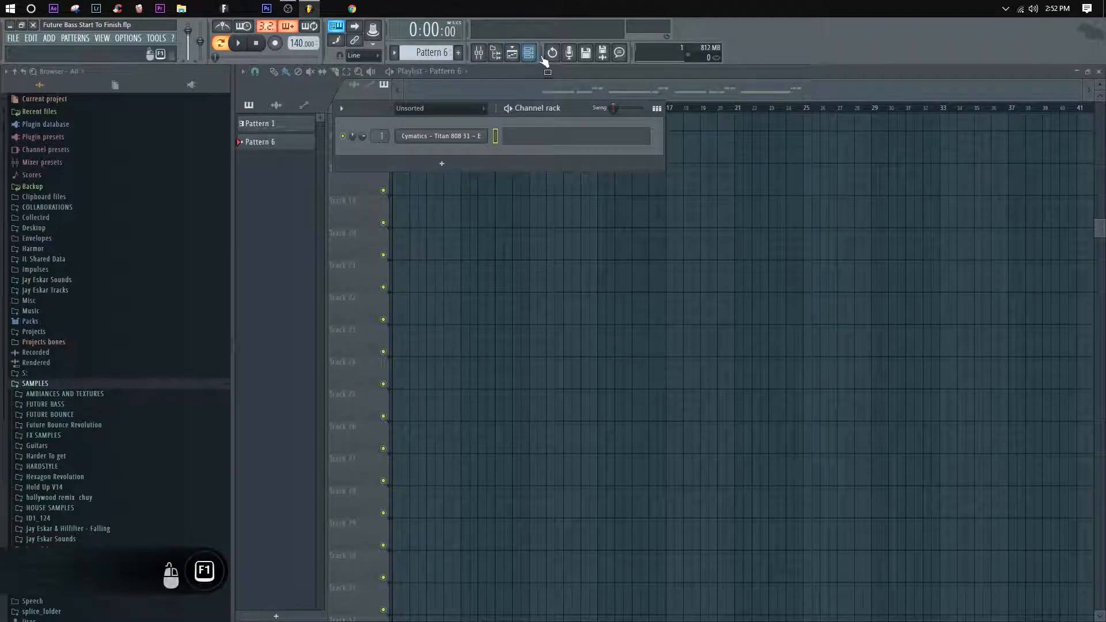
# Step: Show the mixer and place its window just below the channel rack
pyautogui.click(533, 56)
pyautogui.click(533, 56)
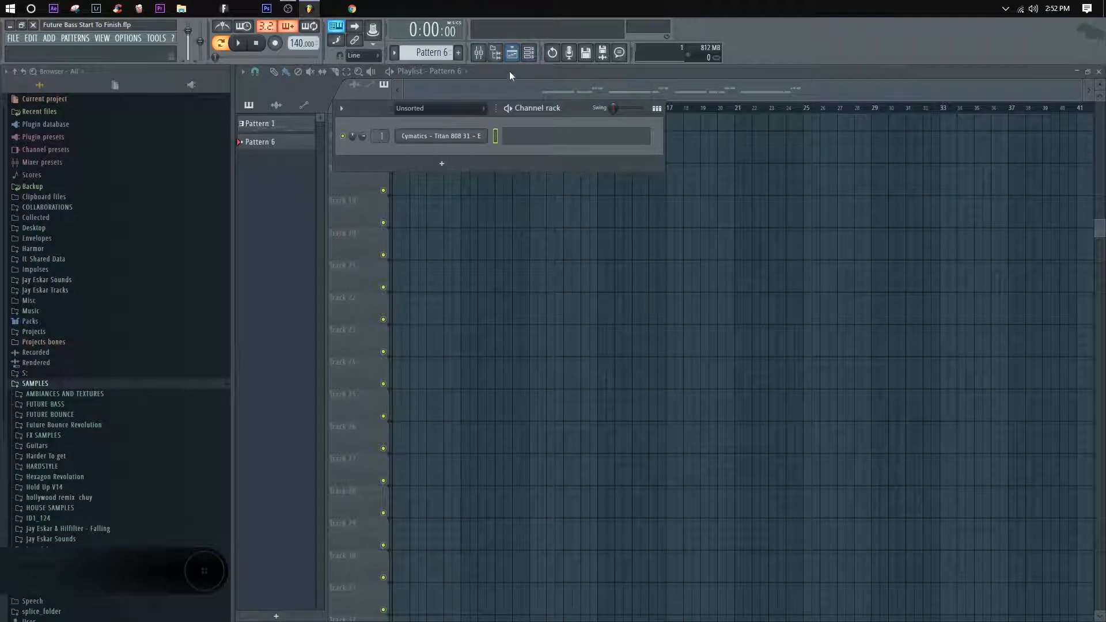
pyautogui.click(478, 52)
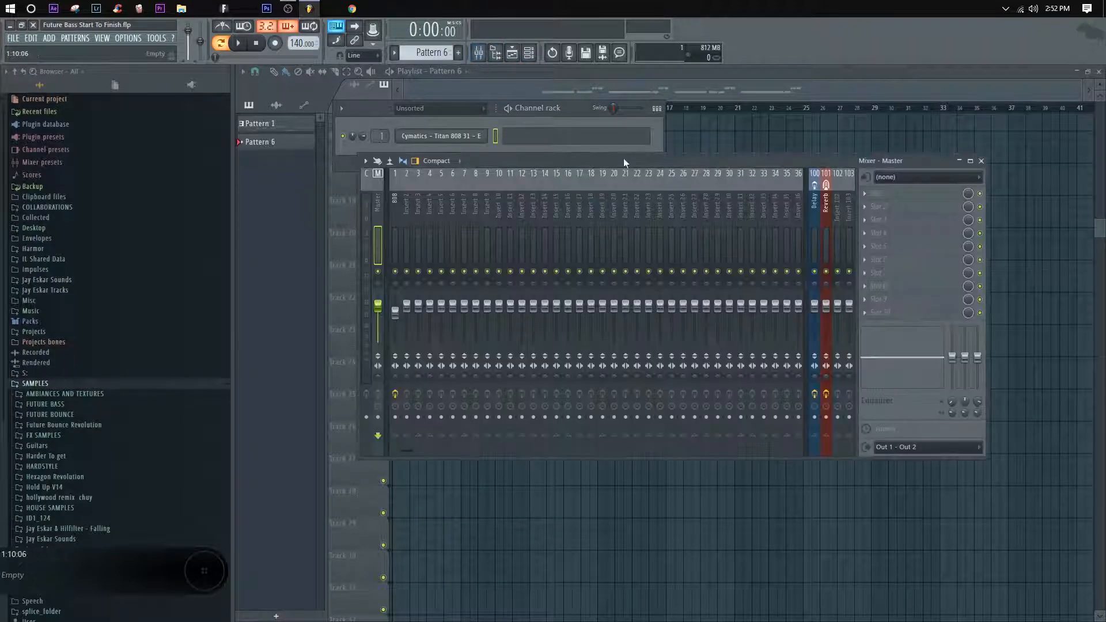
pyautogui.moveTo(624, 158); pyautogui.dragTo(604, 178)
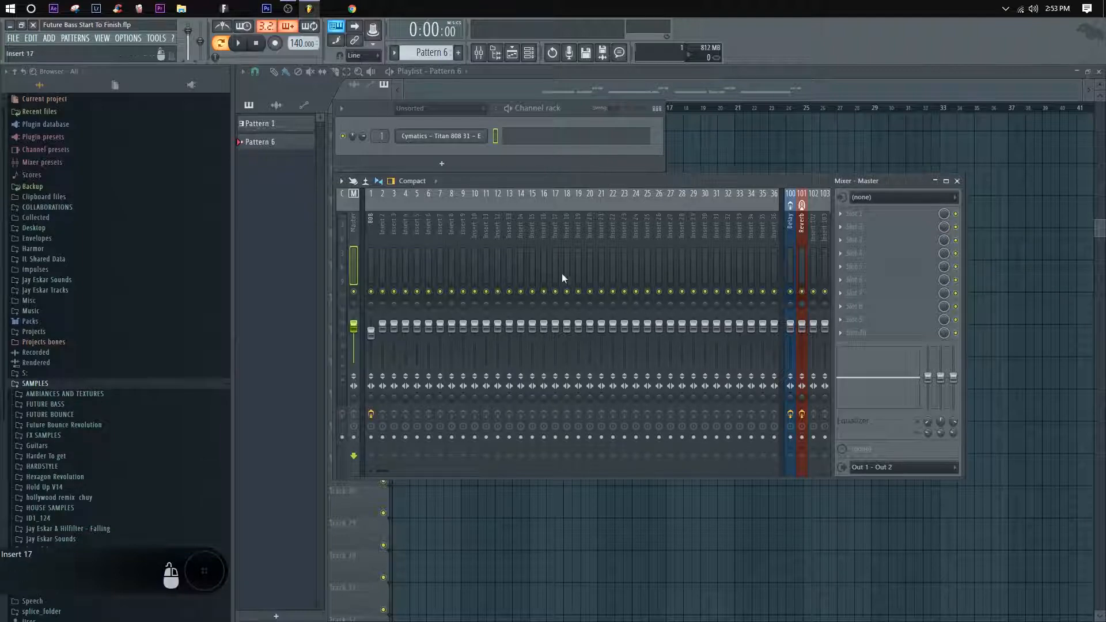
# Step: Compare the effect chains on the 808 and Delay mixer tracks, ending on the 808 track
pyautogui.click(369, 217)
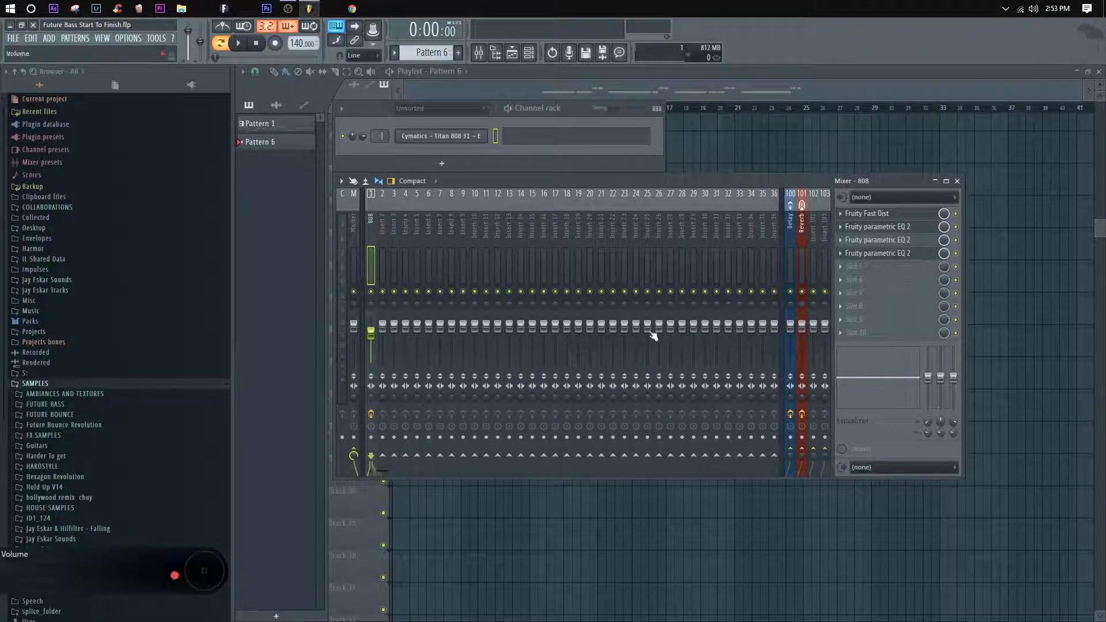
pyautogui.click(794, 227)
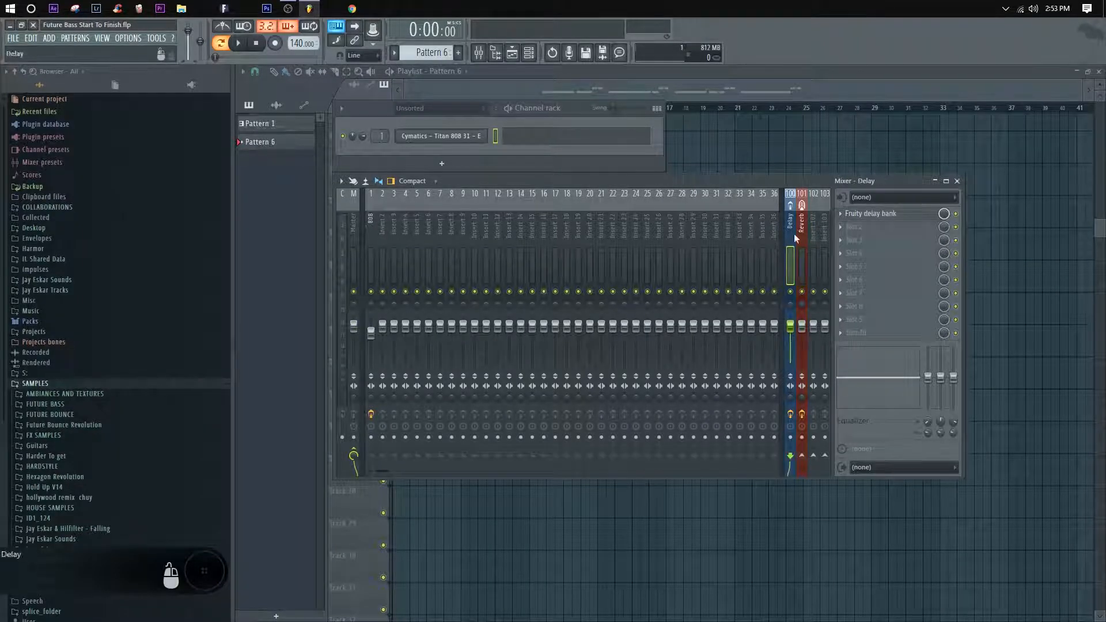
pyautogui.click(370, 218)
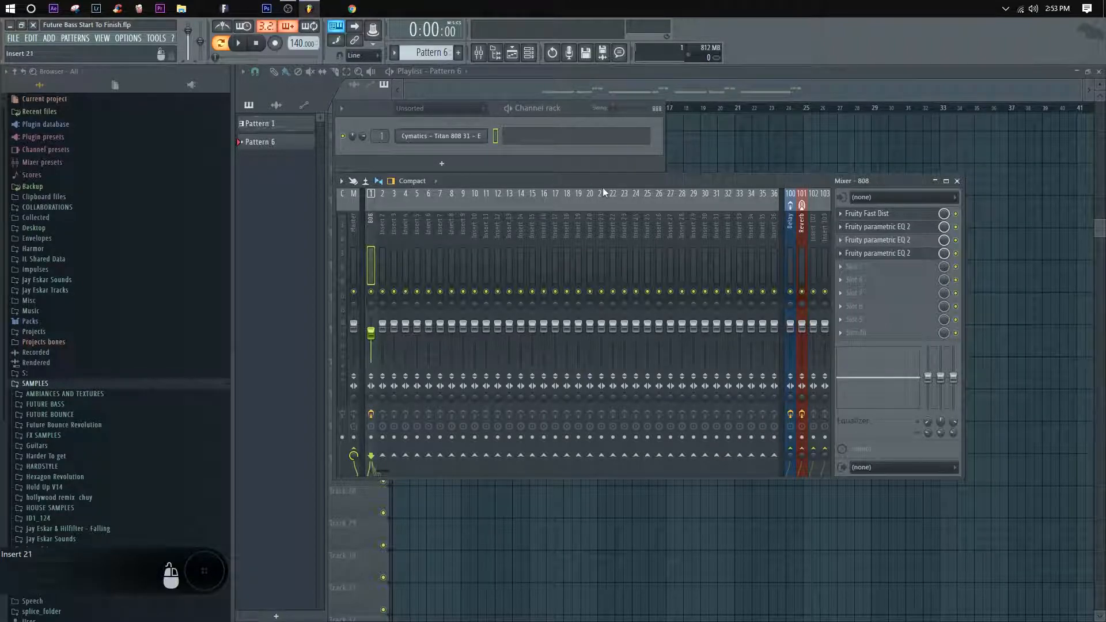
# Step: Open the Cymatics - Titan 808 31 - E sampler over the mixer, audition its sound and return to the mixer
pyautogui.click(445, 140)
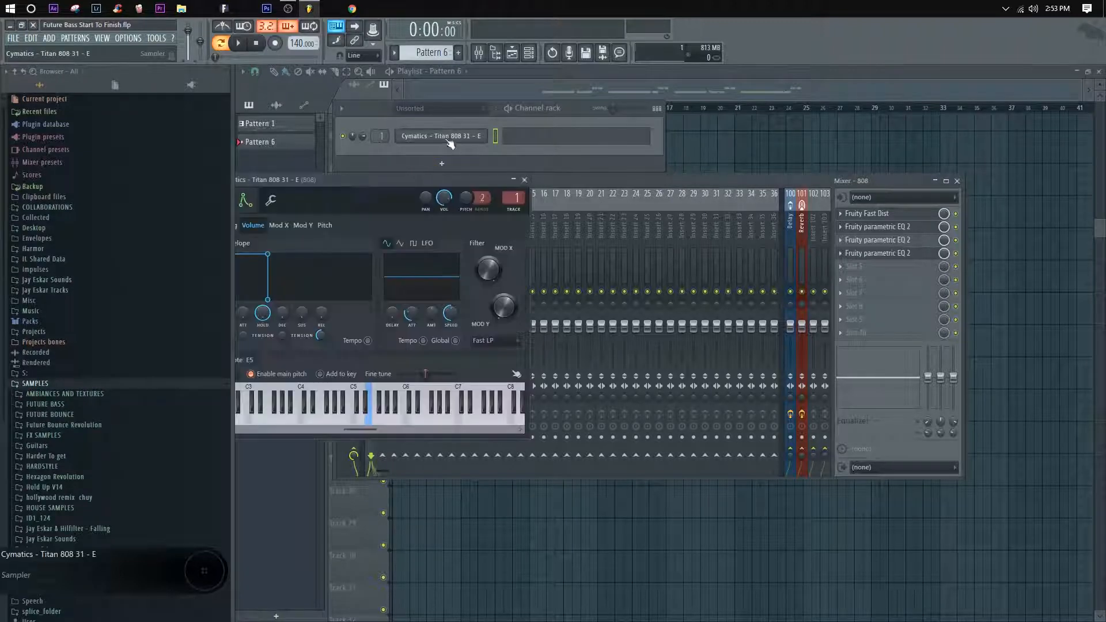
pyautogui.moveTo(442, 188); pyautogui.dragTo(620, 213)
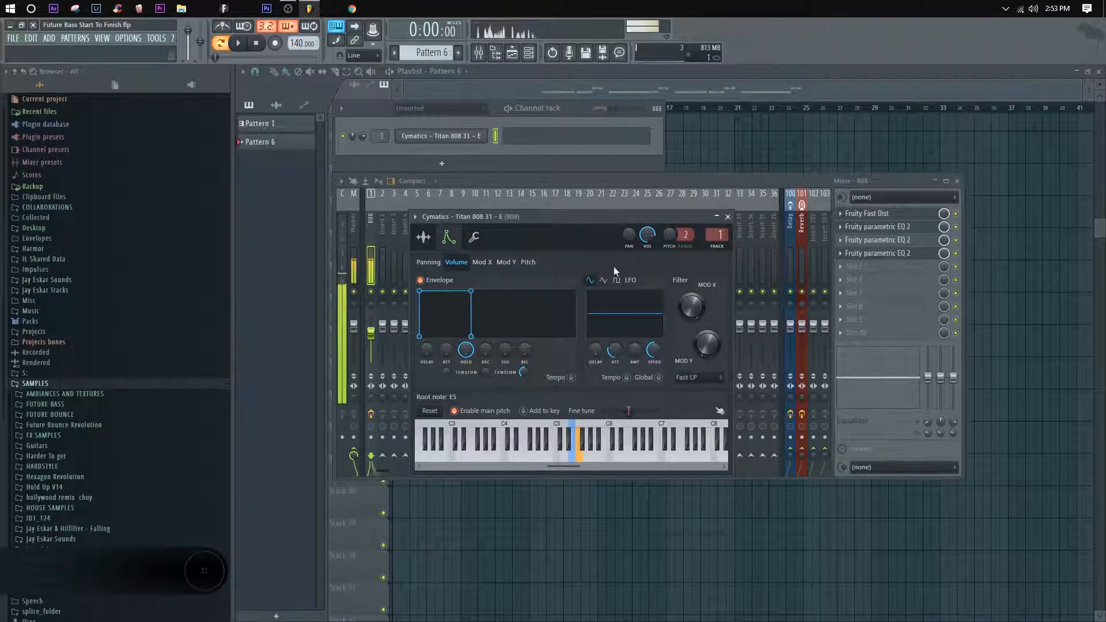
pyautogui.click(648, 181)
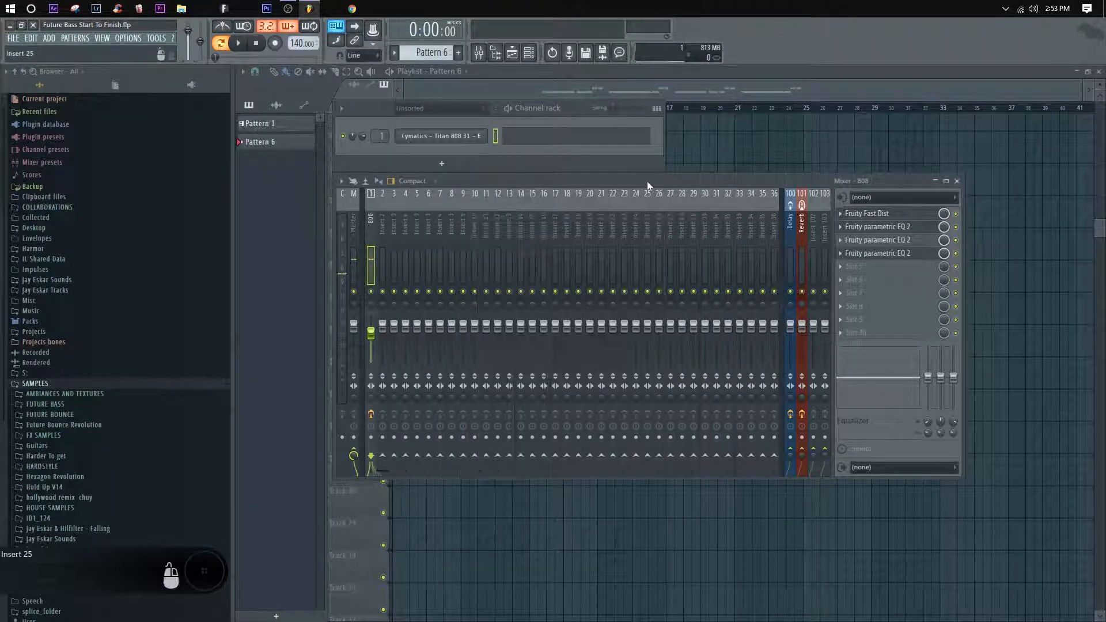
# Step: Examine the three Fruity parametric EQ 2 curves and the Fruity Fast Dist settings on the 808 mixer track
pyautogui.click(915, 230)
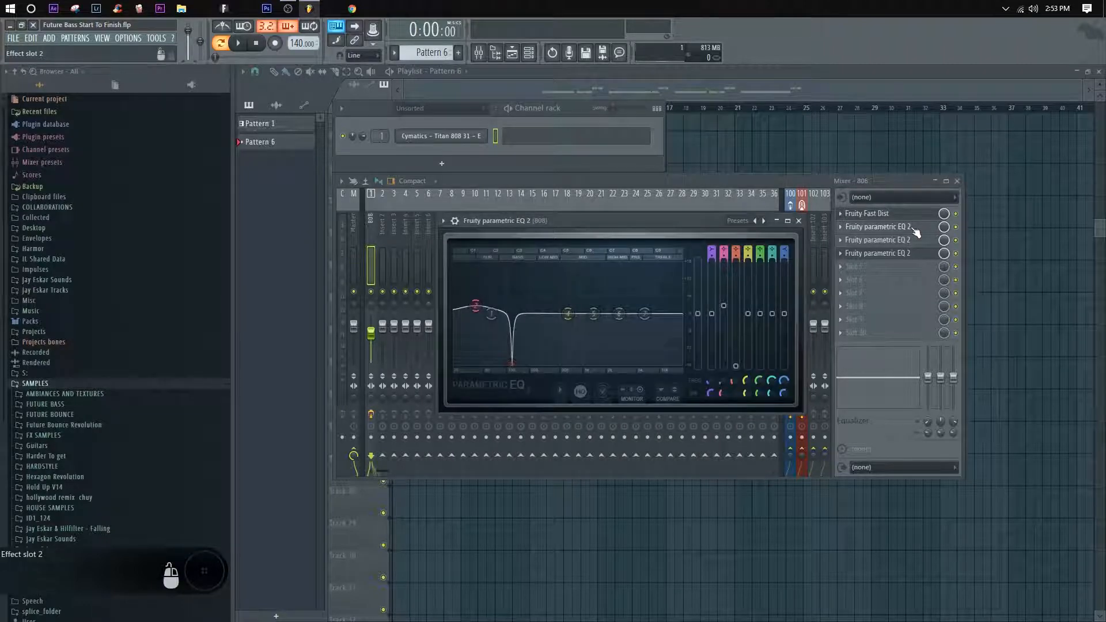
pyautogui.click(912, 241)
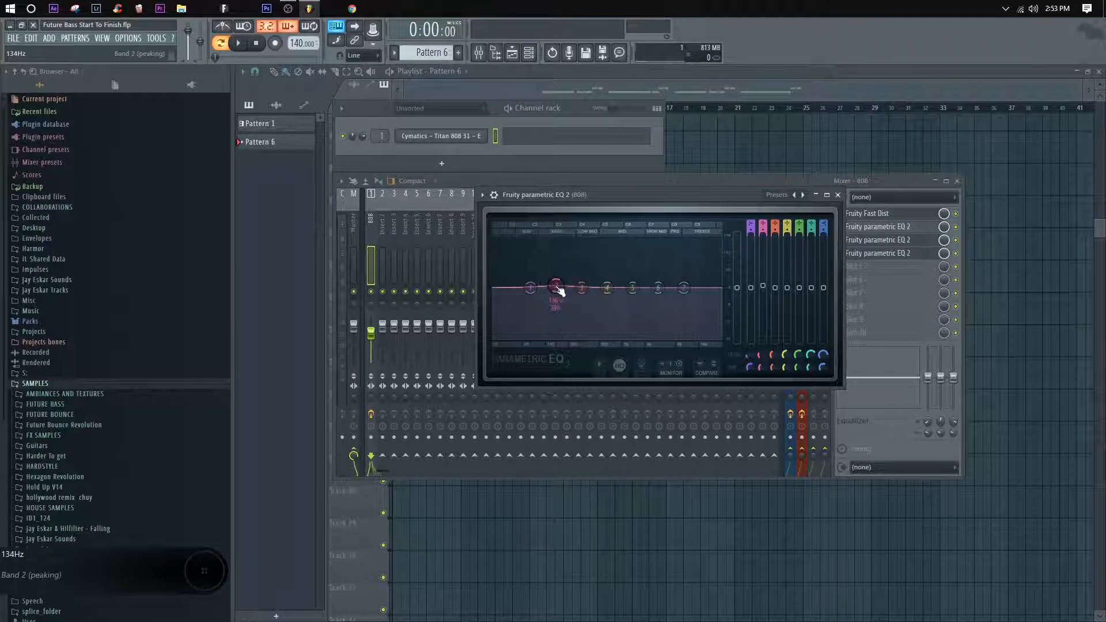
pyautogui.click(897, 244)
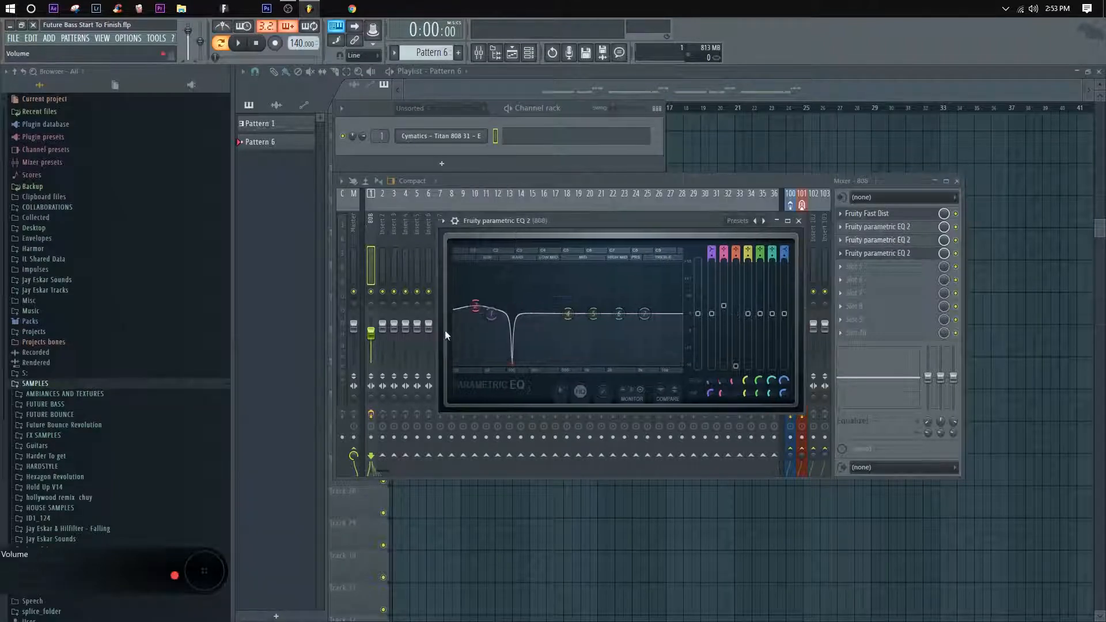
pyautogui.moveTo(477, 312); pyautogui.dragTo(476, 307)
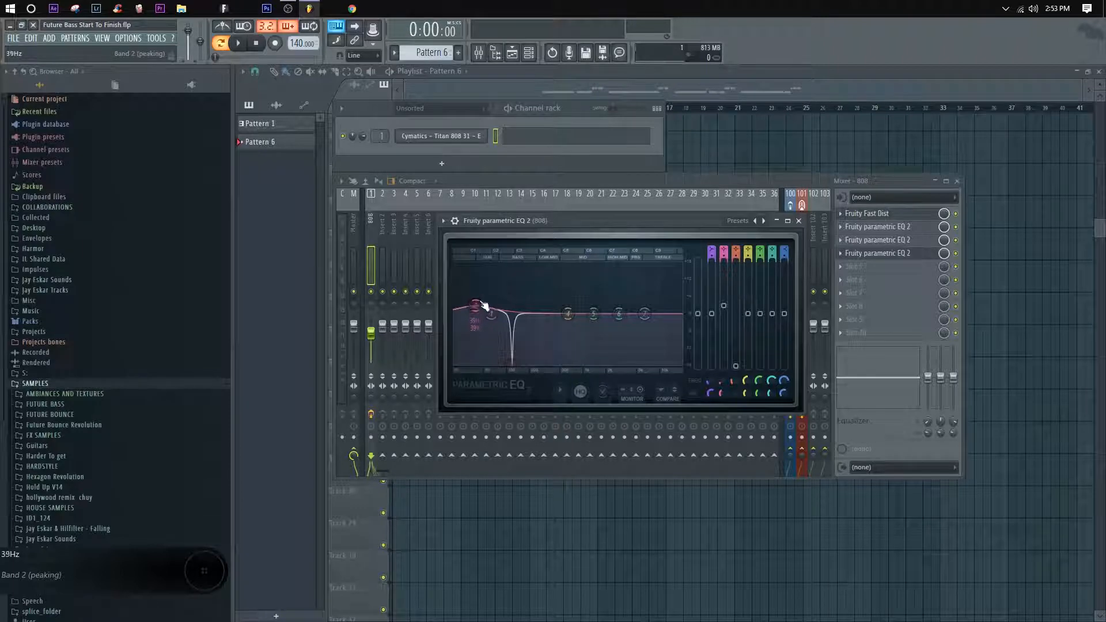
pyautogui.doubleClick(890, 257)
pyautogui.click(891, 254)
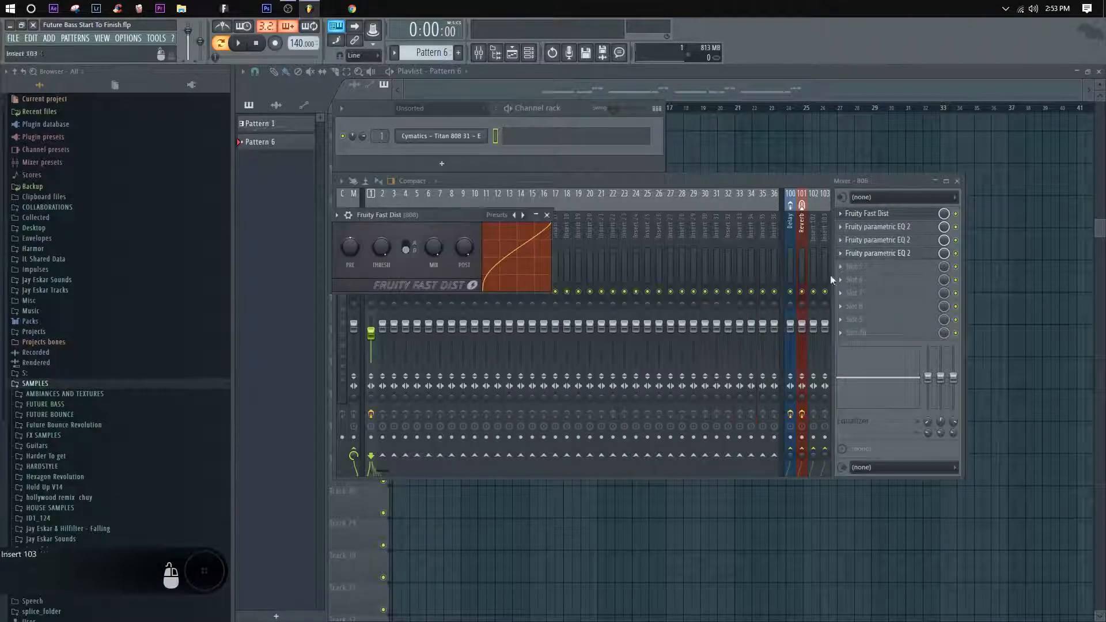
pyautogui.click(893, 254)
pyautogui.click(899, 227)
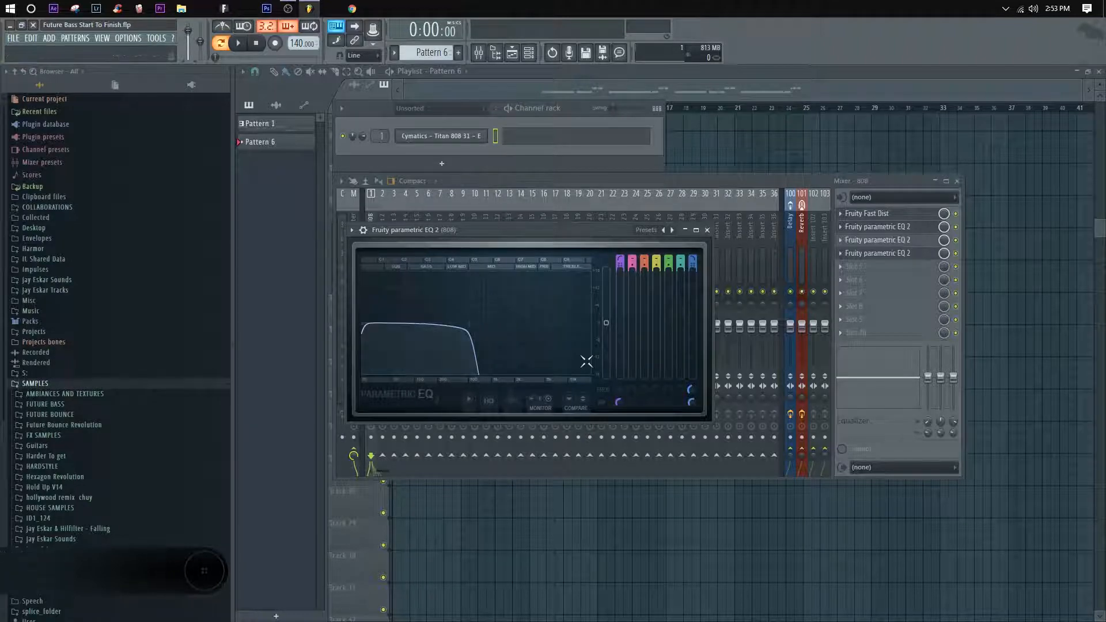
pyautogui.click(716, 183)
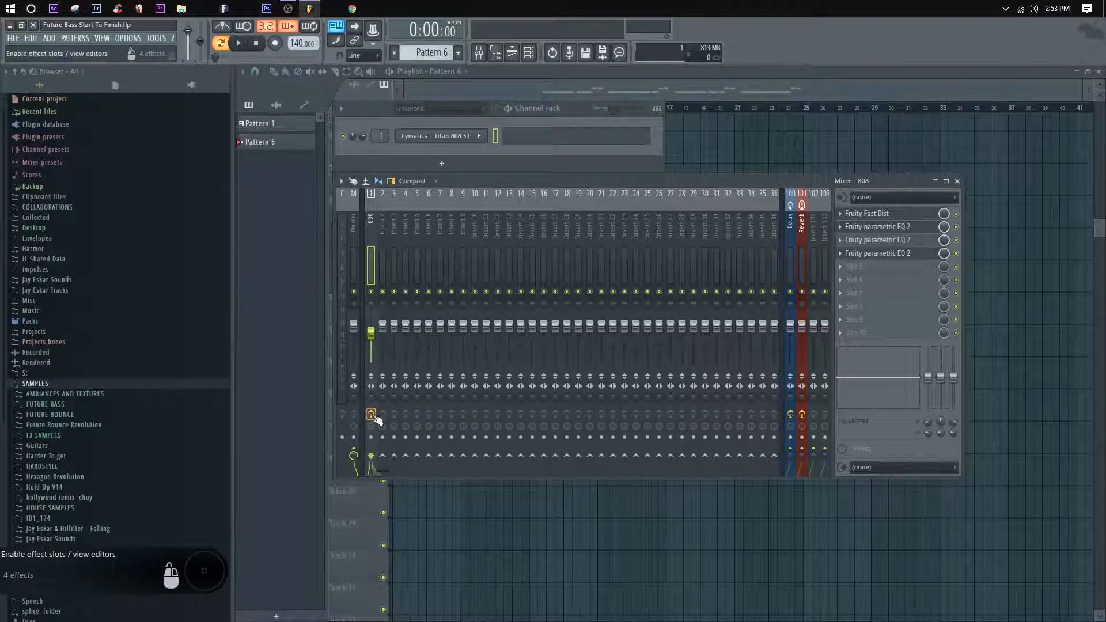
# Step: Play test notes on the 808 and reopen its sampler settings directly under the channel rack
pyautogui.press('v')
pyautogui.press('v')
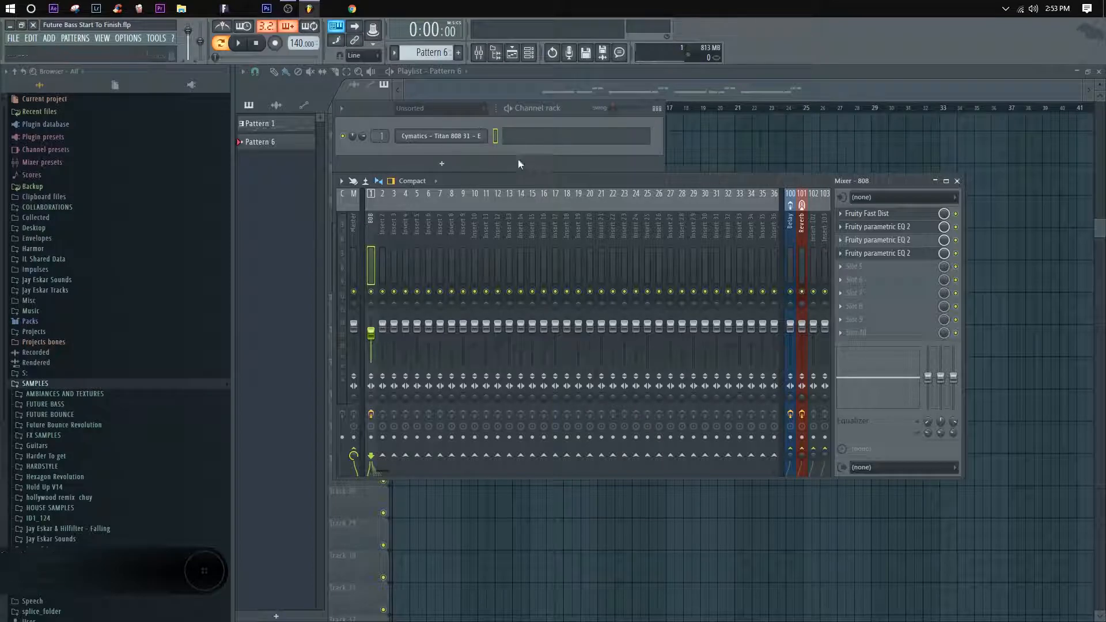
pyautogui.click(445, 138)
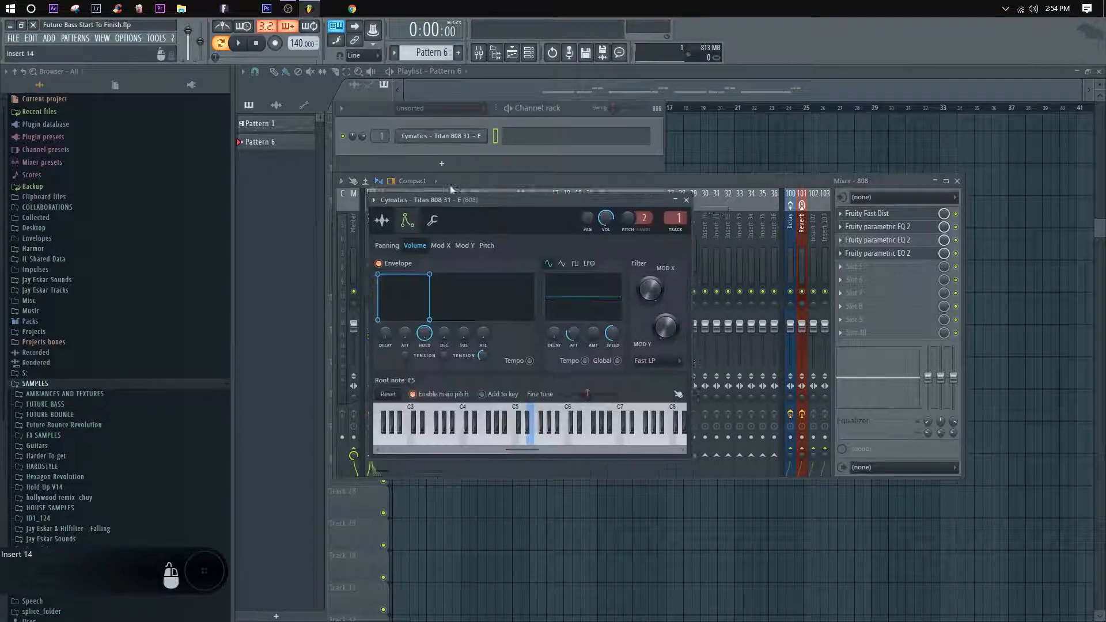
pyautogui.moveTo(450, 186); pyautogui.dragTo(441, 165)
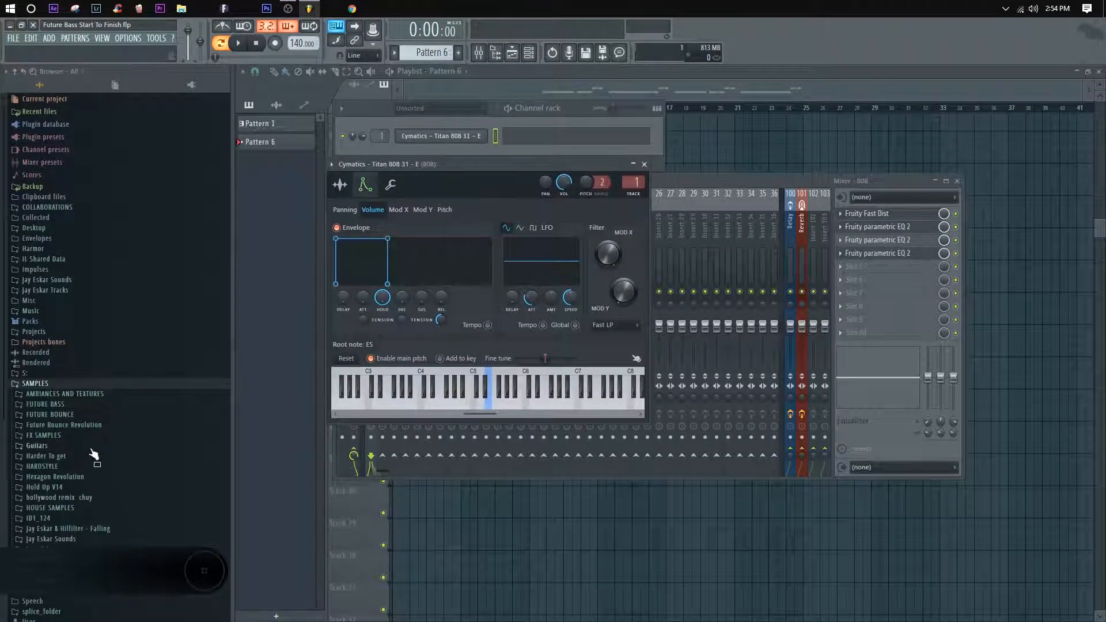
# Step: Browse the Cymatics Titan Samplepack to the 808s folder inside Drum One Shots
pyautogui.scroll(-2, 93, 455)
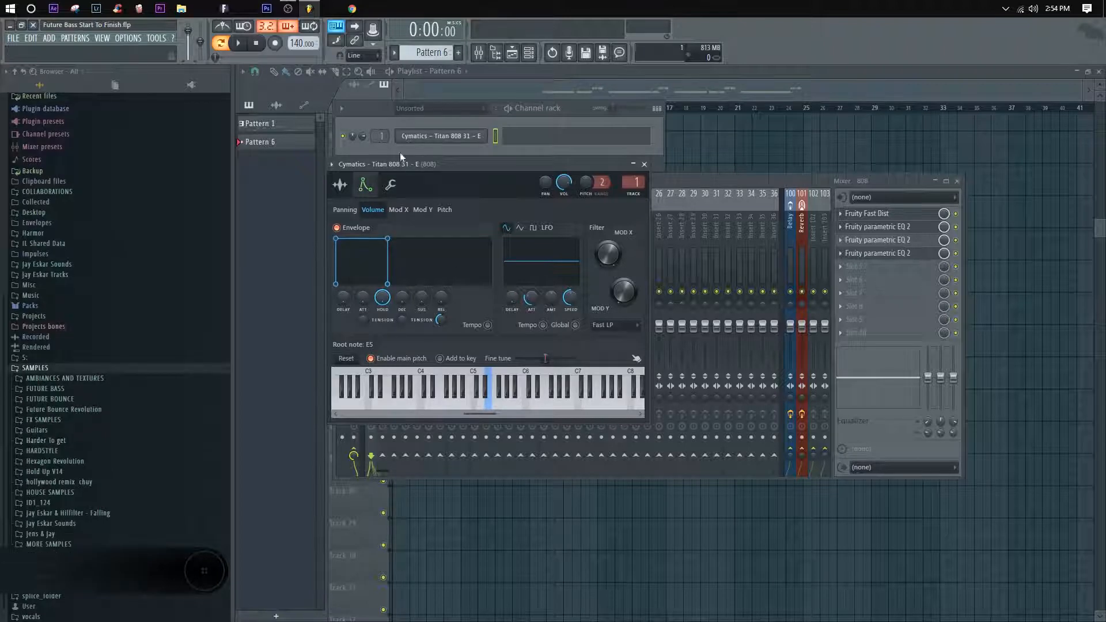
pyautogui.click(30, 369)
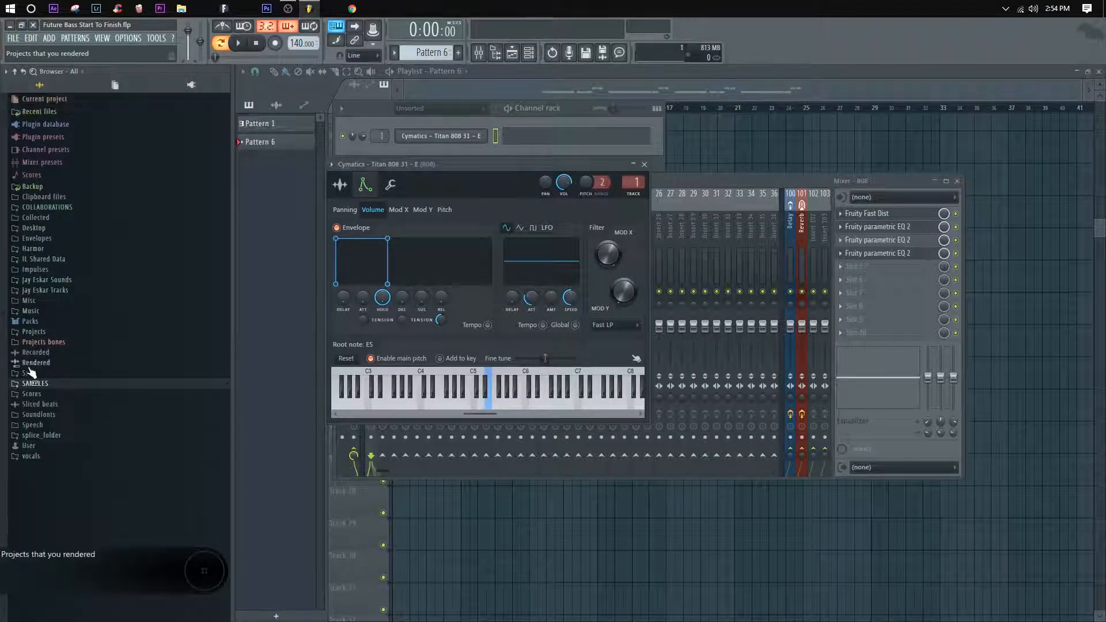
pyautogui.click(29, 374)
pyautogui.scroll(-5, 69, 419)
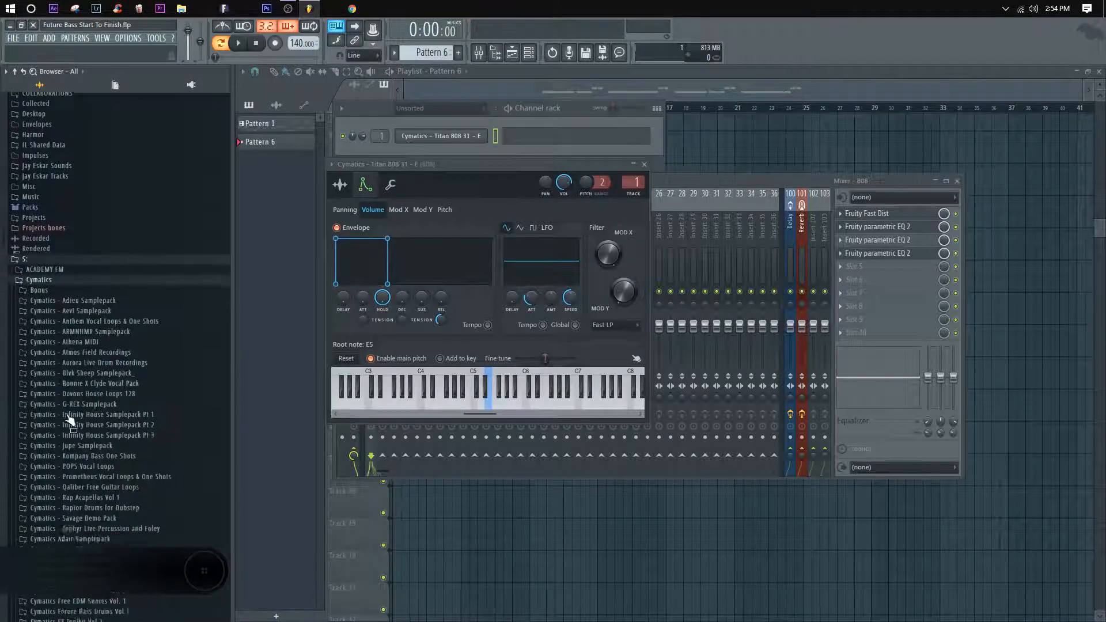
pyautogui.scroll(-10, 69, 419)
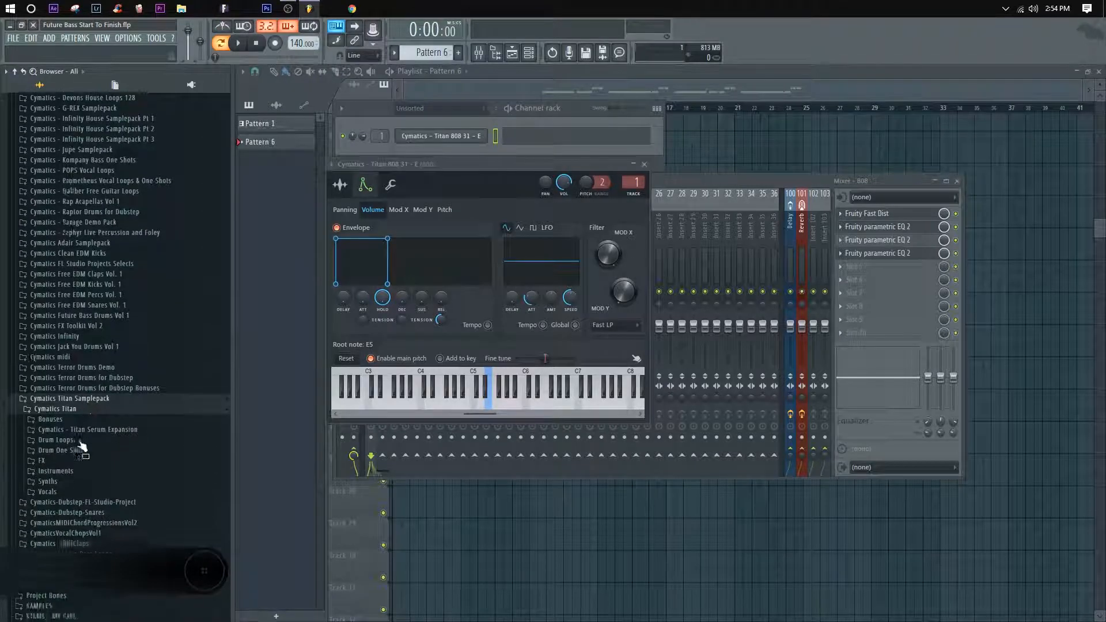
pyautogui.scroll(-1, 81, 447)
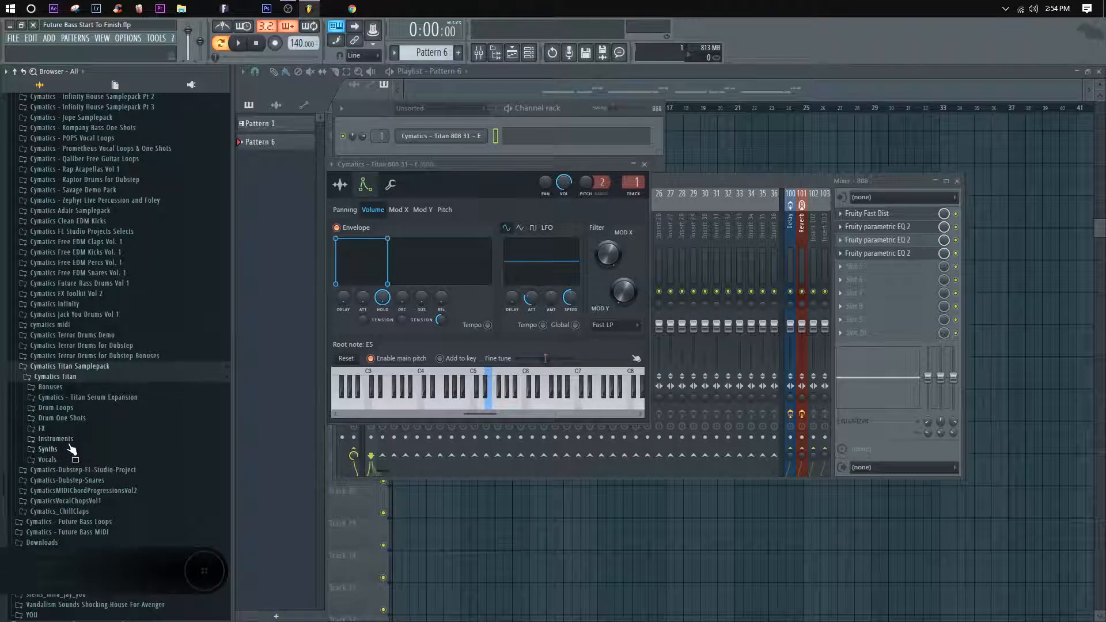
pyautogui.scroll(-1, 95, 446)
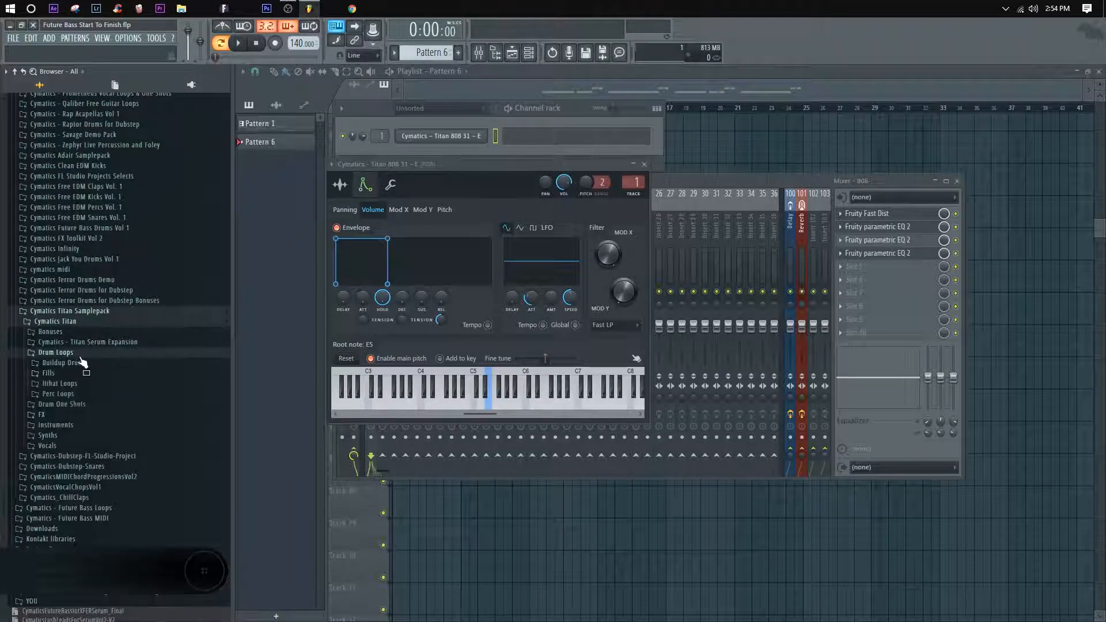
pyautogui.click(76, 362)
pyautogui.click(78, 375)
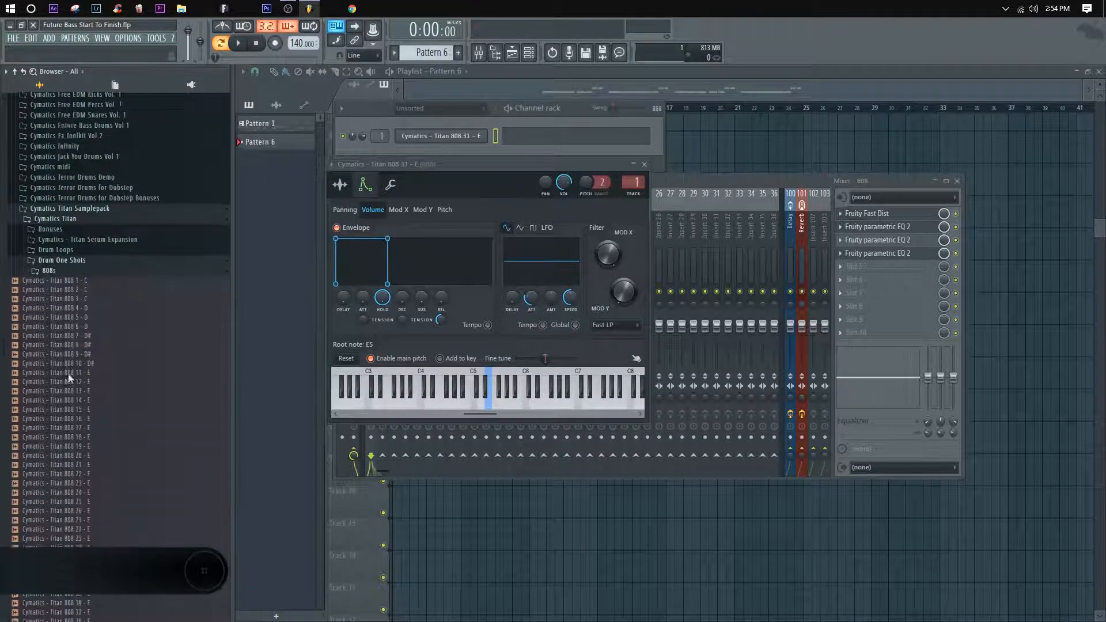
# Step: Preview several samples in the 808s folder, including Cymatics - Titan 808 20 - E and Titan 808 31 - E
pyautogui.scroll(-3, 144, 357)
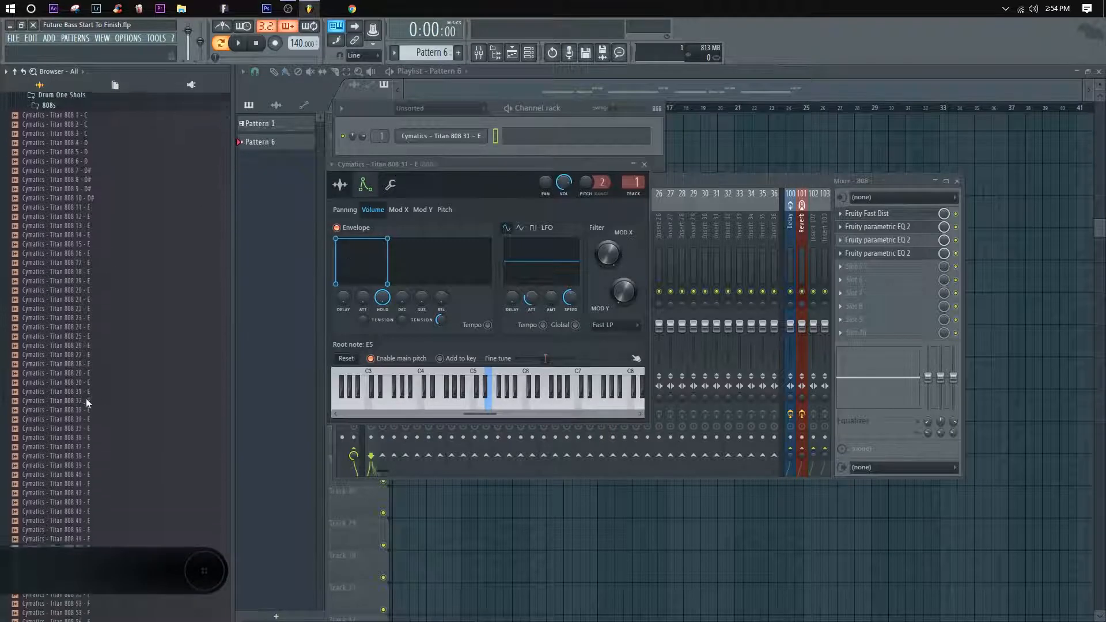
pyautogui.click(86, 277)
pyautogui.click(88, 258)
pyautogui.click(93, 239)
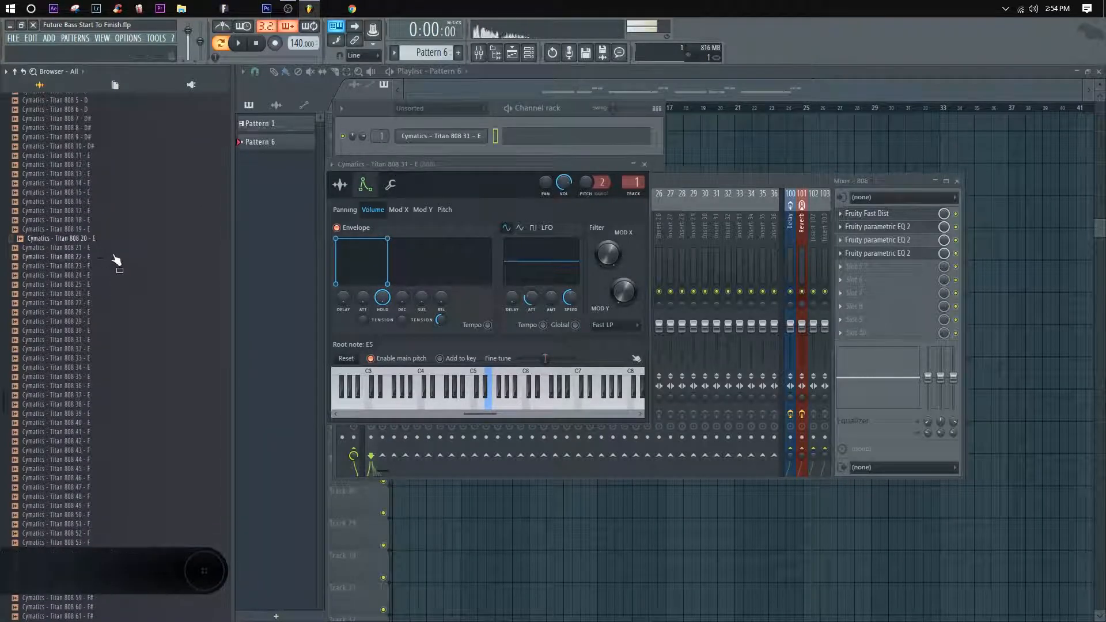
pyautogui.click(97, 340)
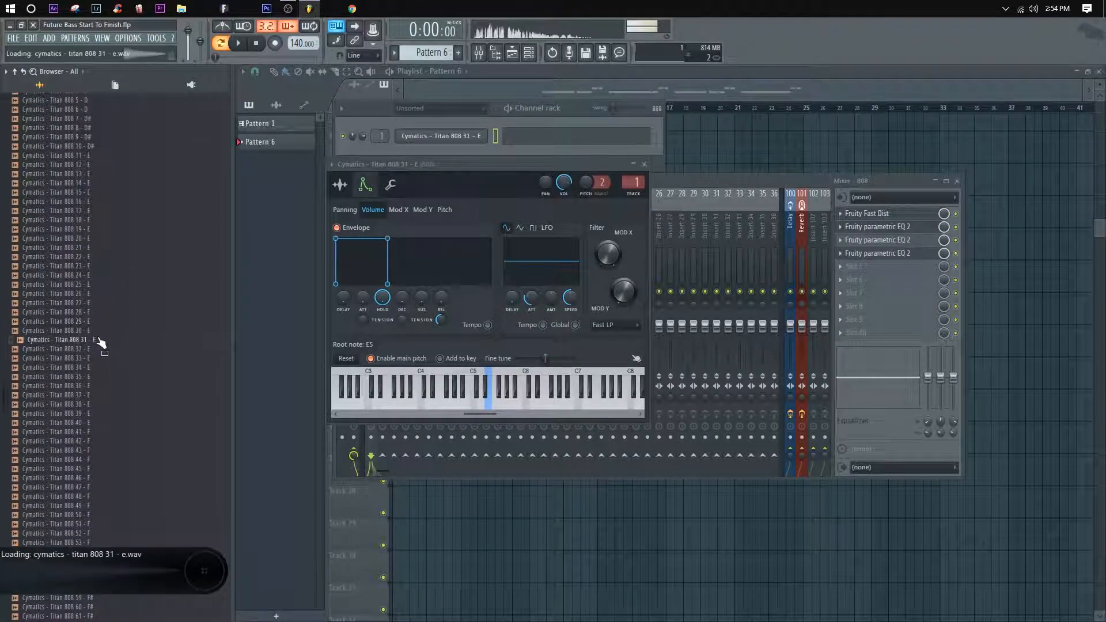
pyautogui.click(384, 117)
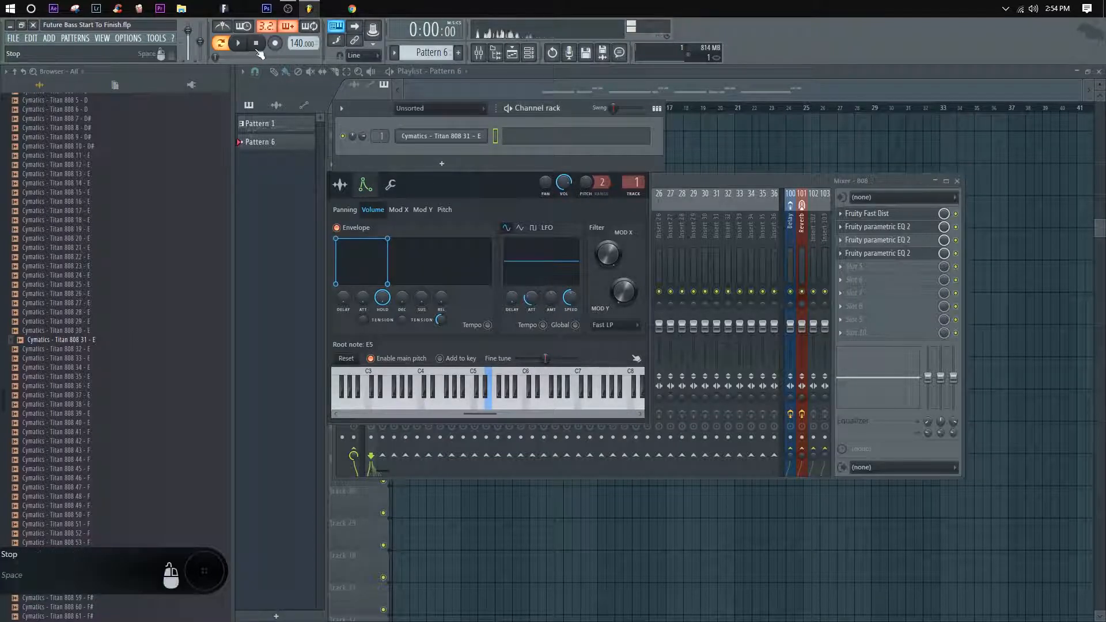
# Step: Audition the Titan 808 31 - E channel and examine its volume envelope and its polyphony and cut group settings
pyautogui.click(479, 203)
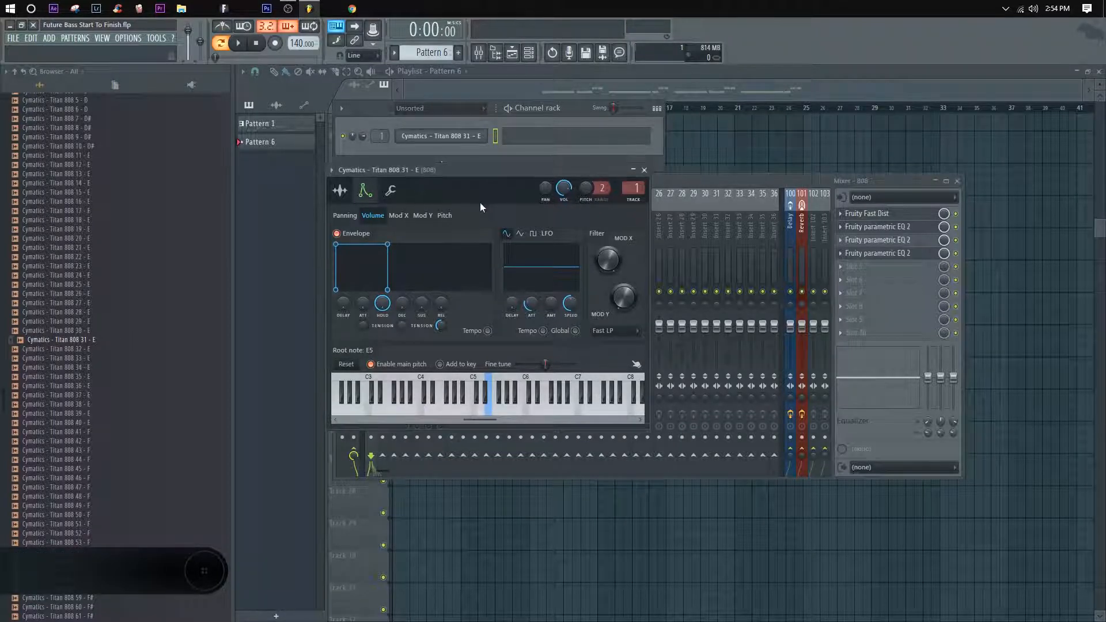
pyautogui.click(468, 139)
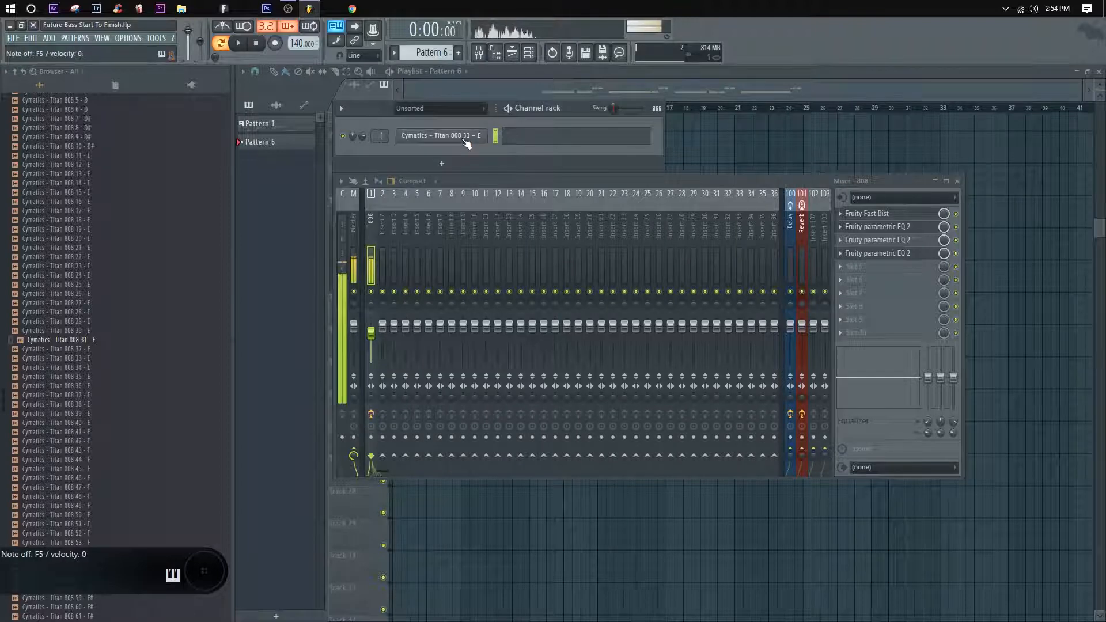
pyautogui.click(465, 141)
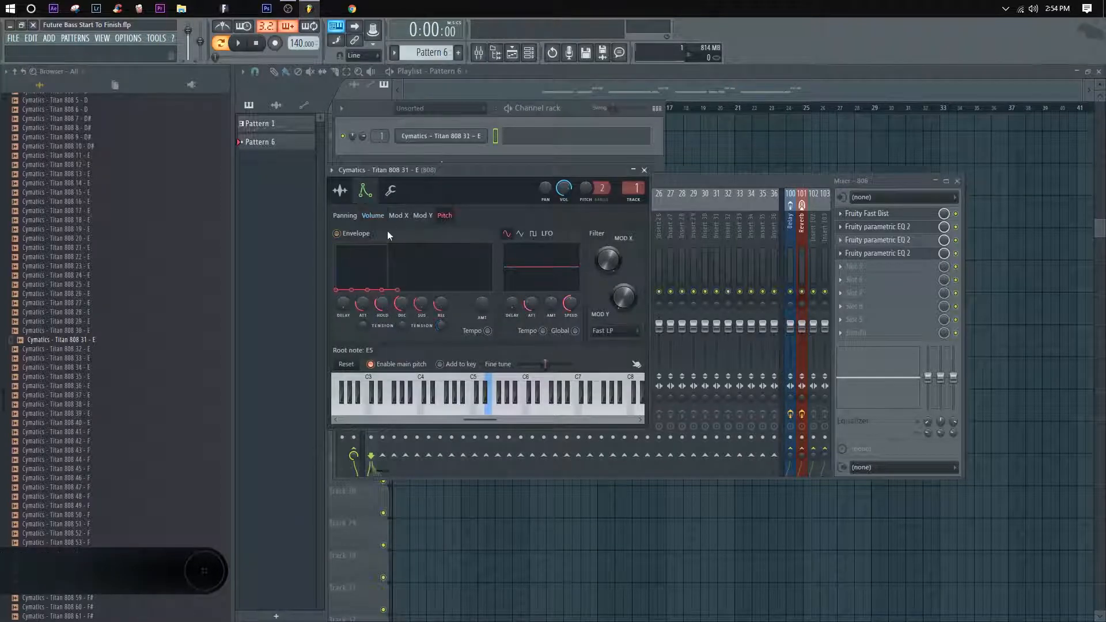
pyautogui.click(369, 215)
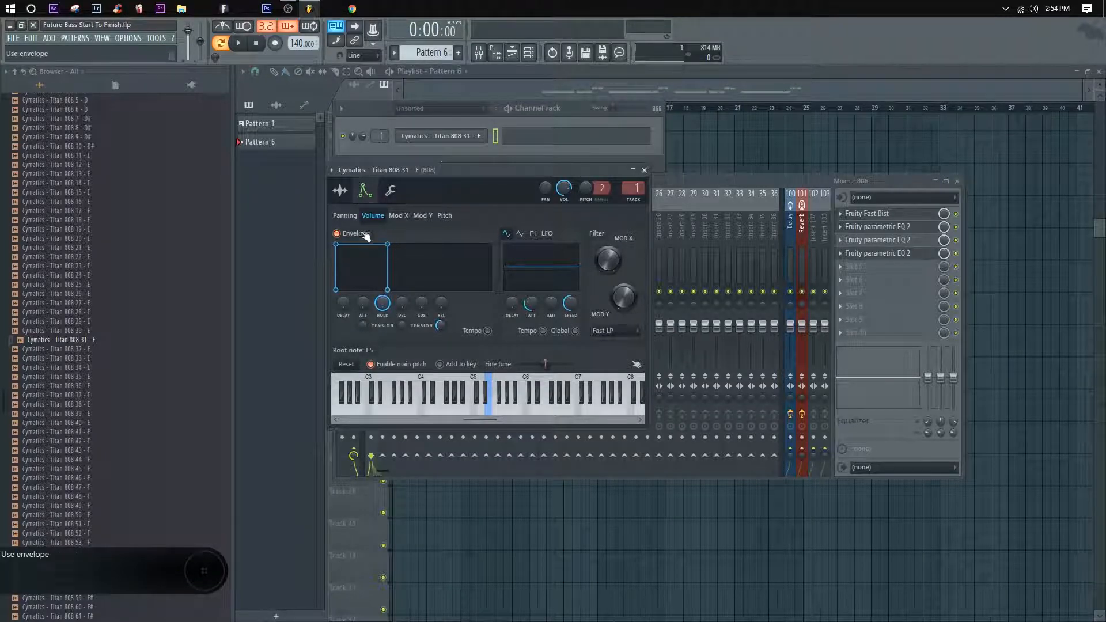
pyautogui.click(390, 190)
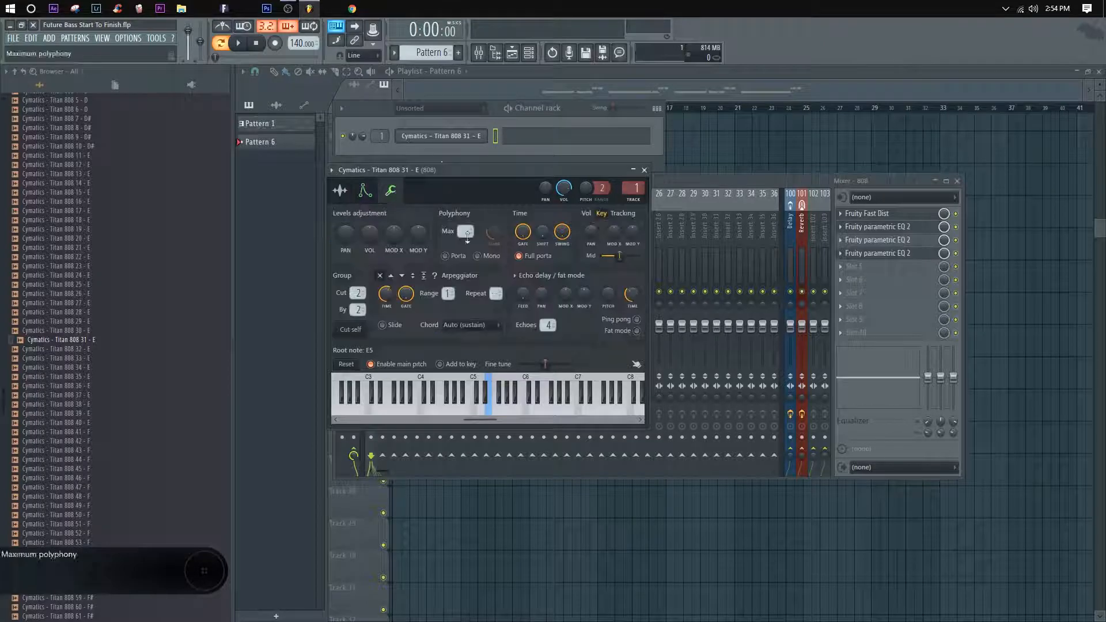
# Step: Enable Mono and Porta for the Titan 808 31 - E channel and adjust its slide time while playing test notes
pyautogui.click(478, 255)
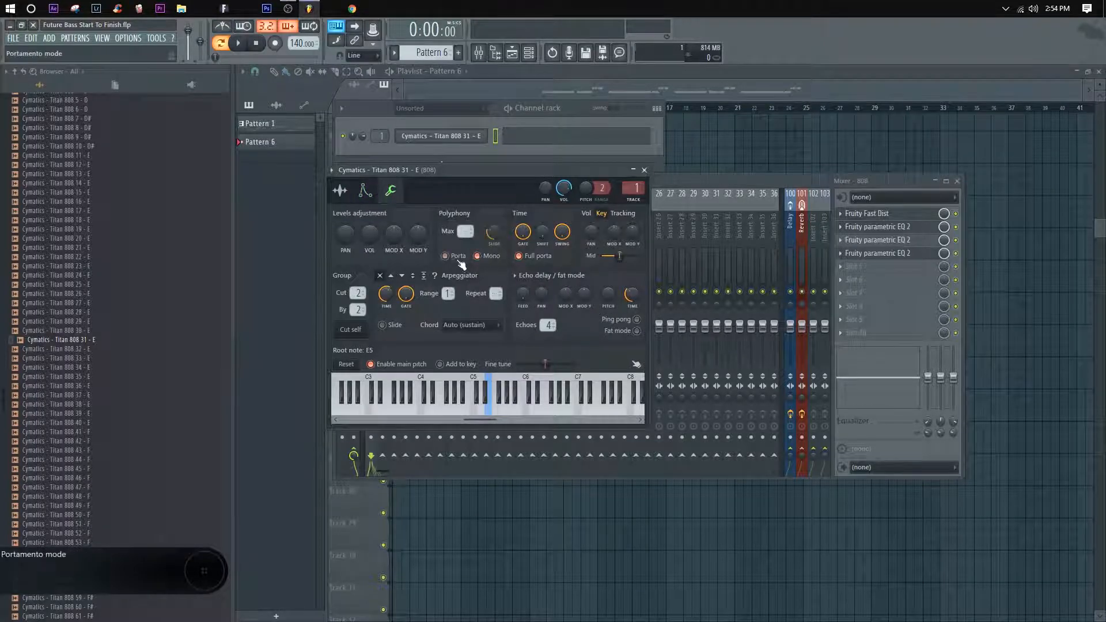
pyautogui.click(459, 260)
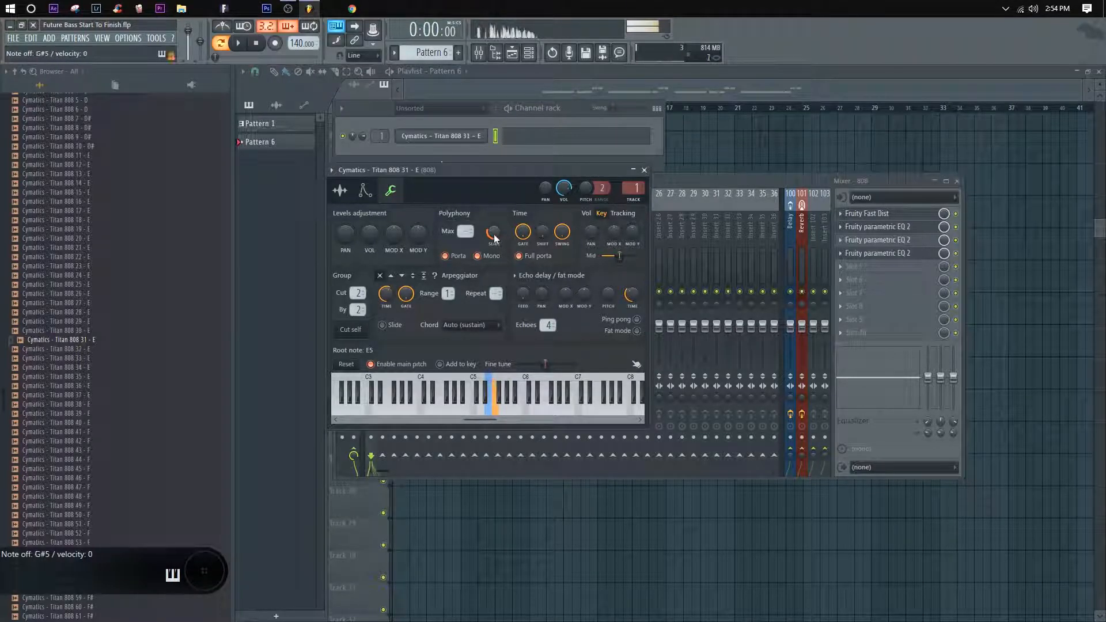
pyautogui.click(496, 237)
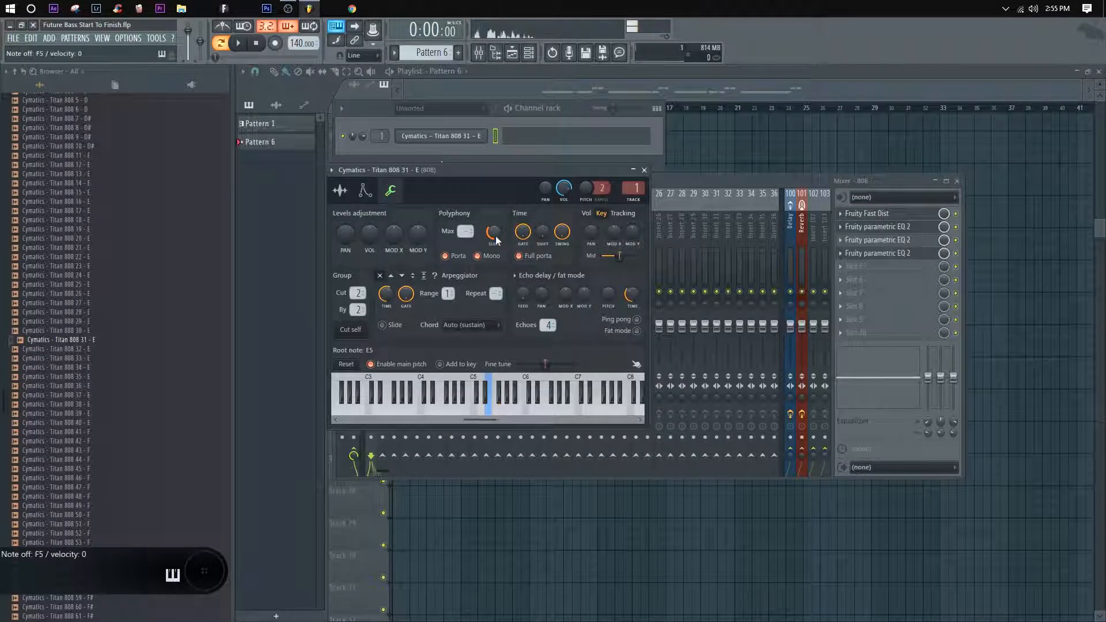
# Step: Reposition the channel rack and mixer windows clear of each other and close the 808's sampler window
pyautogui.click(675, 179)
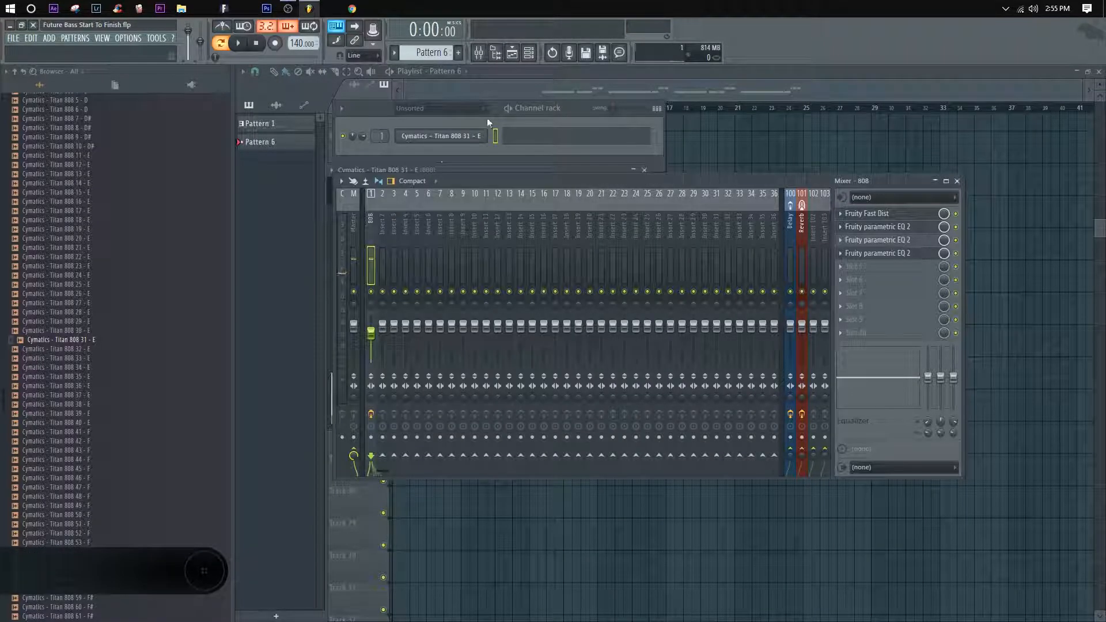
pyautogui.click(431, 109)
pyautogui.click(417, 109)
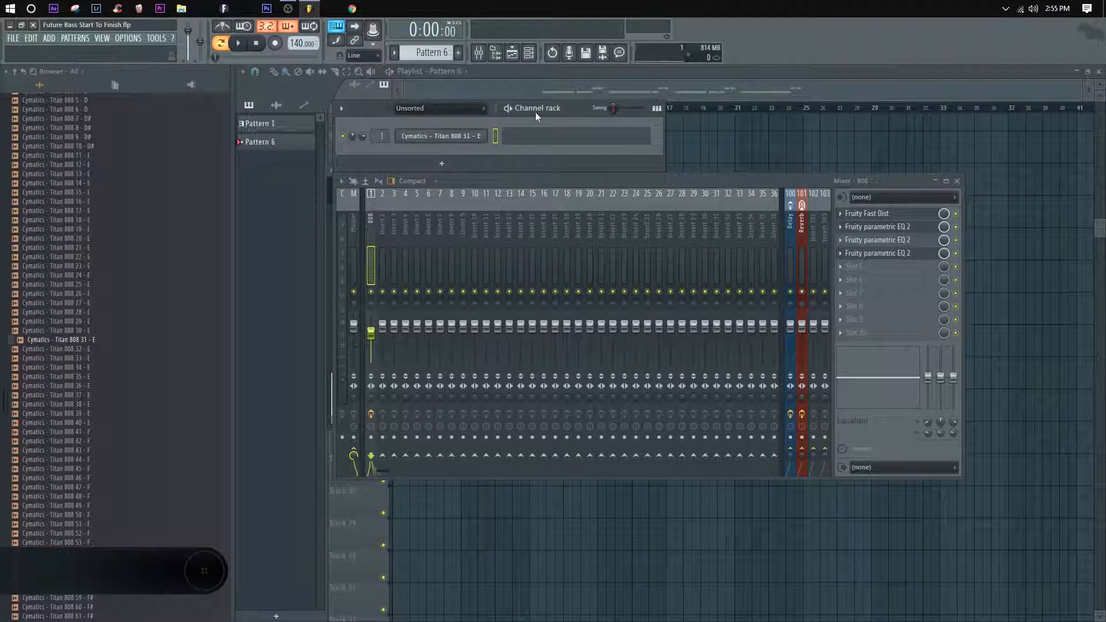
pyautogui.moveTo(537, 112); pyautogui.dragTo(565, 110)
pyautogui.moveTo(728, 186); pyautogui.dragTo(773, 210)
pyautogui.click(393, 179)
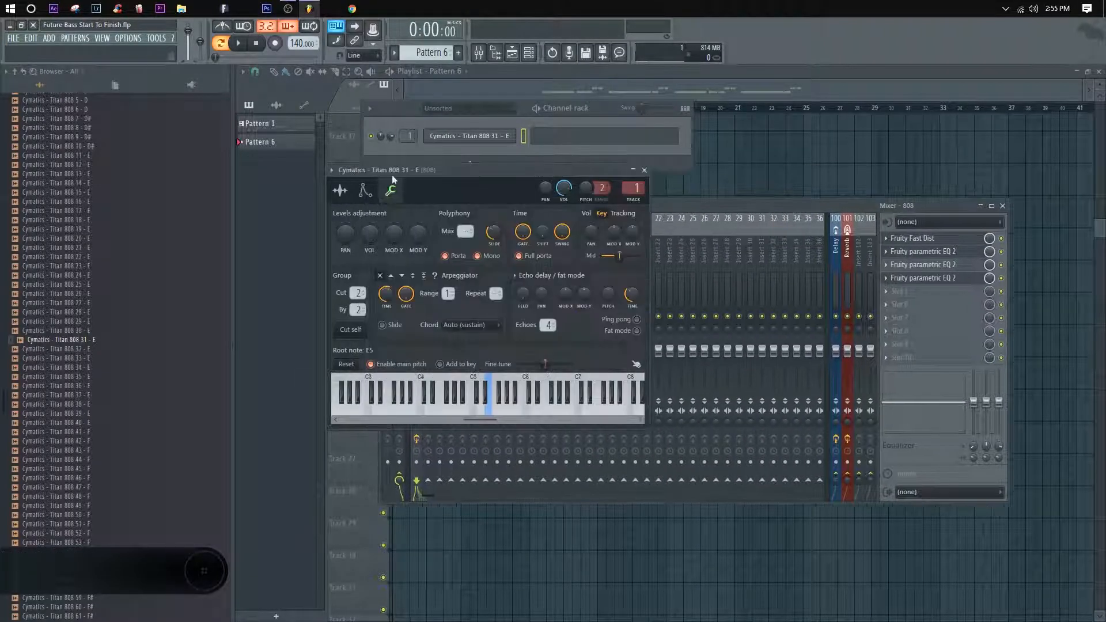
pyautogui.click(644, 171)
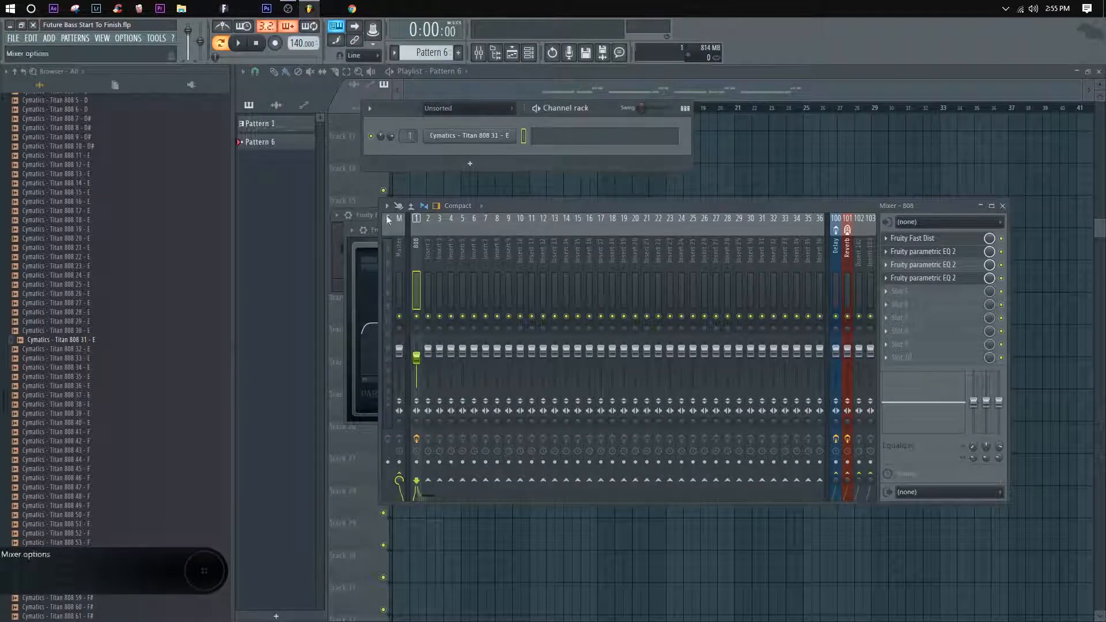
# Step: Close the Fruity Fast Dist and Fruity parametric EQ 2 windows left open behind the mixer
pyautogui.click(373, 230)
pyautogui.click(707, 230)
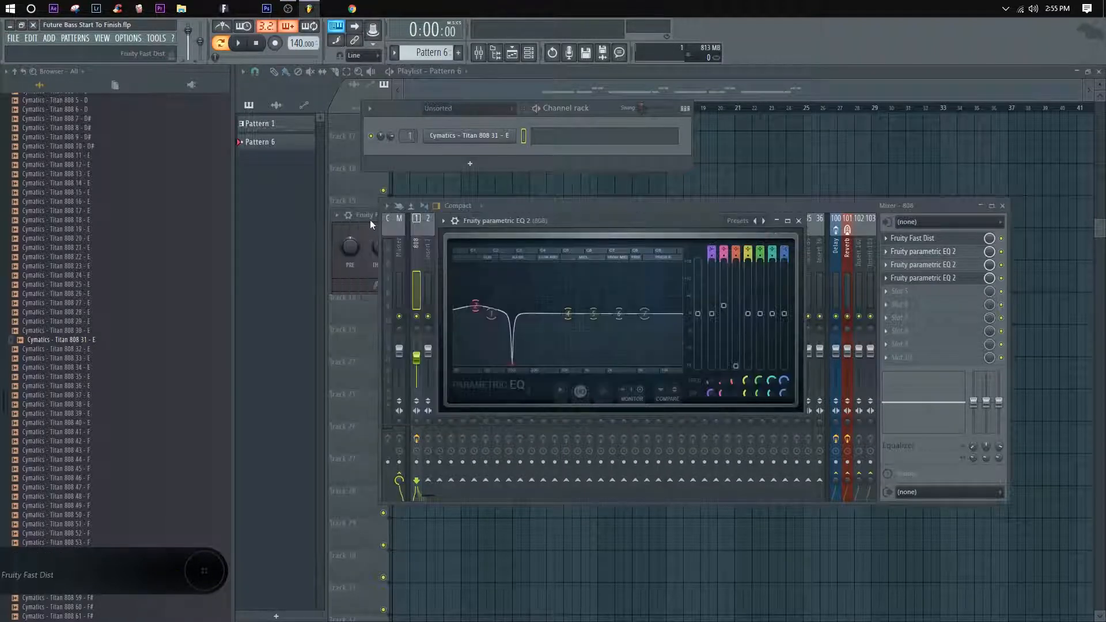
pyautogui.click(370, 225)
pyautogui.click(550, 216)
pyautogui.click(799, 220)
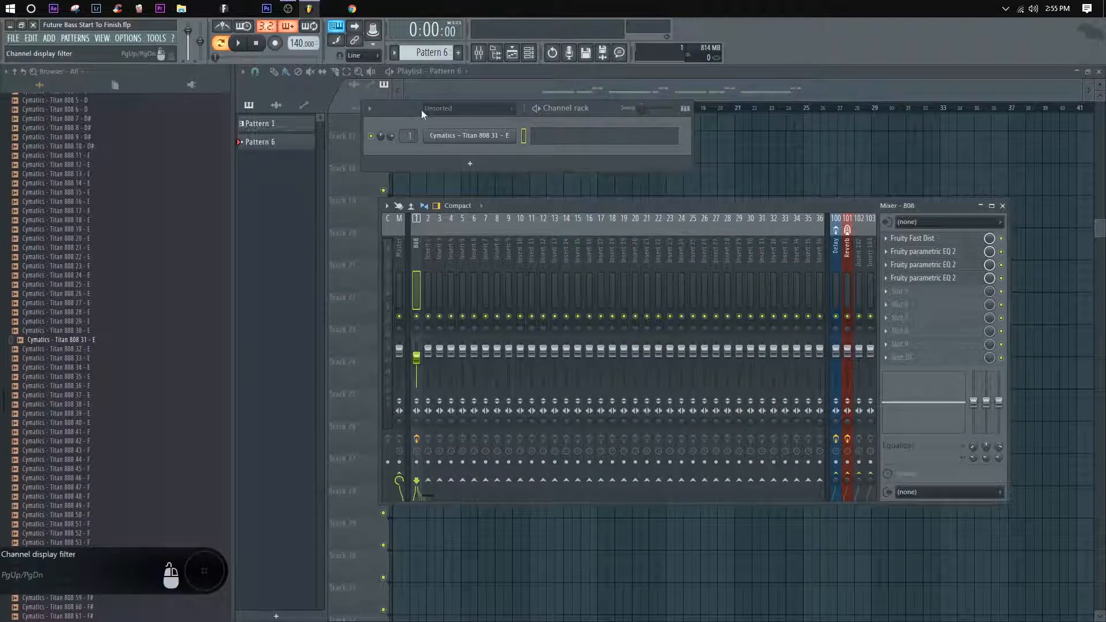
# Step: Add a channel rack filter group named Tonal Structure
pyautogui.rightClick(450, 107)
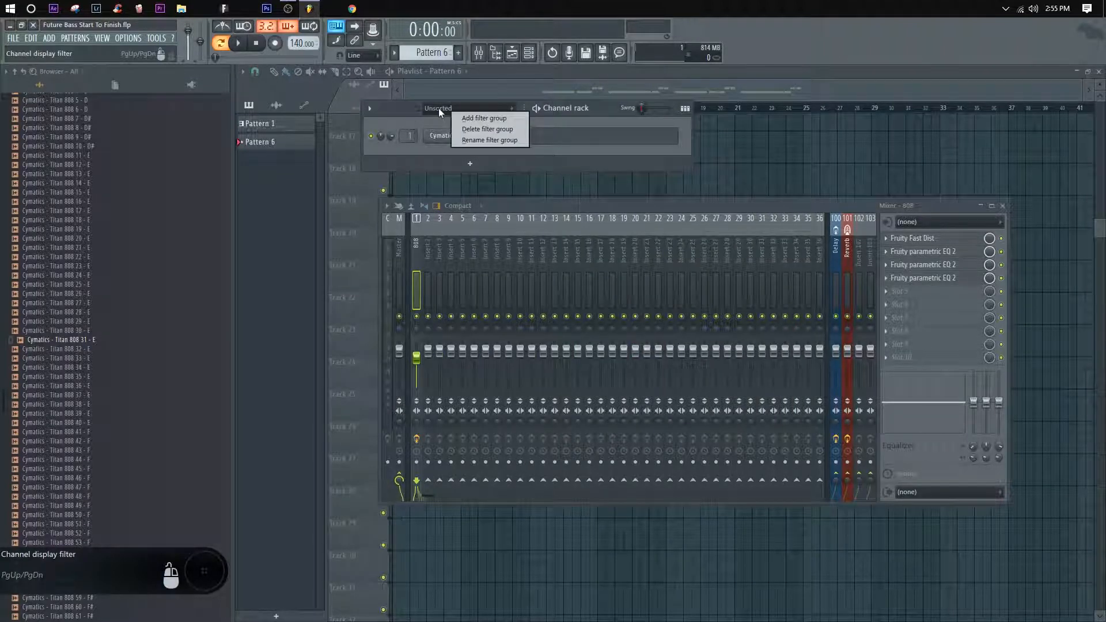
pyautogui.click(438, 109)
pyautogui.rightClick(436, 121)
pyautogui.click(431, 120)
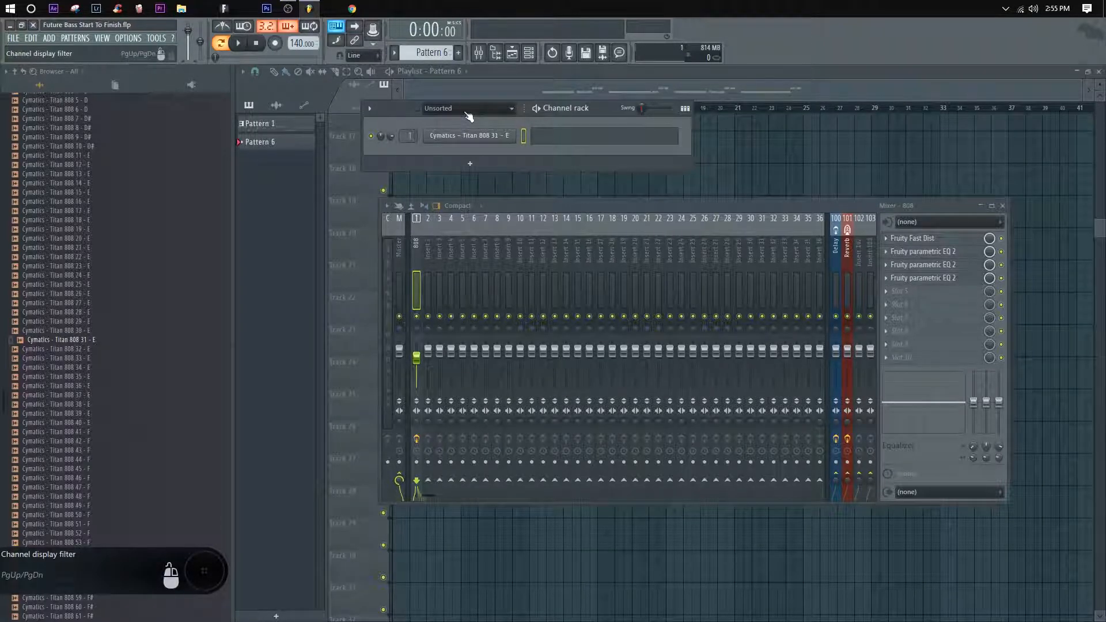
pyautogui.rightClick(464, 111)
pyautogui.click(441, 122)
pyautogui.rightClick(455, 110)
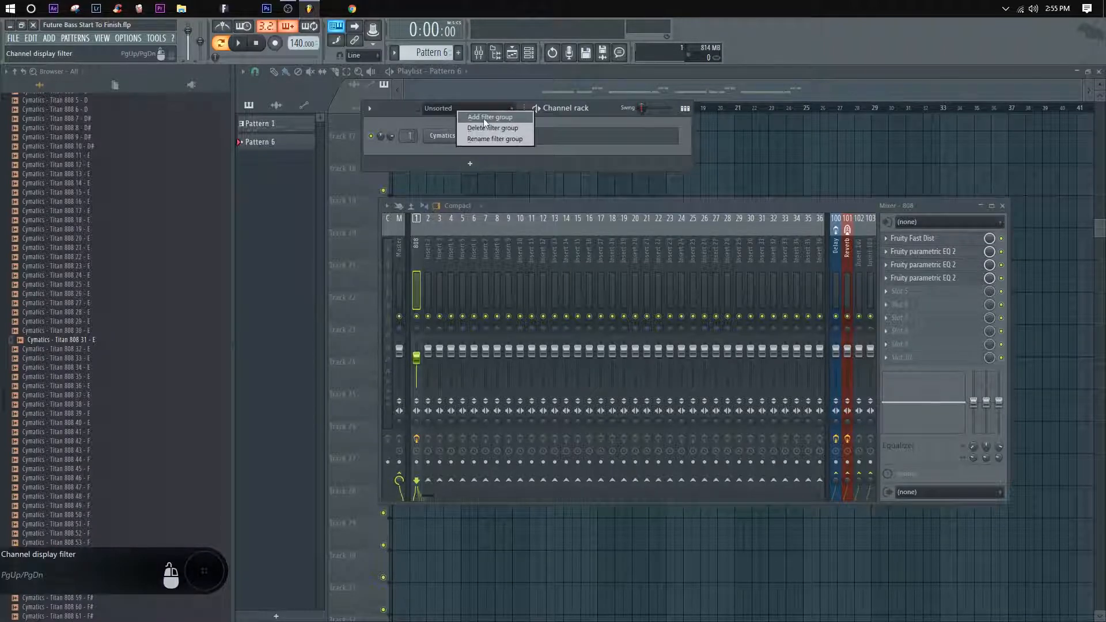
pyautogui.click(482, 119)
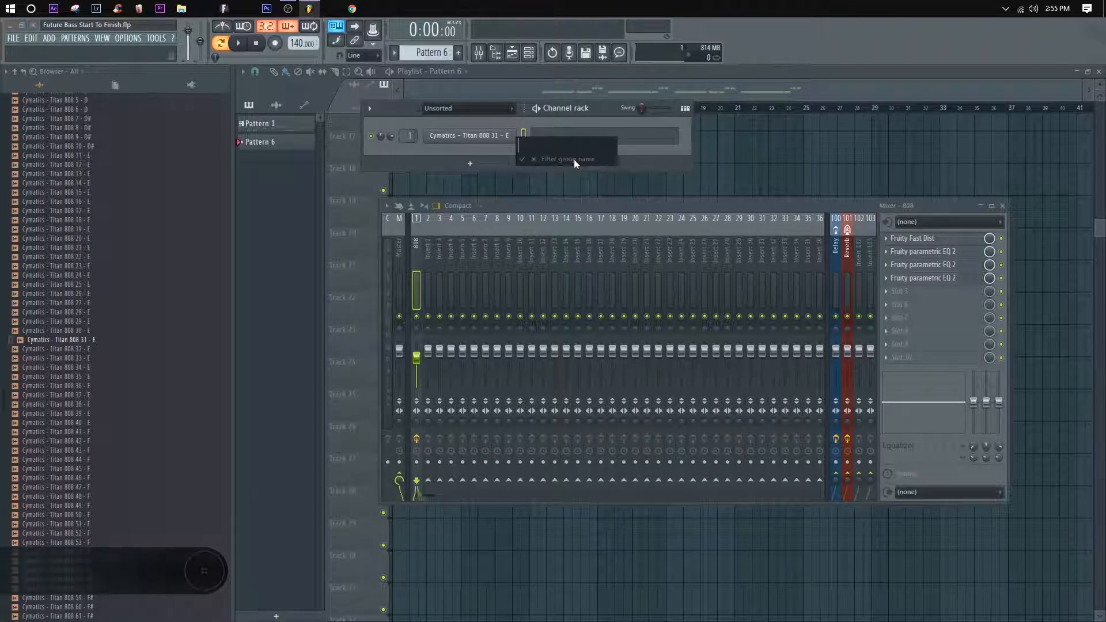
pyautogui.write('Tonal ')
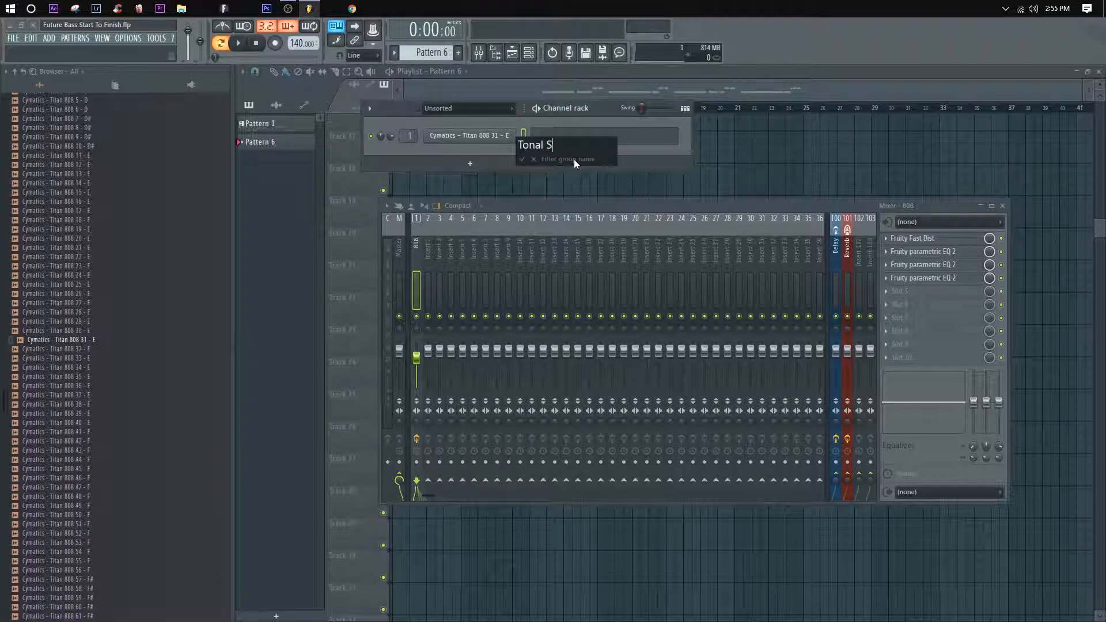
pyautogui.write('Structure')
pyautogui.press('Return')
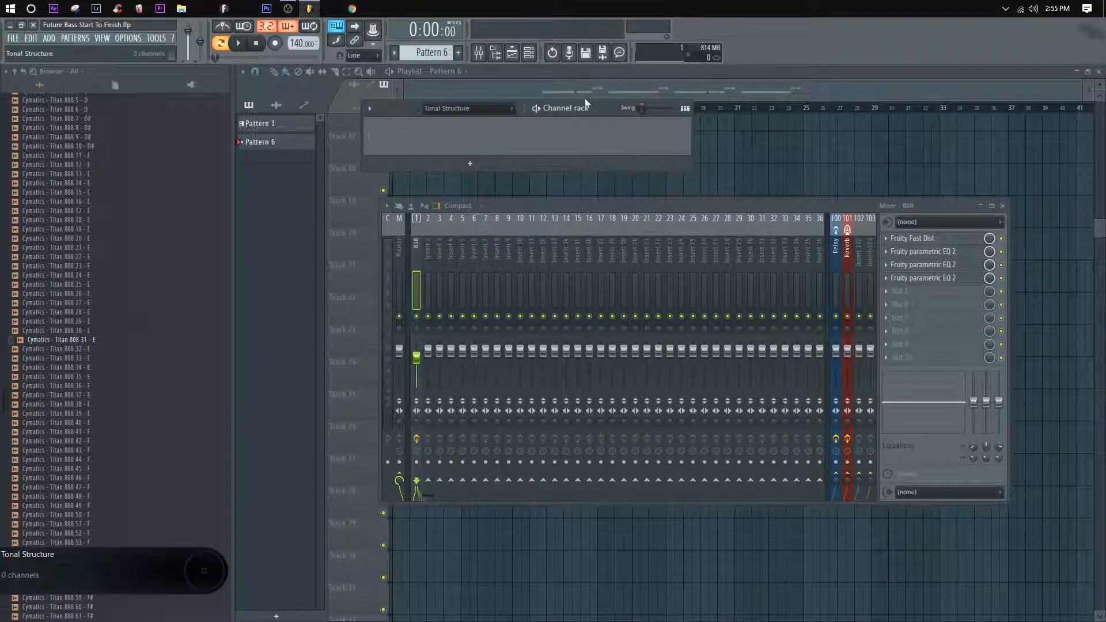
# Step: Add an FL Keys channel to the Tonal Structure group and move its plugin window beneath the channel rack
pyautogui.click(470, 164)
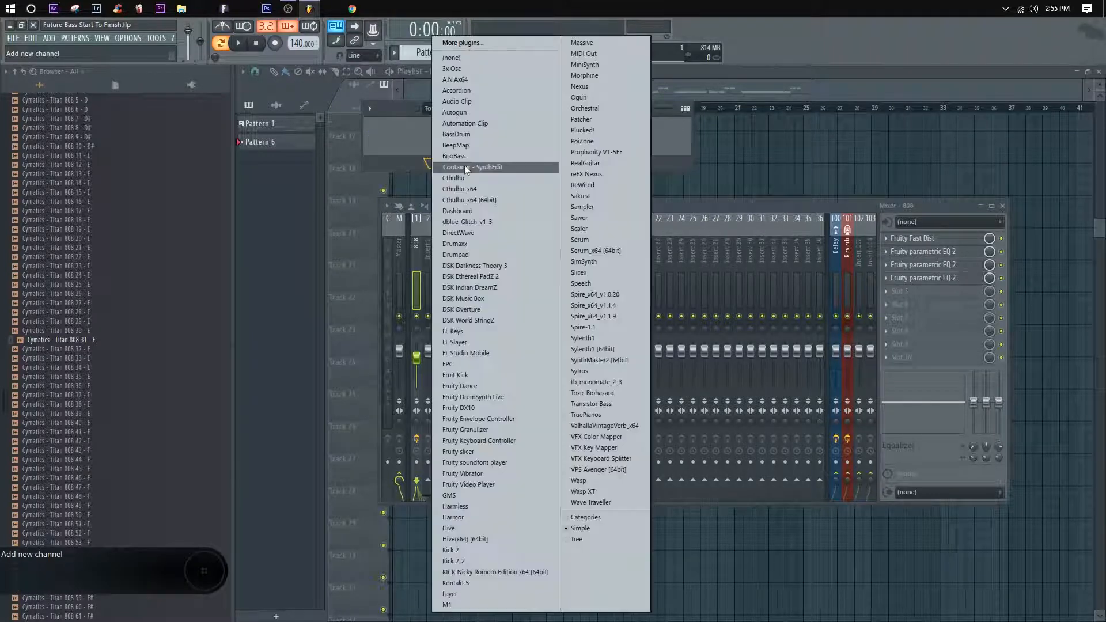
pyautogui.click(460, 333)
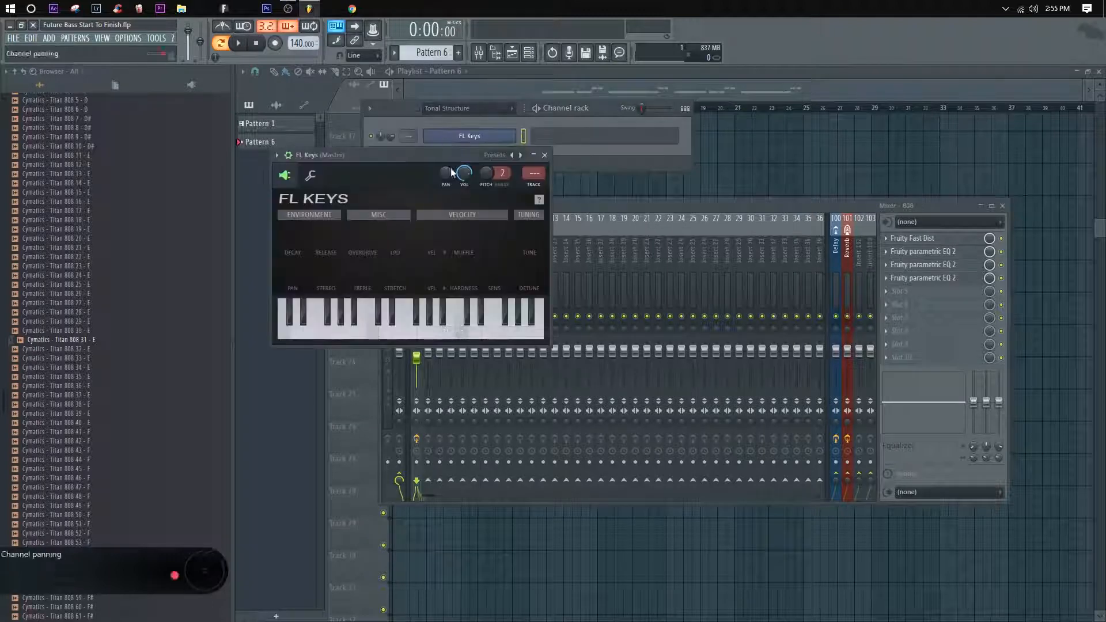
pyautogui.moveTo(402, 158); pyautogui.dragTo(528, 158)
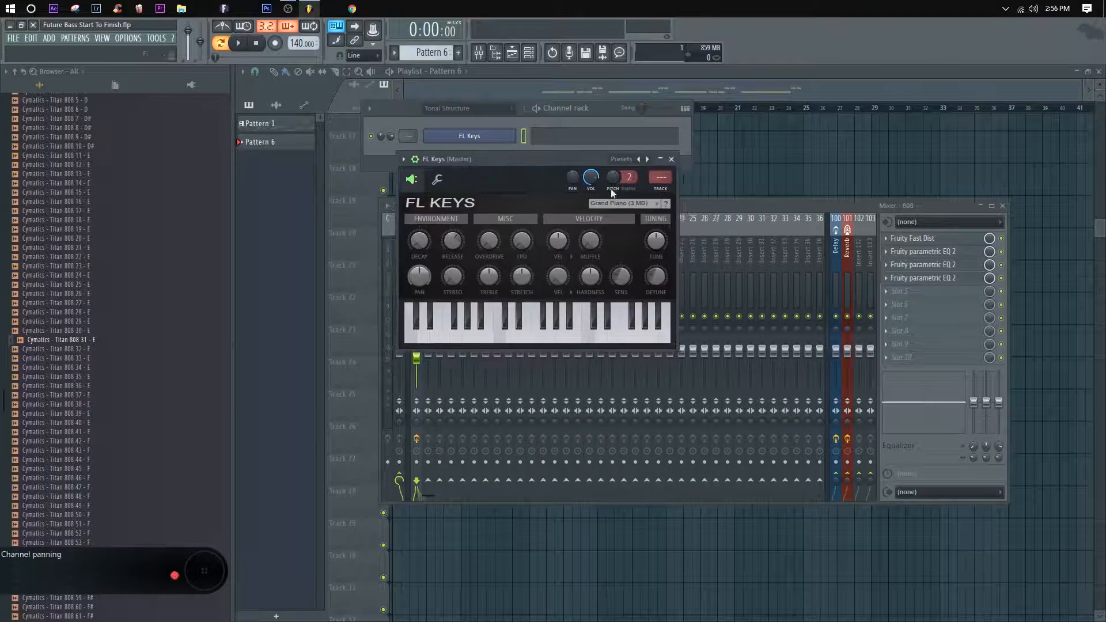
# Step: Clear the mixer and browser from view and open the piano roll for FL Keys in Pattern 6
pyautogui.click(794, 204)
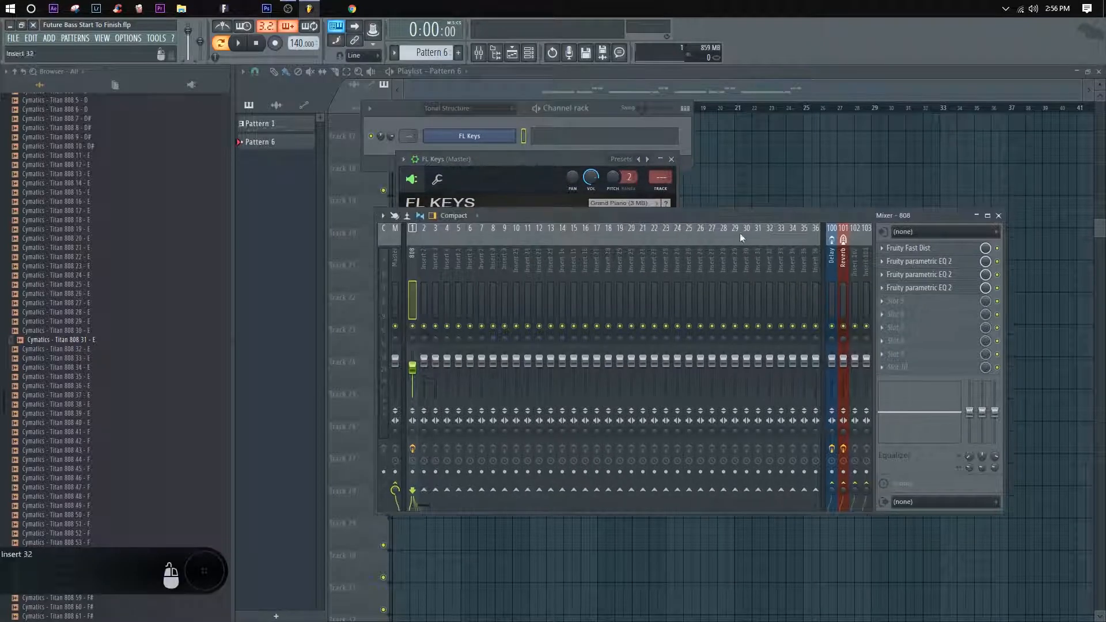
pyautogui.click(999, 215)
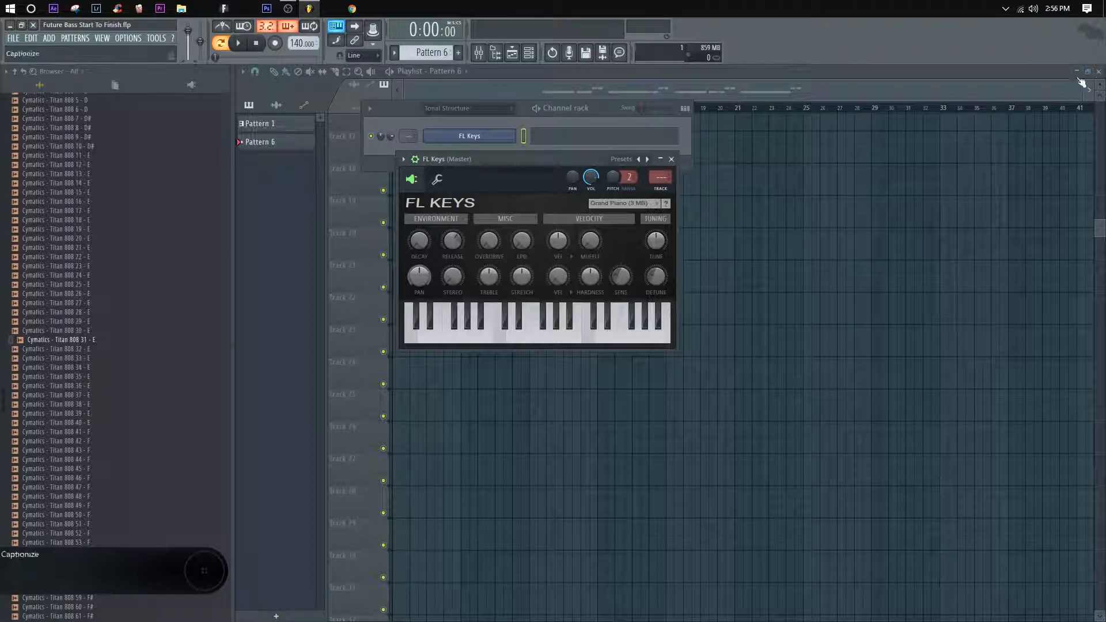
pyautogui.click(496, 52)
pyautogui.moveTo(296, 161); pyautogui.dragTo(351, 224)
pyautogui.click(344, 148)
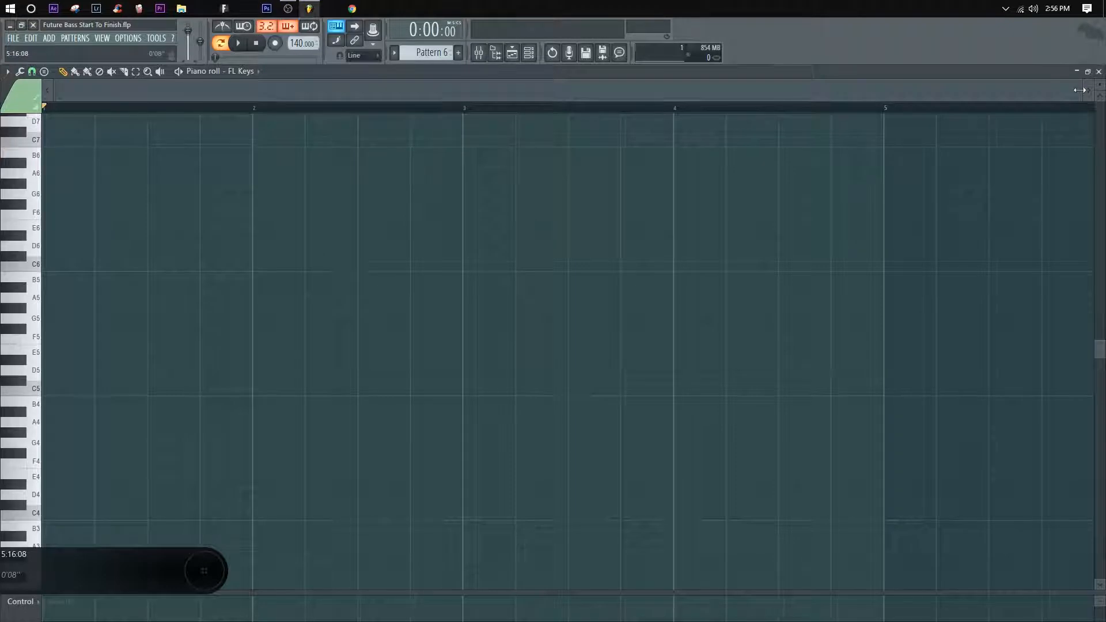
# Step: Draw an F#5 note at the start of bar 1 and lengthen it to one beat
pyautogui.moveTo(1080, 89)
pyautogui.mouseDown()
pyautogui.moveTo(1057, 91)
pyautogui.moveTo(1092, 91)
pyautogui.mouseUp()
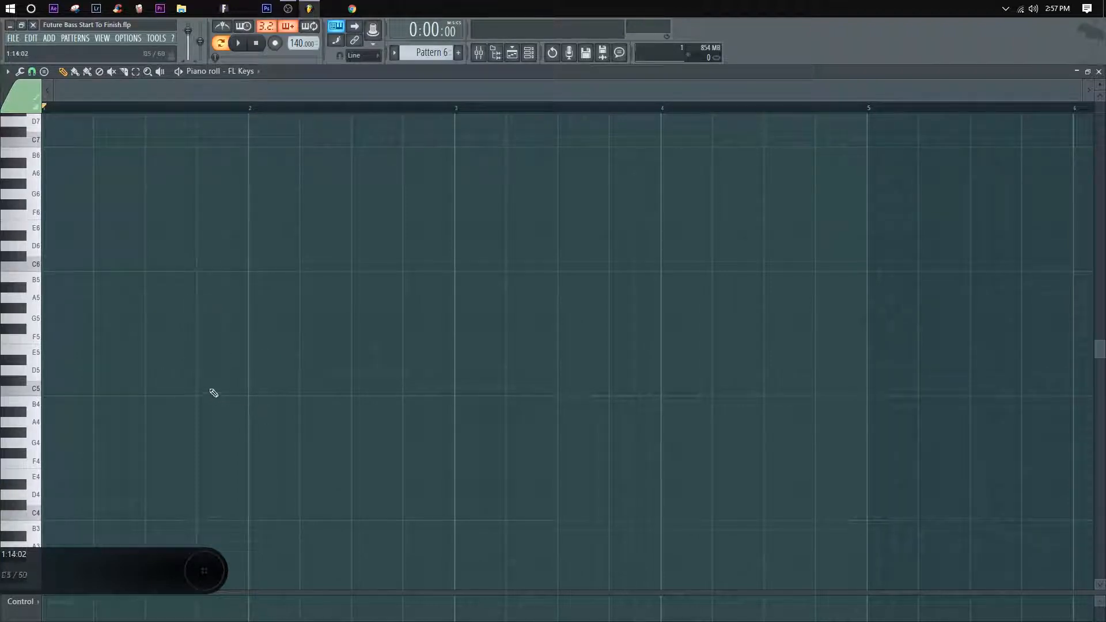
pyautogui.click(53, 327)
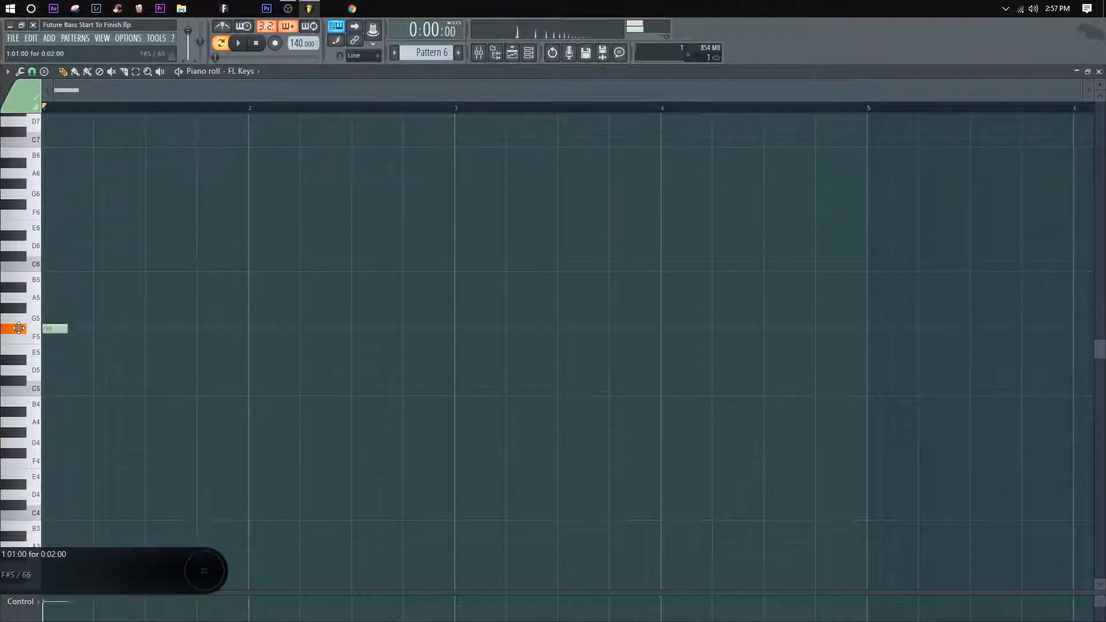
pyautogui.moveTo(69, 327); pyautogui.dragTo(89, 327)
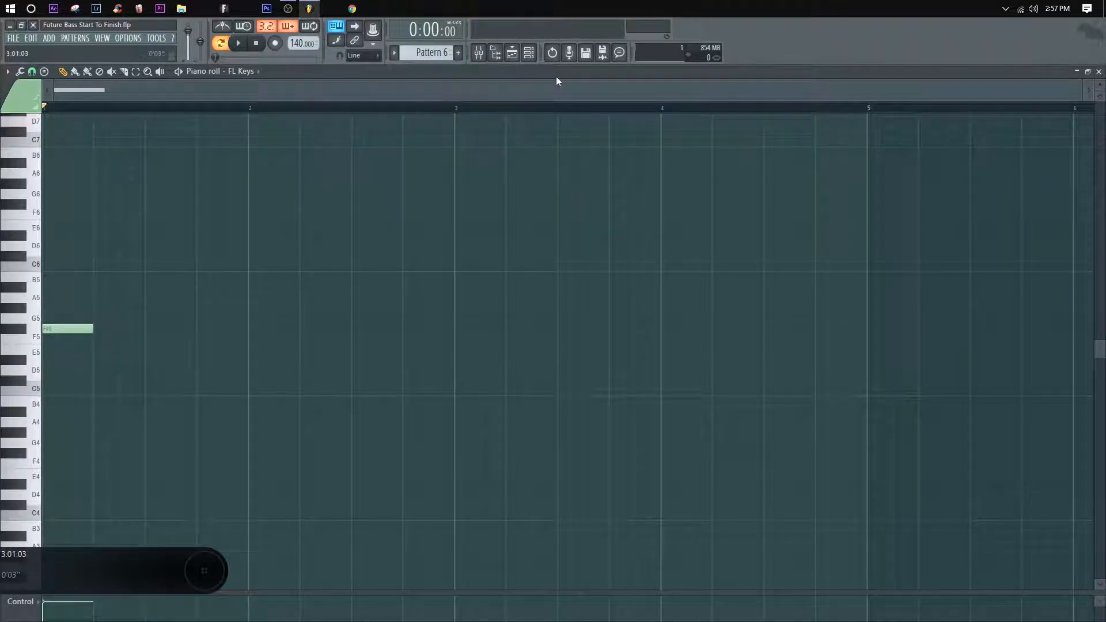
# Step: Turn on the metronome and play the pattern to check the first note's timing
pyautogui.click(222, 26)
pyautogui.click(224, 27)
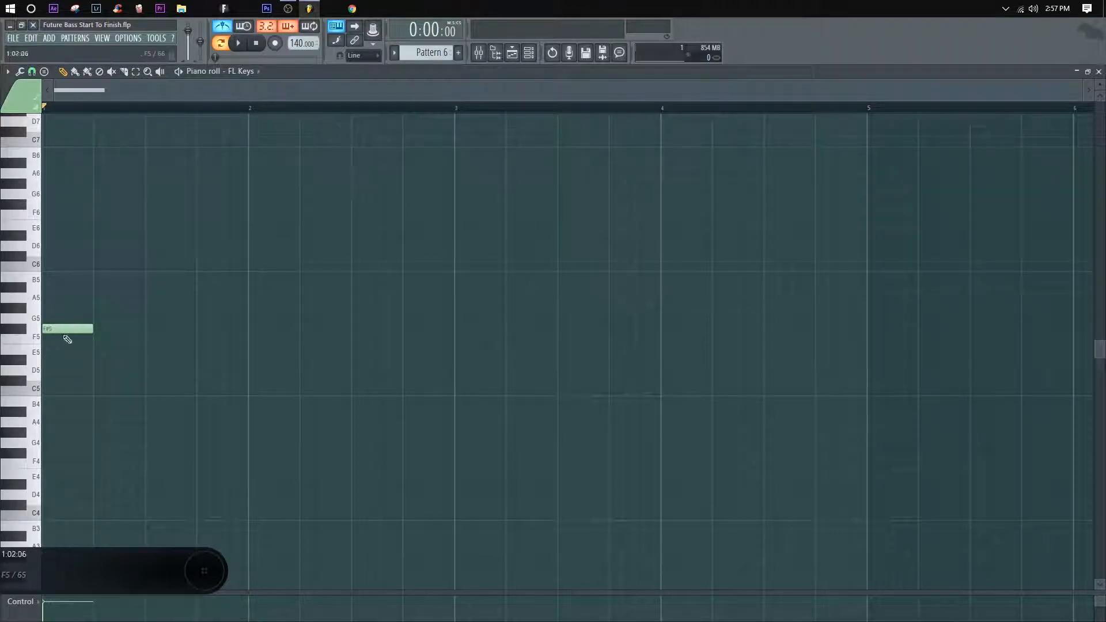
pyautogui.press('space')
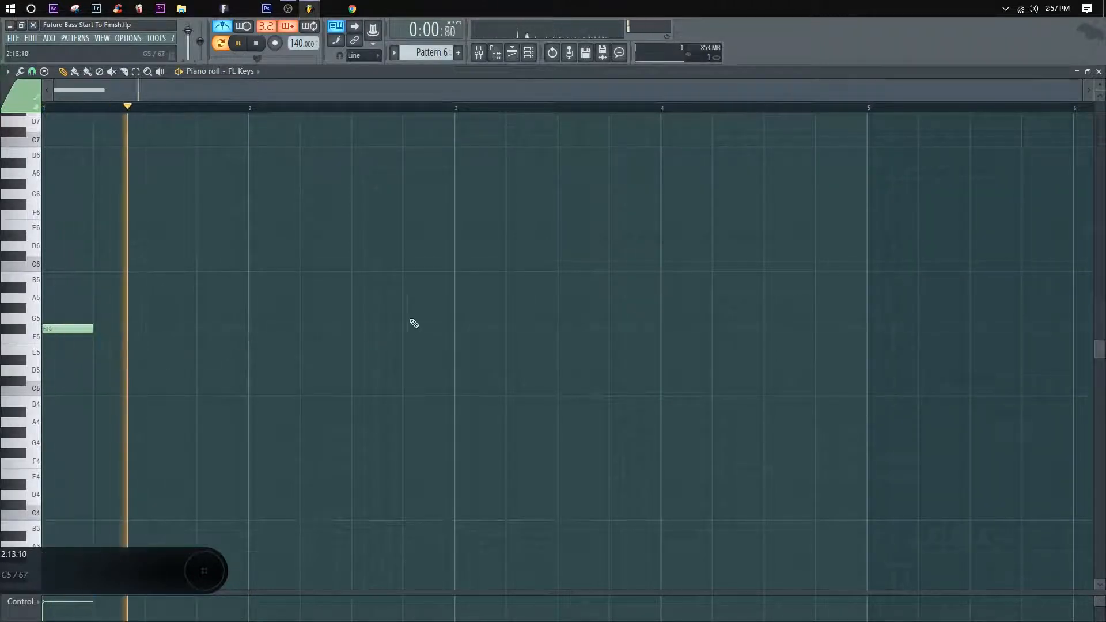
pyautogui.press('space')
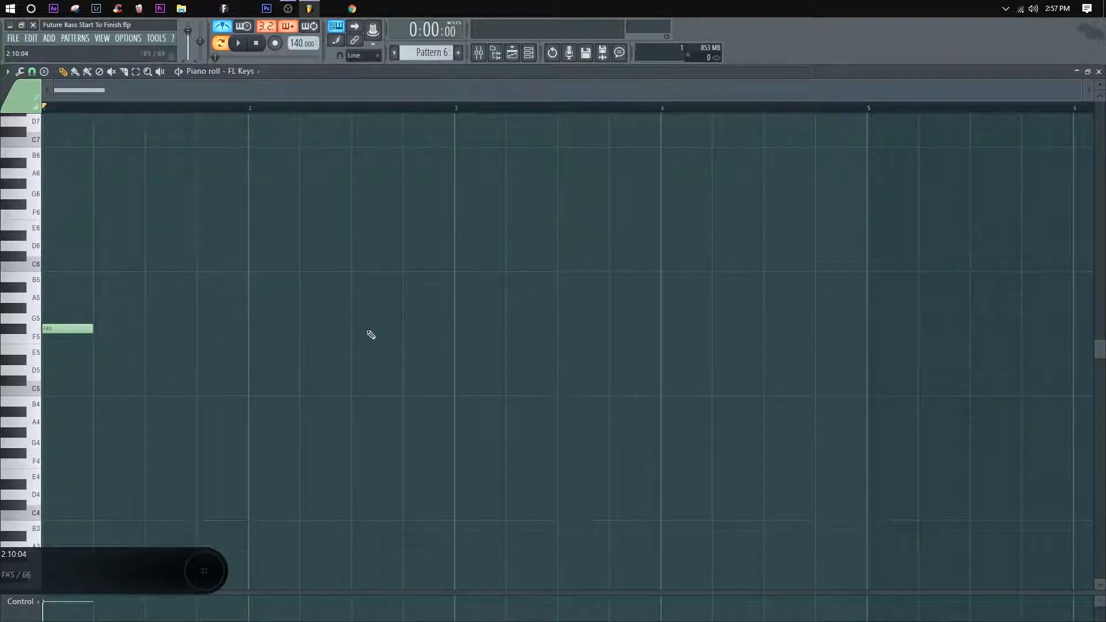
# Step: Lengthen the opening F#5 to six steps, play it back, and add a matching F#5 ending at bar 2
pyautogui.moveTo(92, 332); pyautogui.dragTo(113, 338)
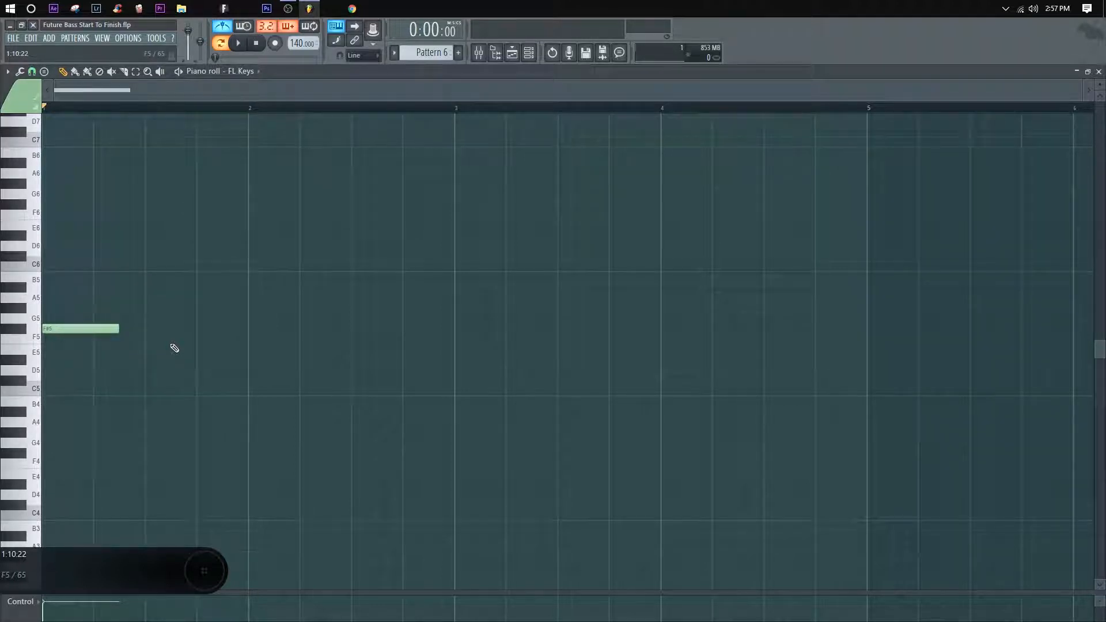
pyautogui.press('space')
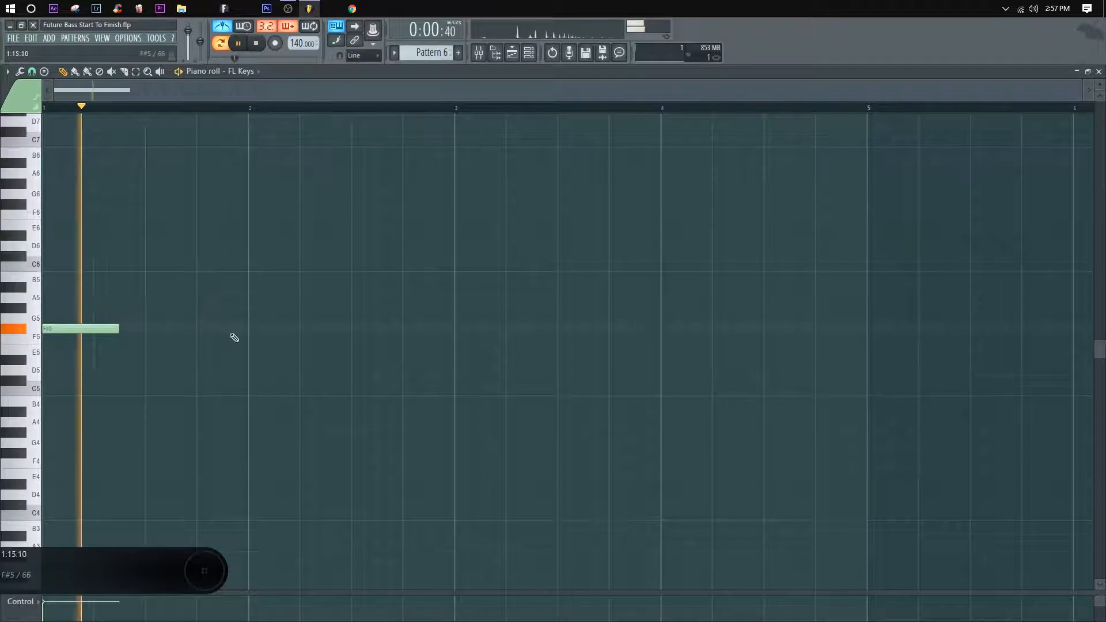
pyautogui.press('space')
pyautogui.click(172, 328)
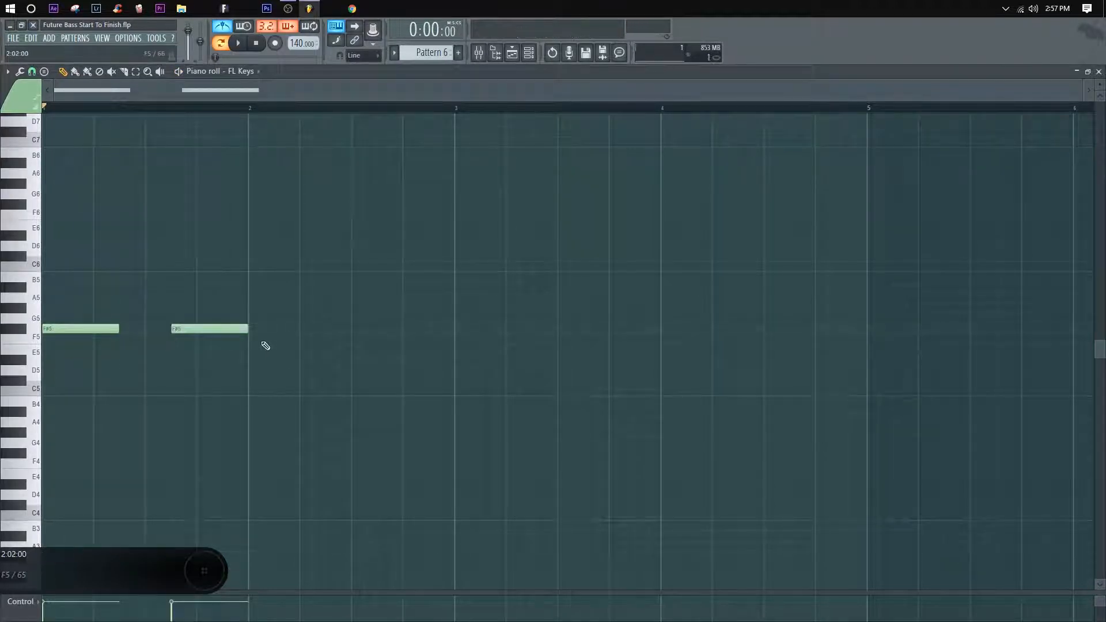
# Step: Add six-step D#5 notes at the start and end of bar 2, play them back, and place an A#5 at the start of bar 3
pyautogui.click(254, 359)
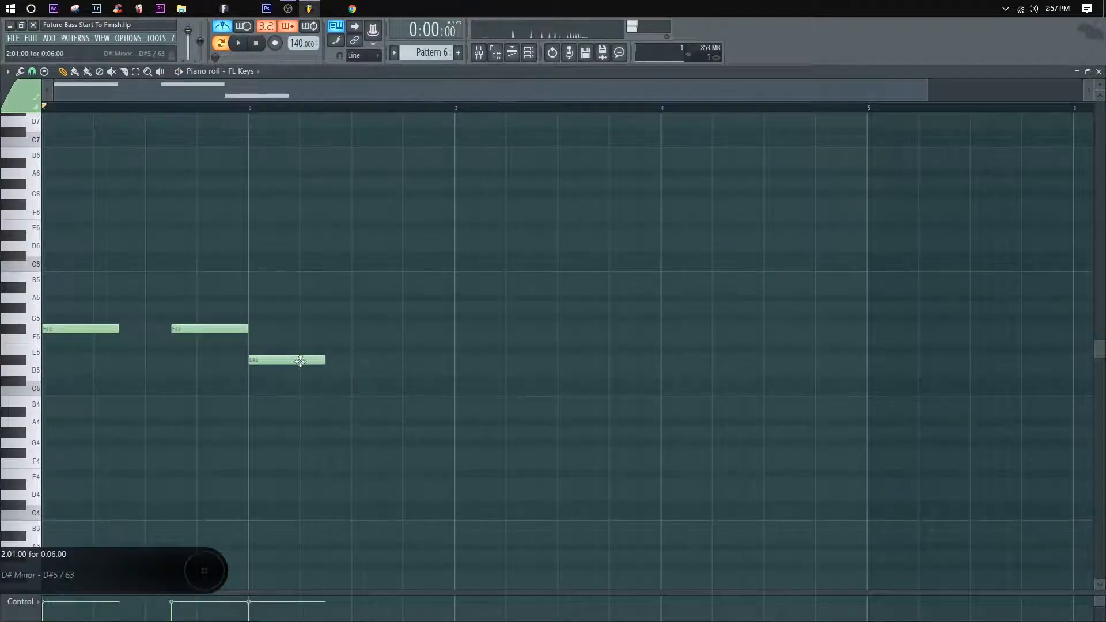
pyautogui.click(345, 360)
pyautogui.press('space')
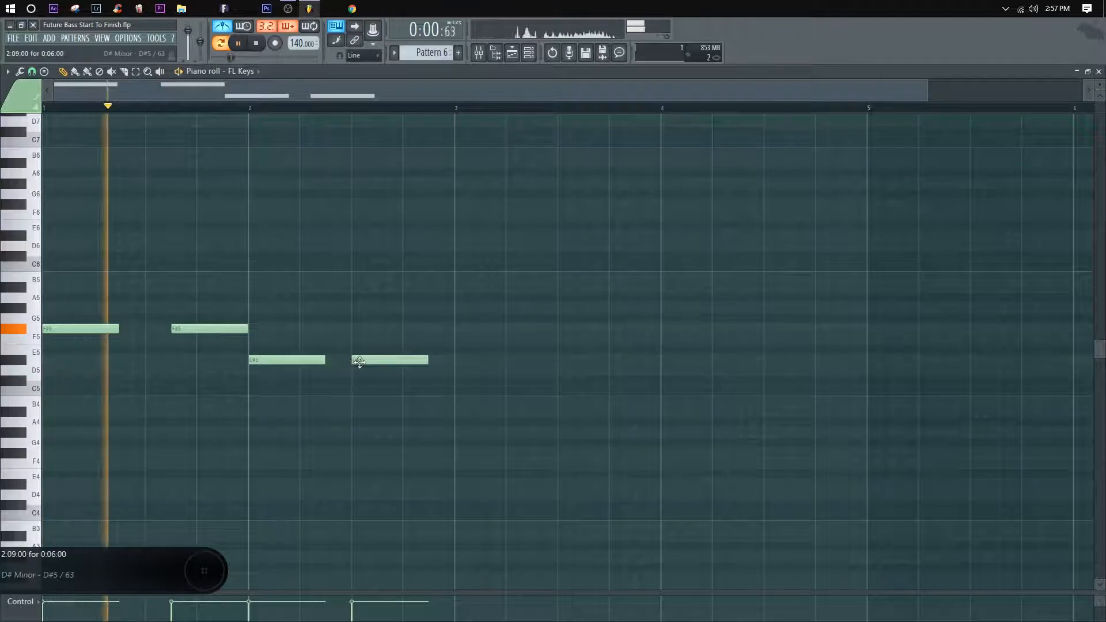
pyautogui.moveTo(353, 360); pyautogui.dragTo(378, 360)
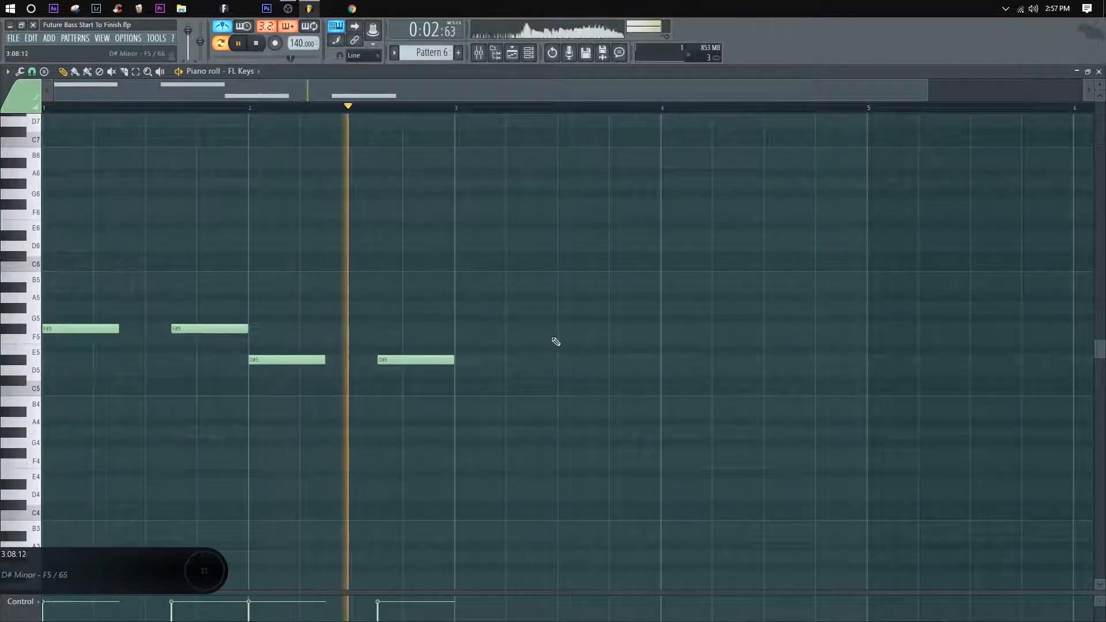
pyautogui.press('space')
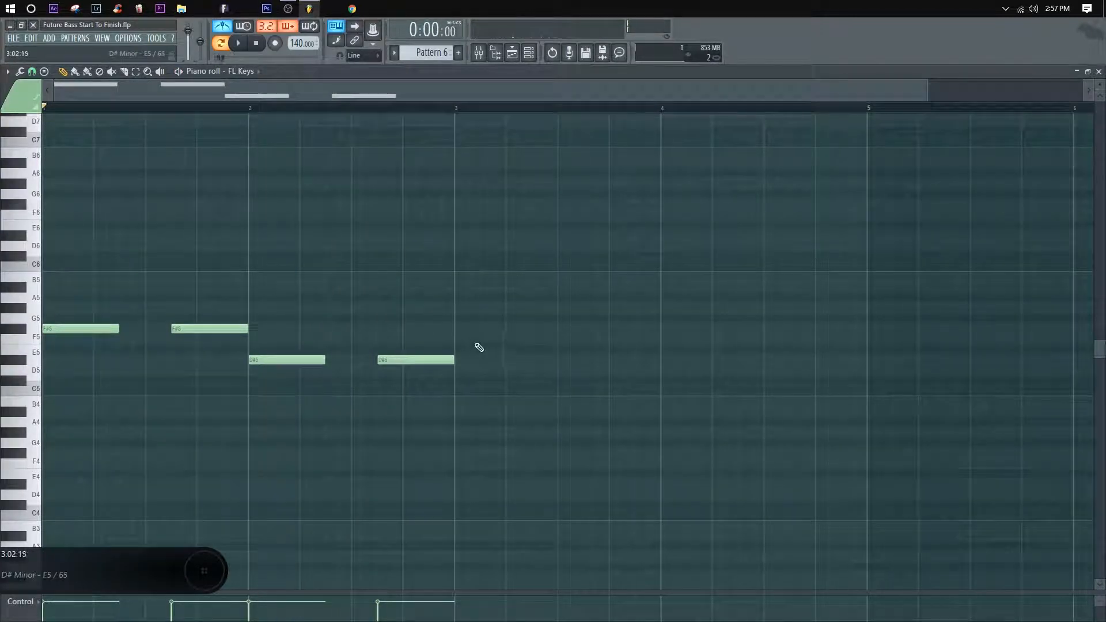
pyautogui.click(458, 287)
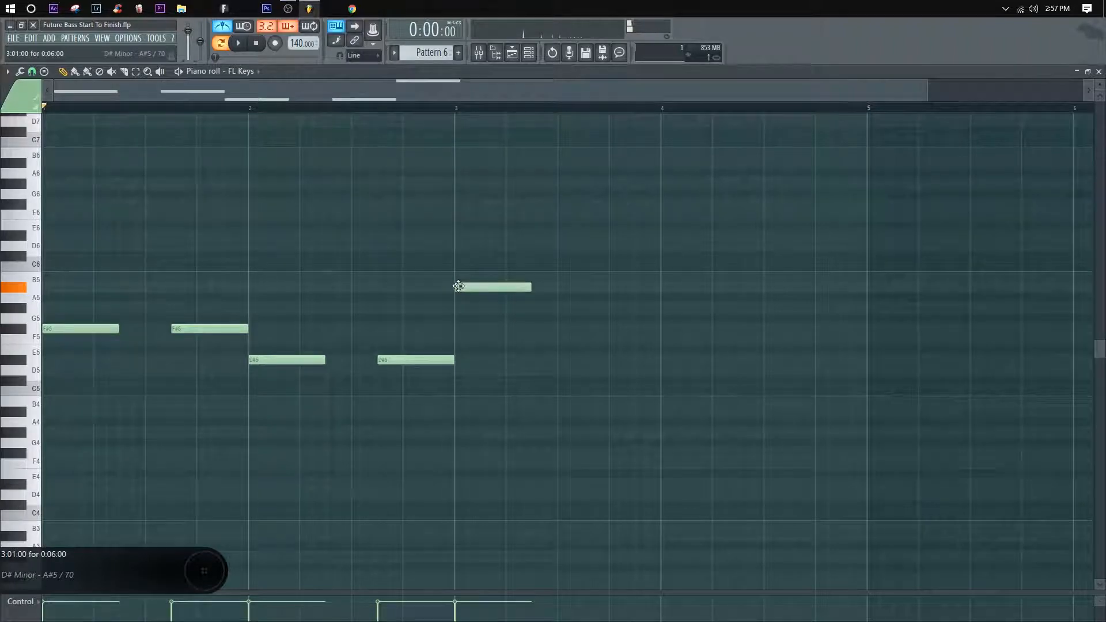
# Step: Delete the A#5 at the start of bar 3, replay the pattern, and place two six-step F5 notes in that bar
pyautogui.rightClick(501, 287)
pyautogui.press('space')
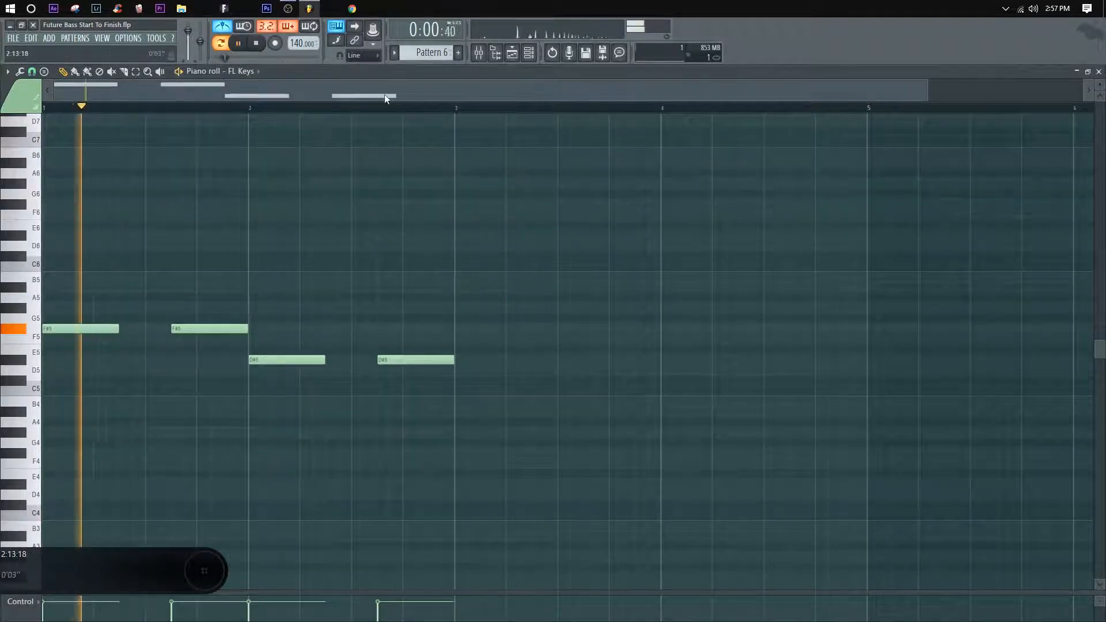
pyautogui.scroll(-1, 386, 98)
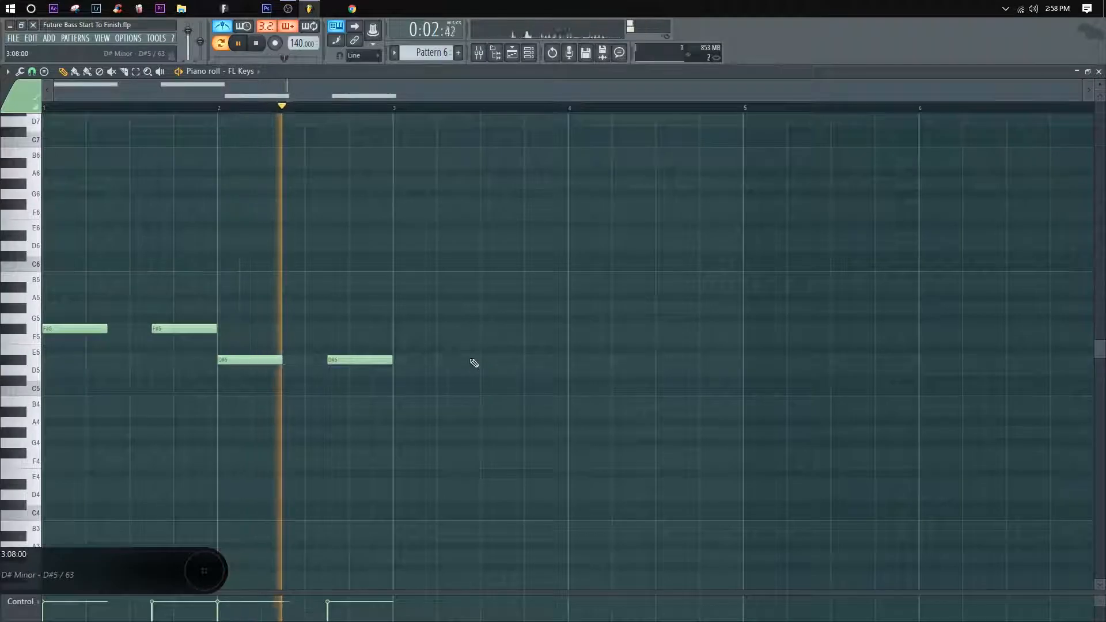
pyautogui.press('space')
pyautogui.click(397, 340)
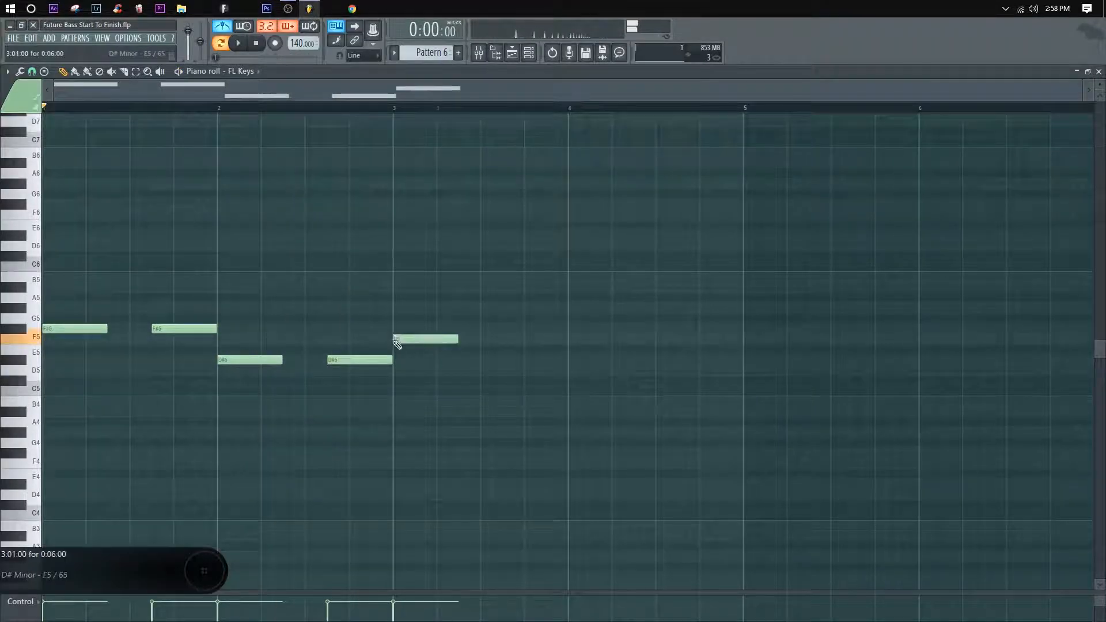
pyautogui.click(484, 339)
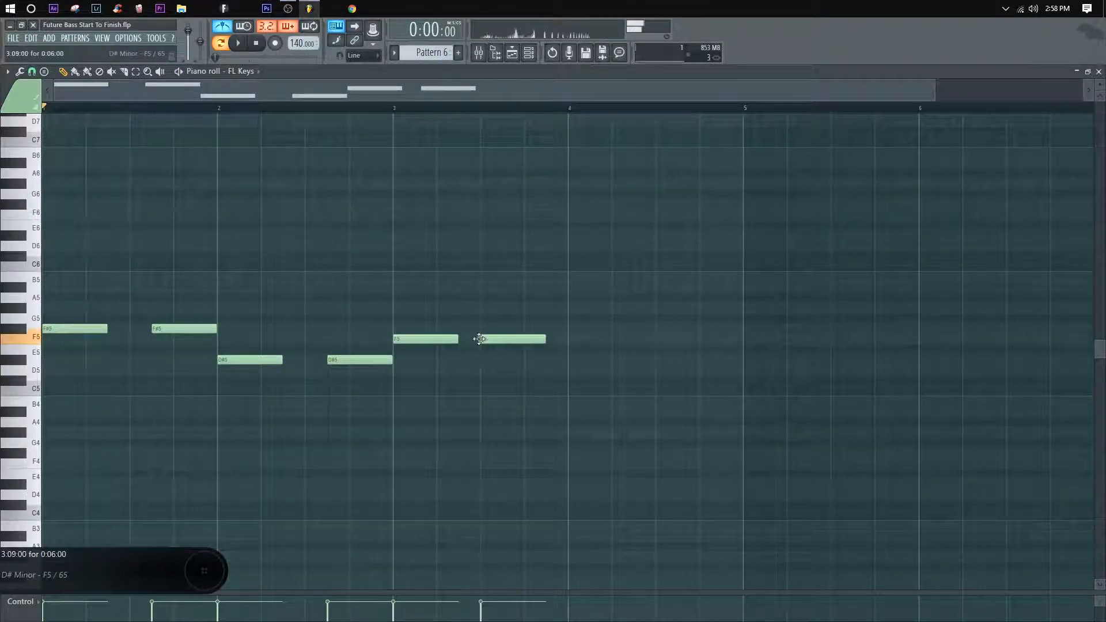
# Step: Add a six-step A#5 at the start of bar 4 and an F5 at the end of that bar, and play the pattern
pyautogui.click(571, 288)
pyautogui.click(658, 340)
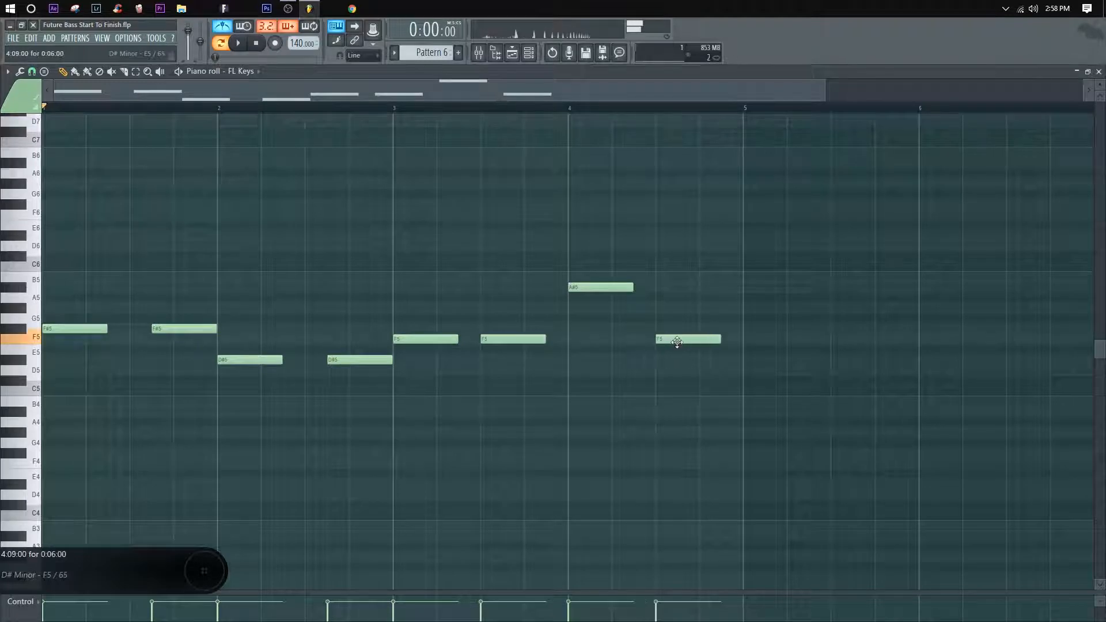
pyautogui.moveTo(677, 342); pyautogui.dragTo(698, 341)
pyautogui.press('space')
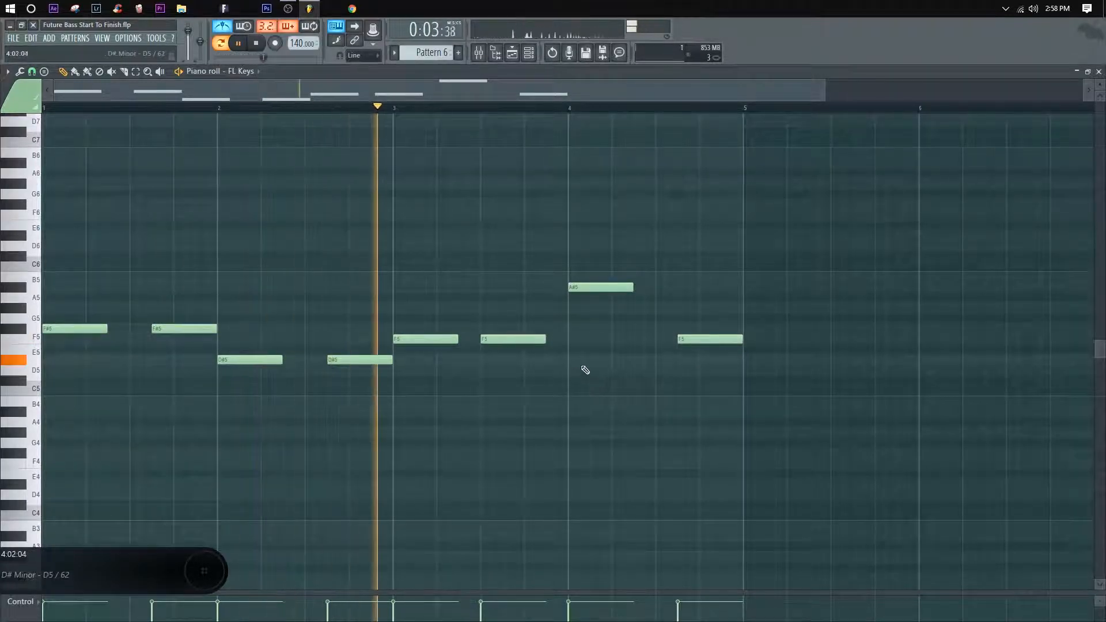
pyautogui.scroll(-1, 665, 111)
pyautogui.press('space')
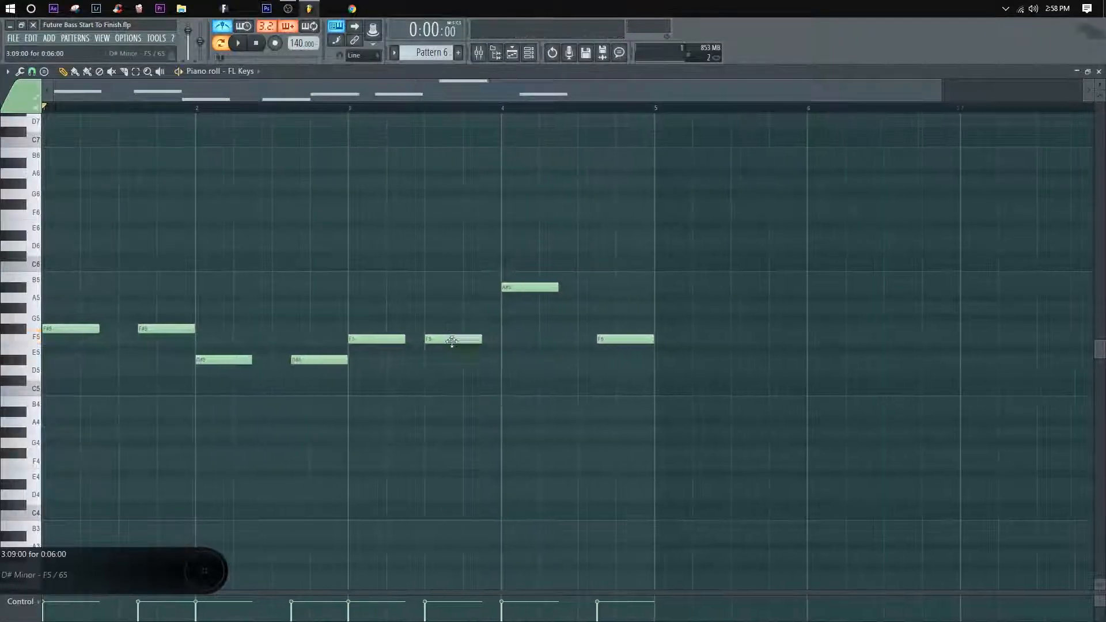
# Step: Move bar 3's second F5 to end exactly at bar 4 and check it by playback
pyautogui.moveTo(452, 340); pyautogui.dragTo(470, 340)
pyautogui.press('space')
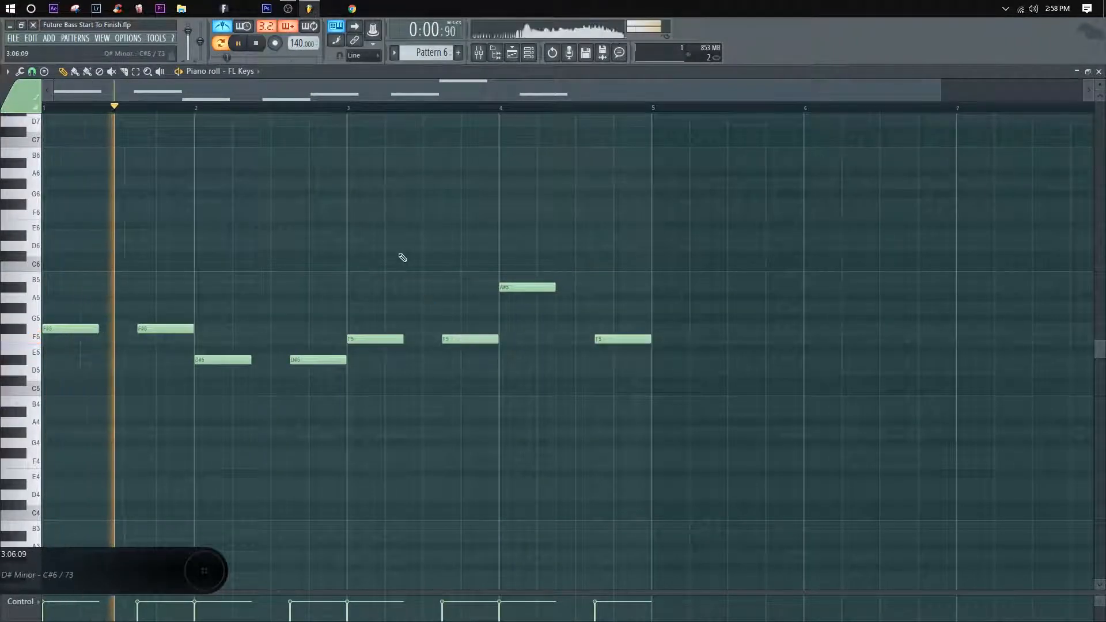
pyautogui.press('space')
# Step: Transpose all the notes down two octaves and play the pattern back
pyautogui.hotkey('ctrl', 'Down')
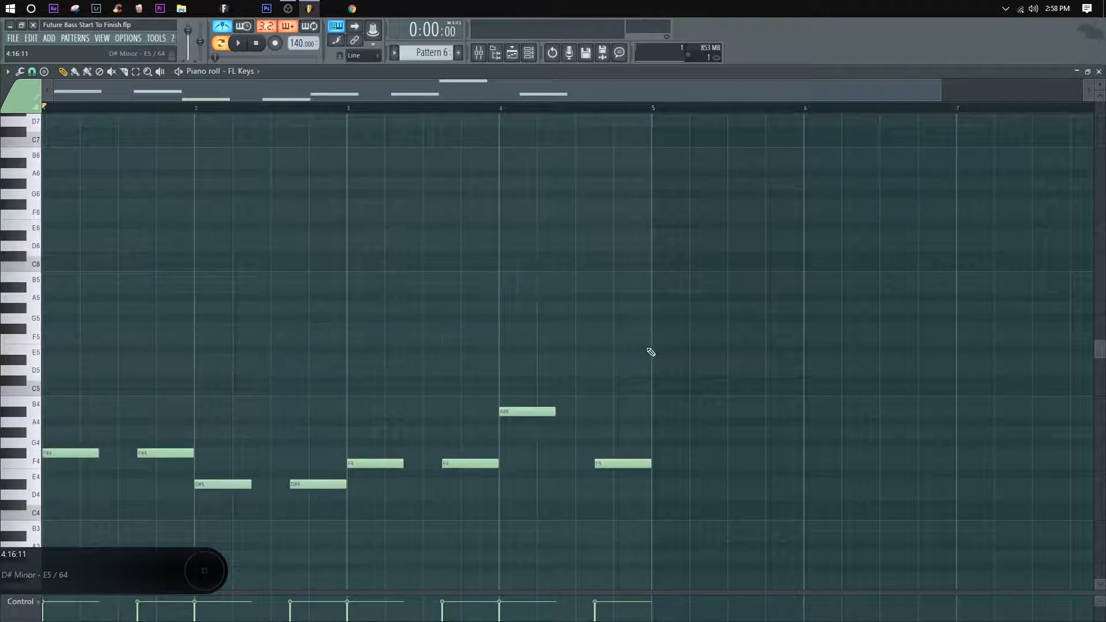
pyautogui.scroll(-2, 444, 309)
pyautogui.hotkey('ctrl', 'Down')
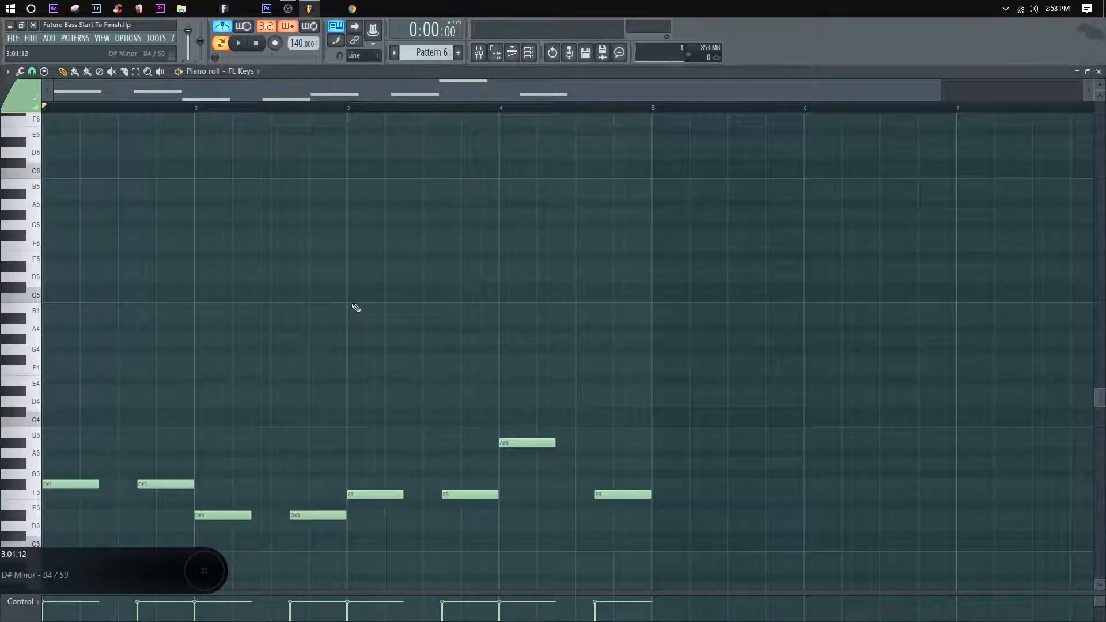
pyautogui.press('space')
pyautogui.scroll(-1, 357, 329)
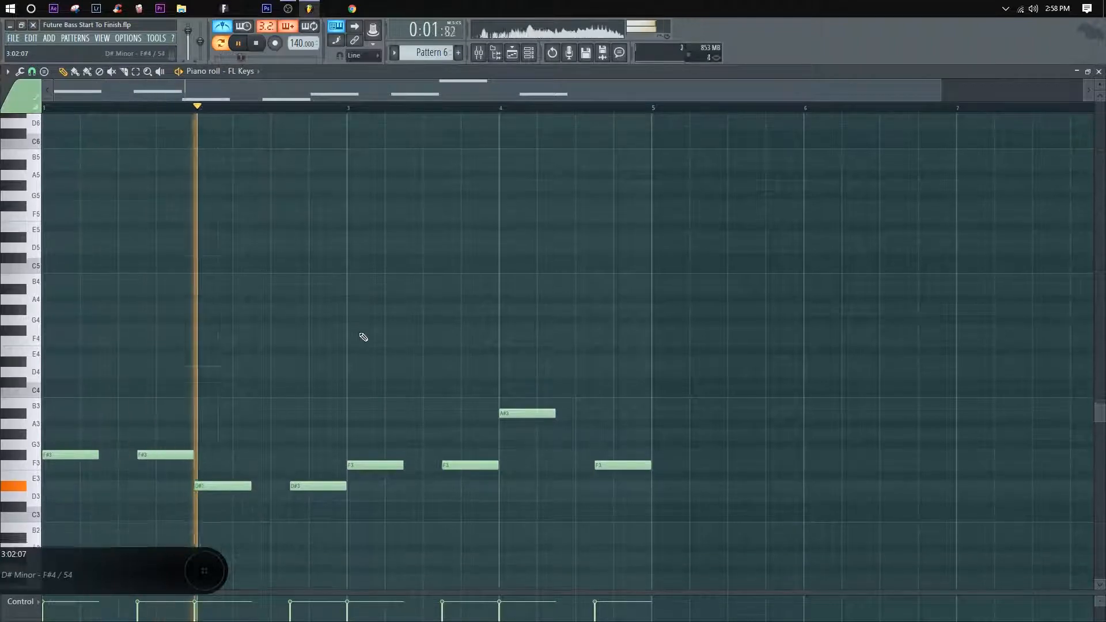
pyautogui.scroll(-2, 375, 330)
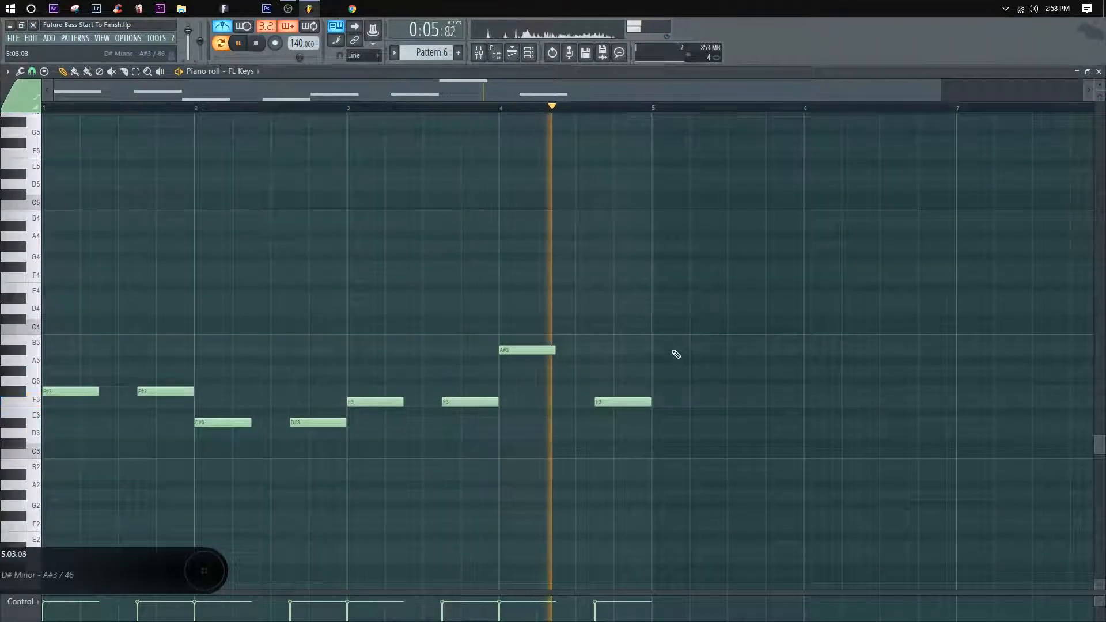
# Step: Replay bar 4 and replace its closing F3 with two consecutive four-step F3 notes filling the second half of the bar
pyautogui.click(505, 107)
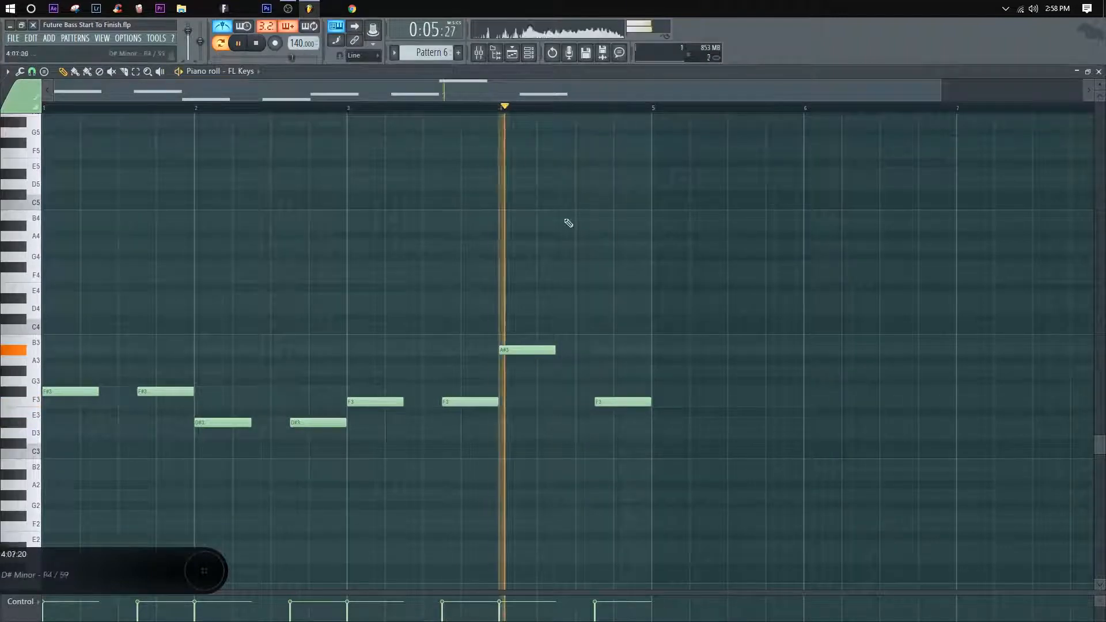
pyautogui.moveTo(623, 402); pyautogui.dragTo(611, 402)
pyautogui.click(638, 402)
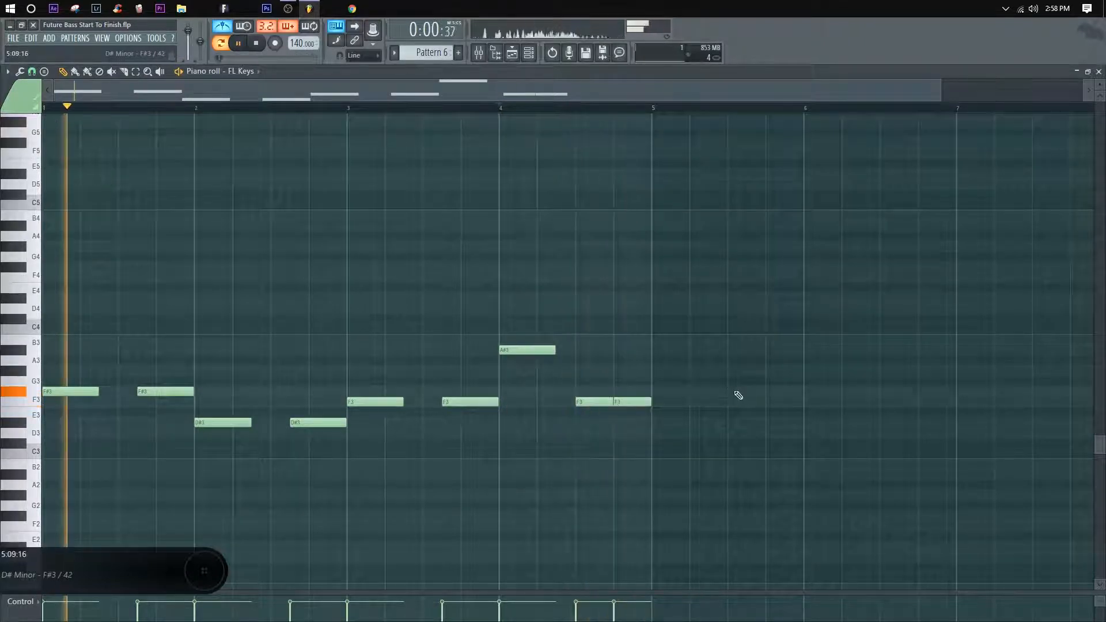
pyautogui.press('space')
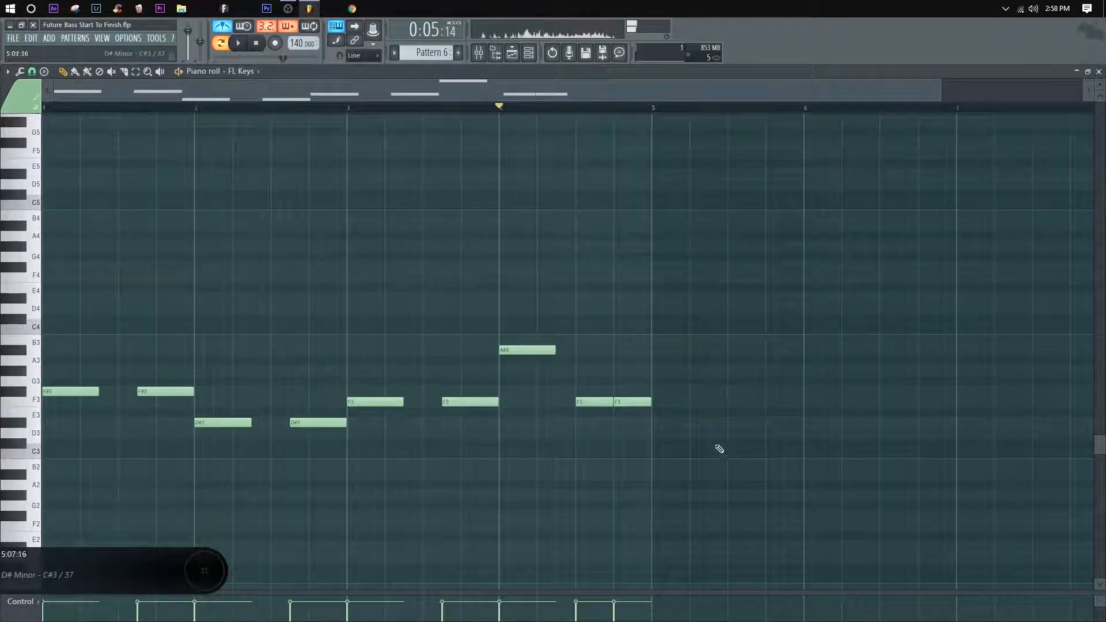
# Step: Duplicate the whole bass line one octave higher, keeping the original notes in place
pyautogui.moveTo(734, 475); pyautogui.dragTo(41, 292)
pyautogui.moveTo(58, 391); pyautogui.dragTo(58, 266)
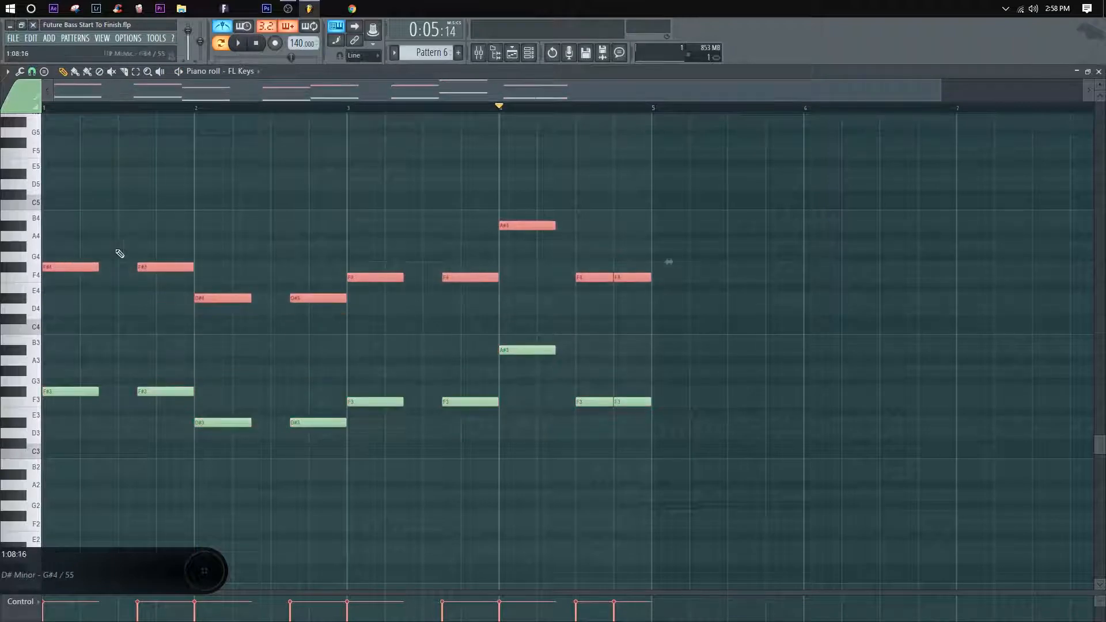
pyautogui.keyDown('ctrl'); pyautogui.click(332, 363); pyautogui.keyUp('ctrl')
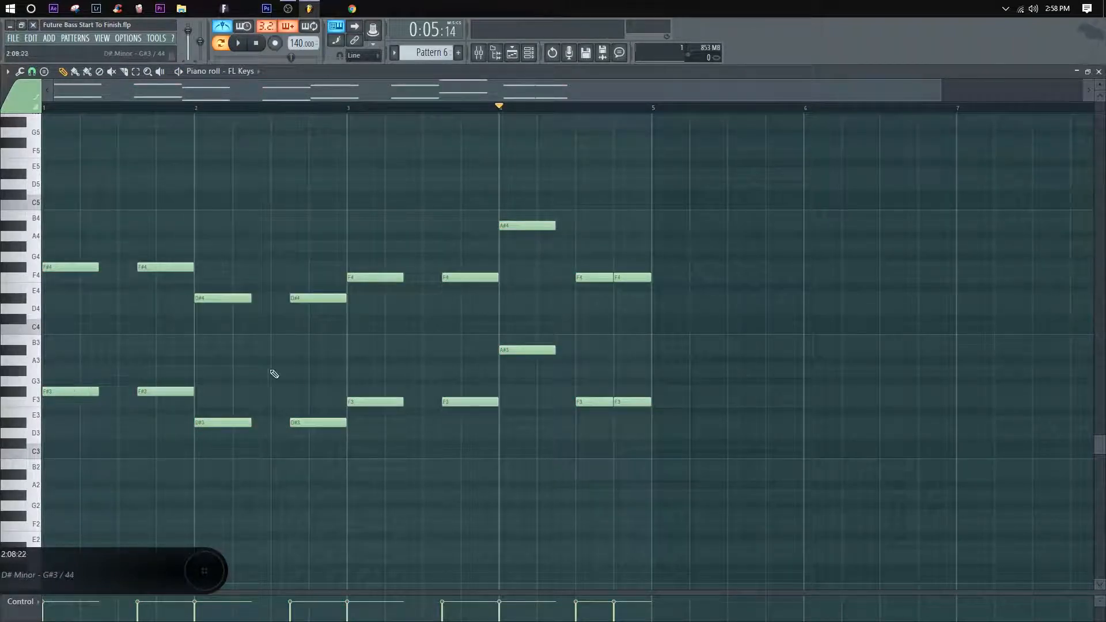
pyautogui.scroll(2, 331, 359)
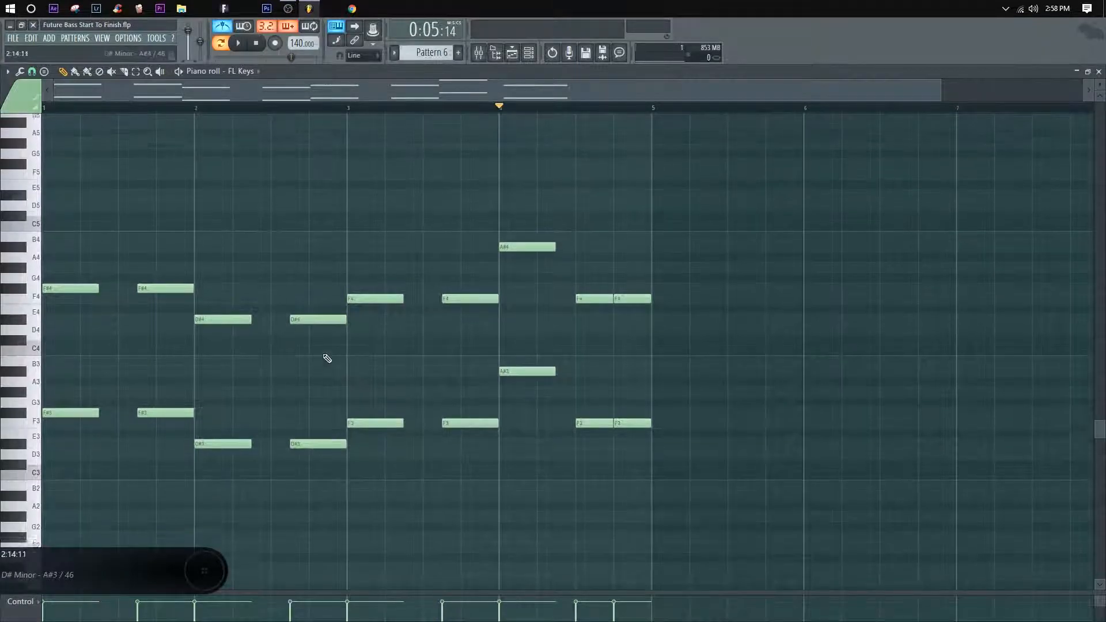
pyautogui.press('space')
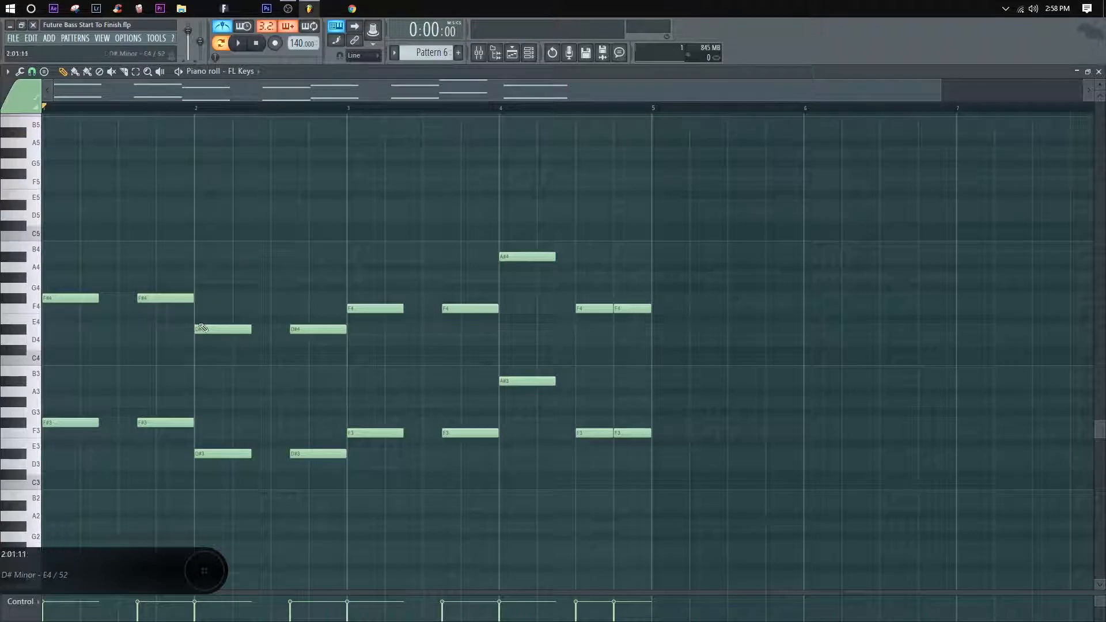
# Step: Copy bar 1's F#4 notes up to A4 and C#5 to build a chord, and play it back
pyautogui.moveTo(194, 320)
pyautogui.mouseDown()
pyautogui.moveTo(7, 289)
pyautogui.moveTo(44, 263)
pyautogui.moveTo(54, 218)
pyautogui.mouseUp()
pyautogui.press('space')
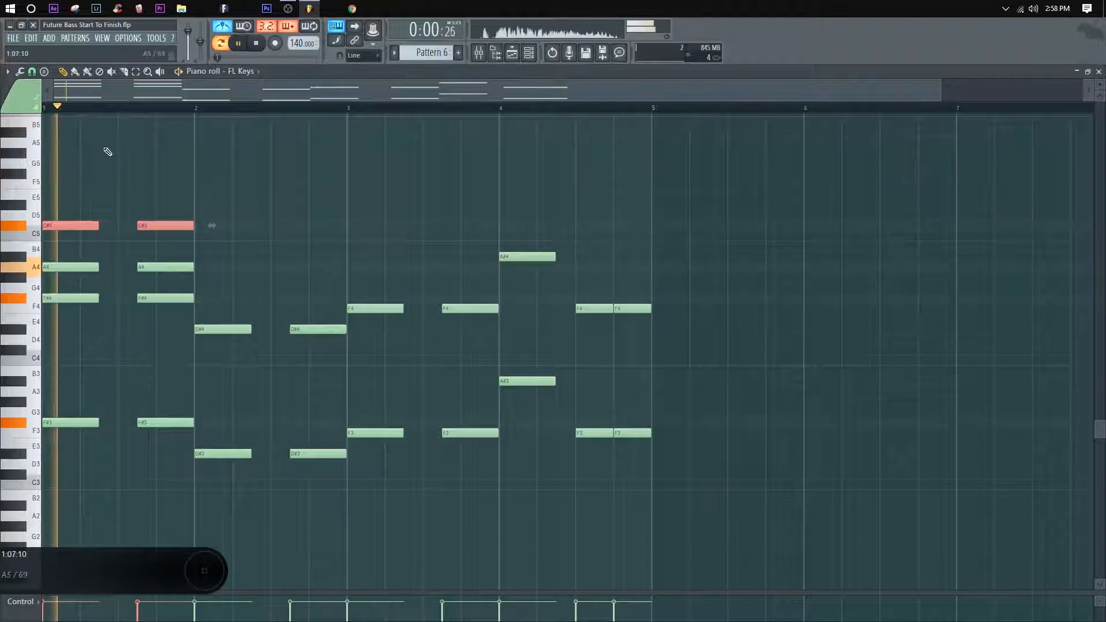
pyautogui.hotkey('ctrl', 'd')
pyautogui.press('space')
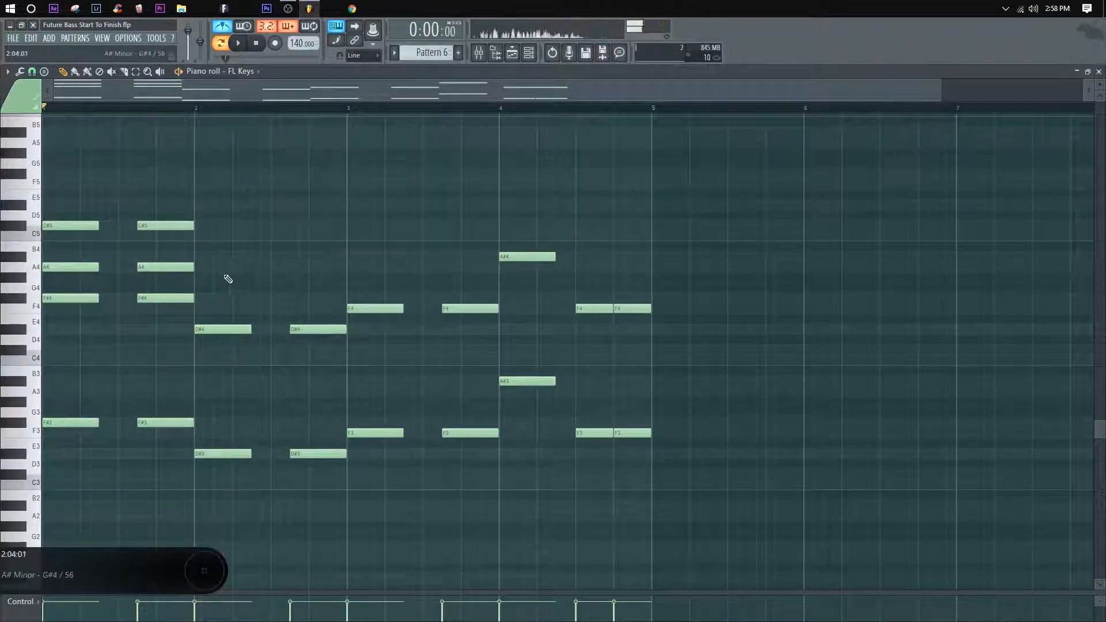
# Step: Raise both A4 notes in bar 1 to A#4 and listen to the corrected chord
pyautogui.moveTo(222, 279); pyautogui.dragTo(51, 256)
pyautogui.hotkey('ctrl', 'd')
pyautogui.press('space')
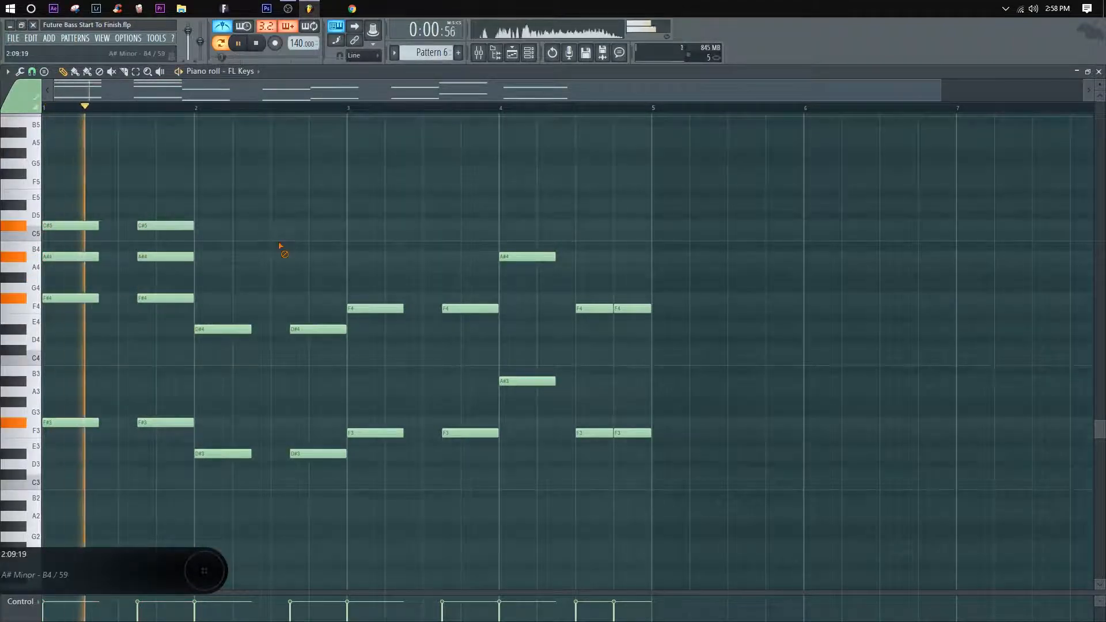
pyautogui.press('space')
# Step: Copy bar 2's D#4 notes up to F#4 and A#4, and play the two chords
pyautogui.moveTo(337, 360); pyautogui.dragTo(211, 248)
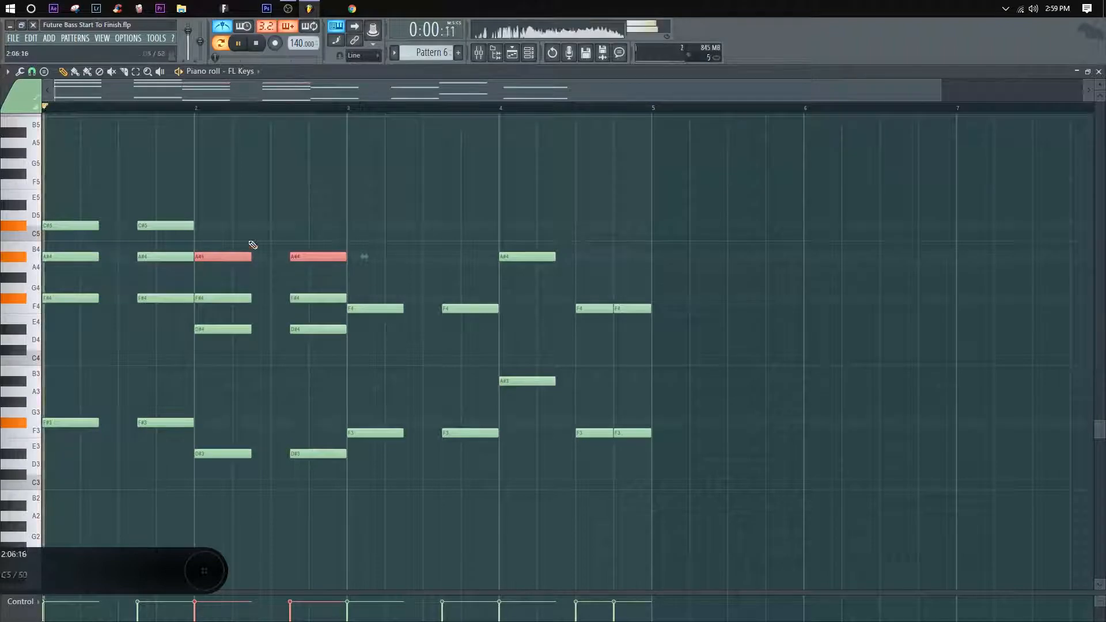
pyautogui.click(250, 245)
pyautogui.press('space')
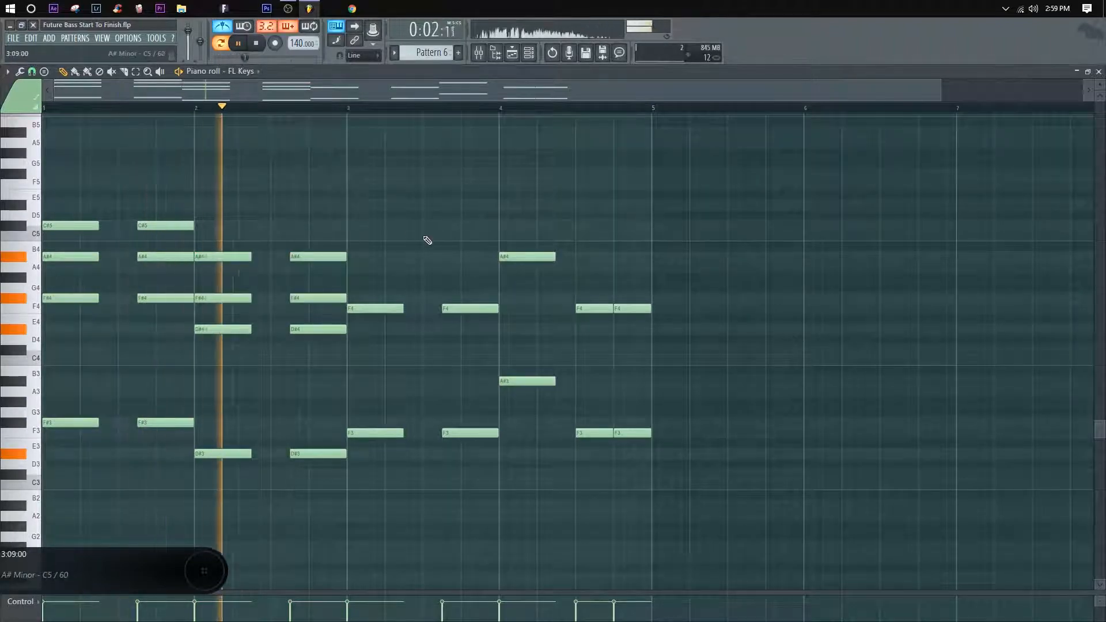
pyautogui.press('space')
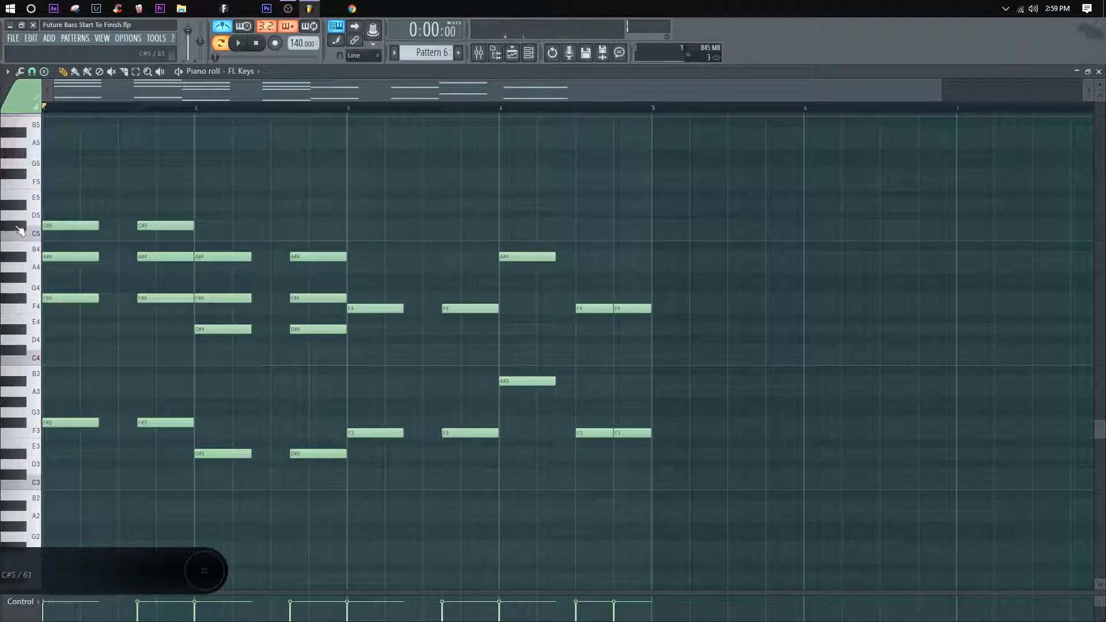
# Step: Copy bar 1's C#5 notes up to F5 to extend the chord, and play it back
pyautogui.moveTo(193, 240); pyautogui.dragTo(64, 226)
pyautogui.moveTo(64, 225); pyautogui.dragTo(63, 175)
pyautogui.press('space')
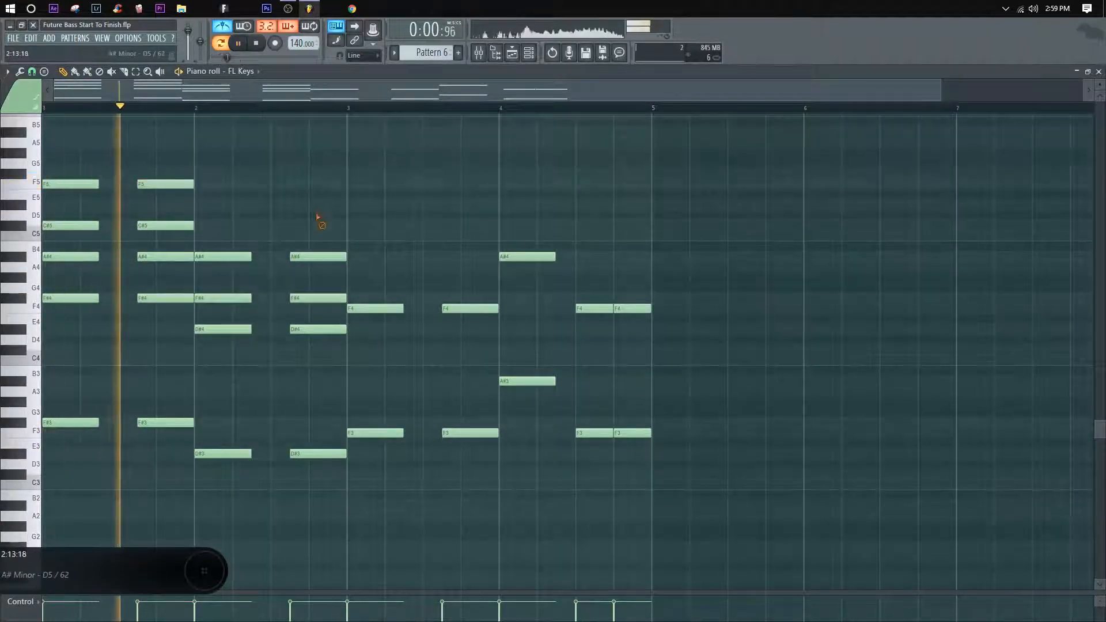
pyautogui.press('space')
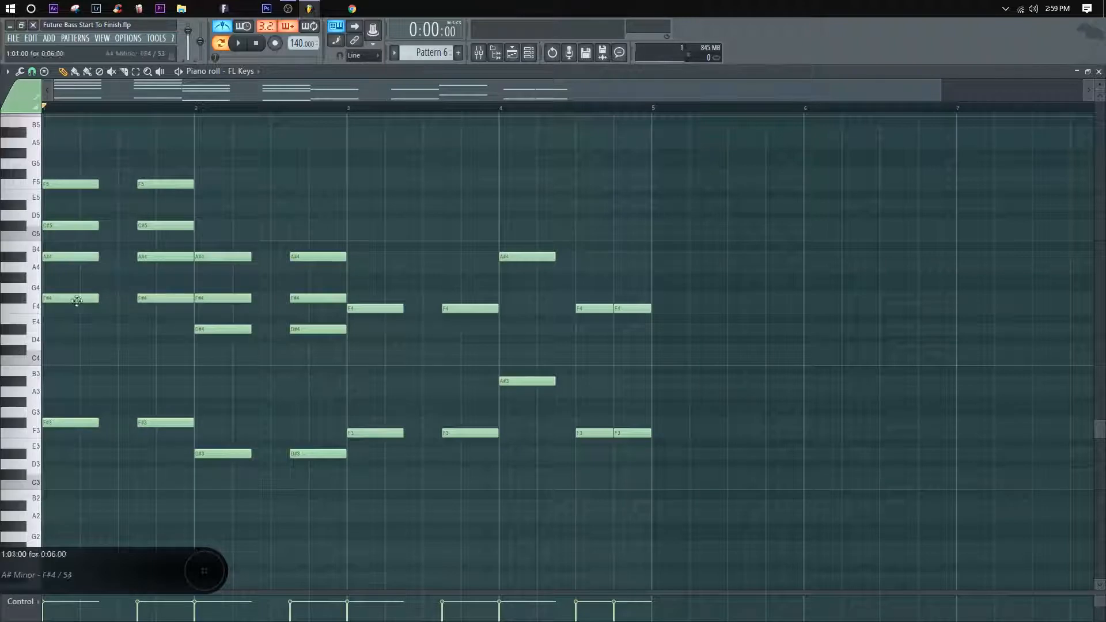
# Step: Play the extended chord, delete both F5 notes from bar 1, and play the chord without them for comparison
pyautogui.press('space')
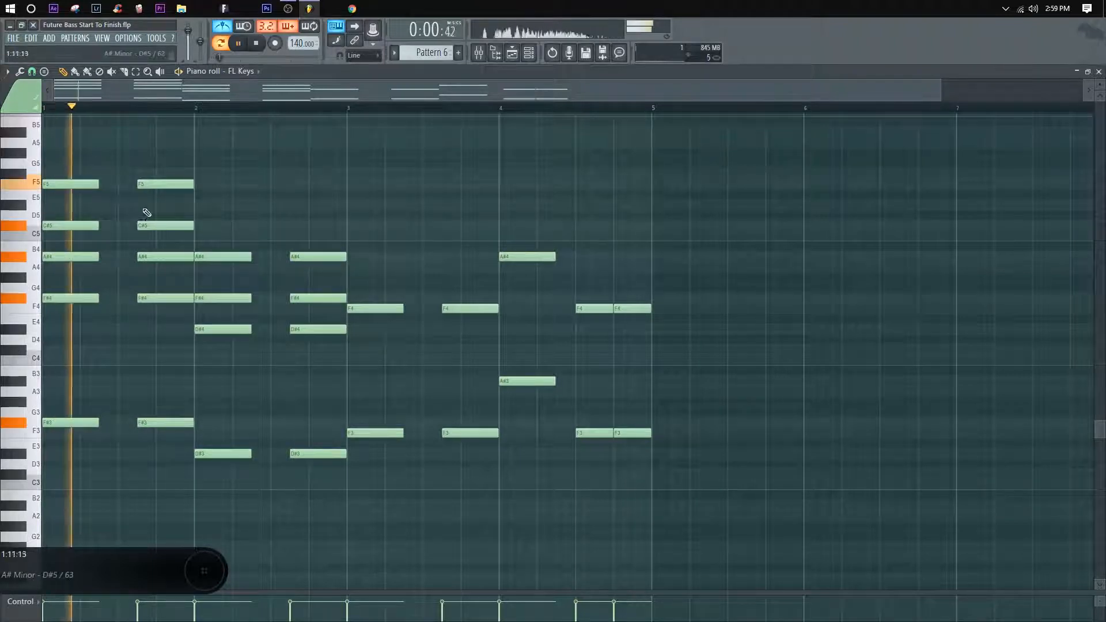
pyautogui.press('space')
pyautogui.rightClick(141, 185)
pyautogui.rightClick(89, 184)
pyautogui.press('space')
# Step: Put the F5 copies back above bar 1's C#5 notes, replay the chord, and clear the selection
pyautogui.press('space')
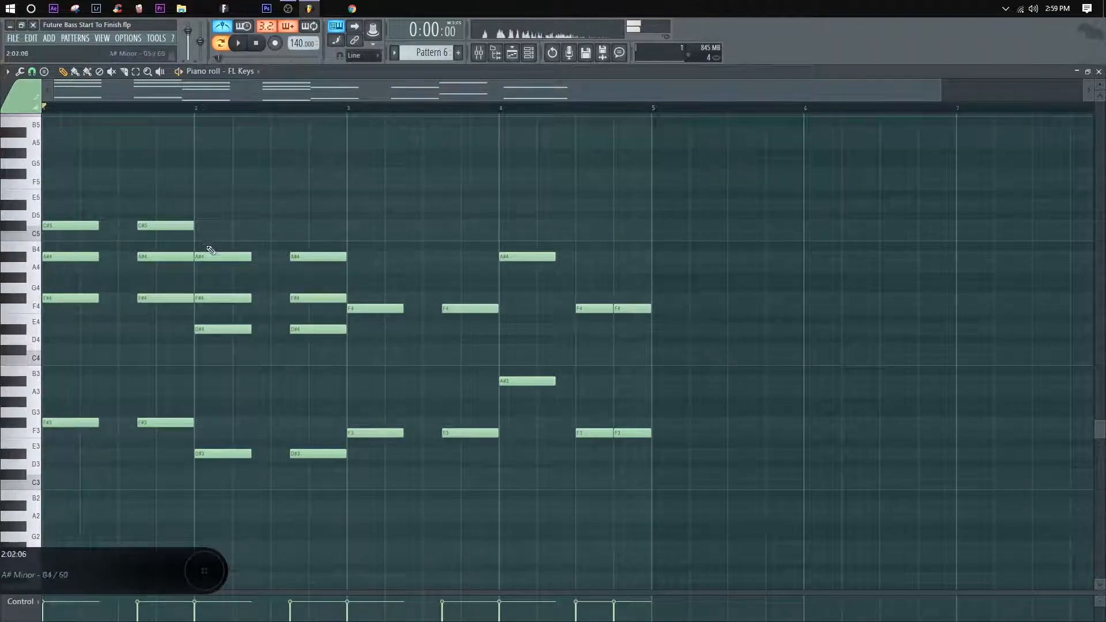
pyautogui.moveTo(203, 241); pyautogui.dragTo(52, 185)
pyautogui.press('space')
pyautogui.press('space')
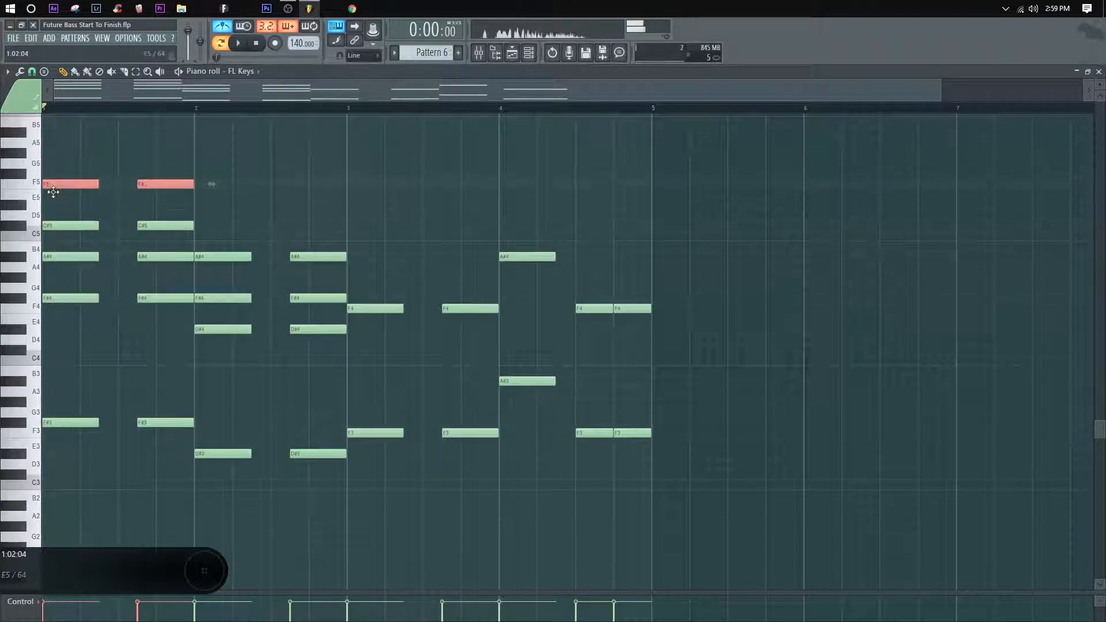
pyautogui.press('space')
pyautogui.press('space')
pyautogui.keyDown('ctrl'); pyautogui.click(245, 182); pyautogui.keyUp('ctrl')
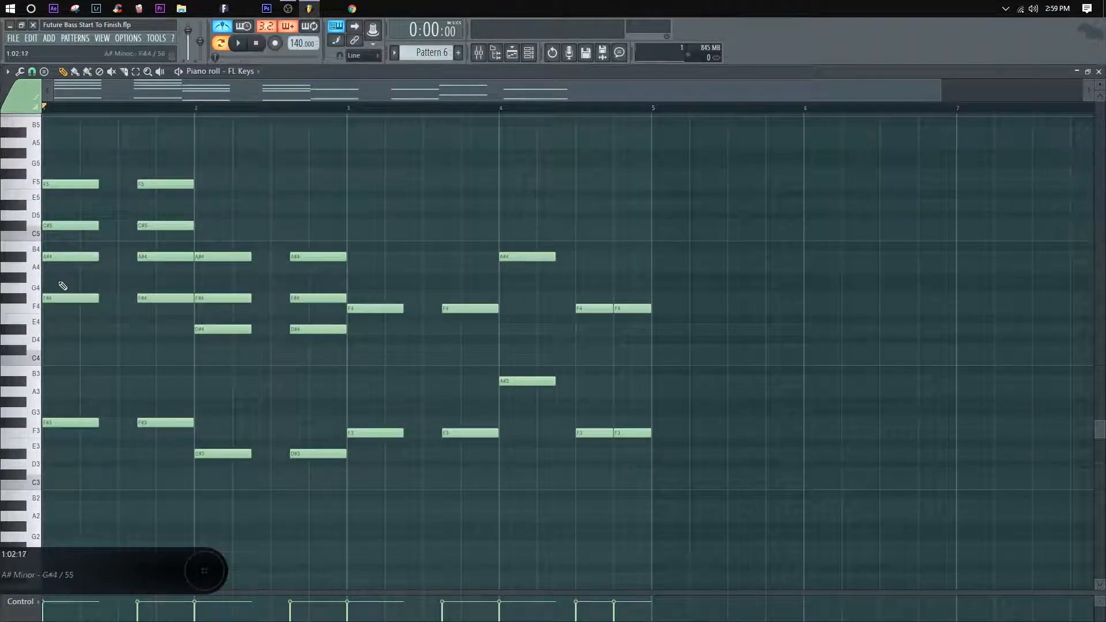
# Step: Examine the first chord's F#4–A#4 interval and count semitones on the keyboard from G4 to A#4 and from D5 to F5
pyautogui.moveTo(94, 324); pyautogui.dragTo(63, 256)
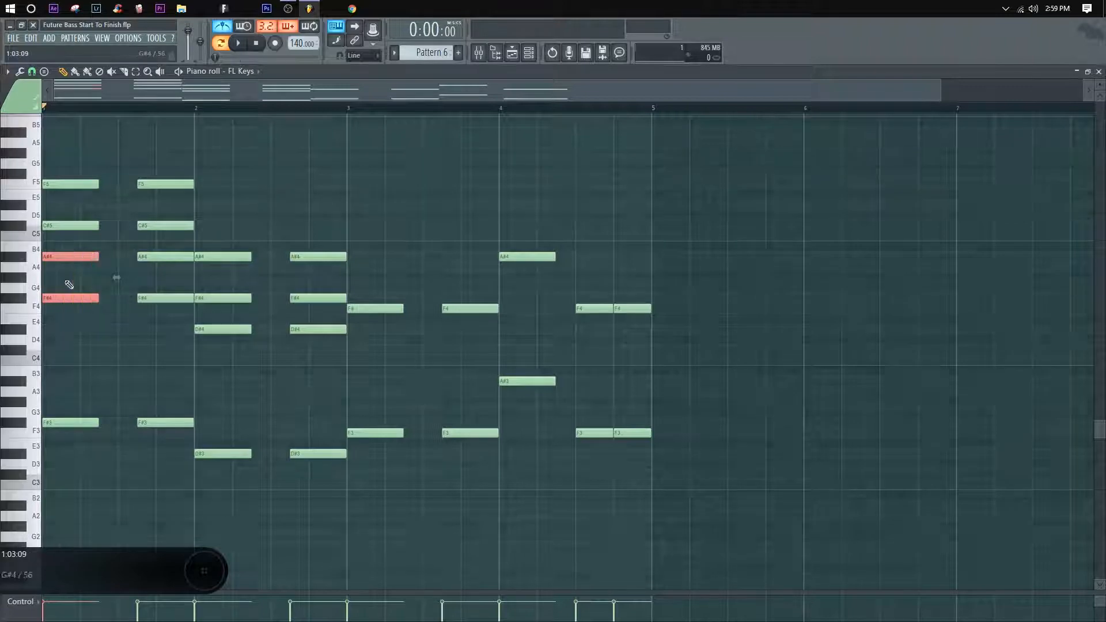
pyautogui.keyDown('ctrl'); pyautogui.click(67, 283); pyautogui.keyUp('ctrl')
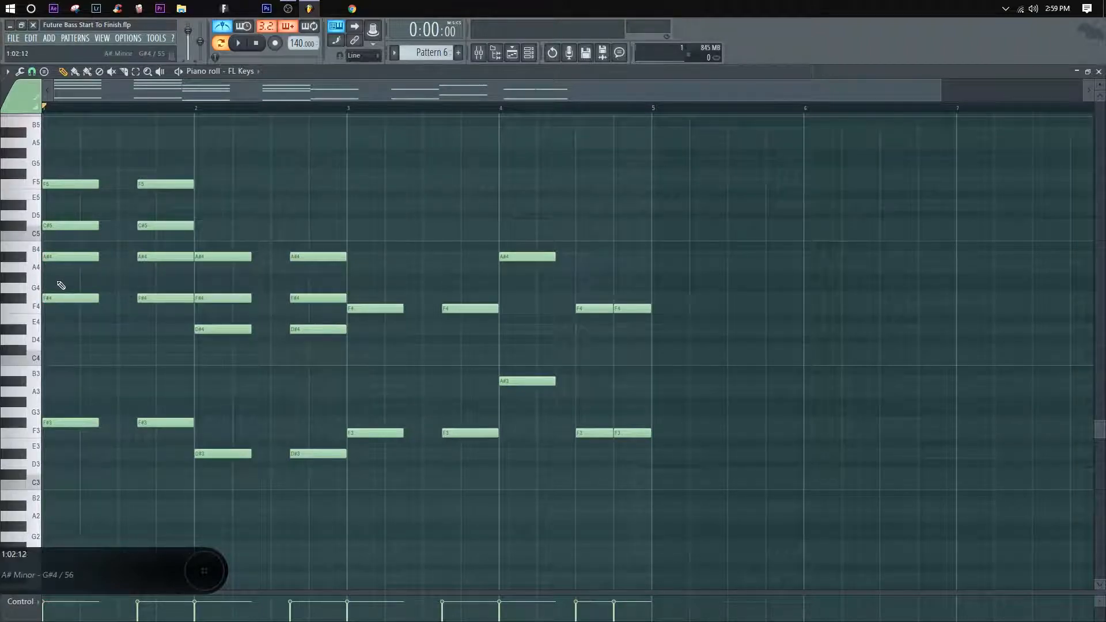
pyautogui.click(37, 292)
pyautogui.click(24, 279)
pyautogui.click(27, 268)
pyautogui.click(24, 259)
pyautogui.click(32, 217)
pyautogui.click(21, 205)
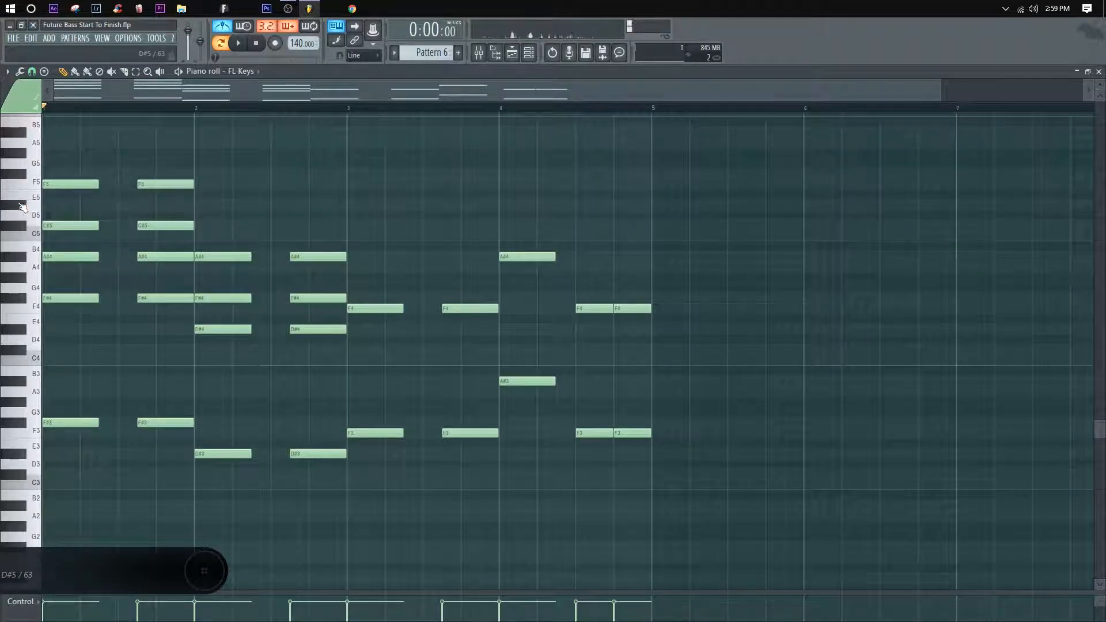
pyautogui.click(25, 196)
pyautogui.click(28, 184)
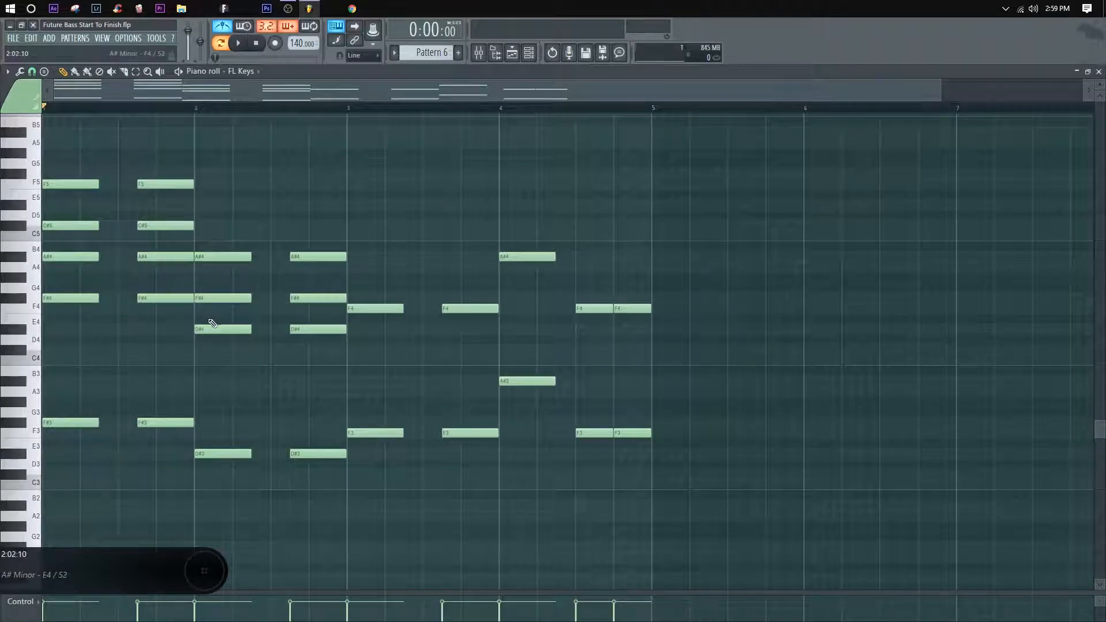
# Step: Copy bar 2's A#4 notes up to C#5 and play the chords back from the start
pyautogui.moveTo(317, 271); pyautogui.dragTo(221, 254)
pyautogui.moveTo(220, 255); pyautogui.dragTo(227, 220)
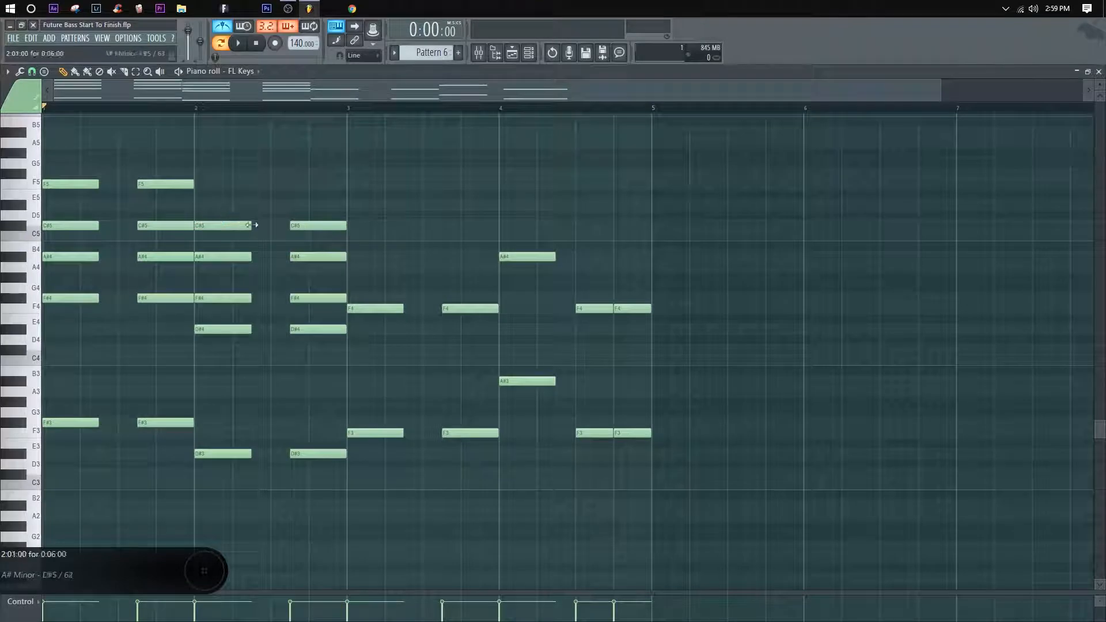
pyautogui.click(197, 108)
pyautogui.press('space')
pyautogui.press('space')
pyautogui.click(45, 109)
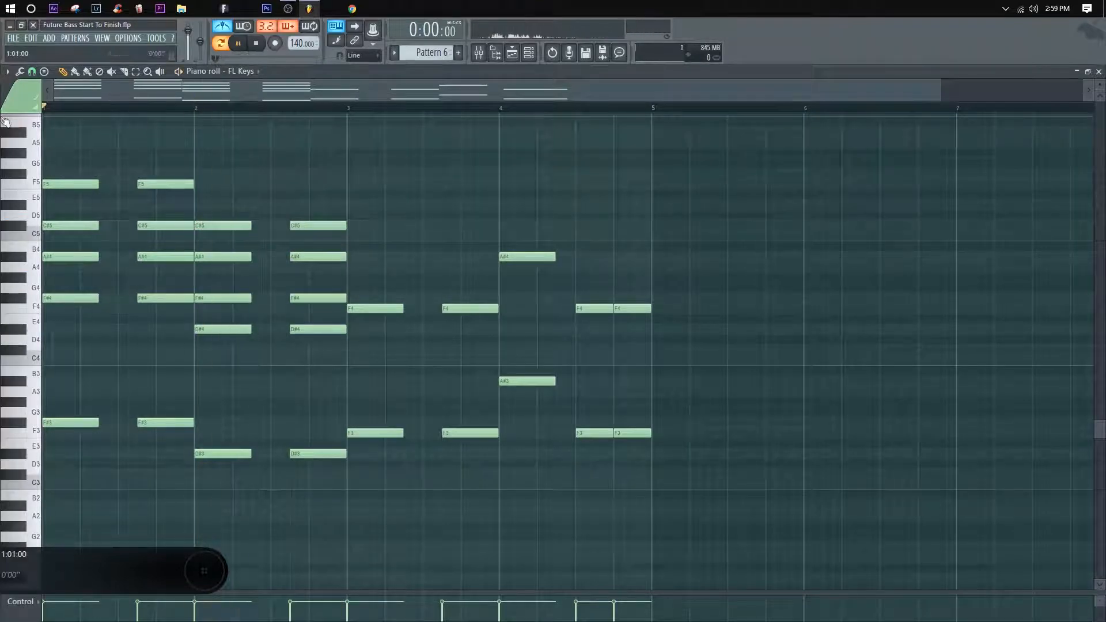
pyautogui.press('space')
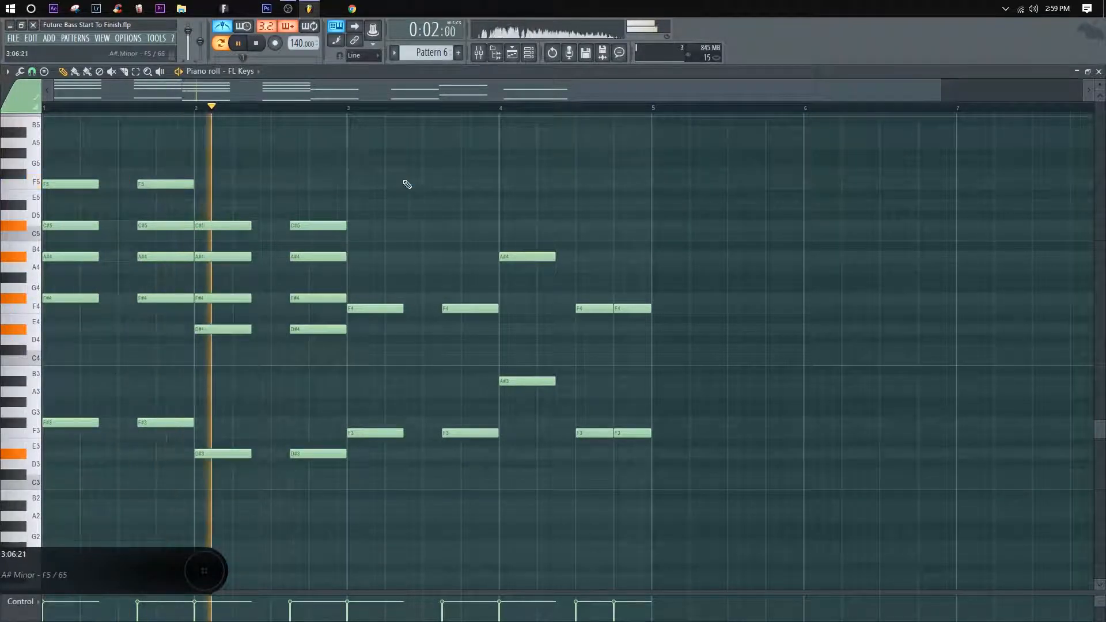
pyautogui.press('space')
# Step: Copy bar 2's C#5 notes up to F5 to extend the second chord, and play it back
pyautogui.moveTo(358, 239)
pyautogui.mouseDown()
pyautogui.moveTo(209, 219)
pyautogui.moveTo(206, 171)
pyautogui.mouseUp()
pyautogui.press('space')
pyautogui.click(255, 156)
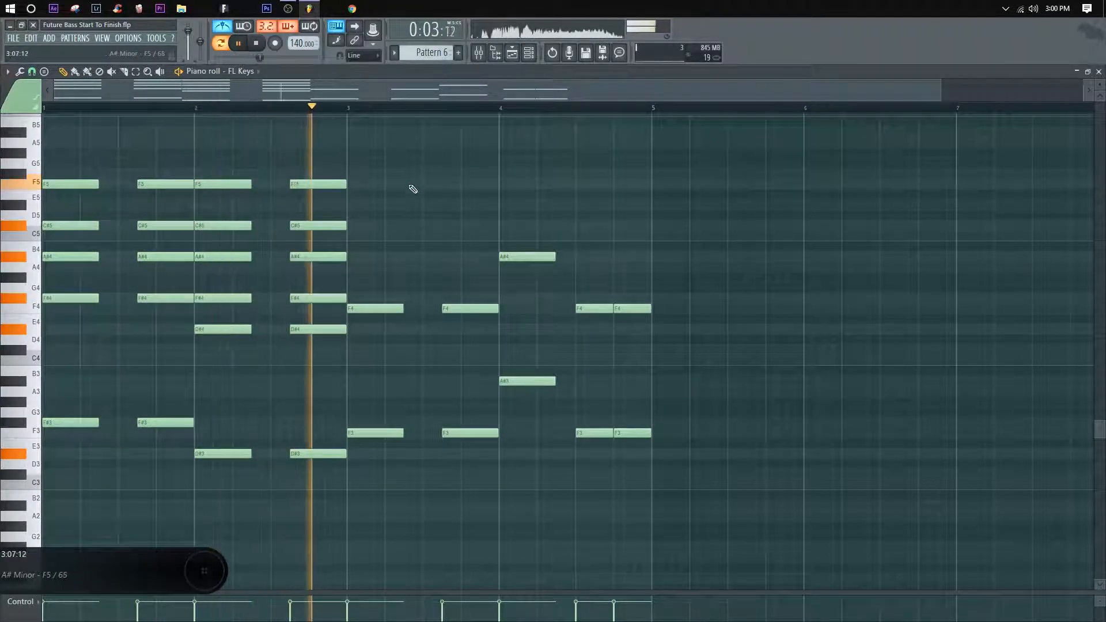
pyautogui.press('space')
# Step: Try raising bar 2's C#5 notes to D#5 and listen to the altered chord
pyautogui.moveTo(355, 231); pyautogui.dragTo(230, 202)
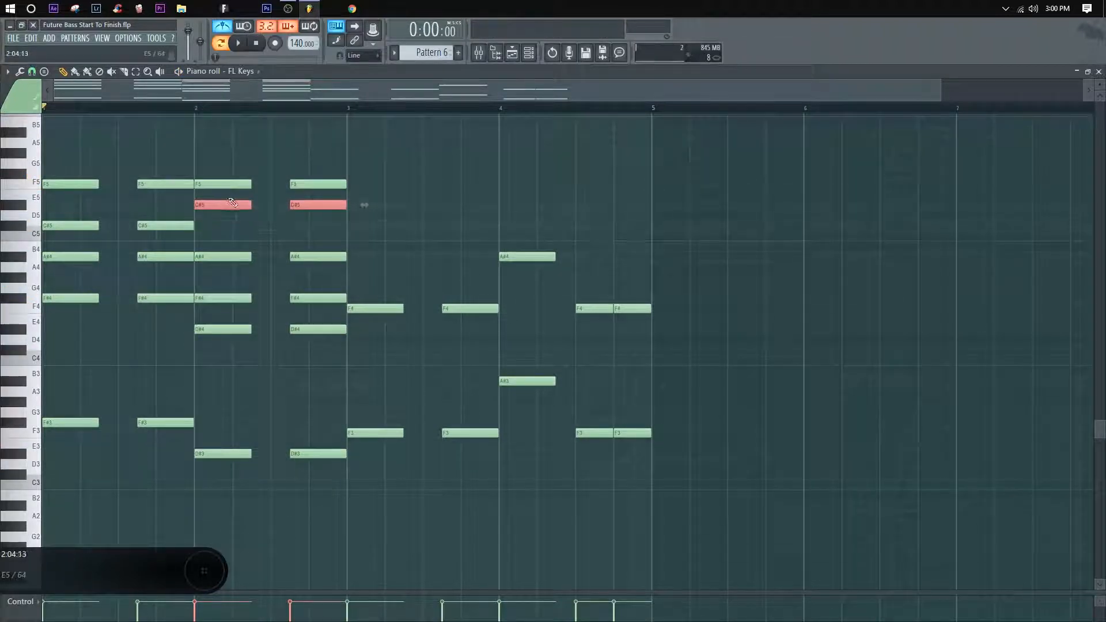
pyautogui.keyDown('ctrl'); pyautogui.click(272, 217); pyautogui.keyUp('ctrl')
pyautogui.press('space')
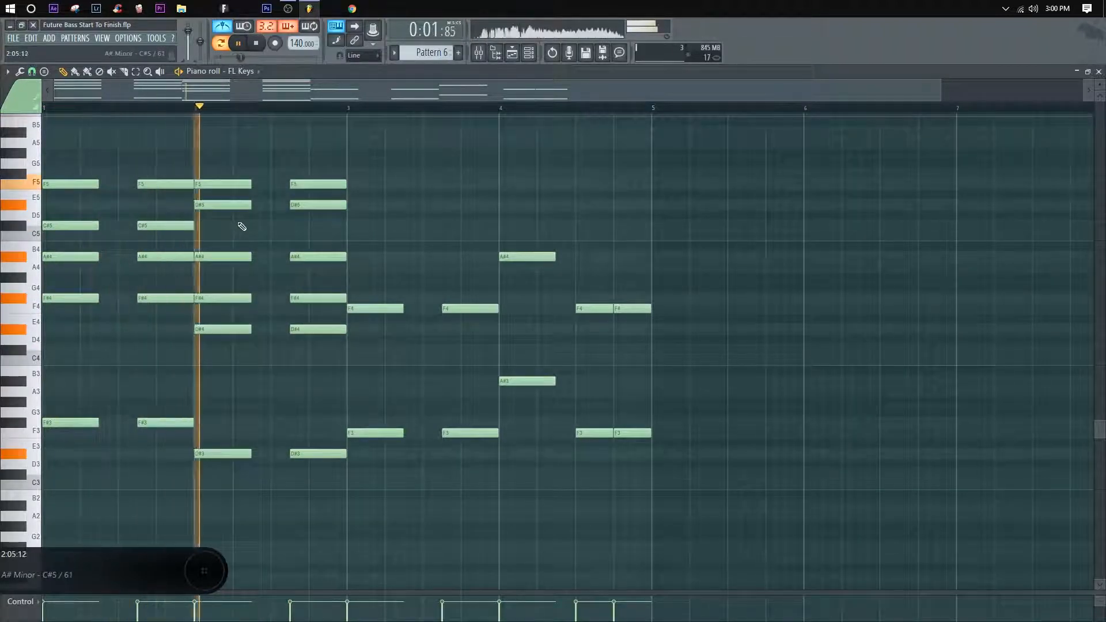
pyautogui.press('space')
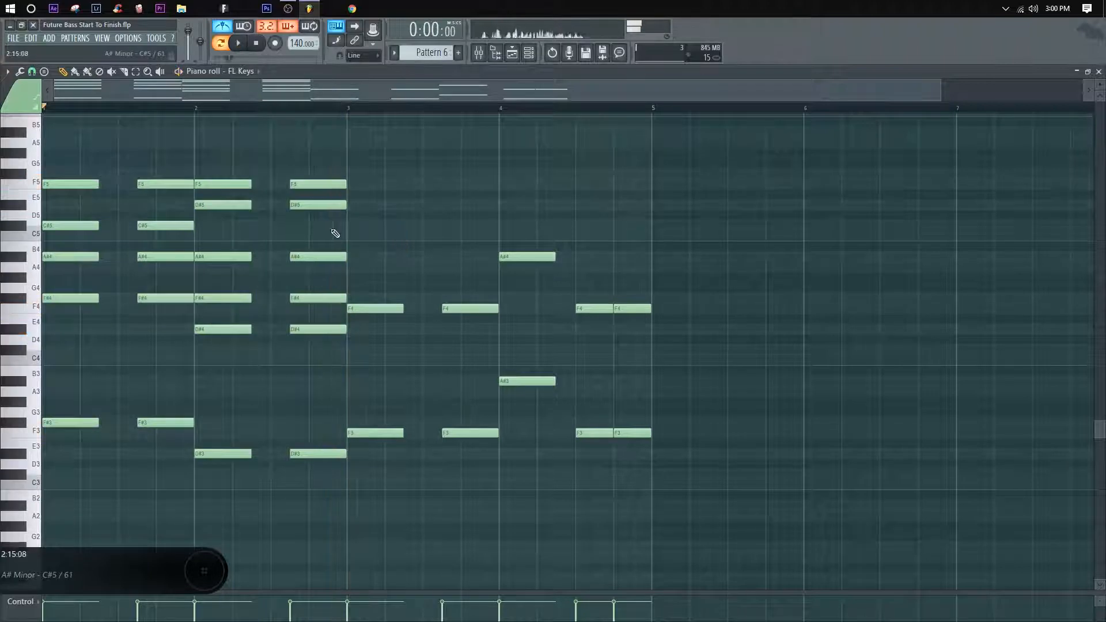
# Step: Return bar 2's D#5 notes to C#5 and replay the first two chords
pyautogui.moveTo(344, 229); pyautogui.dragTo(213, 227)
pyautogui.press('space')
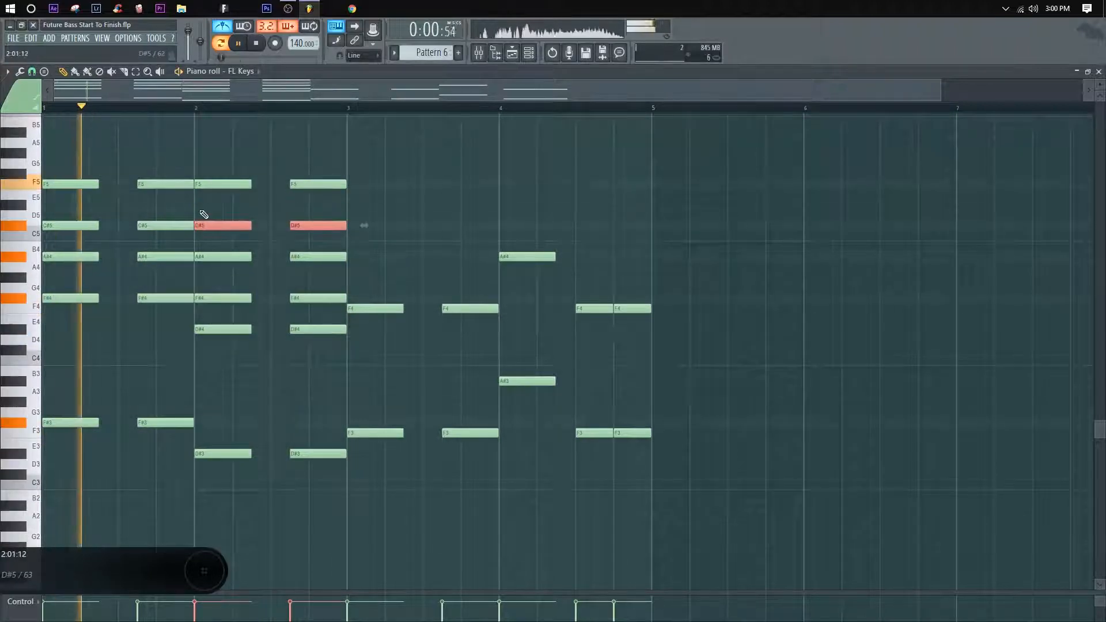
pyautogui.keyDown('ctrl'); pyautogui.click(259, 215); pyautogui.keyUp('ctrl')
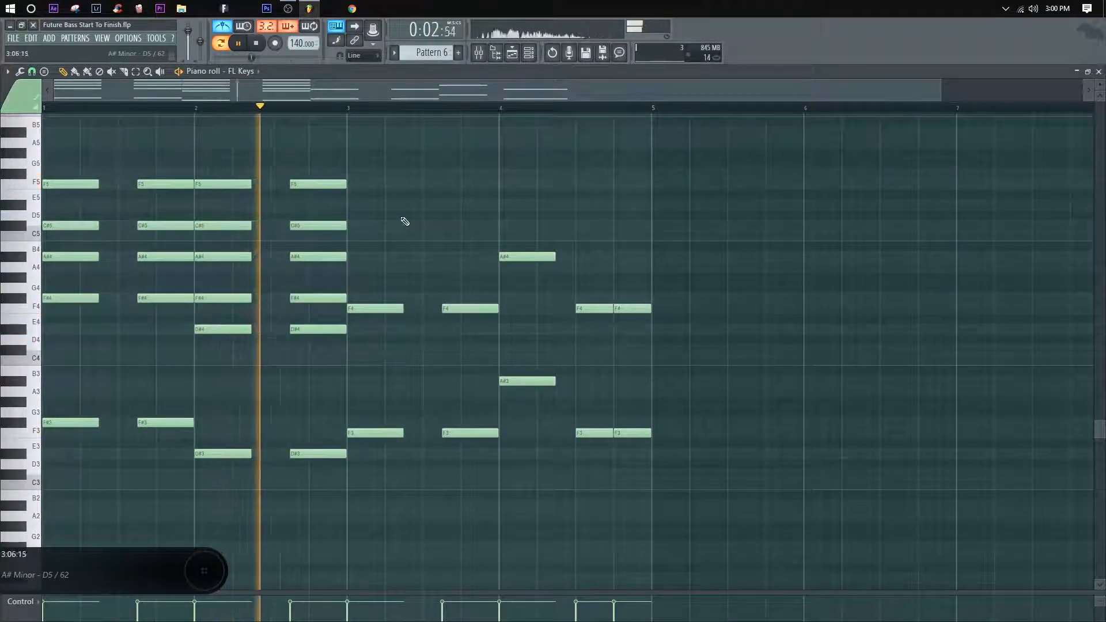
pyautogui.press('space')
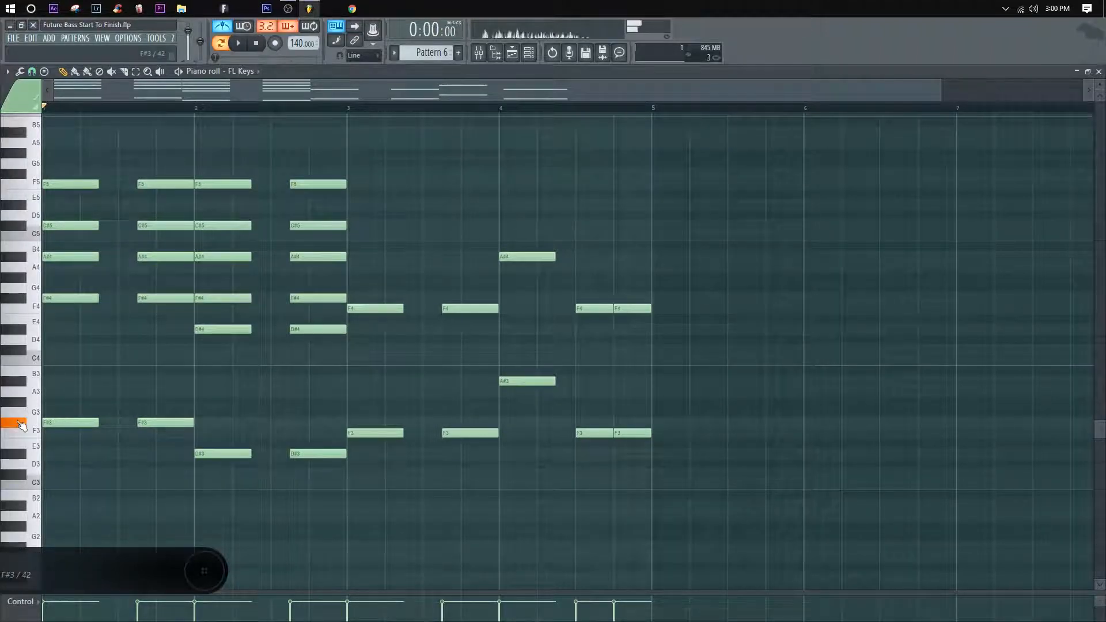
# Step: Audition F#3, A#3 and C#4 on the piano keys to check the first chord's intervals
pyautogui.click(18, 423)
pyautogui.click(19, 383)
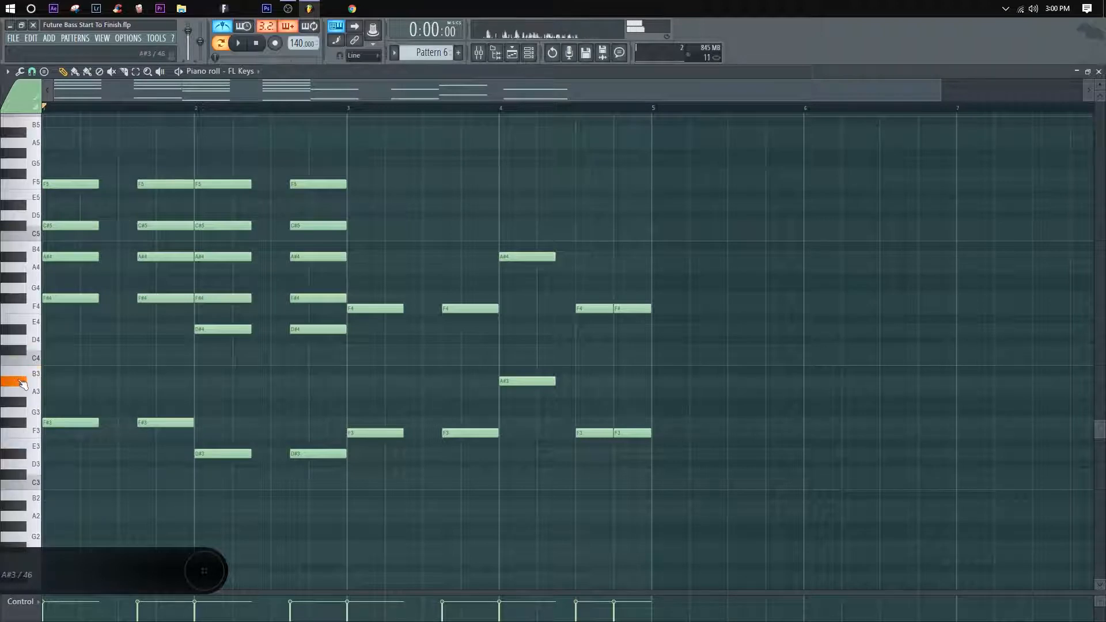
pyautogui.click(21, 363)
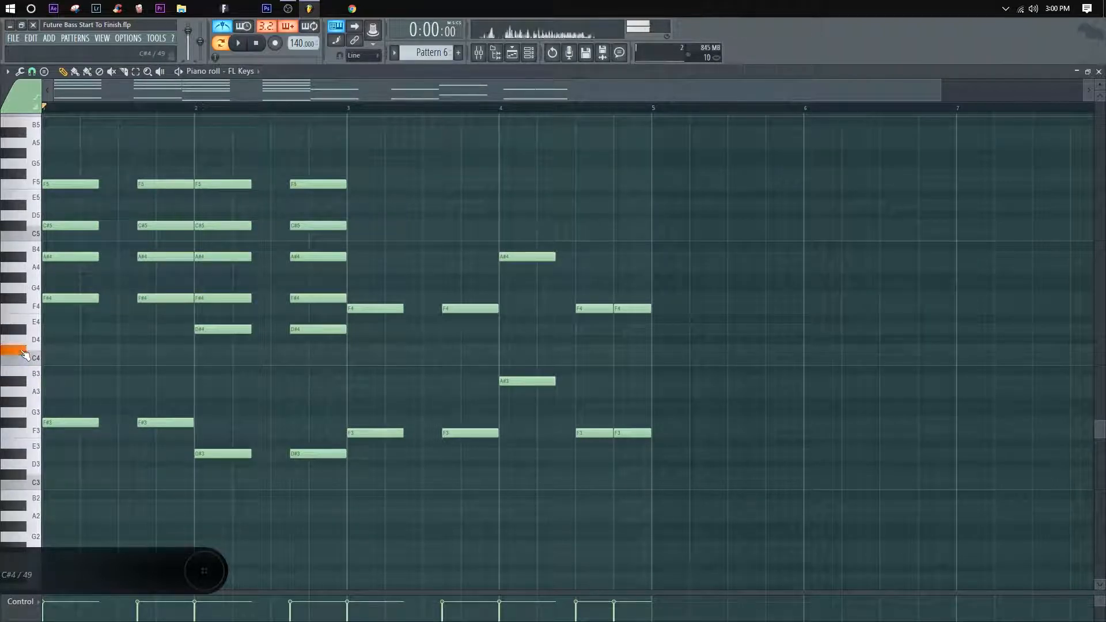
pyautogui.click(24, 363)
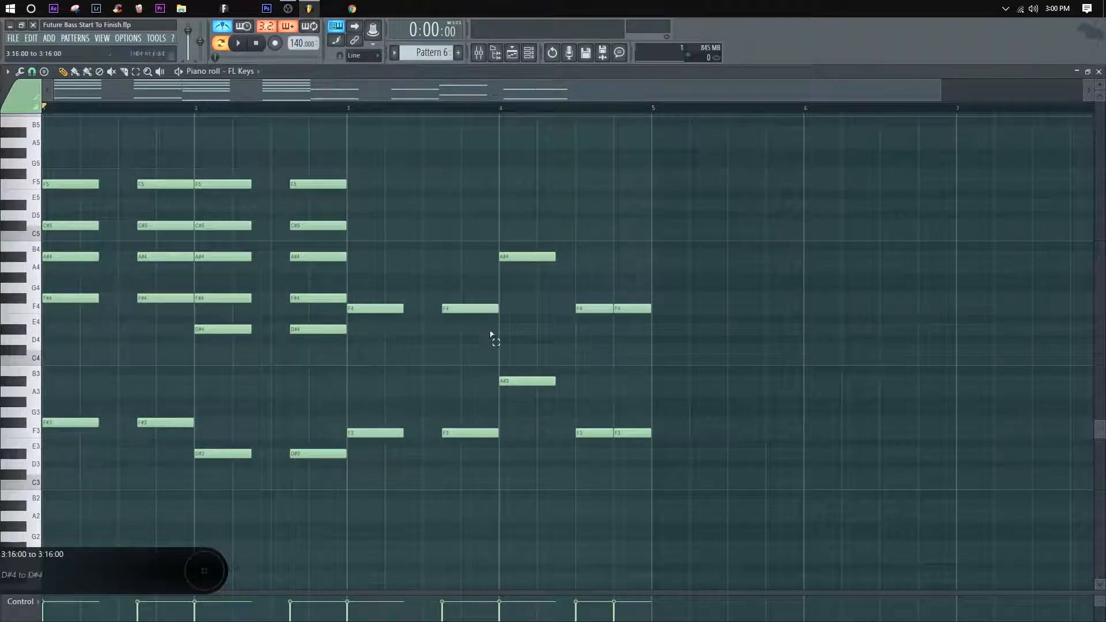
# Step: Try copying bar 3's F4 notes up to A4, and delete both A4 copies
pyautogui.moveTo(491, 335); pyautogui.dragTo(377, 265)
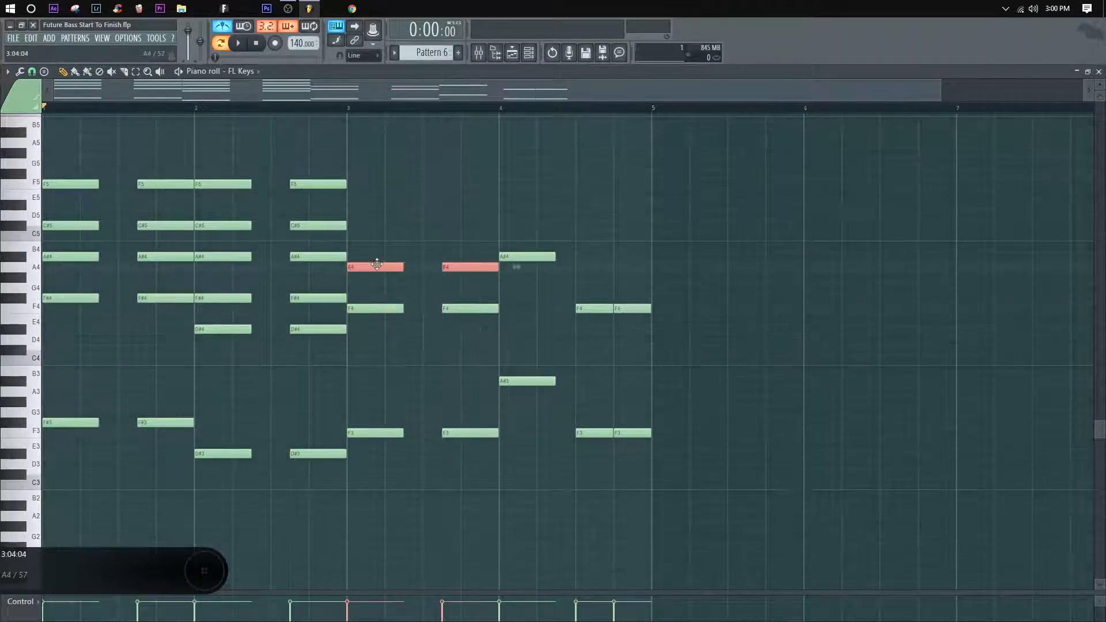
pyautogui.click(400, 293)
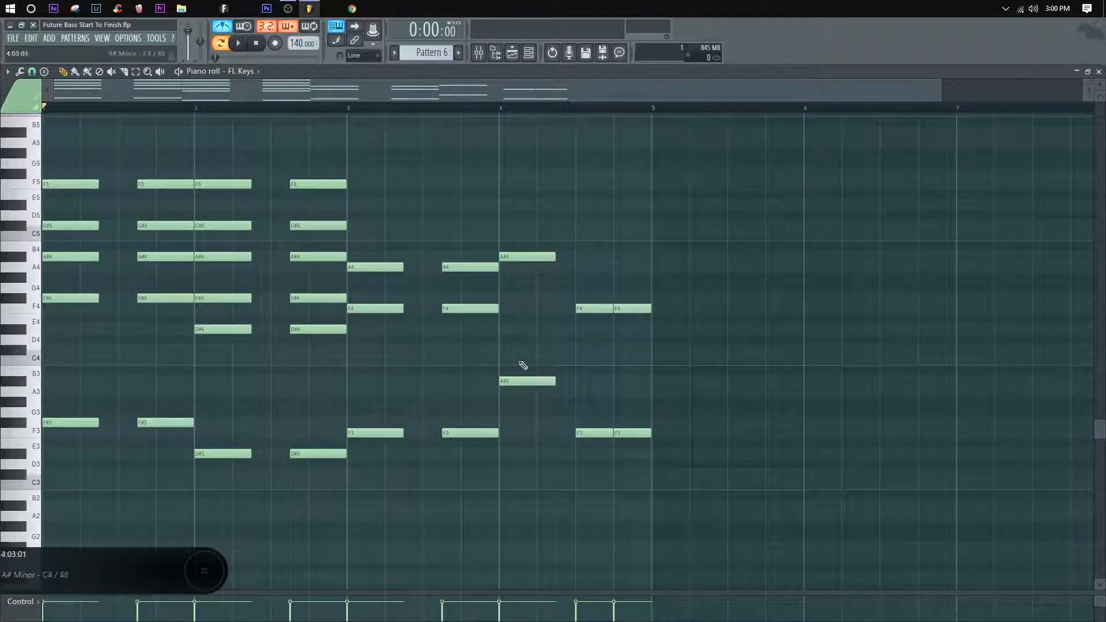
pyautogui.rightClick(469, 267)
pyautogui.rightClick(386, 267)
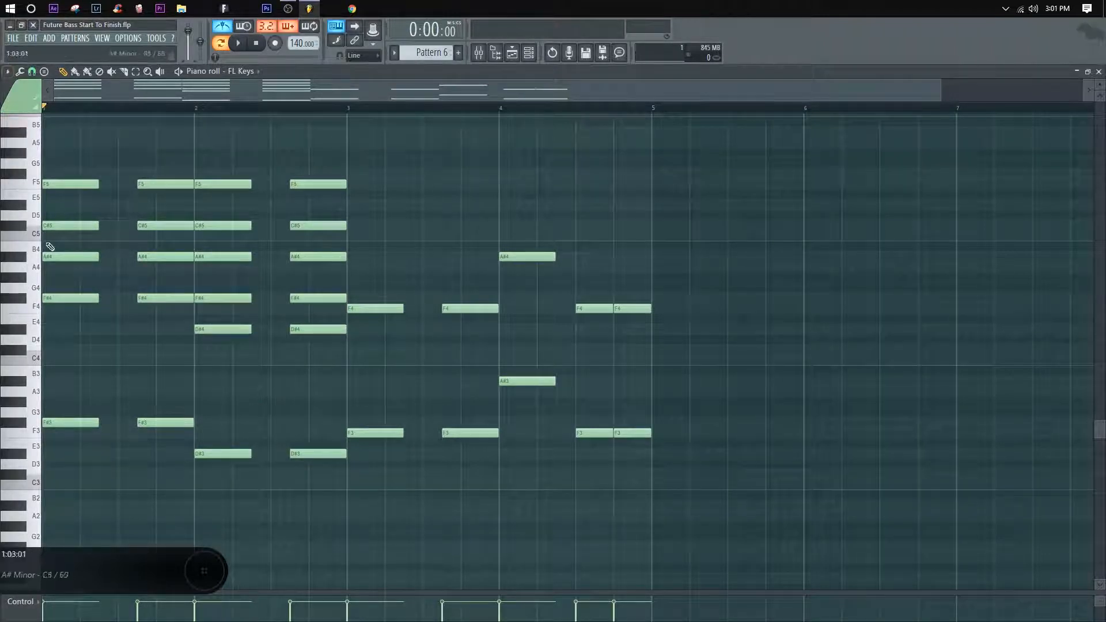
# Step: Set the piano roll's scale highlighting to Automatic
pyautogui.click(7, 72)
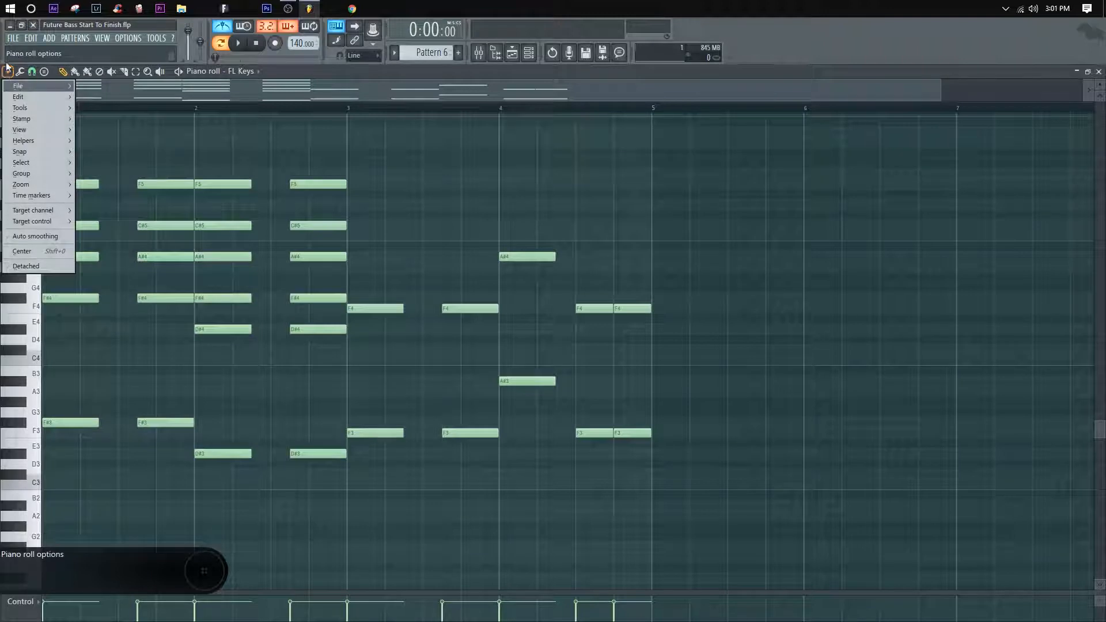
pyautogui.moveTo(29, 137)
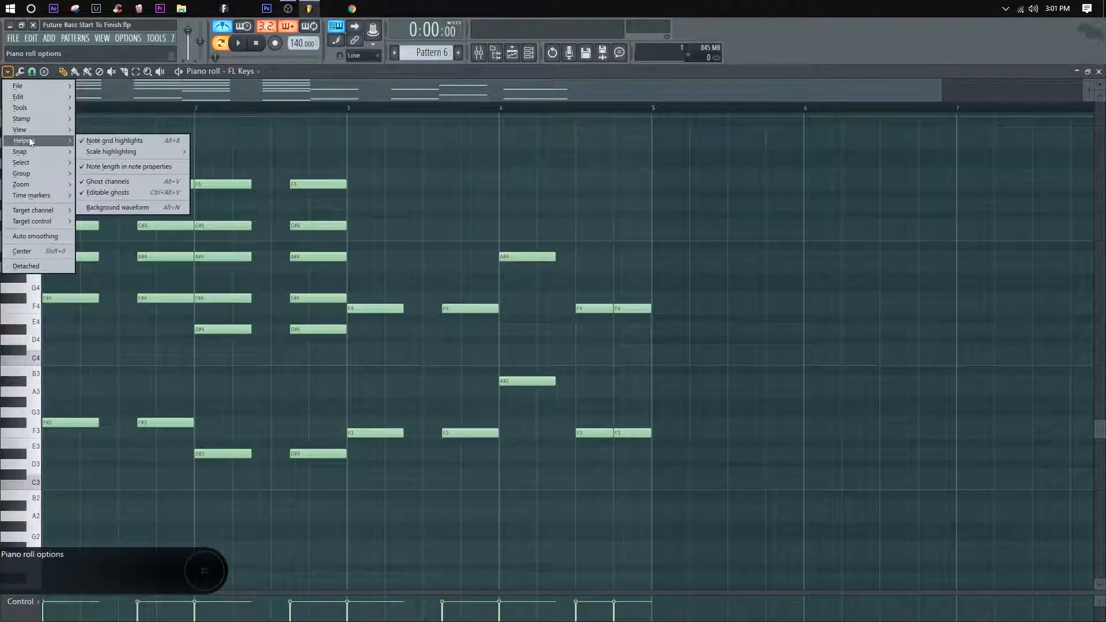
pyautogui.moveTo(104, 154)
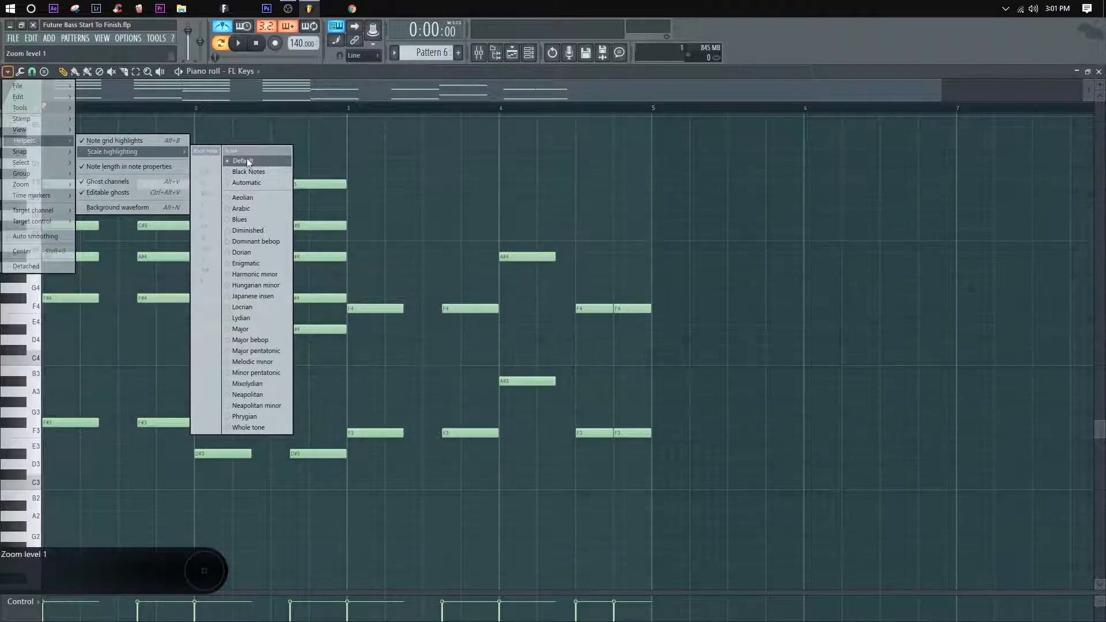
pyautogui.click(247, 182)
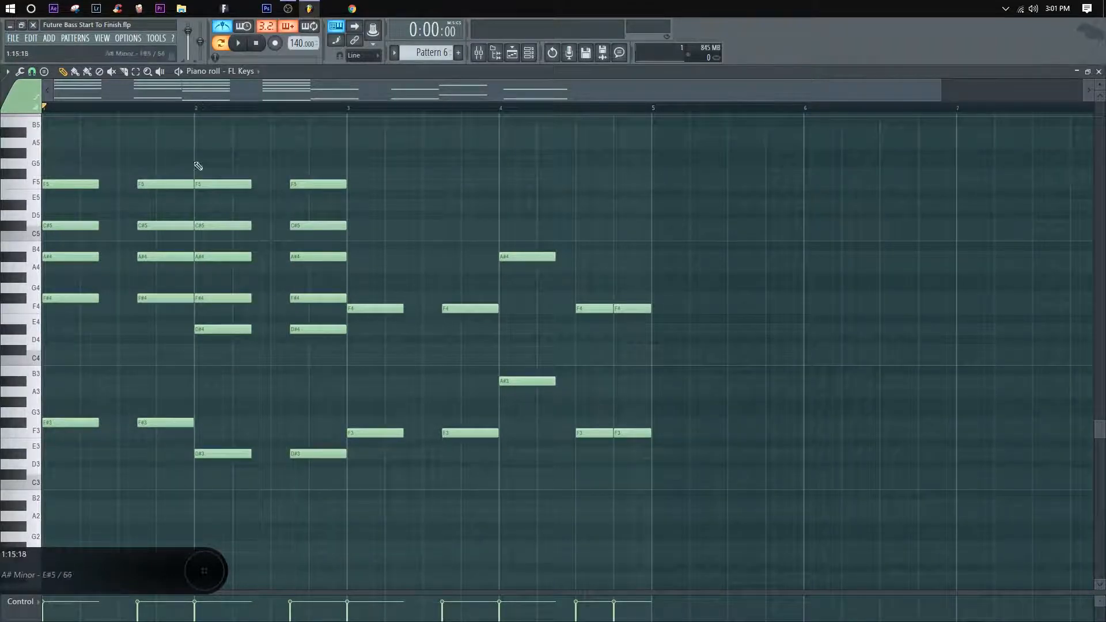
pyautogui.keyDown('ctrl'); pyautogui.moveTo(477, 345); pyautogui.dragTo(372, 293); pyautogui.keyUp('ctrl')
pyautogui.keyDown('ctrl'); pyautogui.click(378, 286); pyautogui.keyUp('ctrl')
pyautogui.keyDown('ctrl'); pyautogui.moveTo(490, 327); pyautogui.dragTo(398, 308); pyautogui.keyUp('ctrl')
pyautogui.keyDown('ctrl'); pyautogui.click(407, 321); pyautogui.keyUp('ctrl')
pyautogui.keyDown('ctrl'); pyautogui.moveTo(455, 330); pyautogui.dragTo(367, 304); pyautogui.keyUp('ctrl')
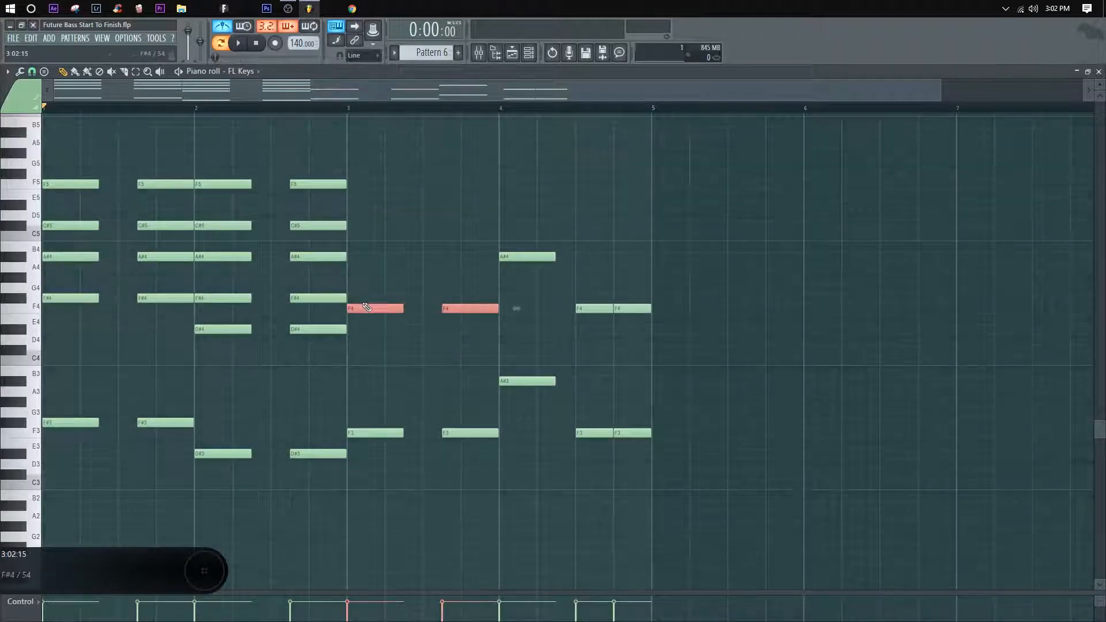
pyautogui.click(370, 298)
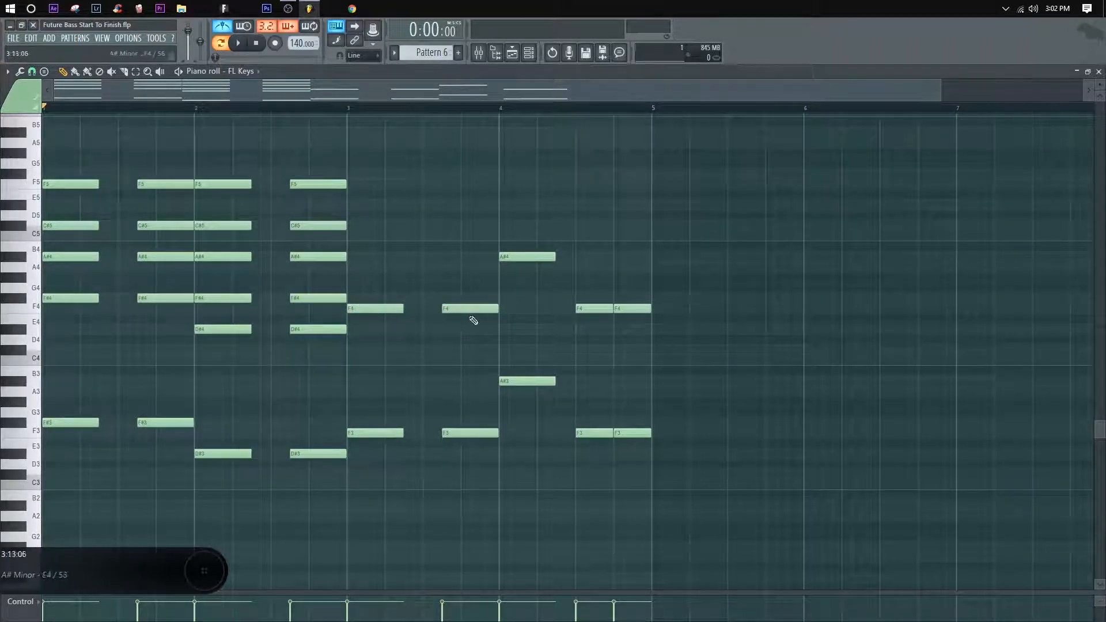
# Step: Copy bar 3's F4 notes up to A4 and play the progression into the third chord
pyautogui.keyDown('ctrl'); pyautogui.moveTo(485, 324); pyautogui.dragTo(366, 262); pyautogui.keyUp('ctrl')
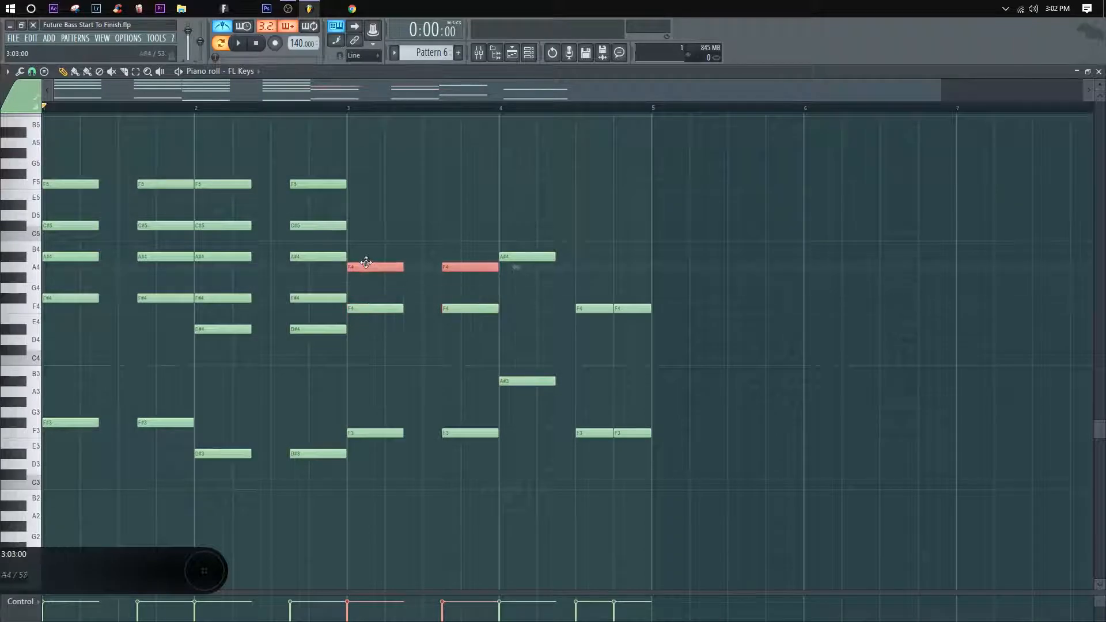
pyautogui.keyDown('ctrl'); pyautogui.click(415, 292); pyautogui.keyUp('ctrl')
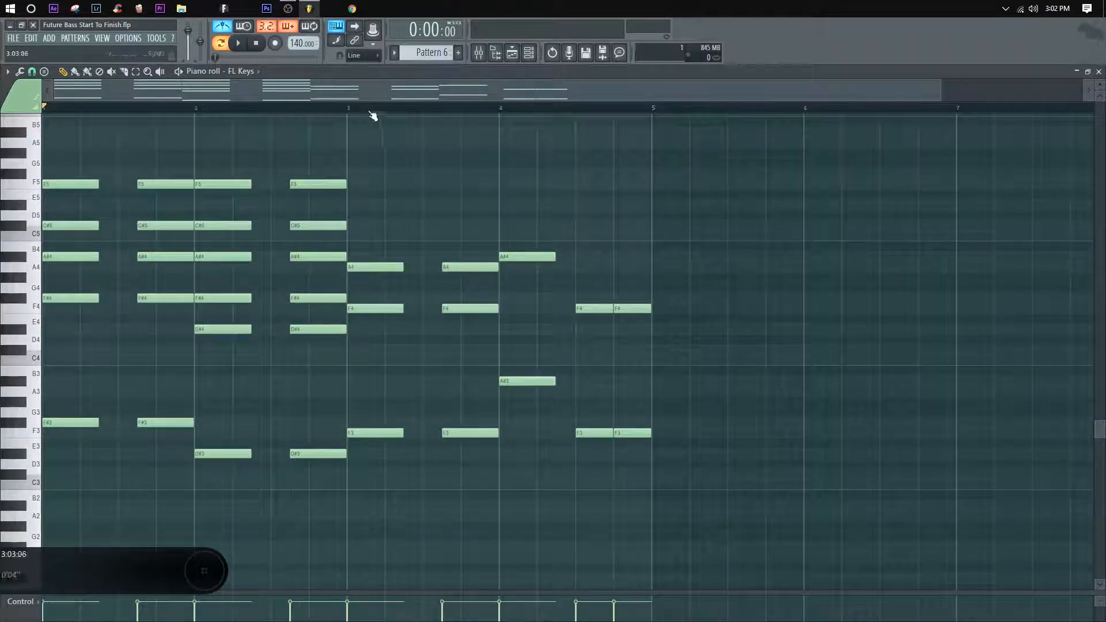
pyautogui.press('space')
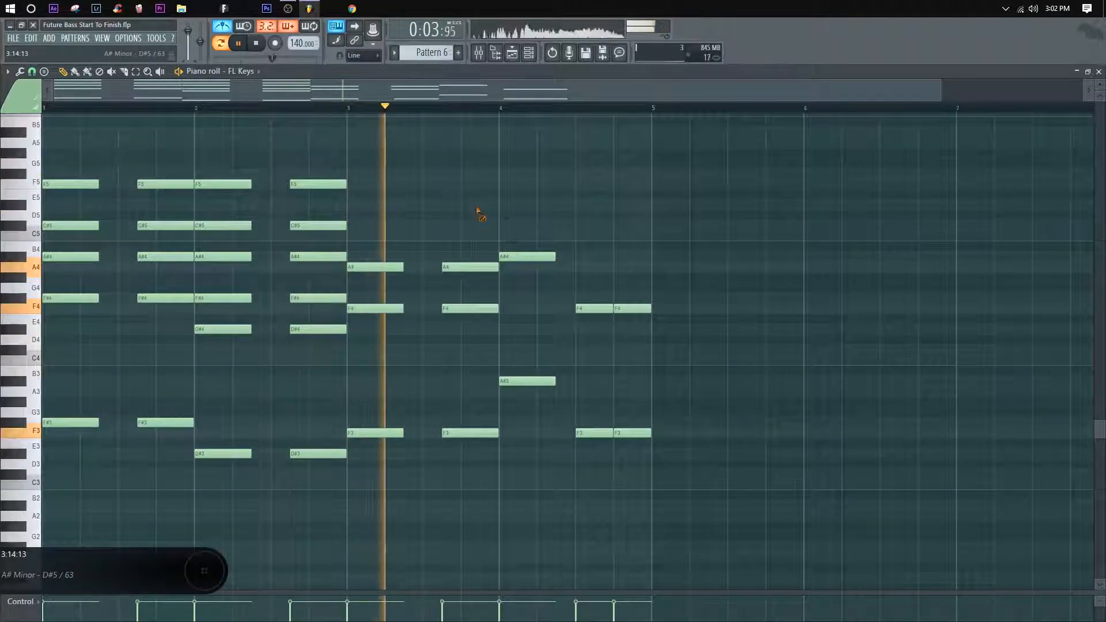
pyautogui.press('space')
# Step: Stack C5 and E5 copies above bar 3's A4 notes and play the extended chord
pyautogui.moveTo(466, 282)
pyautogui.mouseDown()
pyautogui.moveTo(373, 263)
pyautogui.moveTo(368, 234)
pyautogui.mouseUp()
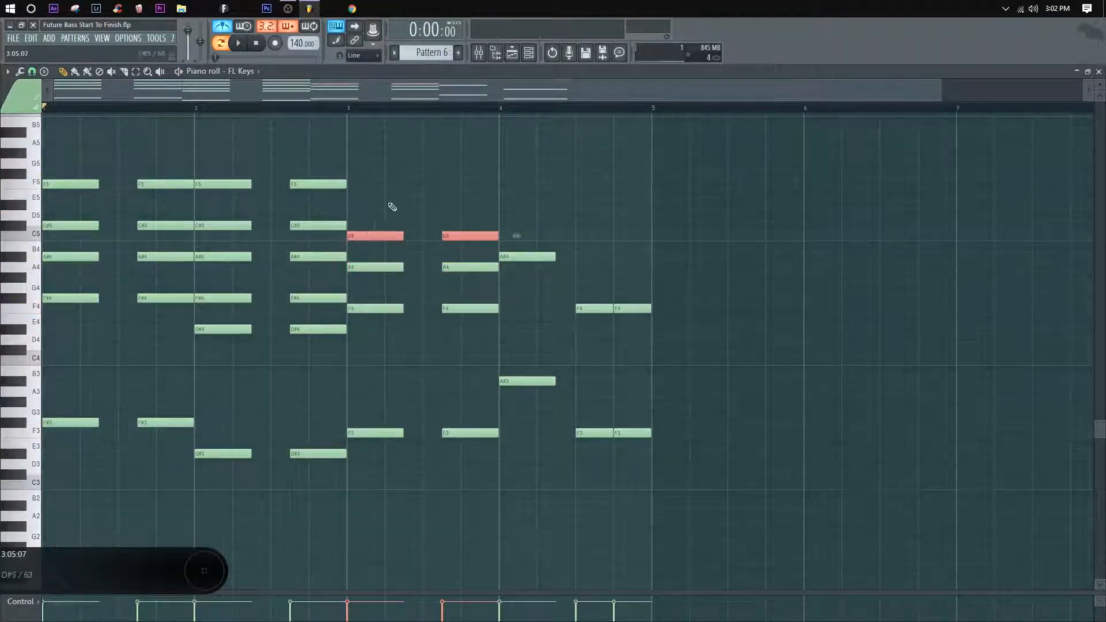
pyautogui.click(392, 207)
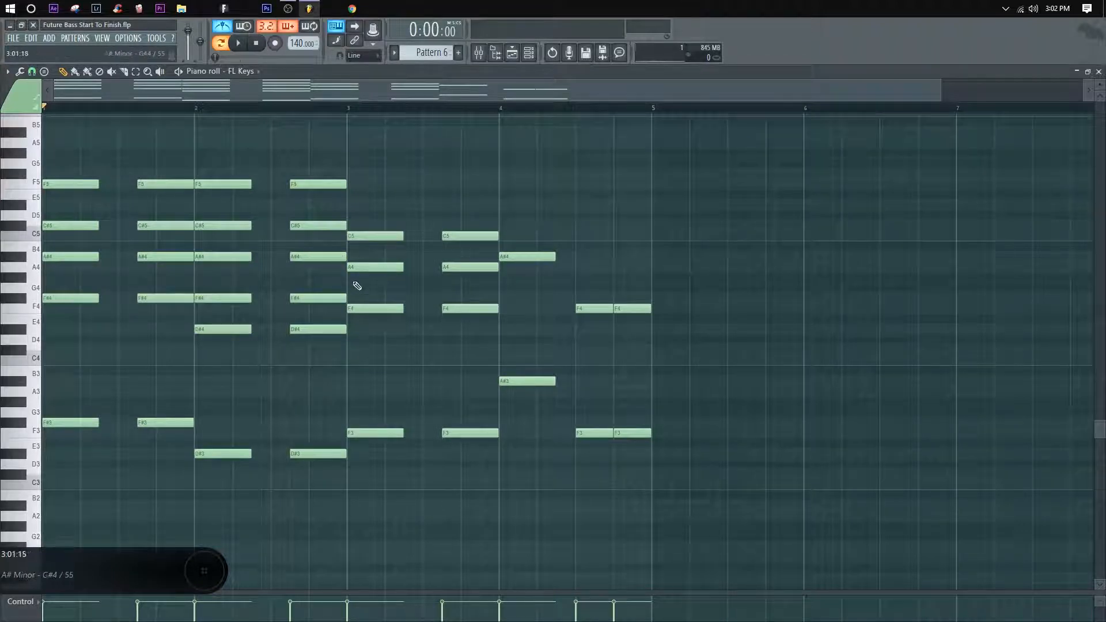
pyautogui.moveTo(499, 247); pyautogui.dragTo(370, 189)
pyautogui.click(383, 175)
pyautogui.press('space')
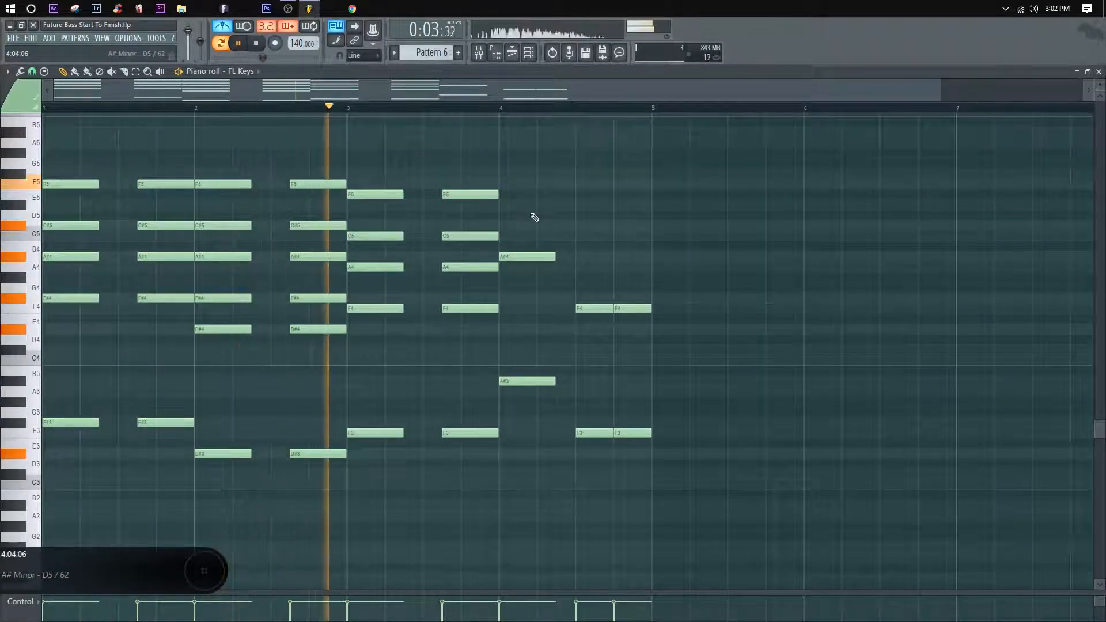
pyautogui.press('space')
# Step: Lower bar 3's E5 notes to D#5 and play from bar 2's second chord hit
pyautogui.moveTo(522, 209); pyautogui.dragTo(374, 208)
pyautogui.click(299, 111)
pyautogui.press('space')
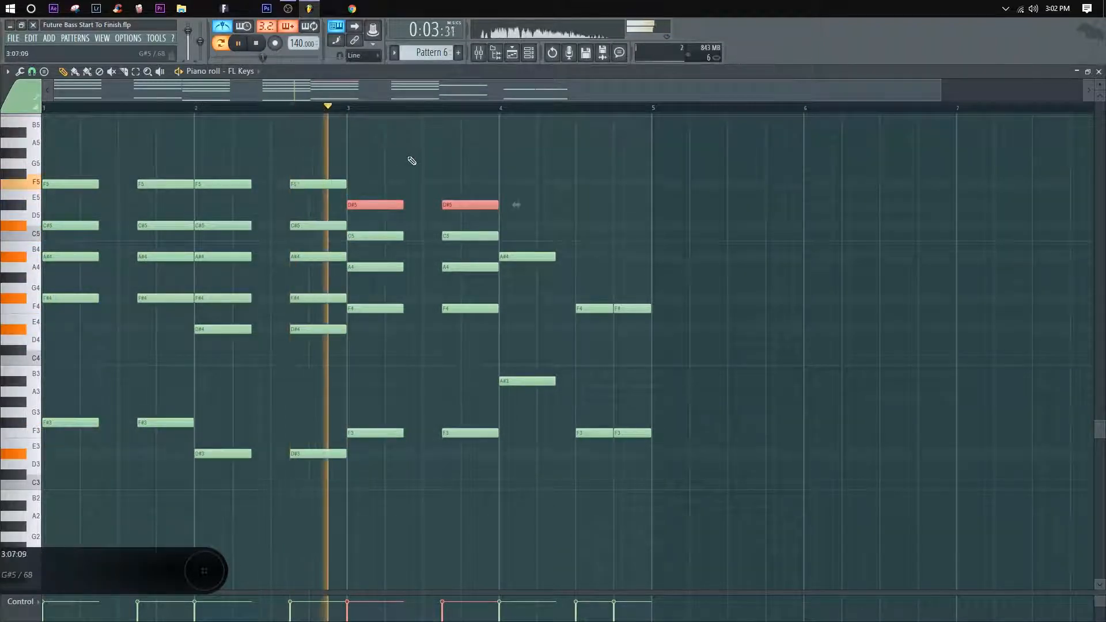
pyautogui.press('space')
# Step: Raise bar 3's D#5 notes to F5, replay the chord, and clear the selection
pyautogui.press('space')
pyautogui.moveTo(373, 206); pyautogui.dragTo(394, 185)
pyautogui.press('space')
pyautogui.press('space')
pyautogui.keyDown('ctrl'); pyautogui.click(630, 186); pyautogui.keyUp('ctrl')
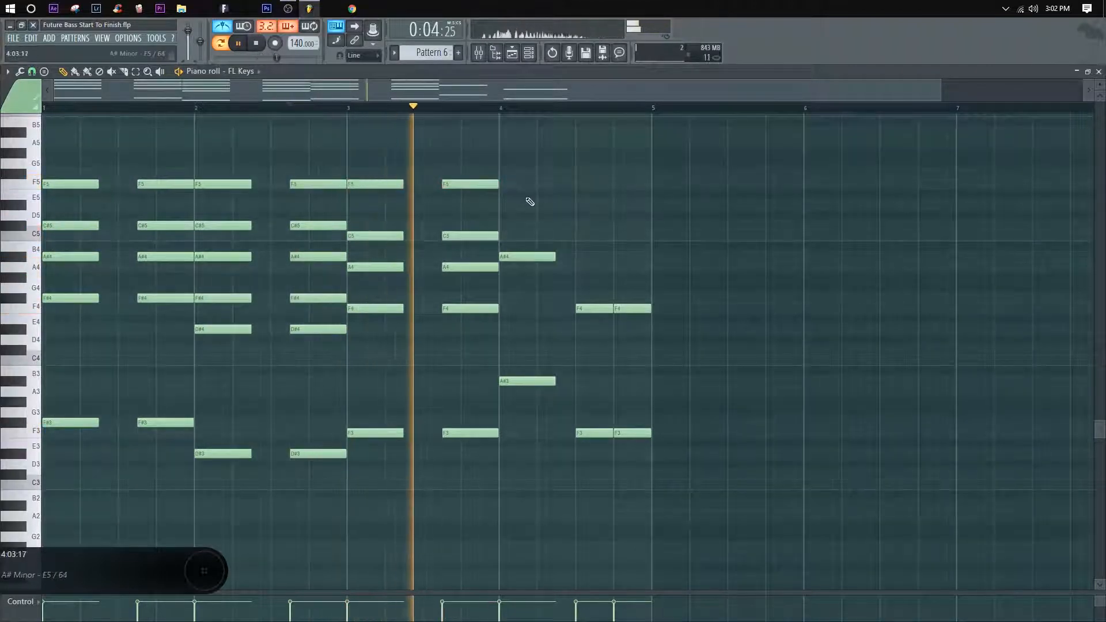
# Step: Copy bar 3's F5 notes down to D#5, keeping both pitches, and replay the chord
pyautogui.moveTo(527, 198)
pyautogui.mouseDown()
pyautogui.moveTo(375, 180)
pyautogui.moveTo(367, 212)
pyautogui.mouseUp()
pyautogui.press('space')
pyautogui.press('space')
pyautogui.keyDown('ctrl'); pyautogui.click(605, 192); pyautogui.keyUp('ctrl')
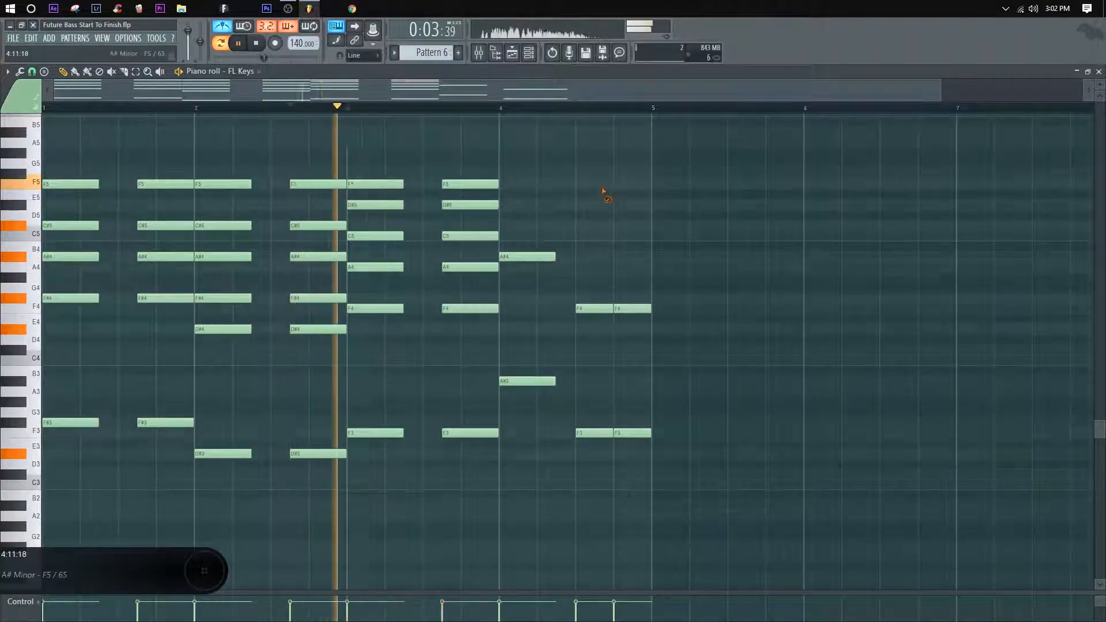
# Step: Listen again to the change into bar 3's chord, and play the progression from bar 1
pyautogui.moveTo(515, 215)
pyautogui.mouseDown()
pyautogui.moveTo(345, 215)
pyautogui.moveTo(372, 225)
pyautogui.moveTo(371, 204)
pyautogui.mouseUp()
pyautogui.press('space')
pyautogui.press('space')
pyautogui.press('space')
pyautogui.press('space')
pyautogui.keyDown('ctrl'); pyautogui.click(550, 205); pyautogui.keyUp('ctrl')
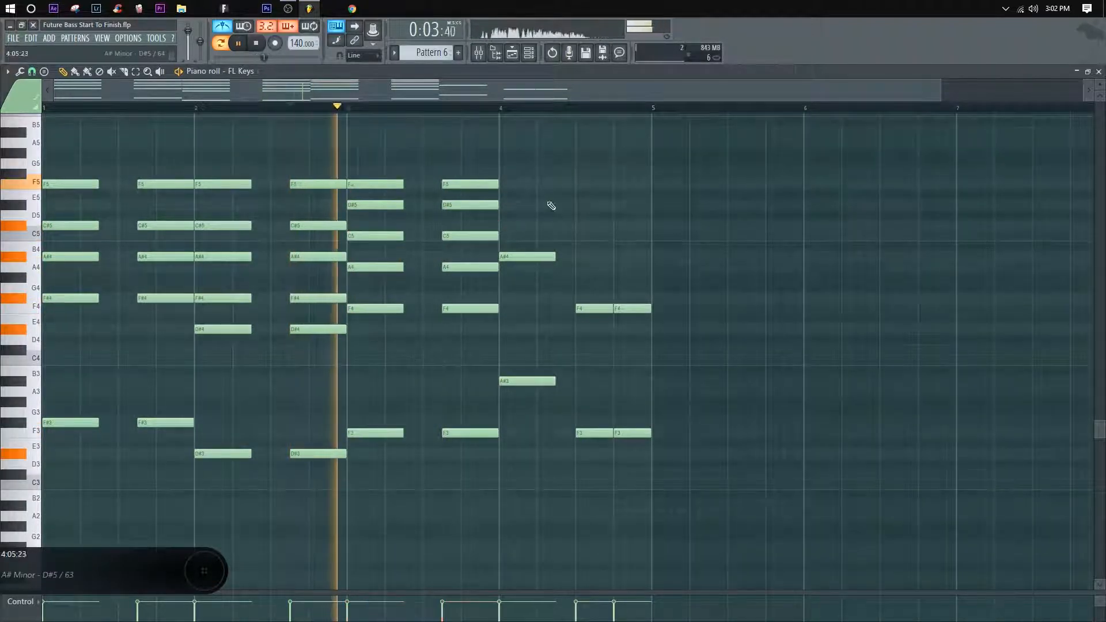
pyautogui.press('space')
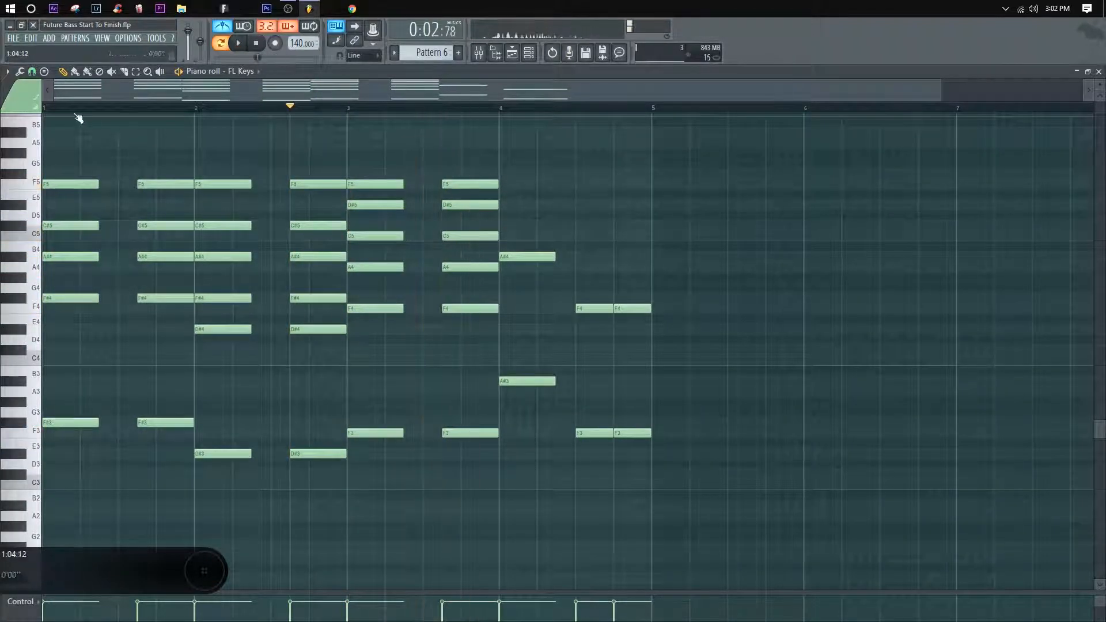
pyautogui.press('space')
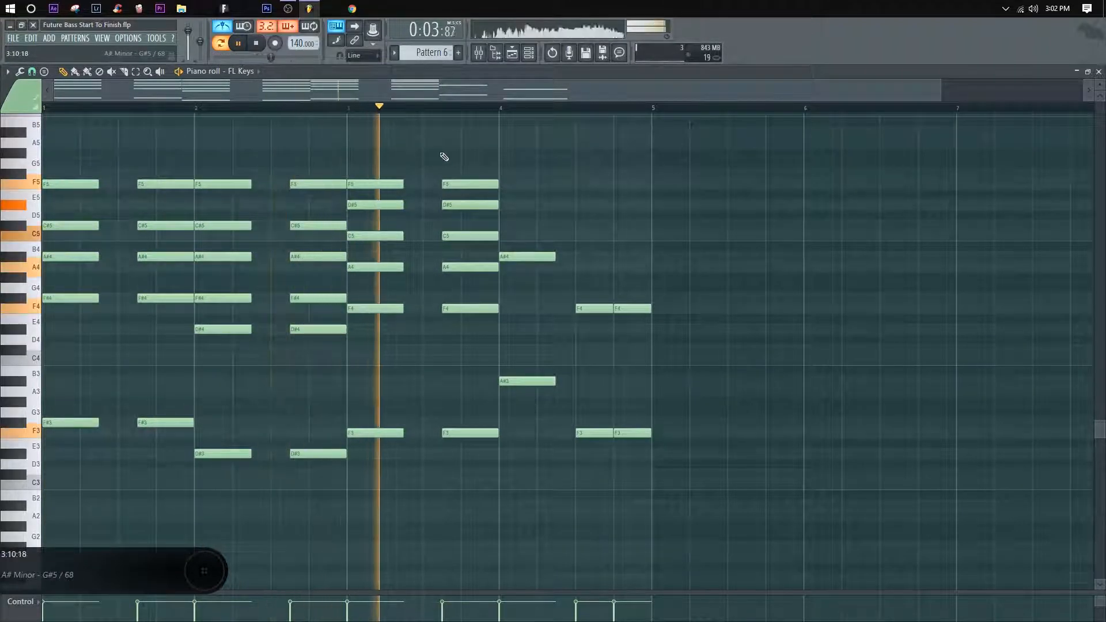
pyautogui.press('space')
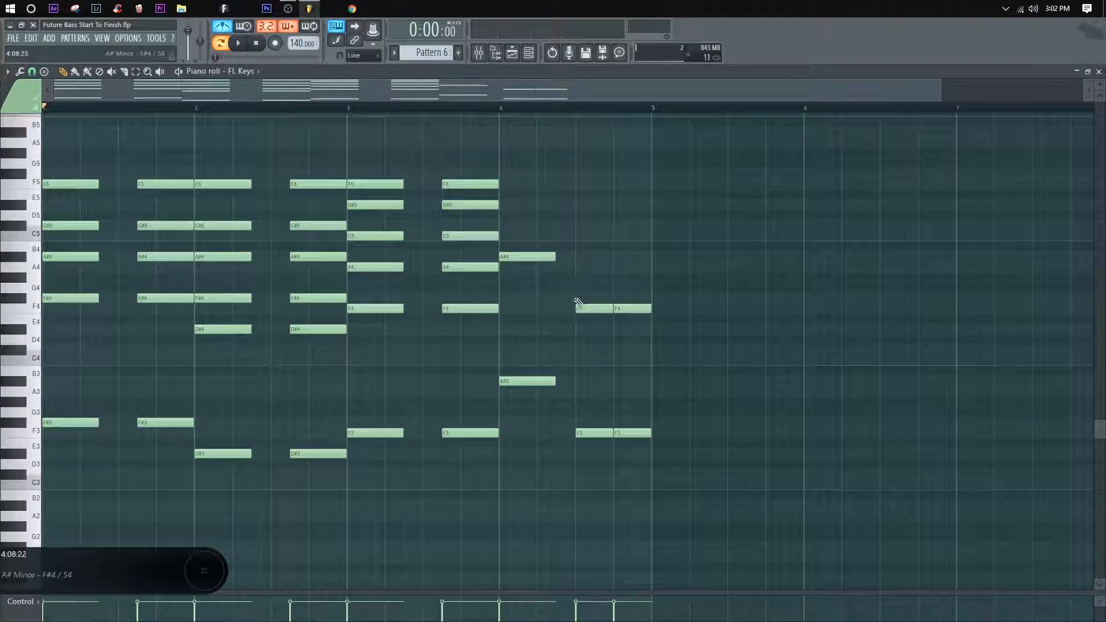
# Step: Raise bar 3's top F5 notes to A5 and play the change into bar 3's chord
pyautogui.moveTo(570, 301); pyautogui.dragTo(525, 254)
pyautogui.keyDown('ctrl'); pyautogui.click(521, 197); pyautogui.keyUp('ctrl')
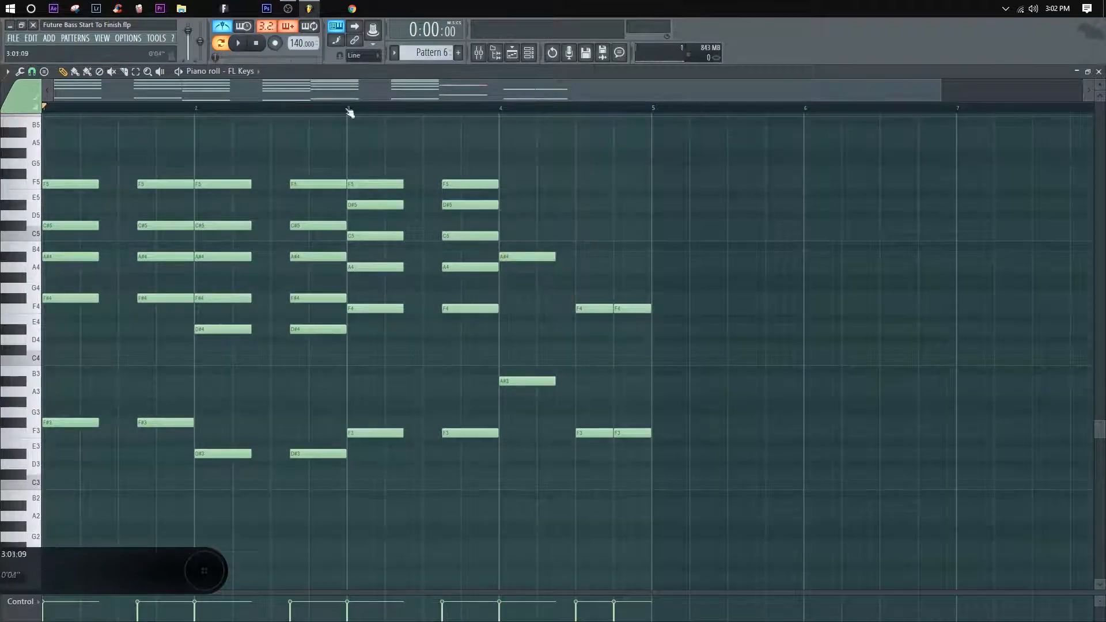
pyautogui.moveTo(516, 188); pyautogui.dragTo(381, 188)
pyautogui.moveTo(381, 185); pyautogui.dragTo(378, 141)
pyautogui.press('space')
pyautogui.click(287, 110)
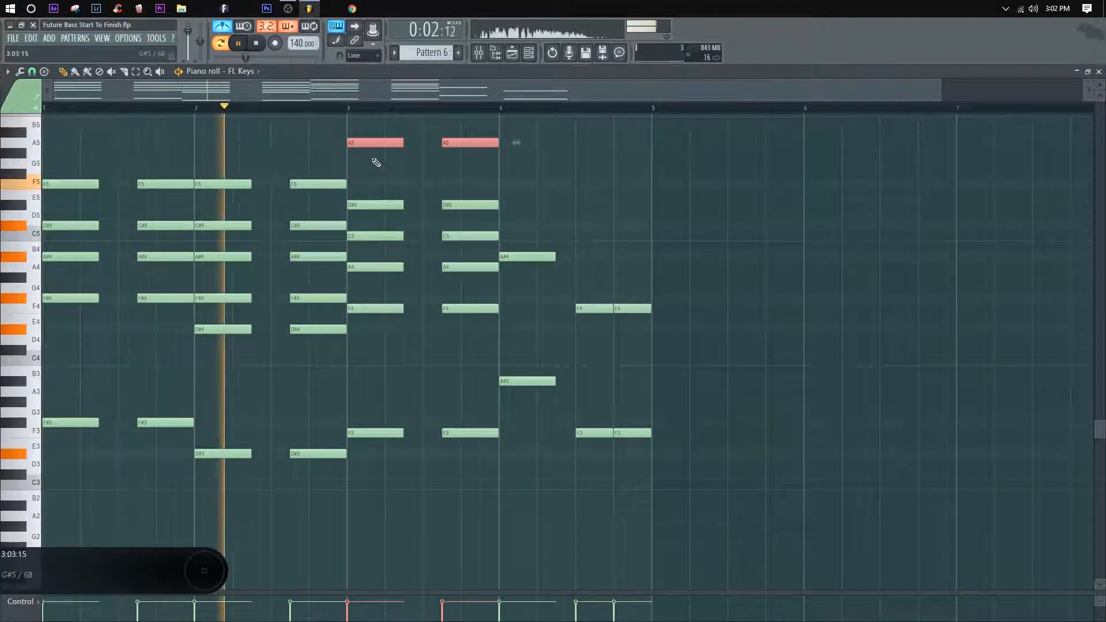
# Step: Lower bar 3's A5 notes to F#5, clear the selection, and replay from the second half of bar 2
pyautogui.moveTo(373, 141); pyautogui.dragTo(372, 174)
pyautogui.press('space')
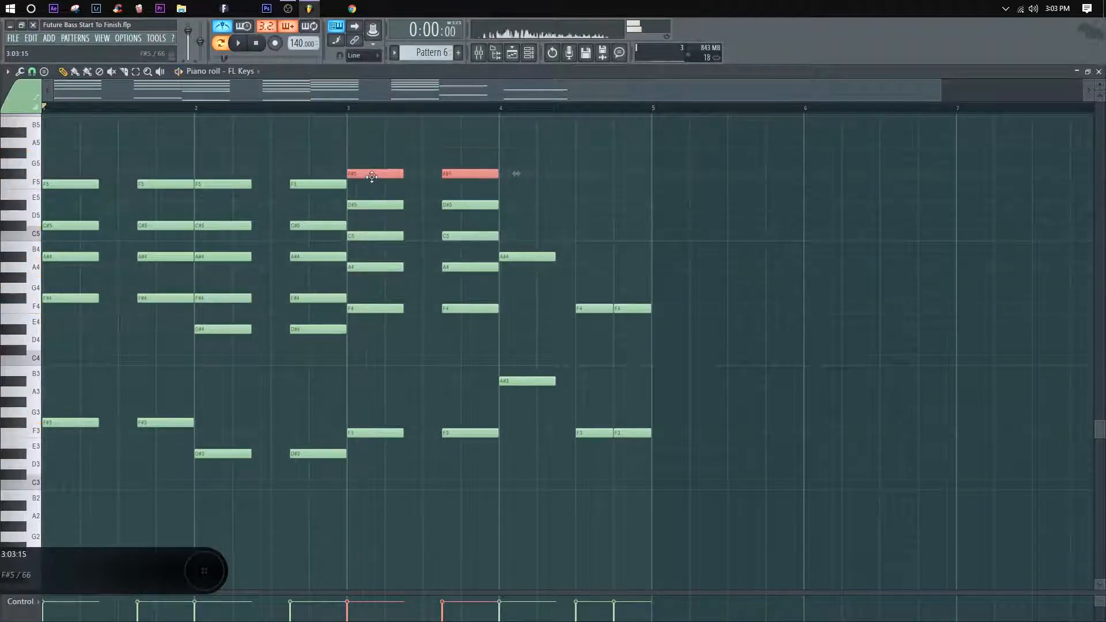
pyautogui.keyDown('ctrl'); pyautogui.click(361, 152); pyautogui.keyUp('ctrl')
pyautogui.moveTo(317, 109); pyautogui.dragTo(272, 111)
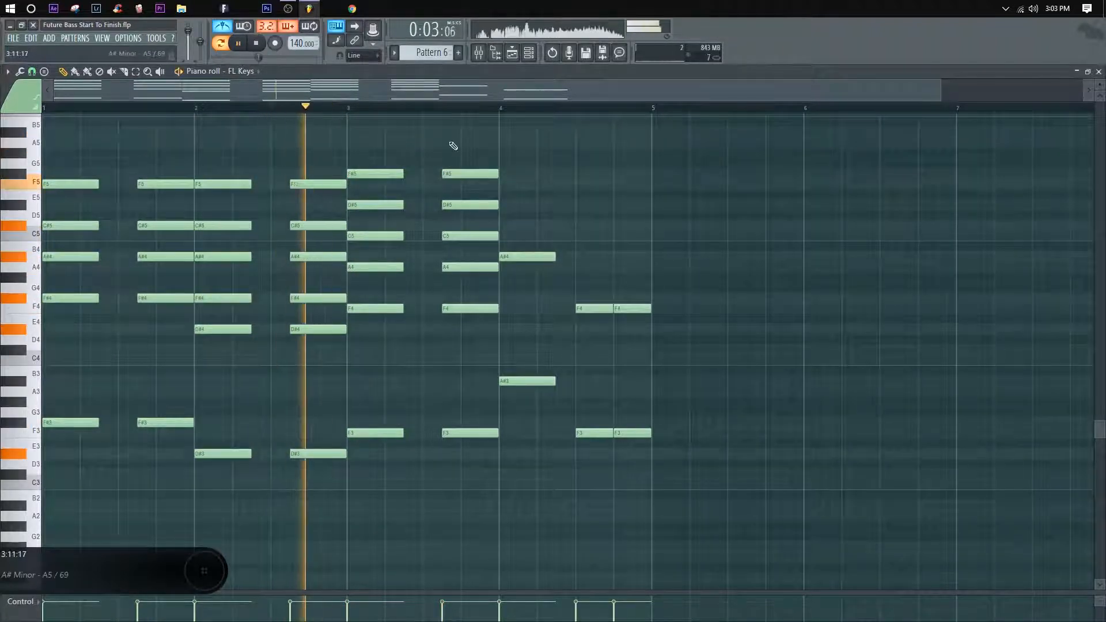
# Step: Move bar 3's F#5 notes down to F5 and replay the change from bar 2
pyautogui.moveTo(373, 164); pyautogui.dragTo(361, 184)
pyautogui.press('space')
pyautogui.press('space')
pyautogui.keyDown('ctrl'); pyautogui.click(428, 153); pyautogui.keyUp('ctrl')
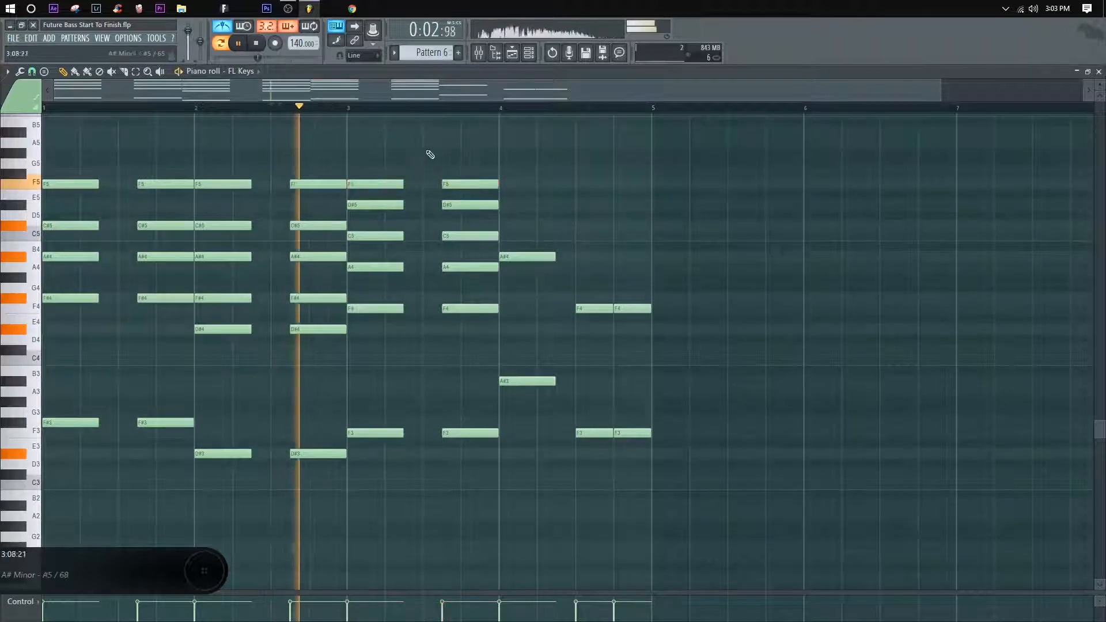
# Step: Stack C#5, F5 and A5 above the A#4 of bar 4's first chord and play into it from bar 3
pyautogui.press('space')
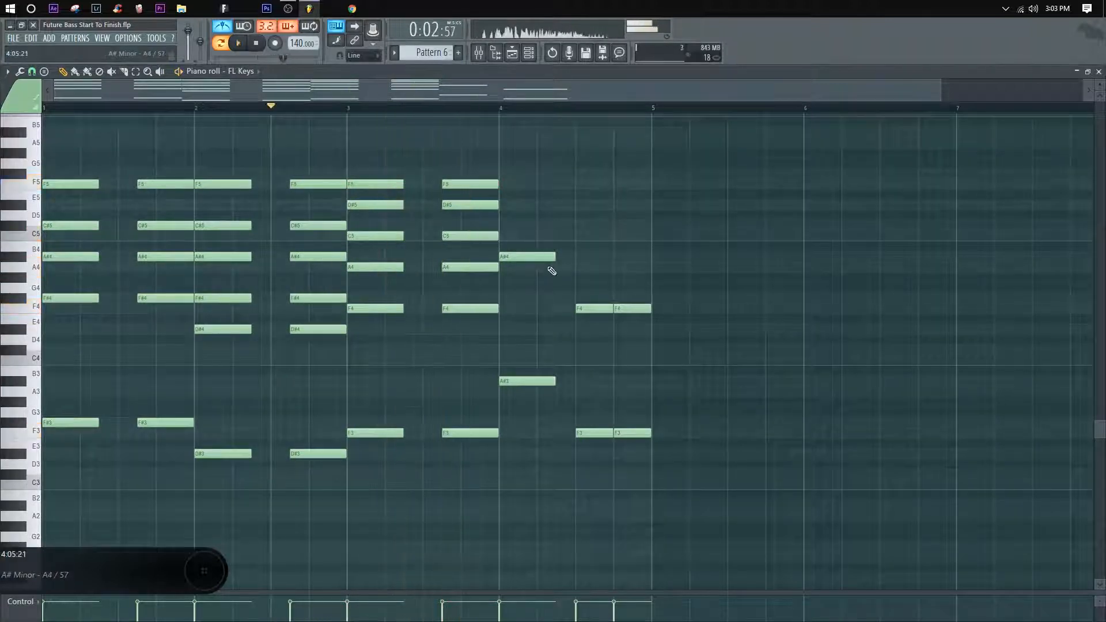
pyautogui.moveTo(530, 257); pyautogui.dragTo(509, 183)
pyautogui.press('space')
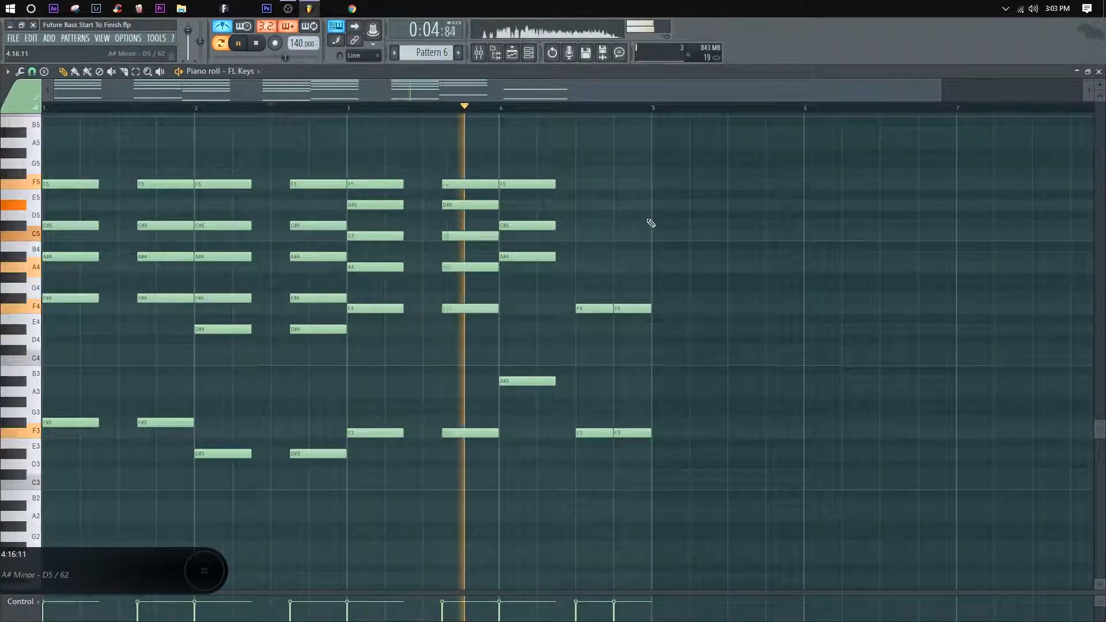
pyautogui.press('space')
pyautogui.moveTo(527, 173); pyautogui.dragTo(524, 148)
pyautogui.press('space')
pyautogui.click(420, 106)
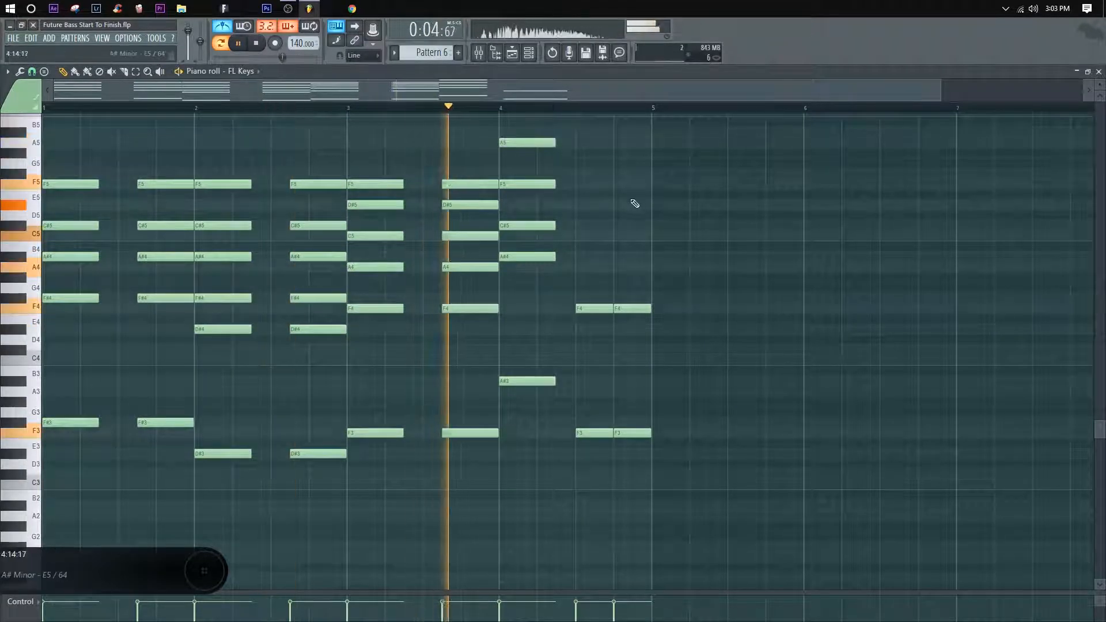
# Step: Raise the top A5 note of bar 4's first chord to A#5 while replaying the change
pyautogui.press('space')
pyautogui.press('space')
pyautogui.moveTo(538, 152); pyautogui.dragTo(538, 141)
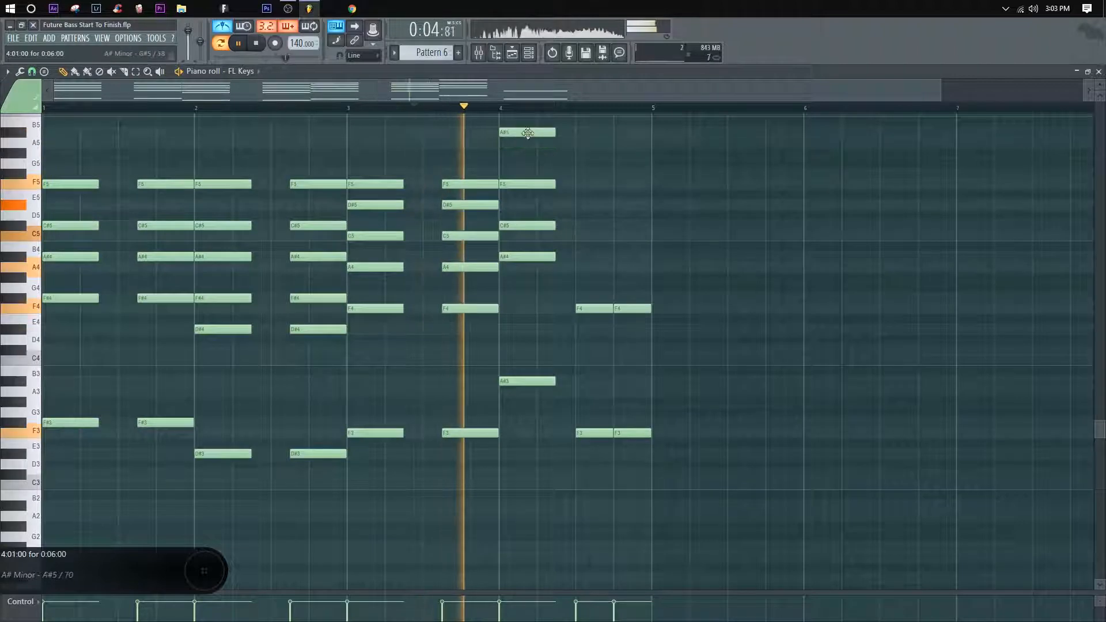
# Step: Copy bar 4's closing pair of F4 notes up to A4 and C#5, then clear the selection
pyautogui.moveTo(678, 344); pyautogui.dragTo(593, 223)
pyautogui.press('space')
pyautogui.keyDown('ctrl'); pyautogui.click(664, 265); pyautogui.keyUp('ctrl')
pyautogui.keyDown('ctrl'); pyautogui.click(715, 254); pyautogui.keyUp('ctrl')
pyautogui.keyDown('ctrl'); pyautogui.click(651, 246); pyautogui.keyUp('ctrl')
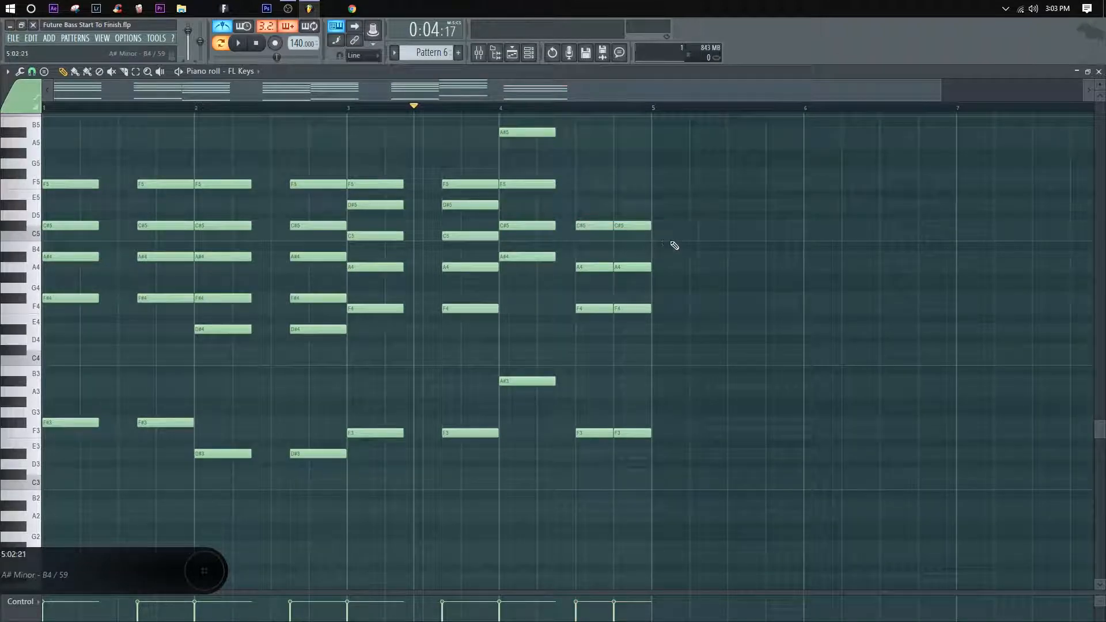
# Step: Lower the closing C#5 pair in bar 4 to C5 and play the chords
pyautogui.moveTo(659, 240); pyautogui.dragTo(584, 235)
pyautogui.keyDown('ctrl'); pyautogui.click(558, 155); pyautogui.keyUp('ctrl')
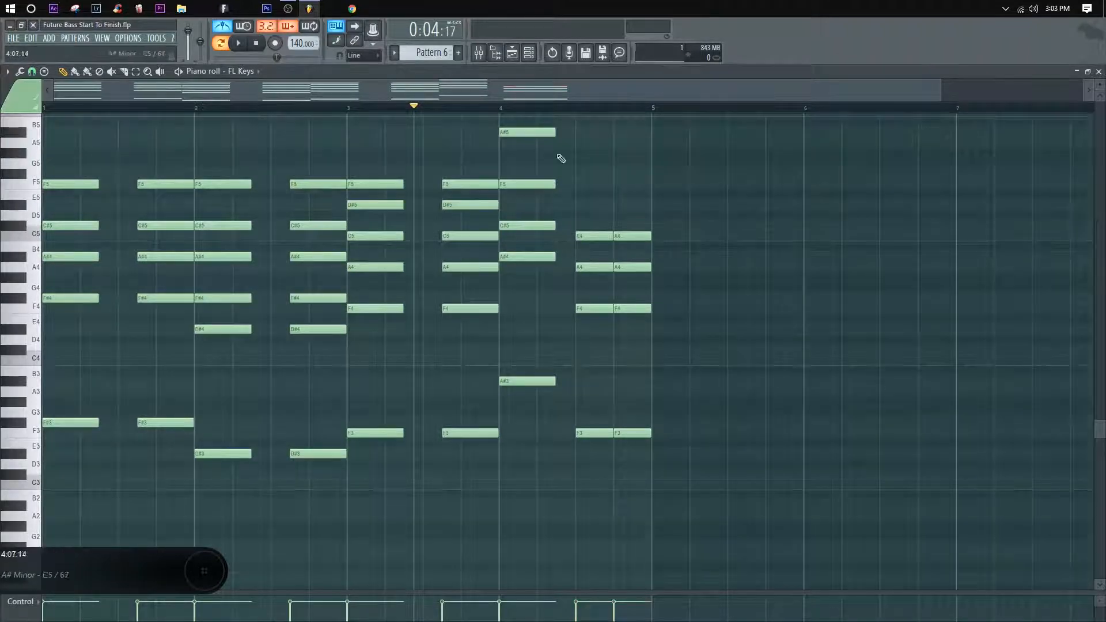
pyautogui.press('space')
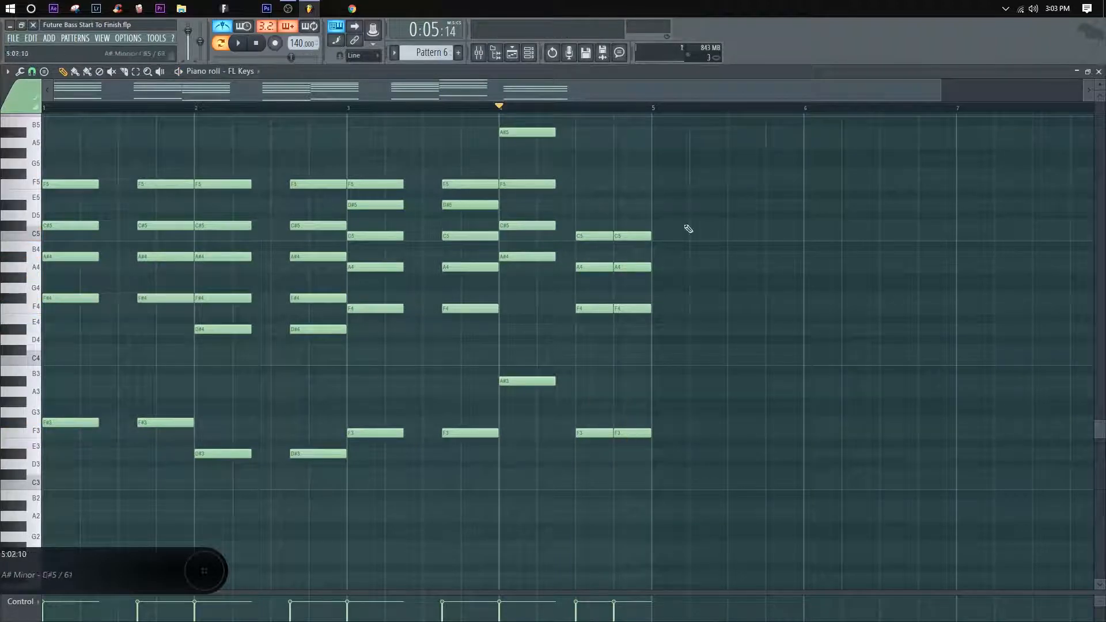
# Step: Copy bar 4's closing C5 pair up to D#5, clear the selection, and play the progression
pyautogui.scroll(2, 582, 200)
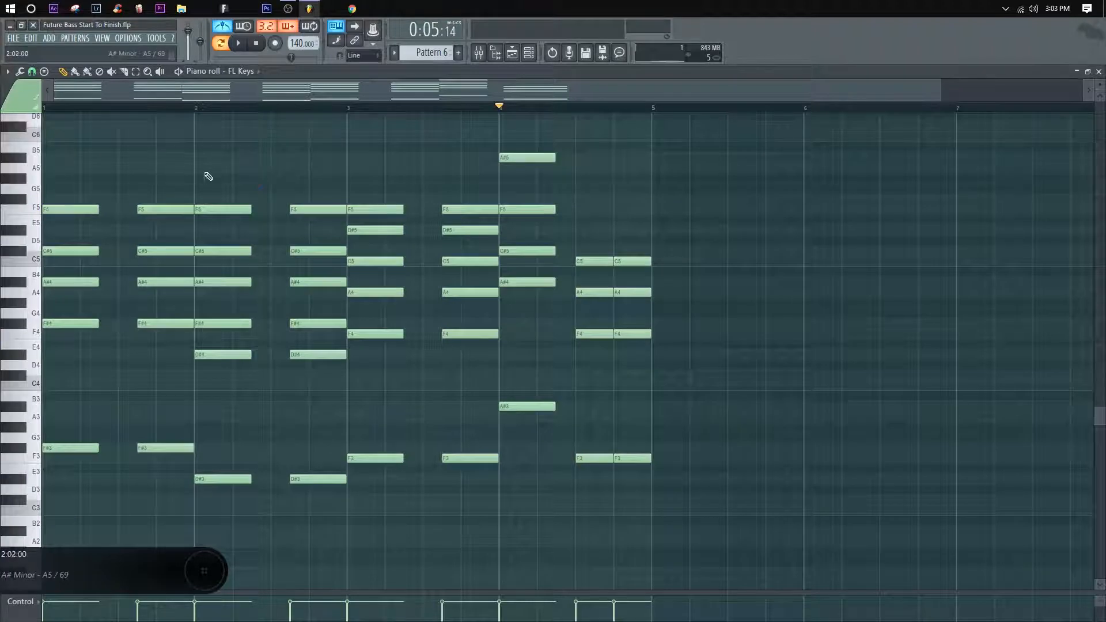
pyautogui.click(196, 109)
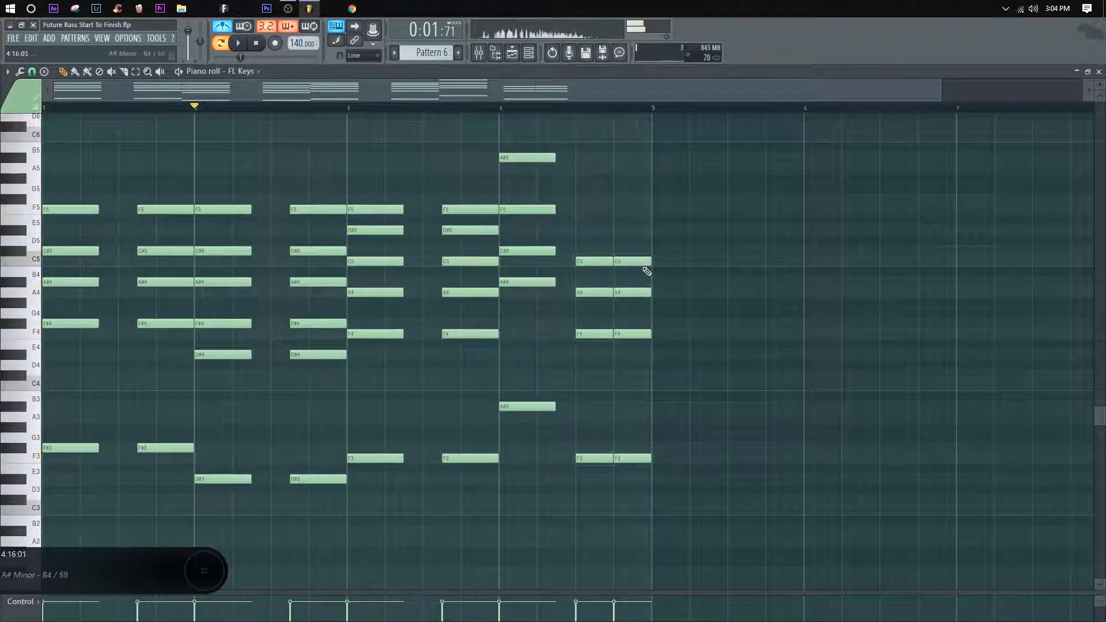
pyautogui.moveTo(657, 275); pyautogui.dragTo(587, 230)
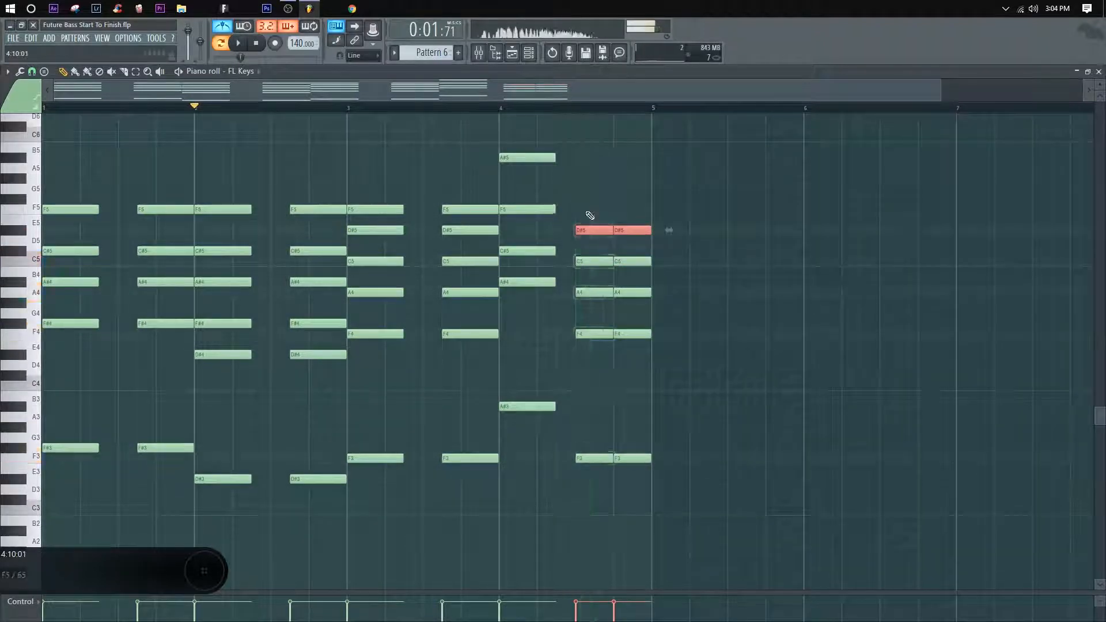
pyautogui.keyDown('alt'); pyautogui.rightClick(591, 214); pyautogui.keyUp('alt')
pyautogui.keyDown('alt'); pyautogui.rightClick(619, 200); pyautogui.keyUp('alt')
pyautogui.keyDown('ctrl'); pyautogui.click(669, 233); pyautogui.keyUp('ctrl')
pyautogui.press('space')
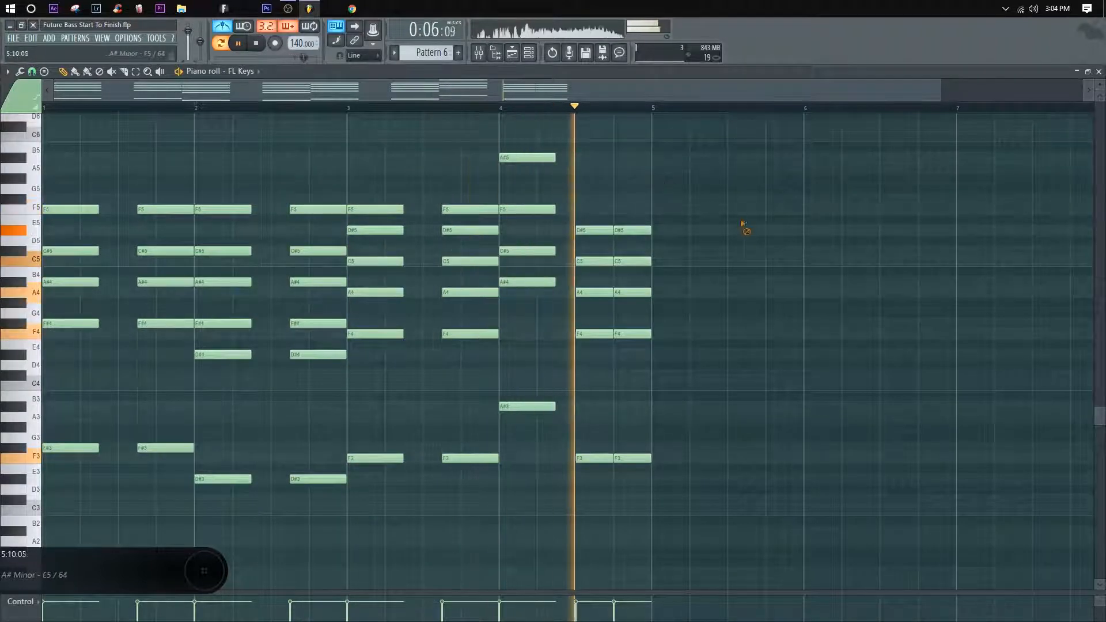
# Step: Raise the first A4 of bar 4's closing pair to A#4 and play the last two chords
pyautogui.moveTo(673, 227)
pyautogui.mouseDown()
pyautogui.moveTo(582, 242)
pyautogui.moveTo(659, 263)
pyautogui.moveTo(636, 303)
pyautogui.moveTo(633, 291)
pyautogui.mouseUp()
pyautogui.press('space')
pyautogui.click(578, 109)
pyautogui.press('space')
pyautogui.press('space')
pyautogui.press('space')
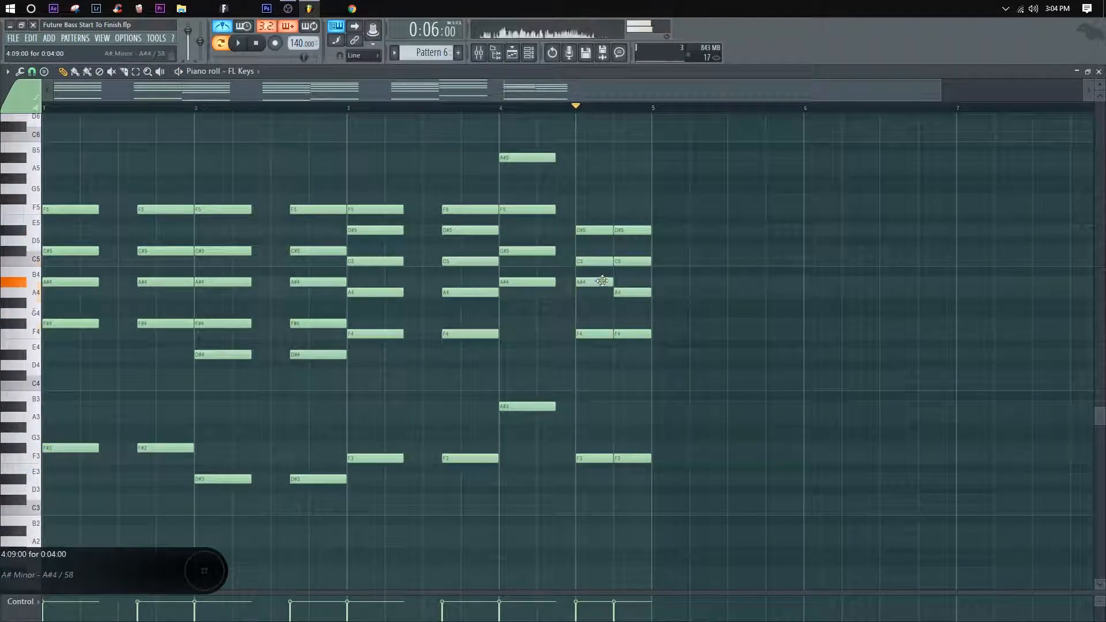
pyautogui.press('space')
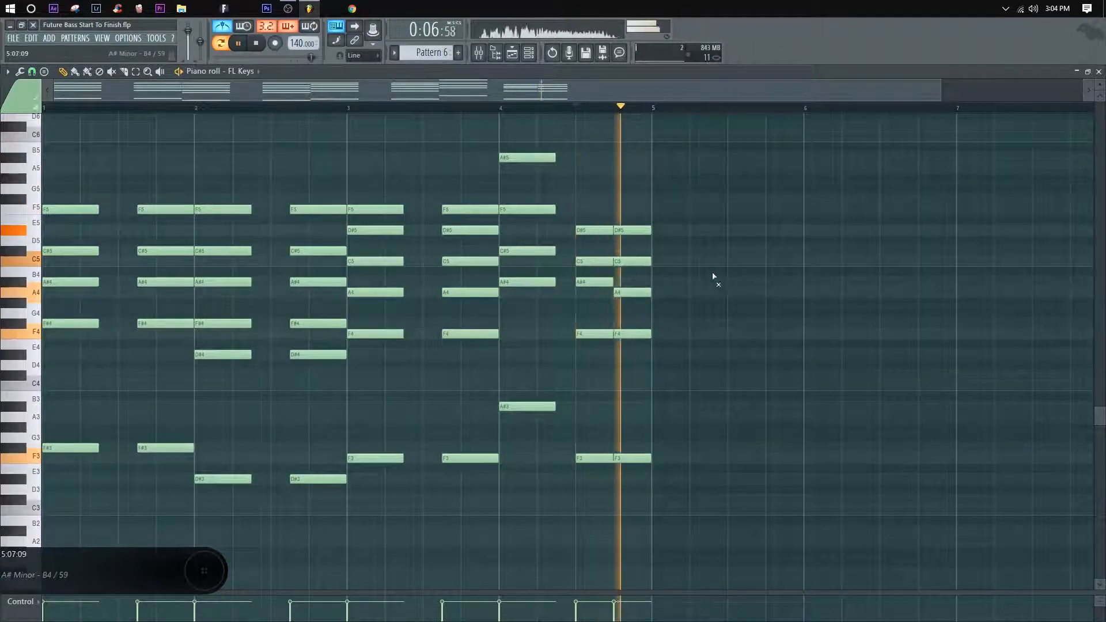
# Step: Audition bar 4's last two chords repeatedly to compare their pitches
pyautogui.scroll(3, 618, 120)
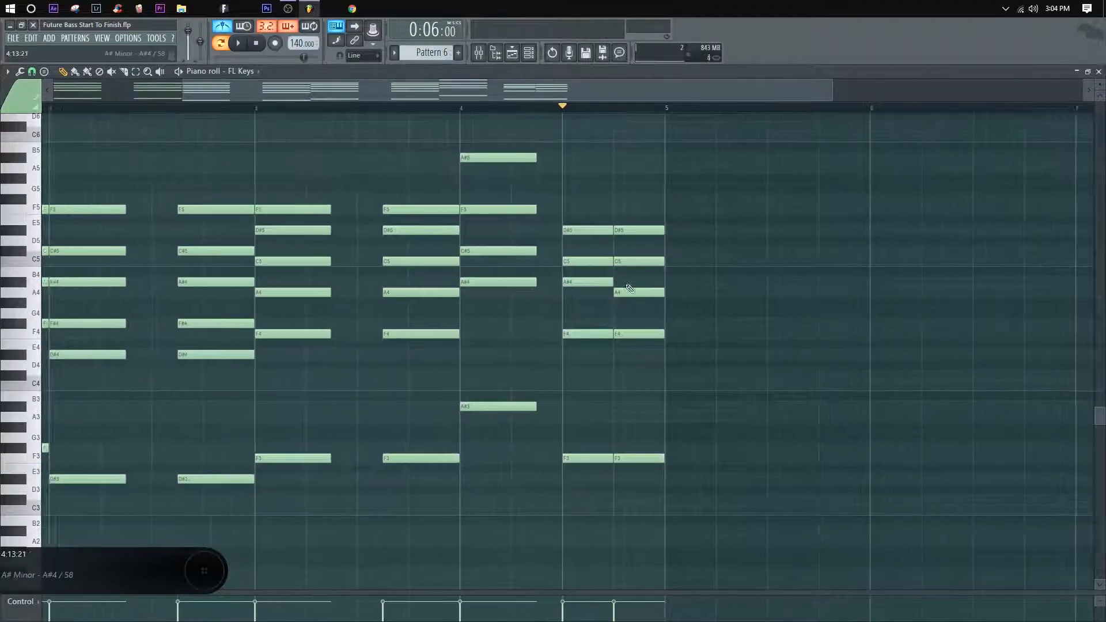
pyautogui.moveTo(629, 290)
pyautogui.mouseDown()
pyautogui.moveTo(638, 282)
pyautogui.moveTo(600, 289)
pyautogui.moveTo(625, 293)
pyautogui.mouseUp()
pyautogui.press('space')
pyautogui.hotkey('ctrl', 'd')
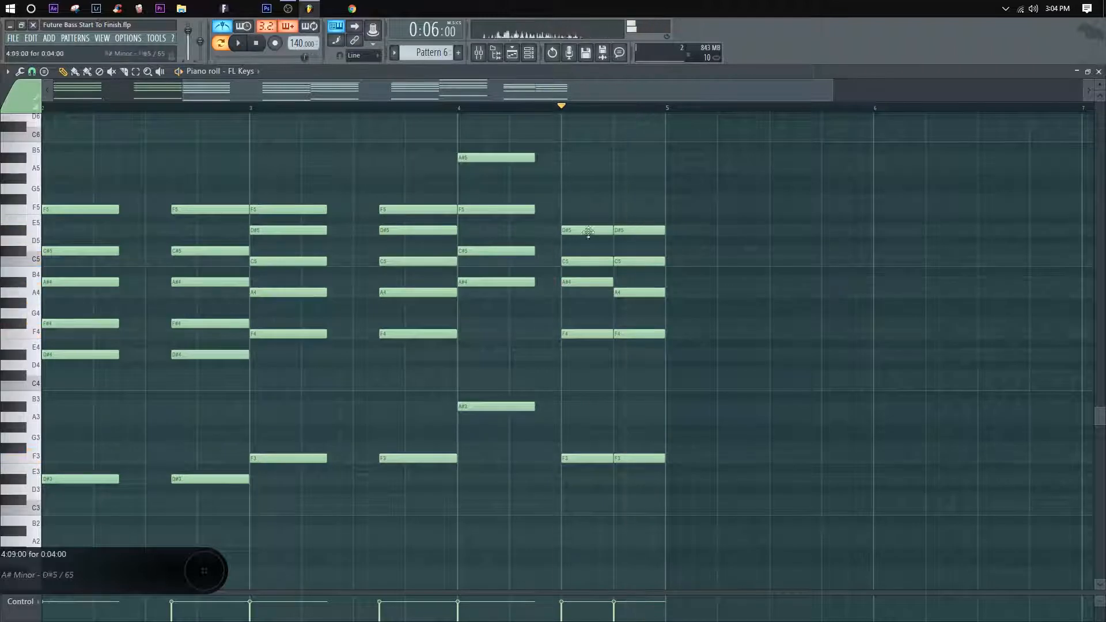
pyautogui.rightClick(651, 262)
pyautogui.press('space')
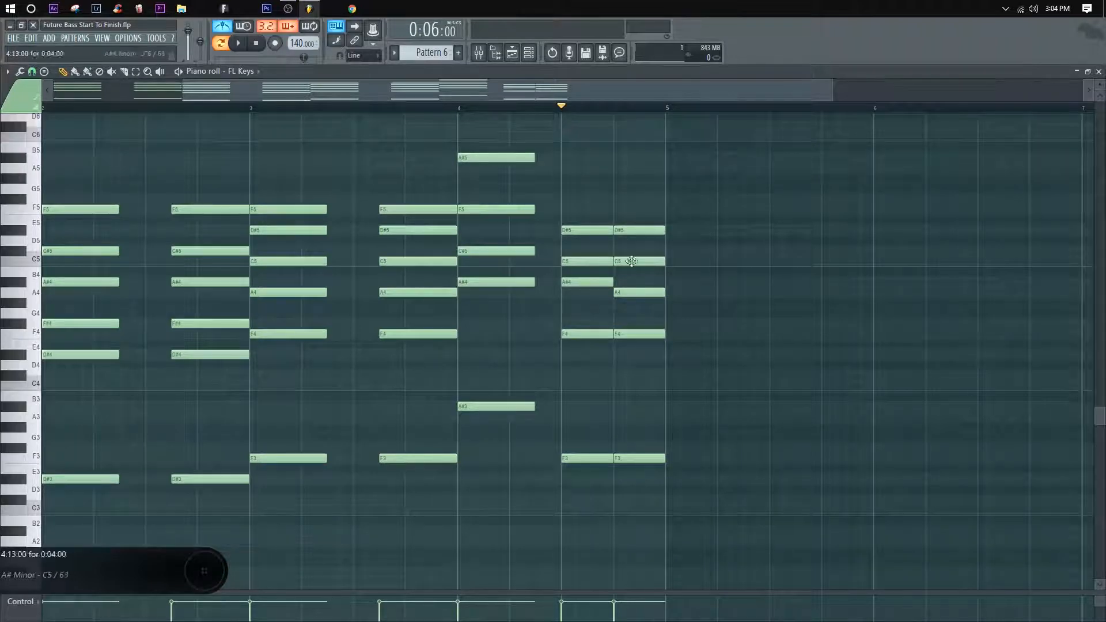
pyautogui.press('space')
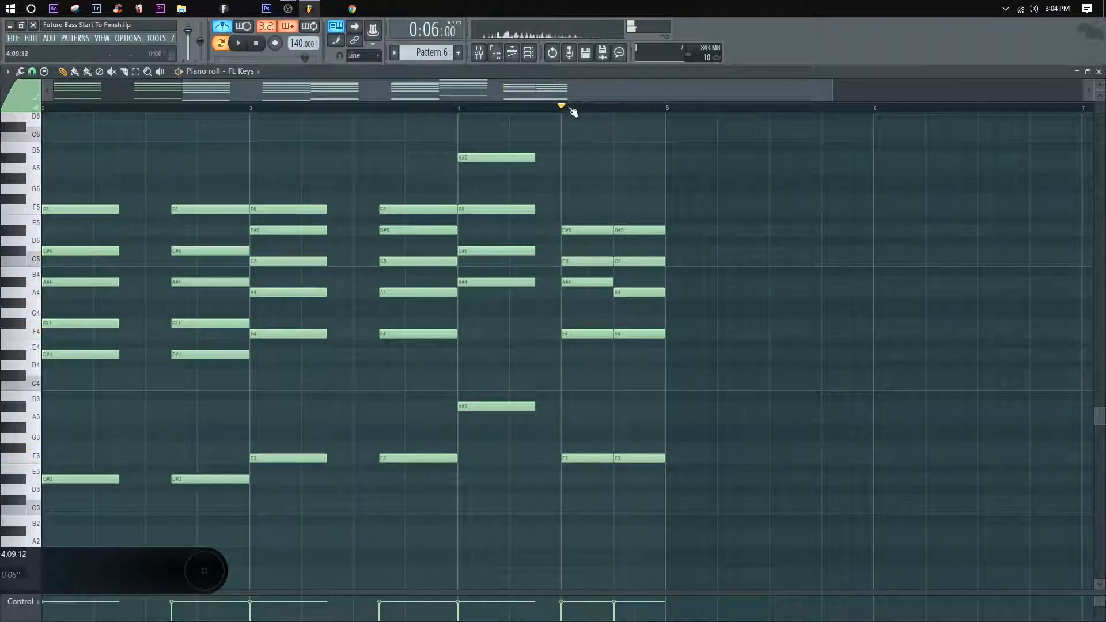
# Step: Play the whole progression from bar 1 to check how the chords flow together
pyautogui.scroll(-2, 573, 111)
pyautogui.scroll(-3, 154, 113)
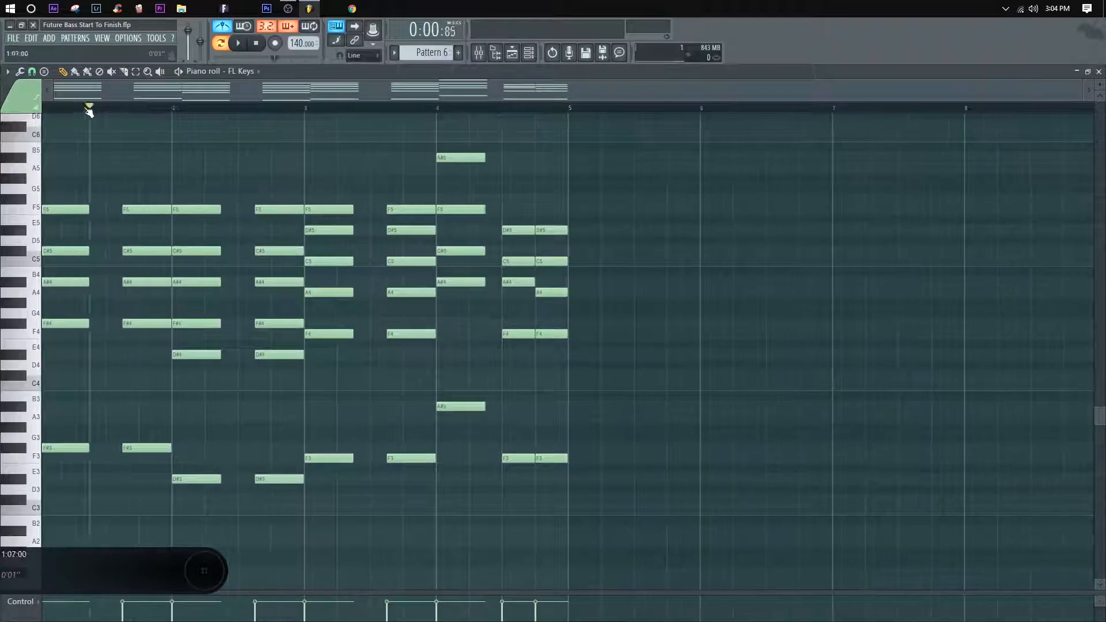
pyautogui.press('space')
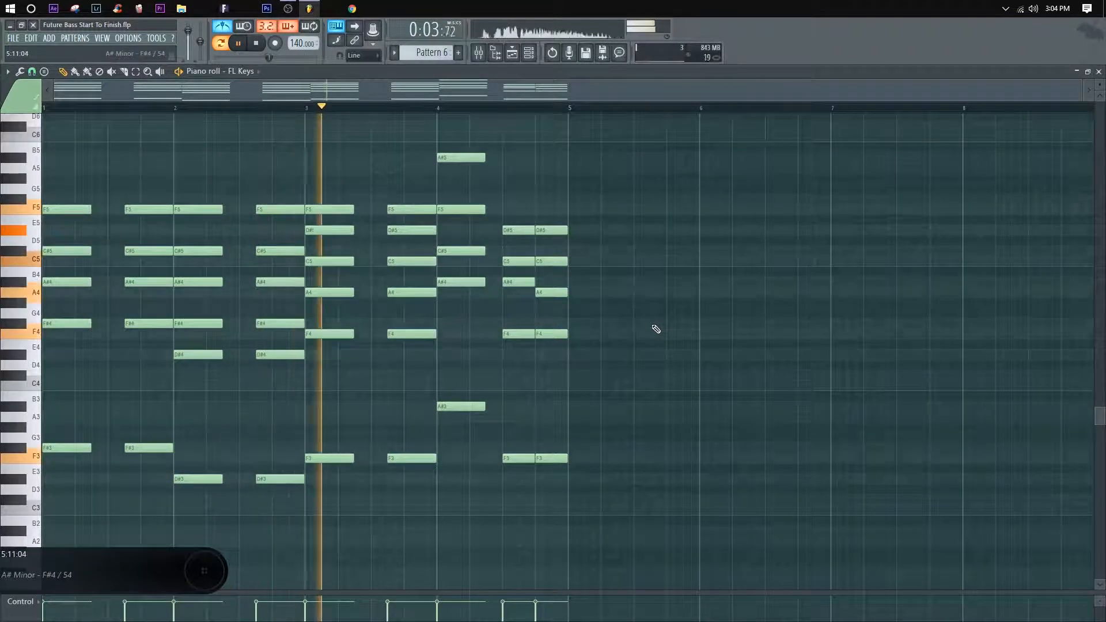
pyautogui.press('space')
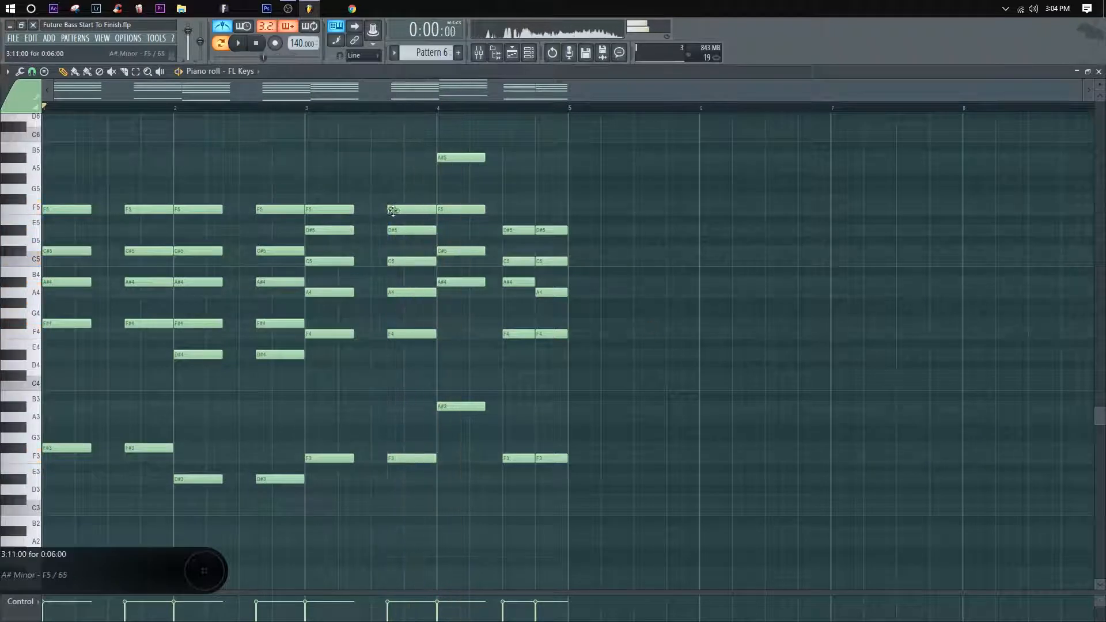
# Step: Delete both F5 notes from bar 3, lower bar 4's top A#5 note to D#5, and play the passage
pyautogui.rightClick(329, 210)
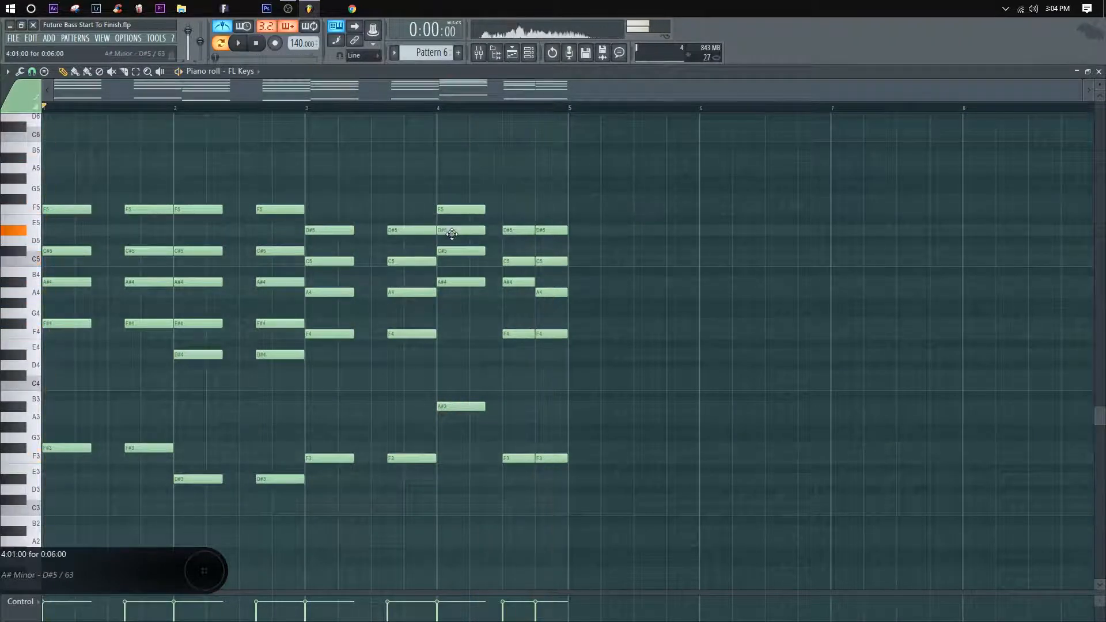
pyautogui.press('space')
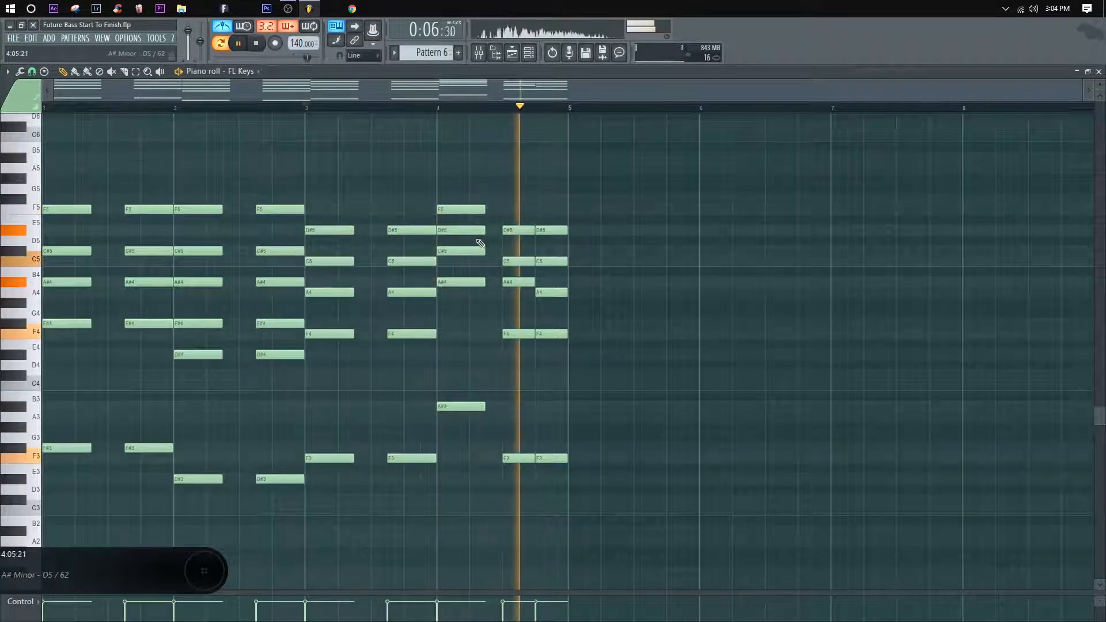
# Step: Move the D#5 note in bar 4's first chord up to A#5 and replay from bar 3
pyautogui.click(466, 178)
pyautogui.moveTo(467, 177)
pyautogui.mouseDown()
pyautogui.moveTo(466, 200)
pyautogui.moveTo(466, 158)
pyautogui.mouseUp()
pyautogui.press('space')
pyautogui.press('space')
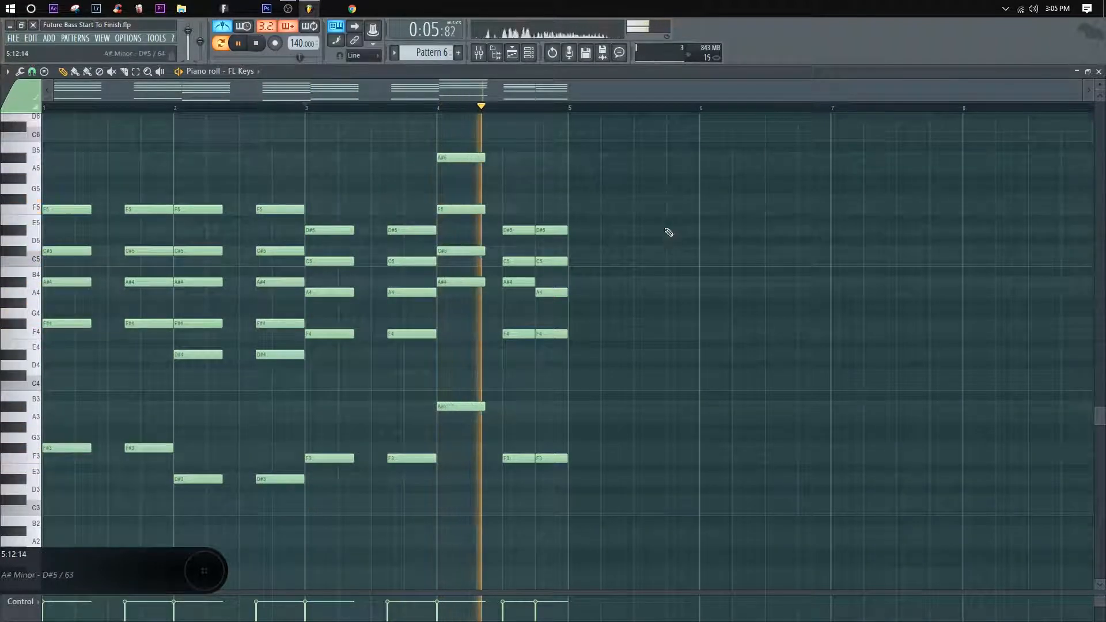
# Step: Copy bar 4's closing D#5 pair up to F#5, play from bar 3, and clear the selection
pyautogui.moveTo(584, 239); pyautogui.dragTo(518, 230)
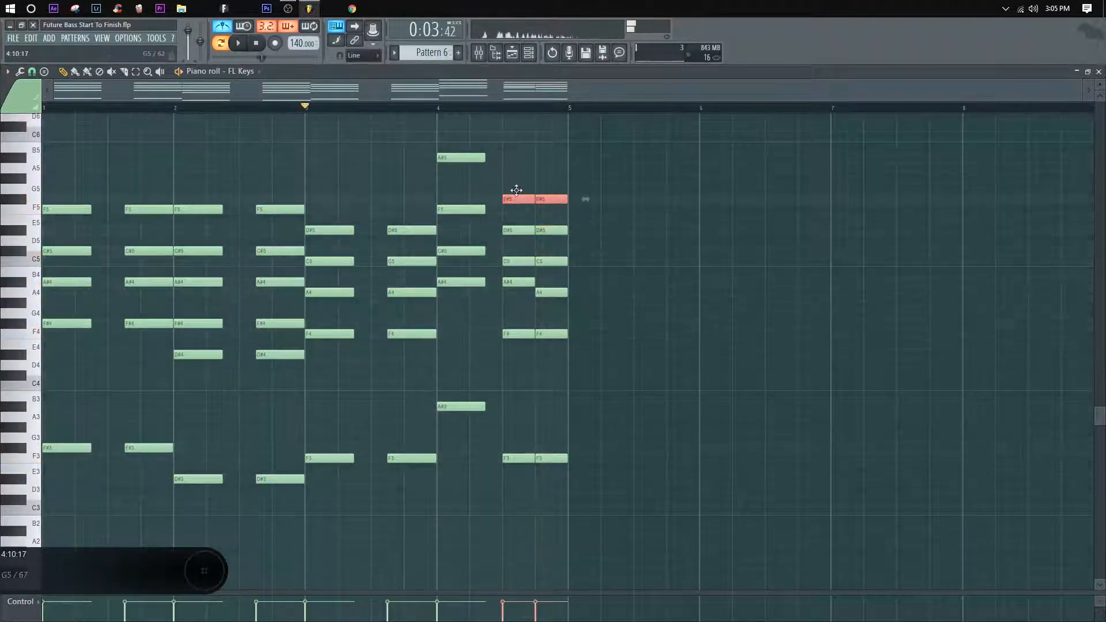
pyautogui.press('space')
pyautogui.keyDown('ctrl'); pyautogui.click(632, 217); pyautogui.keyUp('ctrl')
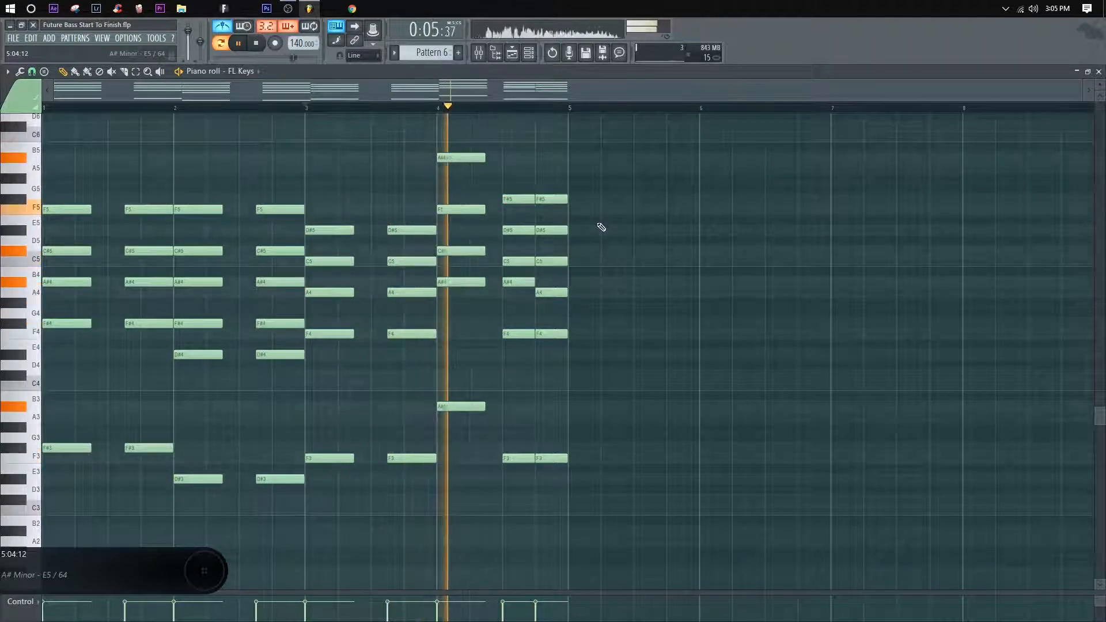
# Step: Lower bar 4's closing F#5 pair to F5 and play the last chords
pyautogui.moveTo(583, 212); pyautogui.dragTo(520, 210)
pyautogui.keyDown('ctrl'); pyautogui.click(544, 190); pyautogui.keyUp('ctrl')
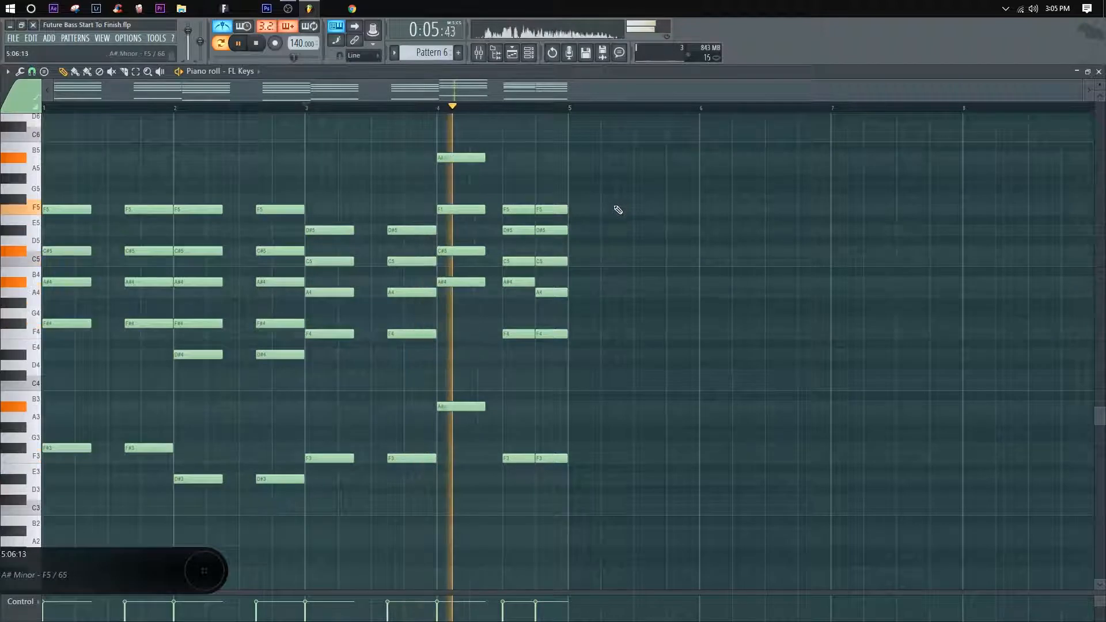
pyautogui.press('space')
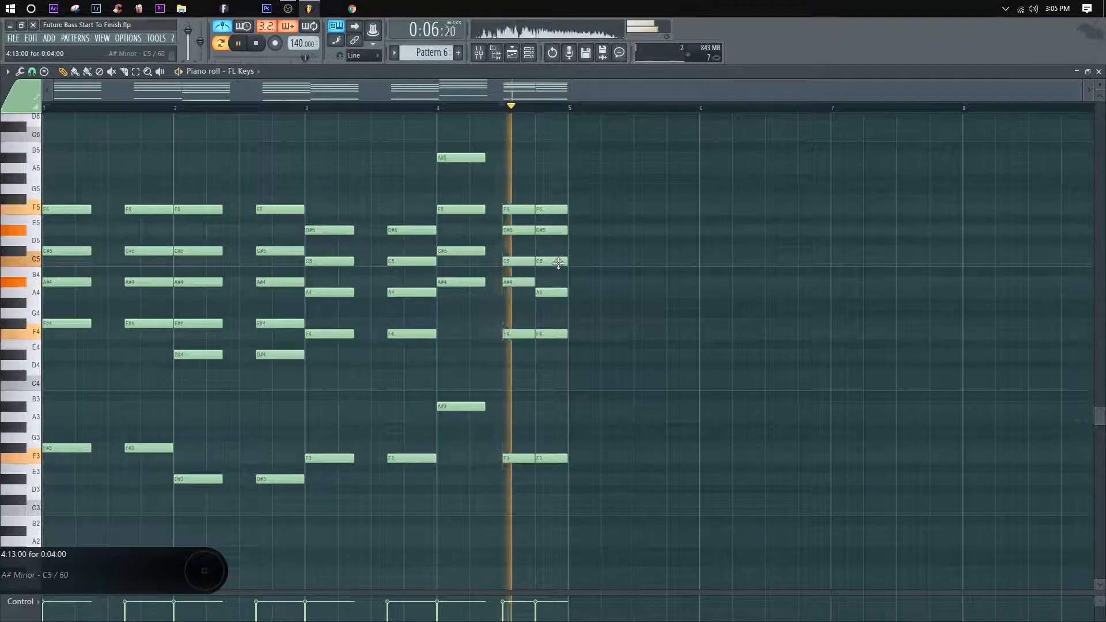
# Step: Raise the first C5 of bar 4's closing pair to C#5 and play the last two chords
pyautogui.moveTo(555, 261); pyautogui.dragTo(519, 251)
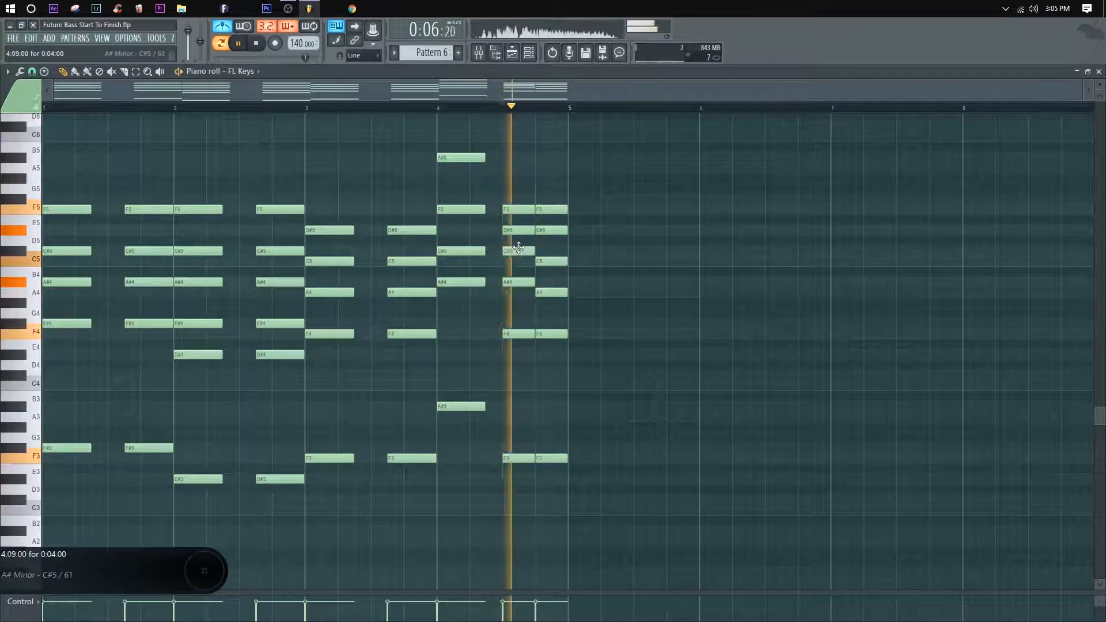
pyautogui.press('space')
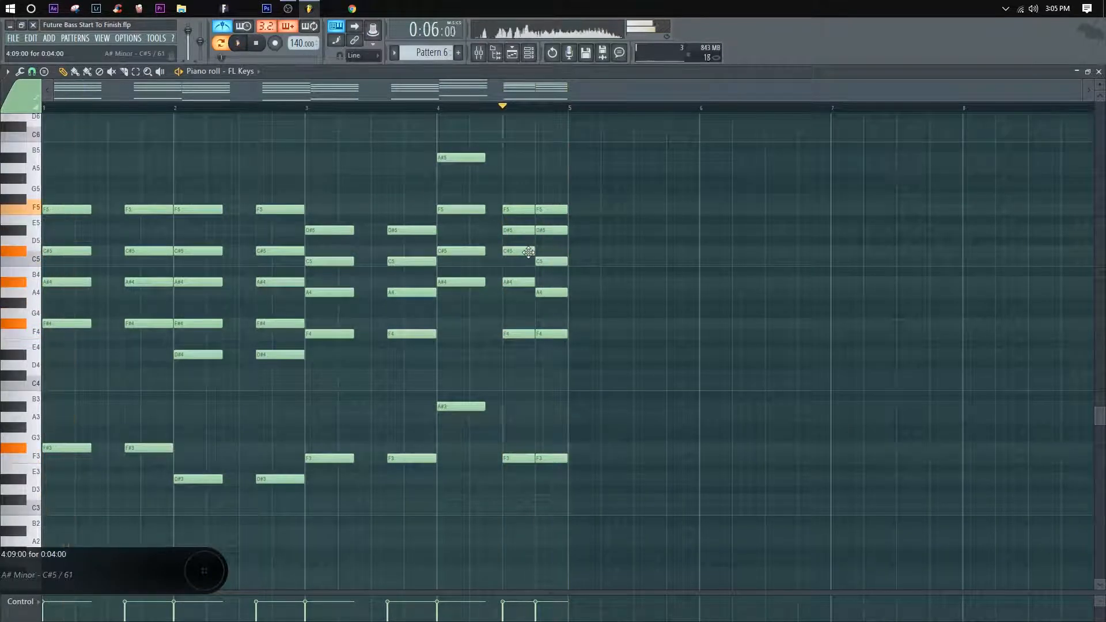
pyautogui.press('space')
pyautogui.click(507, 249)
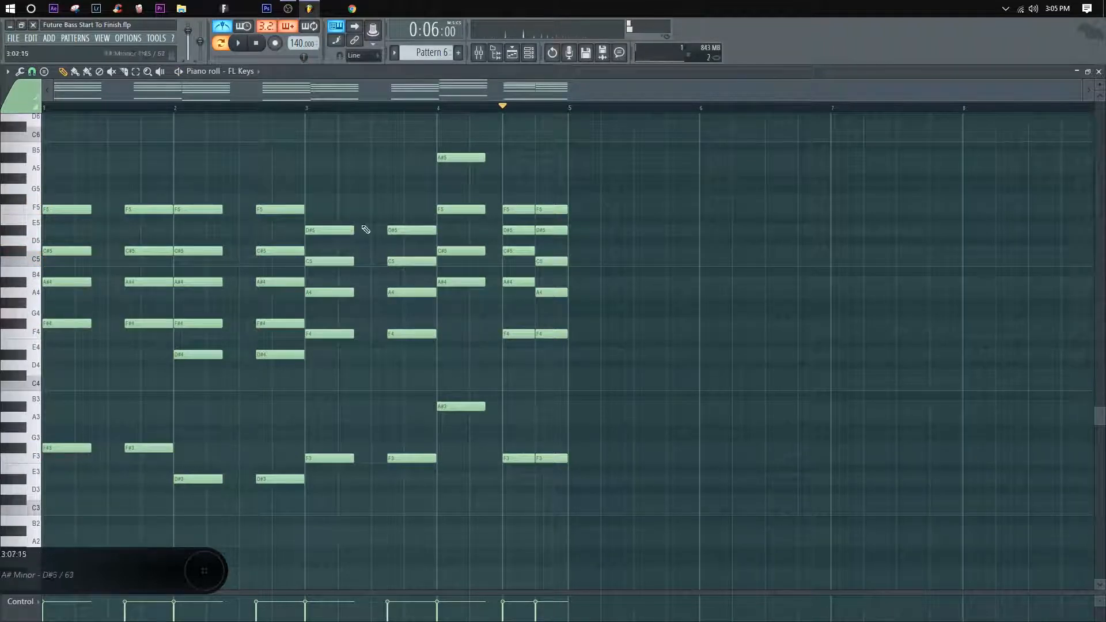
# Step: Play bar 4, replay the progression from bar 1, and lower the first C#5 of bar 4's closing pair to C5
pyautogui.click(438, 110)
pyautogui.press('space')
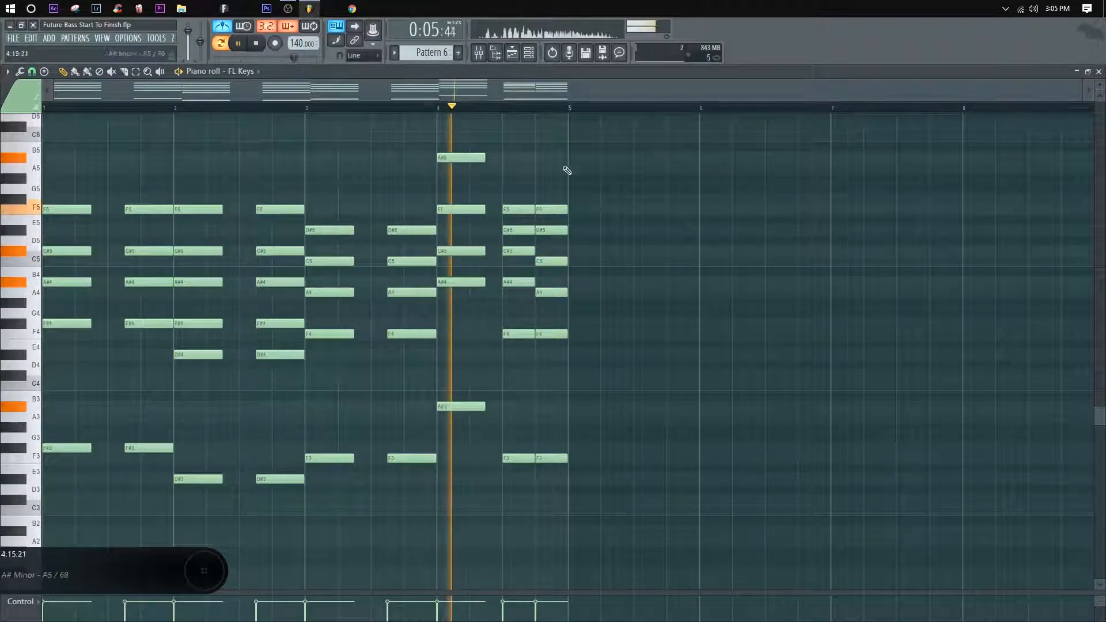
pyautogui.click(43, 108)
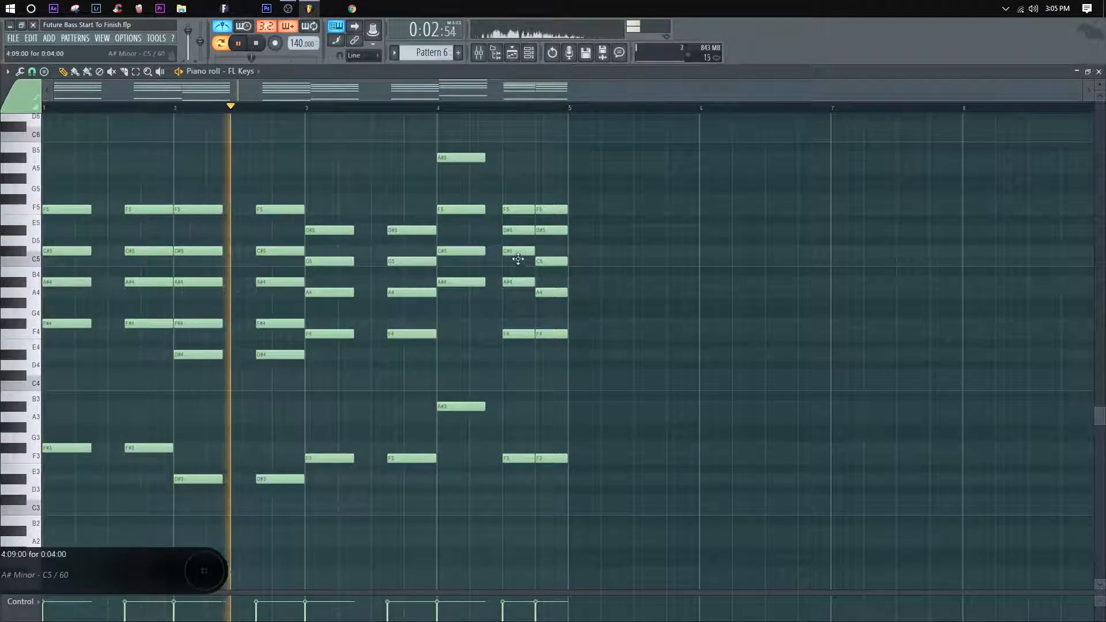
pyautogui.moveTo(517, 259); pyautogui.dragTo(518, 261)
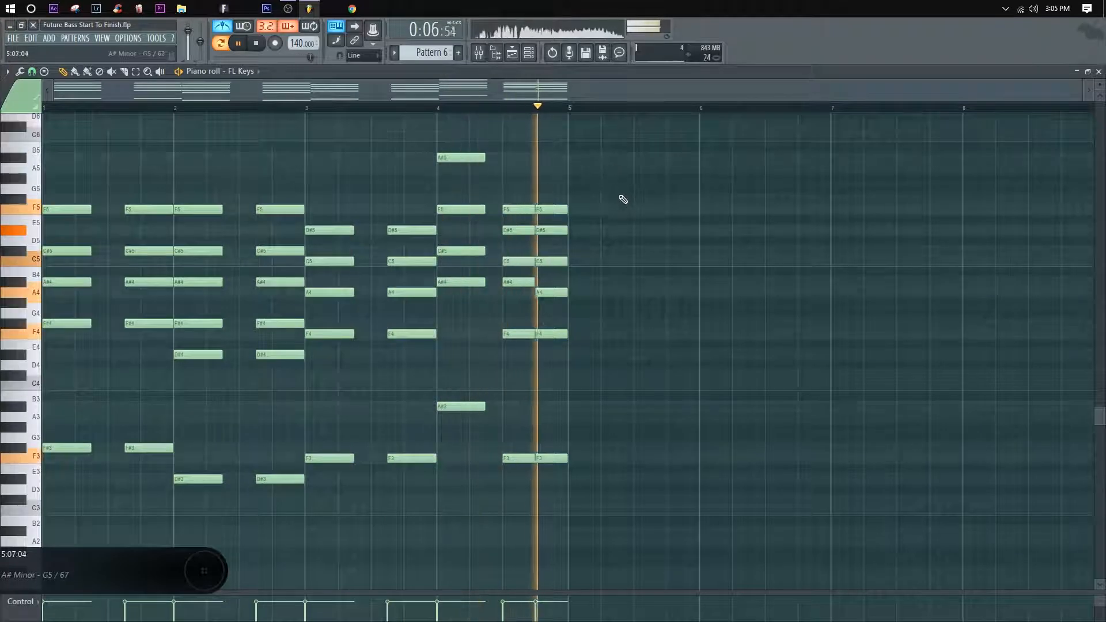
pyautogui.press('space')
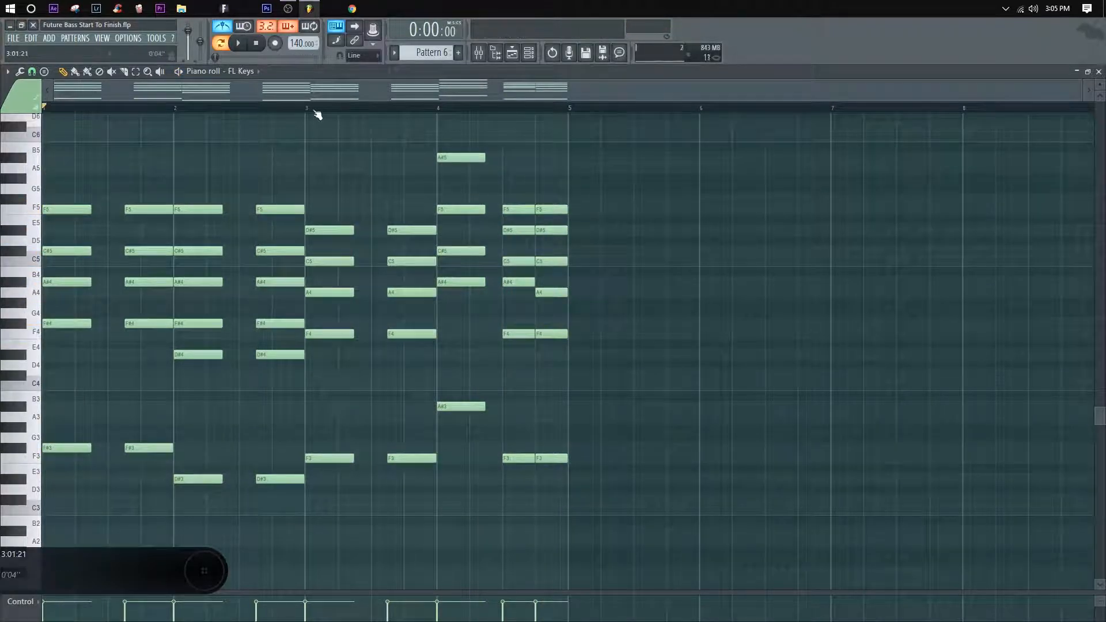
# Step: Duplicate all notes of bars 1–4 into bars 5–8, clear the selection, and play from bar 4
pyautogui.moveTo(663, 482); pyautogui.dragTo(42, 121)
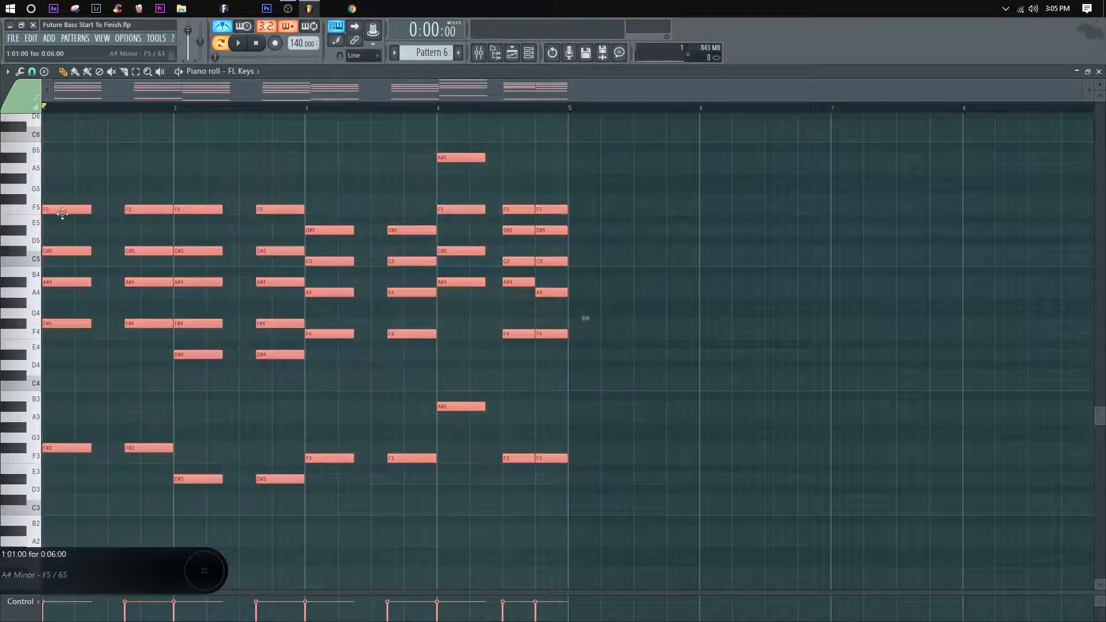
pyautogui.moveTo(62, 213); pyautogui.dragTo(578, 195)
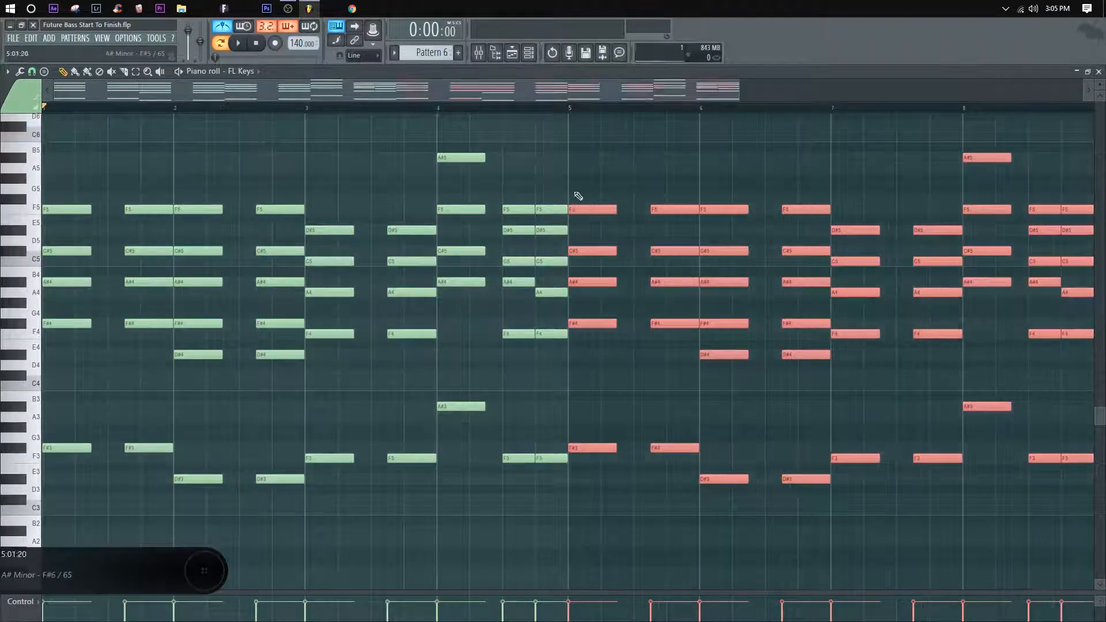
pyautogui.keyDown('ctrl'); pyautogui.click(578, 196); pyautogui.keyUp('ctrl')
pyautogui.scroll(-3, 523, 103)
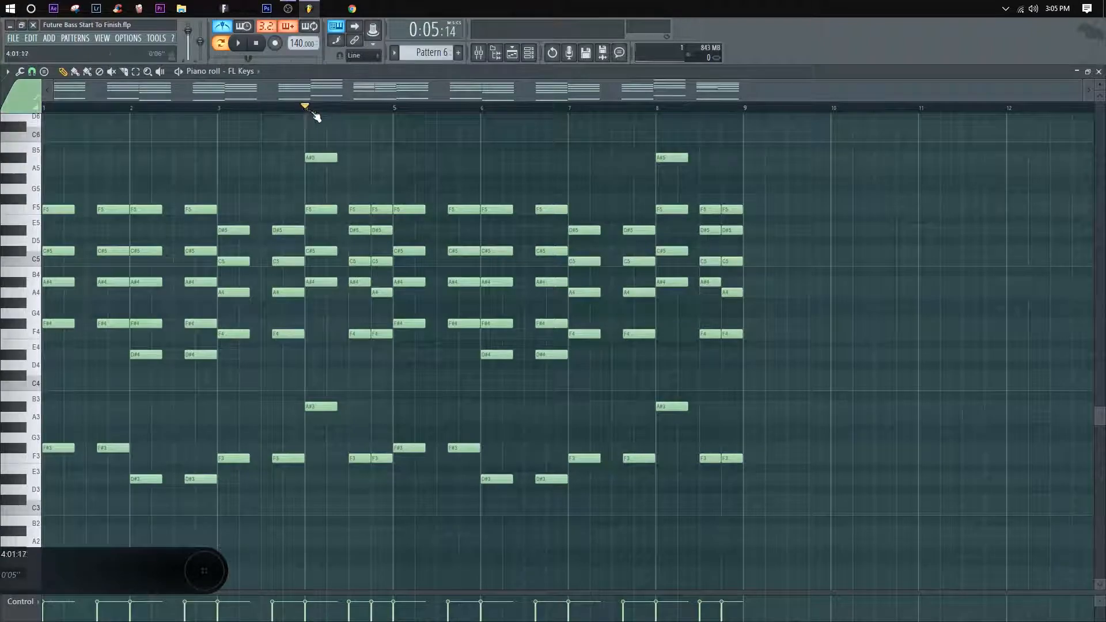
pyautogui.press('space')
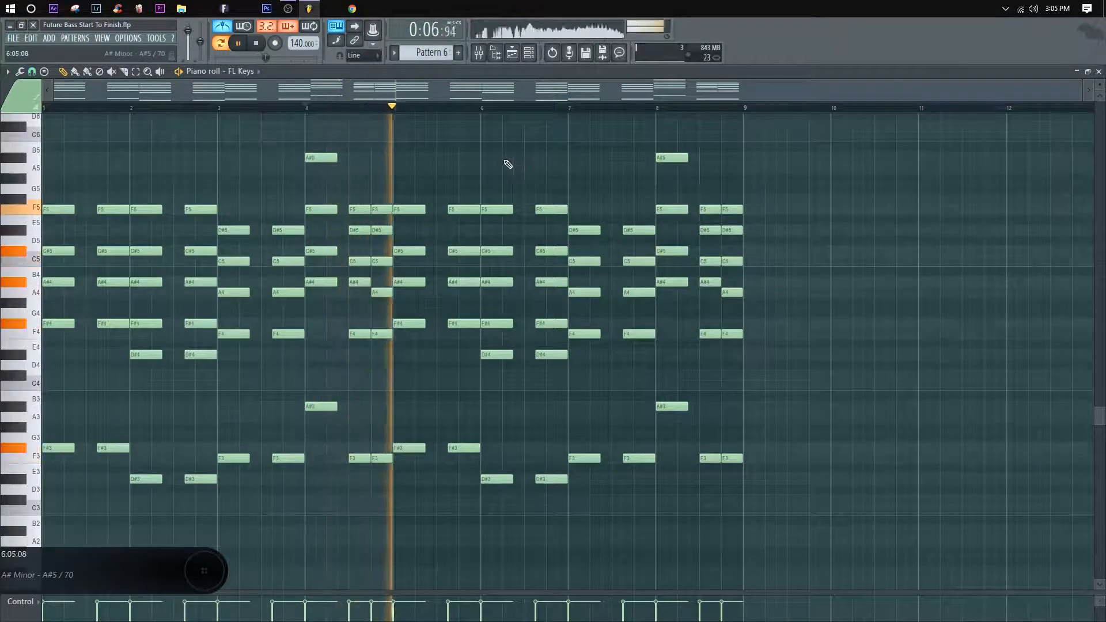
# Step: Add a pair of C#6 notes above bar 8's two closing chords and play from bar 8
pyautogui.moveTo(539, 136); pyautogui.dragTo(362, 178)
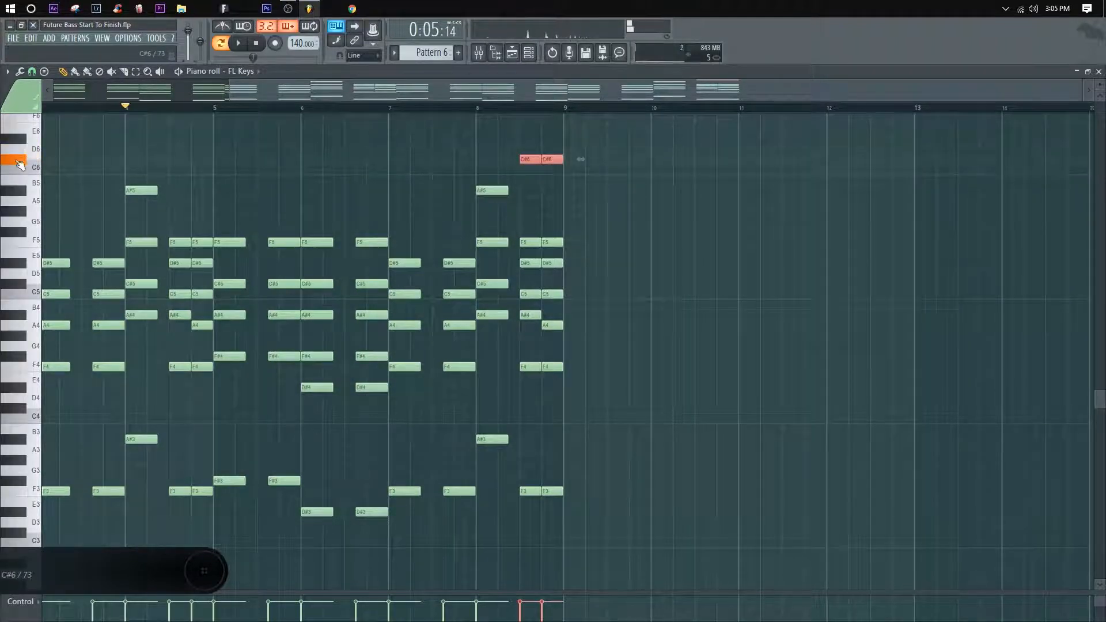
pyautogui.hotkey('ctrl', 'd')
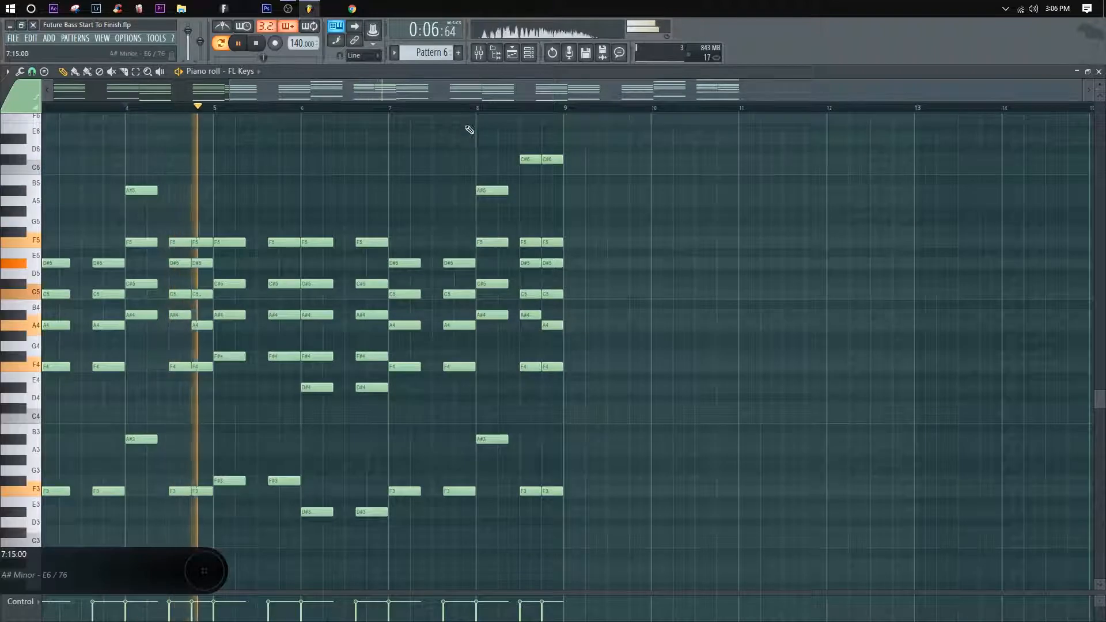
pyautogui.press('space')
pyautogui.click(470, 108)
pyautogui.press('space')
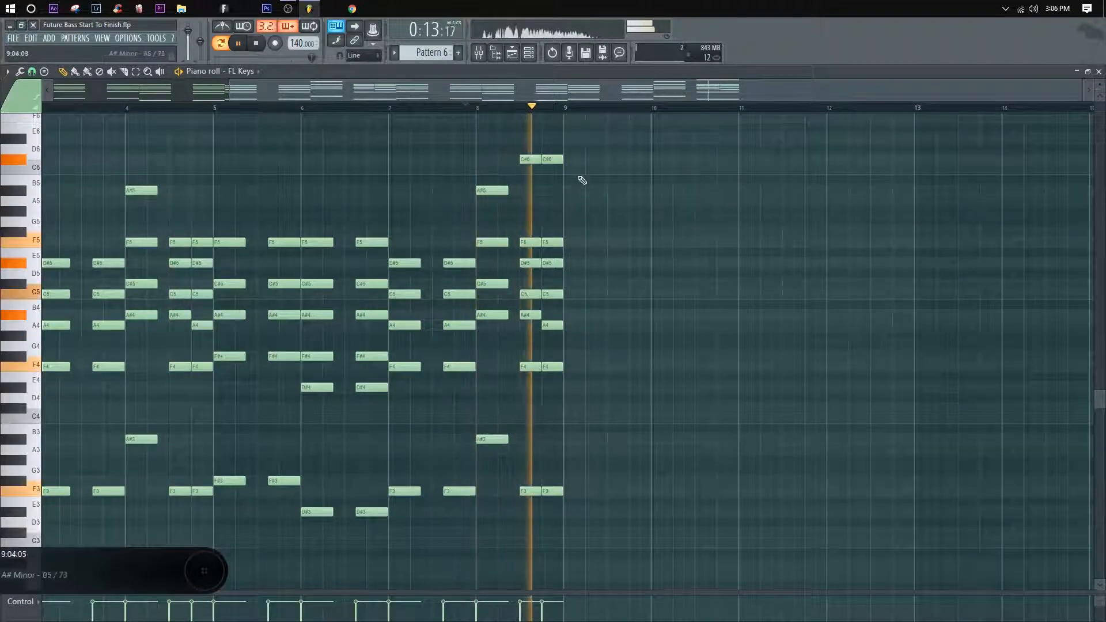
# Step: Lower bar 8's last C#6 to C6 and raise the first closing C5 in bars 4 and 8 to C#5
pyautogui.press('space')
pyautogui.press('space')
pyautogui.moveTo(554, 159); pyautogui.dragTo(555, 170)
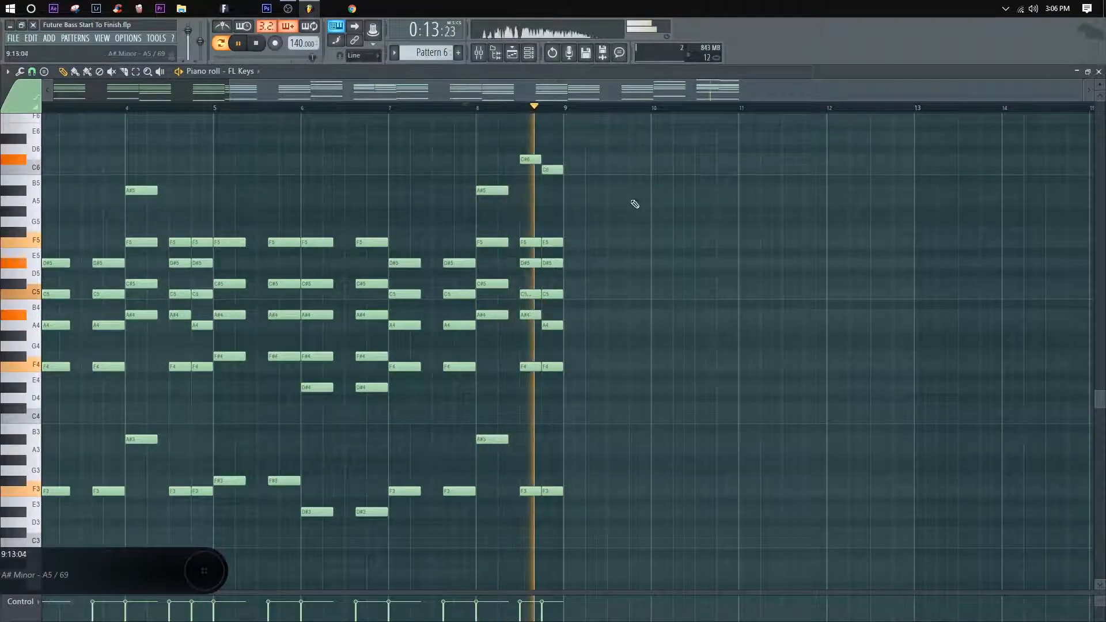
pyautogui.moveTo(532, 295); pyautogui.dragTo(532, 284)
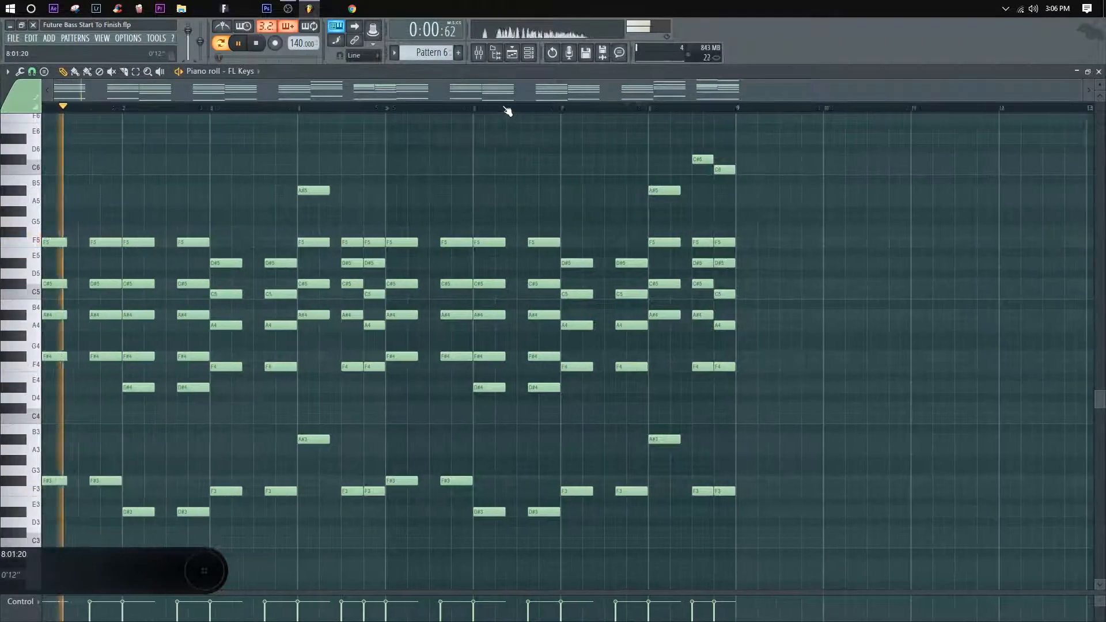
pyautogui.press('space')
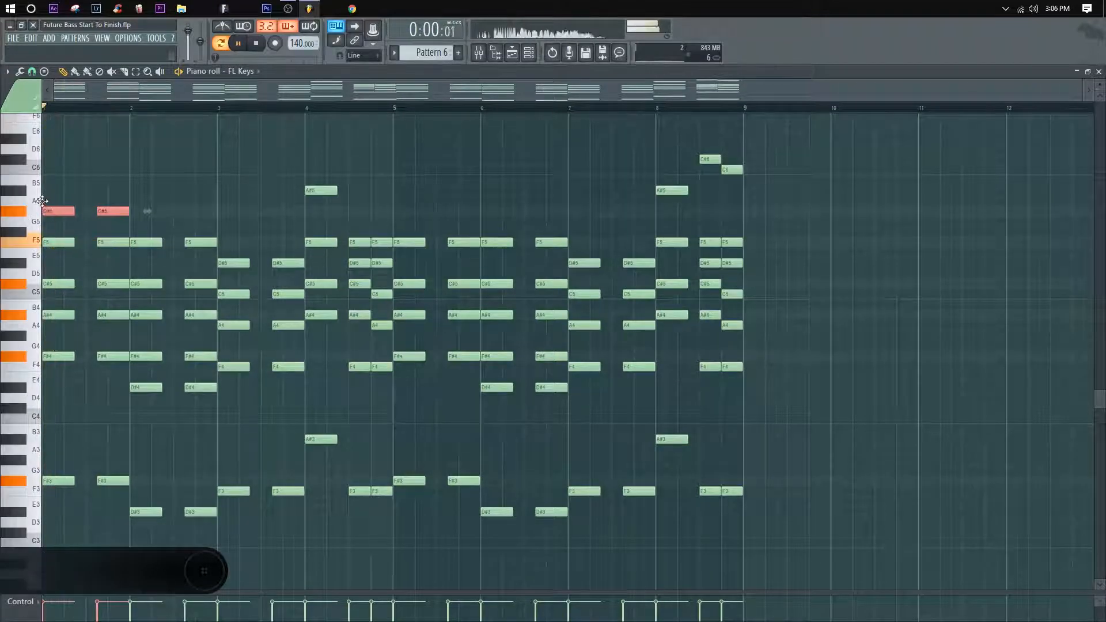
# Step: Add A#5 notes above bar 1's chords, copy bar 2's F5 pair up to A5, and replay from the start
pyautogui.moveTo(42, 201); pyautogui.dragTo(41, 193)
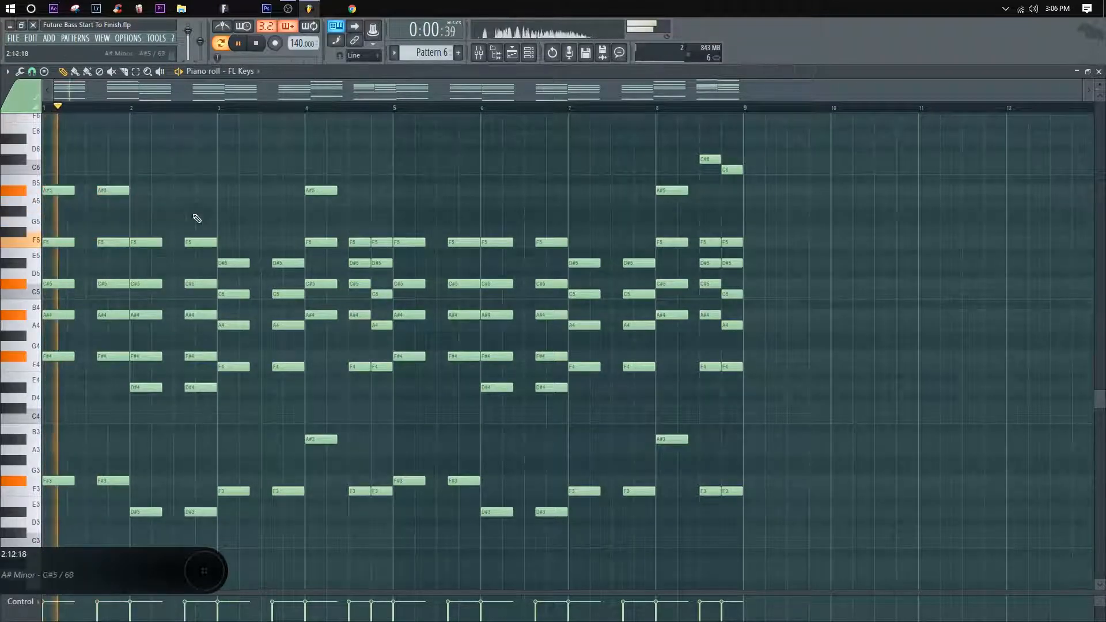
pyautogui.click(187, 244)
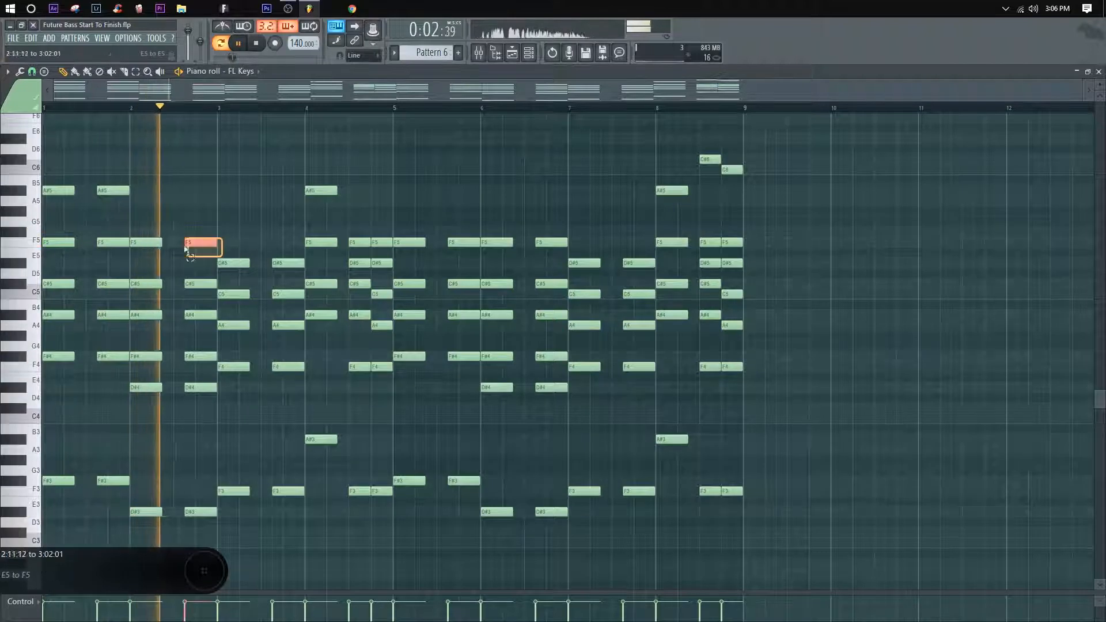
pyautogui.moveTo(185, 249); pyautogui.dragTo(139, 241)
pyautogui.moveTo(141, 243); pyautogui.dragTo(140, 190)
pyautogui.press('space')
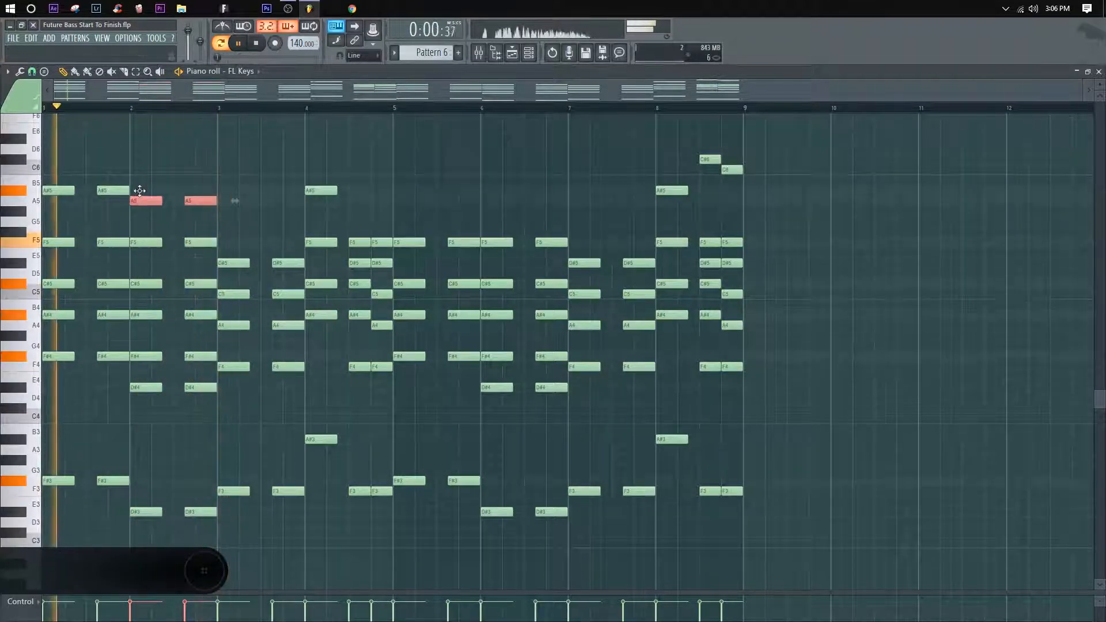
pyautogui.keyDown('ctrl'); pyautogui.click(180, 181); pyautogui.keyUp('ctrl')
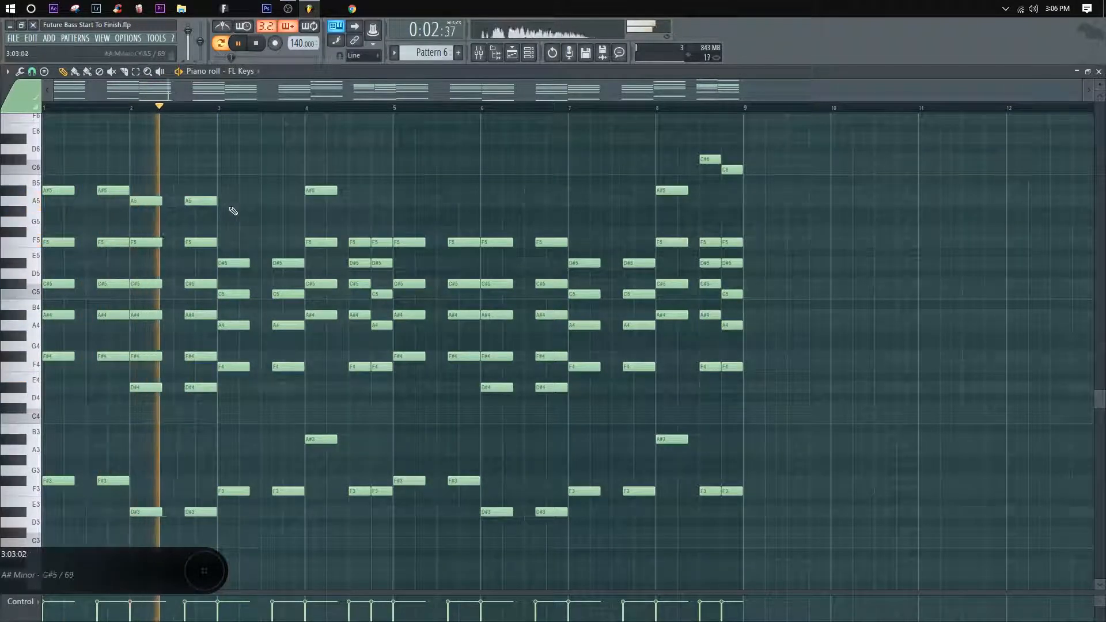
# Step: Raise bar 2's A5 pair to A#5 and replay the opening chords
pyautogui.moveTo(230, 208); pyautogui.dragTo(148, 190)
pyautogui.keyDown('ctrl'); pyautogui.click(177, 162); pyautogui.keyUp('ctrl')
pyautogui.press('space')
pyautogui.press('space')
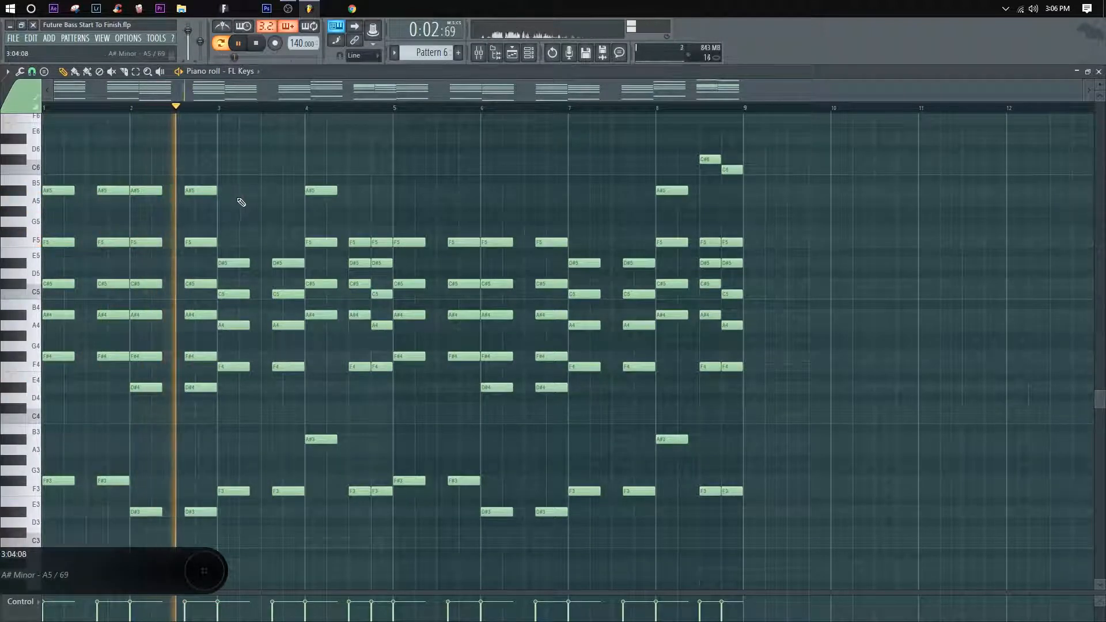
# Step: Add A5 notes above bar 3's chords and an A#5 and A5 above bar 4's closing chords, playing them back
pyautogui.moveTo(322, 263); pyautogui.dragTo(231, 273)
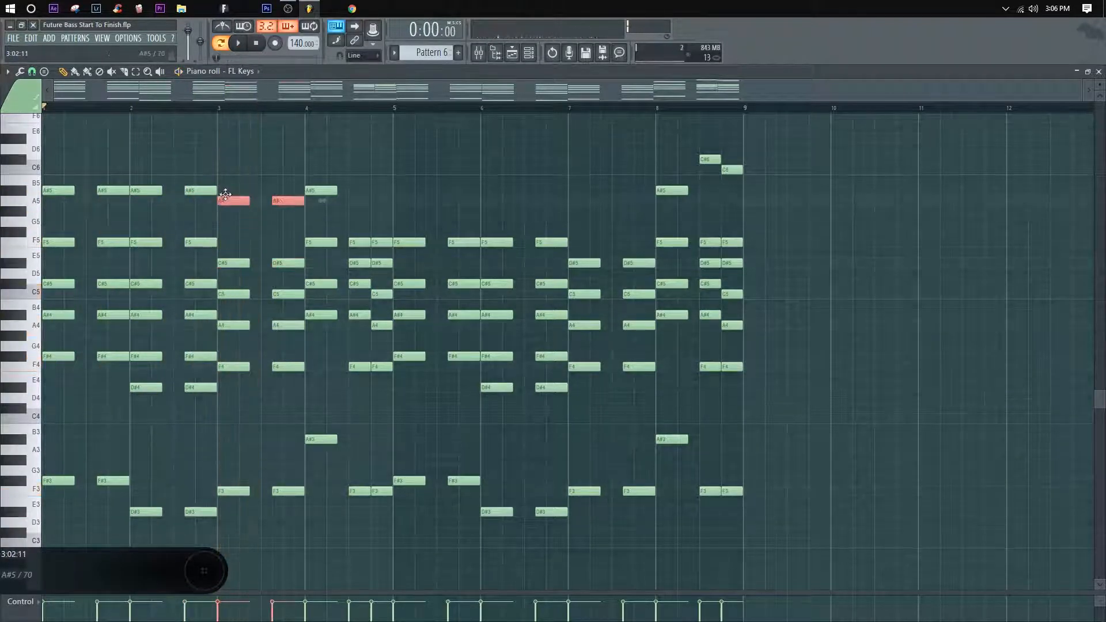
pyautogui.keyDown('ctrl'); pyautogui.click(192, 127); pyautogui.keyUp('ctrl')
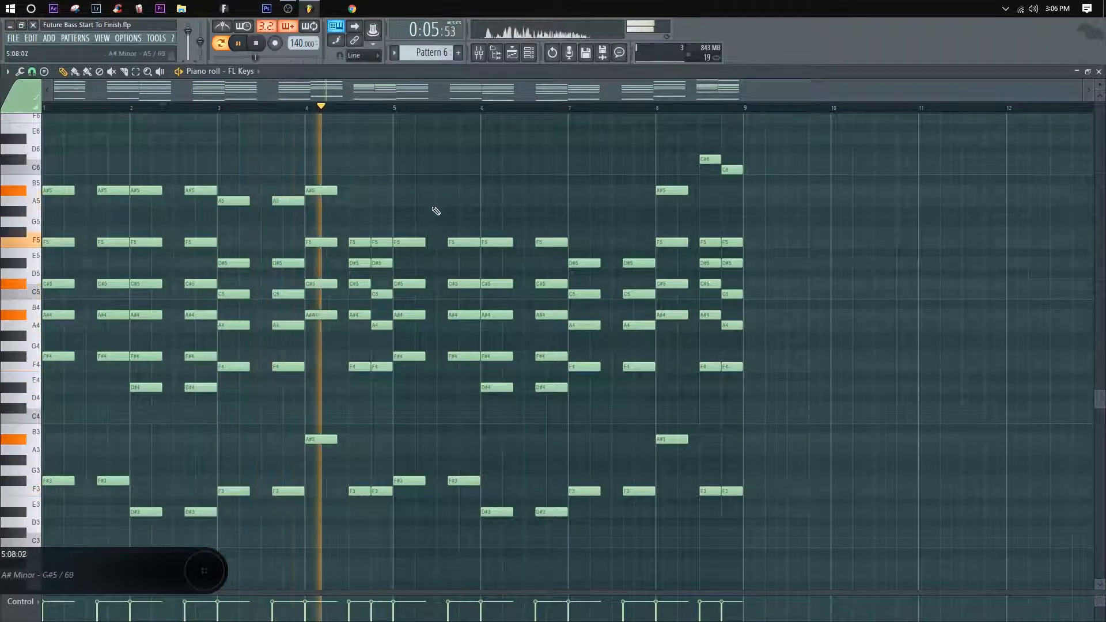
pyautogui.moveTo(384, 251); pyautogui.dragTo(409, 201)
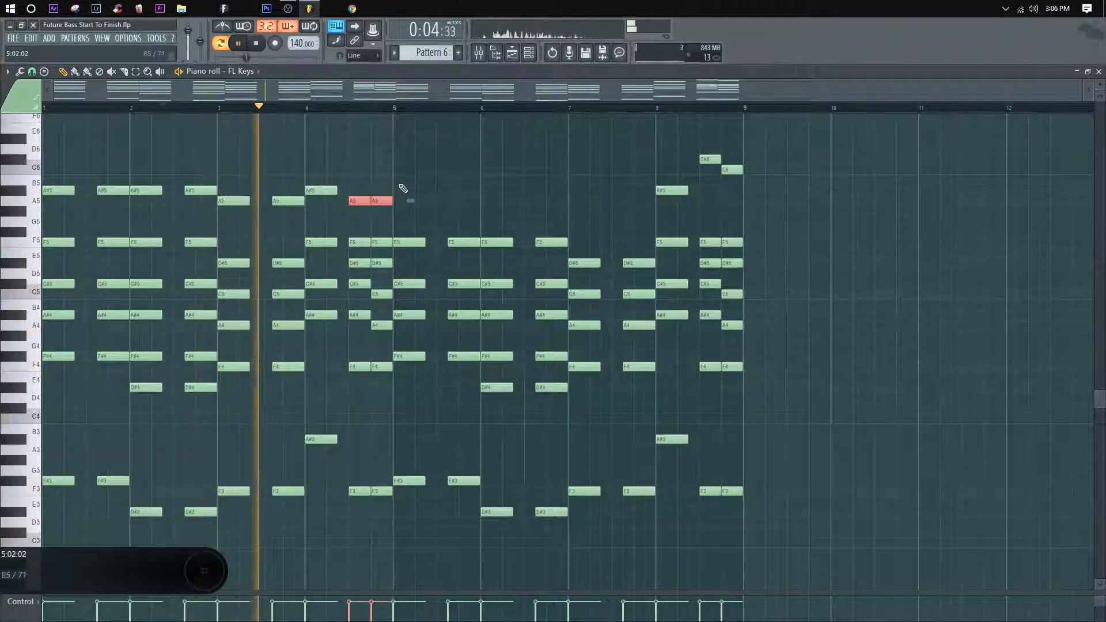
pyautogui.click(416, 217)
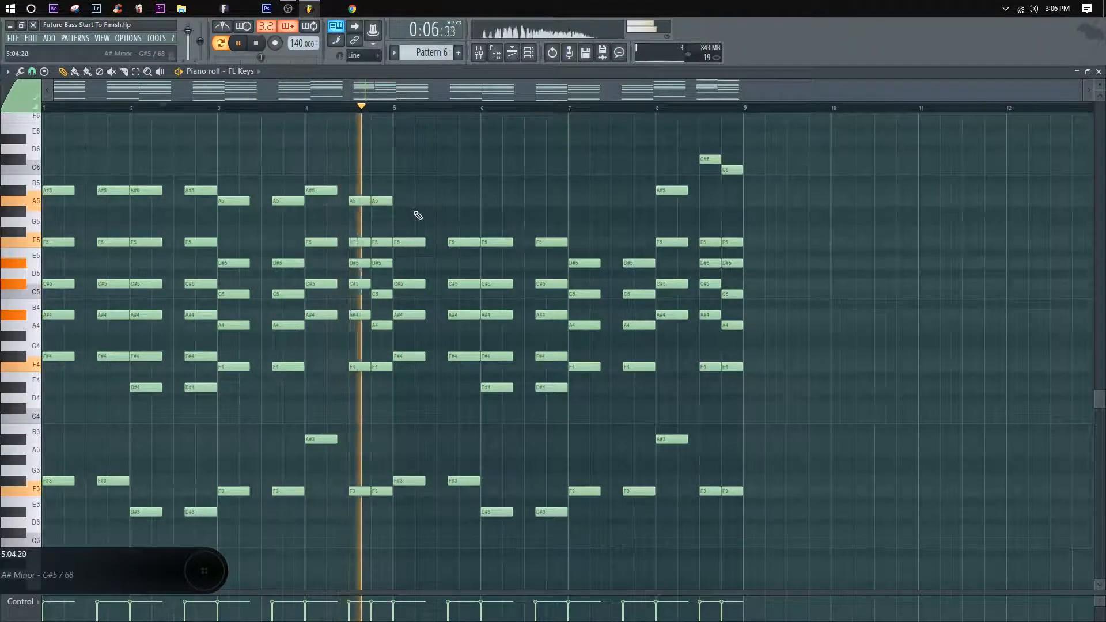
pyautogui.press('space')
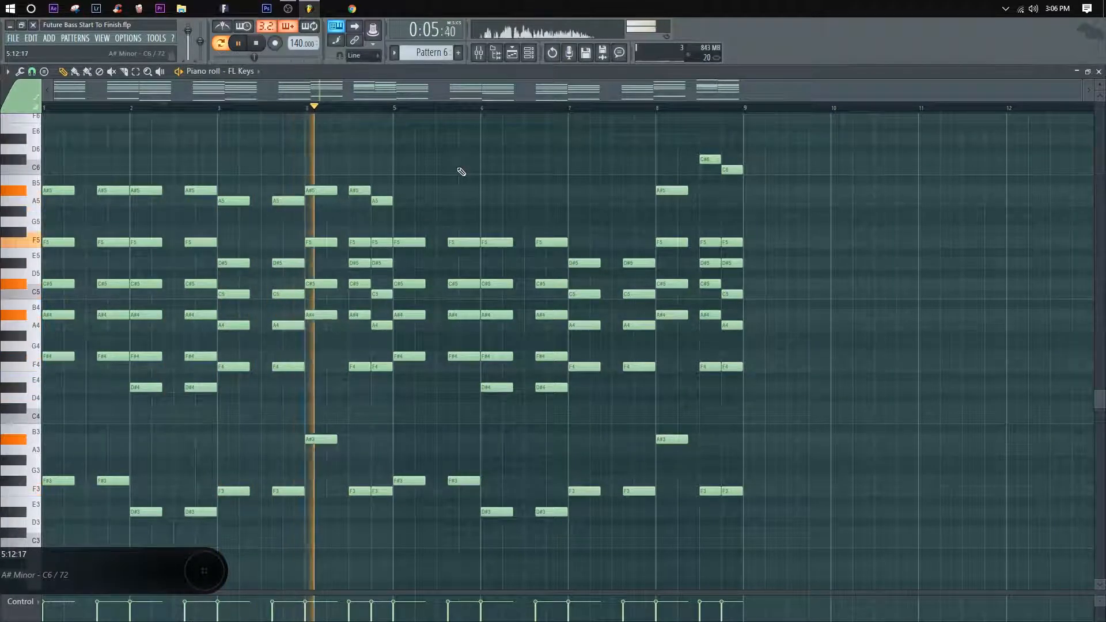
pyautogui.press('space')
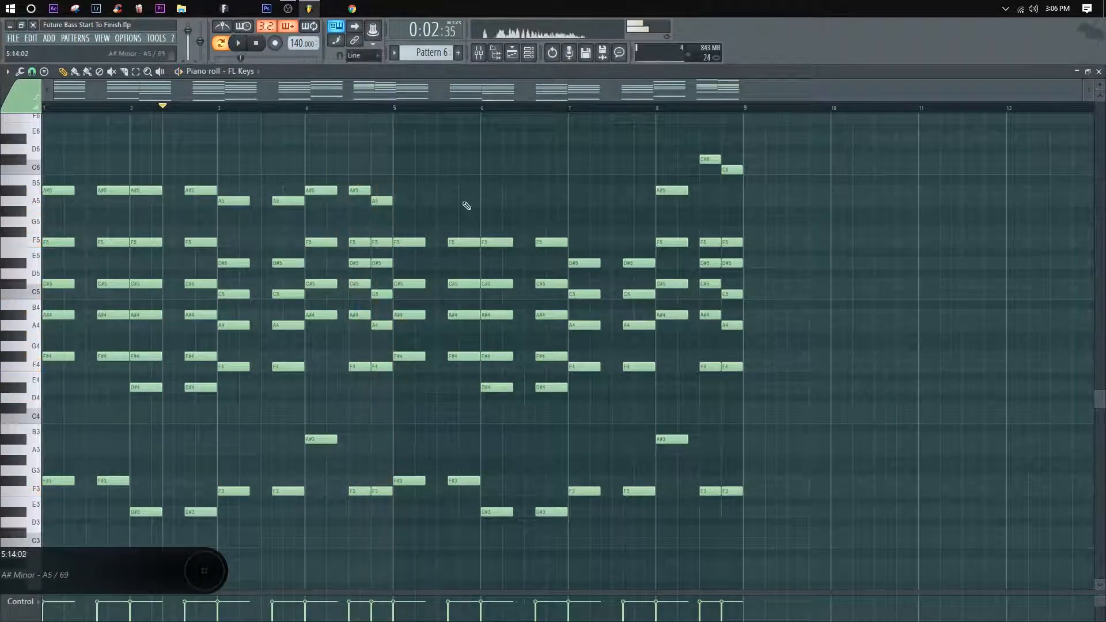
# Step: Copy the top A#5 and A5 notes of bars 1–3 onto the matching chords in bars 5–7
pyautogui.moveTo(156, 214); pyautogui.dragTo(48, 191)
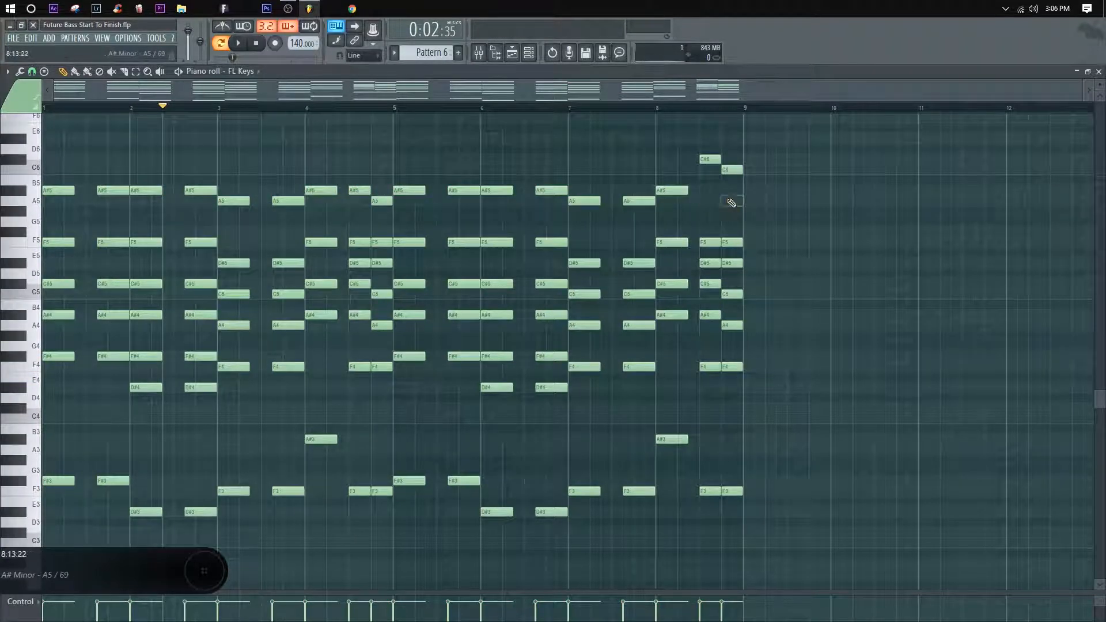
# Step: Review the chord voicings across all eight bars, from the low bass notes to bar 8's high closing notes
pyautogui.scroll(-1, 349, 346)
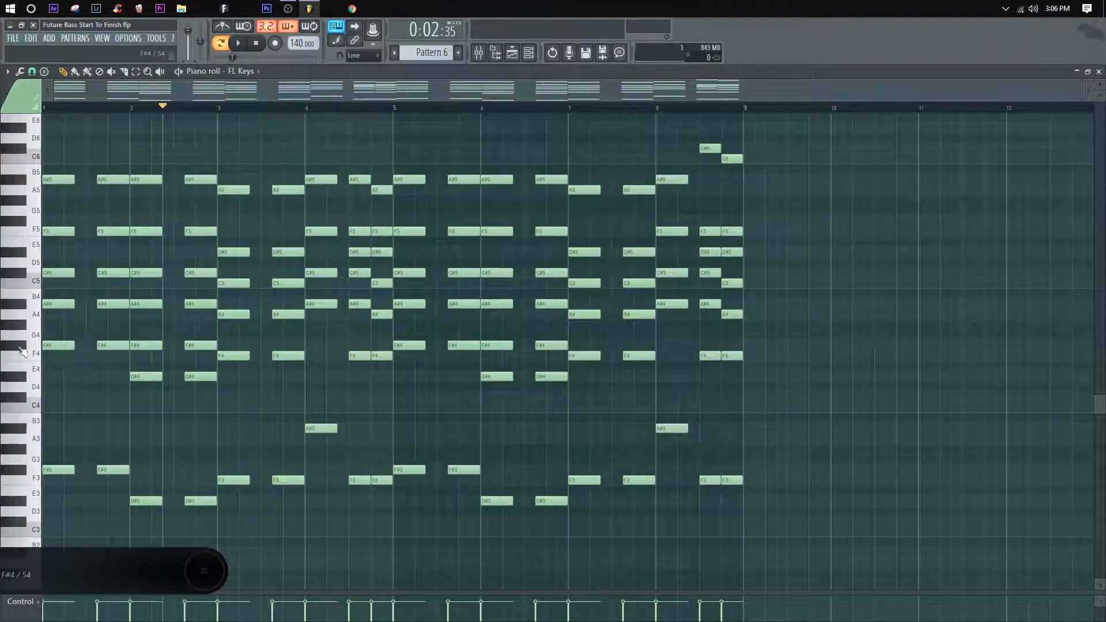
pyautogui.scroll(3, 56, 109)
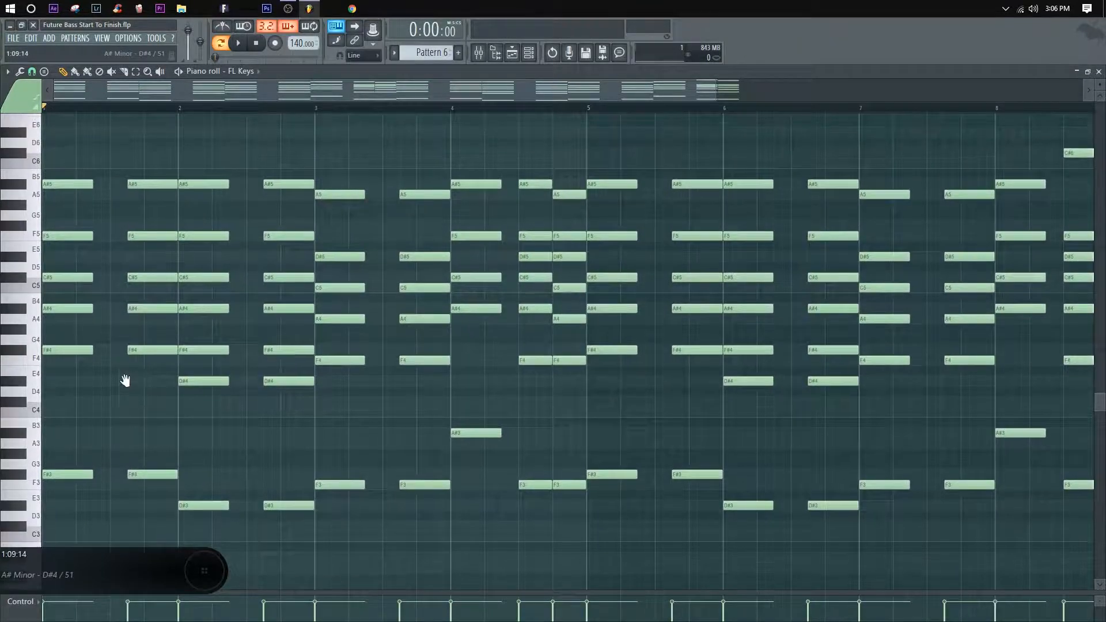
pyautogui.scroll(-2, 123, 378)
pyautogui.scroll(5, 336, 237)
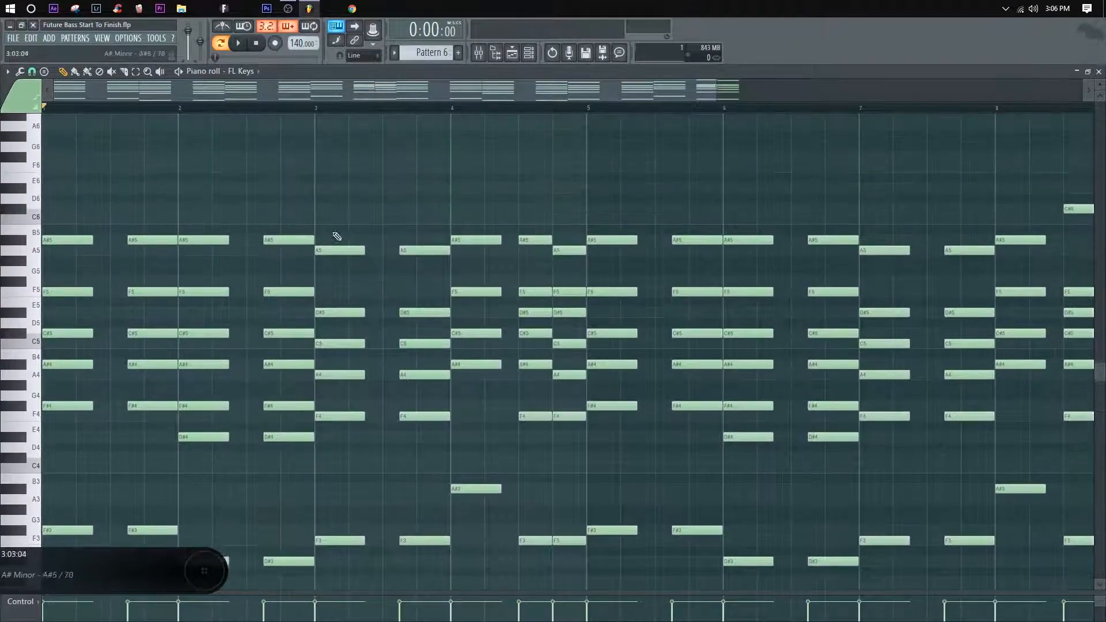
pyautogui.scroll(-2, 301, 109)
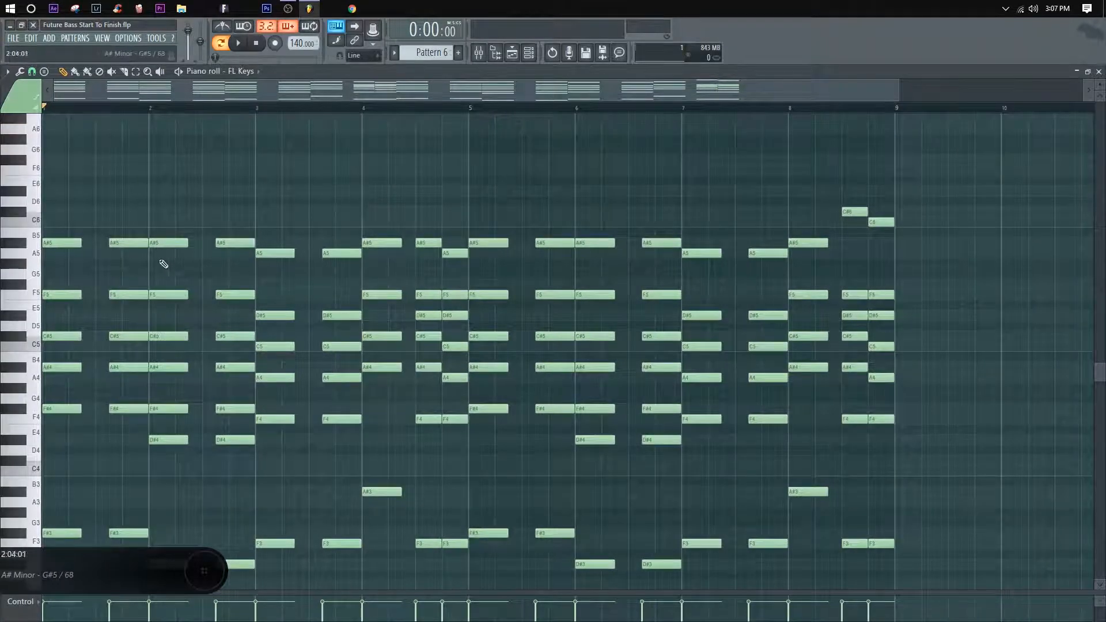
pyautogui.scroll(-4, 390, 296)
pyautogui.scroll(1, 168, 214)
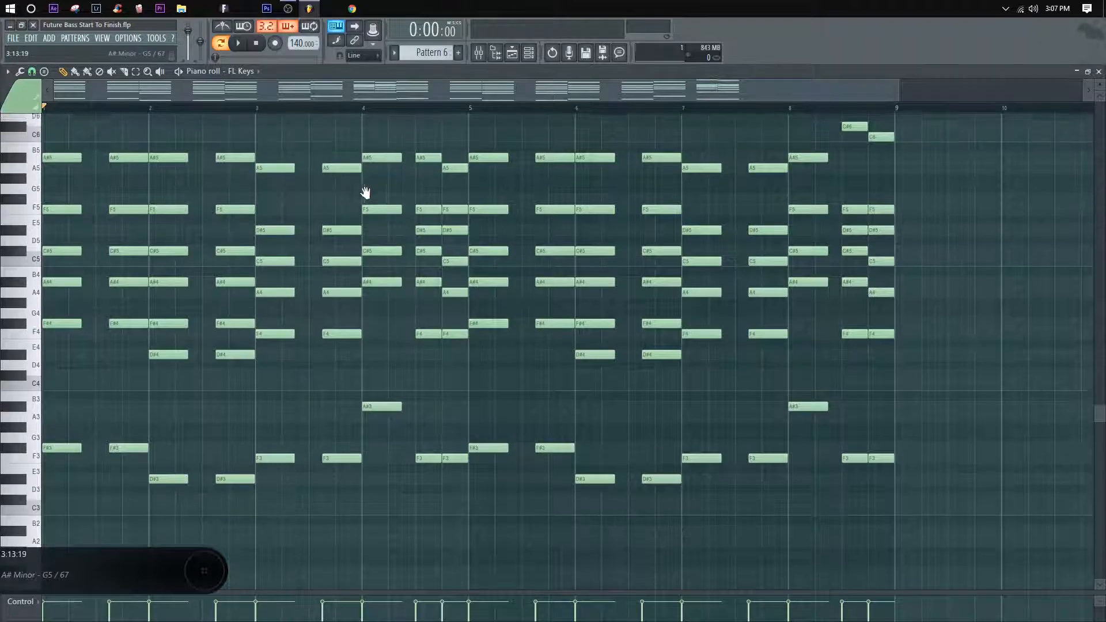
pyautogui.scroll(2, 375, 193)
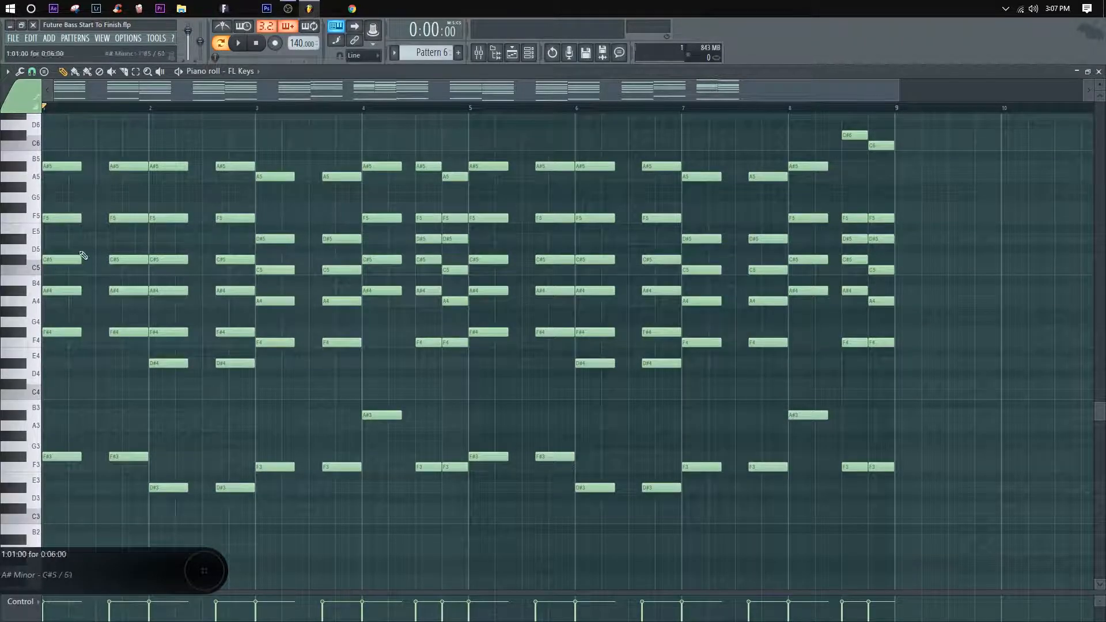
pyautogui.moveTo(456, 176); pyautogui.dragTo(639, 156)
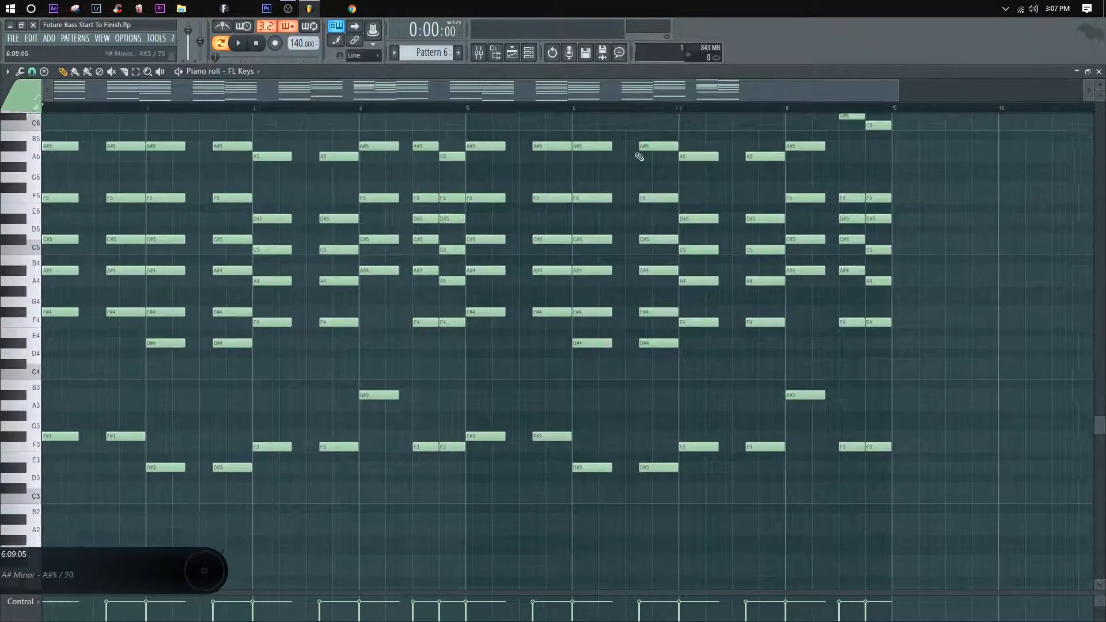
pyautogui.moveTo(644, 219); pyautogui.dragTo(647, 227)
pyautogui.moveTo(683, 120); pyautogui.dragTo(435, 173)
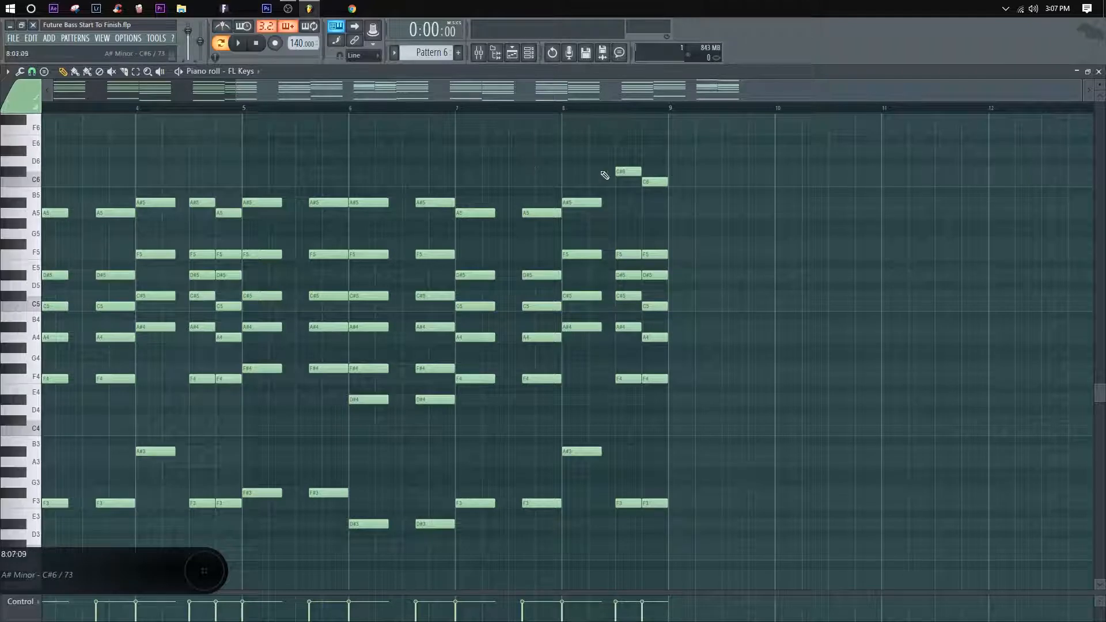
pyautogui.moveTo(267, 166); pyautogui.dragTo(651, 131)
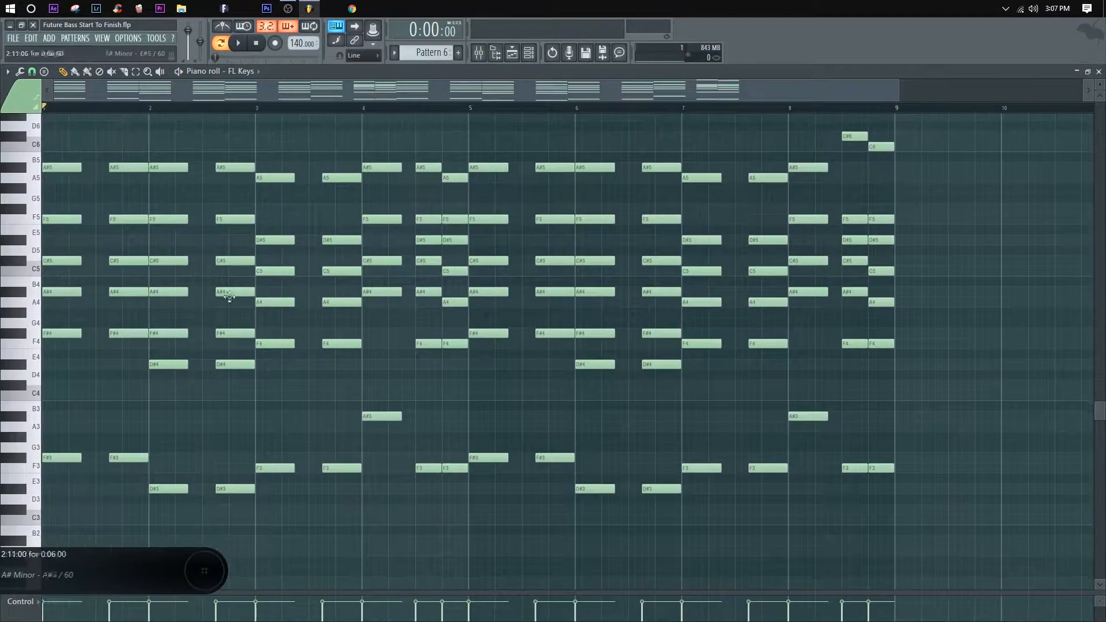
# Step: Audition the individual chord notes between D#4 and C5 on the piano roll keyboard
pyautogui.scroll(1, 256, 287)
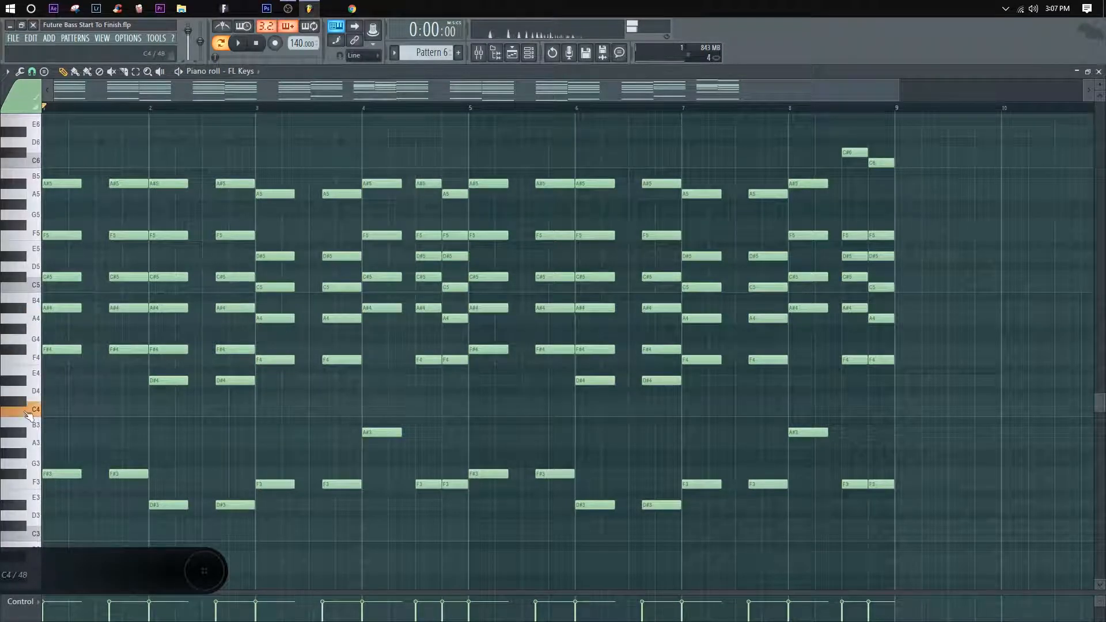
pyautogui.click(22, 352)
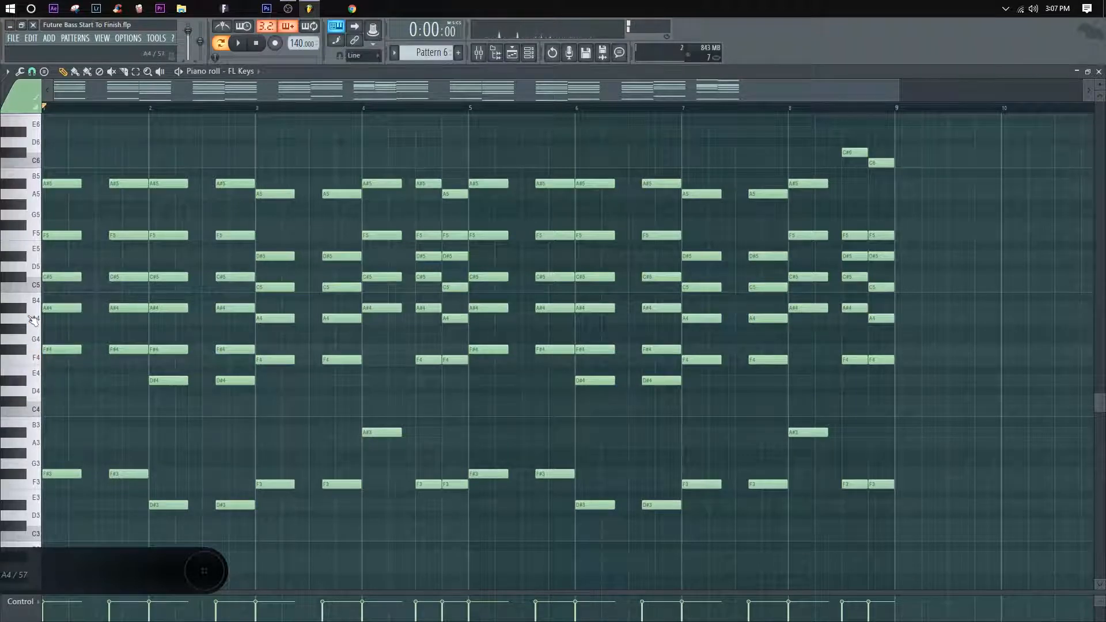
pyautogui.click(23, 307)
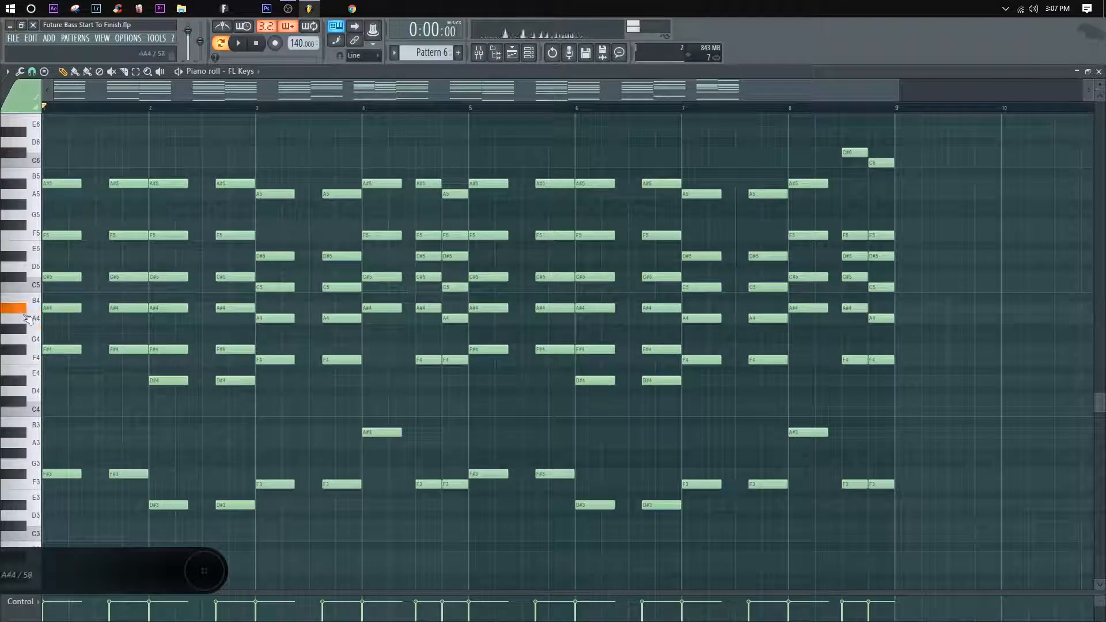
pyautogui.click(26, 284)
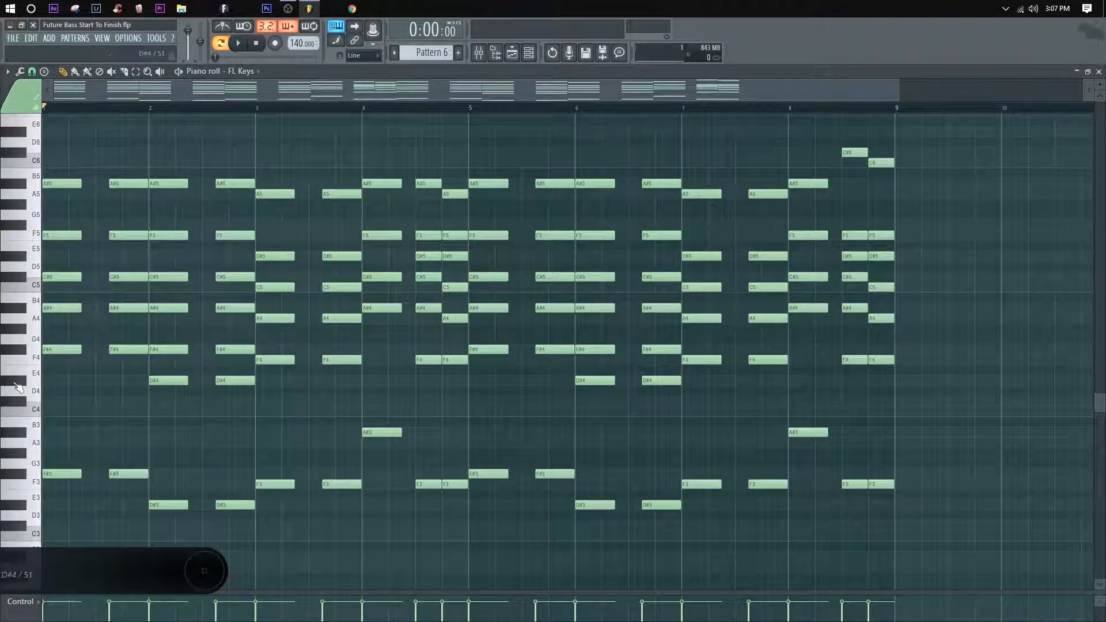
pyautogui.click(25, 362)
pyautogui.click(22, 381)
pyautogui.click(26, 361)
pyautogui.click(26, 382)
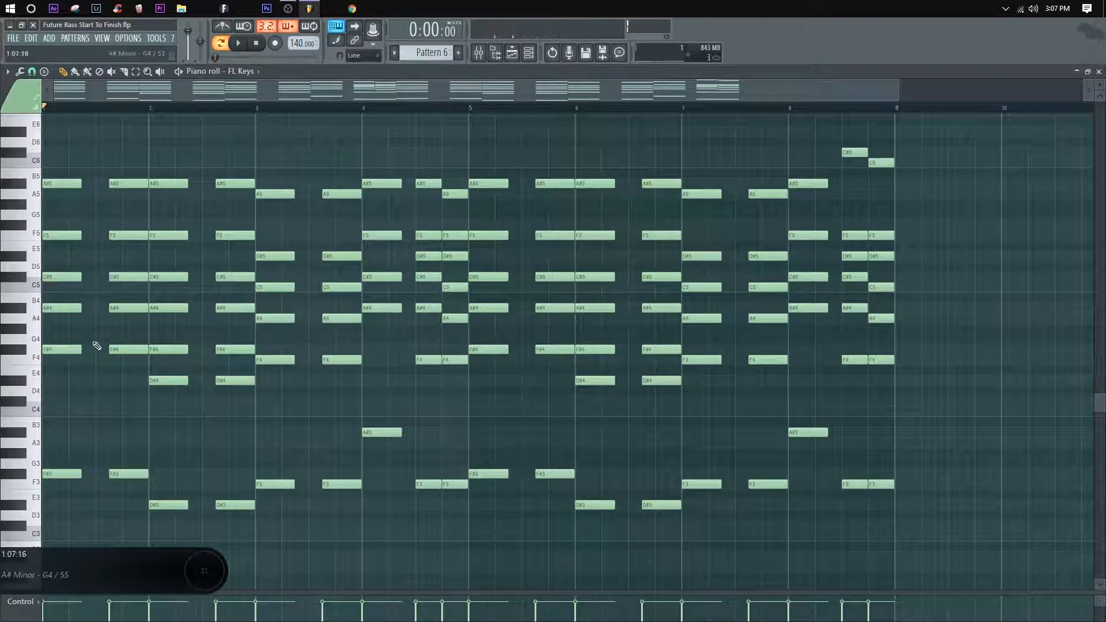
pyautogui.scroll(1, 311, 167)
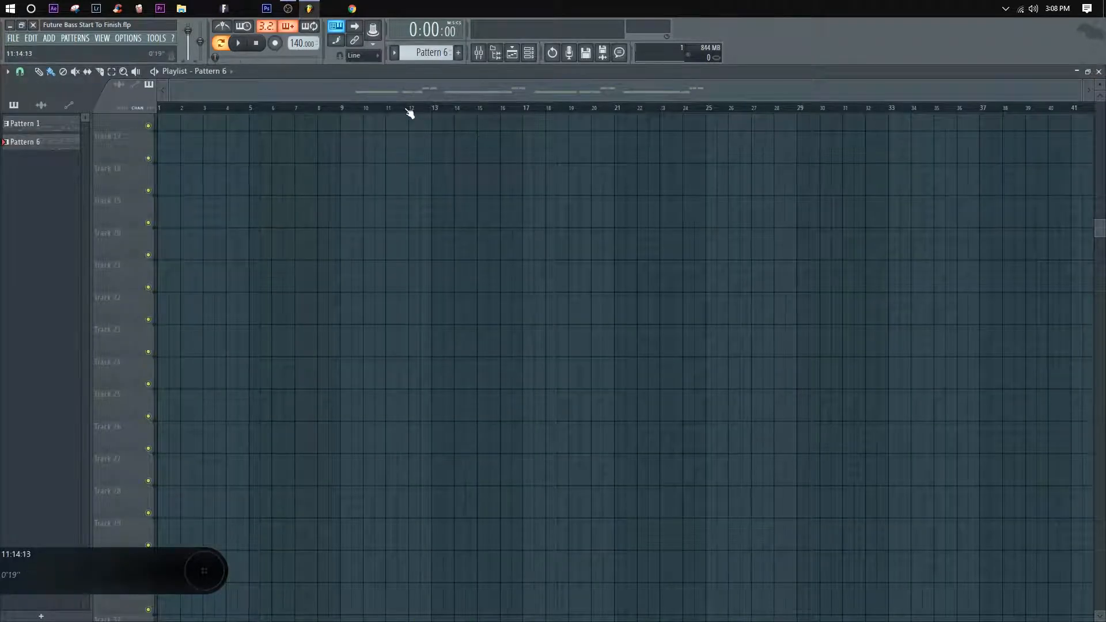
# Step: Place a Pattern 6 clip on playlist Track 18 at bar 18 and mark out bars 1 to 16 on the timeline
pyautogui.click(548, 169)
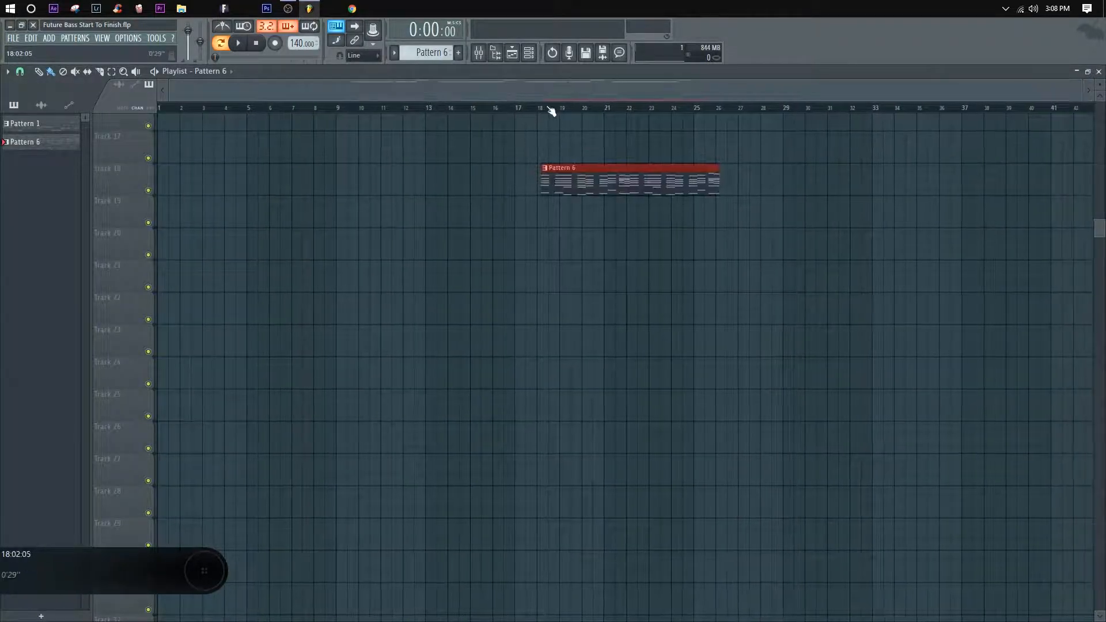
pyautogui.moveTo(161, 107); pyautogui.dragTo(508, 115)
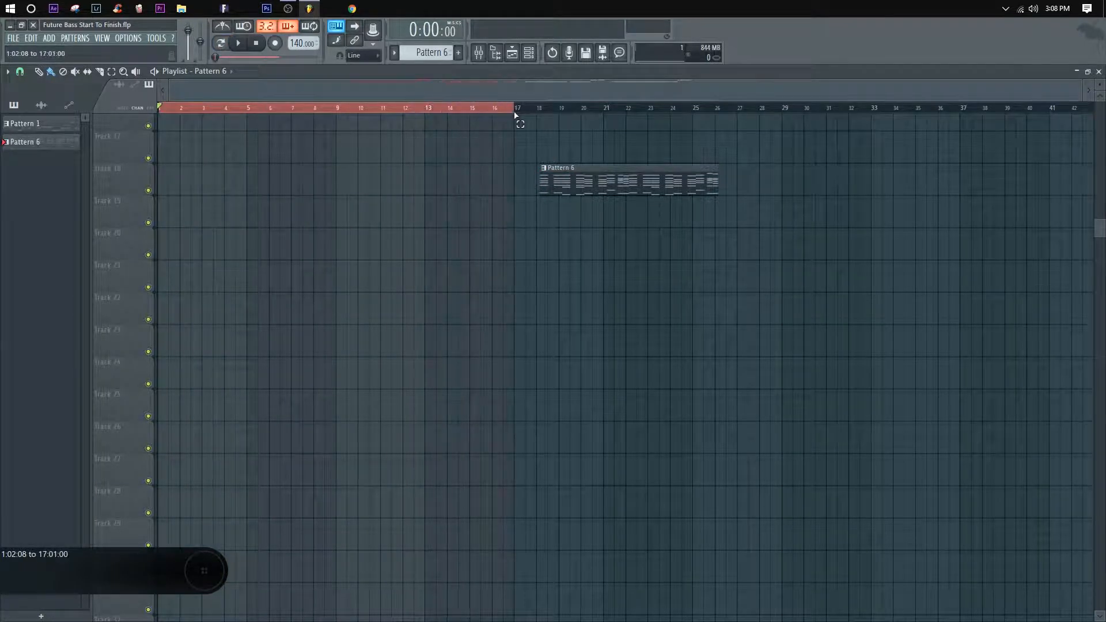
pyautogui.press('space')
pyautogui.click(230, 111)
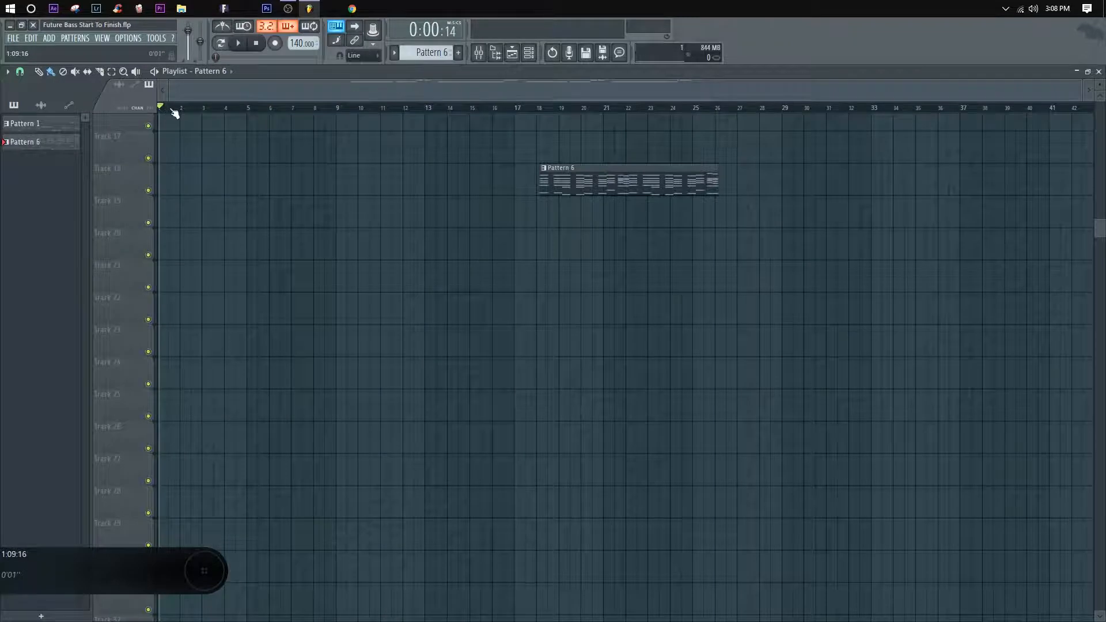
# Step: Add a time marker named INTRO and shift it to the start of bar 1
pyautogui.click(7, 71)
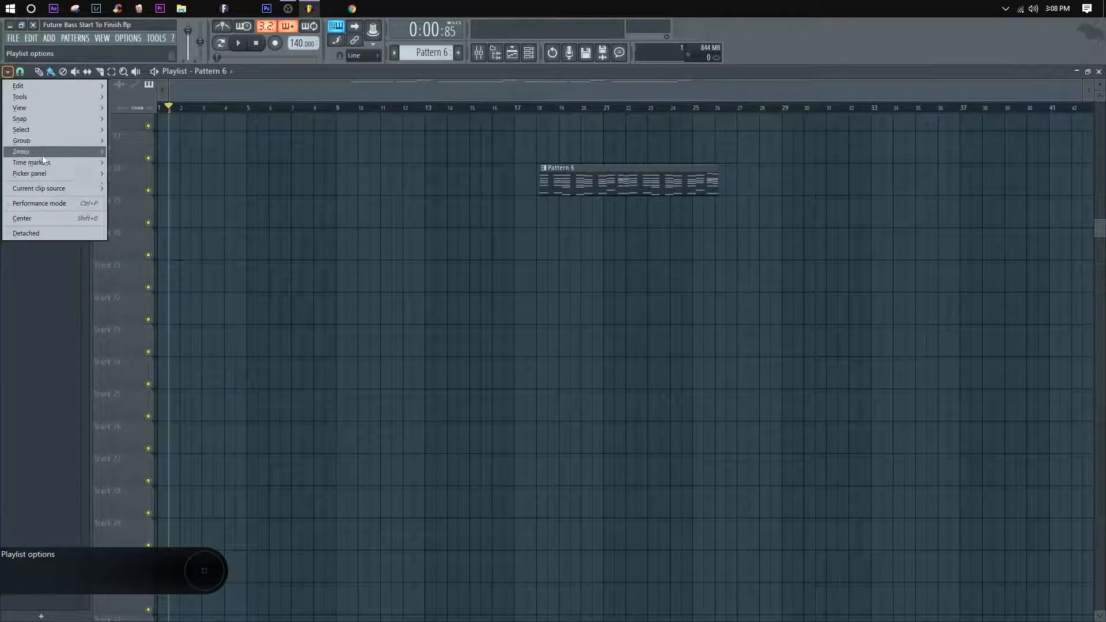
pyautogui.moveTo(86, 162)
pyautogui.click(147, 163)
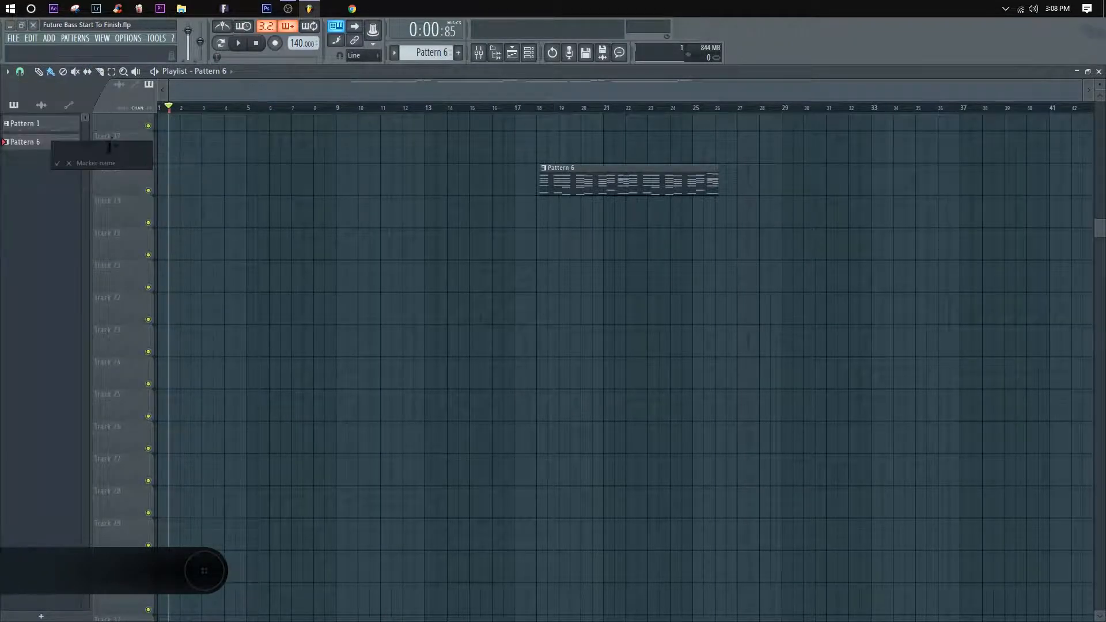
pyautogui.write('IINTRO')
pyautogui.press('Return')
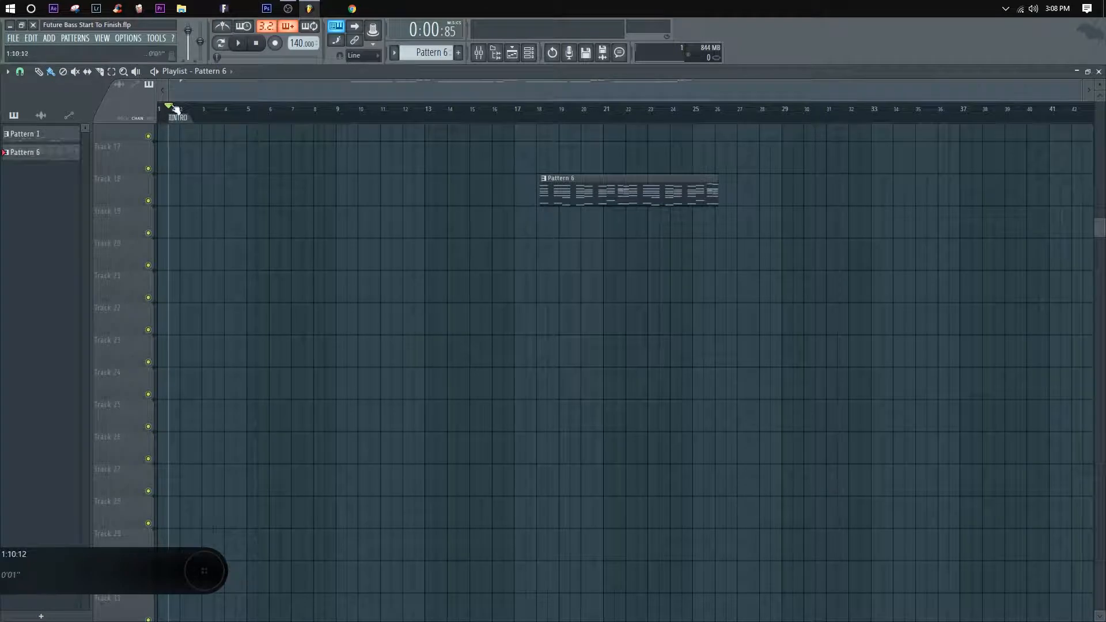
pyautogui.moveTo(170, 105)
pyautogui.mouseDown()
pyautogui.moveTo(153, 109)
pyautogui.moveTo(159, 121)
pyautogui.mouseUp()
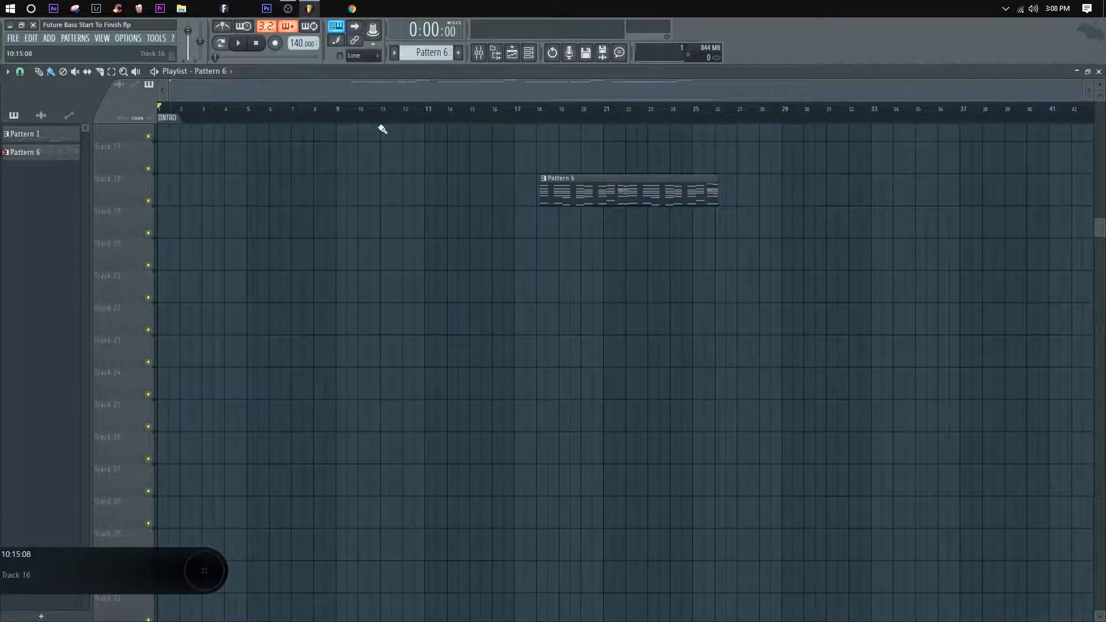
# Step: Try to add a time marker named "1st breakdown" at bar 17
pyautogui.moveTo(236, 110); pyautogui.dragTo(519, 127)
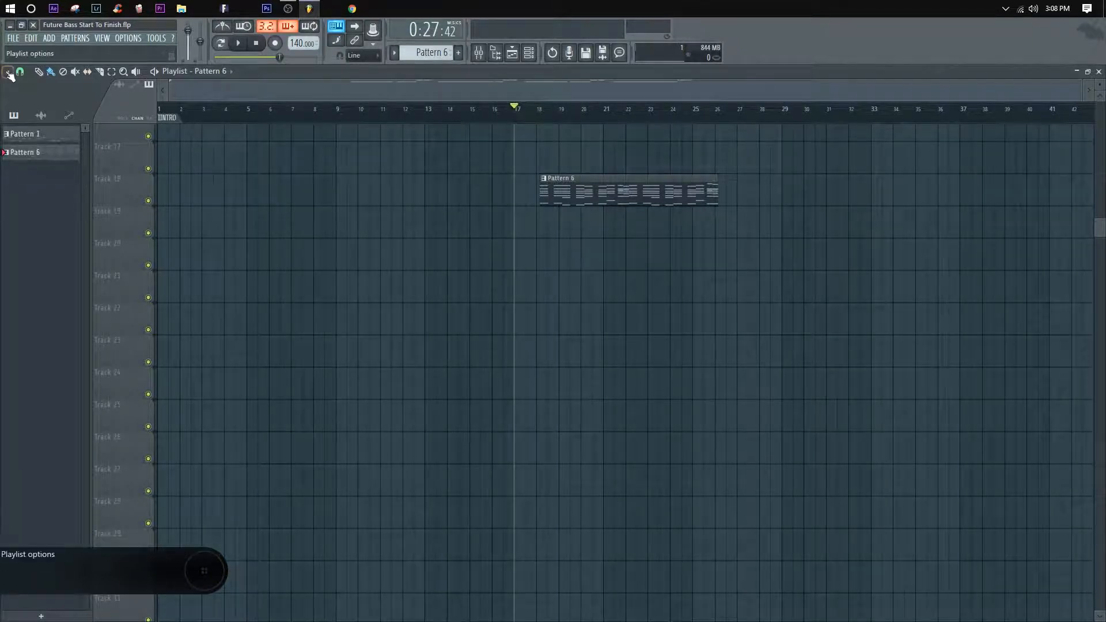
pyautogui.click(9, 72)
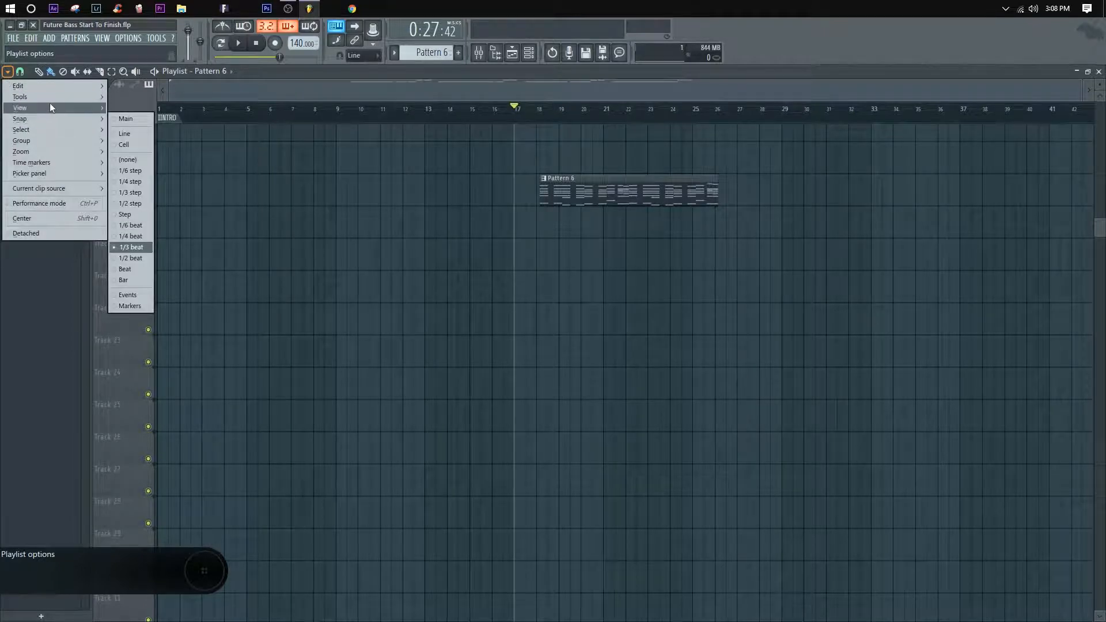
pyautogui.moveTo(55, 88)
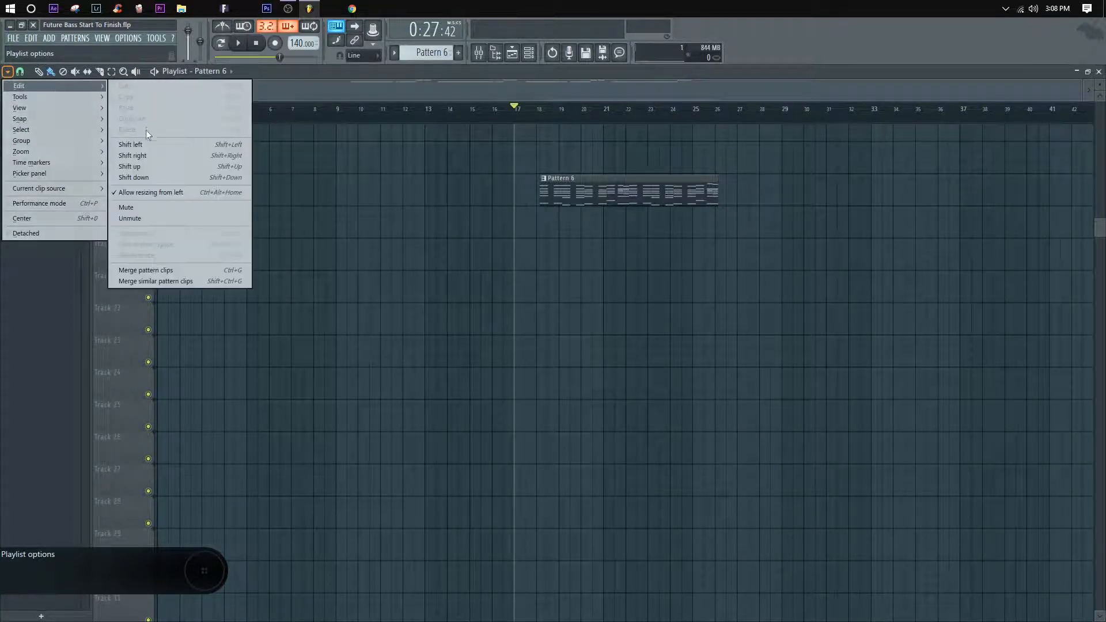
pyautogui.moveTo(60, 161)
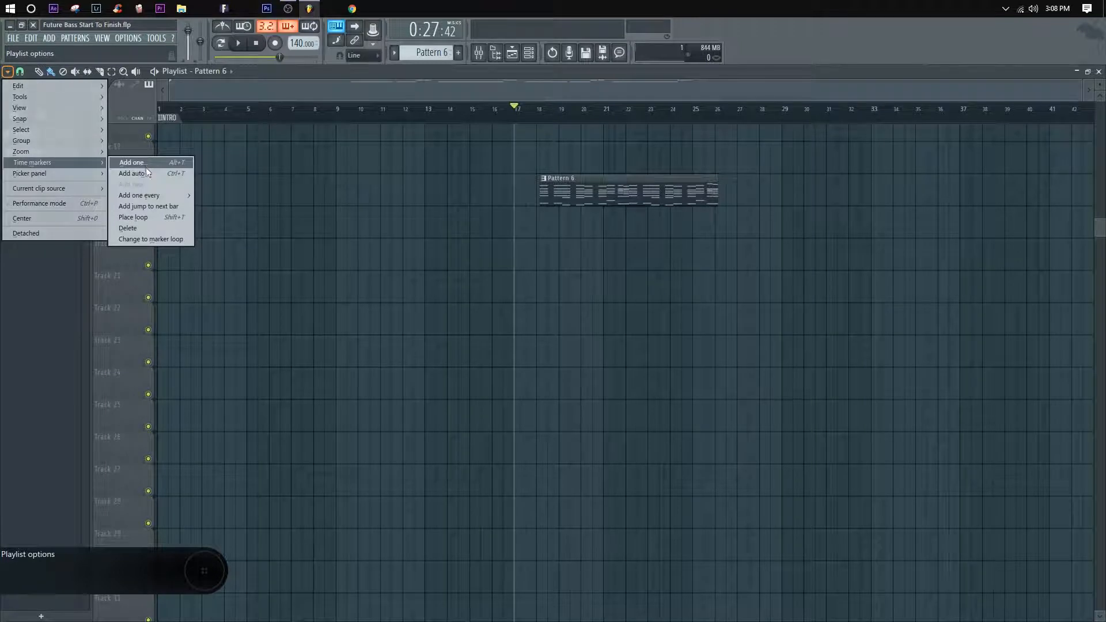
pyautogui.moveTo(157, 197)
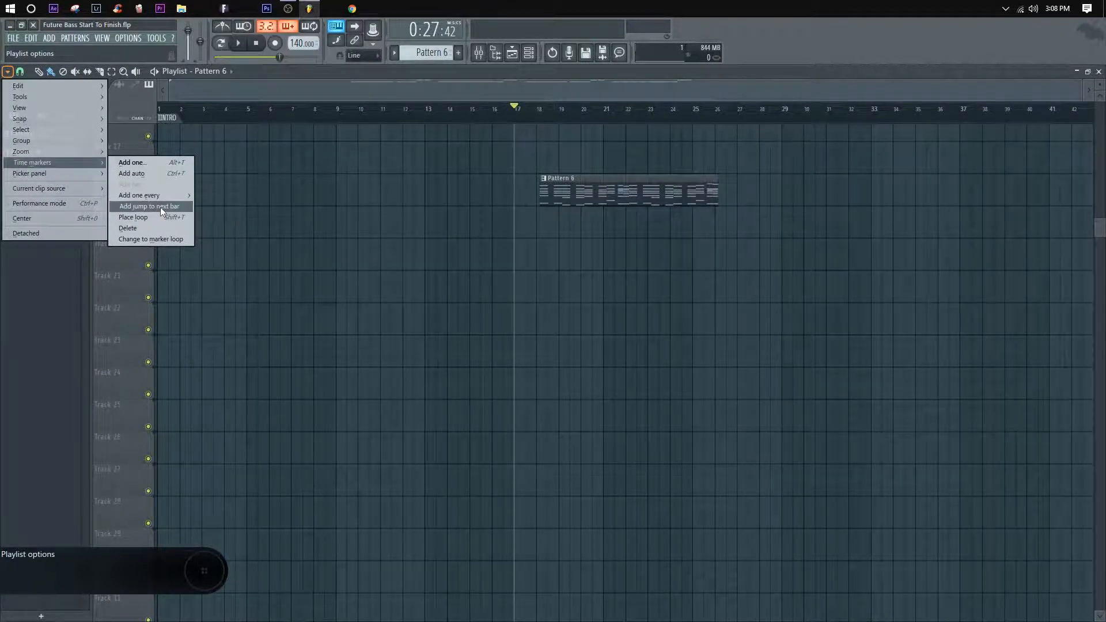
pyautogui.click(143, 161)
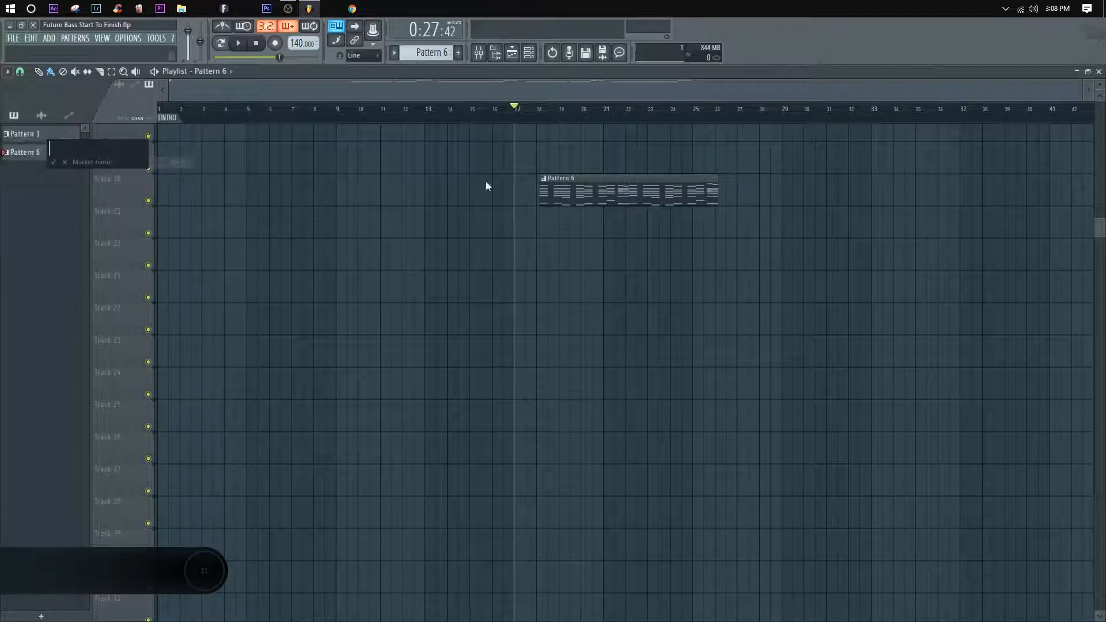
pyautogui.write('break')
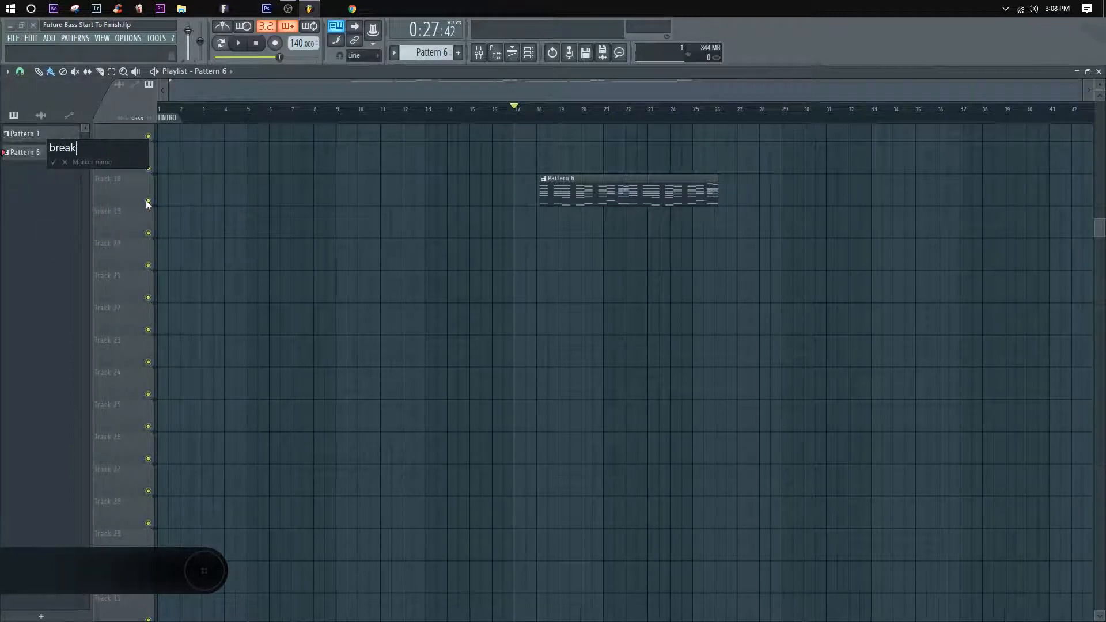
pyautogui.press('BackSpace')
pyautogui.press('BackSpace')
pyautogui.press('BackSpace')
pyautogui.press('BackSpace')
pyautogui.press('BackSpace')
pyautogui.write('1st brea')
pyautogui.press('BackSpace')
pyautogui.press('Return')
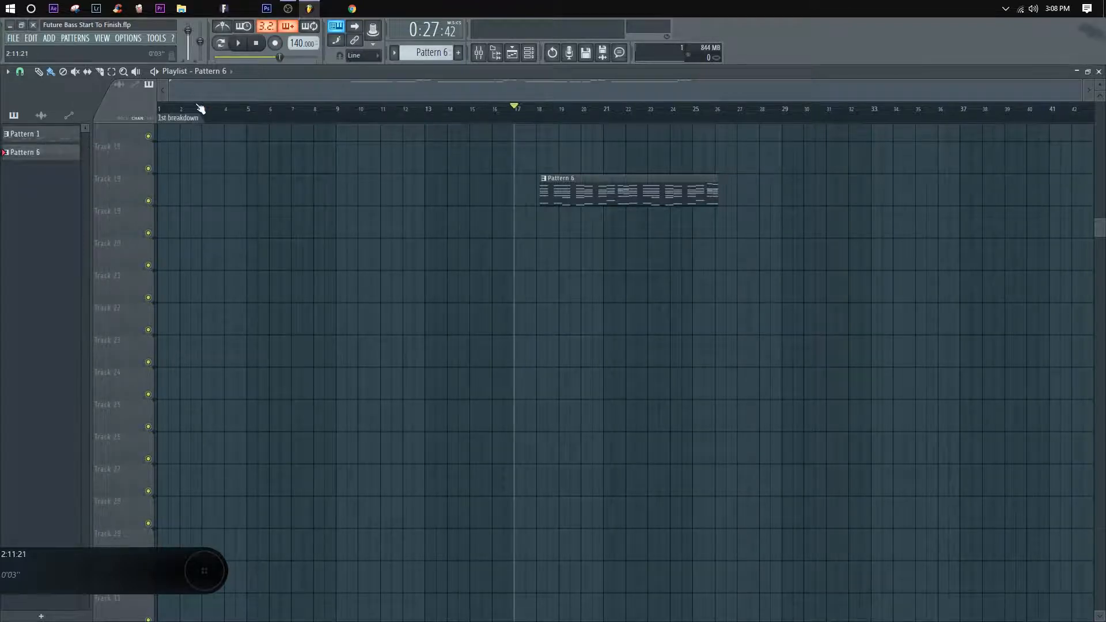
# Step: Place the playhead at bar 17 and add a time marker there named "1st Breakdown"
pyautogui.click(210, 122)
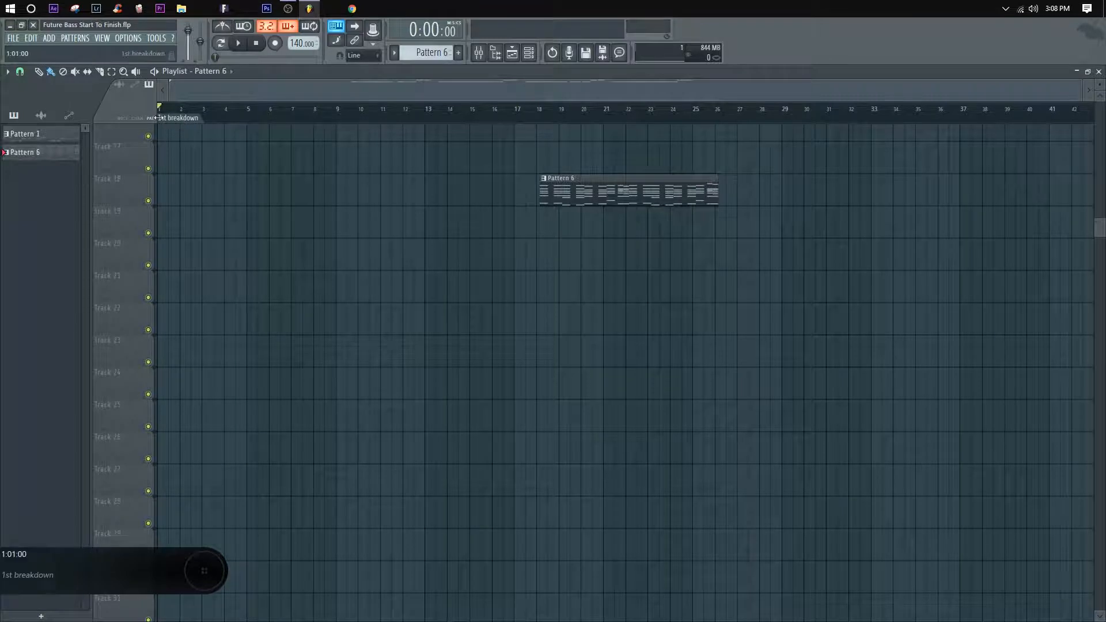
pyautogui.moveTo(453, 111); pyautogui.dragTo(517, 119)
pyautogui.rightClick(517, 119)
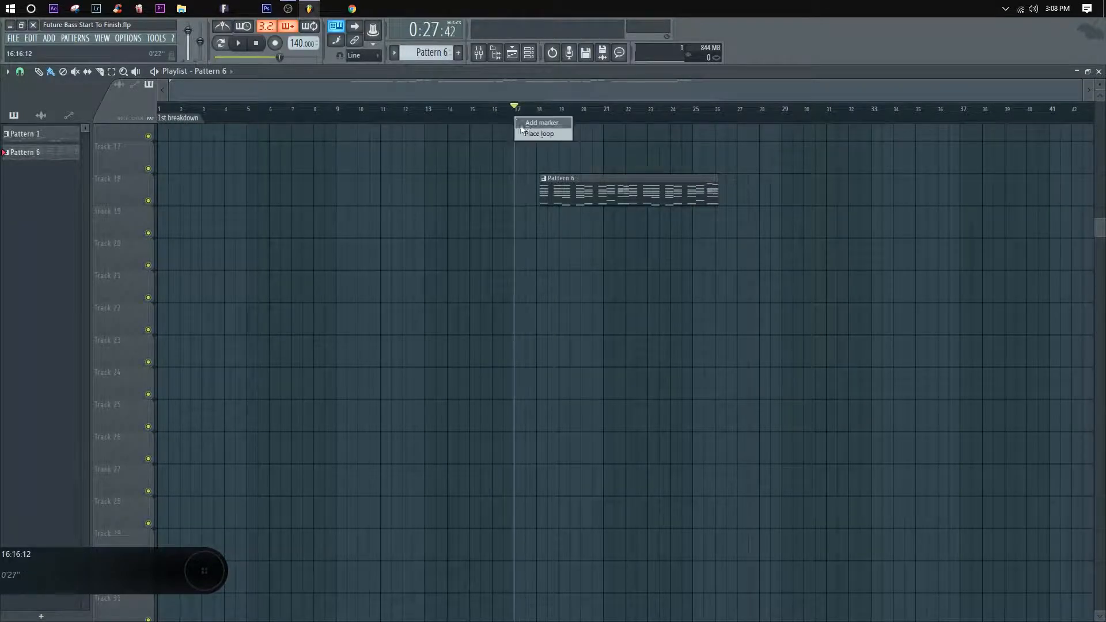
pyautogui.click(535, 124)
pyautogui.write('F1')
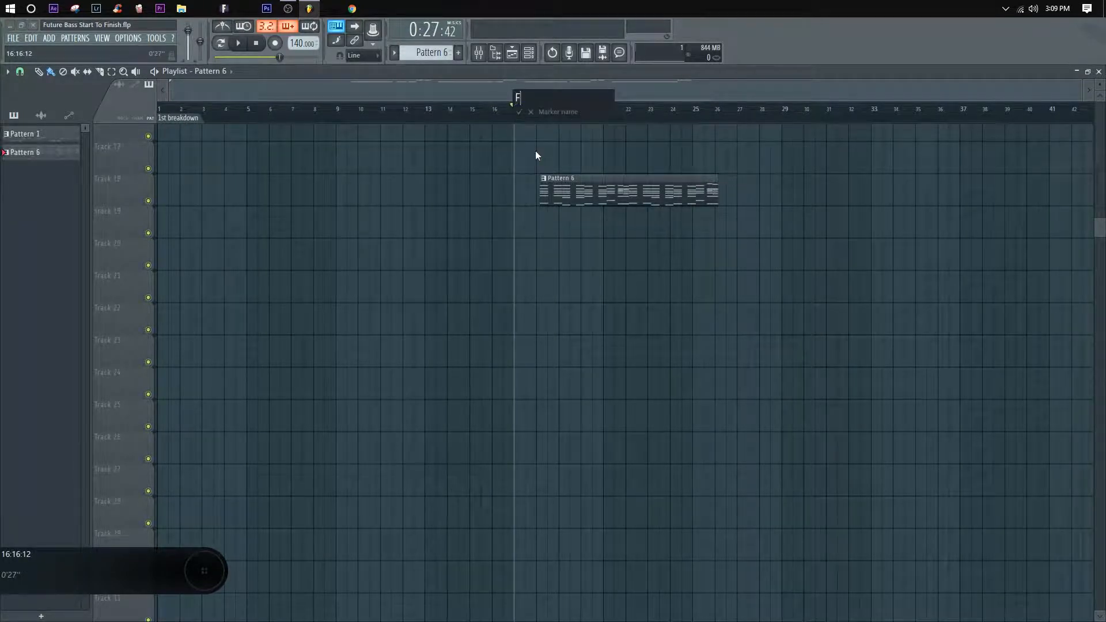
pyautogui.press('BackSpace')
pyautogui.press('BackSpace')
pyautogui.write('1st Breakdown')
pyautogui.press('Return')
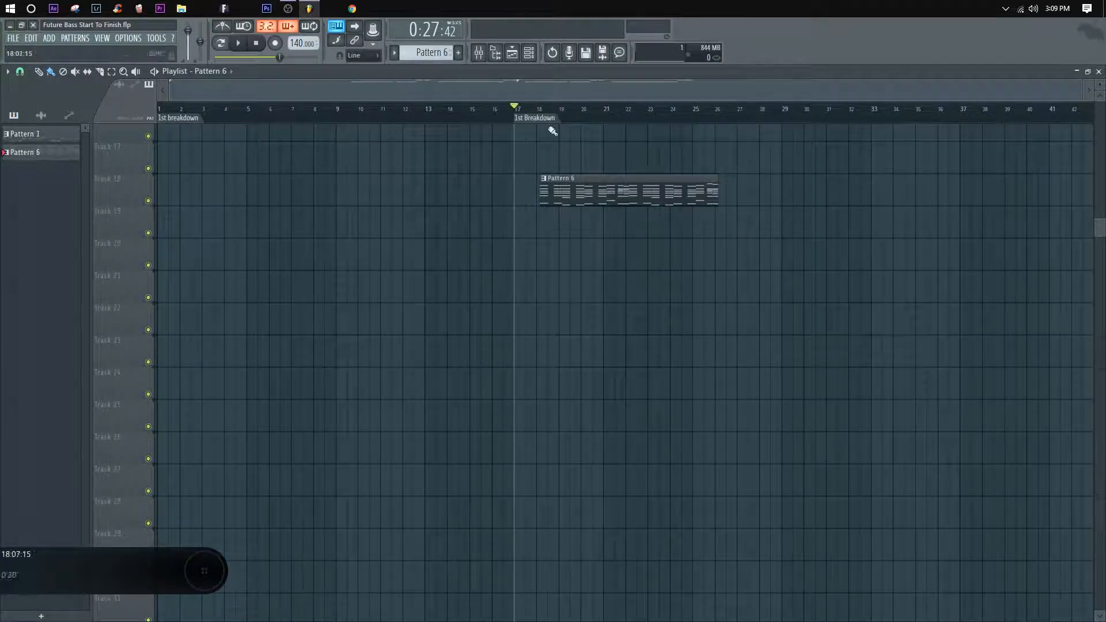
# Step: Arrange two Pattern 6 clips back to back on Track 18, starting at bars 21 and 29
pyautogui.moveTo(608, 195); pyautogui.dragTo(859, 195)
pyautogui.moveTo(605, 110)
pyautogui.mouseDown()
pyautogui.moveTo(531, 109)
pyautogui.moveTo(607, 114)
pyautogui.moveTo(644, 92)
pyautogui.moveTo(762, 91)
pyautogui.mouseUp()
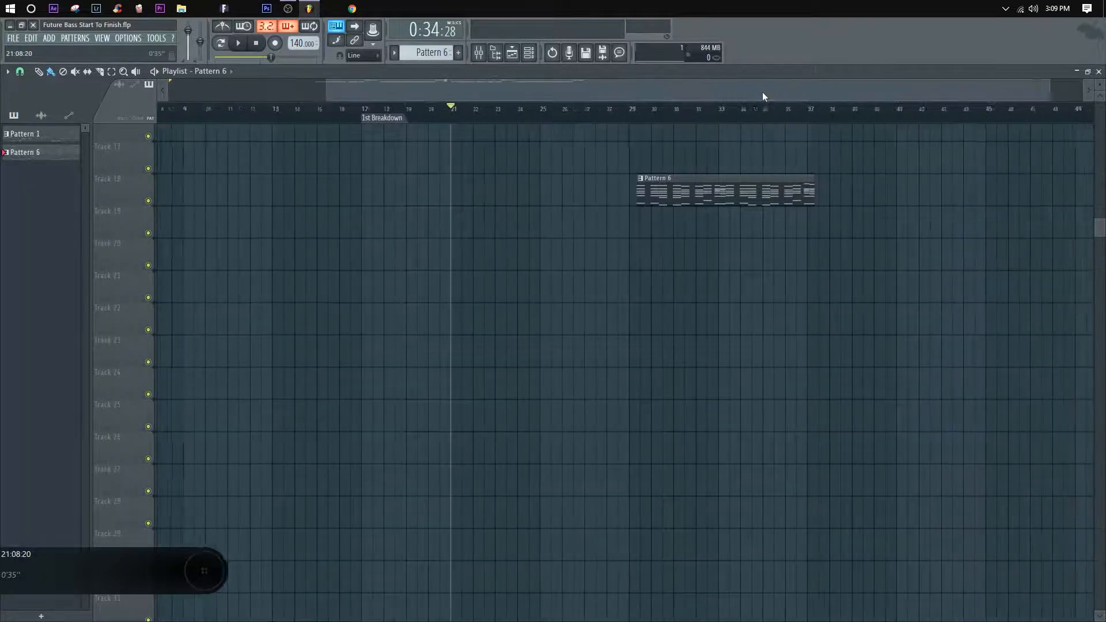
pyautogui.moveTo(538, 183); pyautogui.dragTo(374, 190)
pyautogui.click(549, 187)
pyautogui.moveTo(548, 186); pyautogui.dragTo(531, 186)
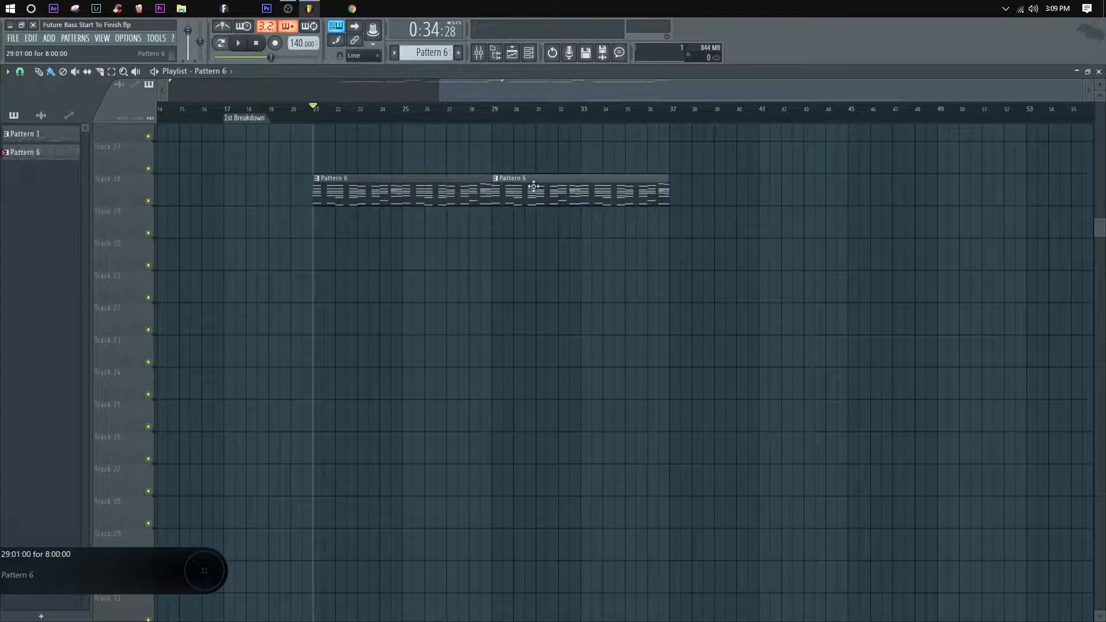
# Step: Add a time marker named "buildup" at bar 37, where the second Pattern 6 clip ends
pyautogui.moveTo(509, 118); pyautogui.dragTo(625, 118)
pyautogui.moveTo(514, 173); pyautogui.dragTo(350, 197)
pyautogui.click(515, 119)
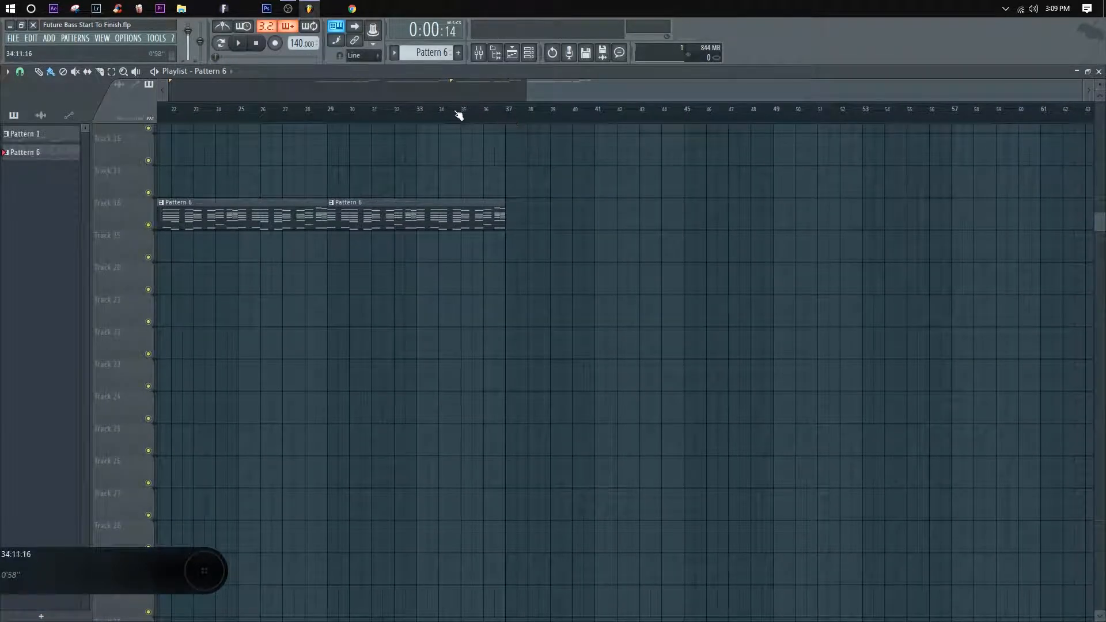
pyautogui.moveTo(459, 115); pyautogui.dragTo(504, 118)
pyautogui.rightClick(506, 120)
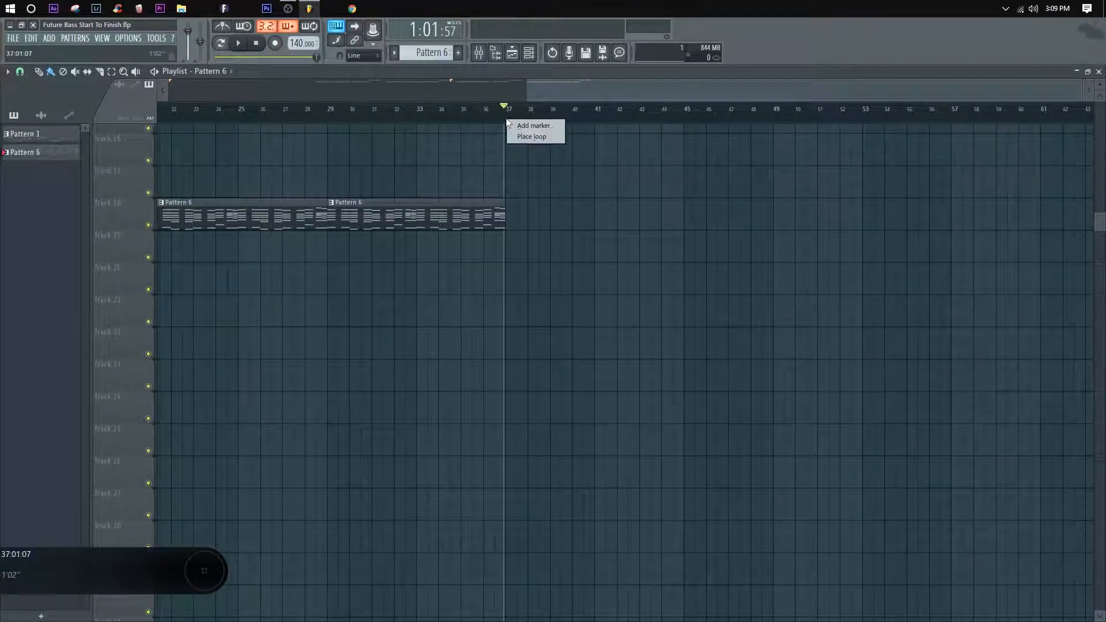
pyautogui.click(525, 126)
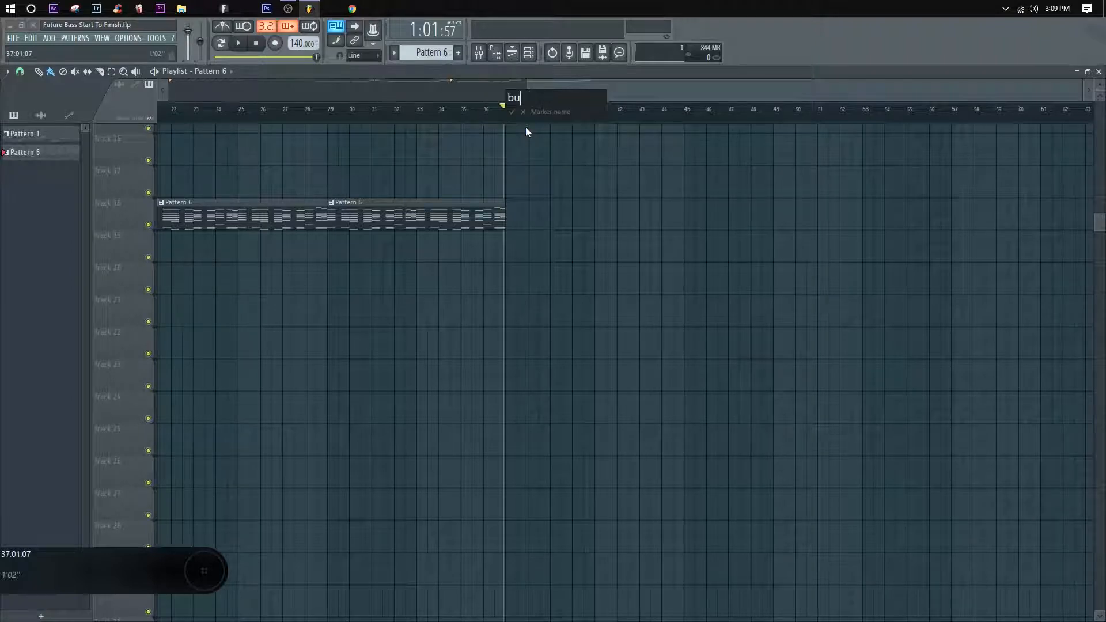
pyautogui.write('buildup')
pyautogui.press('Return')
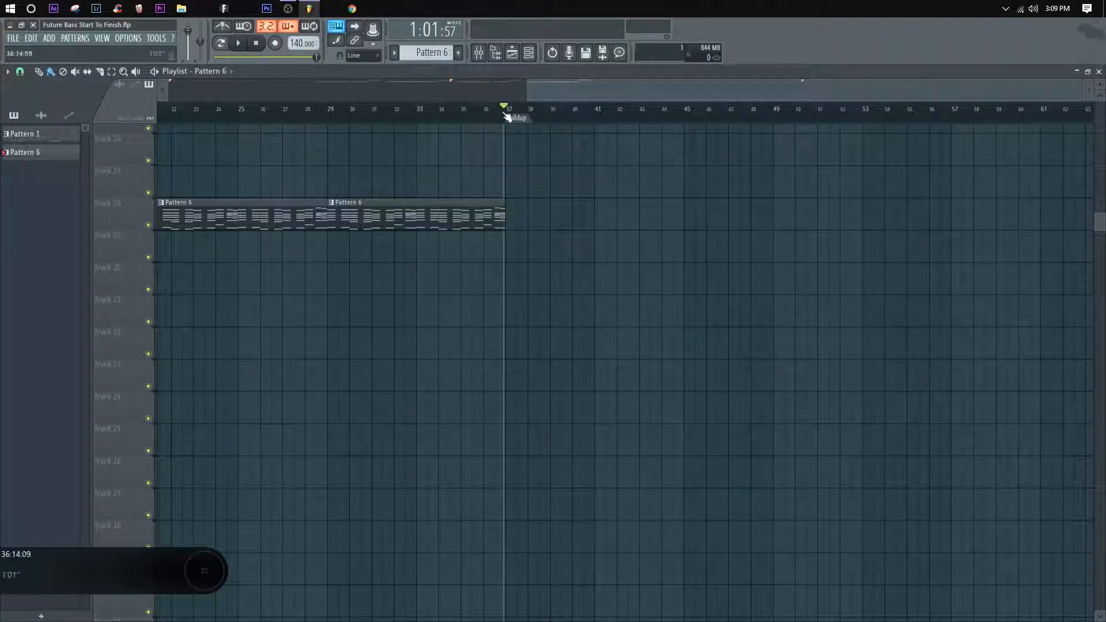
# Step: Add a third Pattern 6 clip on Track 18, aligned to the buildup marker at bar 37
pyautogui.click(512, 201)
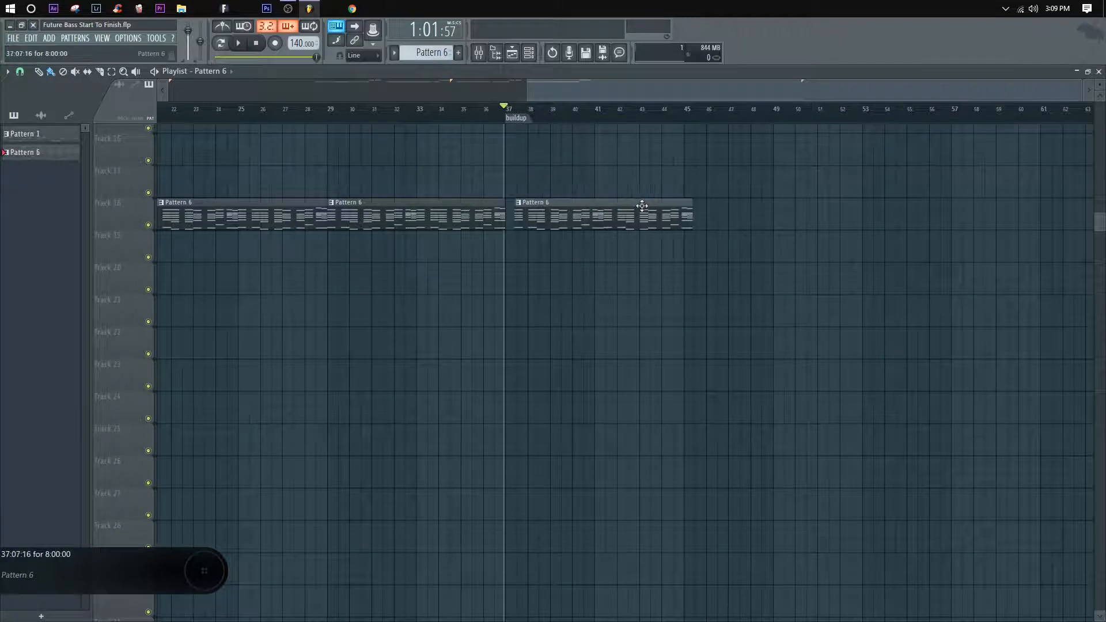
pyautogui.scroll(5, 531, 114)
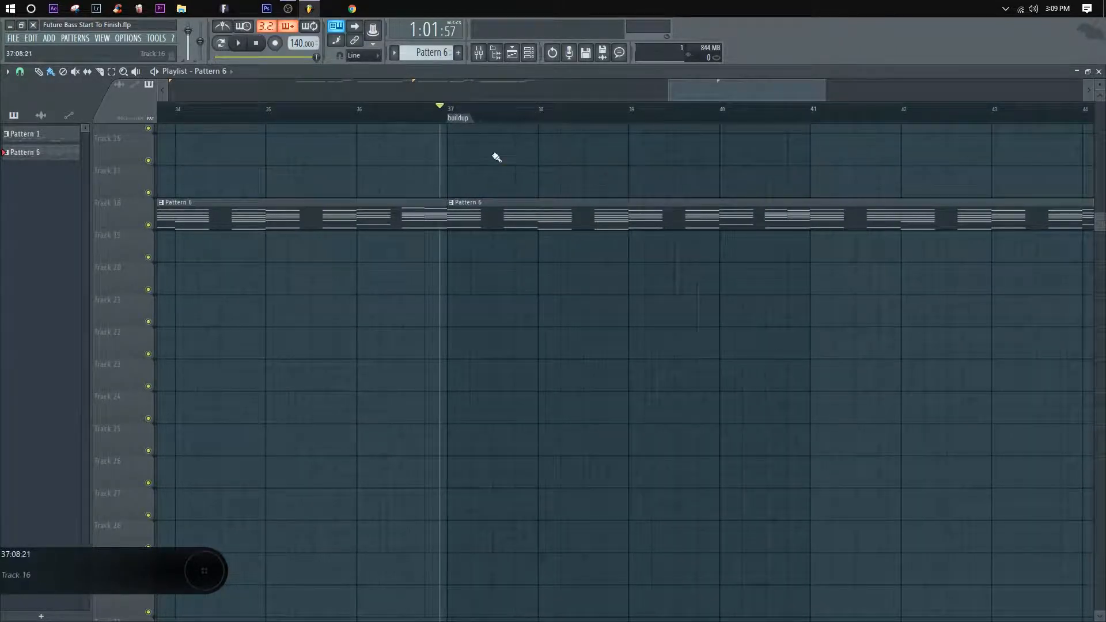
pyautogui.scroll(-6, 482, 116)
# Step: Place a fourth Pattern 6 clip on Track 18 at bar 47 and set the playhead to bar 45
pyautogui.click(474, 107)
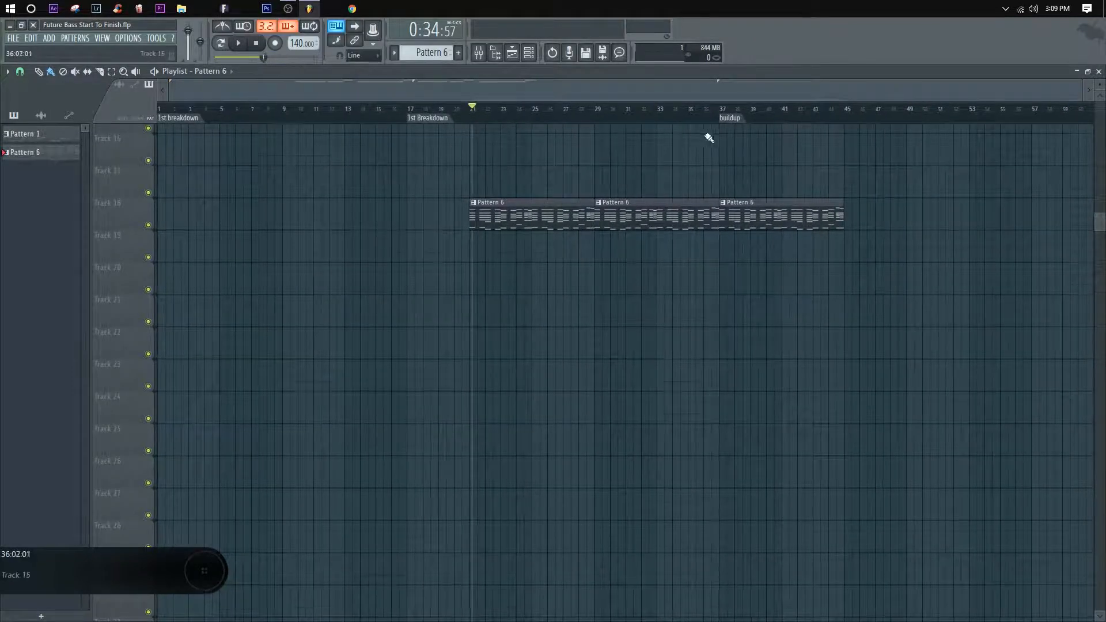
pyautogui.moveTo(706, 218); pyautogui.dragTo(602, 325)
pyautogui.hscroll(-3, 599, 109)
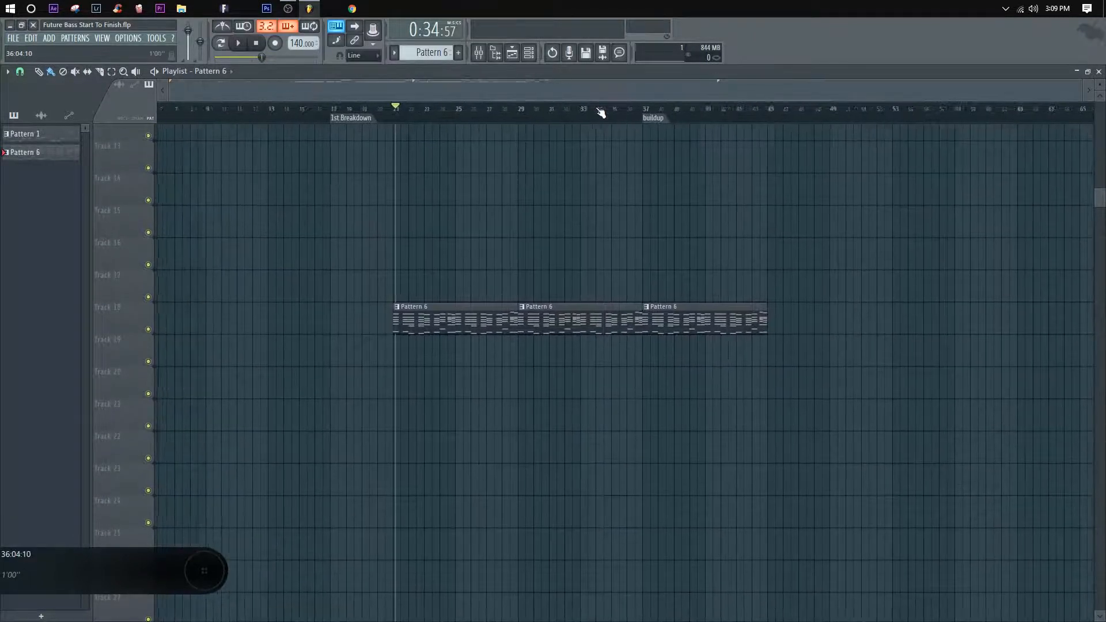
pyautogui.click(886, 321)
pyautogui.moveTo(886, 321); pyautogui.dragTo(909, 321)
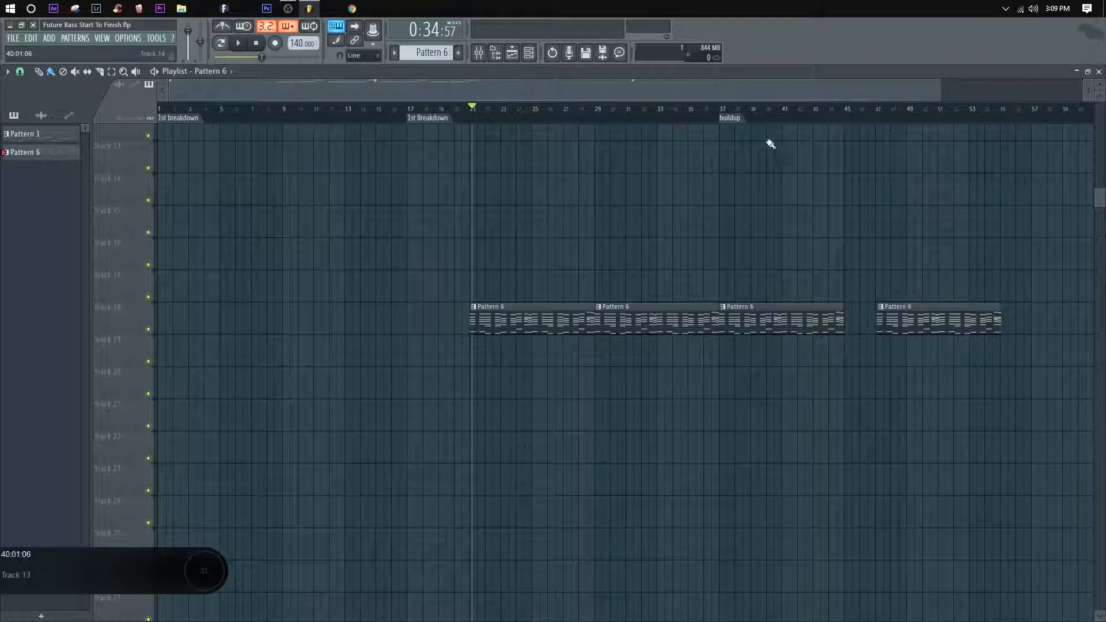
pyautogui.moveTo(724, 109); pyautogui.dragTo(849, 122)
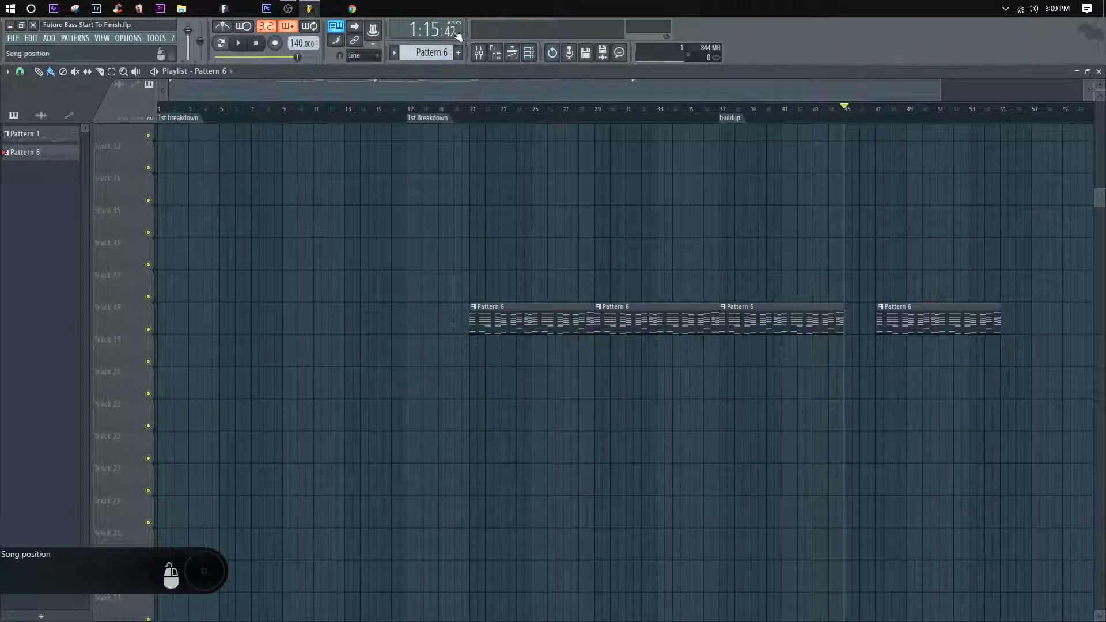
# Step: Add a time marker named "DROP" at bar 45, where the third Pattern 6 clip ends
pyautogui.rightClick(847, 119)
pyautogui.click(862, 125)
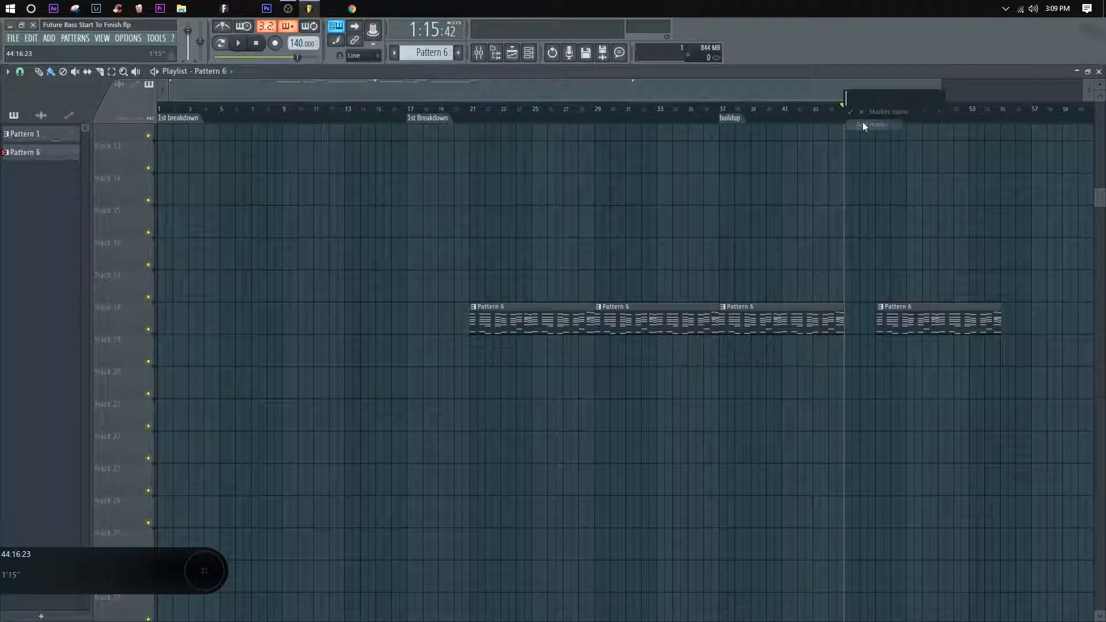
pyautogui.write('DROP')
pyautogui.press('Return')
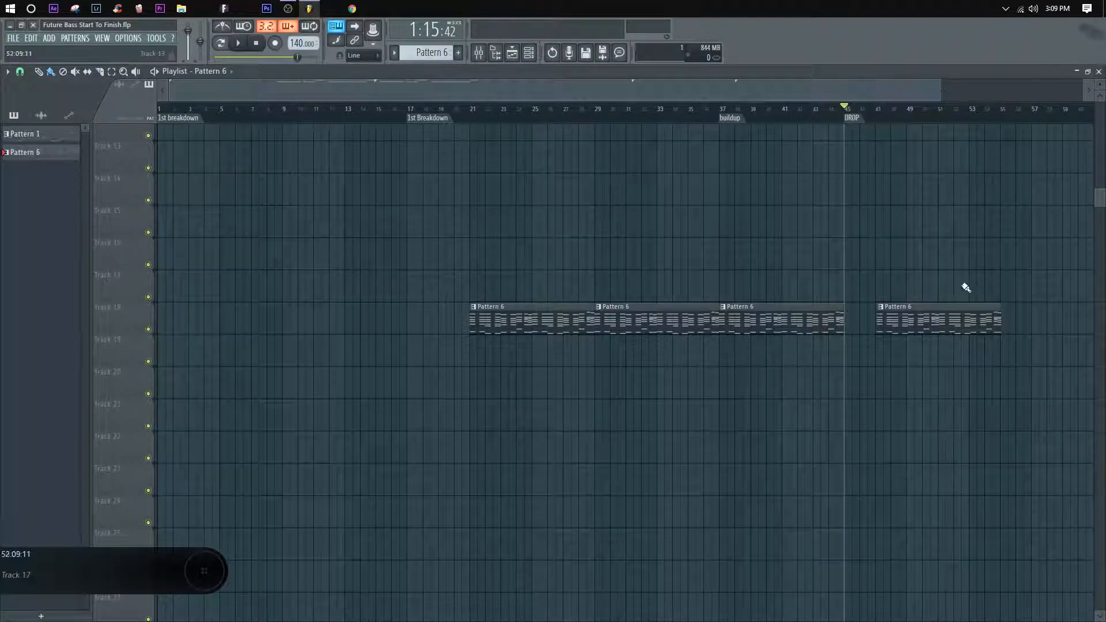
# Step: Shorten the third Pattern 6 clip on Track 18 to end at bar 44, one bar before the DROP marker
pyautogui.moveTo(827, 268)
pyautogui.mouseDown()
pyautogui.moveTo(835, 366)
pyautogui.moveTo(851, 314)
pyautogui.mouseUp()
pyautogui.click(20, 72)
pyautogui.click(37, 102)
pyautogui.moveTo(852, 234); pyautogui.dragTo(838, 341)
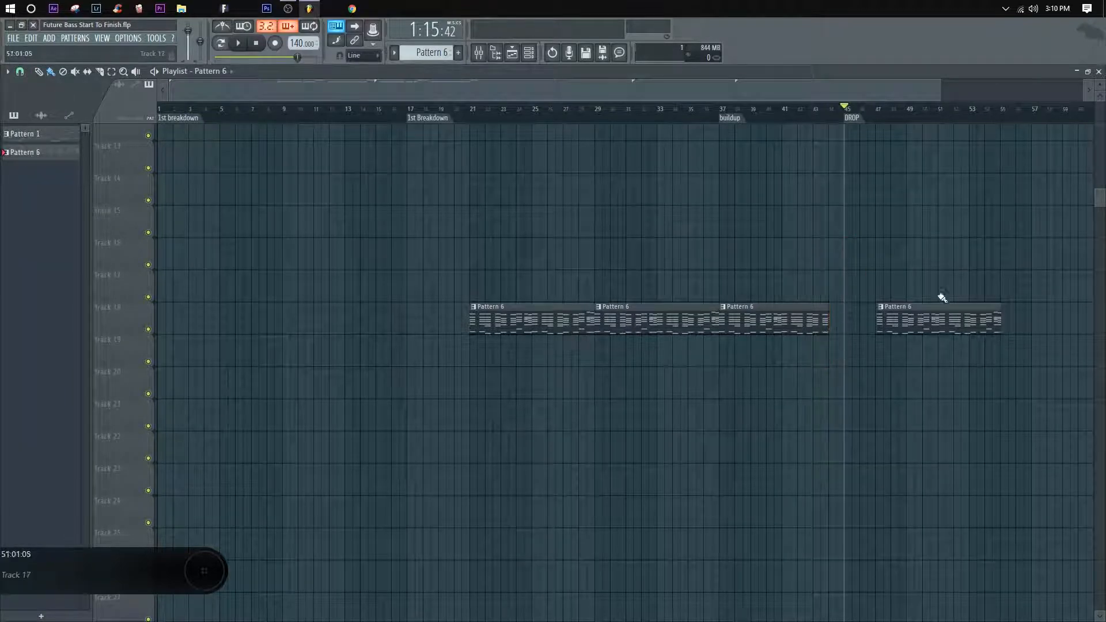
# Step: Move the fourth Pattern 6 clip to the DROP marker at bar 45 and place another one directly after it at bar 53
pyautogui.moveTo(938, 311); pyautogui.dragTo(874, 319)
pyautogui.rightClick(895, 316)
pyautogui.click(855, 317)
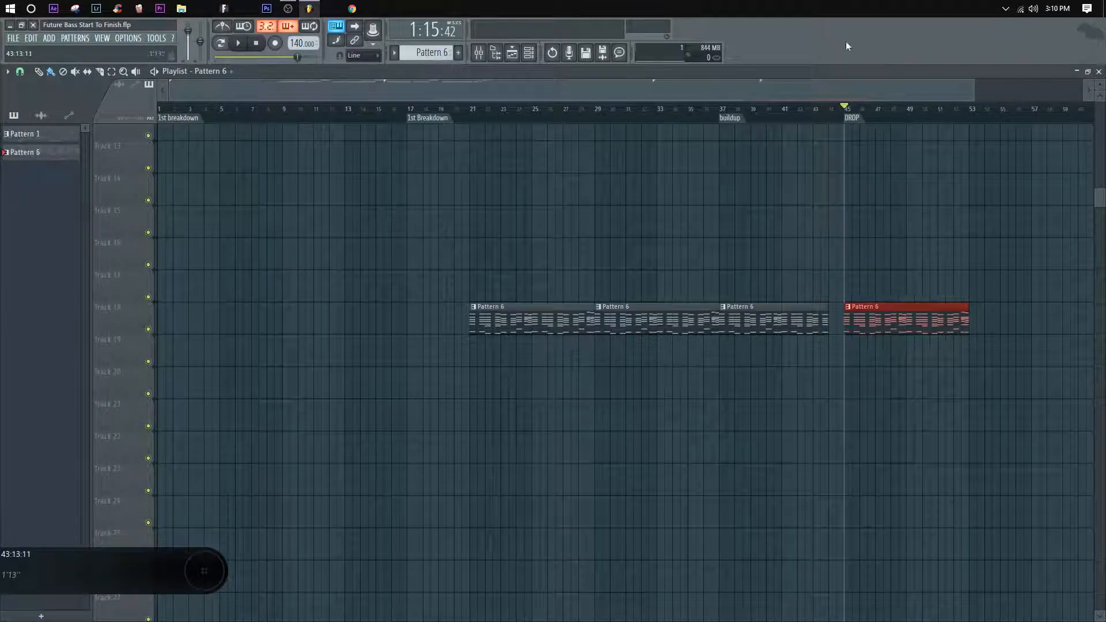
pyautogui.scroll(-3, 873, 118)
pyautogui.moveTo(1003, 314); pyautogui.dragTo(923, 311)
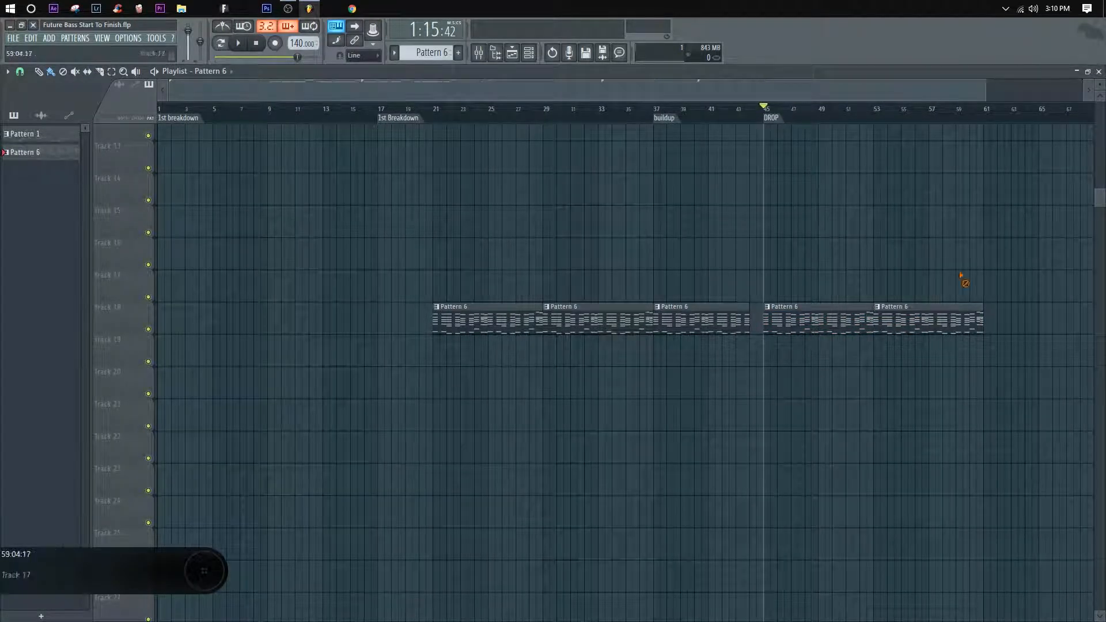
# Step: Add a time marker named "2nd breakdown" at bar 61, where the last Pattern 6 clip on Track 18 ends
pyautogui.press('space')
pyautogui.moveTo(911, 91); pyautogui.dragTo(1027, 109)
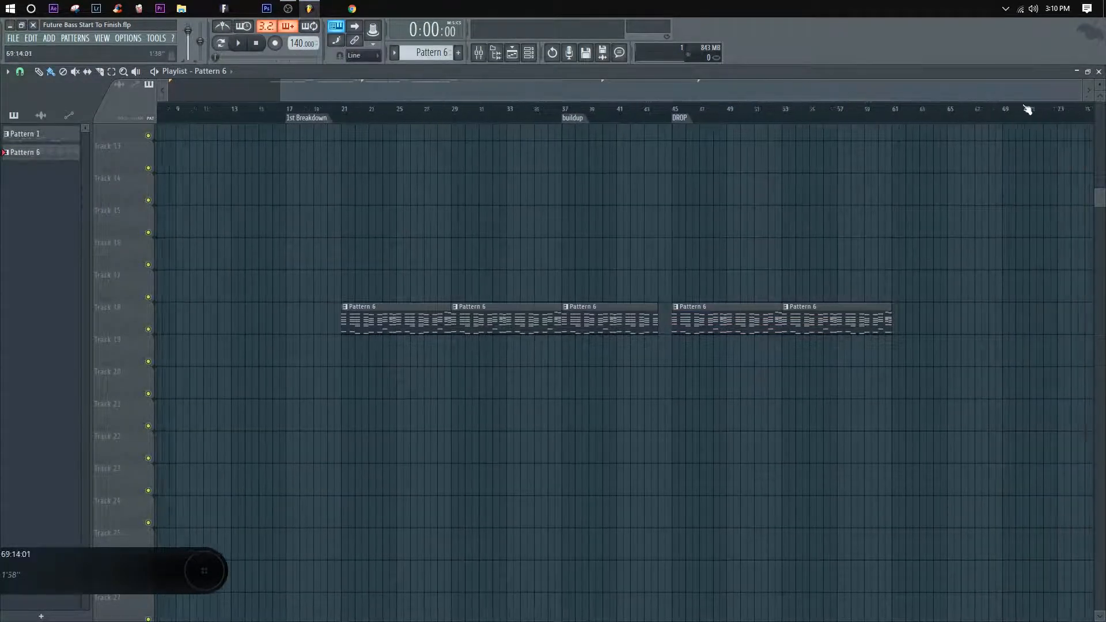
pyautogui.click(852, 114)
pyautogui.press('space')
pyautogui.click(842, 117)
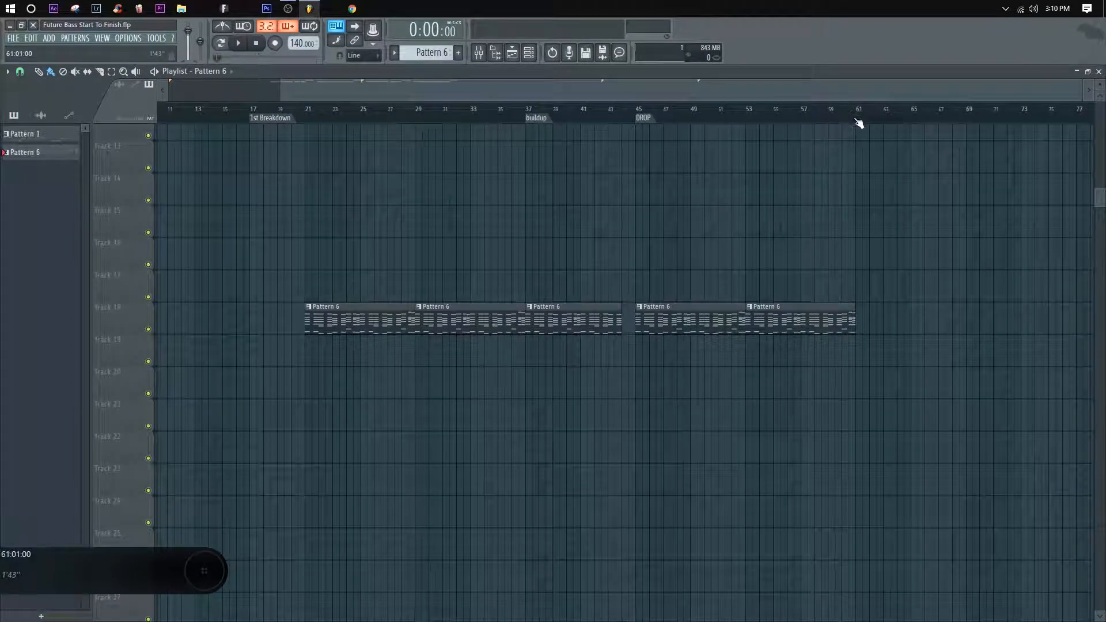
pyautogui.click(842, 117)
pyautogui.moveTo(842, 93); pyautogui.dragTo(933, 97)
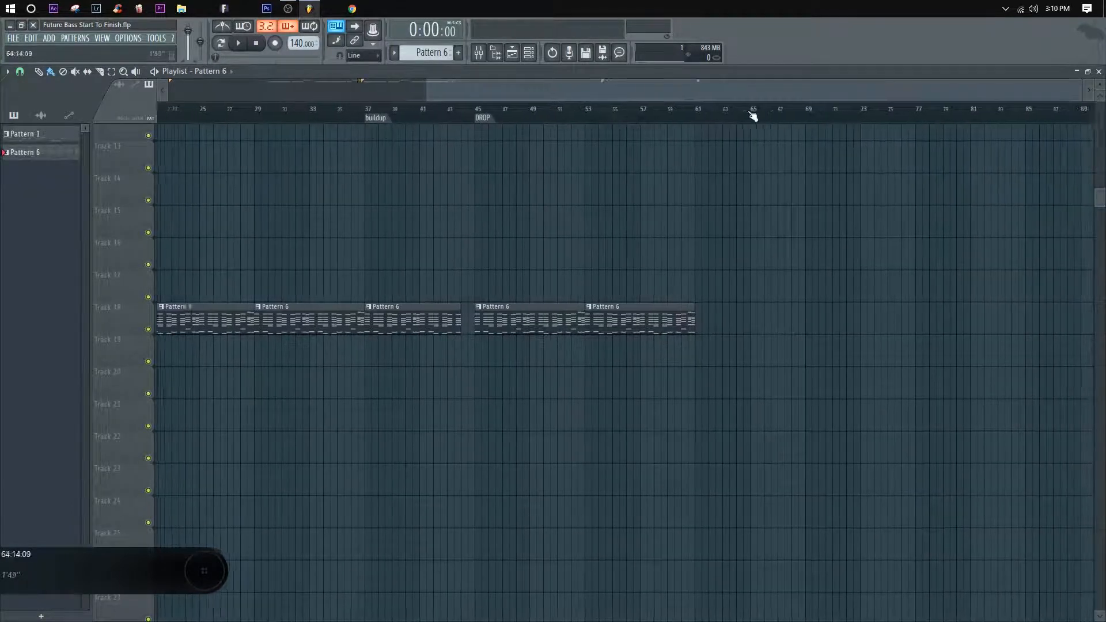
pyautogui.click(683, 118)
pyautogui.rightClick(683, 123)
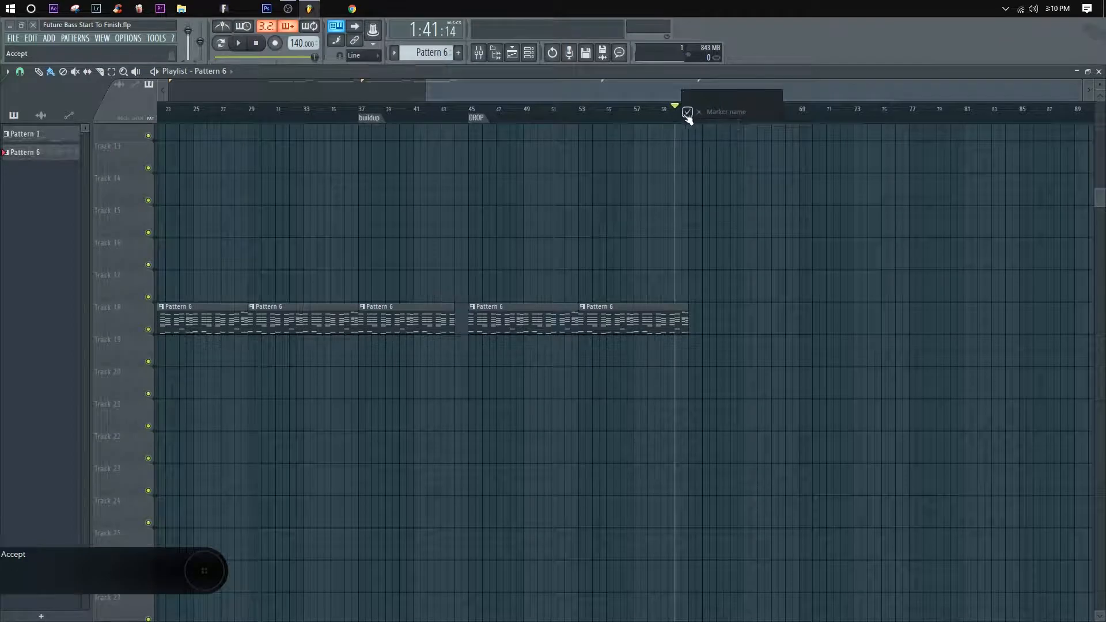
pyautogui.write('2nd breakdown')
pyautogui.press('Return')
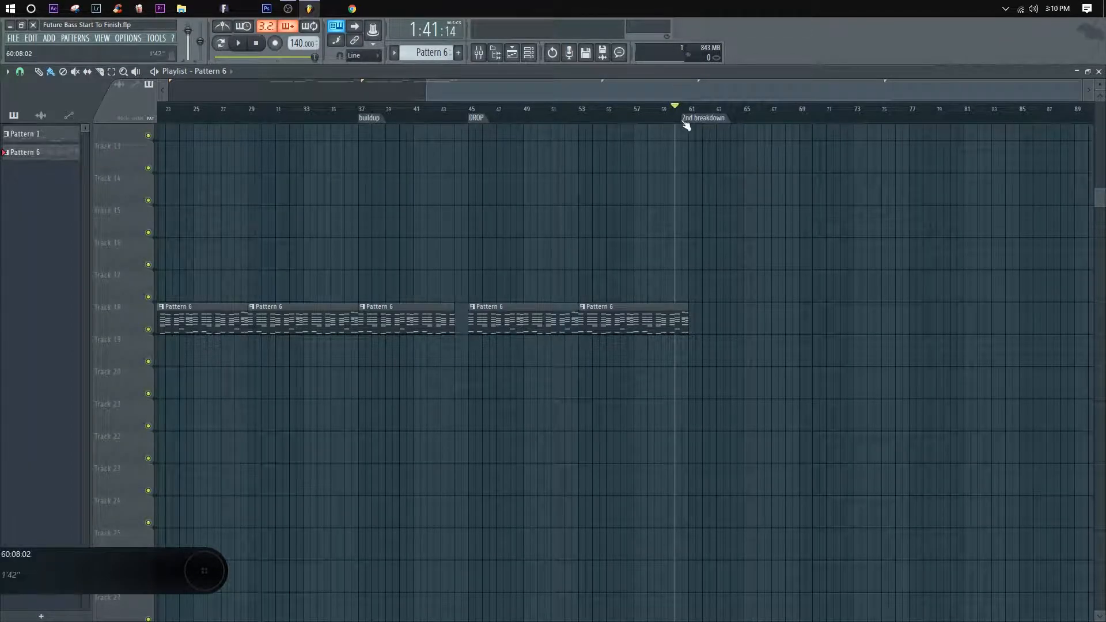
pyautogui.moveTo(687, 120); pyautogui.dragTo(876, 106)
# Step: Add a time marker named "2nd drop" and align it to bar 85
pyautogui.click(765, 108)
pyautogui.rightClick(870, 117)
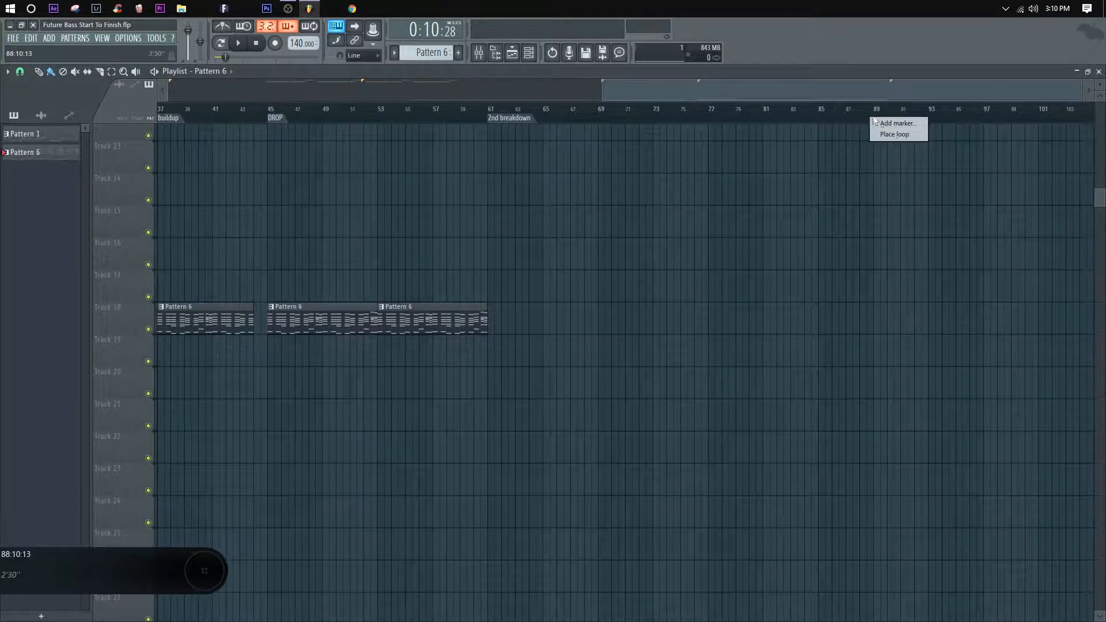
pyautogui.click(876, 123)
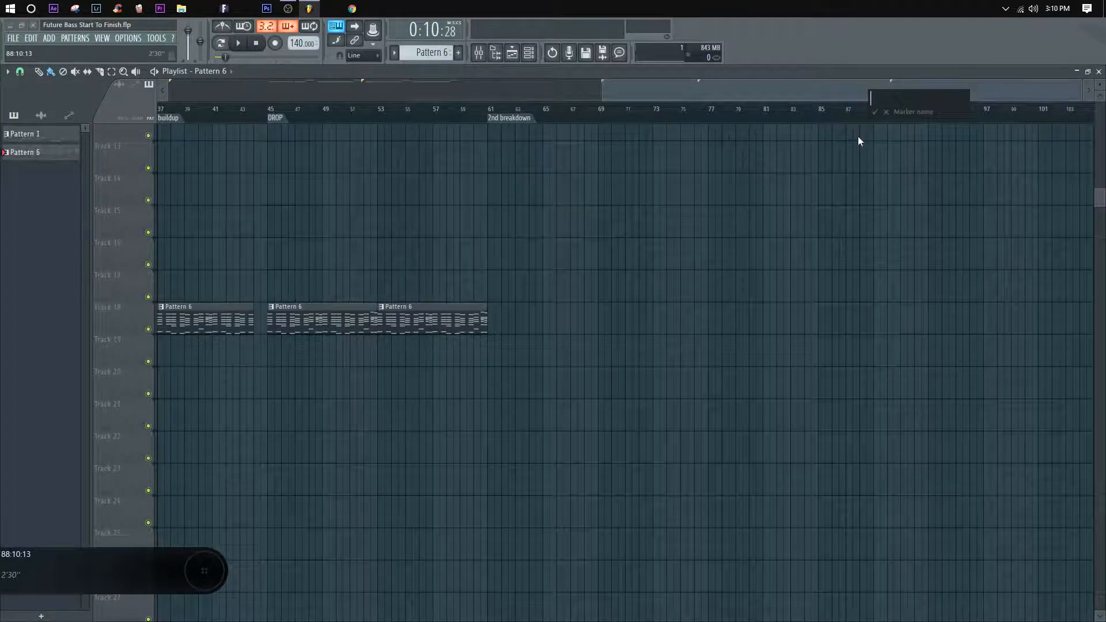
pyautogui.write('2nd drop')
pyautogui.press('Return')
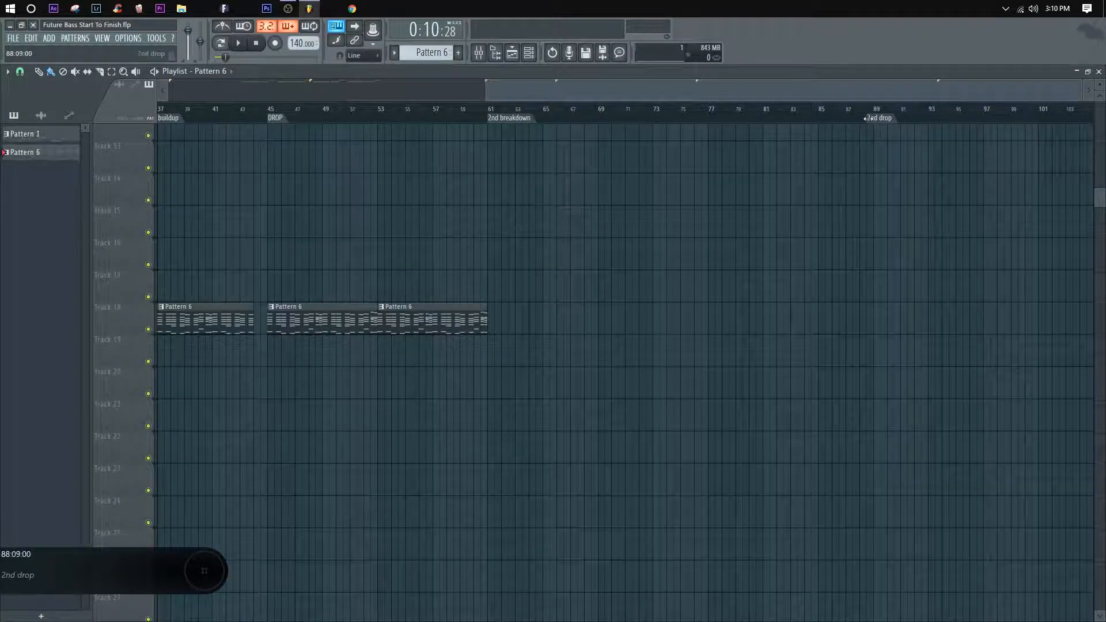
pyautogui.moveTo(868, 118); pyautogui.dragTo(818, 117)
# Step: Place three back-to-back Pattern 6 clips on Track 13 from bar 65, ending at bar 88, and move the "2nd drop" marker to bar 89
pyautogui.click(550, 153)
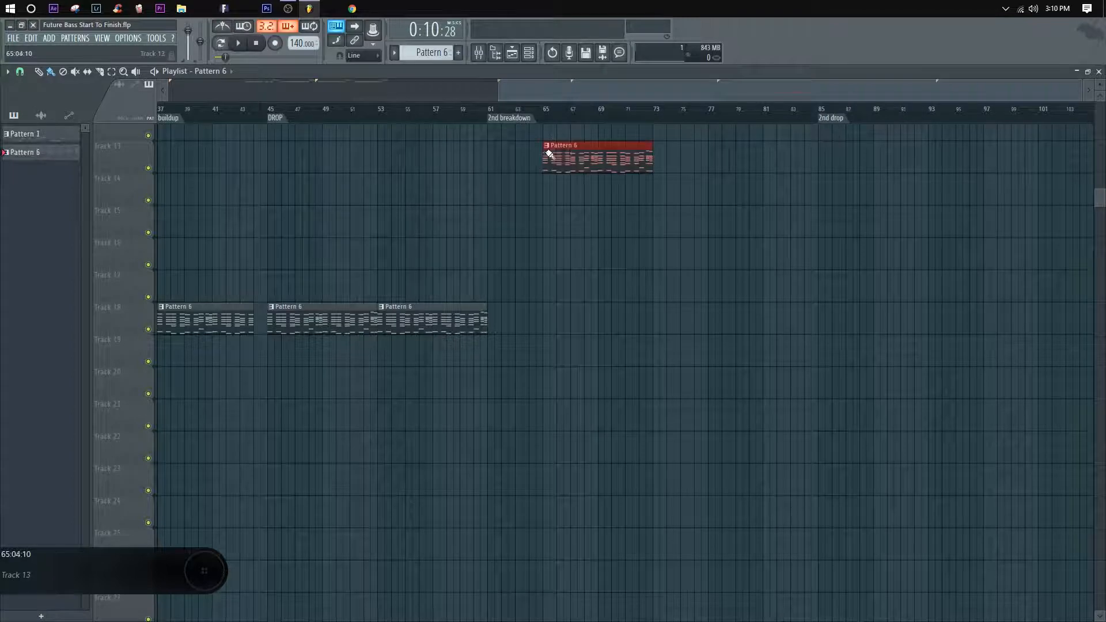
pyautogui.moveTo(680, 164); pyautogui.dragTo(818, 159)
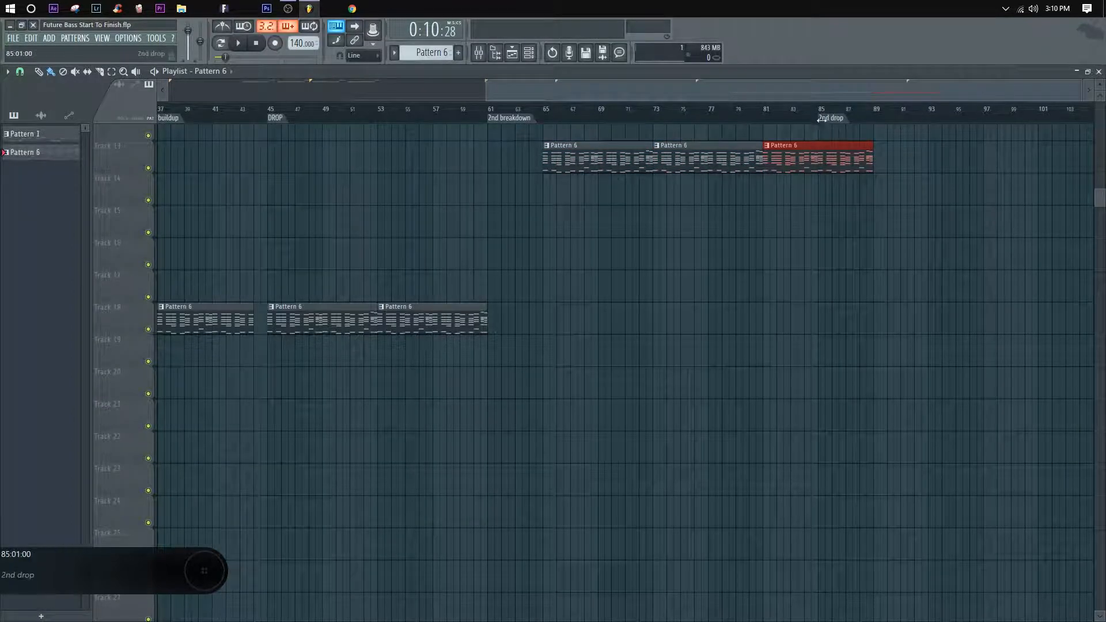
pyautogui.moveTo(821, 119); pyautogui.dragTo(874, 119)
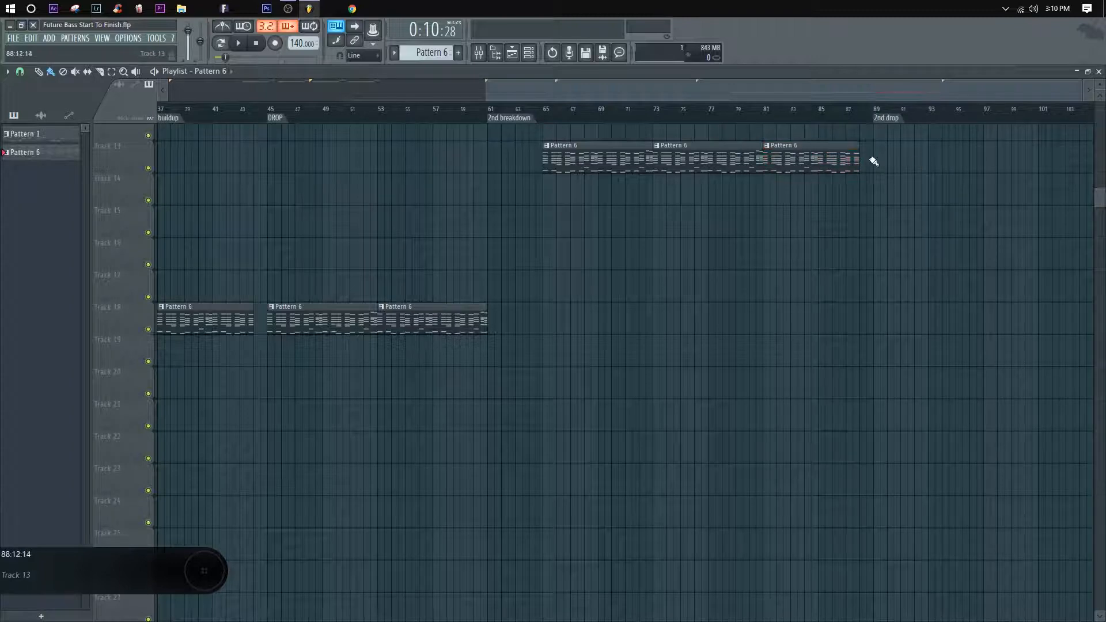
# Step: Add a time marker named "2nd buildup" at bar 81, where the third Pattern 6 clip on Track 13 starts
pyautogui.rightClick(775, 117)
pyautogui.click(784, 123)
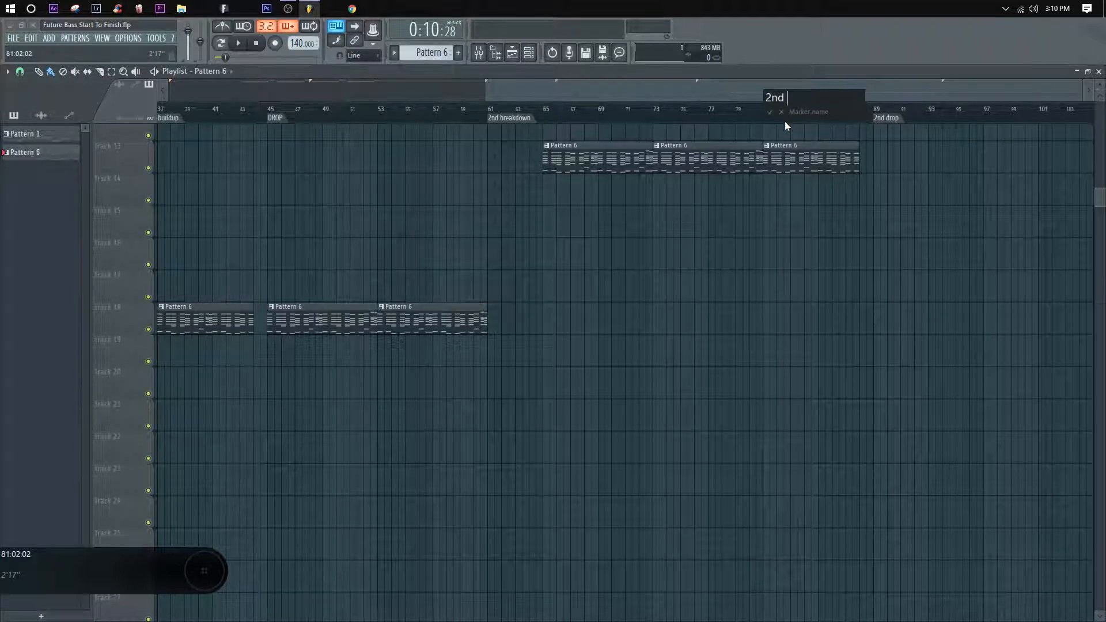
pyautogui.write('2nd buildup')
pyautogui.press('Return')
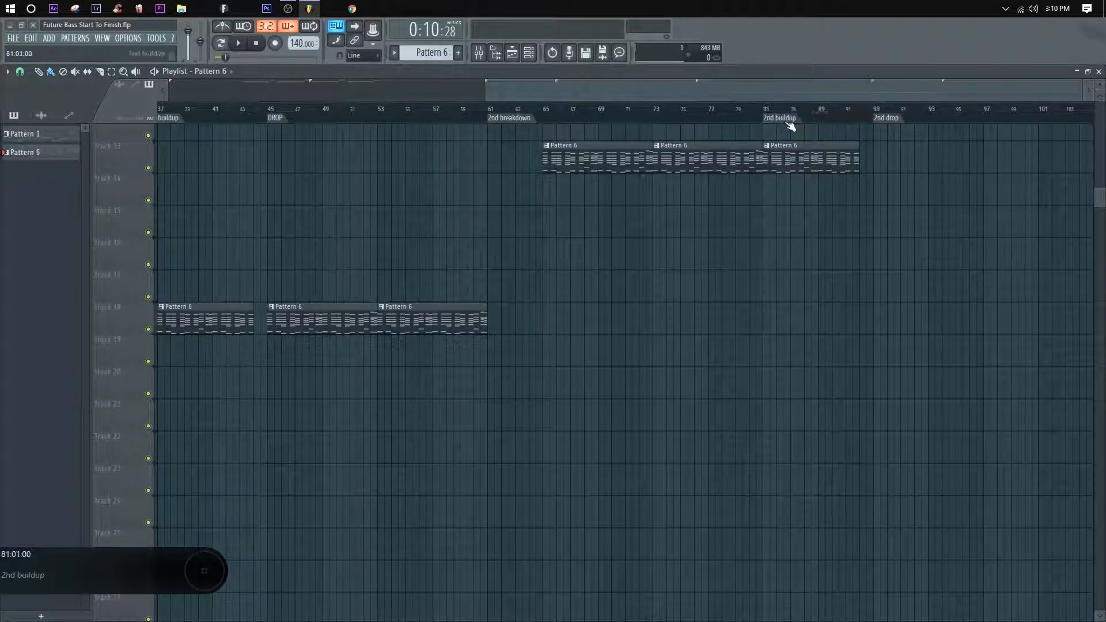
# Step: Start adding a time marker at about bar 105, after the "2nd drop" marker
pyautogui.scroll(-4, 749, 115)
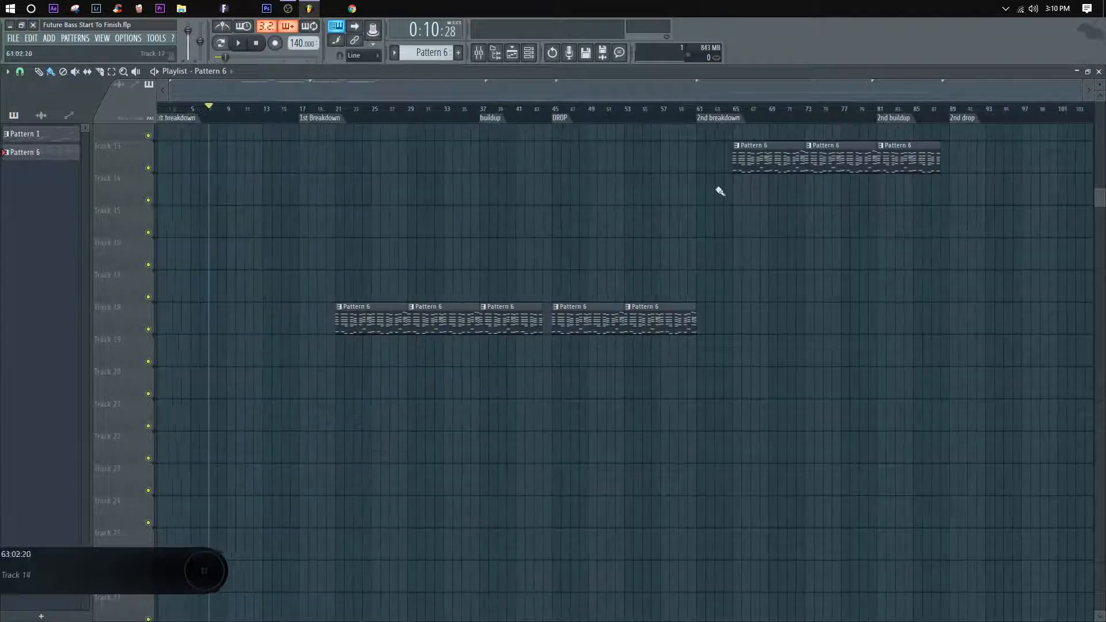
pyautogui.moveTo(916, 98); pyautogui.dragTo(1057, 102)
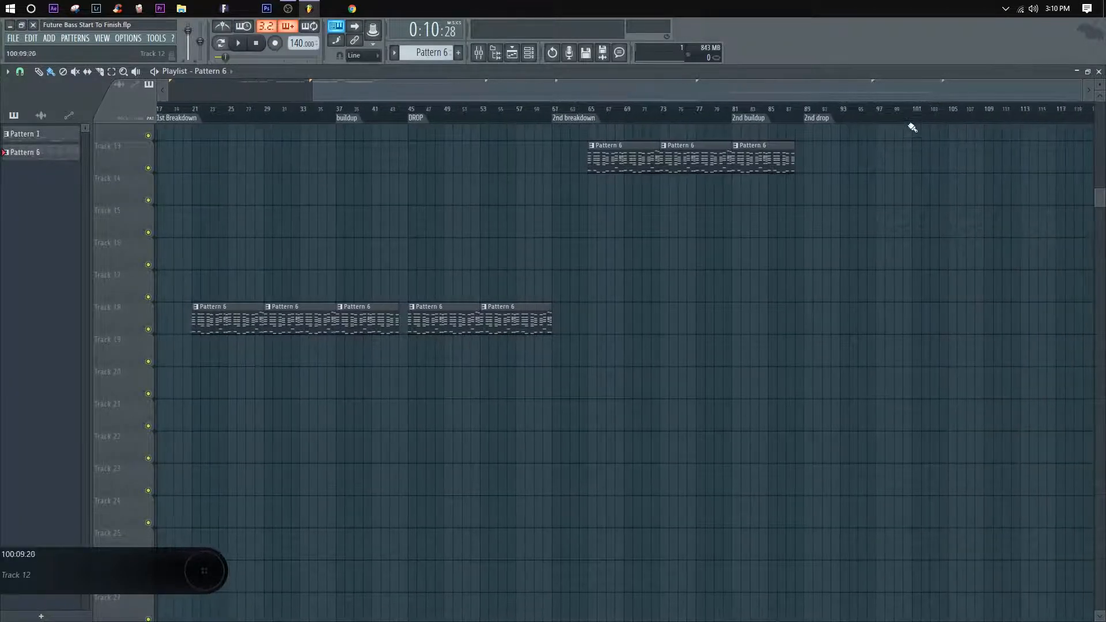
pyautogui.click(902, 117)
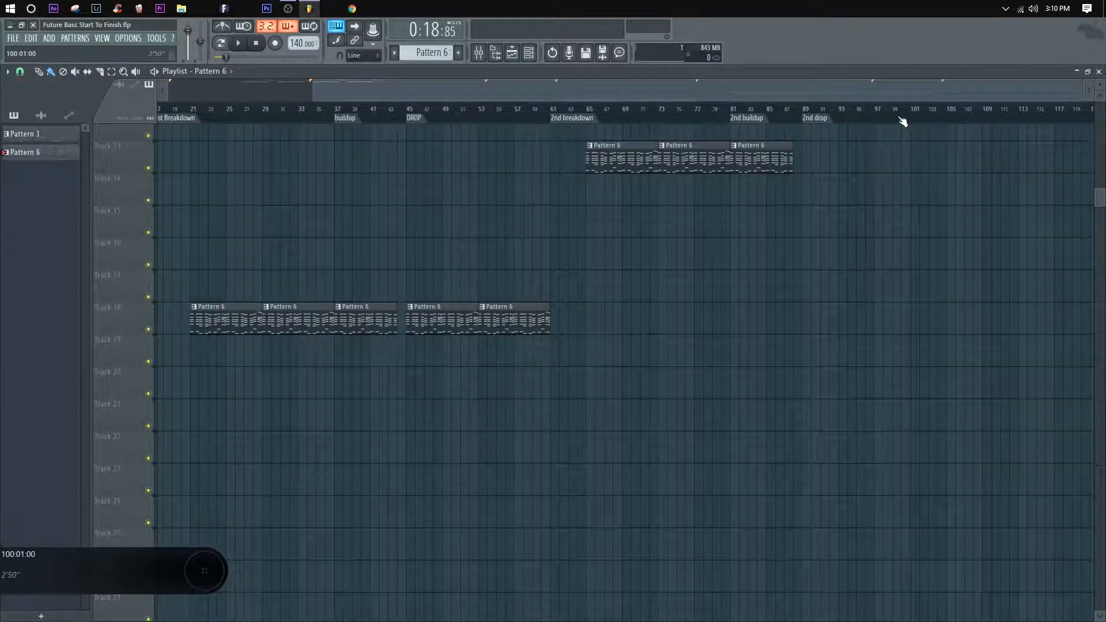
pyautogui.rightClick(950, 116)
pyautogui.click(958, 120)
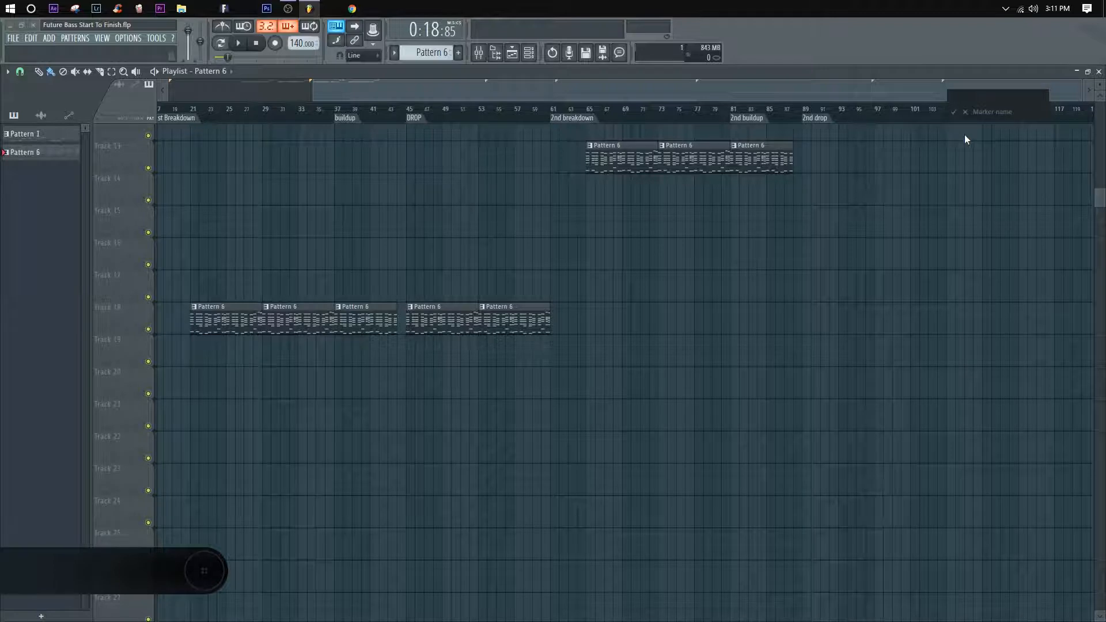
# Step: Name the new time marker "outro" and place two back-to-back Pattern 6 clips on Track 13 from bar 89
pyautogui.write('outro')
pyautogui.press('Return')
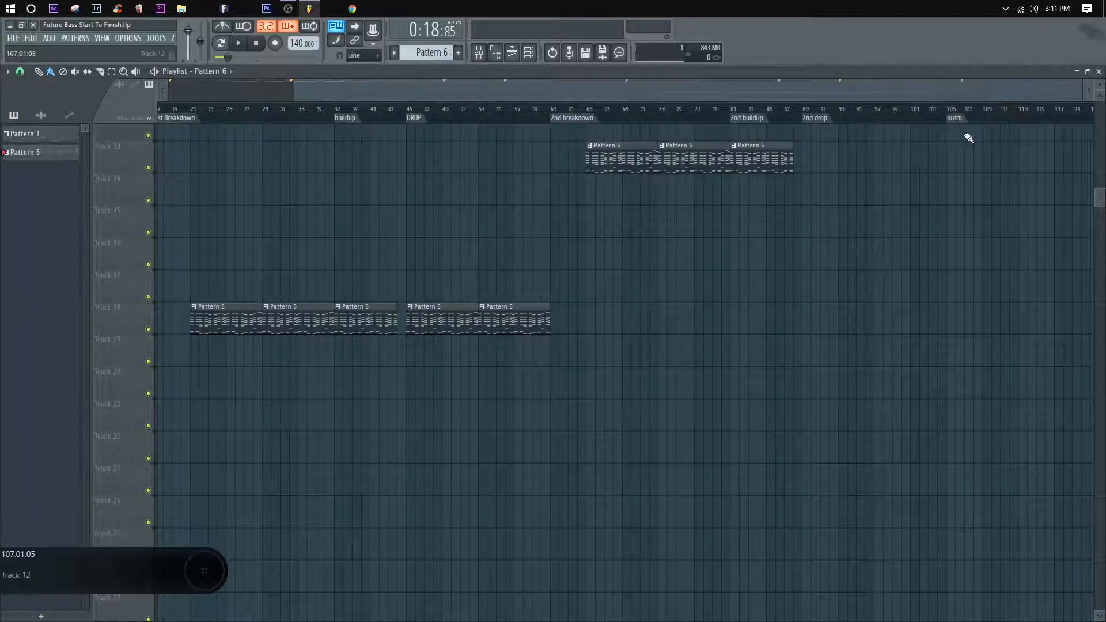
pyautogui.click(809, 172)
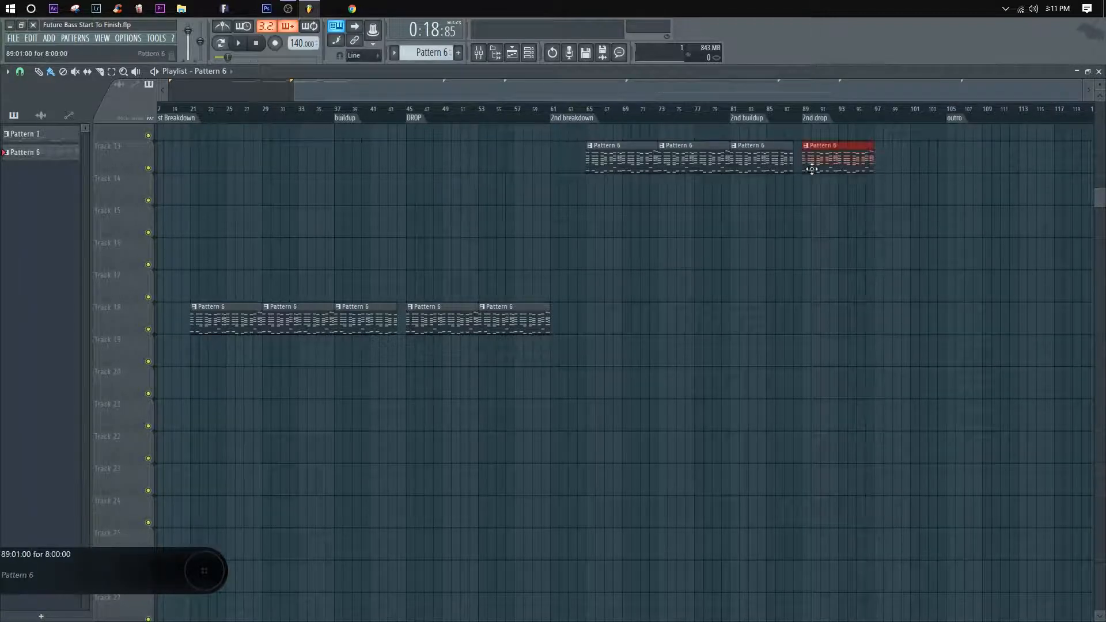
pyautogui.click(887, 162)
pyautogui.scroll(-3, 896, 116)
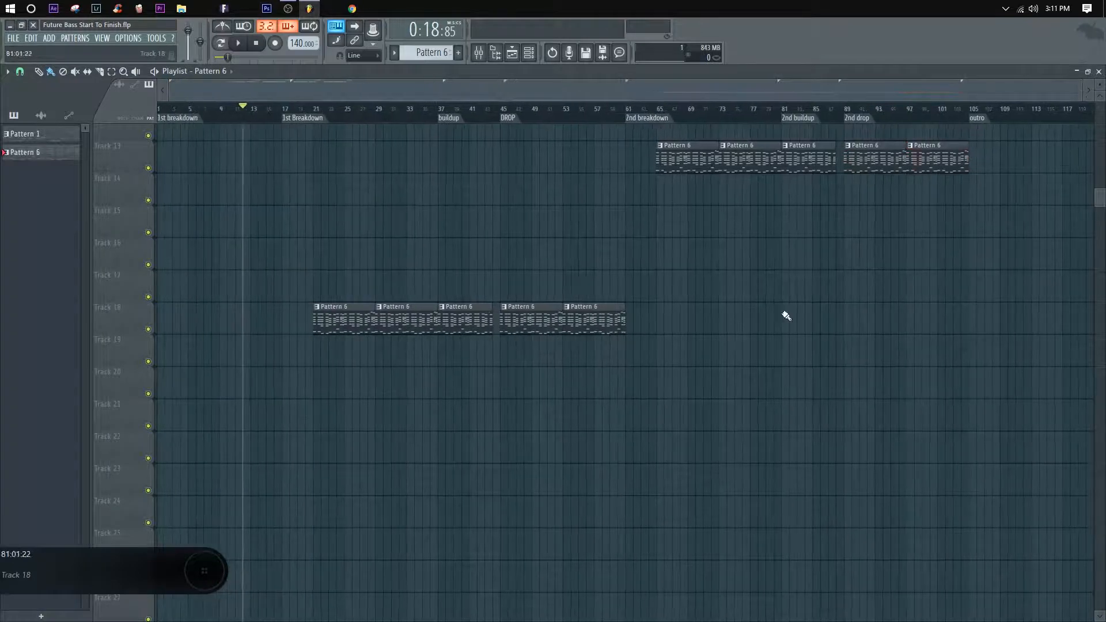
# Step: Move the five Pattern 6 clips between bars 21 and 61 from Track 18 up to Track 13
pyautogui.moveTo(772, 395); pyautogui.dragTo(293, 241)
pyautogui.hotkey('shift', 'Up')
pyautogui.hotkey('shift', 'Up')
pyautogui.hotkey('shift', 'Up')
pyautogui.hotkey('shift', 'Up')
pyautogui.hotkey('shift', 'Up')
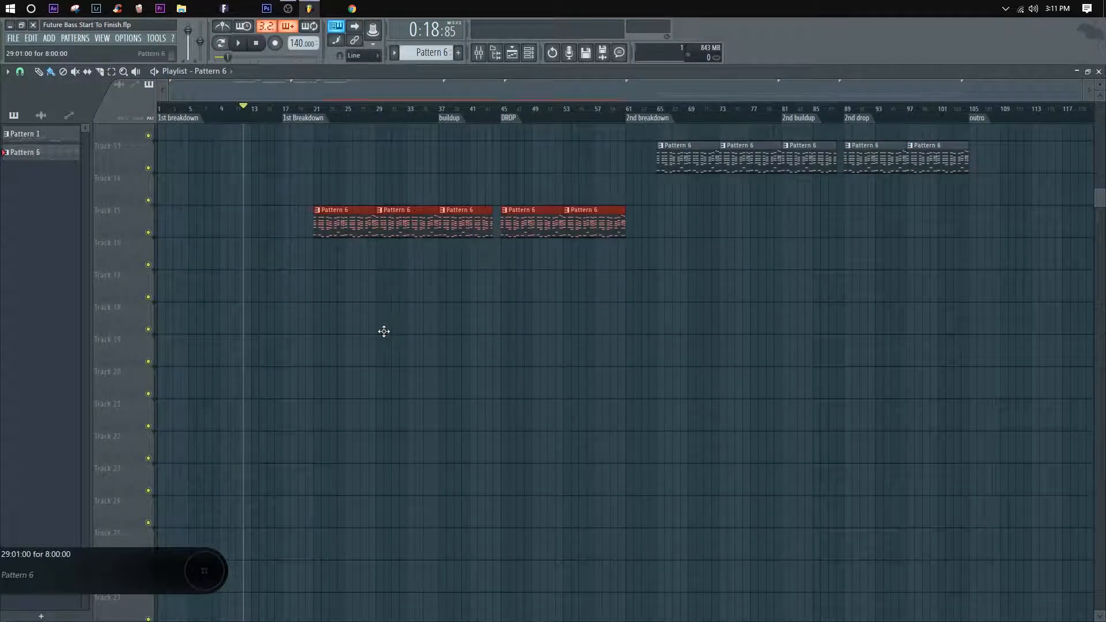
pyautogui.hotkey('ctrl', 'd')
pyautogui.scroll(5, 389, 334)
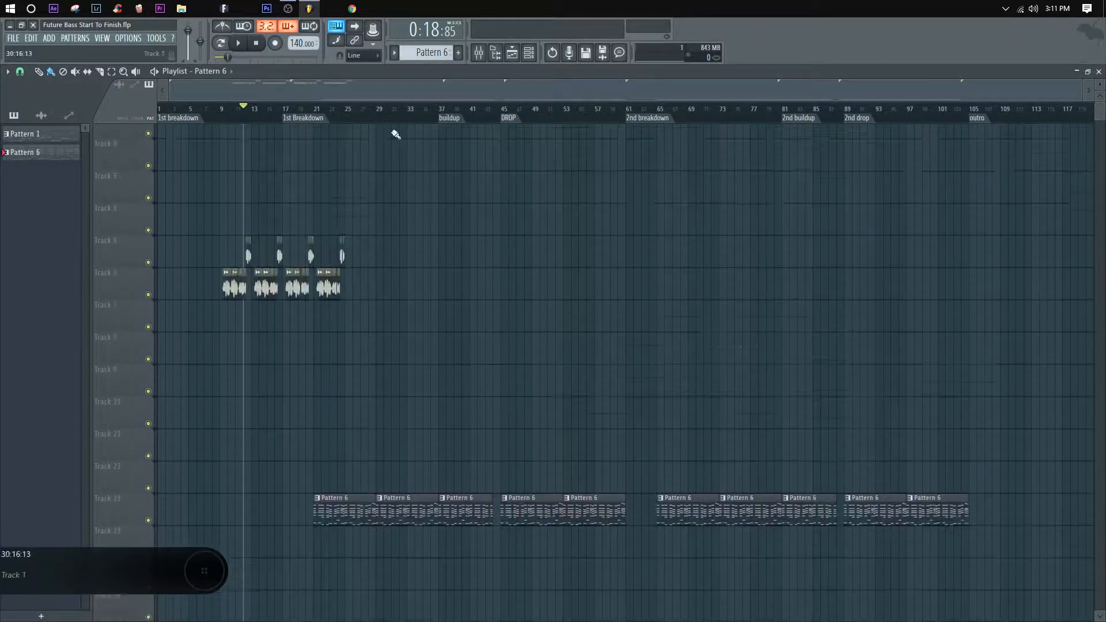
pyautogui.scroll(-3, 452, 354)
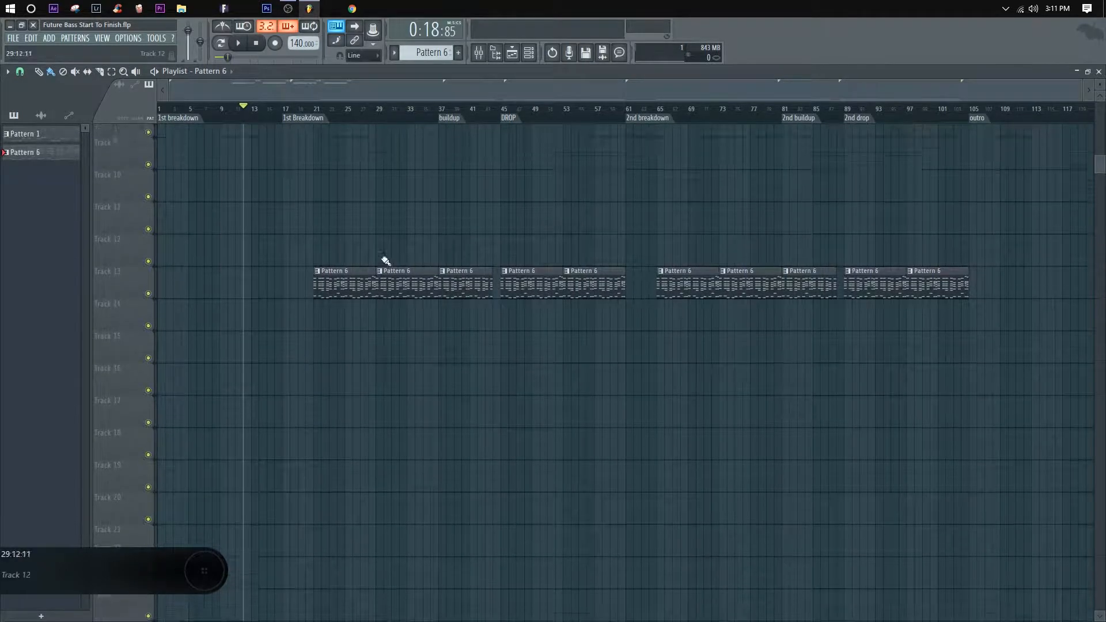
pyautogui.scroll(1, 346, 242)
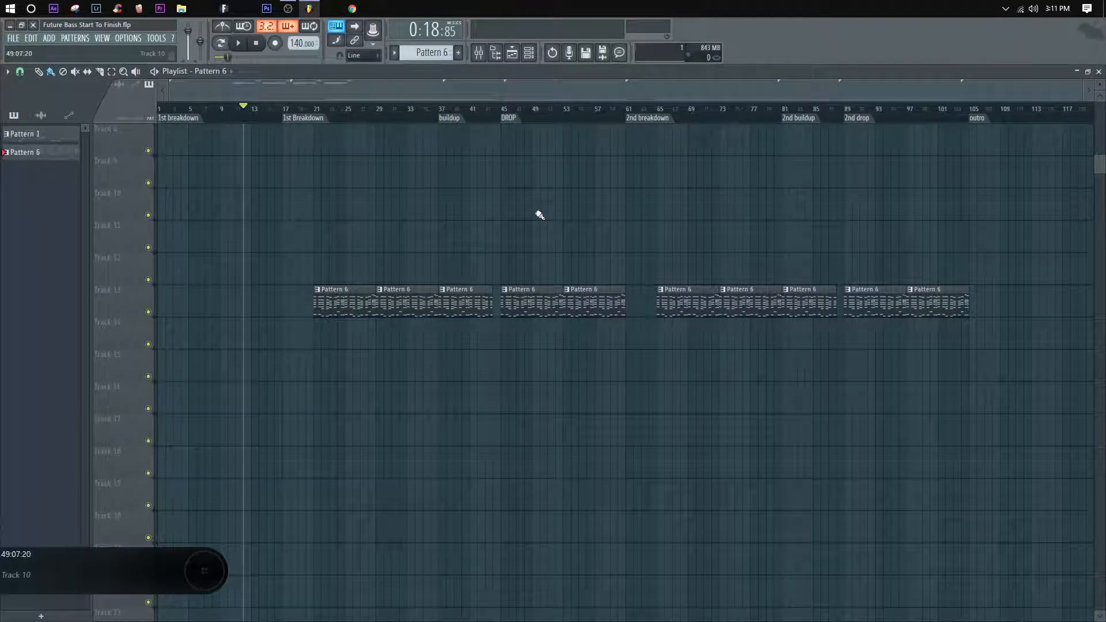
# Step: Move the two Pattern 6 clips at bar 21 and the two at bar 65 down to Track 14
pyautogui.moveTo(441, 353); pyautogui.dragTo(342, 341)
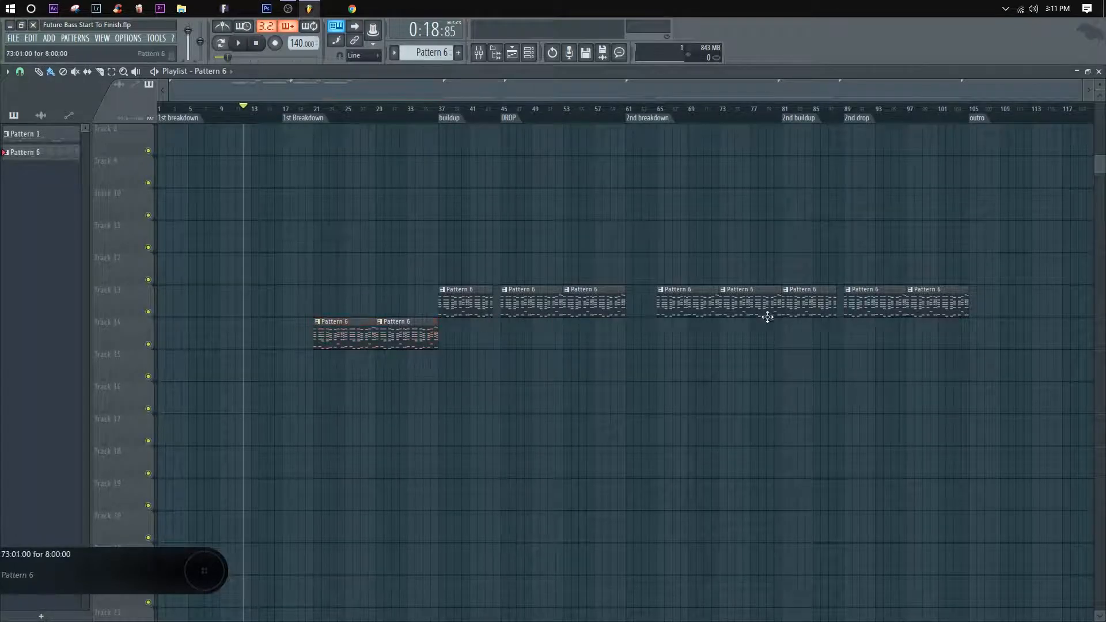
pyautogui.moveTo(802, 348); pyautogui.dragTo(677, 322)
pyautogui.click(580, 159)
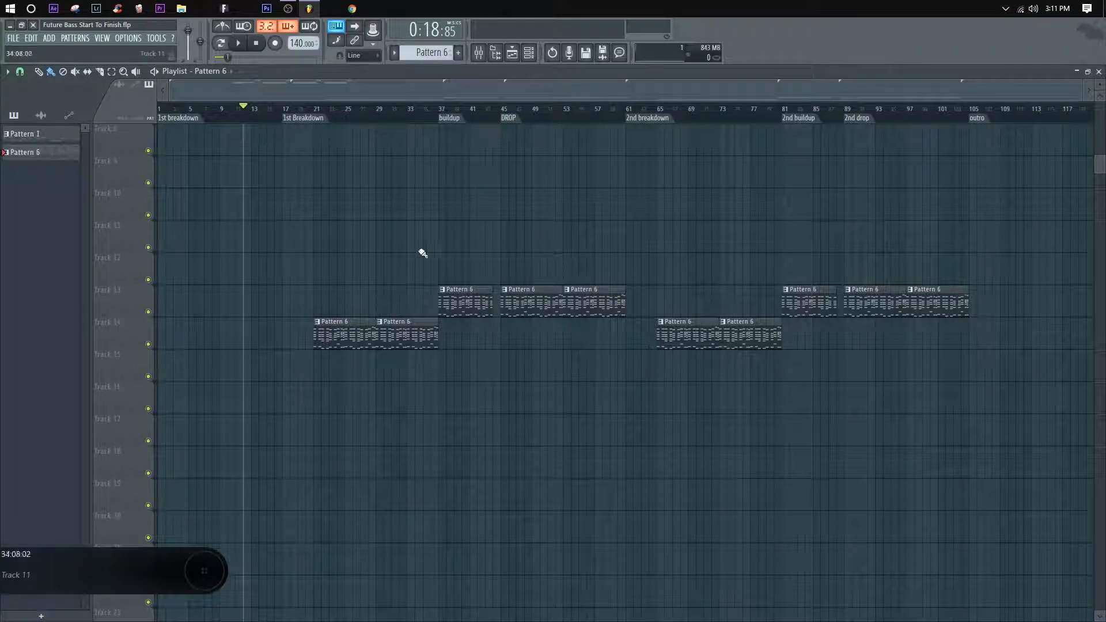
# Step: Play the arrangement from the "DROP" marker at bar 45 and stop it after a short listen
pyautogui.click(506, 113)
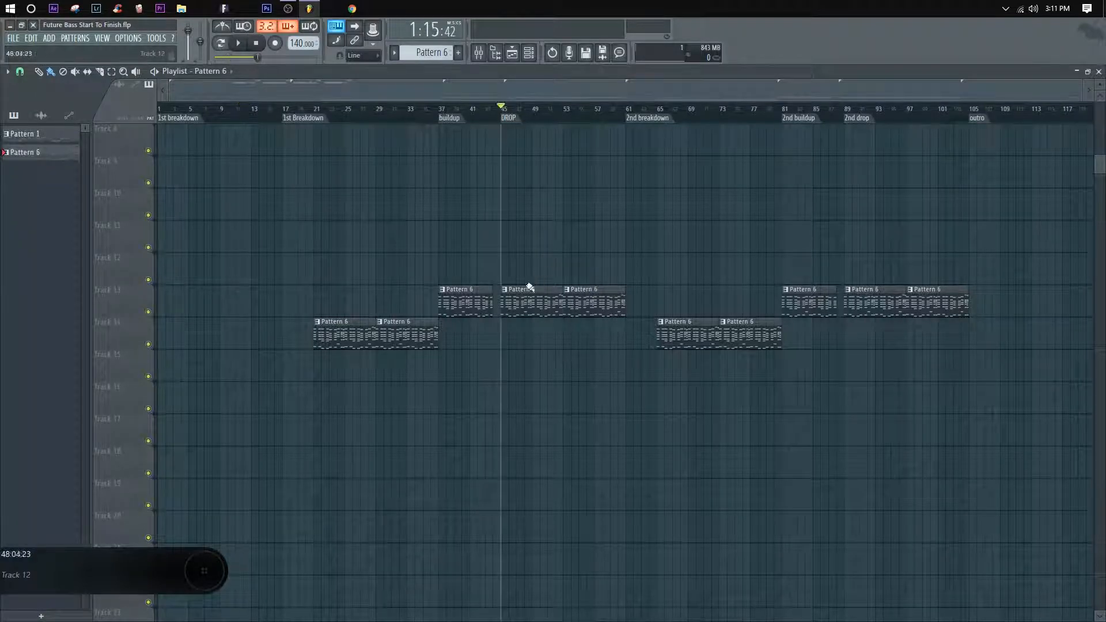
pyautogui.press('space')
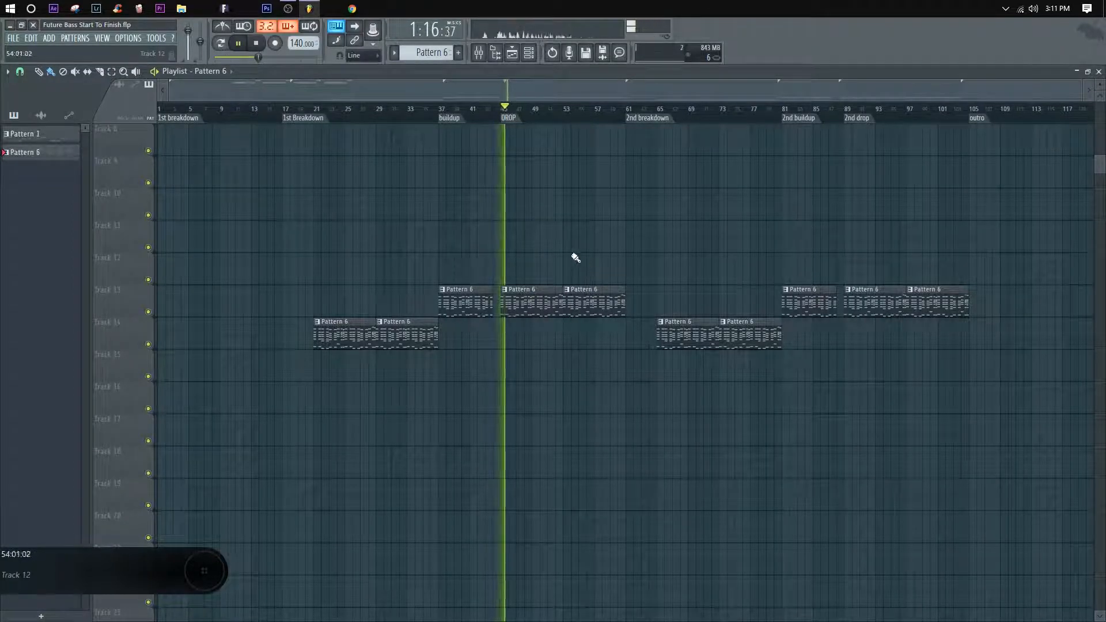
pyautogui.scroll(3, 507, 112)
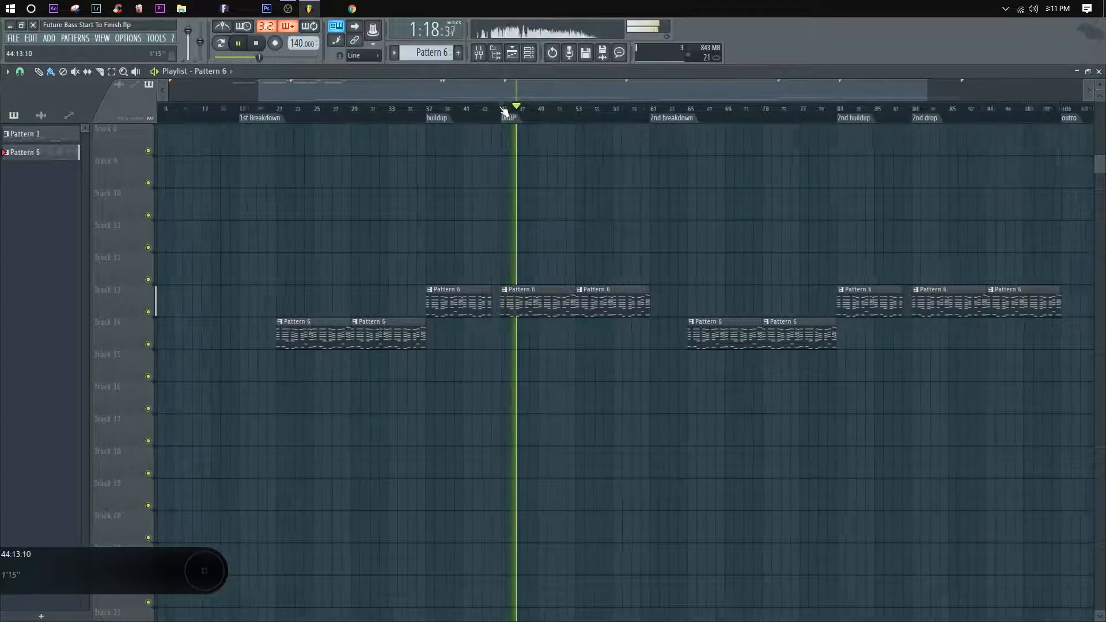
pyautogui.scroll(-3, 506, 112)
pyautogui.moveTo(590, 242); pyautogui.dragTo(589, 232)
pyautogui.press('space')
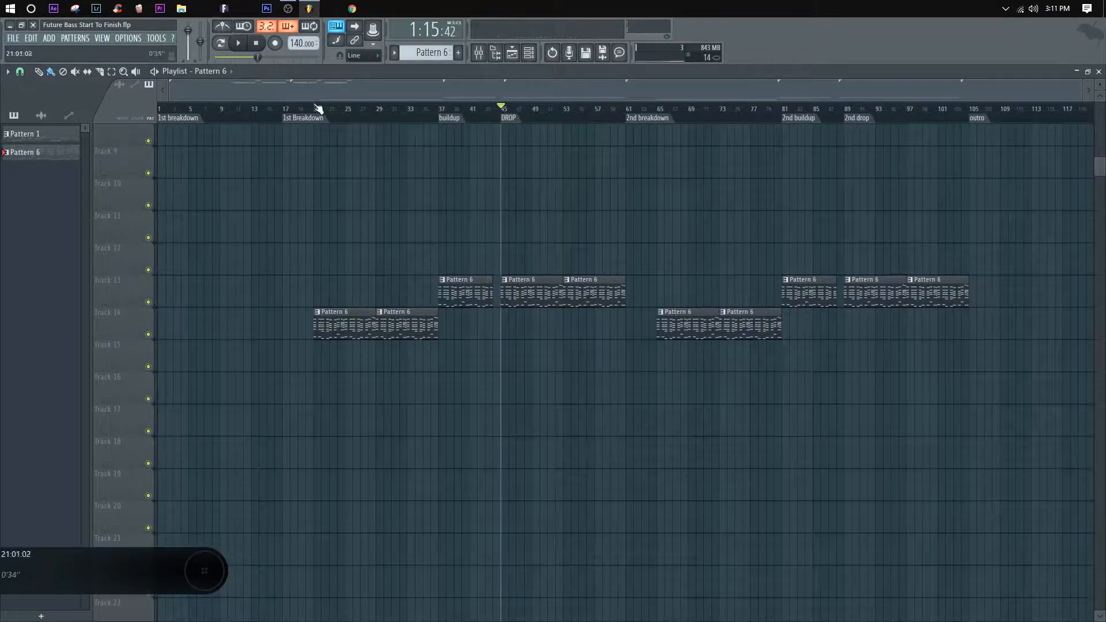
# Step: Move the playhead to bar 21 and mute Tracks 5 and 6, which hold the vocal clips
pyautogui.click(317, 108)
pyautogui.scroll(2, 326, 115)
pyautogui.scroll(6, 377, 219)
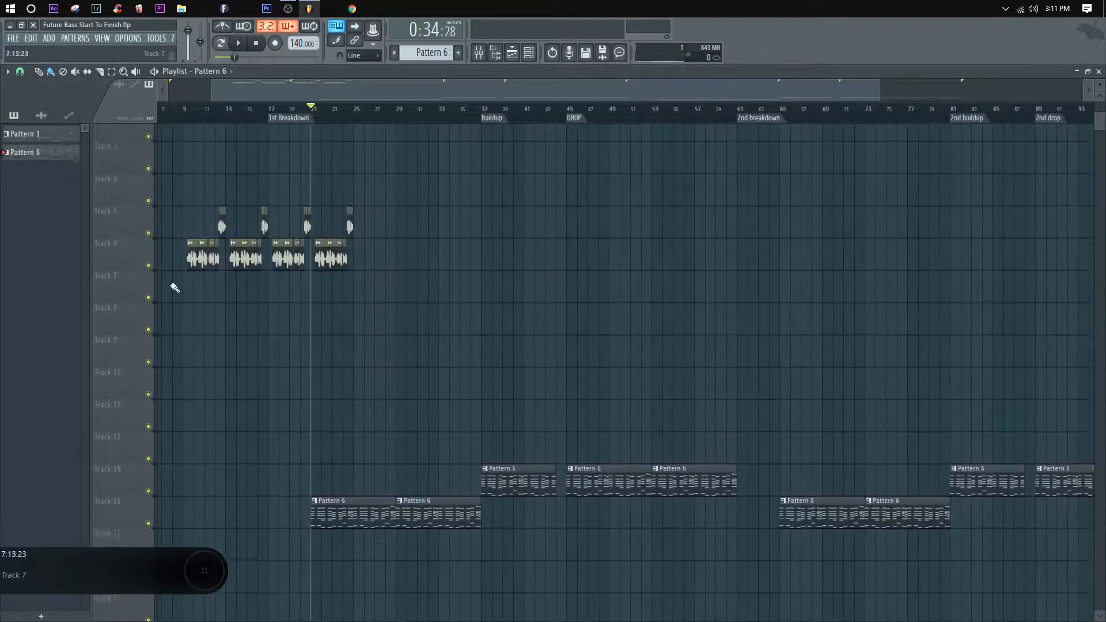
pyautogui.click(148, 269)
pyautogui.scroll(-1, 372, 264)
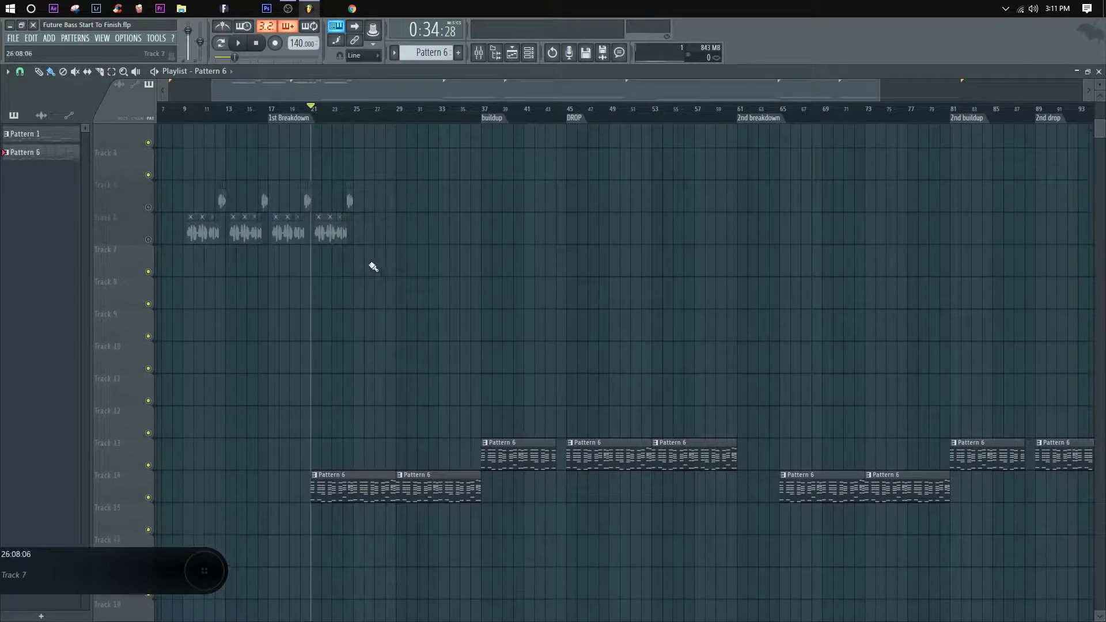
pyautogui.moveTo(386, 274); pyautogui.dragTo(191, 225)
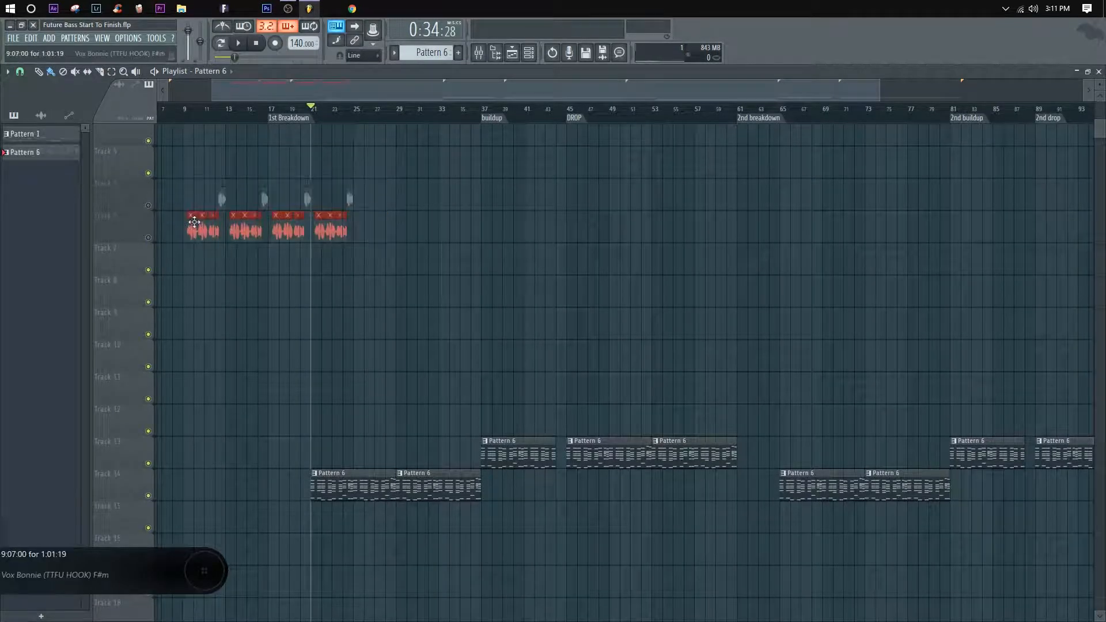
pyautogui.hotkey('shift', 'Up')
pyautogui.hotkey('ctrl', 'd')
# Step: Move the two second-breakdown Pattern 6 clips down to Track 15 and merge the pattern clips on Track 14
pyautogui.scroll(-6, 452, 306)
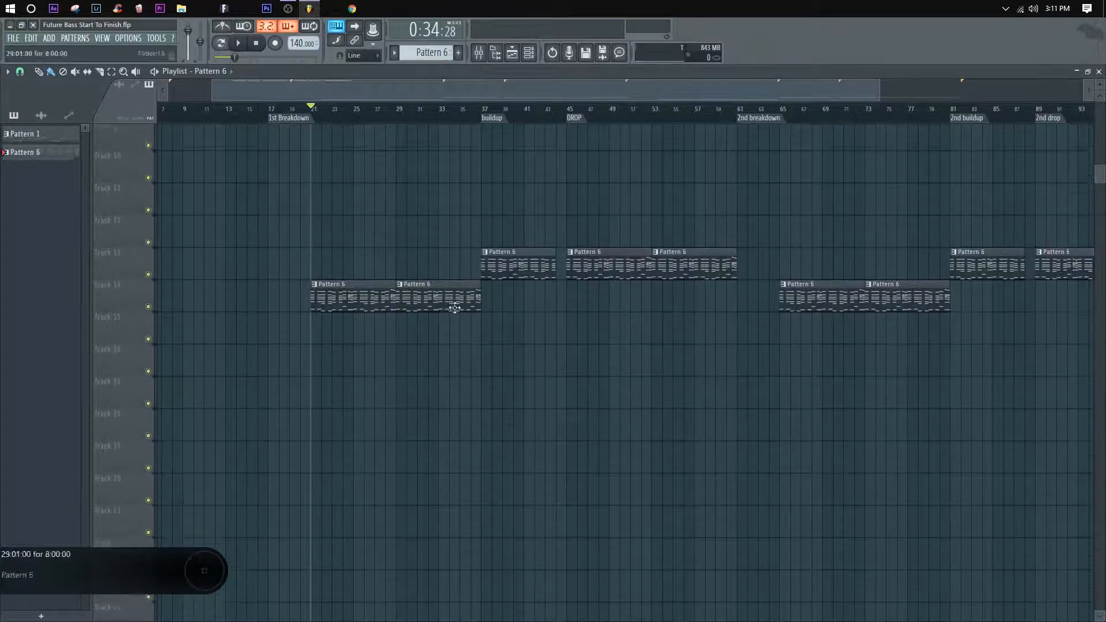
pyautogui.scroll(-1, 431, 122)
pyautogui.scroll(1, 446, 281)
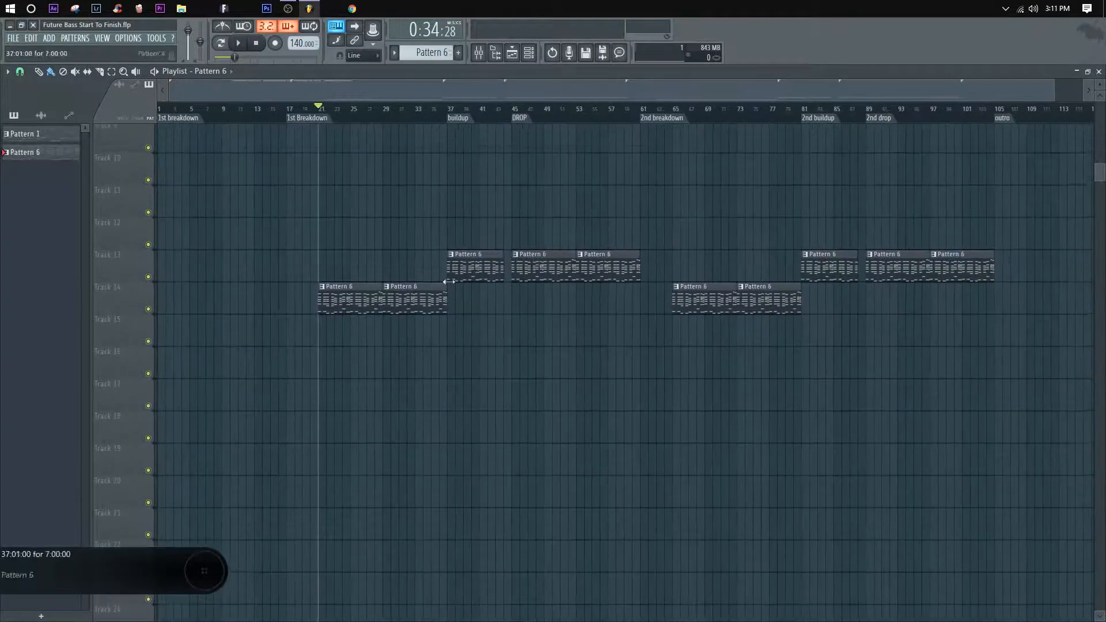
pyautogui.scroll(-1, 663, 111)
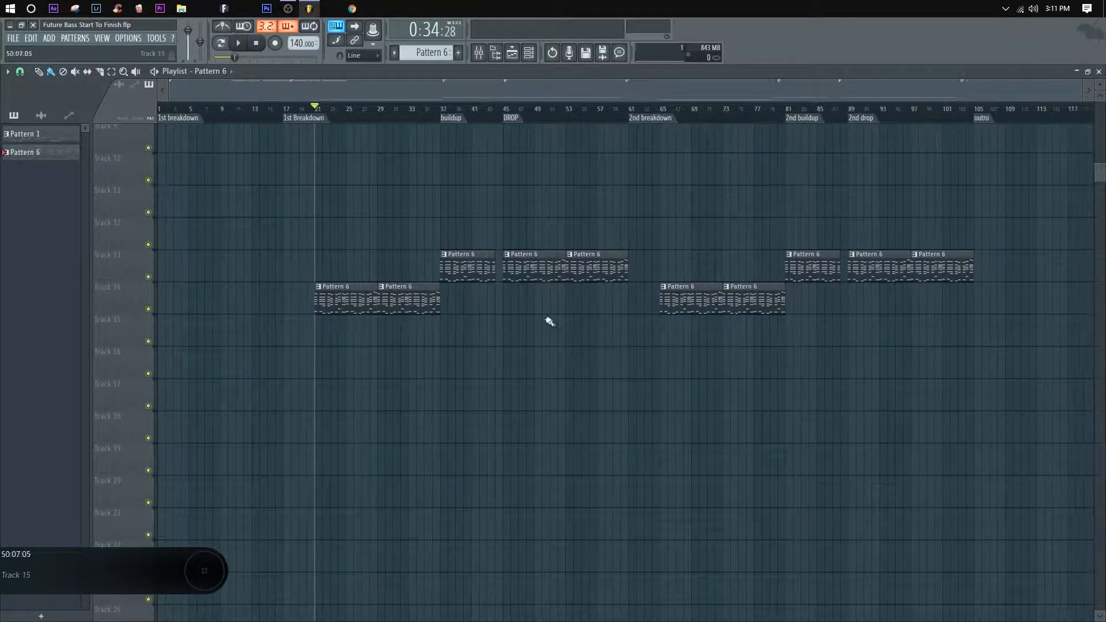
pyautogui.moveTo(777, 331); pyautogui.dragTo(693, 343)
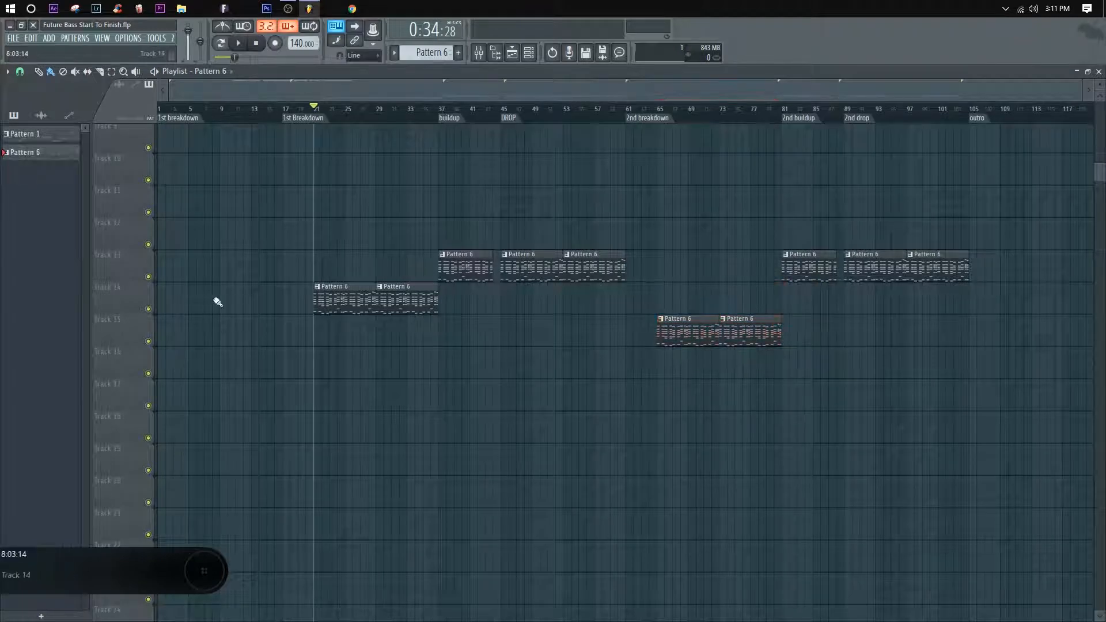
pyautogui.rightClick(122, 284)
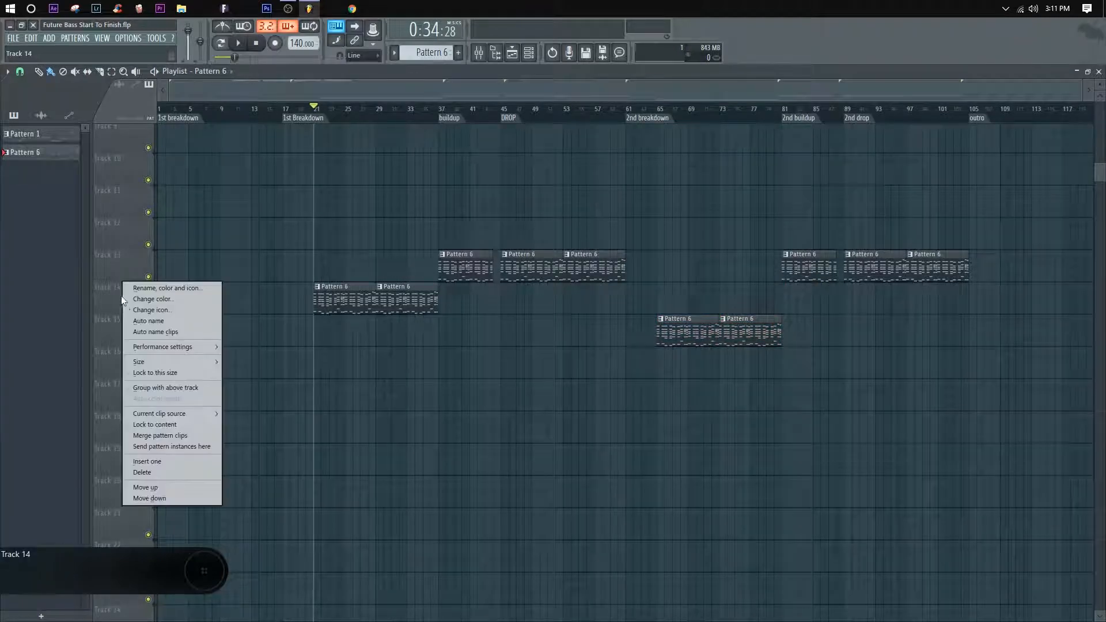
pyautogui.click(174, 435)
# Step: Open the merged clip in the piano roll, apply legato to all notes and glue the touching notes together
pyautogui.doubleClick(365, 299)
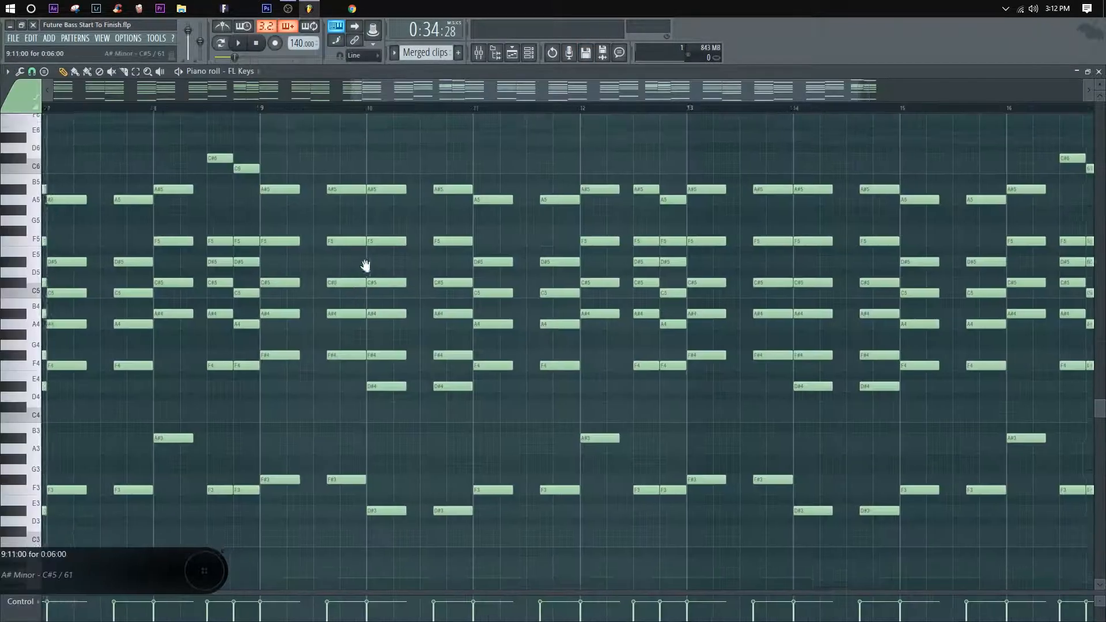
pyautogui.scroll(-4, 357, 112)
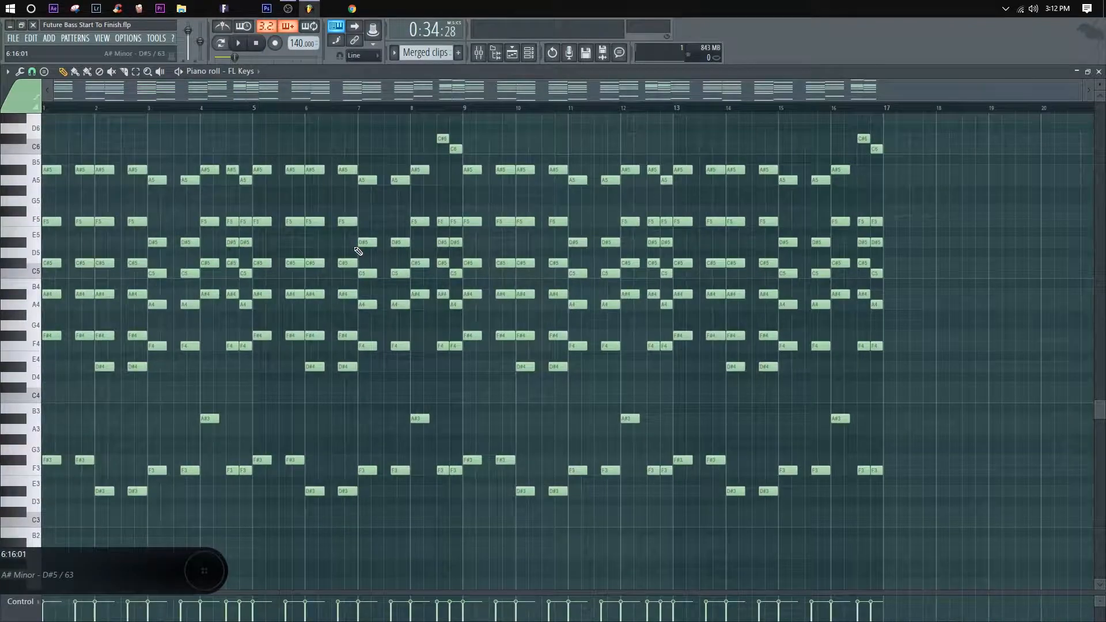
pyautogui.hotkey('ctrl', 'a')
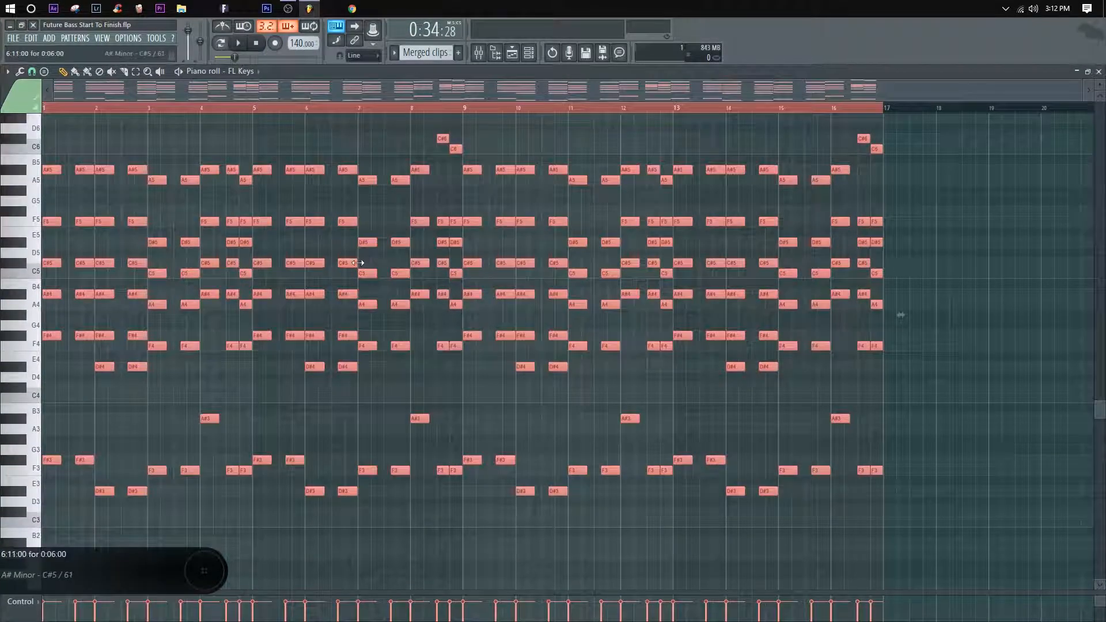
pyautogui.hotkey('ctrl', 'l')
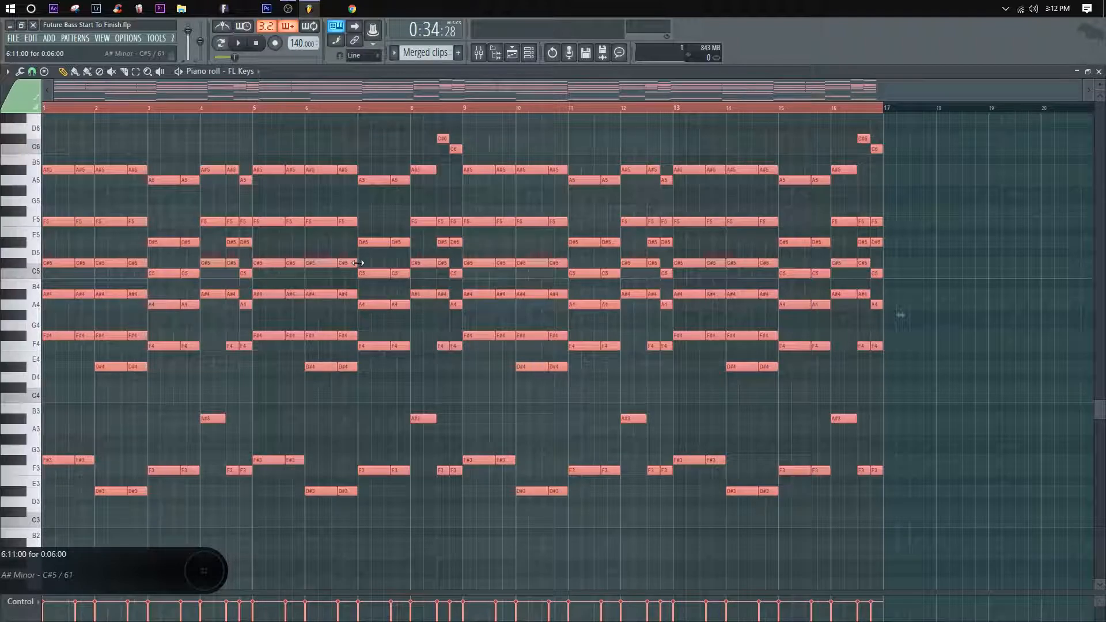
pyautogui.hotkey('ctrl', 'g')
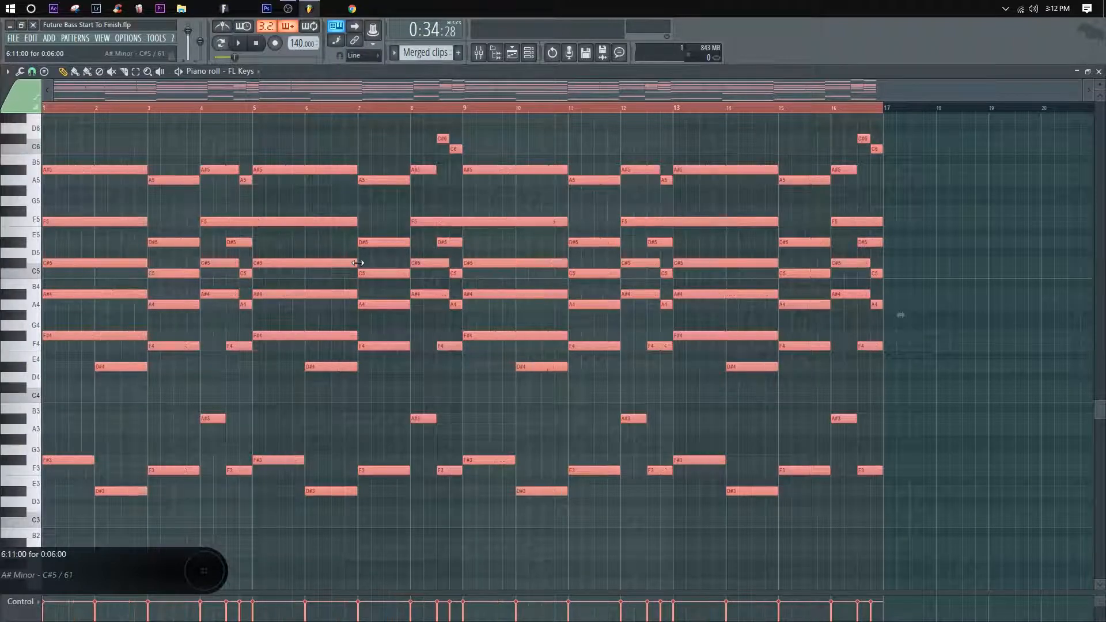
pyautogui.hotkey('ctrl', 'd')
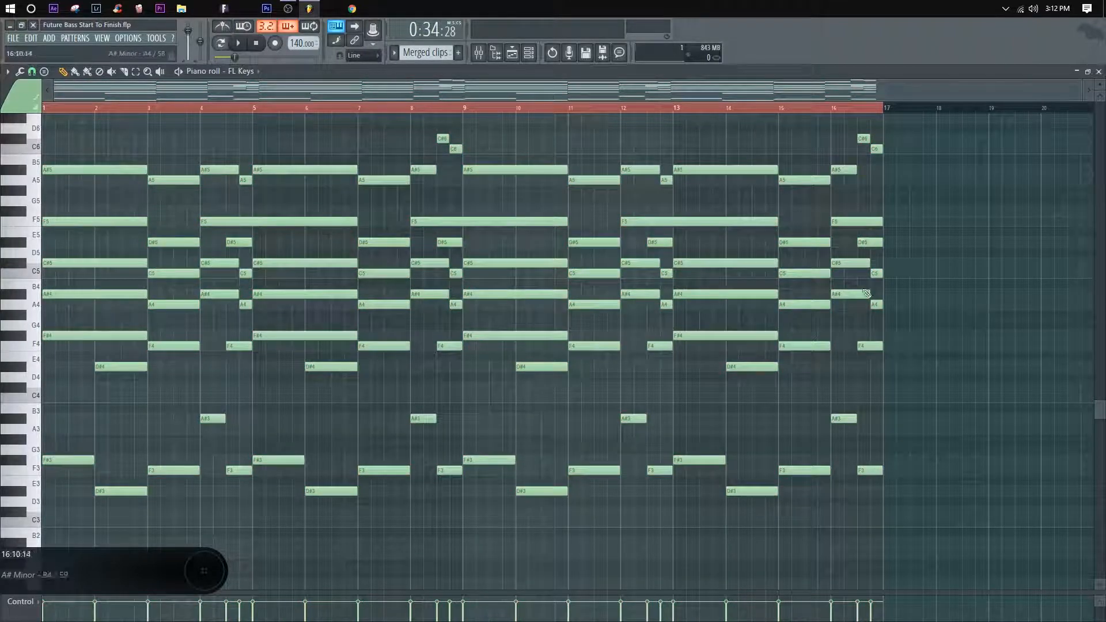
# Step: Switch playback to pattern mode and slice the long chord notes at bars 2, 5 and 6 and within bars 4 and 8
pyautogui.click(222, 43)
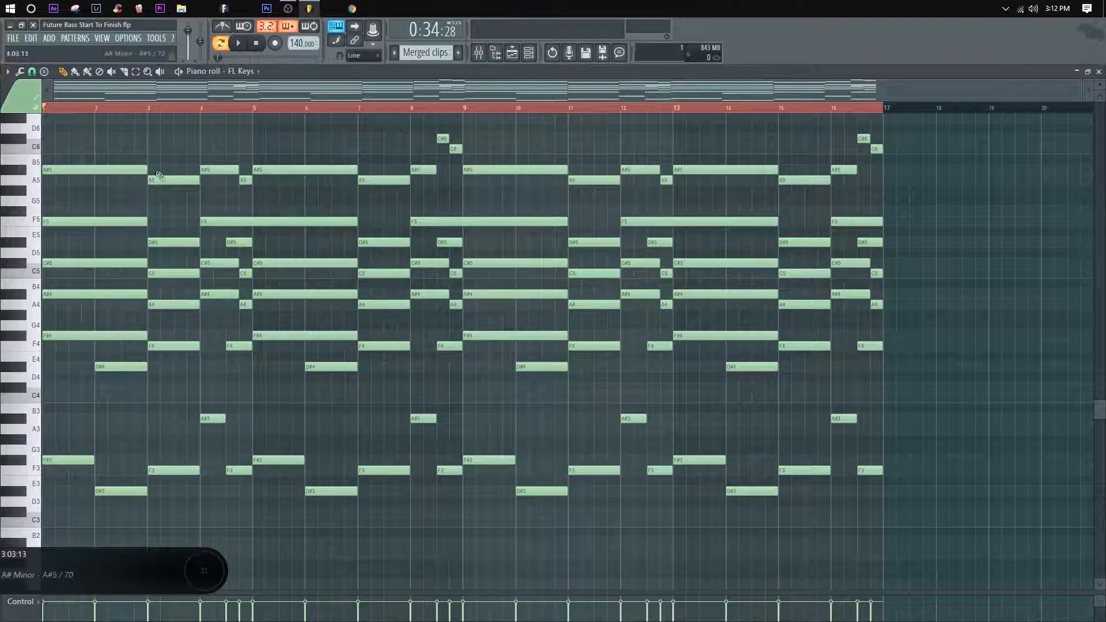
pyautogui.scroll(-1, 248, 231)
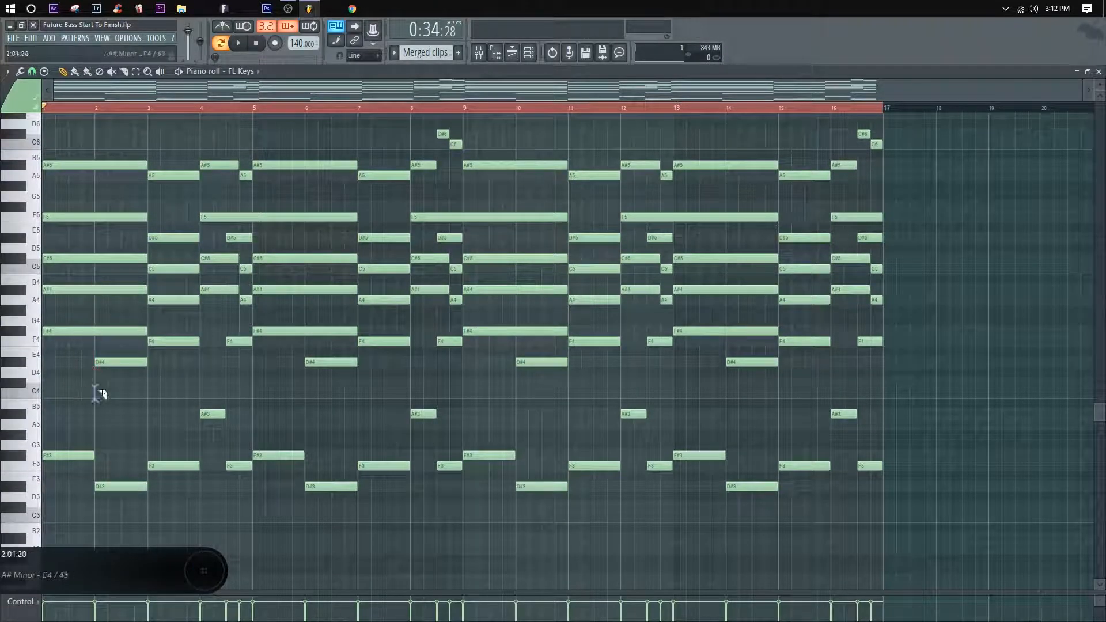
pyautogui.moveTo(95, 394); pyautogui.dragTo(92, 144)
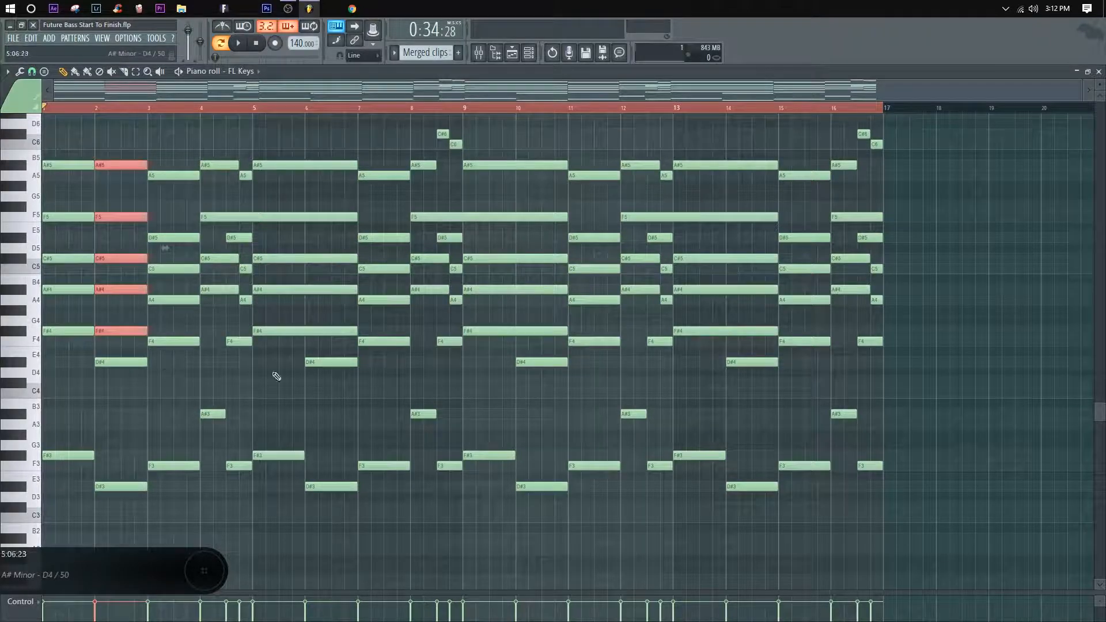
pyautogui.moveTo(274, 338)
pyautogui.mouseDown()
pyautogui.moveTo(250, 132)
pyautogui.moveTo(226, 293)
pyautogui.moveTo(228, 378)
pyautogui.moveTo(246, 151)
pyautogui.mouseUp()
pyautogui.scroll(3, 237, 102)
pyautogui.moveTo(349, 149); pyautogui.dragTo(358, 440)
pyautogui.moveTo(442, 421)
pyautogui.mouseDown()
pyautogui.moveTo(443, 152)
pyautogui.moveTo(571, 126)
pyautogui.moveTo(562, 142)
pyautogui.mouseUp()
pyautogui.moveTo(601, 410); pyautogui.dragTo(532, 380)
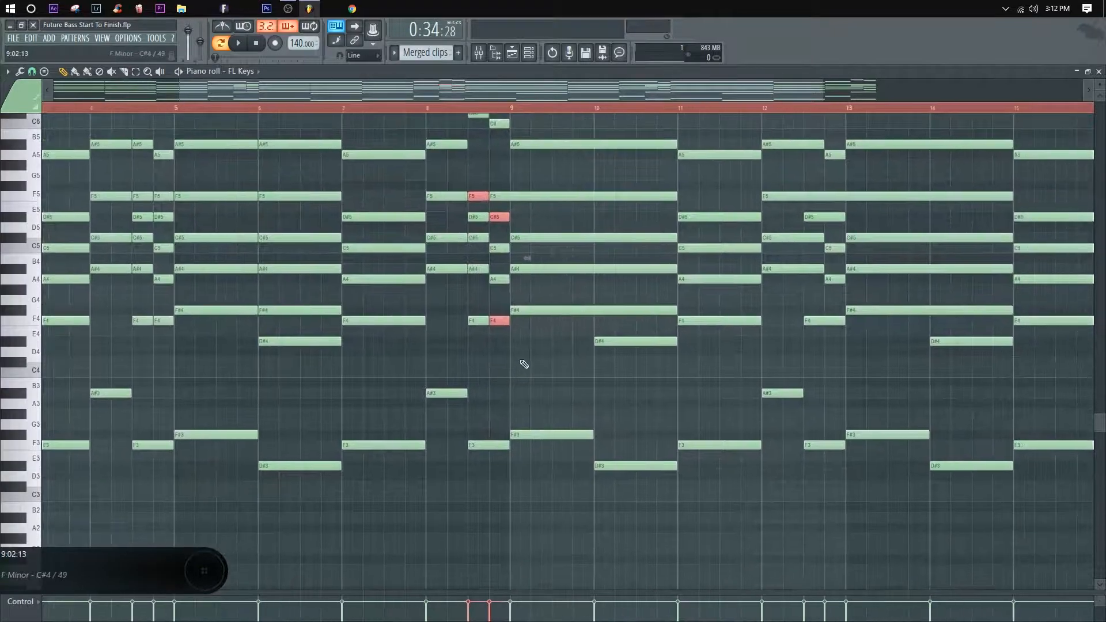
# Step: Play the merged chord pattern from bar 1 to check the sliced chords
pyautogui.moveTo(240, 178); pyautogui.dragTo(448, 186)
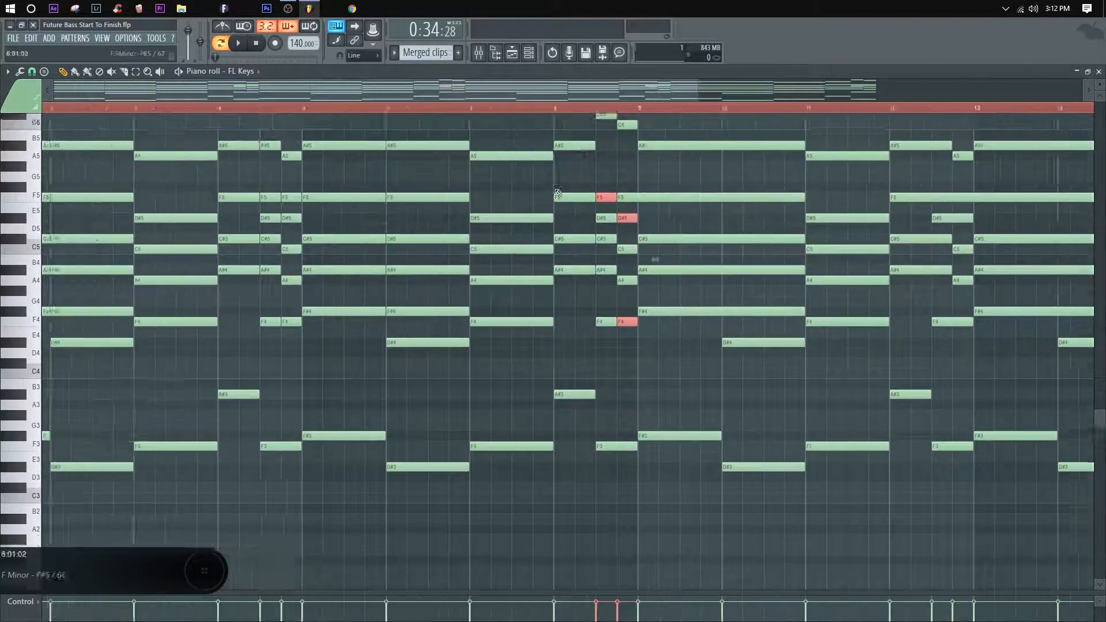
pyautogui.click(45, 108)
pyautogui.press('space')
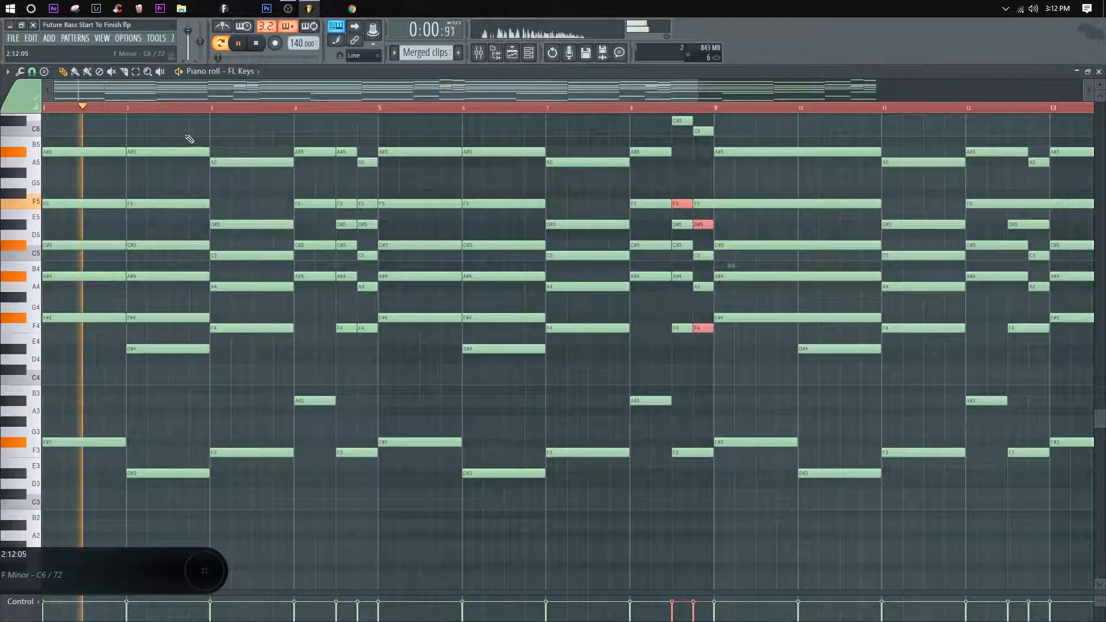
pyautogui.rightClick(278, 133)
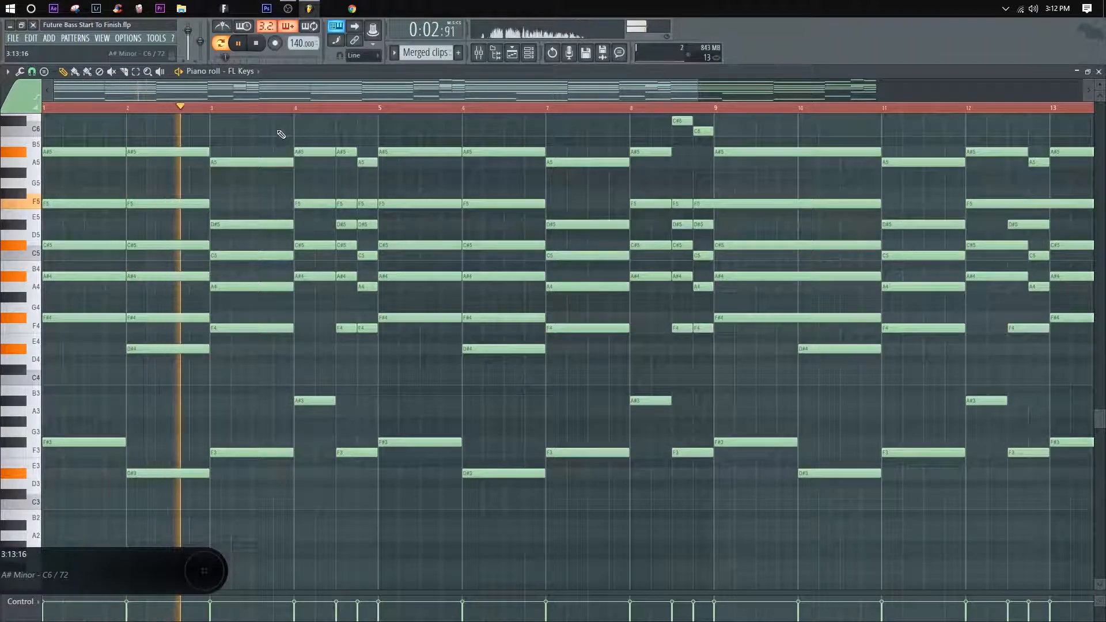
pyautogui.moveTo(352, 131); pyautogui.dragTo(302, 154)
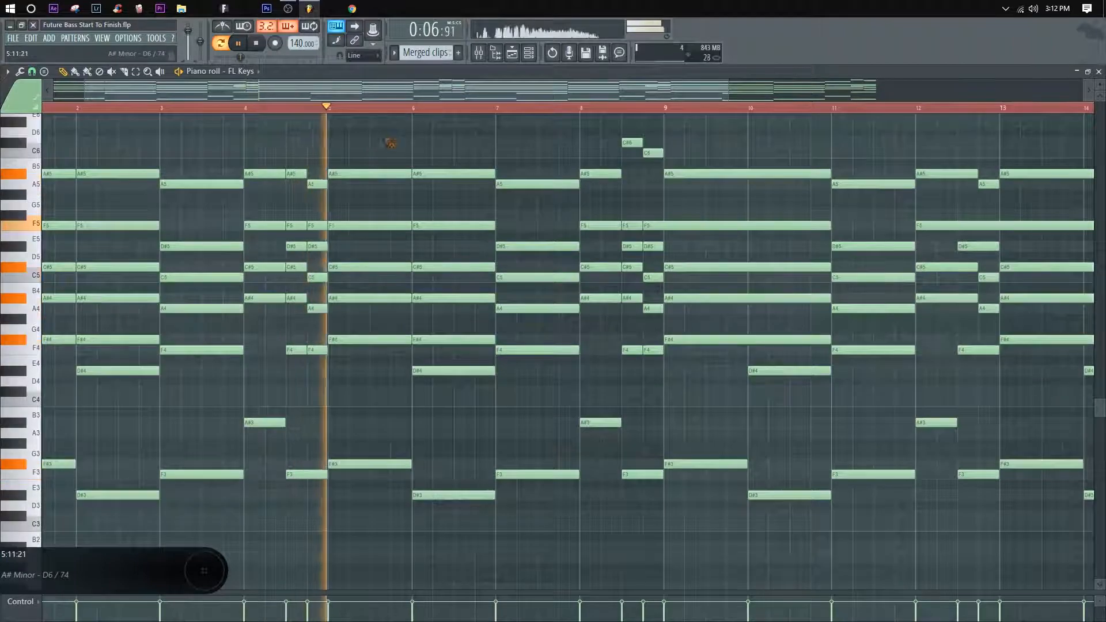
# Step: Slice the remaining long chord notes at bars 10, 13 and 14 and within bars 12 and 16
pyautogui.moveTo(452, 148); pyautogui.dragTo(288, 167)
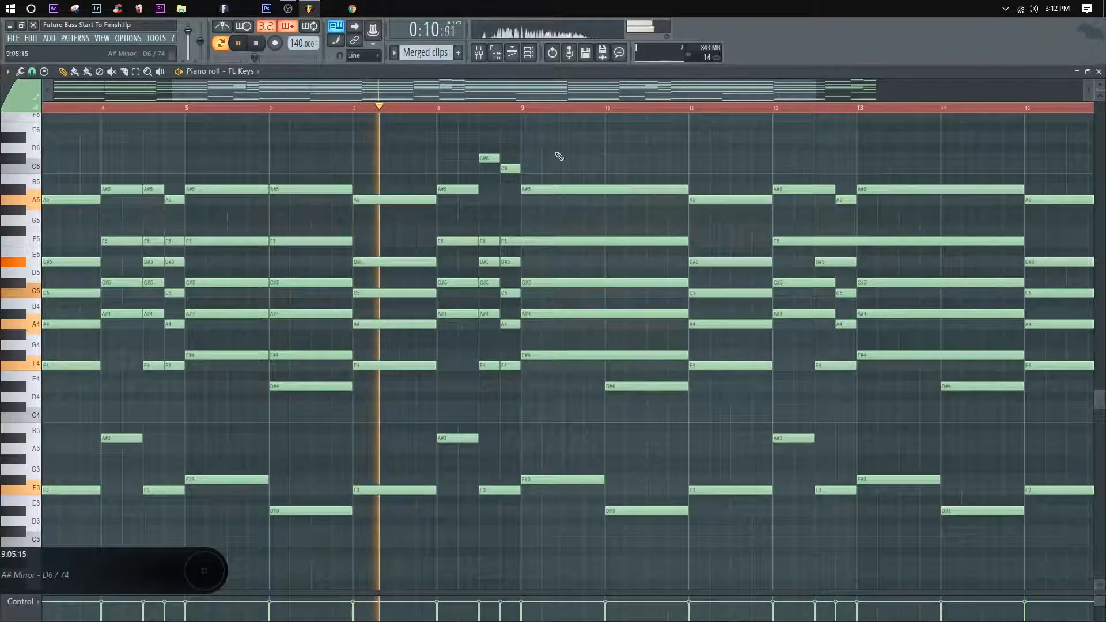
pyautogui.moveTo(593, 148); pyautogui.dragTo(422, 161)
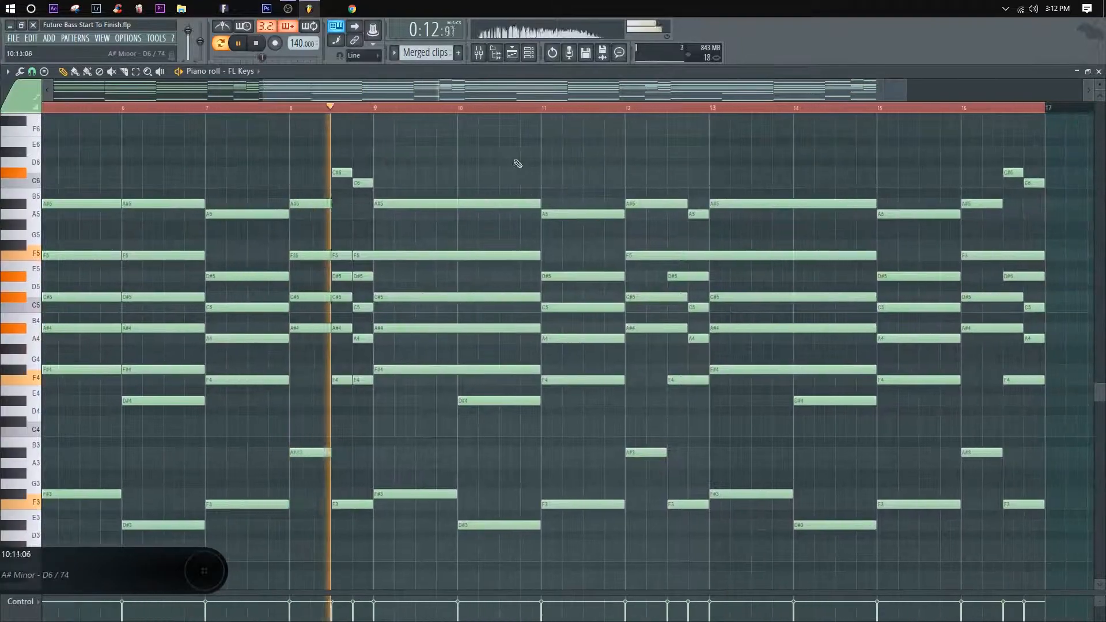
pyautogui.moveTo(494, 160); pyautogui.dragTo(398, 455)
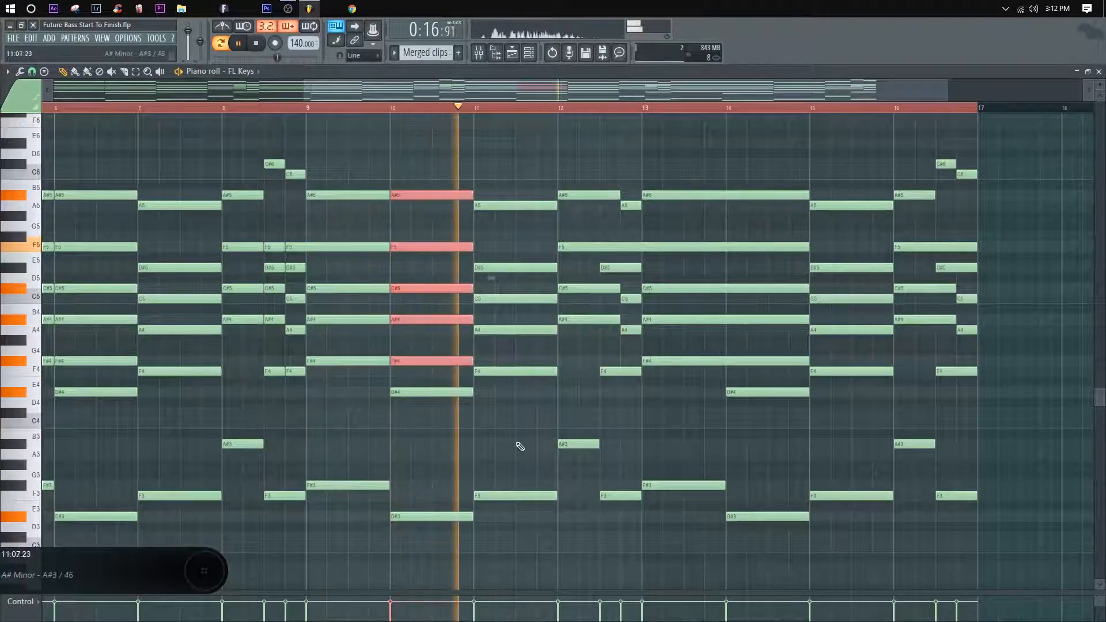
pyautogui.moveTo(577, 455); pyautogui.dragTo(637, 173)
pyautogui.moveTo(773, 158); pyautogui.dragTo(871, 146)
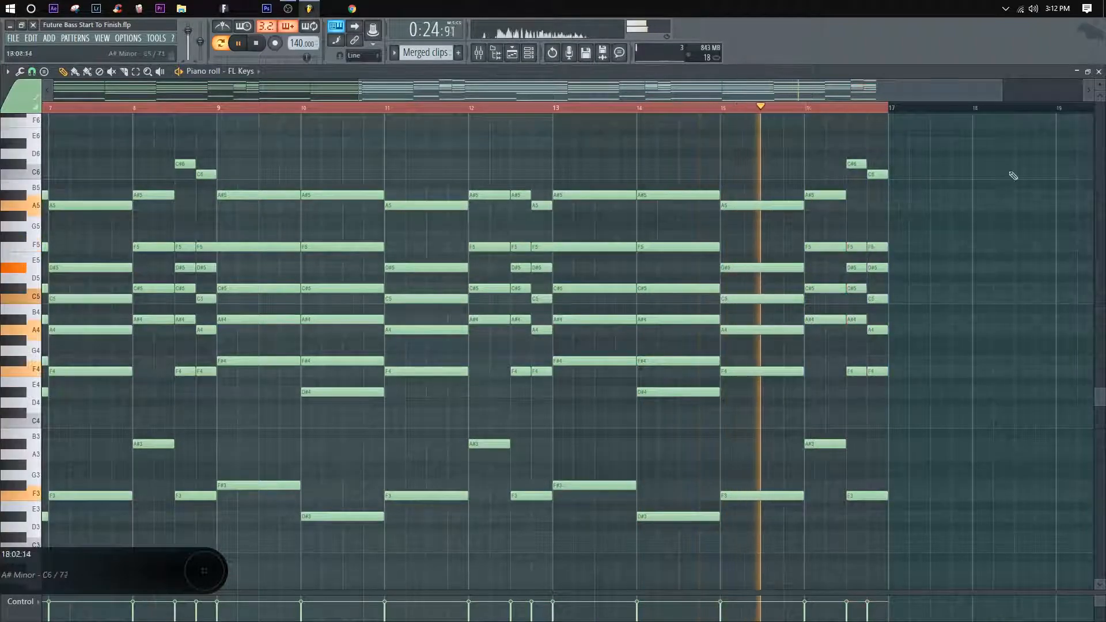
# Step: Stop playback and replace the second breakdown's two Pattern 6 clips with a copy of the merged clip on Track 14 at bar 65
pyautogui.press('F5')
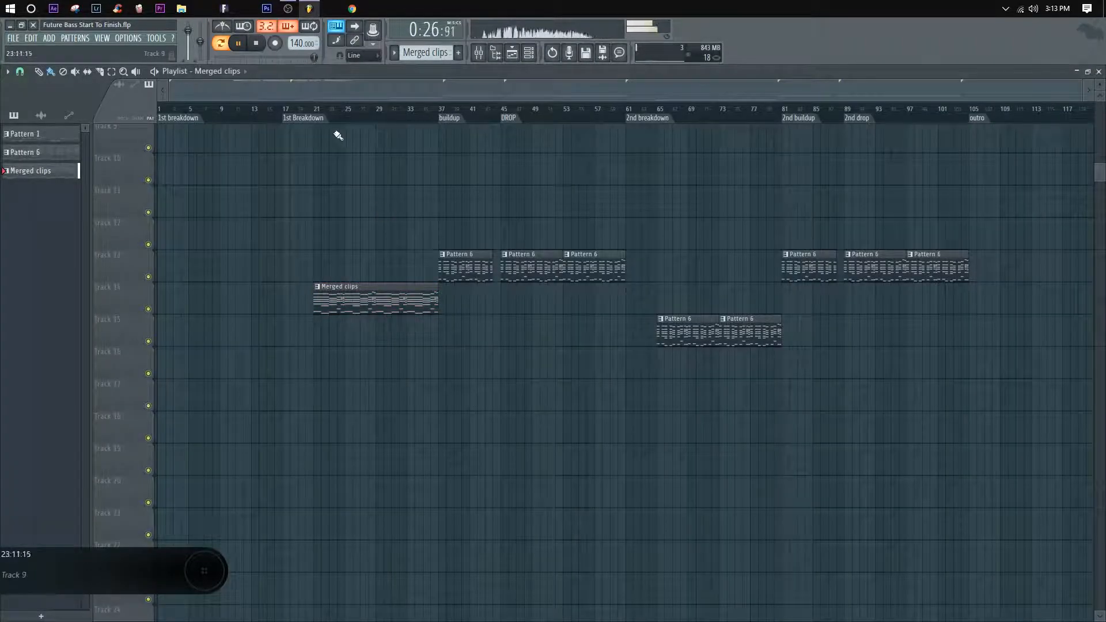
pyautogui.click(321, 113)
pyautogui.press('space')
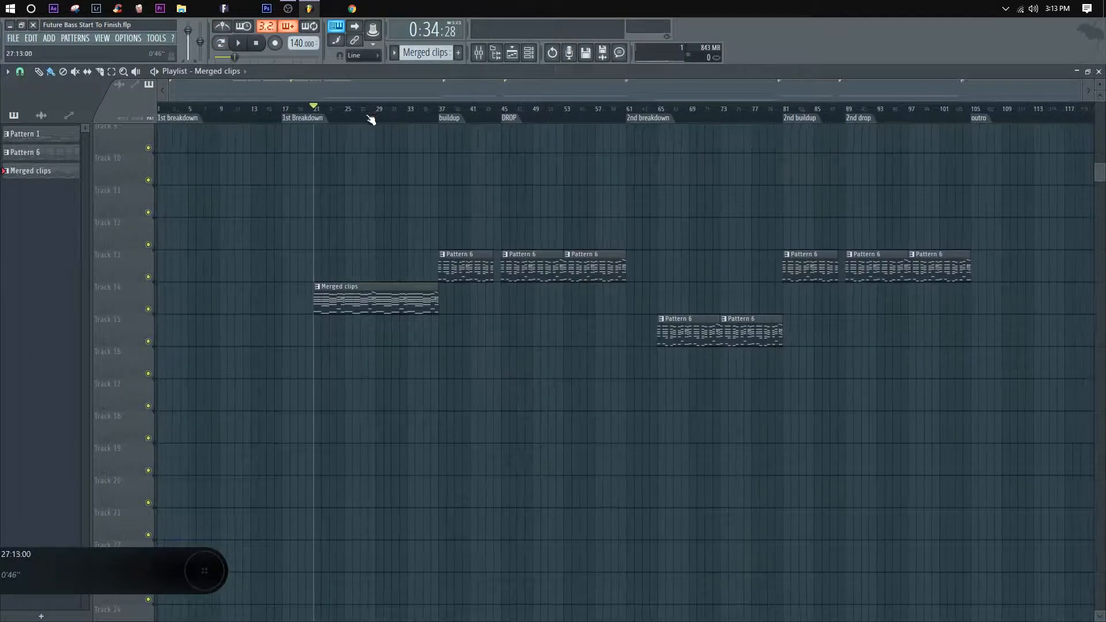
pyautogui.rightClick(750, 334)
pyautogui.rightClick(688, 335)
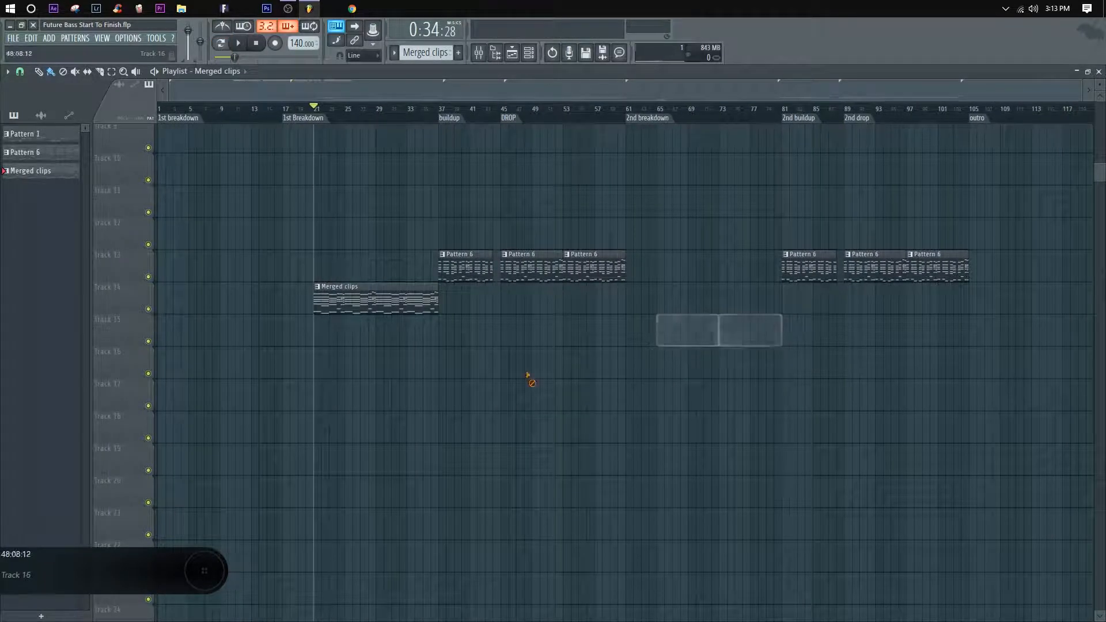
pyautogui.moveTo(365, 304); pyautogui.dragTo(707, 320)
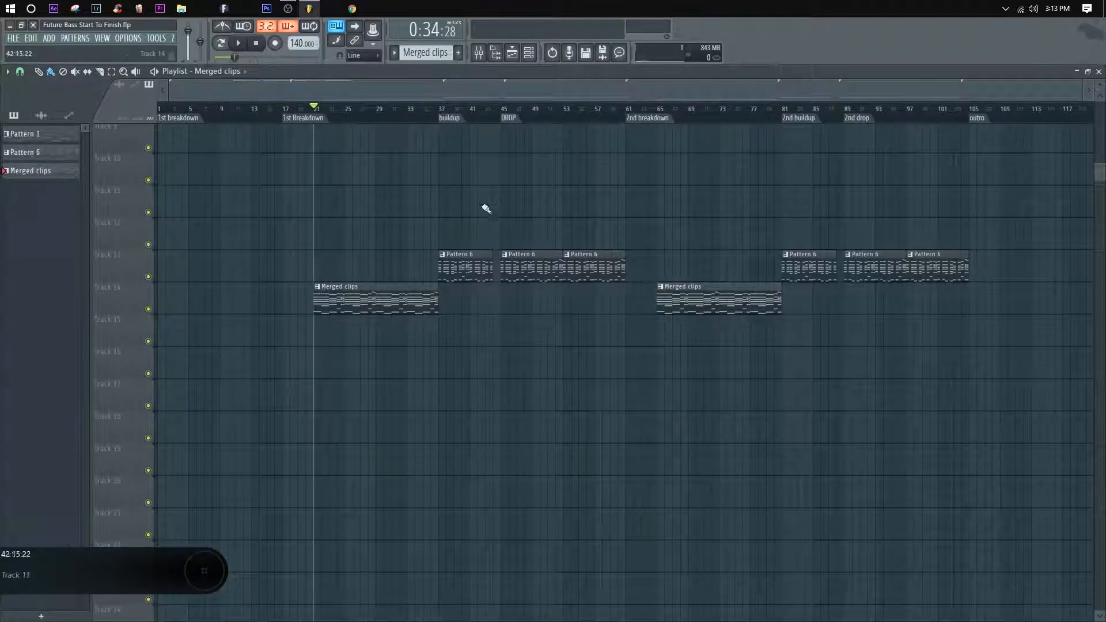
# Step: Rename the merged pattern as breakdown melodies
pyautogui.click(317, 287)
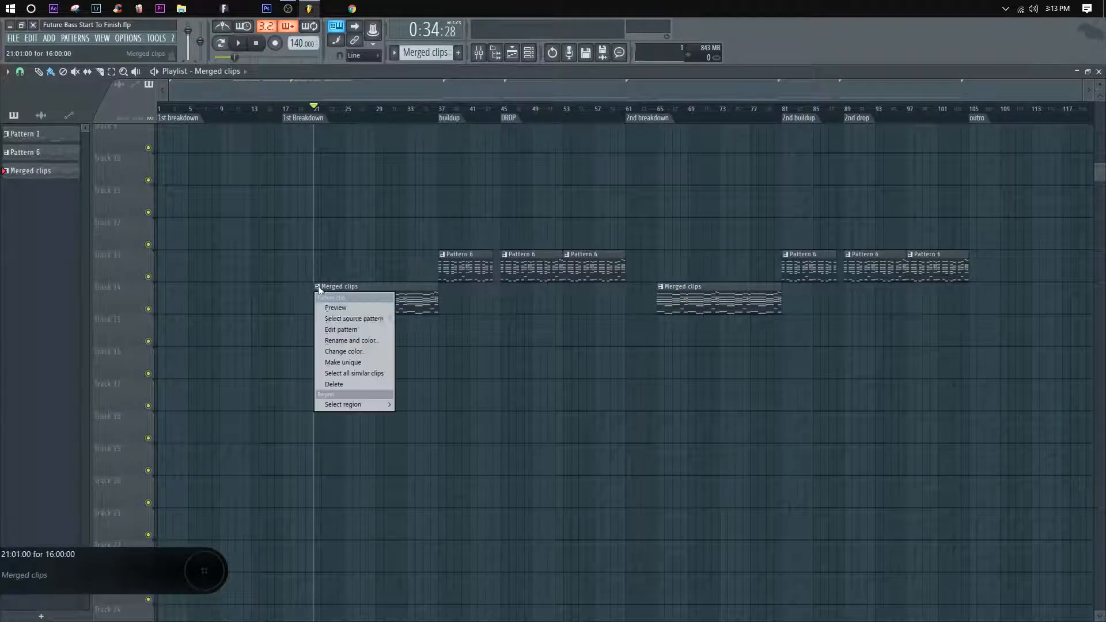
pyautogui.click(359, 342)
pyautogui.write('breakdown melodies')
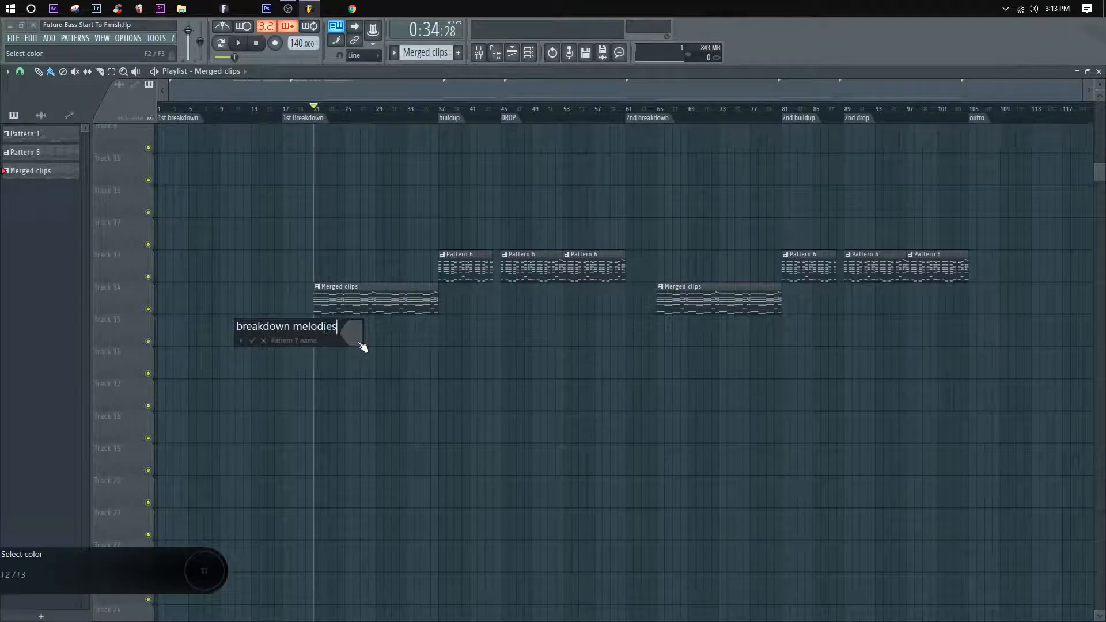
pyautogui.press('Return')
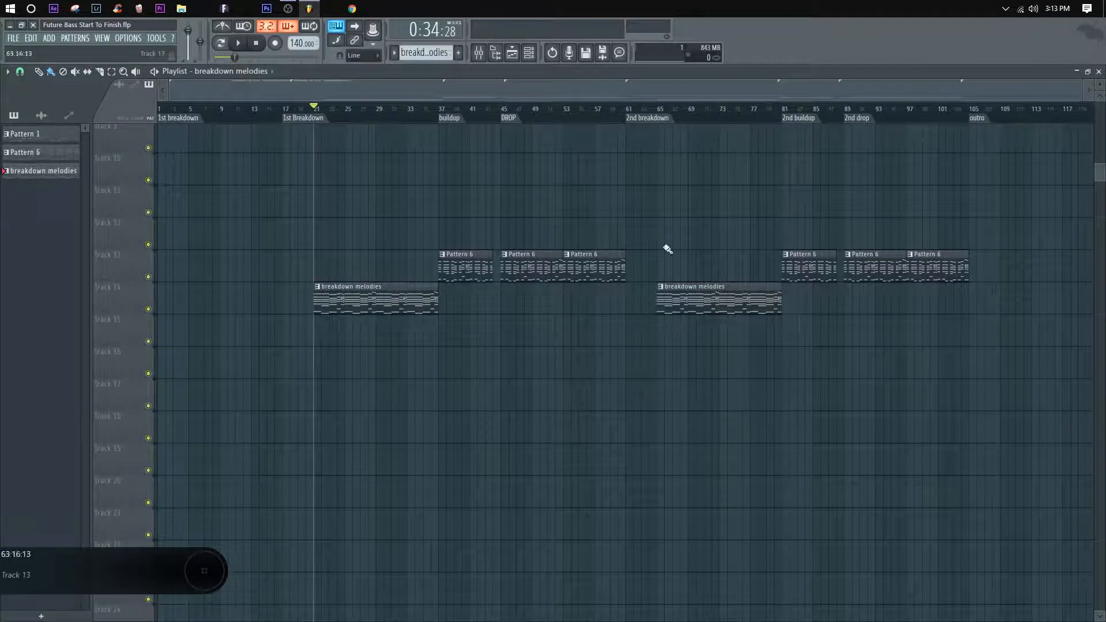
# Step: Open the first breakdown melodies clip in the piano roll with its full chord sequence in view
pyautogui.scroll(2, 331, 111)
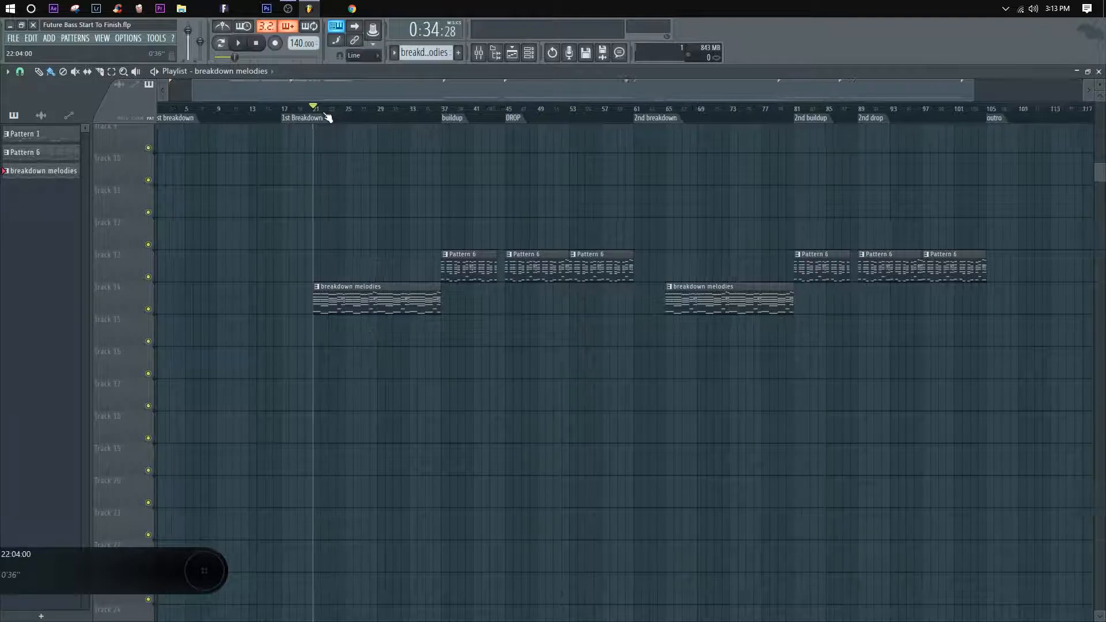
pyautogui.doubleClick(319, 295)
pyautogui.scroll(-1, 326, 106)
pyautogui.scroll(-2, 329, 109)
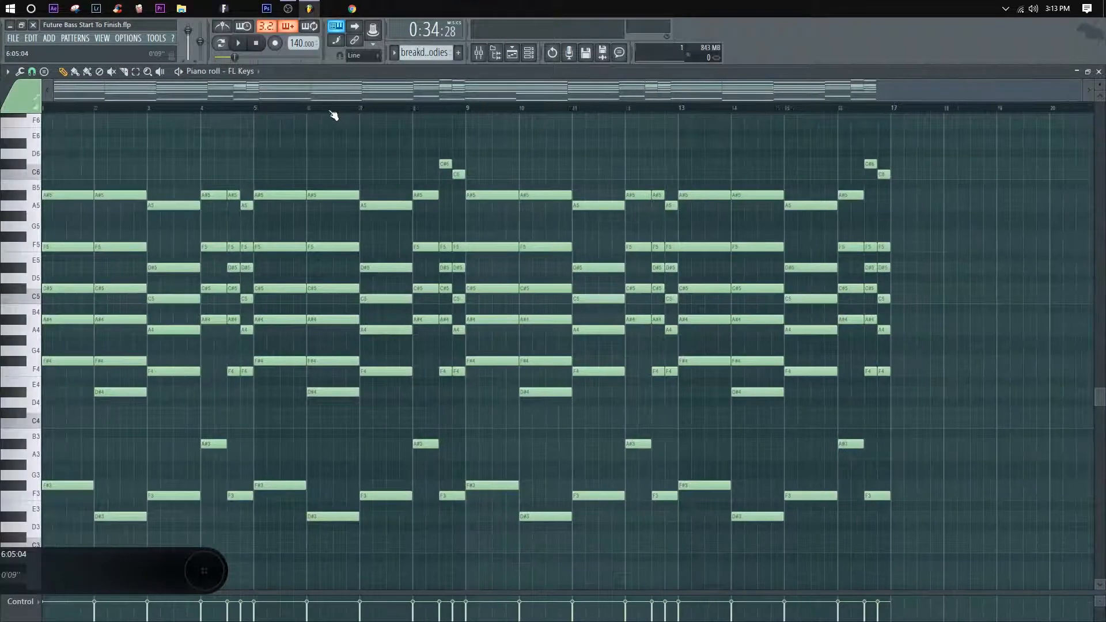
pyautogui.scroll(-3, 338, 187)
pyautogui.scroll(2, 916, 532)
pyautogui.moveTo(945, 533); pyautogui.dragTo(480, 127)
pyautogui.press('Delete')
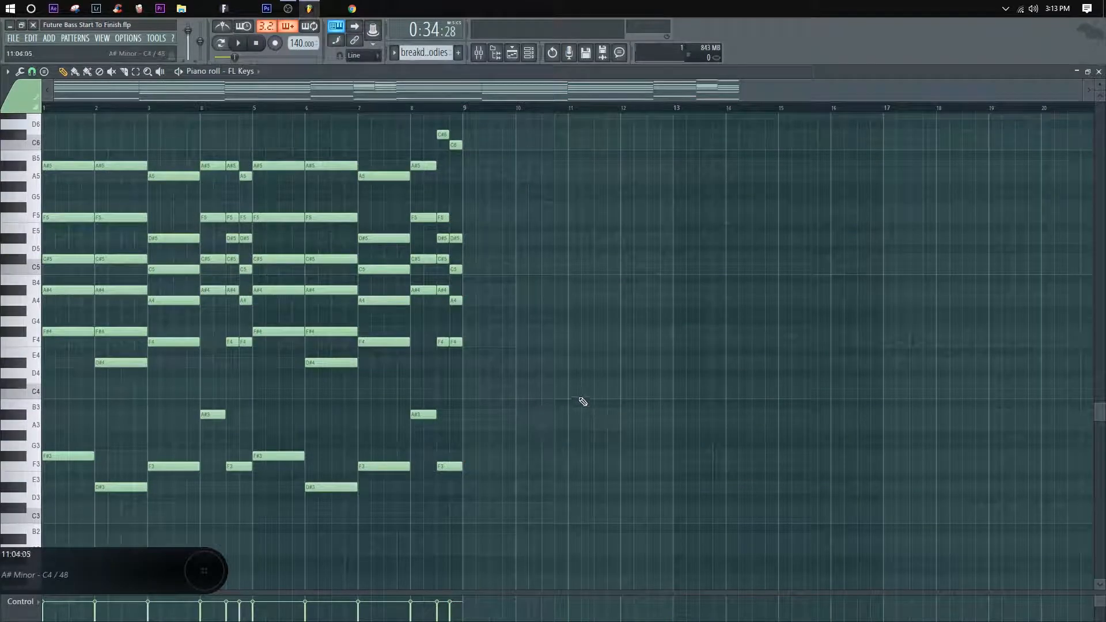
pyautogui.hotkey('ctrl', 'z')
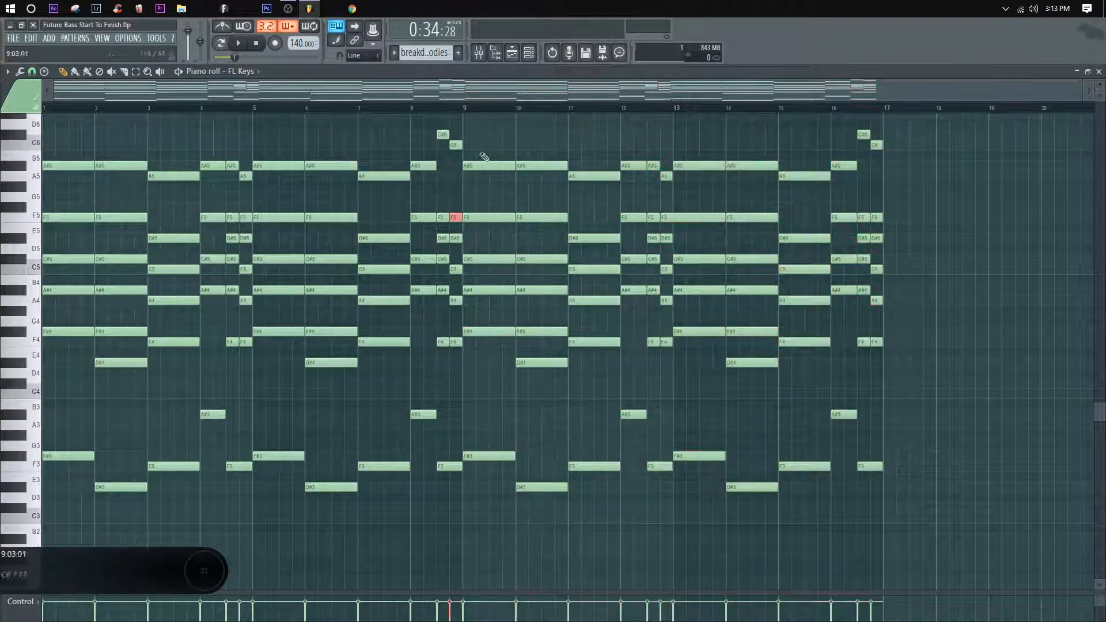
# Step: Delete all chord notes from bar 9 onward and return to the playlist
pyautogui.moveTo(949, 548); pyautogui.dragTo(490, 131)
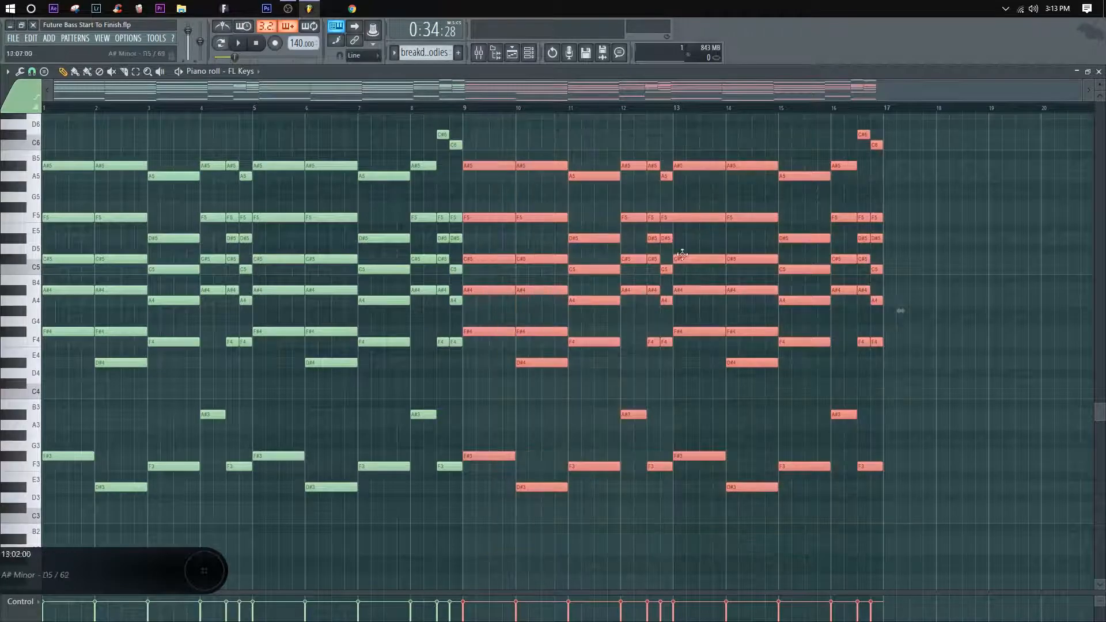
pyautogui.press('Delete')
pyautogui.press('F5')
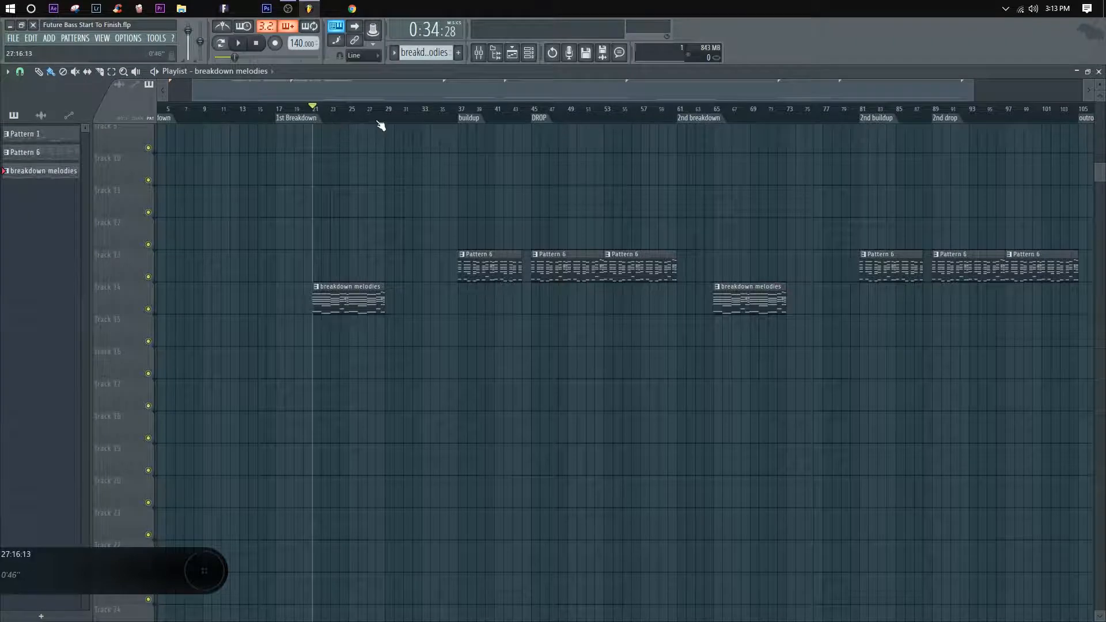
# Step: Add a playlist marker named 1st part at bar 21, where the first breakdown melodies clip starts
pyautogui.scroll(4, 403, 115)
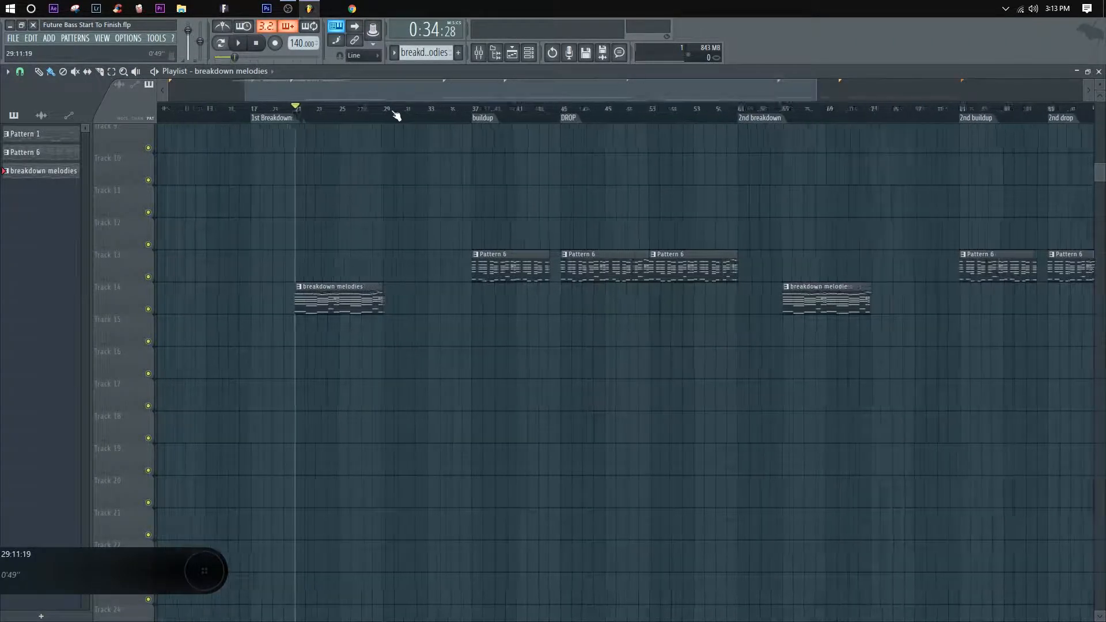
pyautogui.rightClick(242, 119)
pyautogui.click(247, 124)
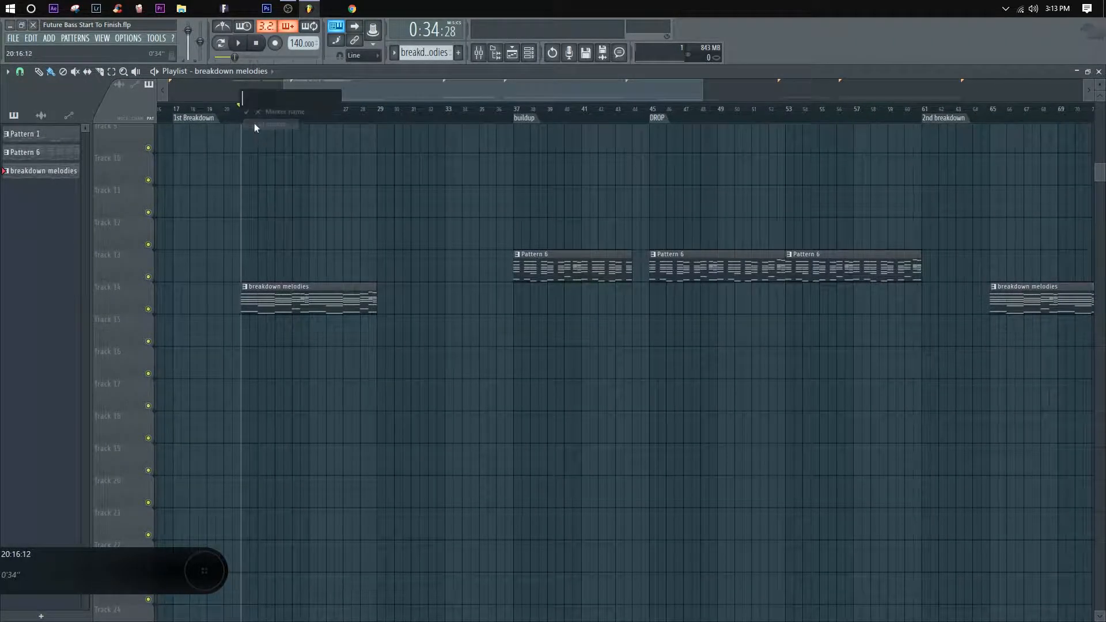
pyautogui.write('1st part of break')
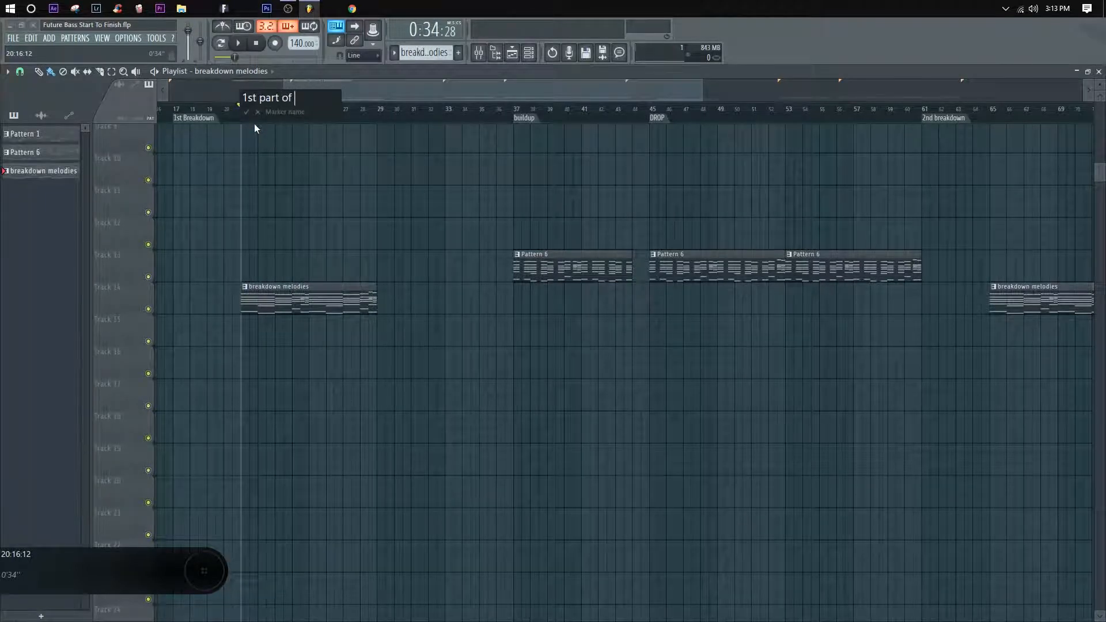
pyautogui.press('BackSpace')
pyautogui.press('BackSpace')
pyautogui.press('BackSpace')
pyautogui.press('BackSpace')
pyautogui.press('BackSpace')
pyautogui.press('BackSpace')
pyautogui.press('BackSpace')
pyautogui.press('BackSpace')
pyautogui.press('BackSpace')
pyautogui.press('Return')
# Step: Add a playlist marker named 2nd part at bar 29, where the first breakdown melodies clip ends
pyautogui.click(378, 116)
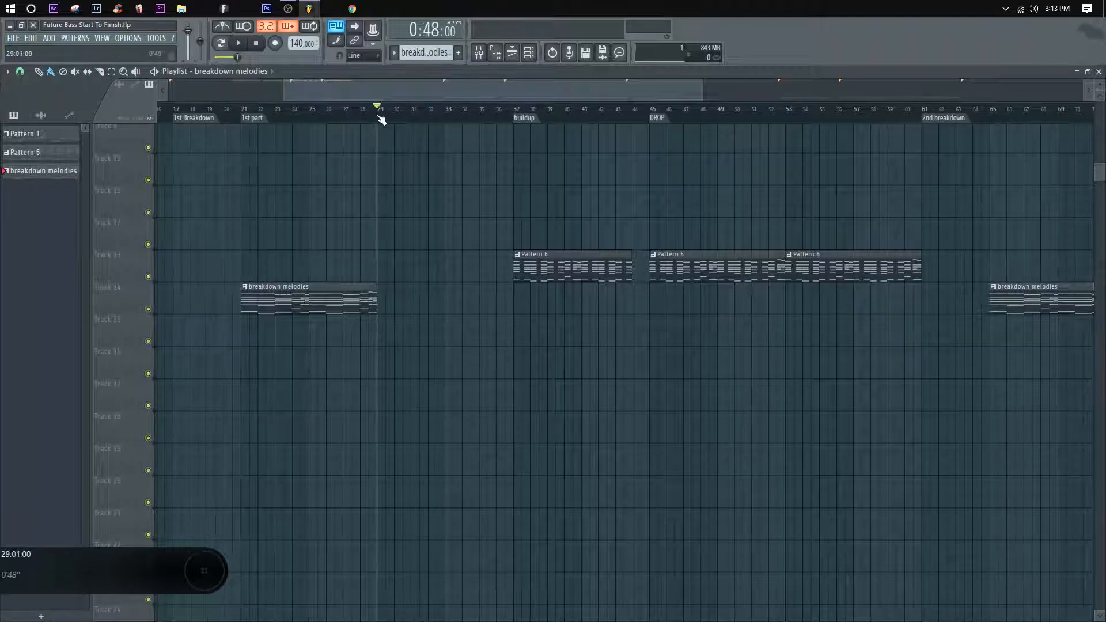
pyautogui.rightClick(382, 121)
pyautogui.click(386, 120)
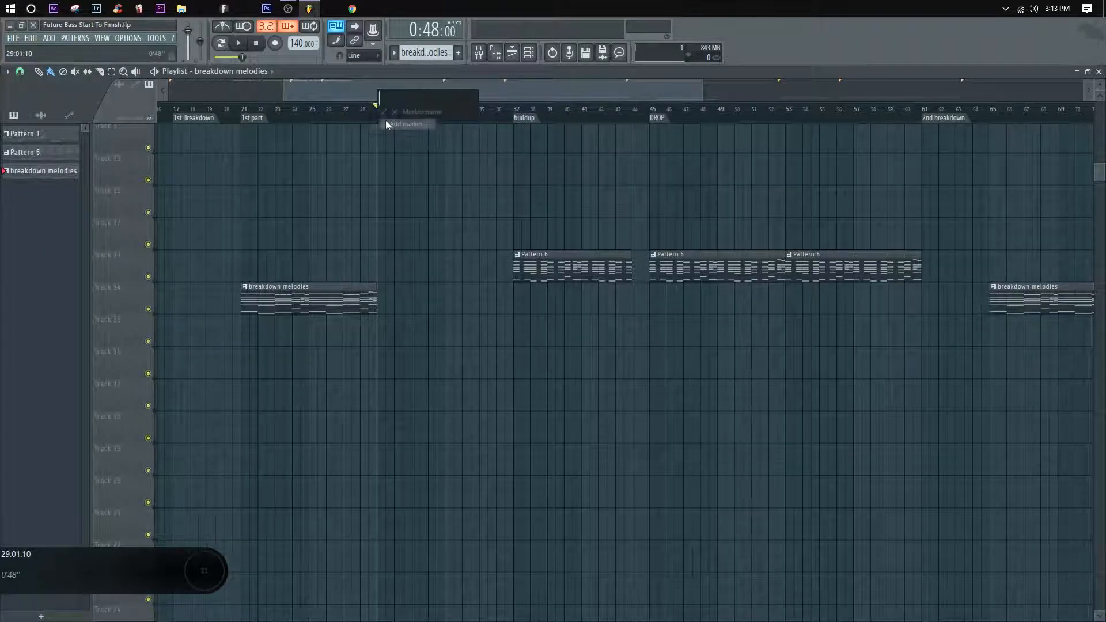
pyautogui.write('2')
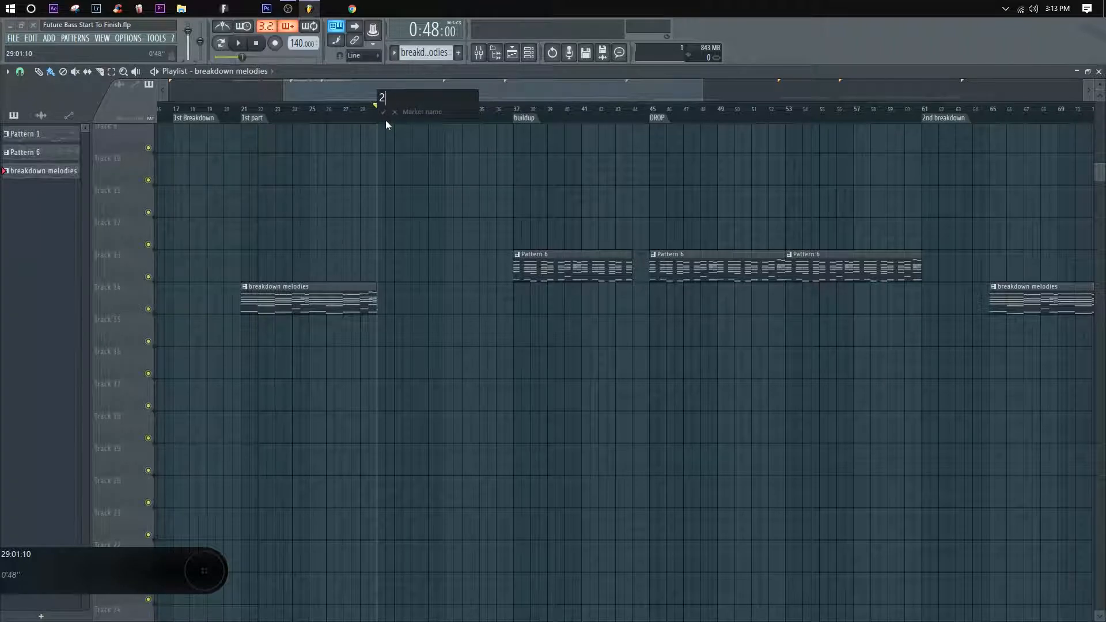
pyautogui.write('ND part')
pyautogui.press('Return')
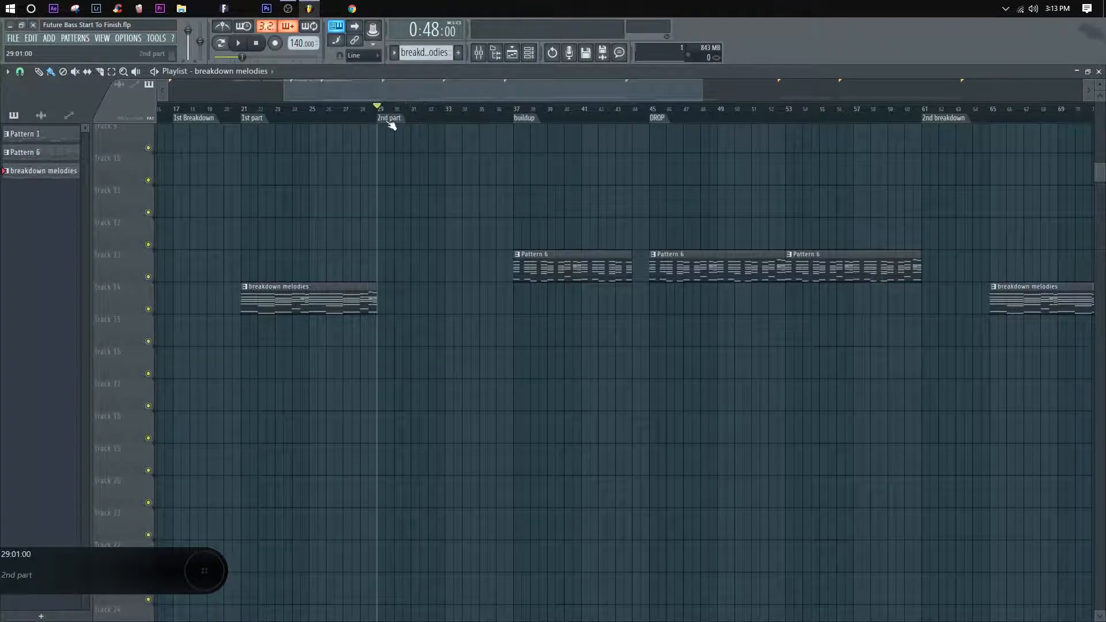
# Step: Extend the first breakdown melodies clip to the buildup at bar 37 and play it from bar 21 in the piano roll
pyautogui.click(261, 118)
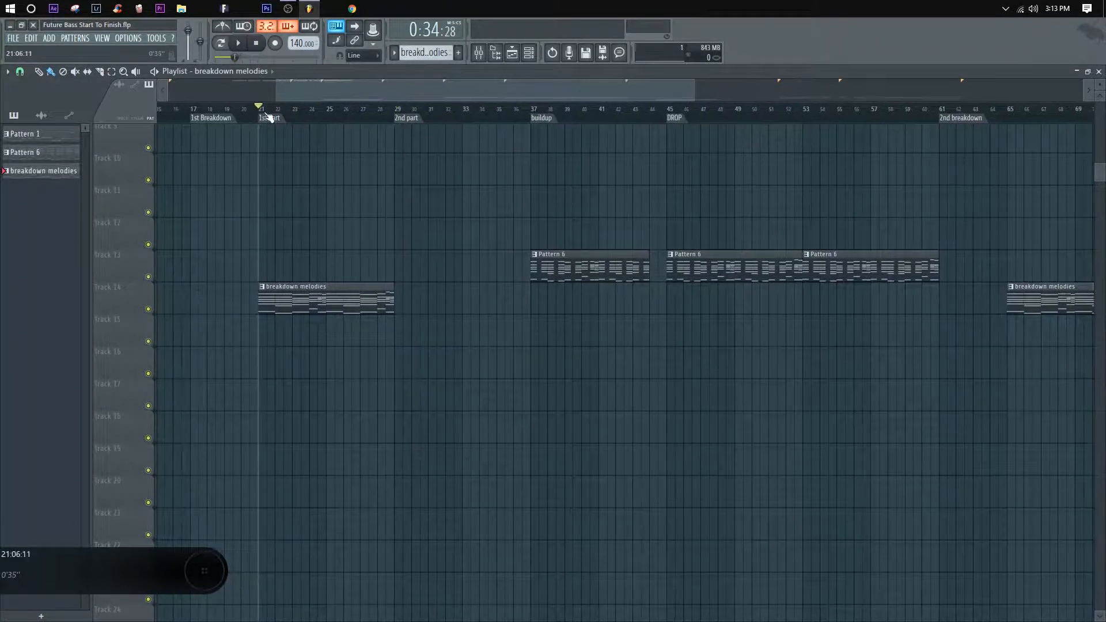
pyautogui.scroll(-4, 452, 370)
pyautogui.moveTo(378, 292); pyautogui.dragTo(446, 297)
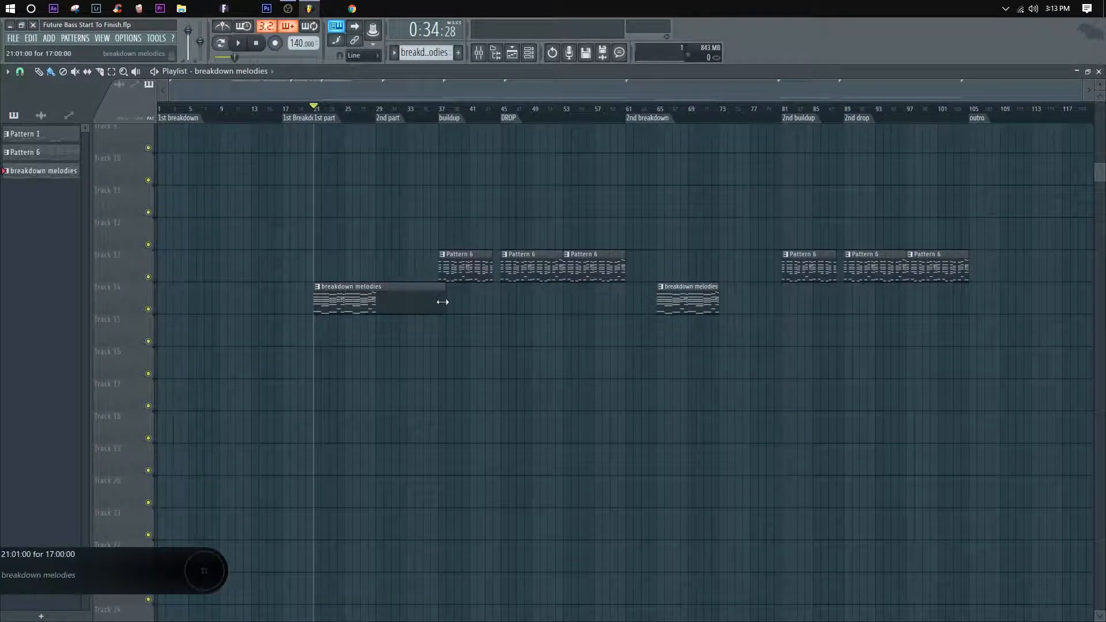
pyautogui.doubleClick(417, 305)
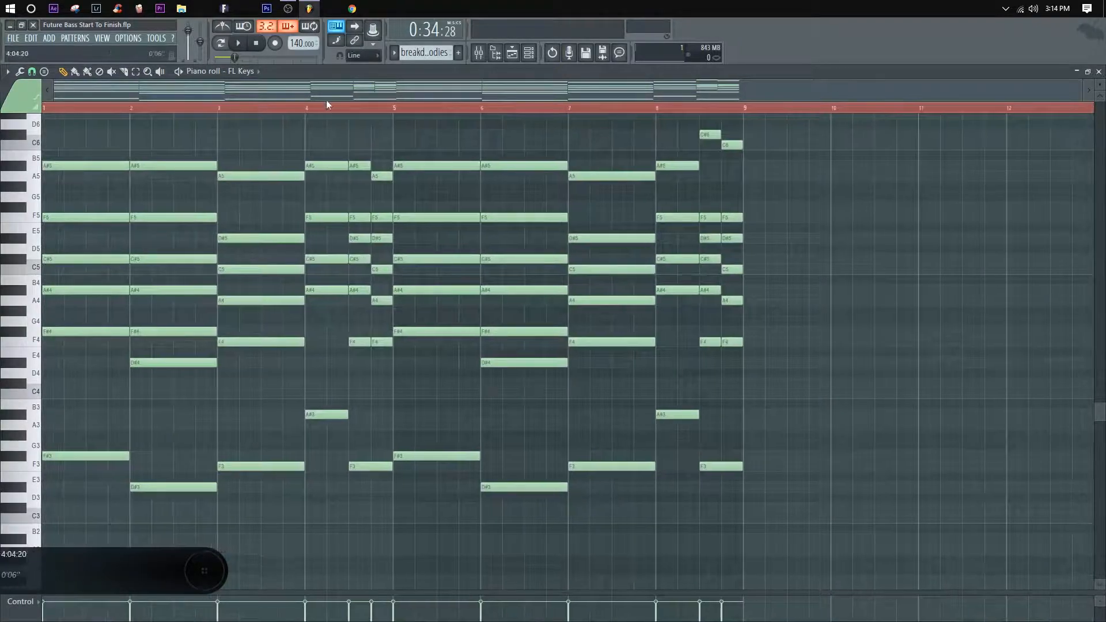
pyautogui.press('space')
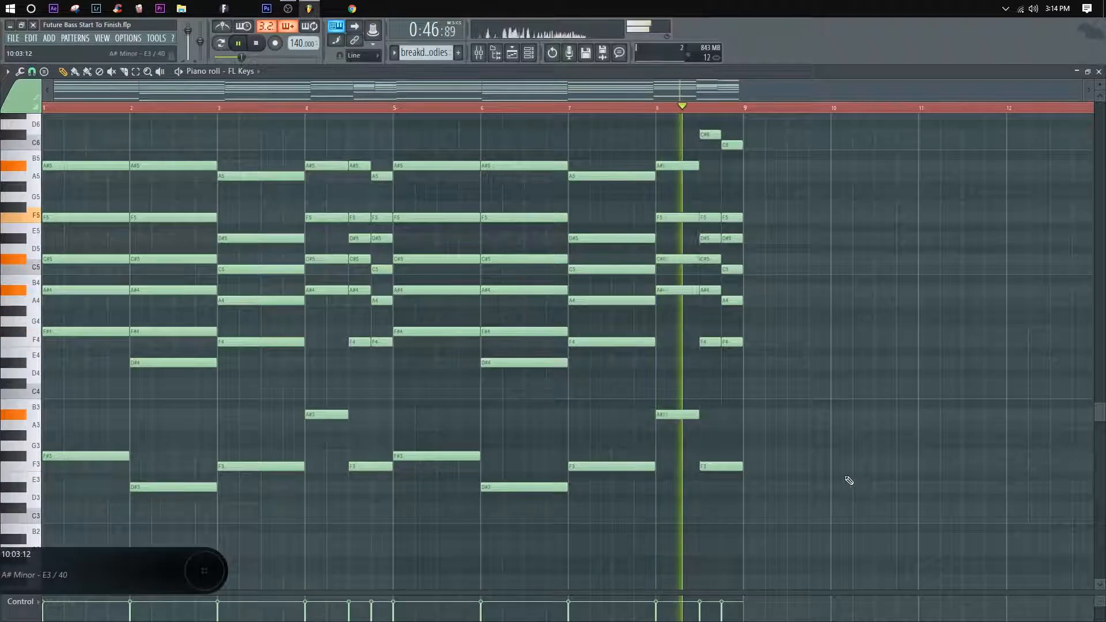
pyautogui.press('space')
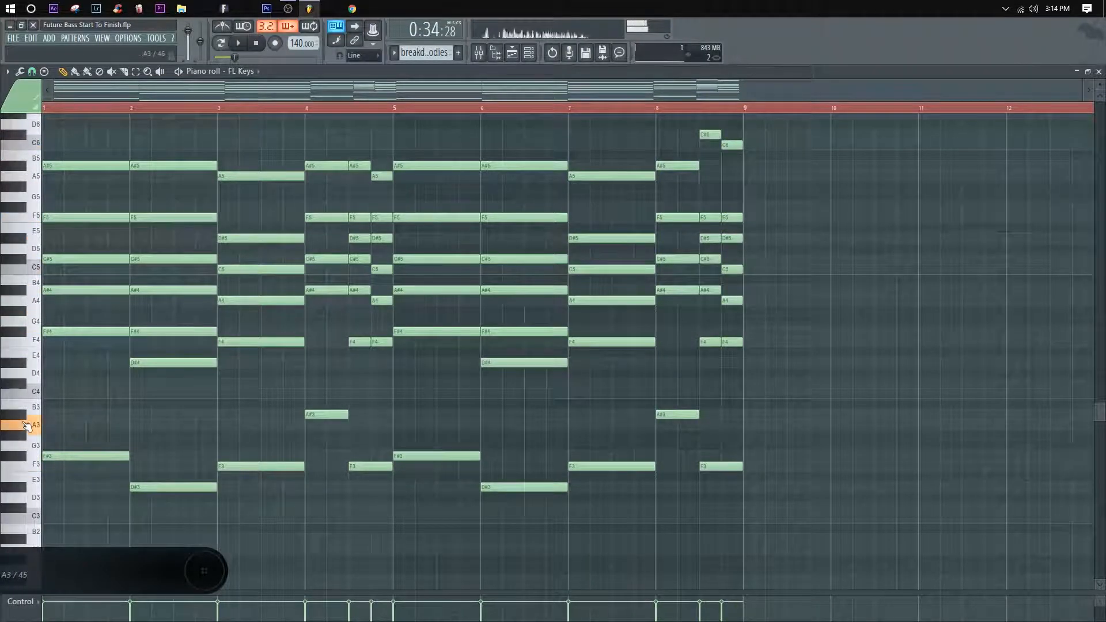
# Step: Draw one-bar bass notes C#3 at bar 9, D#3 at bar 10 and F3 at bar 11
pyautogui.click(753, 507)
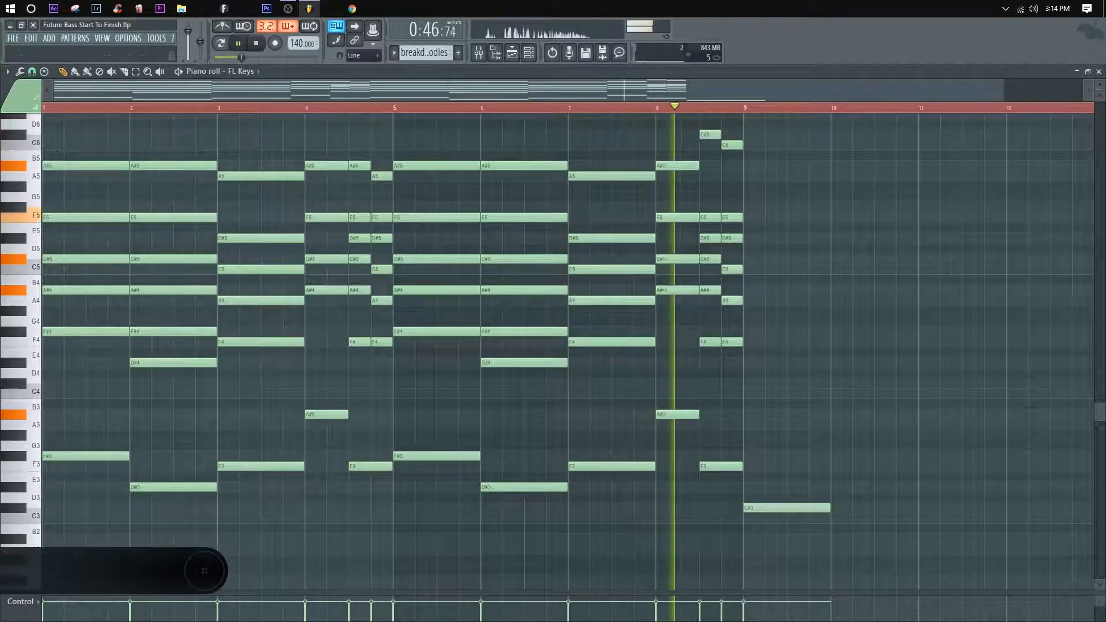
pyautogui.click(1099, 72)
pyautogui.doubleClick(400, 303)
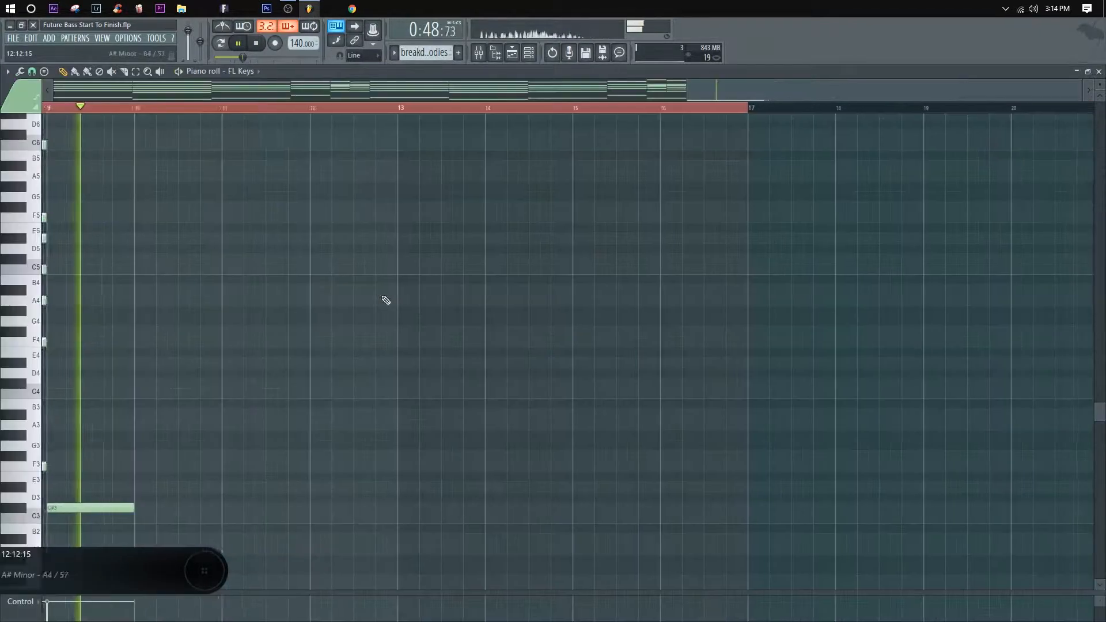
pyautogui.press('space')
pyautogui.scroll(-5, 340, 112)
pyautogui.scroll(-3, 432, 323)
pyautogui.moveTo(743, 413); pyautogui.dragTo(733, 412)
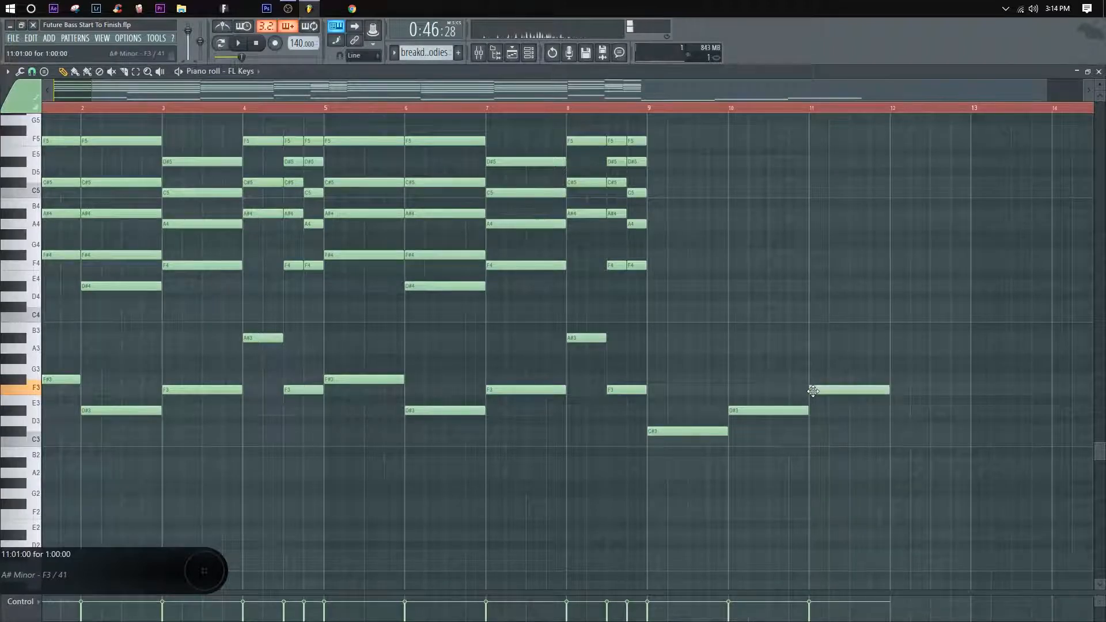
# Step: Lengthen the bar 11 bass note to two bars and lower it to A#2 while playing the pattern
pyautogui.press('space')
pyautogui.moveTo(890, 390); pyautogui.dragTo(970, 390)
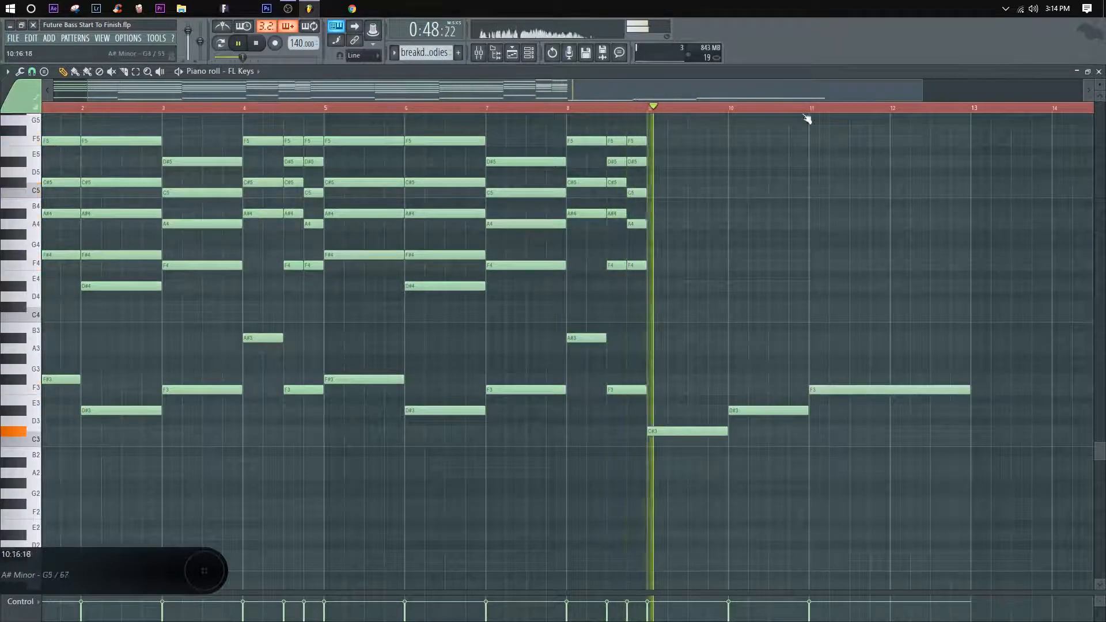
pyautogui.scroll(-2, 763, 114)
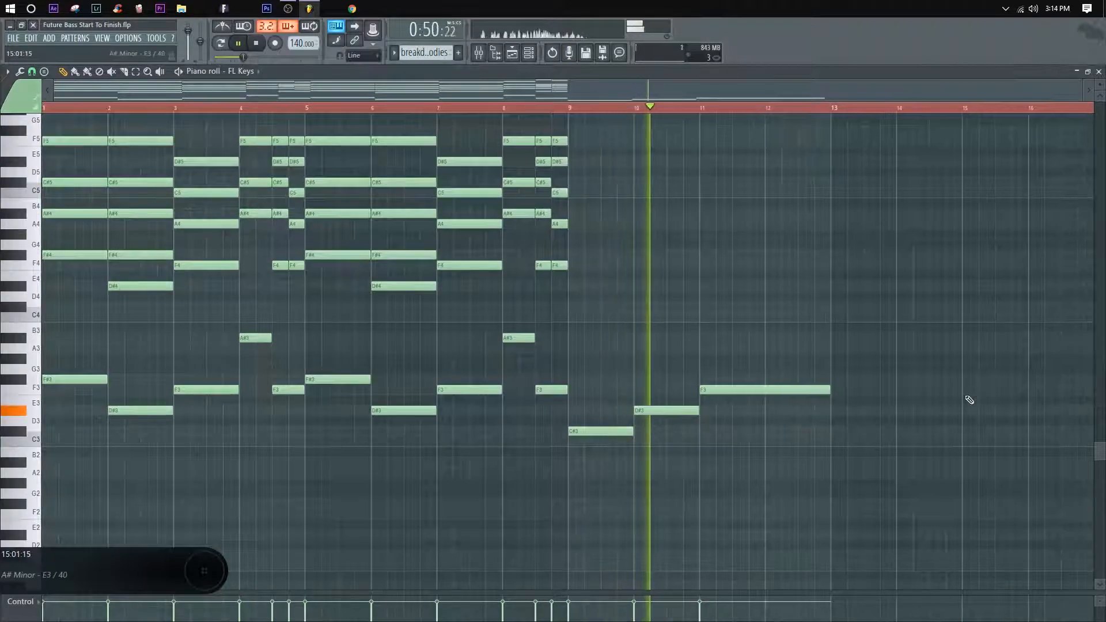
pyautogui.moveTo(739, 433); pyautogui.dragTo(738, 465)
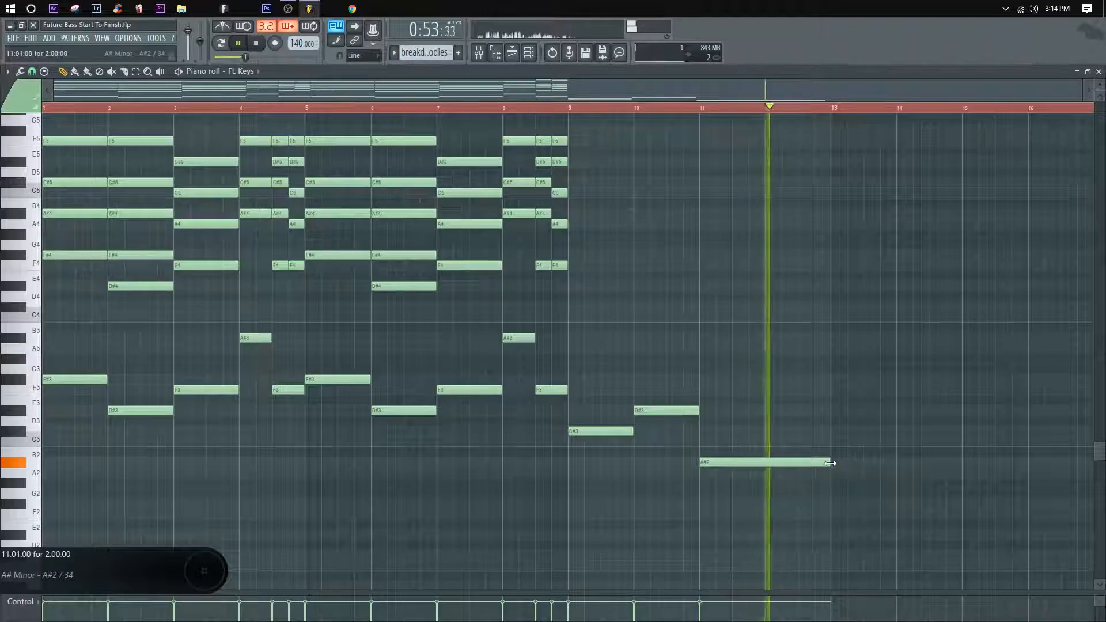
# Step: Duplicate the bass phrase from bars 9 to 12 so the copy starts at bar 13
pyautogui.moveTo(860, 489); pyautogui.dragTo(572, 383)
pyautogui.press('space')
pyautogui.moveTo(591, 433); pyautogui.dragTo(813, 433)
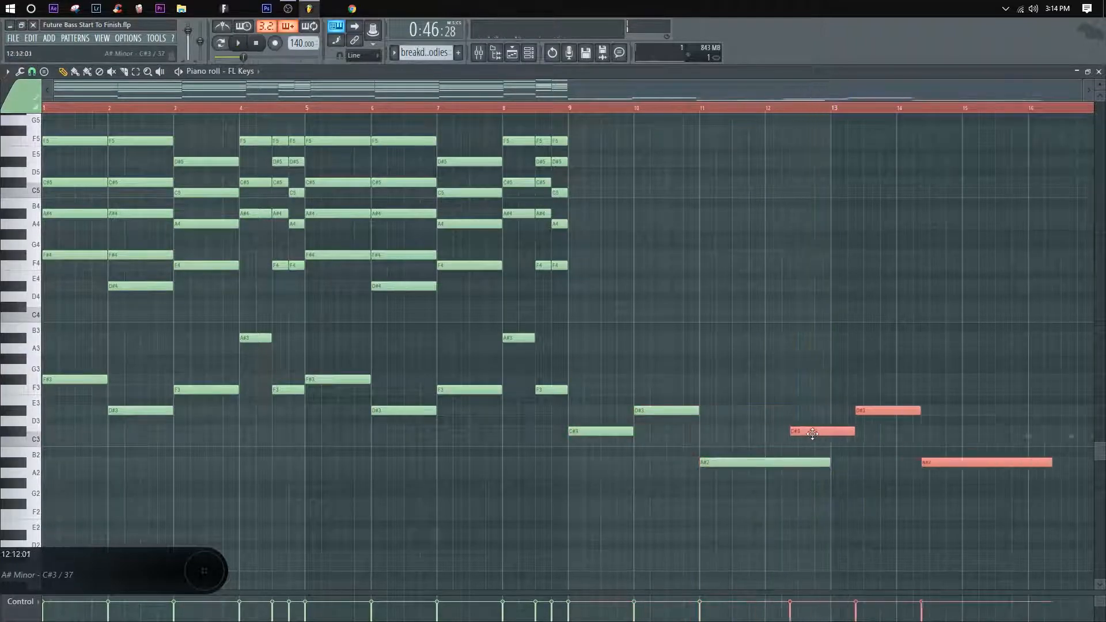
pyautogui.scroll(-2, 827, 410)
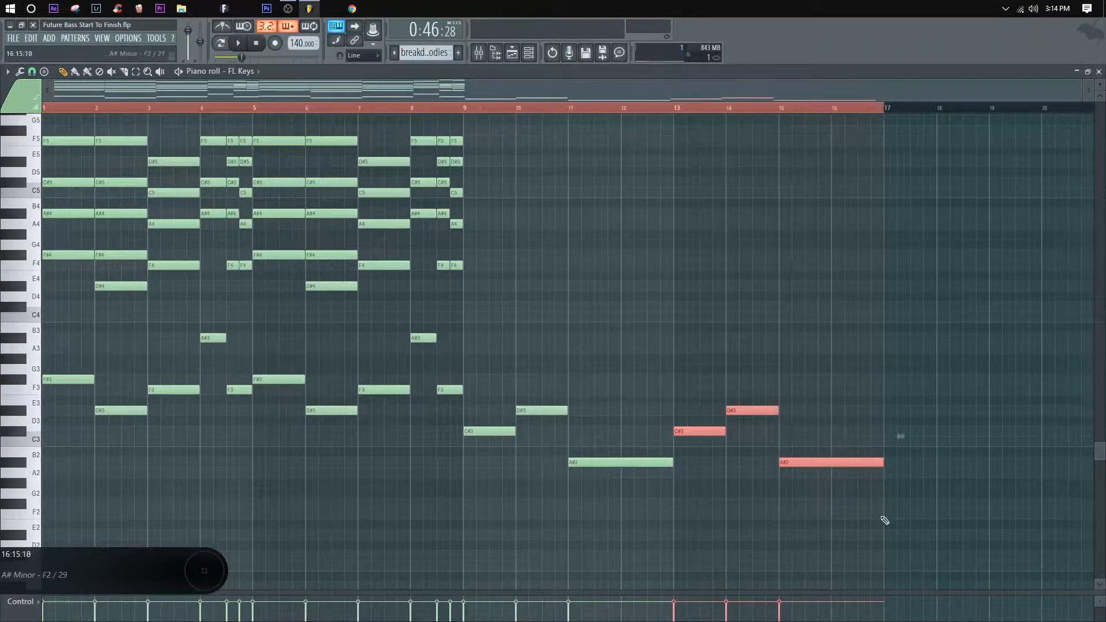
# Step: Copy all the bass notes from bar 9 to bar 16 two octaves higher
pyautogui.moveTo(907, 538); pyautogui.dragTo(473, 372)
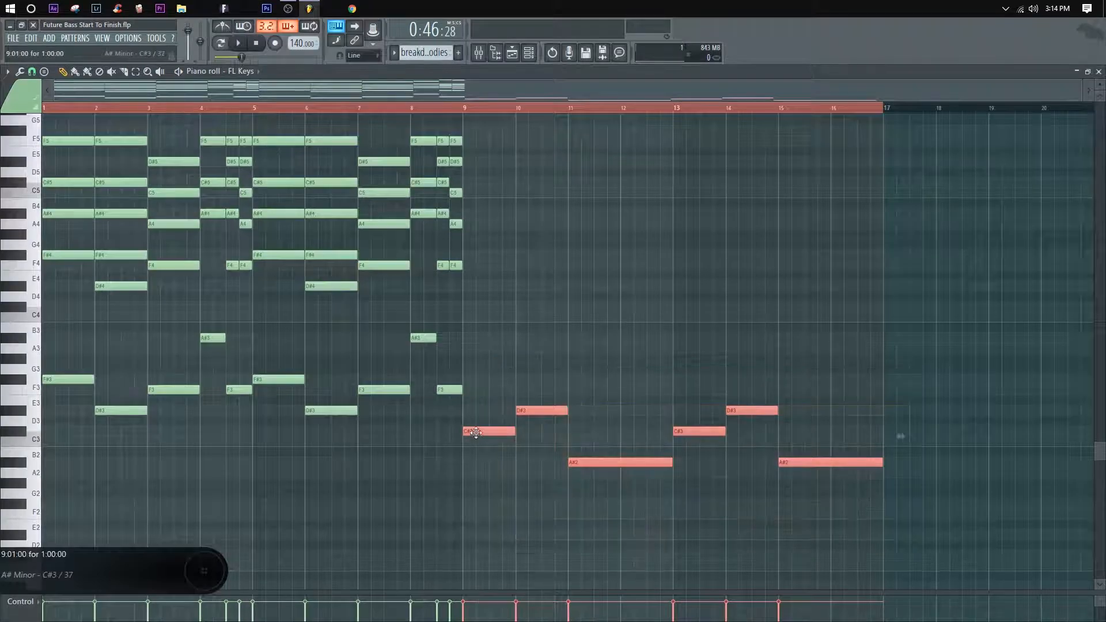
pyautogui.moveTo(475, 431); pyautogui.dragTo(469, 173)
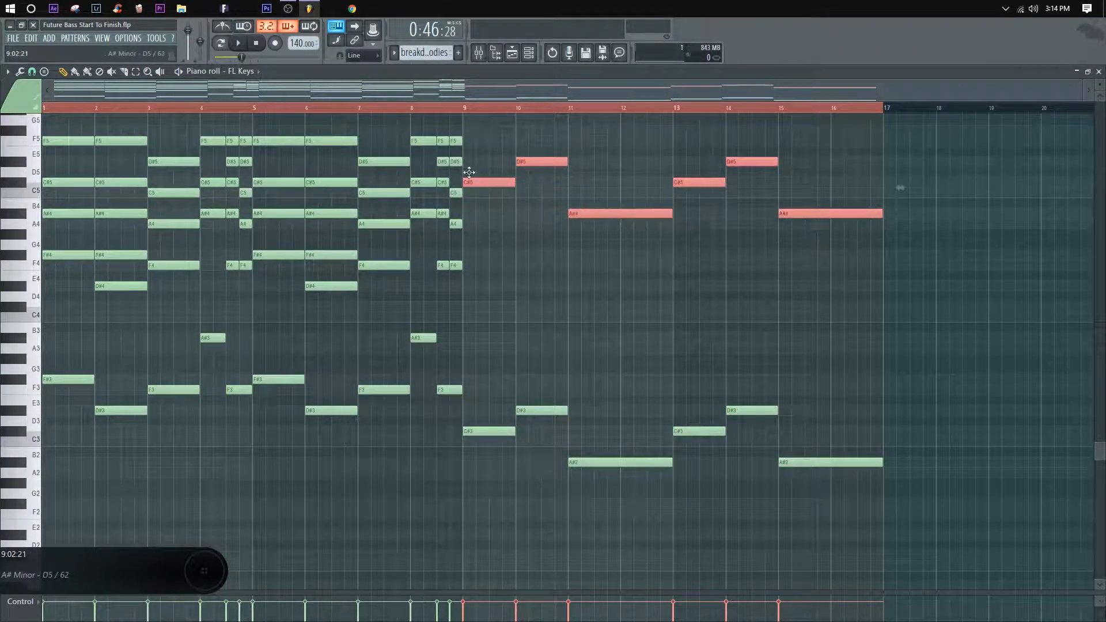
# Step: Return to the playlist and play the breakdown from bar 21 into the 2nd part
pyautogui.click(1098, 73)
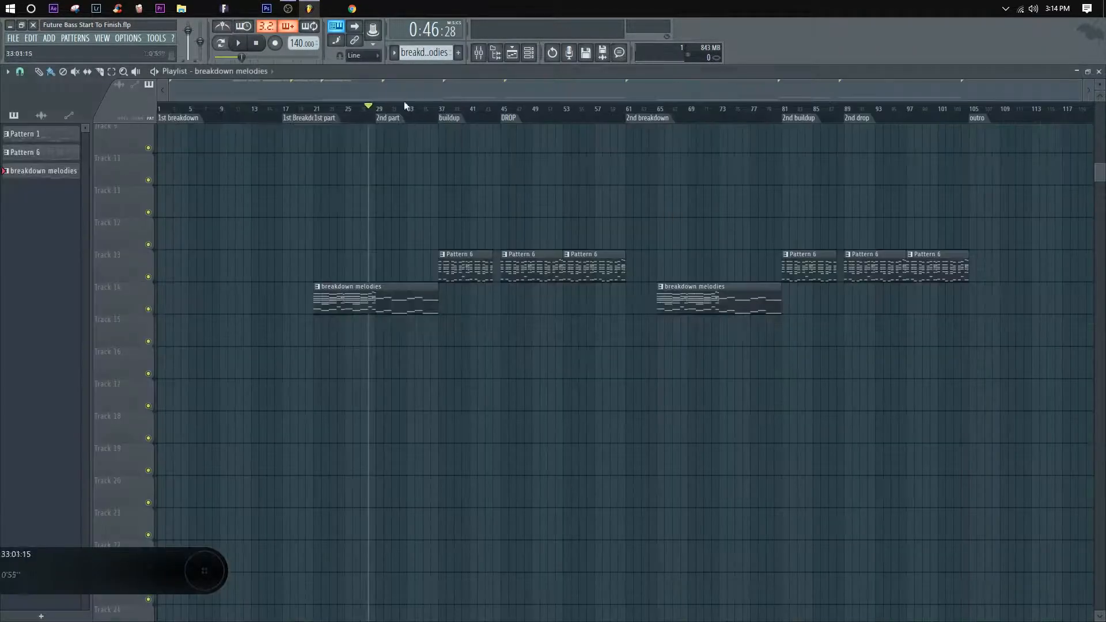
pyautogui.scroll(3, 326, 113)
pyautogui.scroll(-2, 328, 114)
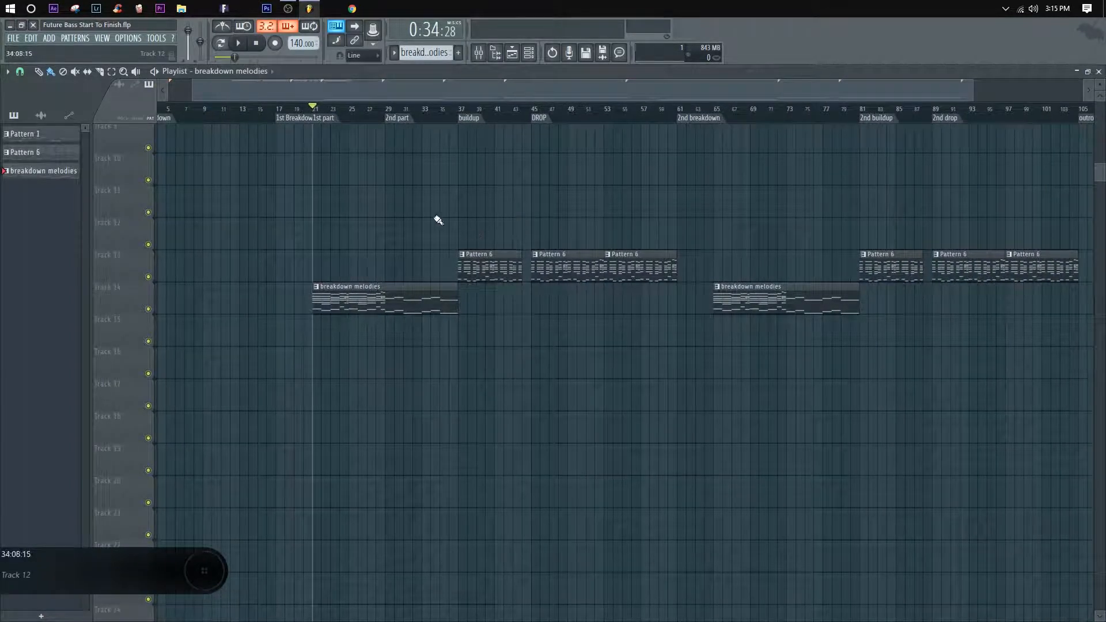
pyautogui.press('space')
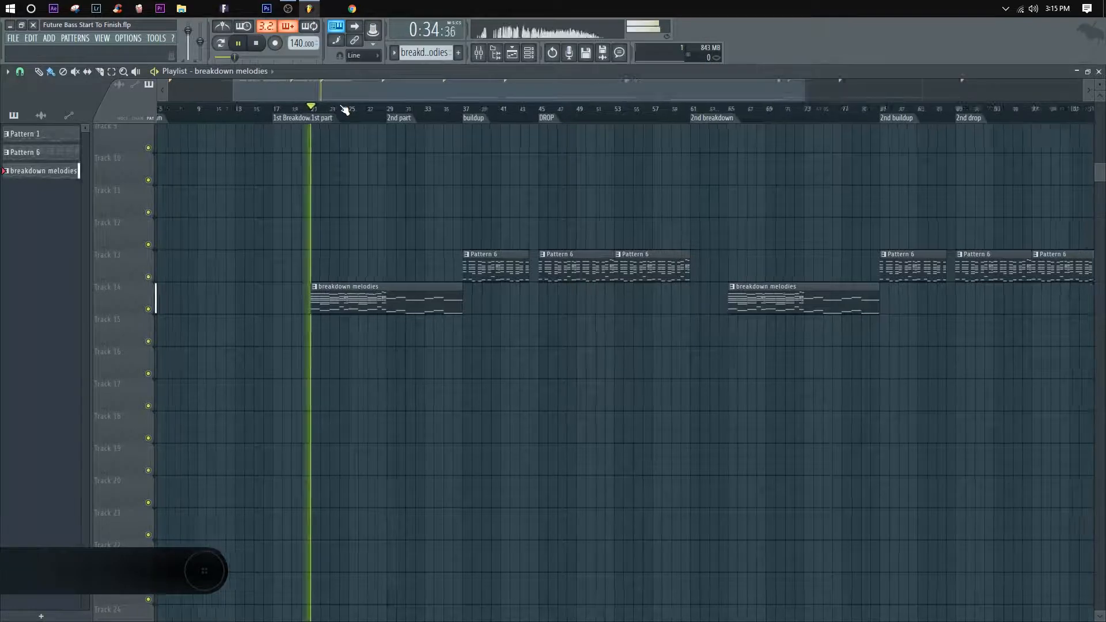
pyautogui.scroll(3, 351, 110)
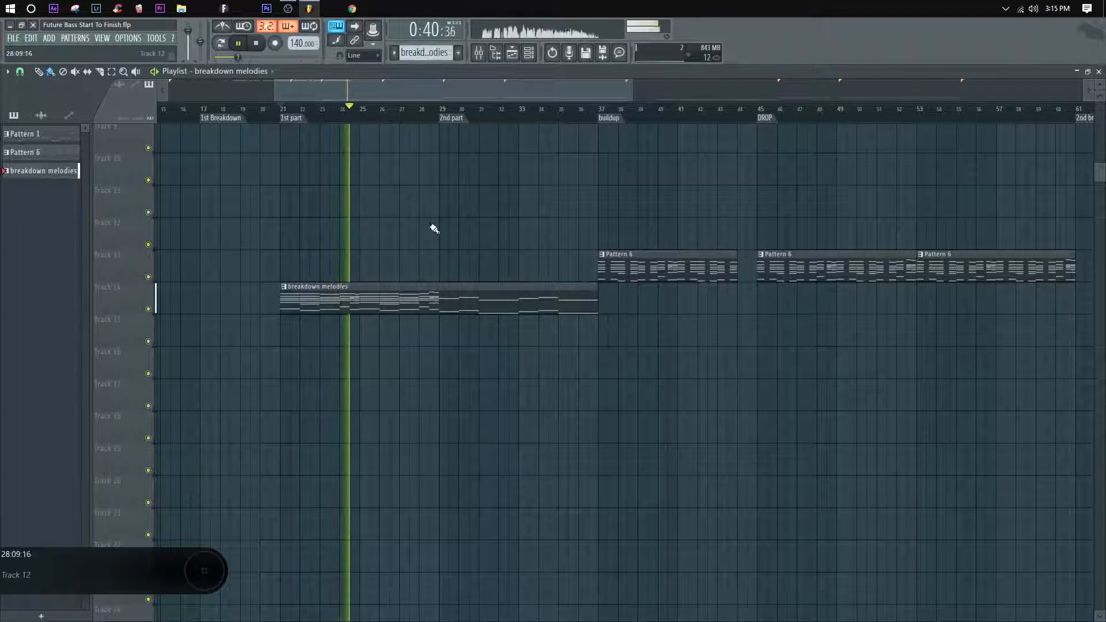
pyautogui.moveTo(456, 227); pyautogui.dragTo(443, 230)
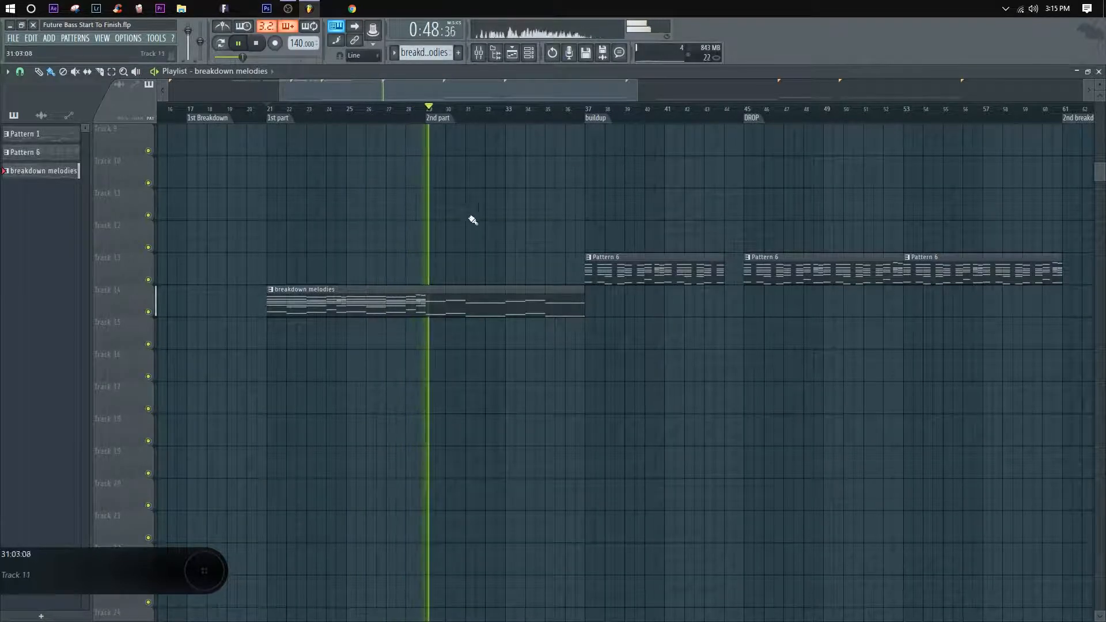
# Step: Reopen the breakdown melodies clip in the piano roll and raise the bar 9 notes to A#3 and A#5
pyautogui.doubleClick(440, 305)
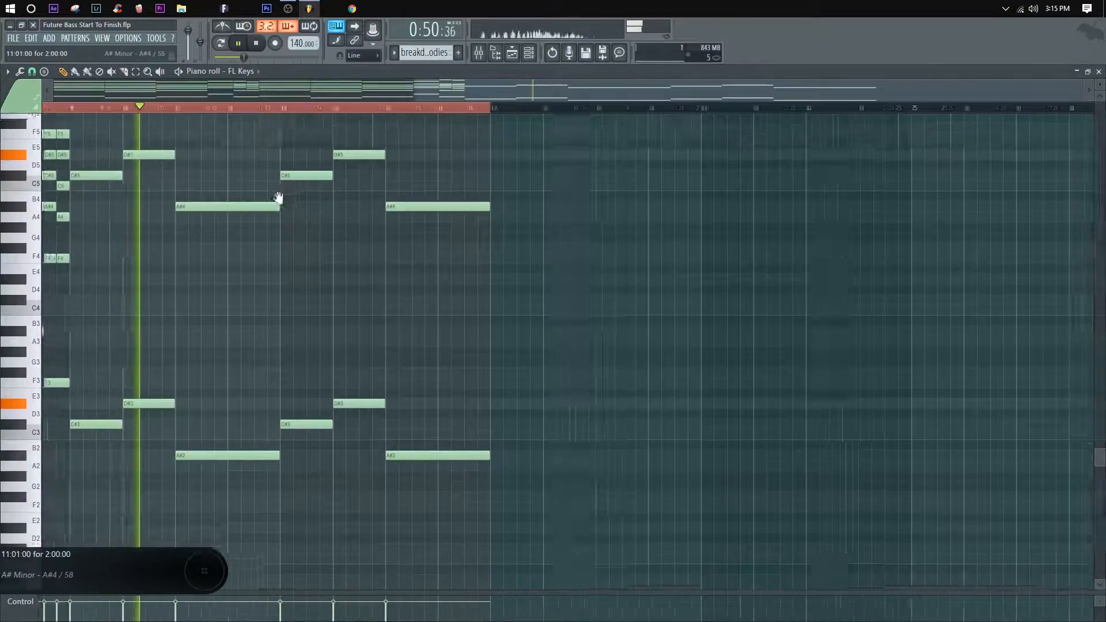
pyautogui.press('space')
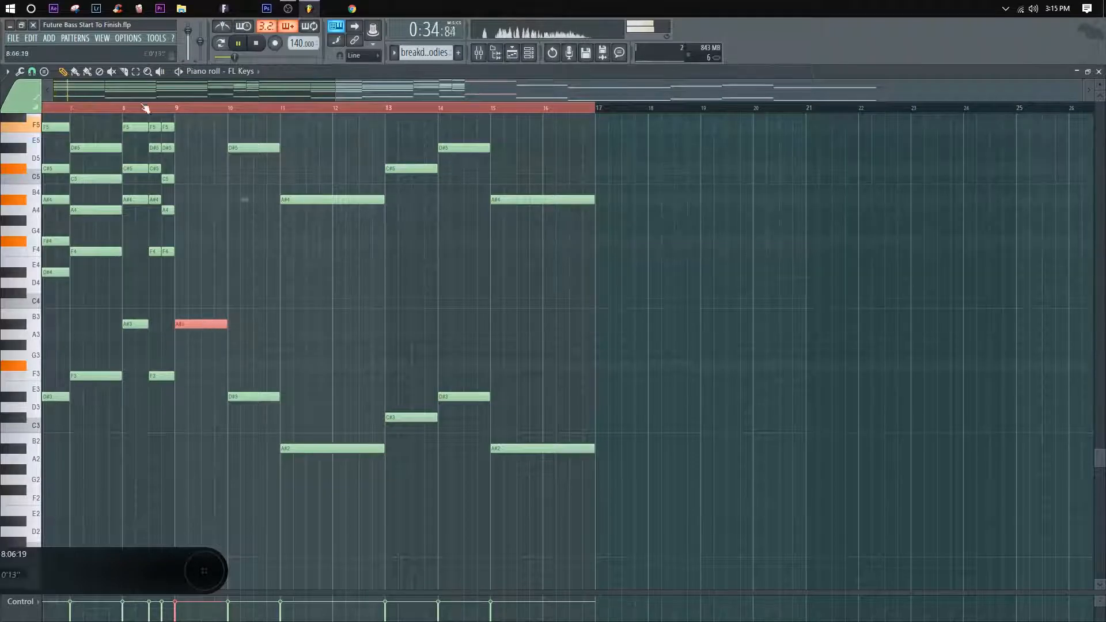
pyautogui.moveTo(236, 212); pyautogui.dragTo(275, 264)
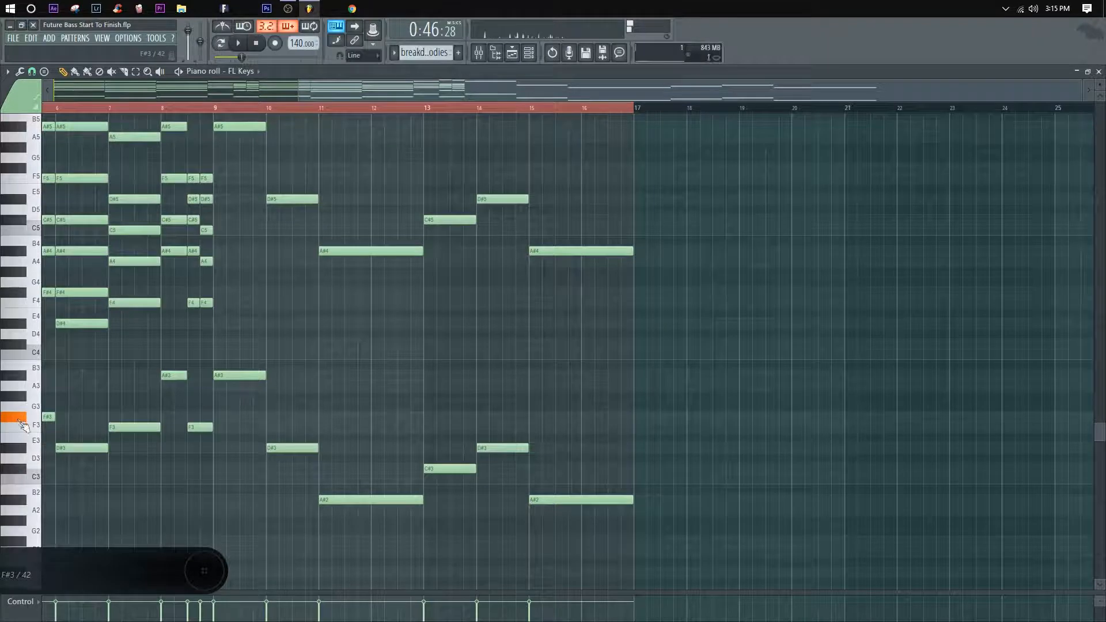
# Step: Raise the two-bar notes at bar 11 to F#3 and F#5 while listening to the pattern
pyautogui.moveTo(378, 522); pyautogui.dragTo(352, 168)
pyautogui.moveTo(354, 275); pyautogui.dragTo(443, 248)
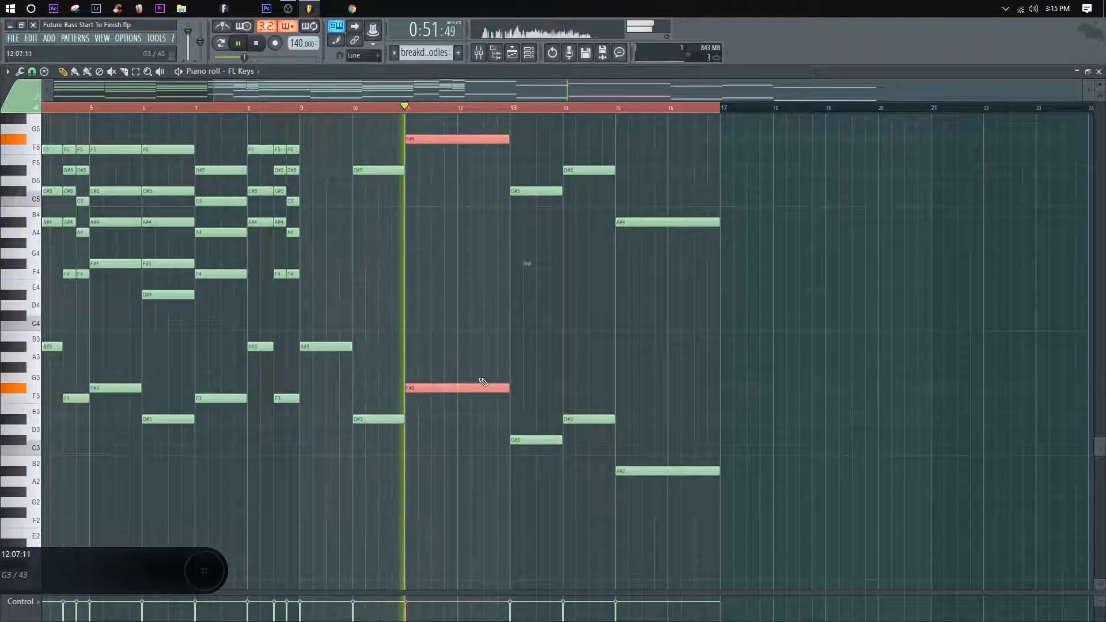
pyautogui.click(544, 385)
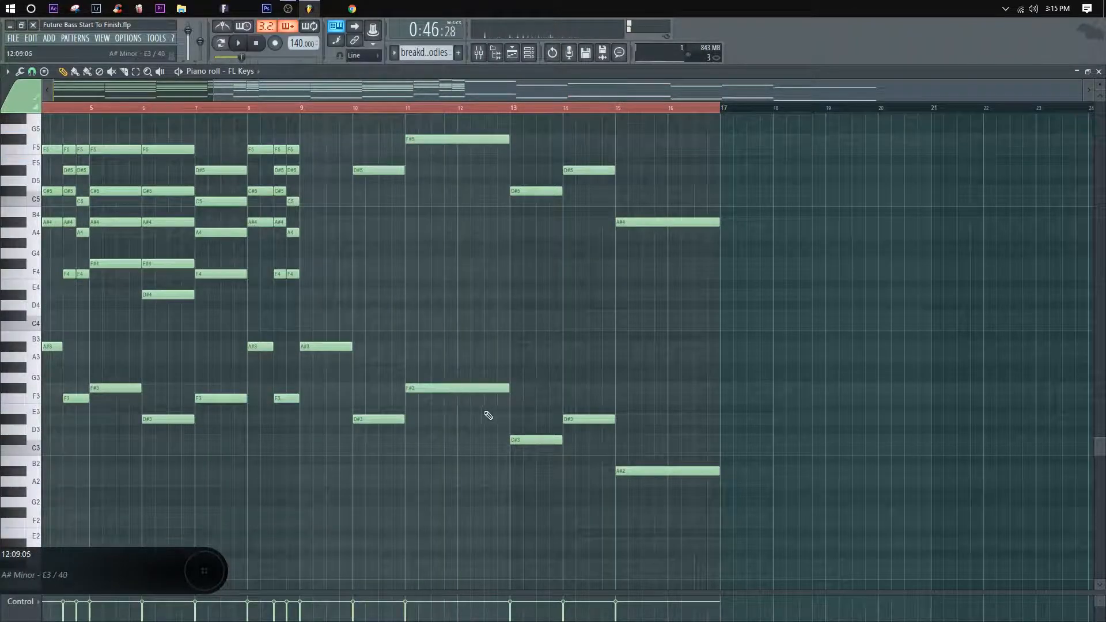
# Step: Split the two-bar notes at bar 12, set their second halves to F3 and F5, and play from bar 9
pyautogui.moveTo(447, 133); pyautogui.dragTo(460, 190)
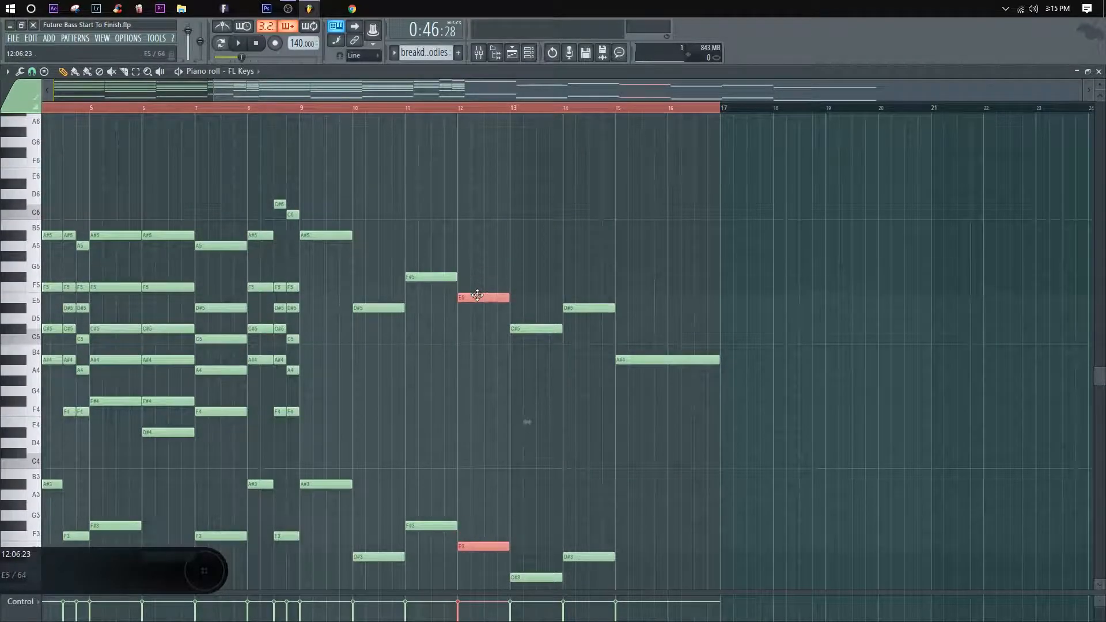
pyautogui.moveTo(406, 239); pyautogui.dragTo(444, 175)
pyautogui.keyDown('ctrl'); pyautogui.click(444, 175); pyautogui.keyUp('ctrl')
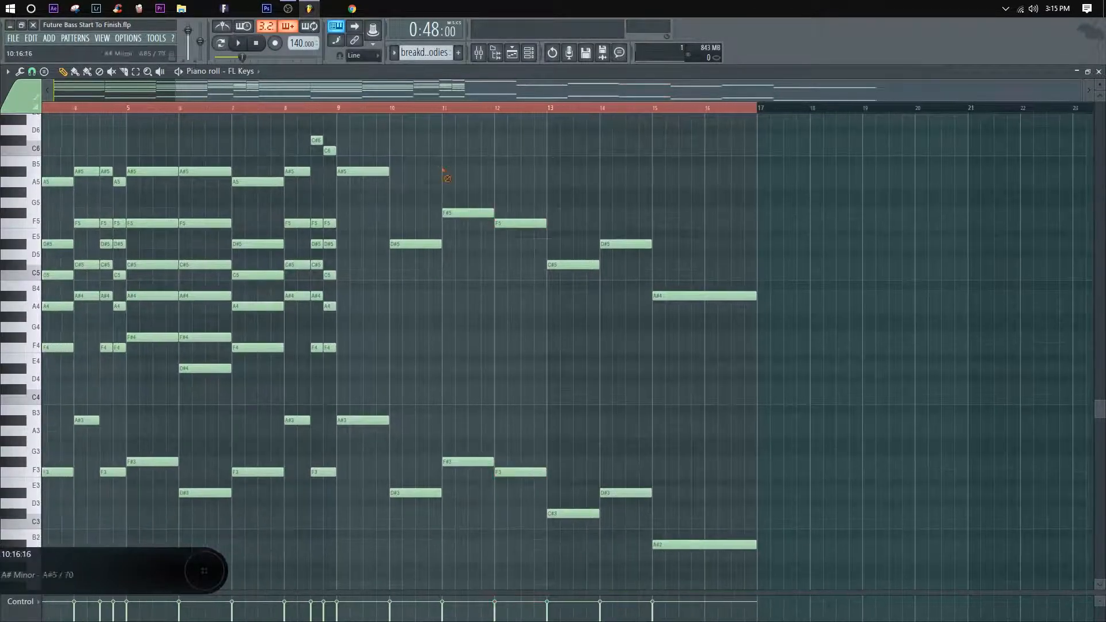
pyautogui.click(341, 108)
pyautogui.press('space')
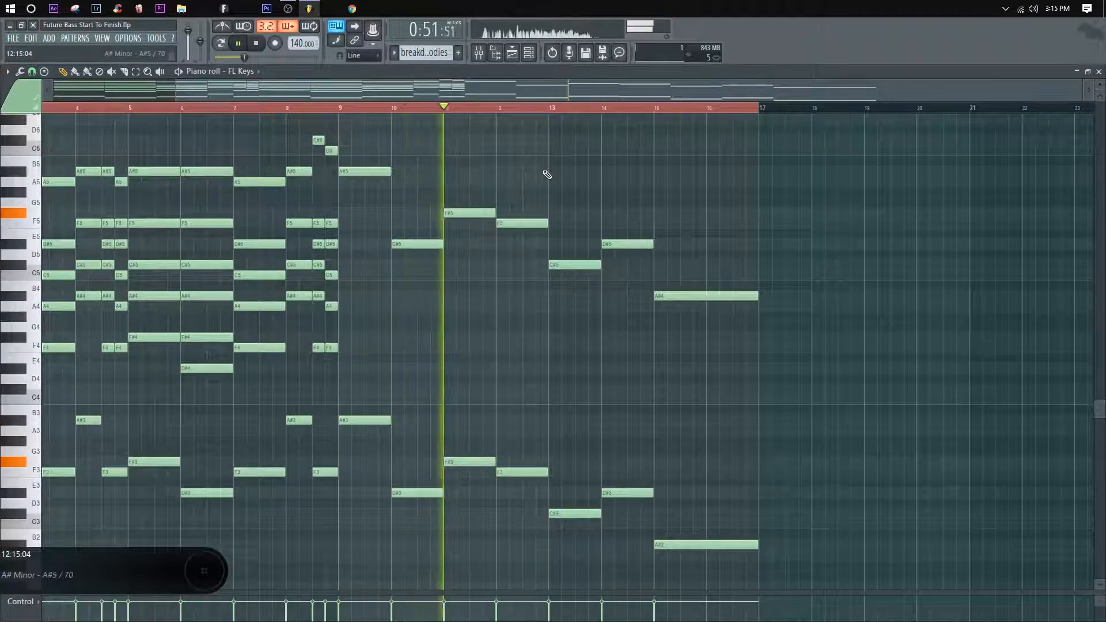
pyautogui.press('space')
# Step: Raise the bar 12 notes in both octaves to A3 and A5 and play the pattern
pyautogui.moveTo(647, 313); pyautogui.dragTo(727, 244)
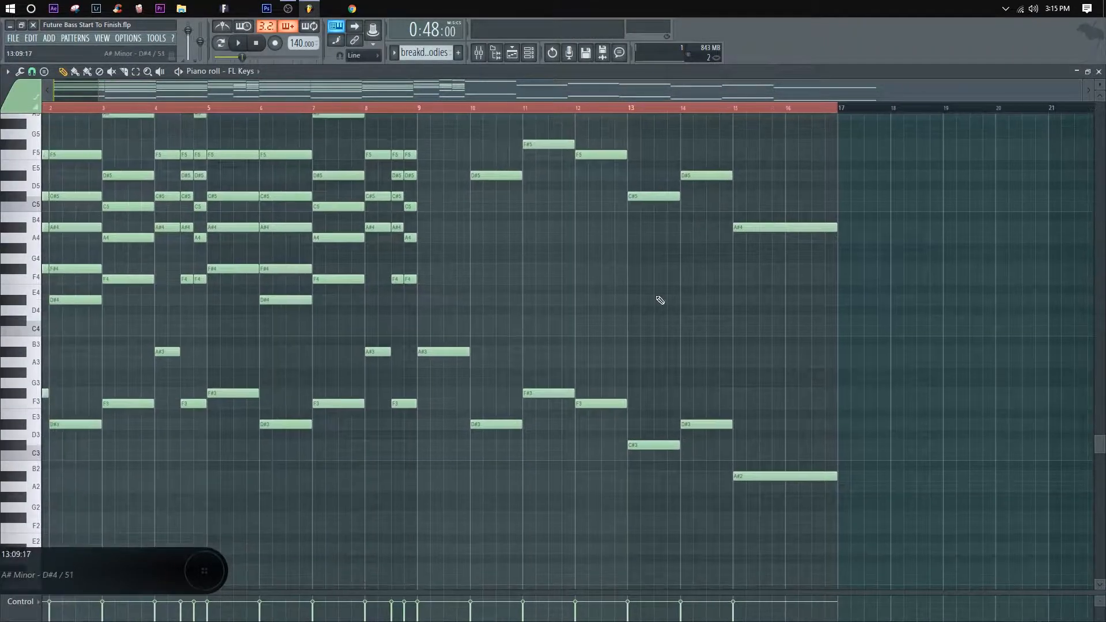
pyautogui.press('space')
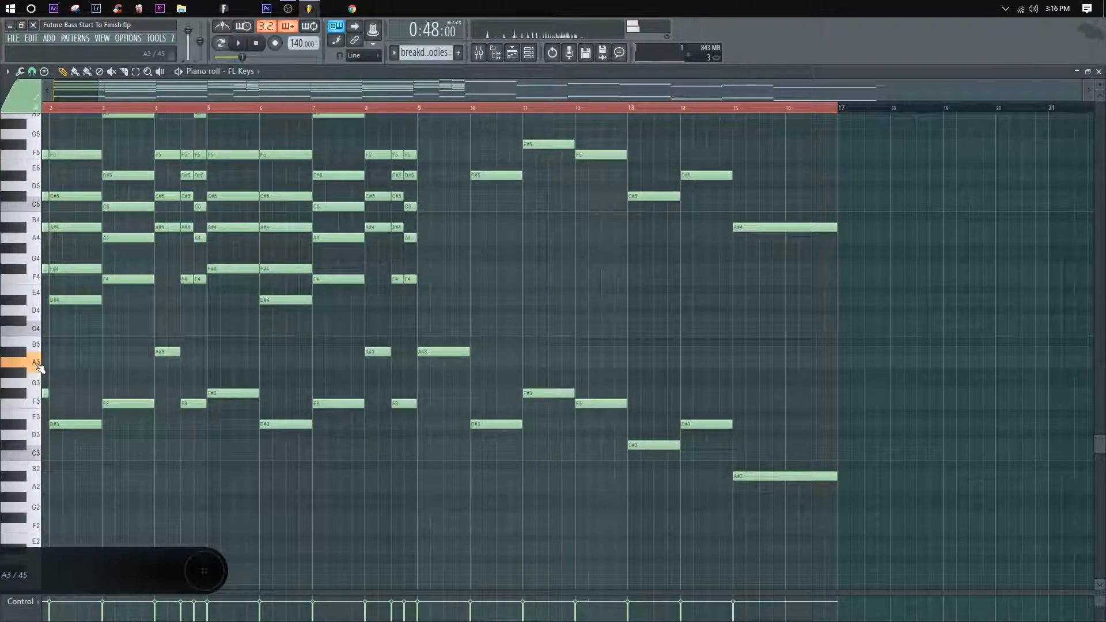
pyautogui.moveTo(603, 459); pyautogui.dragTo(602, 195)
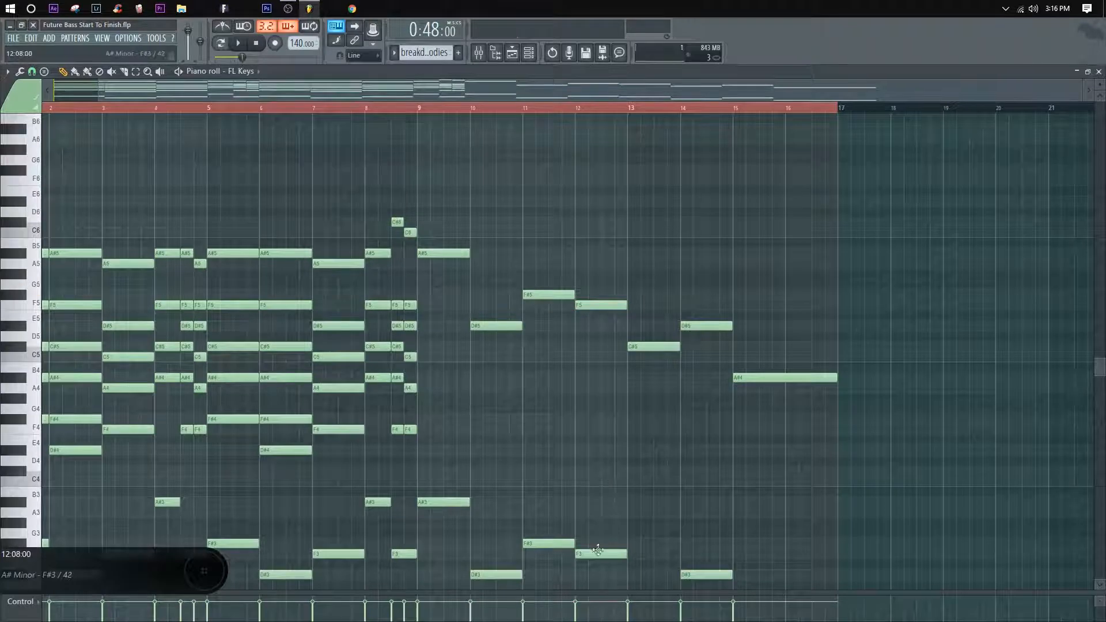
pyautogui.moveTo(607, 329); pyautogui.dragTo(603, 303)
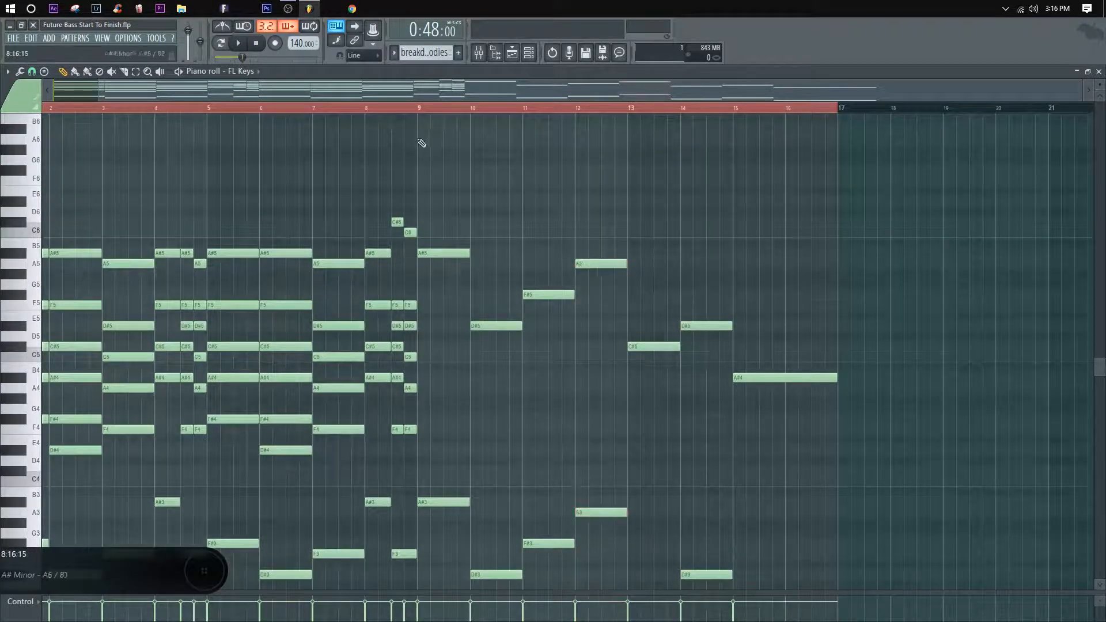
pyautogui.scroll(-3, 761, 291)
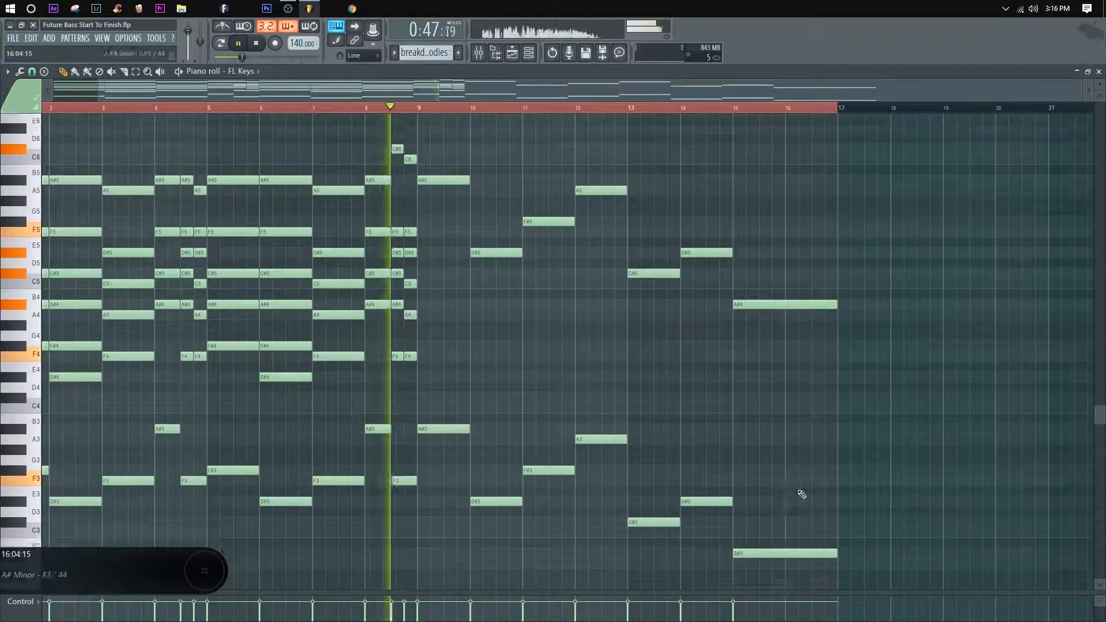
# Step: Raise the bar 13 notes in both octaves to A#3 and A#5 and listen through to bar 16
pyautogui.moveTo(666, 539); pyautogui.dragTo(643, 159)
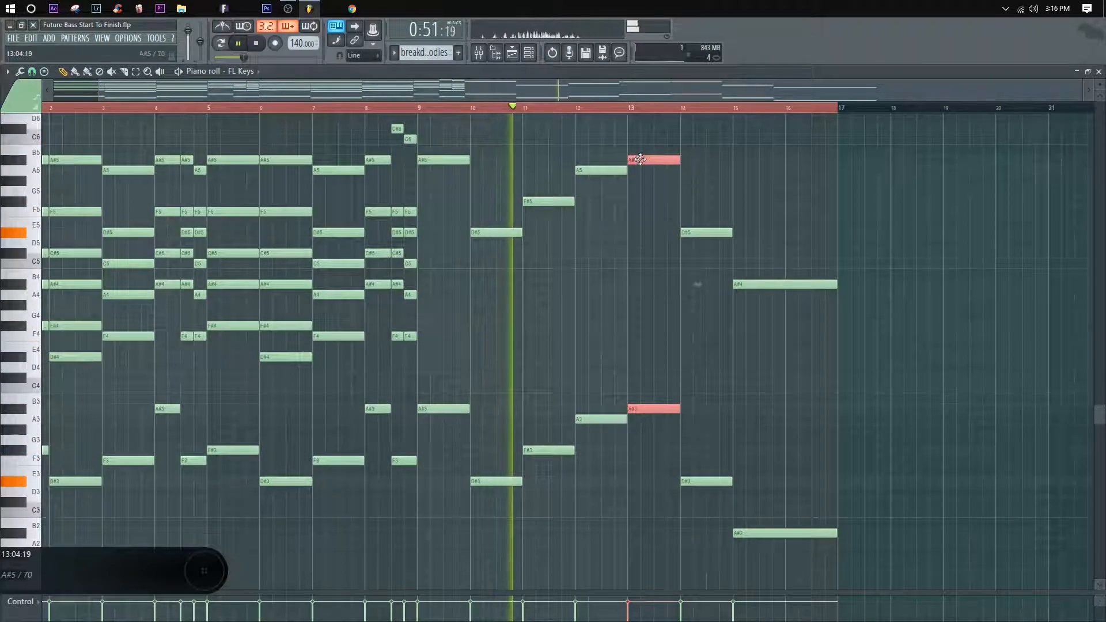
pyautogui.keyDown('ctrl'); pyautogui.click(726, 183); pyautogui.keyUp('ctrl')
pyautogui.hscroll(-2, 593, 111)
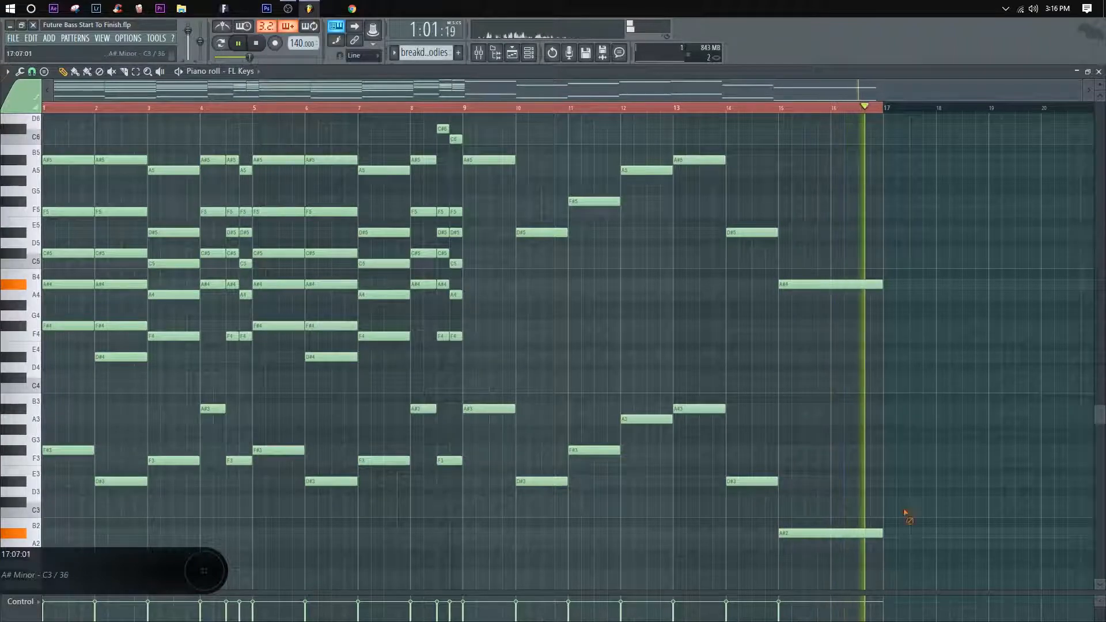
# Step: Raise the two-bar notes at bar 15 to C#3 and C#5 and play from bar 14
pyautogui.moveTo(855, 550); pyautogui.dragTo(795, 253)
pyautogui.click(732, 109)
pyautogui.keyDown('ctrl'); pyautogui.click(940, 255); pyautogui.keyUp('ctrl')
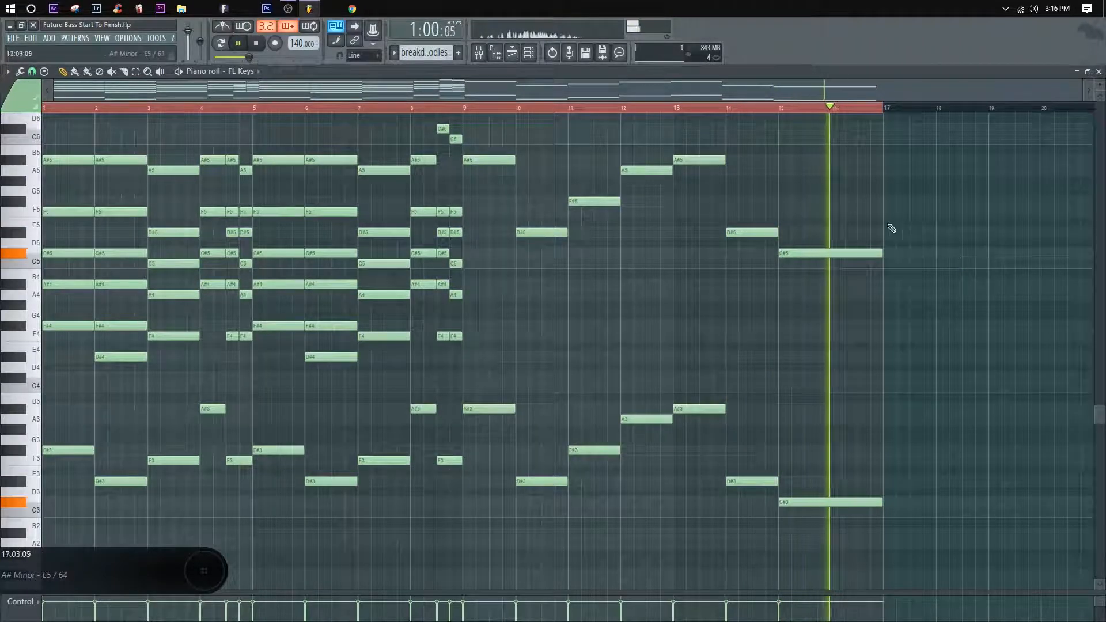
# Step: Split the bar 15 notes at bar 16, lower their second halves to C3 and C5, and replay the ending
pyautogui.moveTo(835, 205); pyautogui.dragTo(854, 265)
pyautogui.press('space')
pyautogui.press('space')
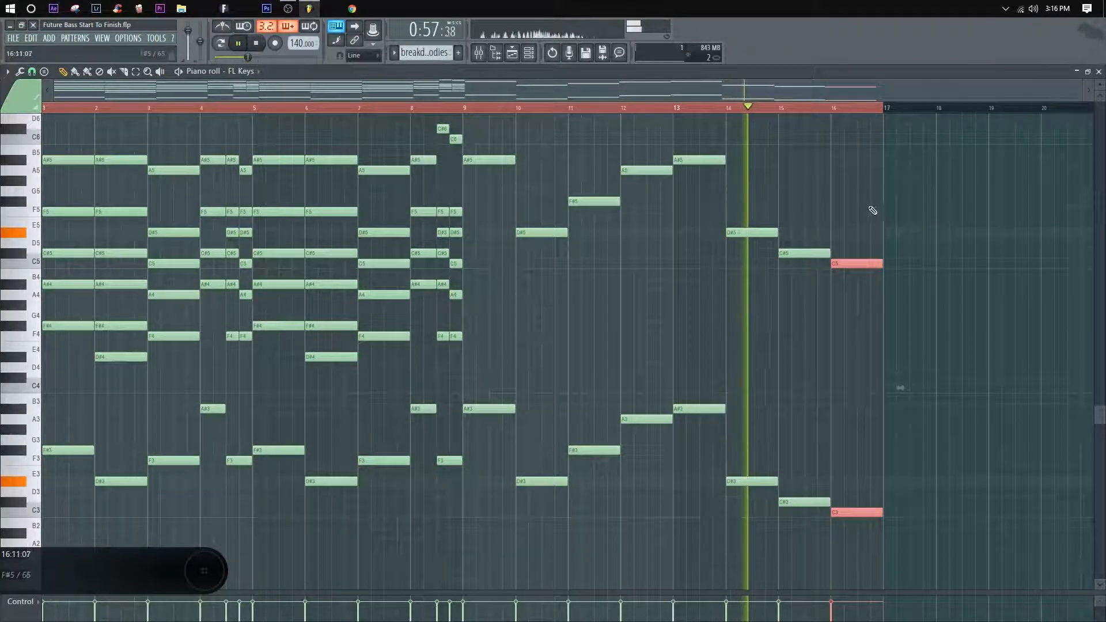
pyautogui.keyDown('ctrl'); pyautogui.click(937, 228); pyautogui.keyUp('ctrl')
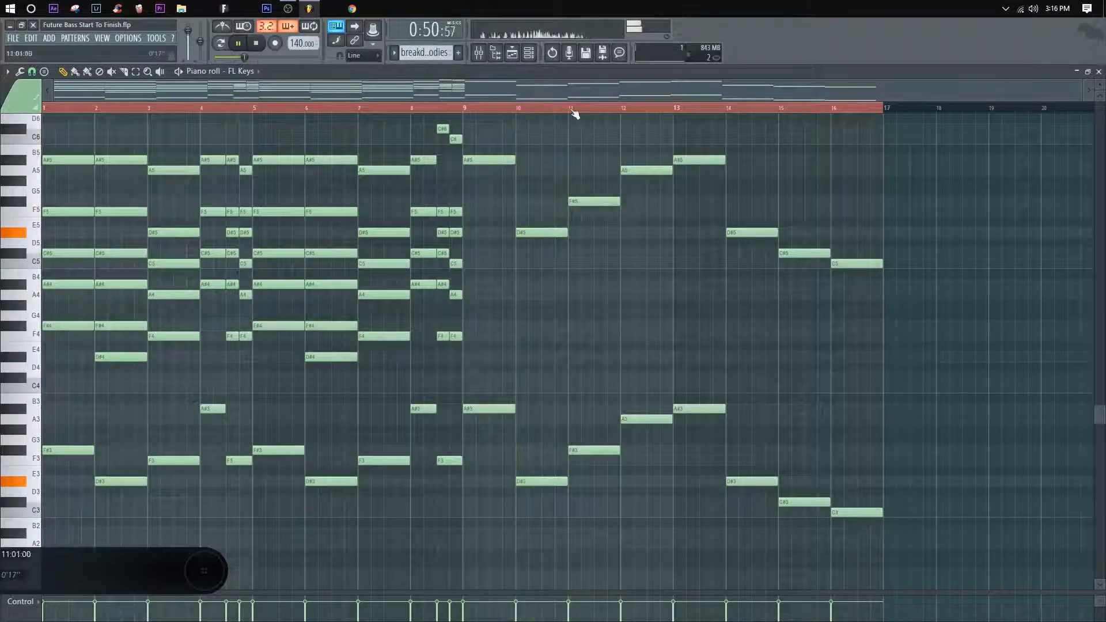
# Step: Audition the bass line bar by bar from bar 13 to bar 16
pyautogui.click(678, 108)
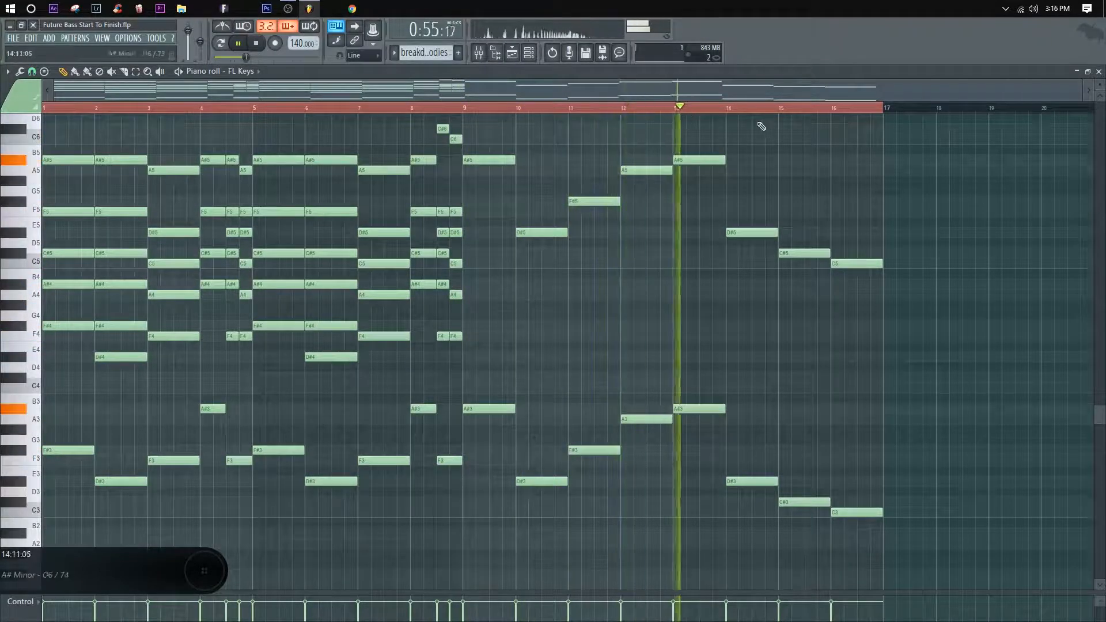
pyautogui.click(728, 109)
pyautogui.click(780, 108)
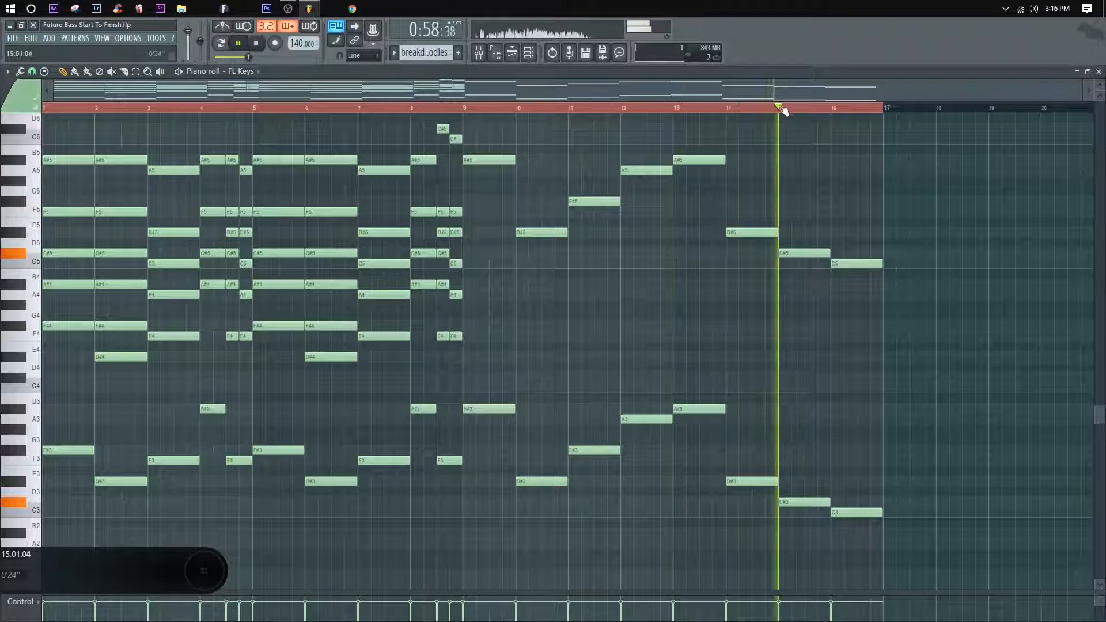
pyautogui.click(830, 108)
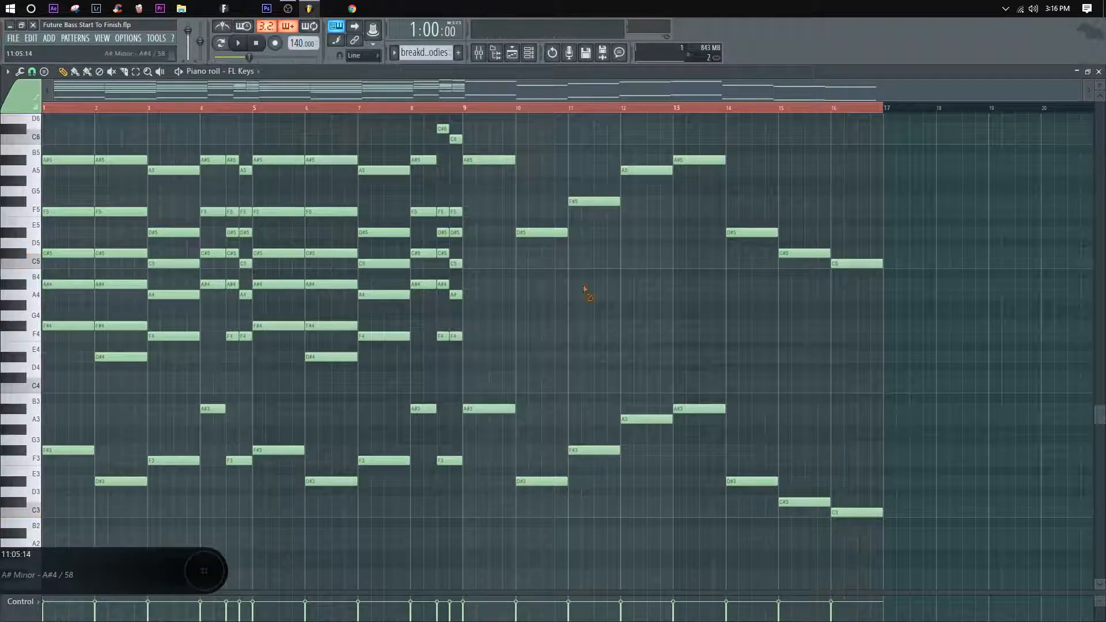
pyautogui.scroll(2, 769, 322)
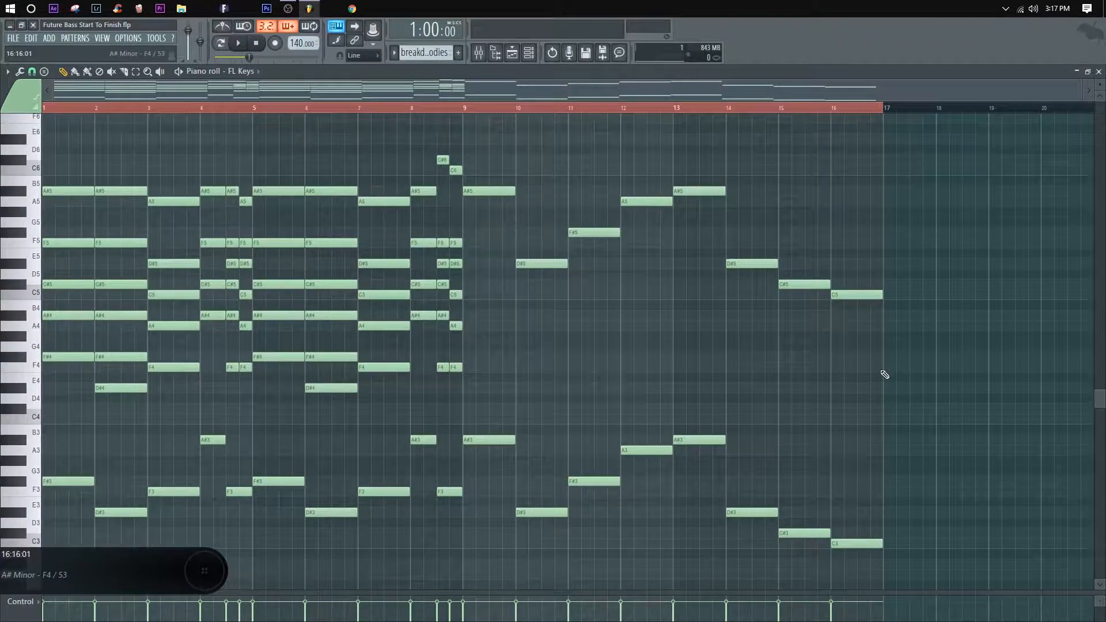
pyautogui.moveTo(880, 371); pyautogui.dragTo(497, 171)
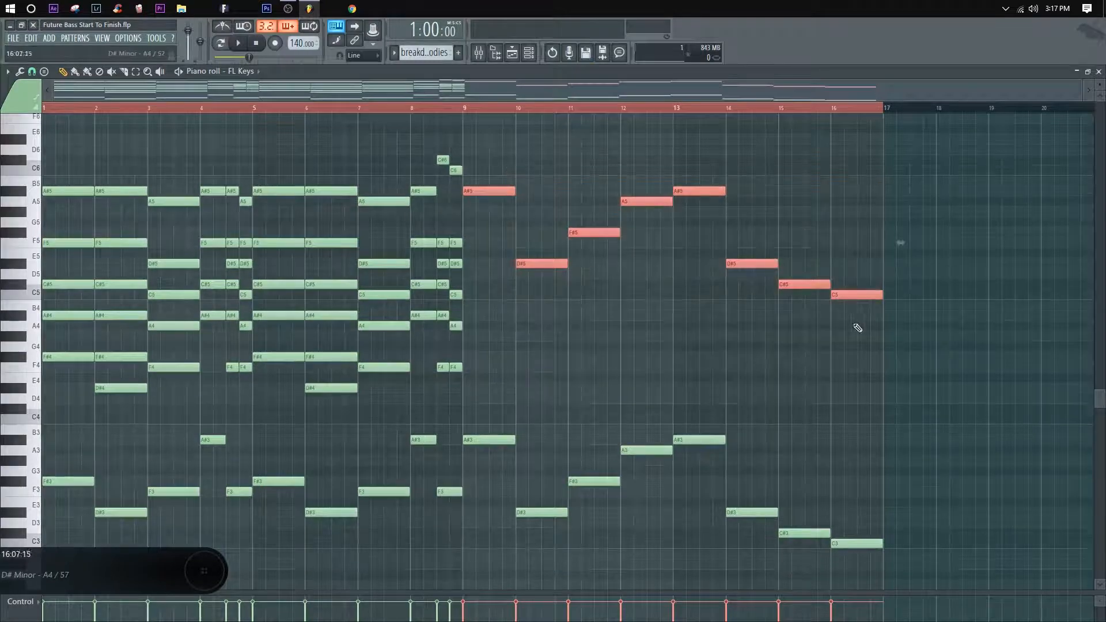
pyautogui.scroll(-4, 555, 331)
# Step: Lower the bar 9 lower-octave bass note to A#2 and play the pattern from late in bar 8
pyautogui.click(535, 372)
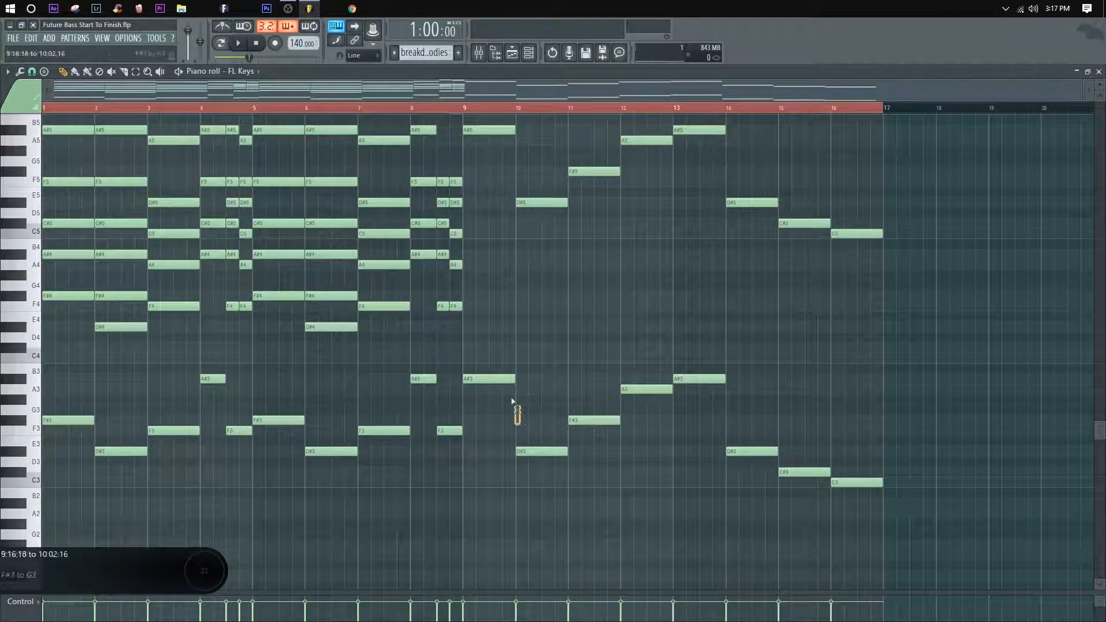
pyautogui.hotkey('ctrl', 'Down')
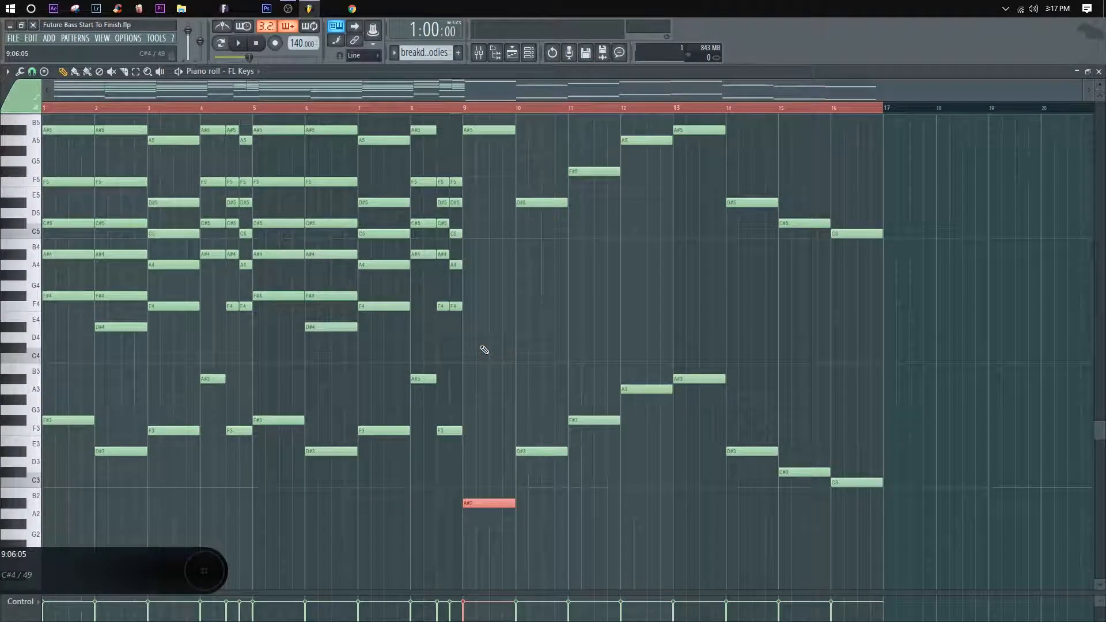
pyautogui.click(443, 111)
pyautogui.press('space')
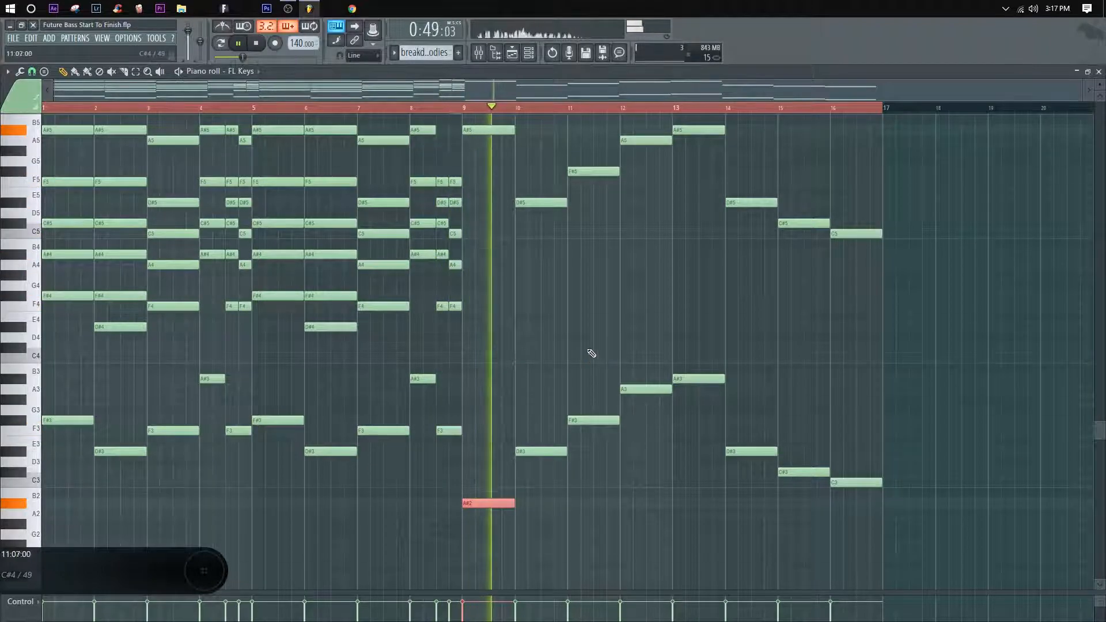
# Step: Lower the bar 13 lower-octave bass note by an octave to A#2
pyautogui.moveTo(725, 404); pyautogui.dragTo(706, 363)
pyautogui.hotkey('ctrl', 'Down')
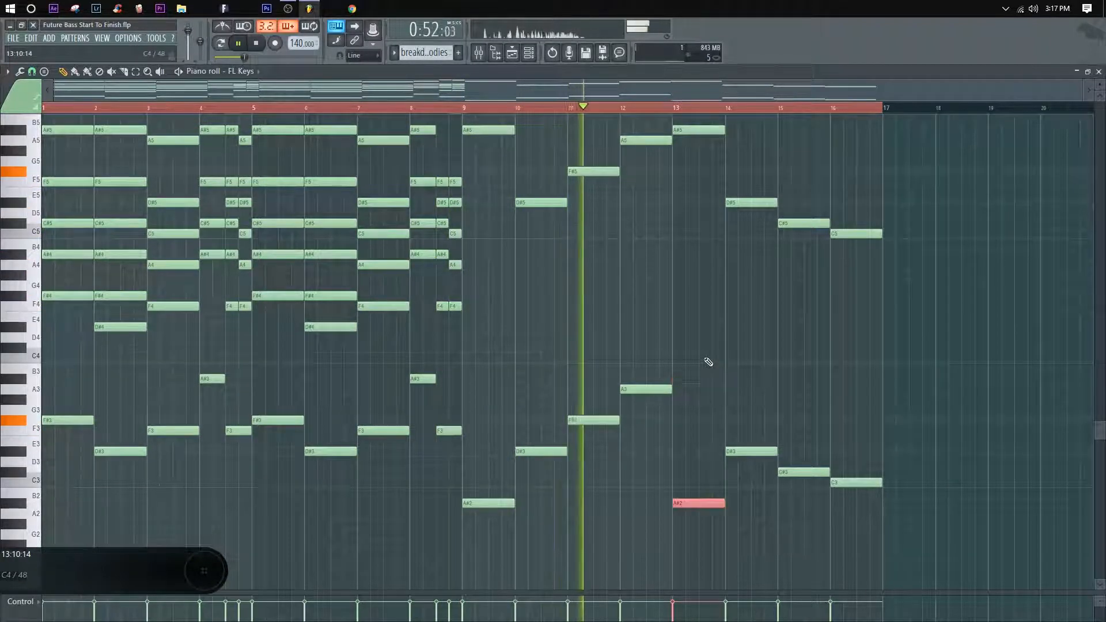
pyautogui.keyDown('ctrl'); pyautogui.click(778, 383); pyautogui.keyUp('ctrl')
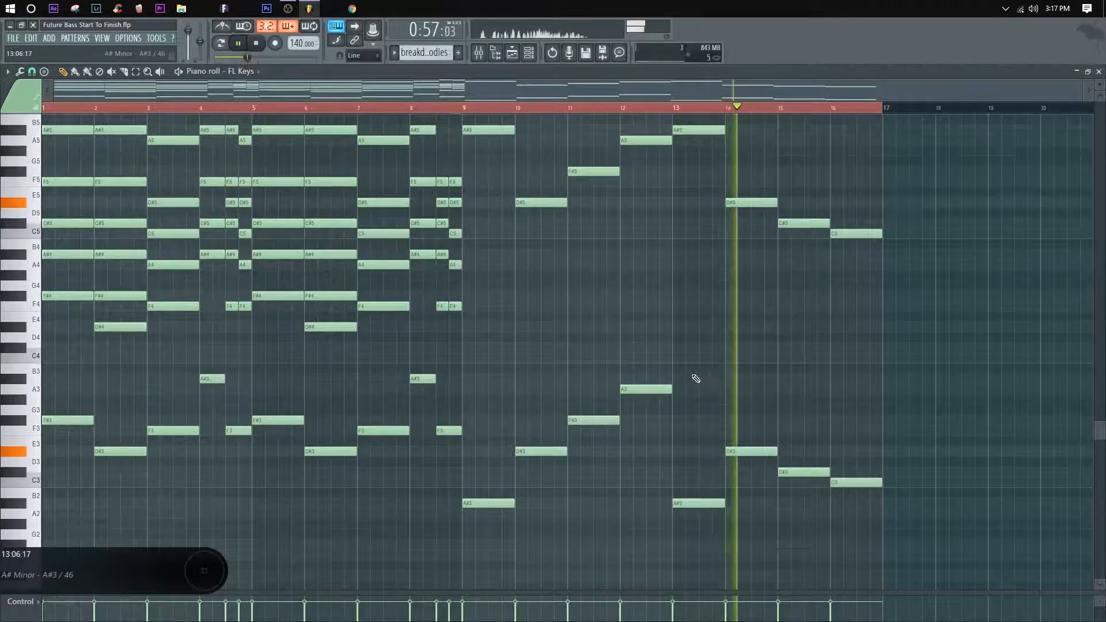
# Step: Lower the upper-octave bass notes at bars 9 and 13 to A#4 and stop playback
pyautogui.scroll(2, 696, 346)
pyautogui.moveTo(709, 215); pyautogui.dragTo(744, 192)
pyautogui.moveTo(523, 213); pyautogui.dragTo(473, 195)
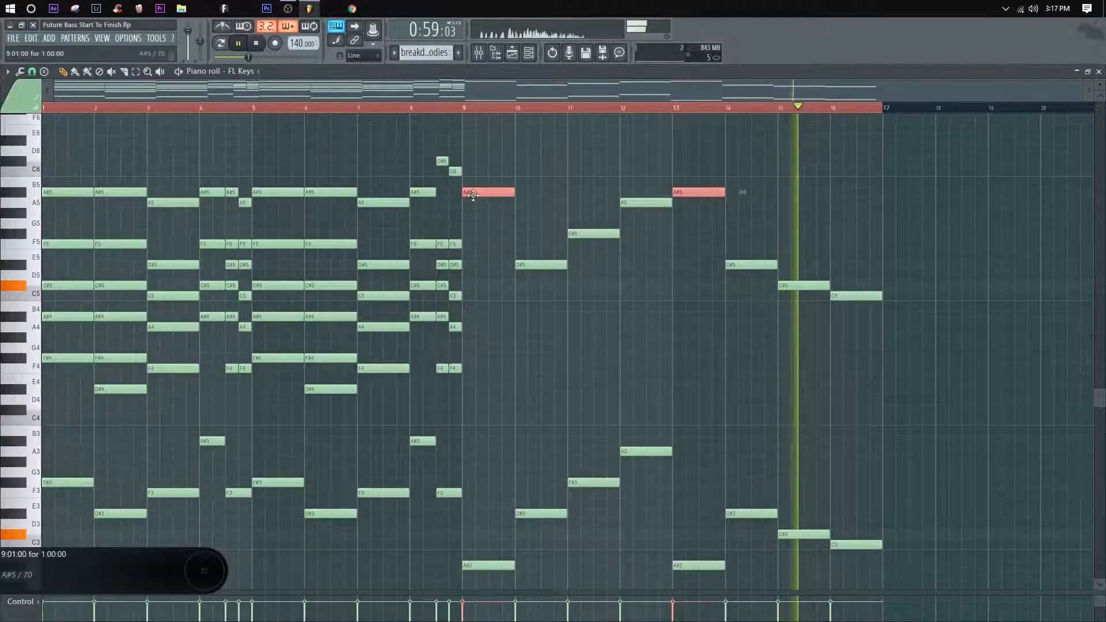
pyautogui.hotkey('ctrl', 'Down')
pyautogui.keyDown('ctrl'); pyautogui.click(491, 200); pyautogui.keyUp('ctrl')
pyautogui.scroll(-1, 516, 200)
pyautogui.press('space')
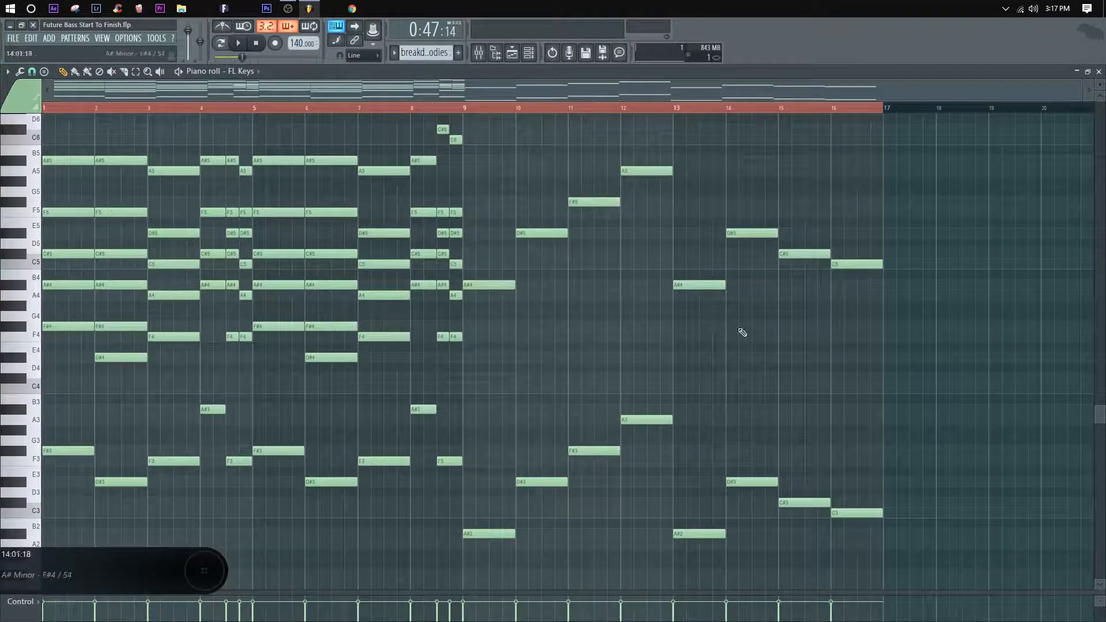
# Step: Duplicate the upper-octave bass notes from bar 9 through bar 16 four semitones higher as a harmony layer
pyautogui.moveTo(882, 360); pyautogui.dragTo(480, 150)
pyautogui.keyDown('ctrl'); pyautogui.click(515, 307); pyautogui.keyUp('ctrl')
pyautogui.moveTo(869, 317); pyautogui.dragTo(482, 136)
pyautogui.moveTo(497, 282); pyautogui.dragTo(490, 239)
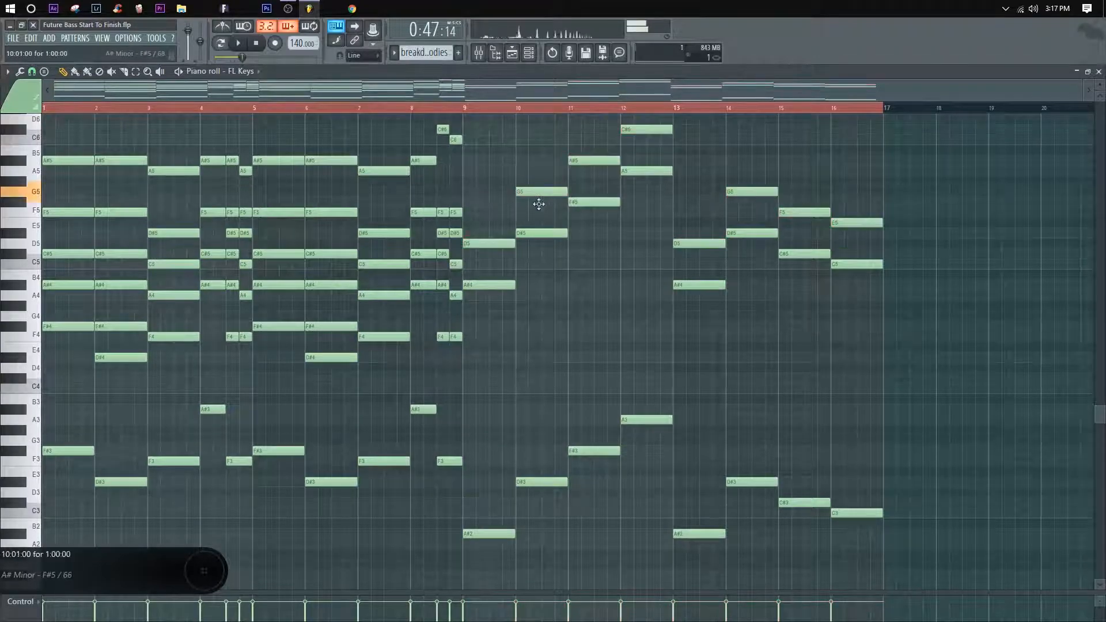
# Step: Set the harmony notes to C#5 at bar 9 and F#5 at bar 10, and add F5 to the bar 9 chord
pyautogui.click(467, 109)
pyautogui.press('space')
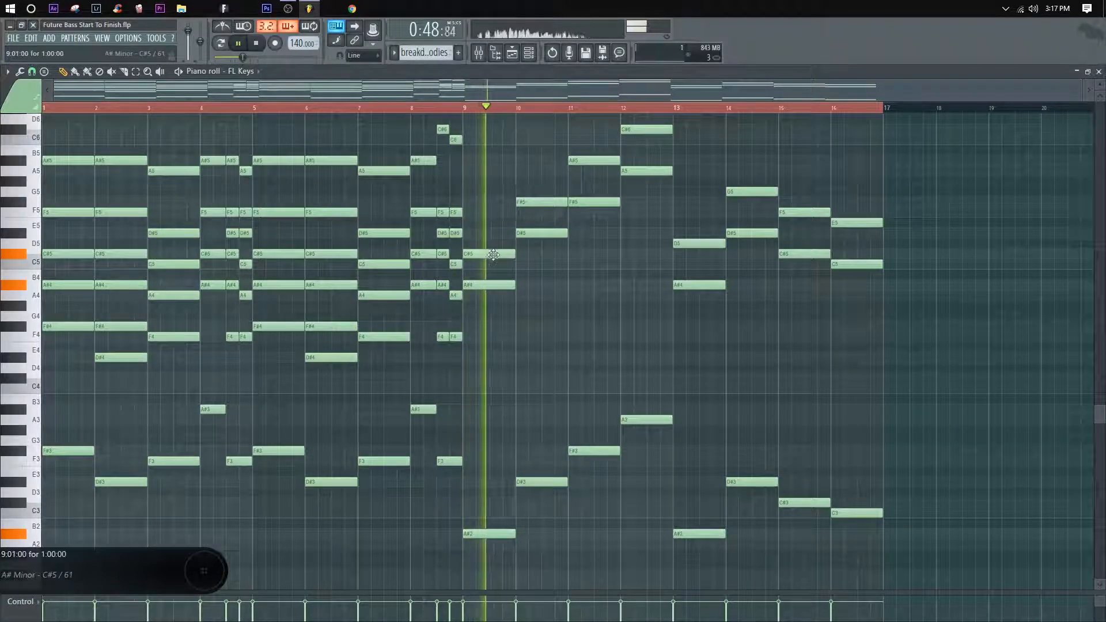
pyautogui.press('space')
pyautogui.click(490, 231)
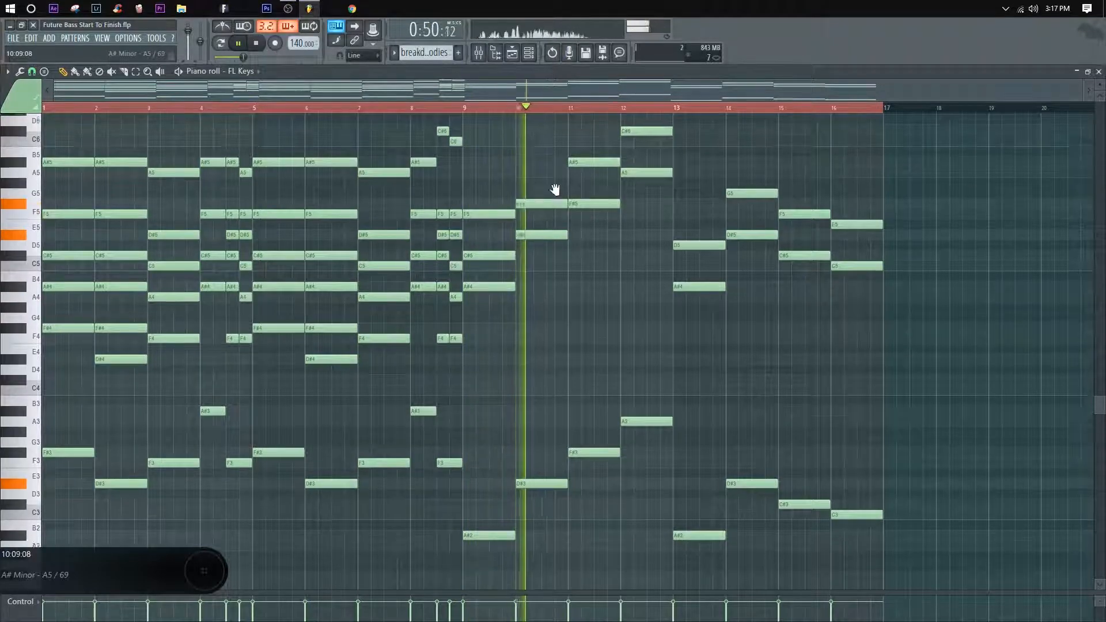
# Step: Add an A#5 note to the bar 10 chord and play the progression from bar 9
pyautogui.scroll(2, 555, 190)
pyautogui.click(525, 197)
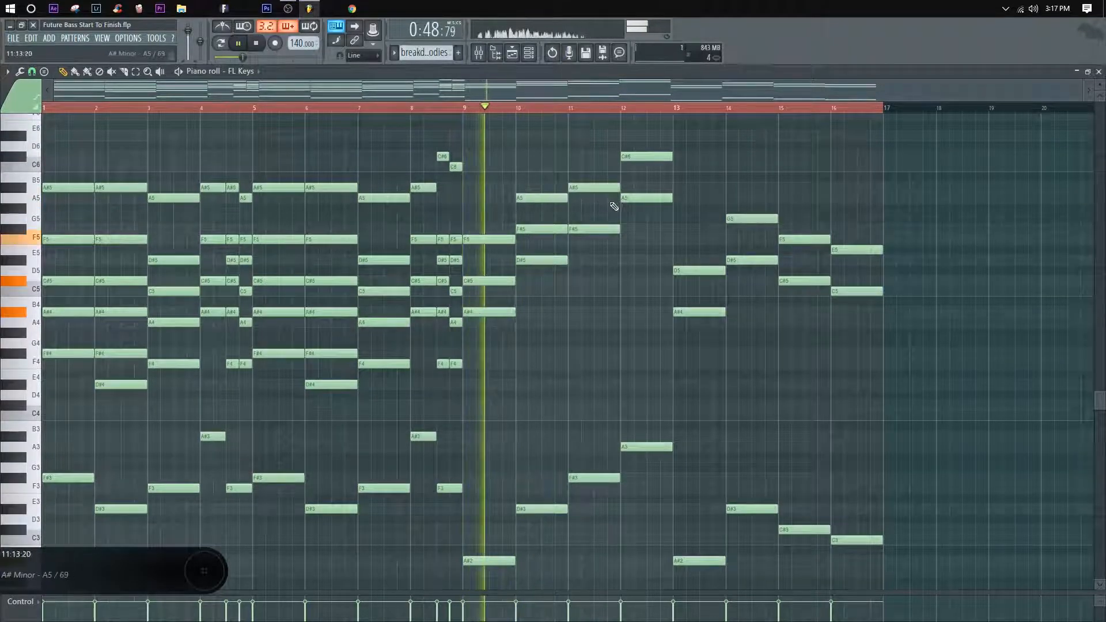
pyautogui.scroll(2, 615, 206)
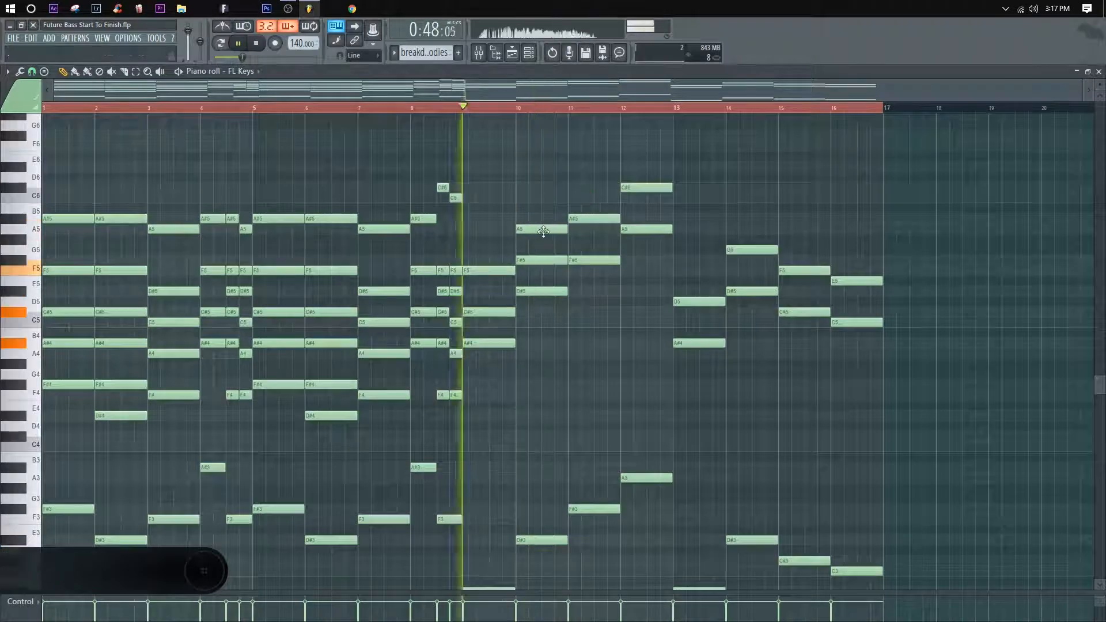
pyautogui.moveTo(543, 231); pyautogui.dragTo(543, 220)
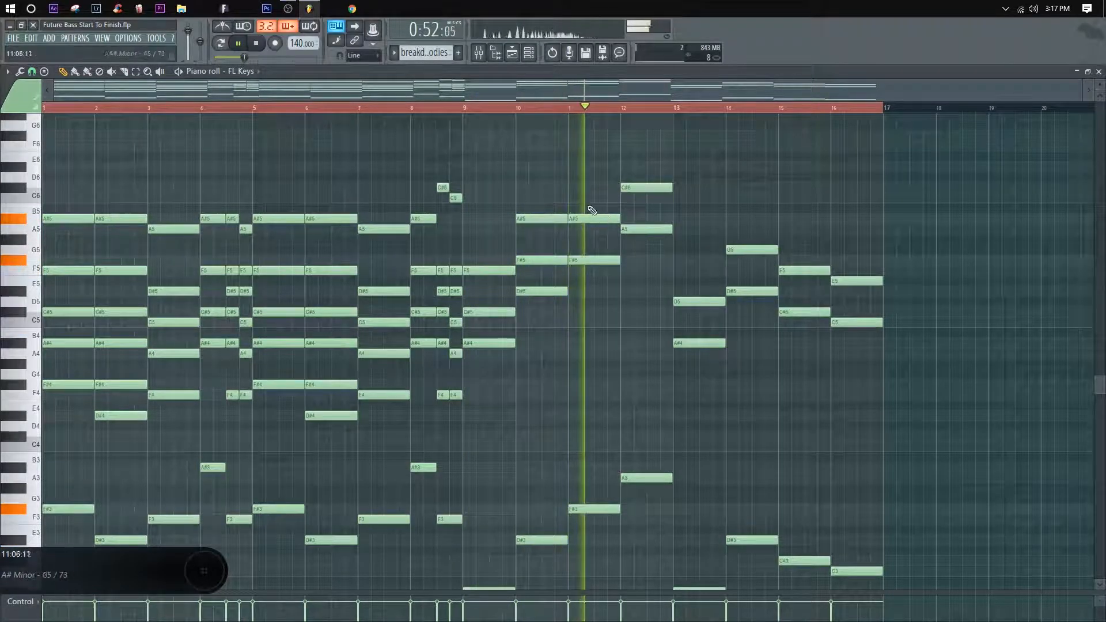
pyautogui.press('space')
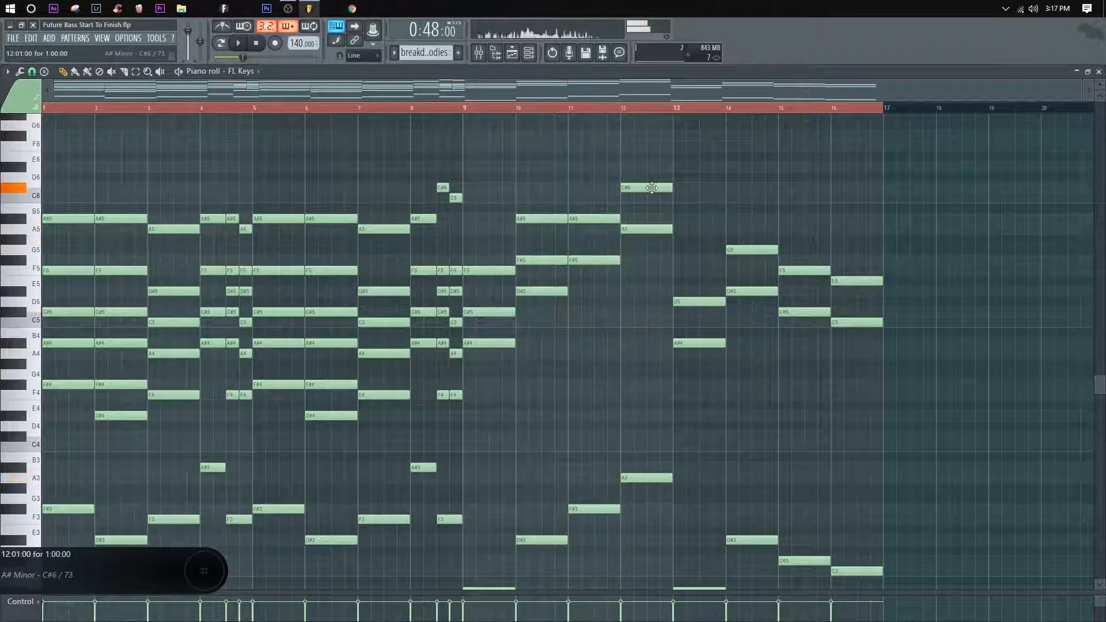
# Step: Build the bar 12 chord with C6 and F6 above A5, and remove the harmony notes at bars 13 and 14
pyautogui.moveTo(651, 199); pyautogui.dragTo(649, 146)
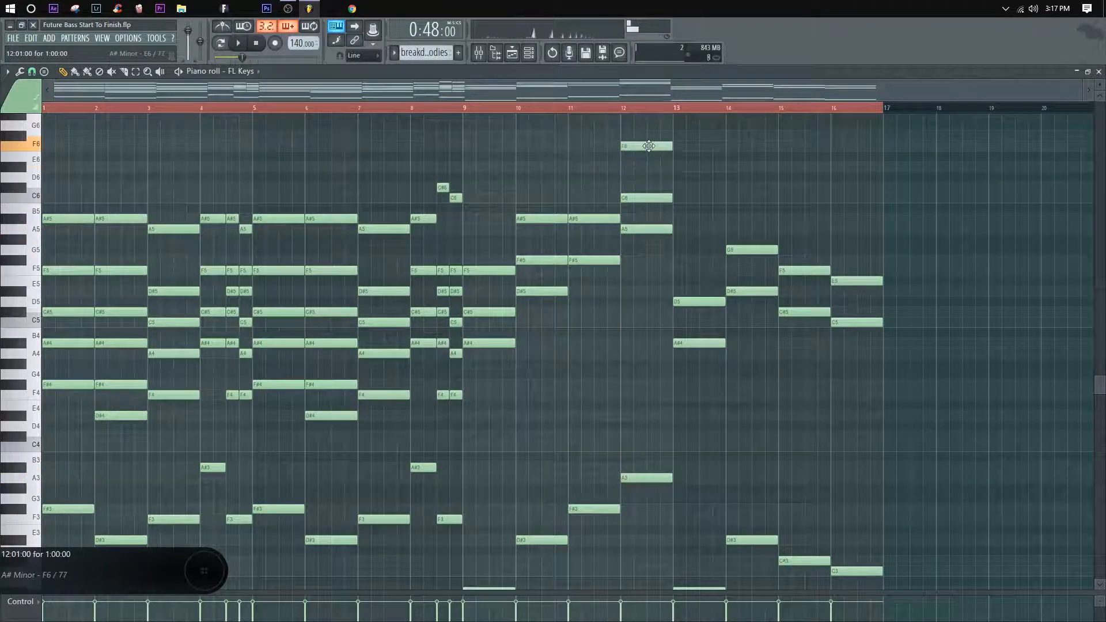
pyautogui.moveTo(637, 199)
pyautogui.mouseDown()
pyautogui.moveTo(637, 188)
pyautogui.moveTo(659, 198)
pyautogui.mouseUp()
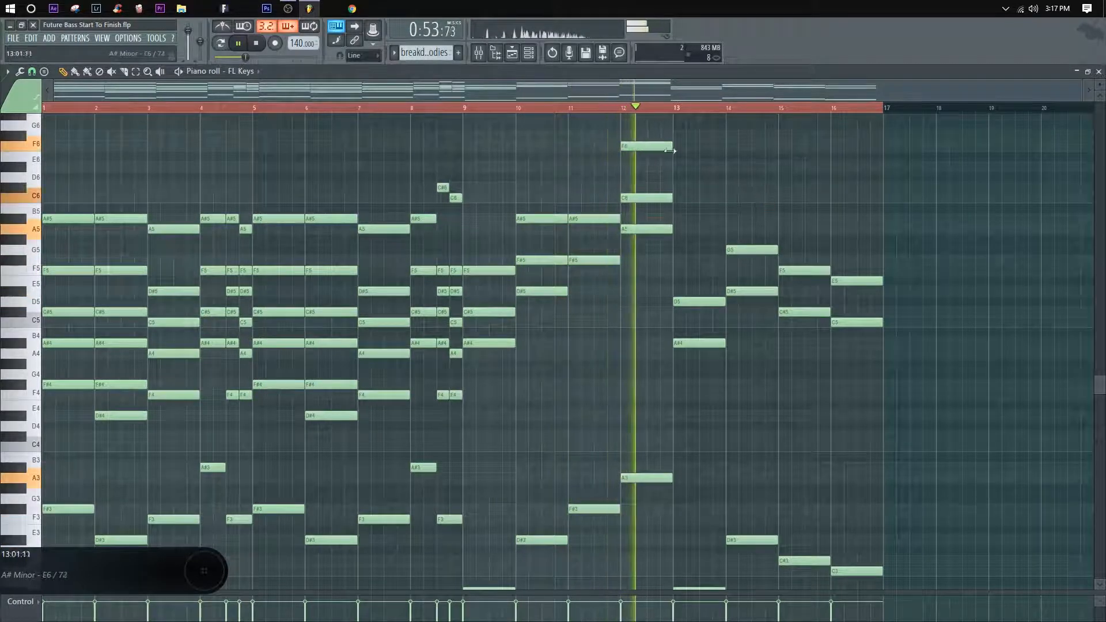
pyautogui.press('space')
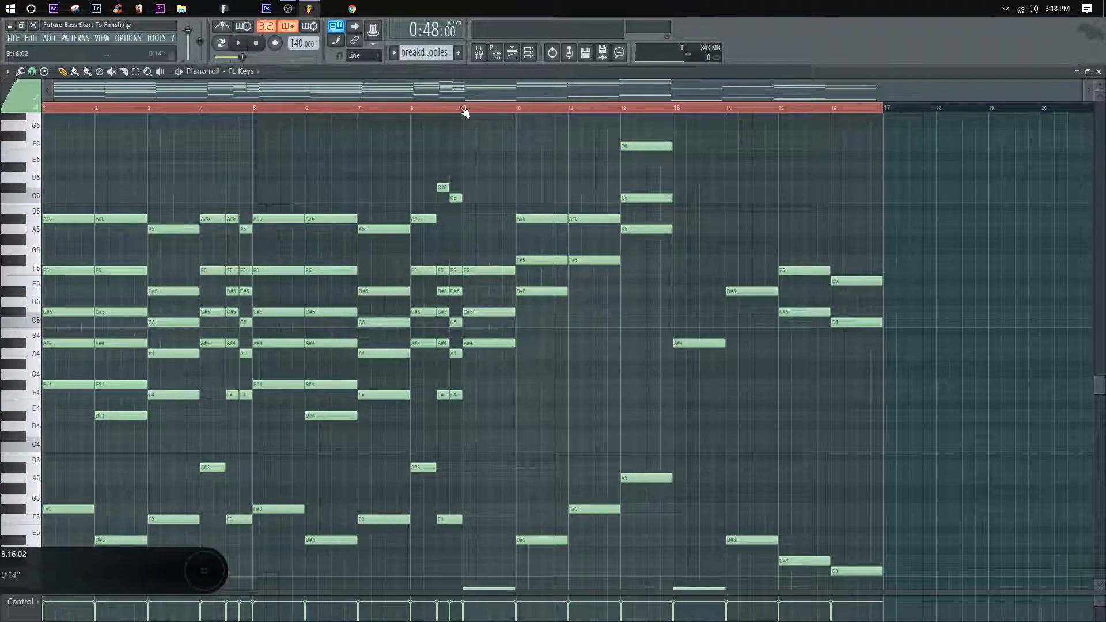
# Step: Add C6 to the bar 9 chord and C#6 to the bar 10 chord while playing from bar 9
pyautogui.press('space')
pyautogui.moveTo(477, 227); pyautogui.dragTo(483, 199)
pyautogui.press('space')
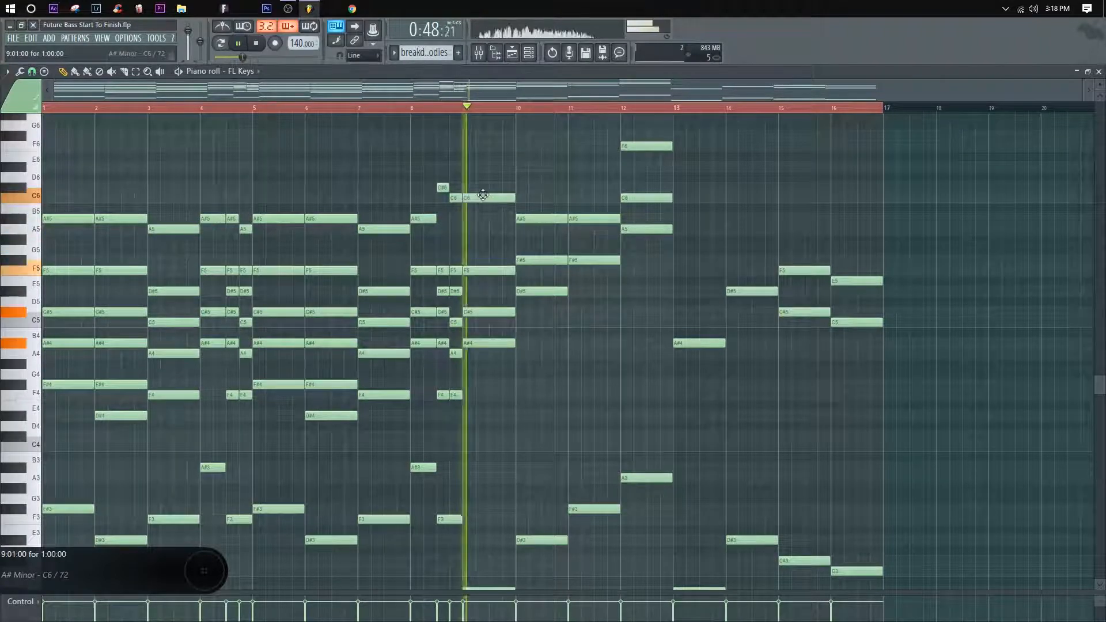
pyautogui.click(522, 188)
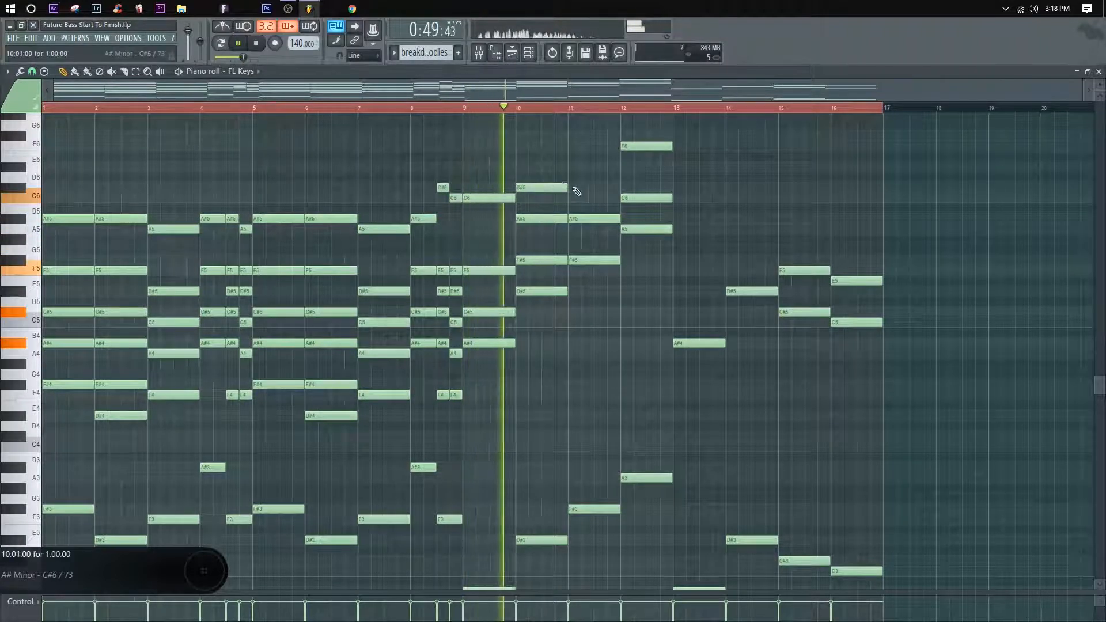
# Step: Add a C6 note to the bar 11 chord and replay from bar 9
pyautogui.scroll(1, 594, 204)
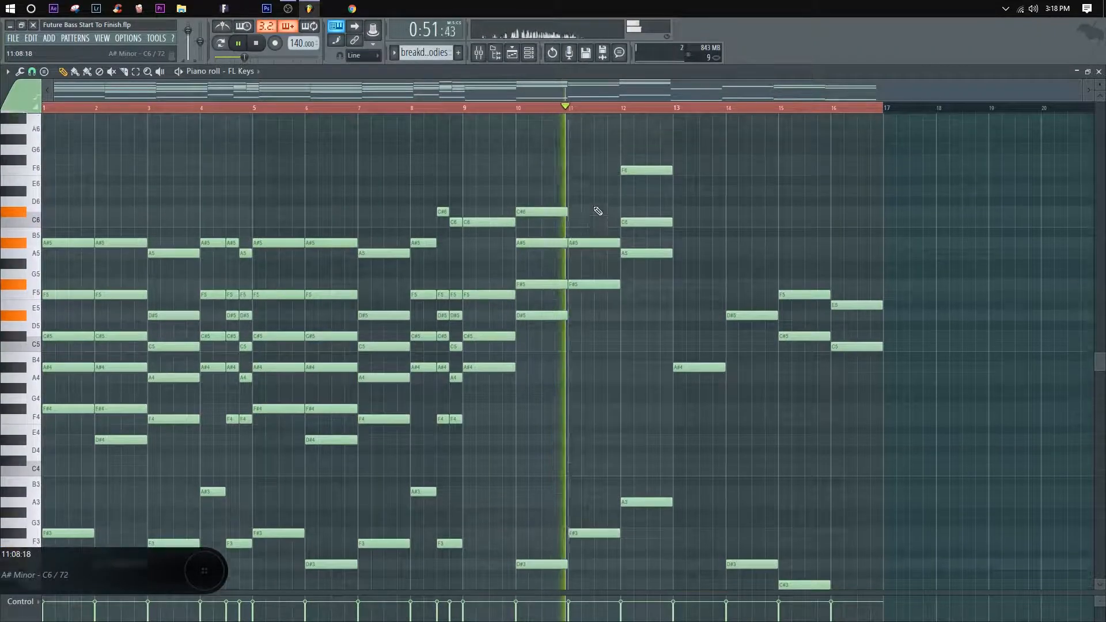
pyautogui.scroll(1, 597, 222)
pyautogui.press('space')
pyautogui.press('space')
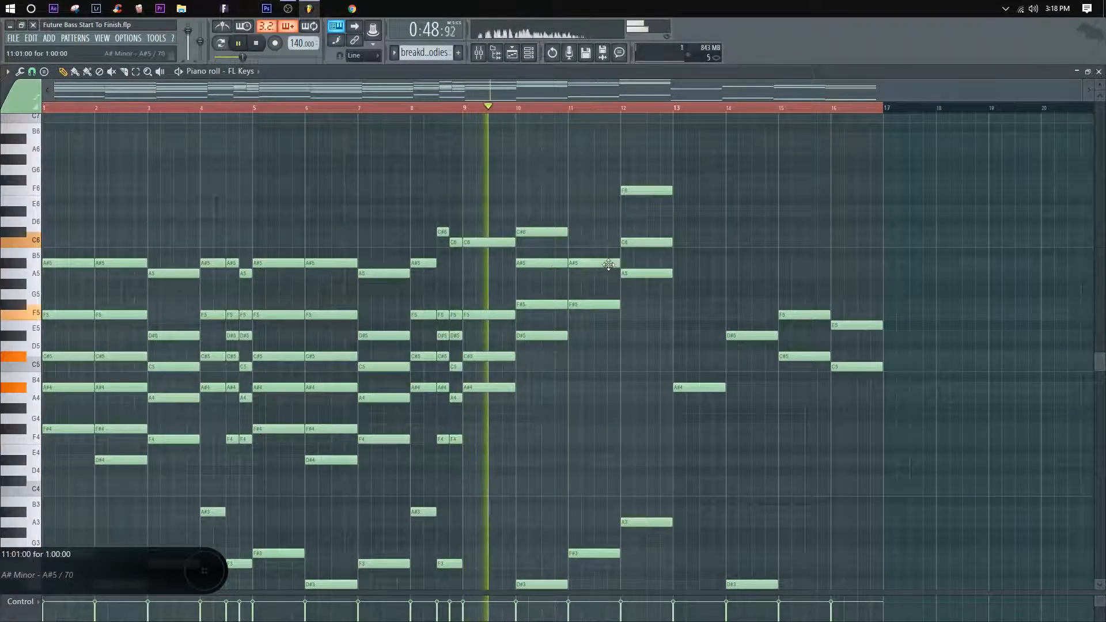
pyautogui.click(599, 241)
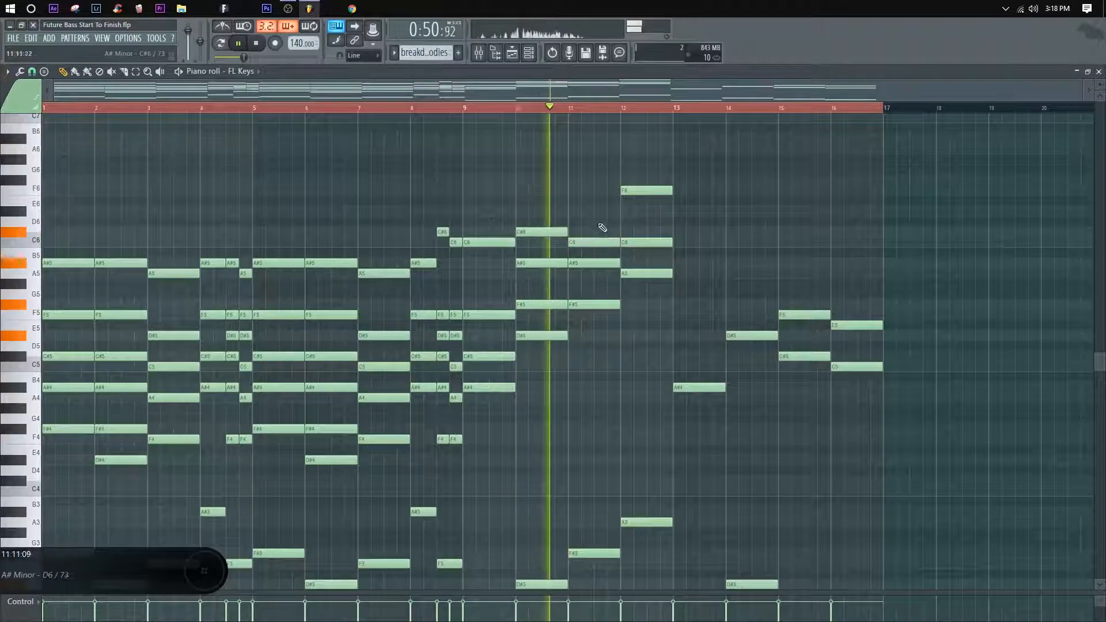
pyautogui.press('space')
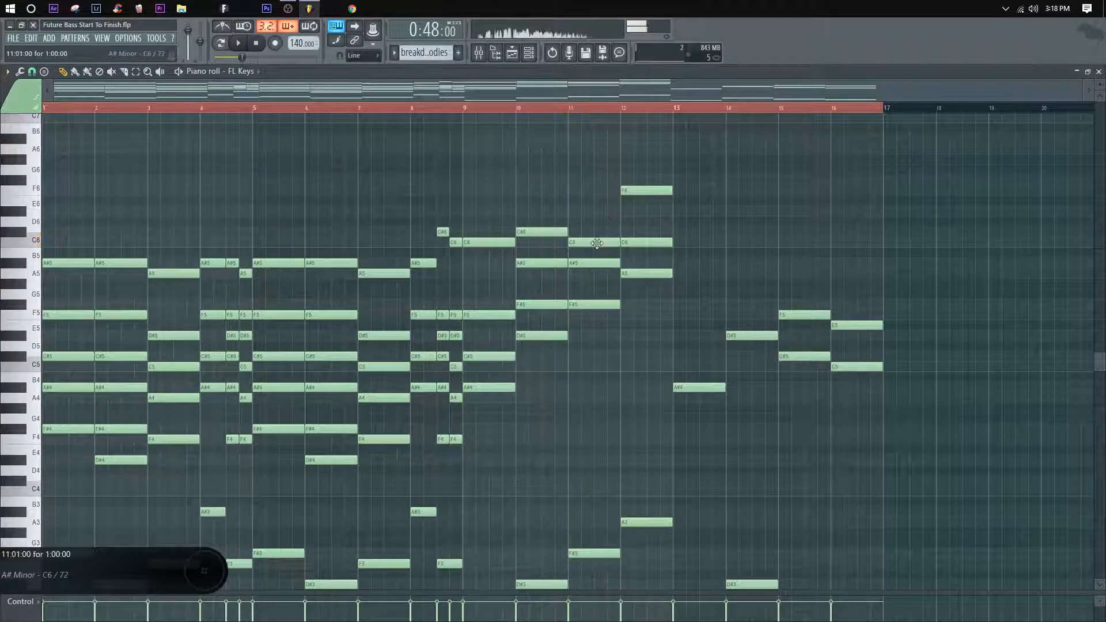
pyautogui.press('space')
# Step: Try the bar 11 chord an octave lower, first with its bass note and again without it
pyautogui.scroll(-2, 600, 461)
pyautogui.moveTo(568, 533); pyautogui.dragTo(584, 175)
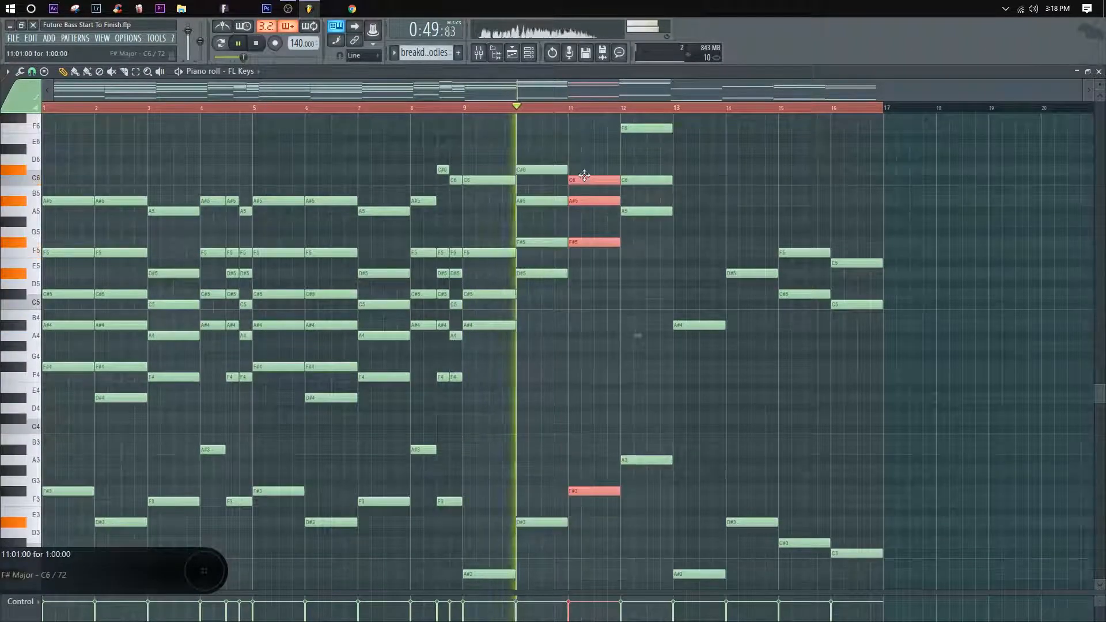
pyautogui.hotkey('ctrl', 'Down')
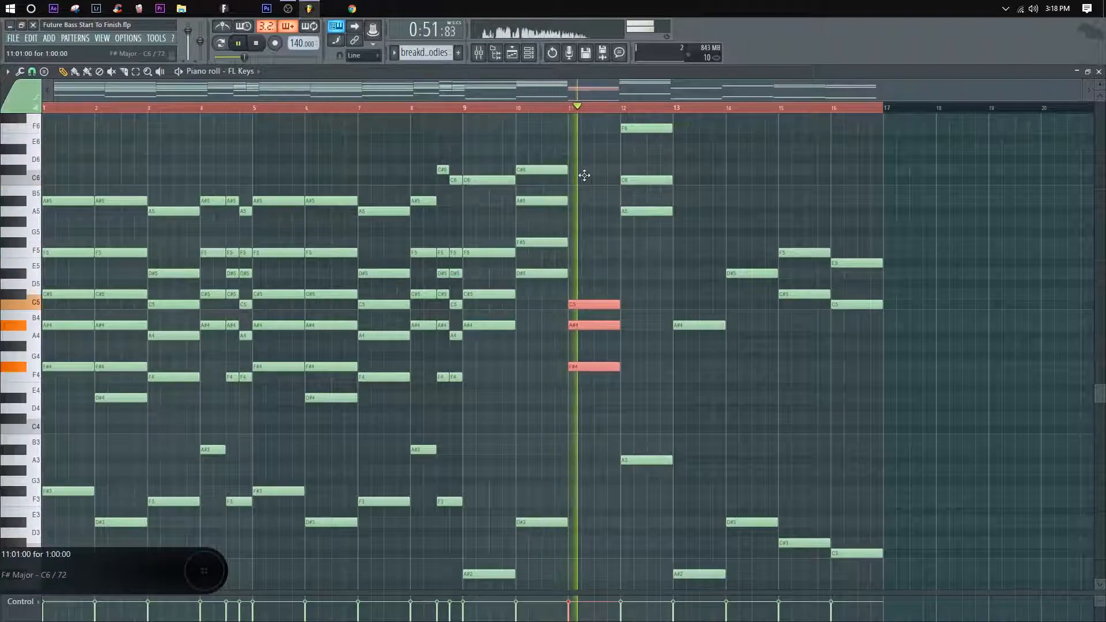
pyautogui.hotkey('ctrl', 'Up')
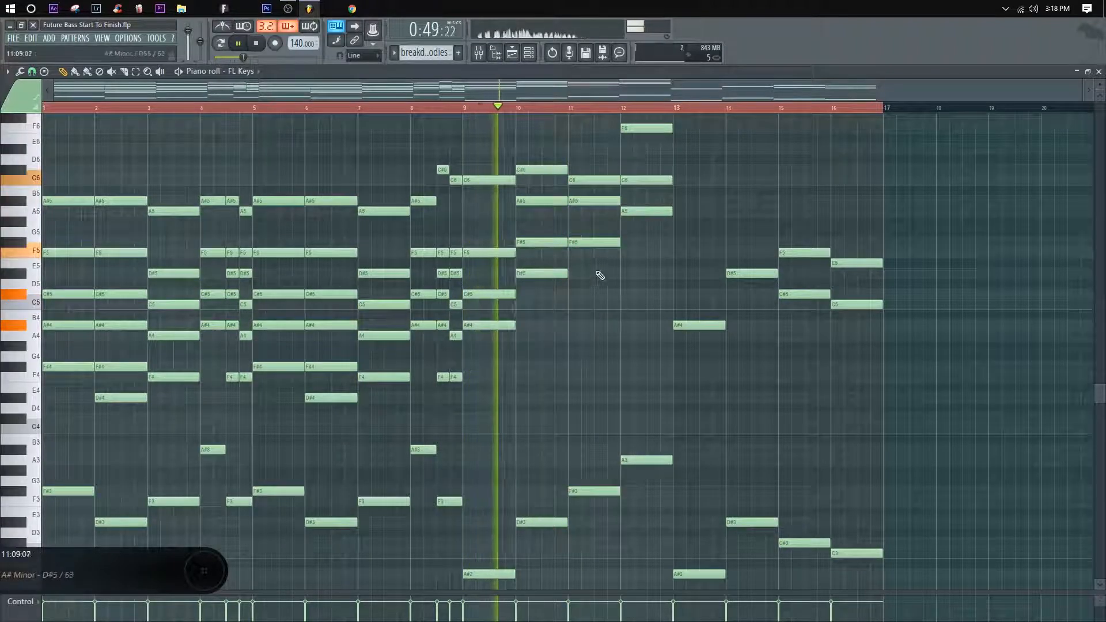
pyautogui.hotkey('ctrl', 'Down')
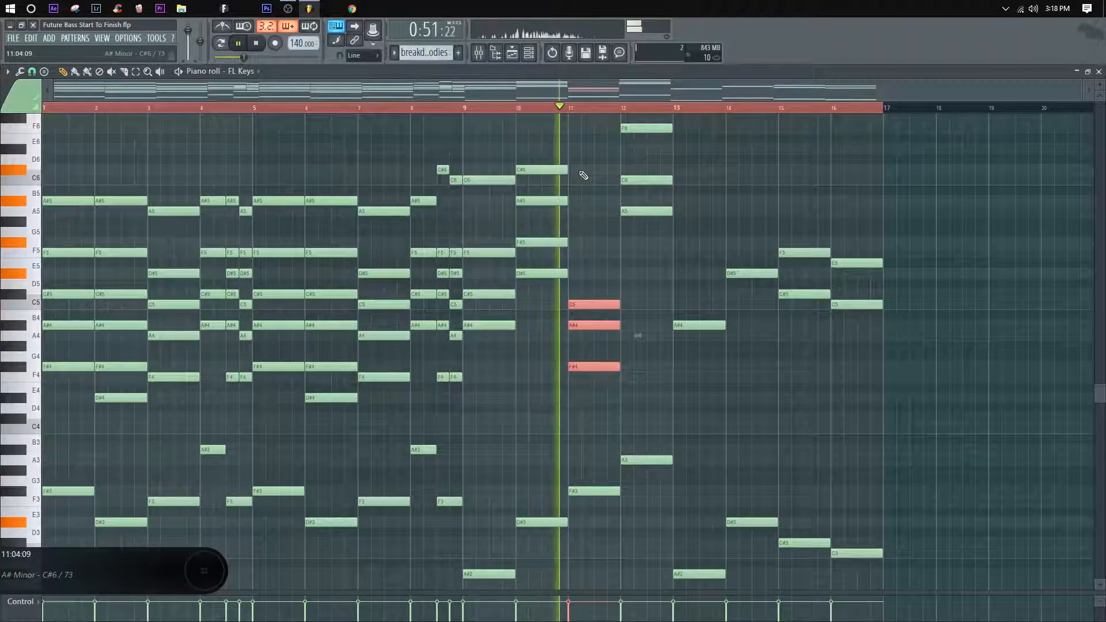
pyautogui.keyDown('ctrl'); pyautogui.click(580, 165); pyautogui.keyUp('ctrl')
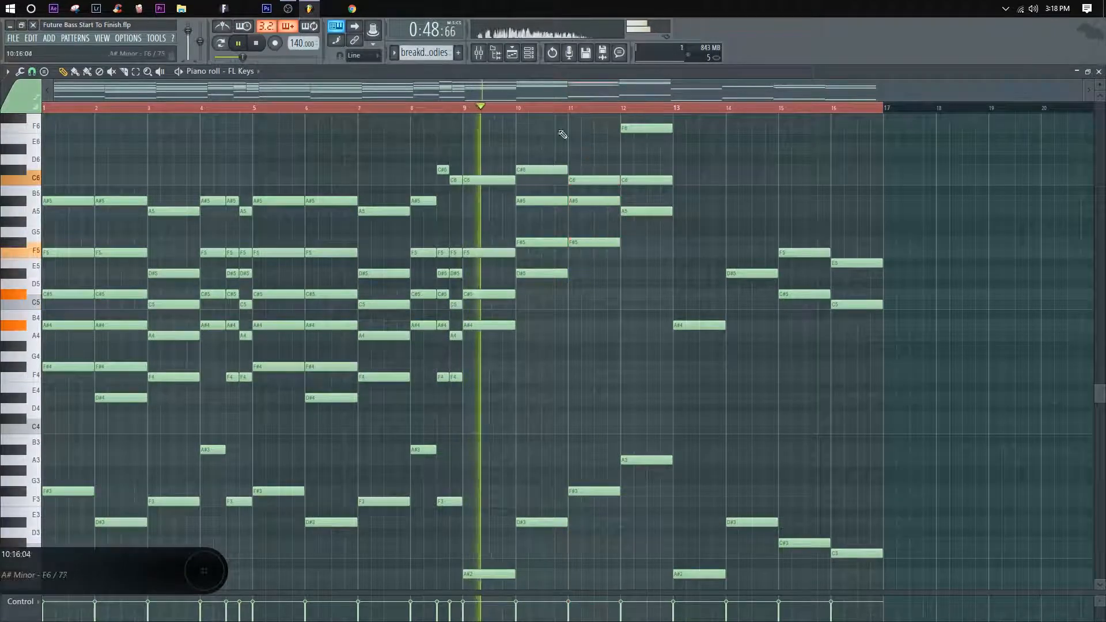
# Step: Raise the top note of the bar 11 chord to C#6 and play the progression from bar 9
pyautogui.click(520, 108)
pyautogui.click(572, 108)
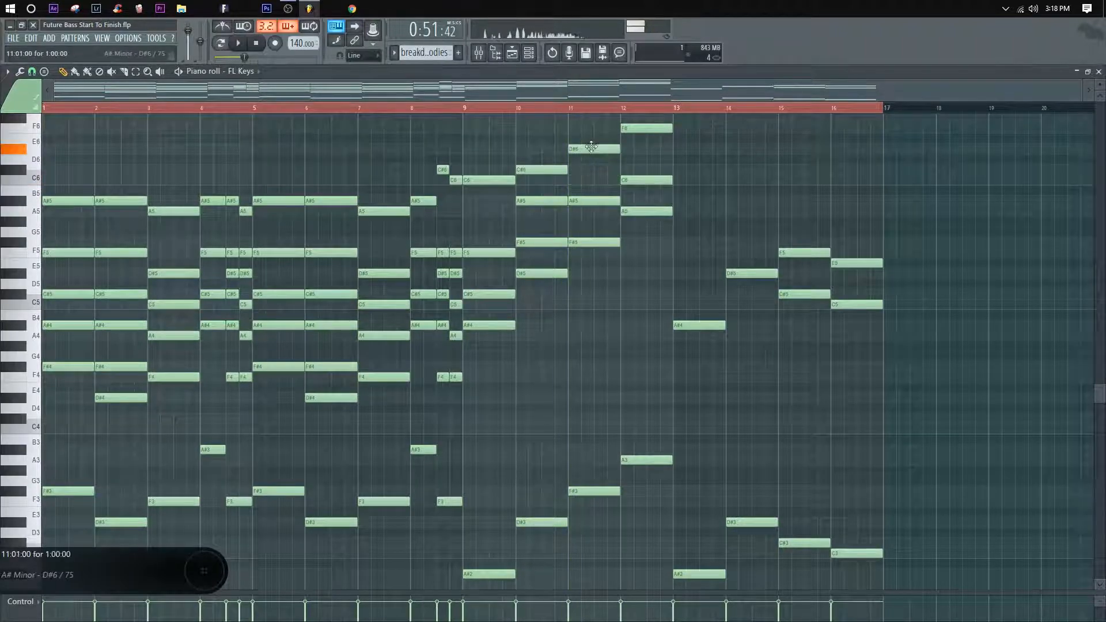
pyautogui.click(471, 110)
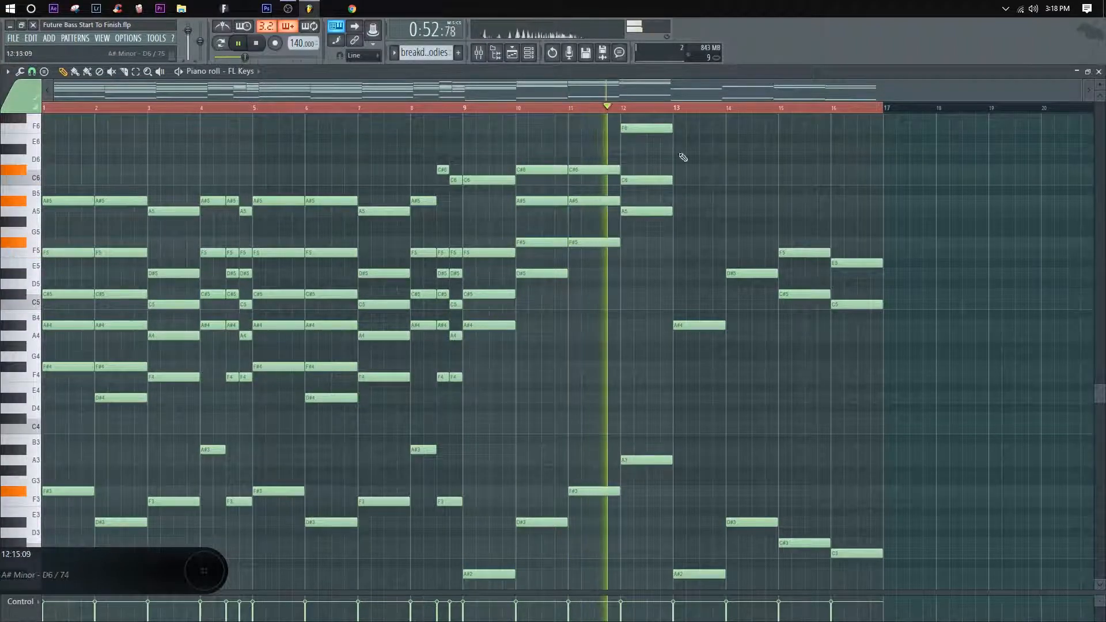
pyautogui.scroll(1, 692, 167)
pyautogui.scroll(-3, 668, 361)
pyautogui.press('space')
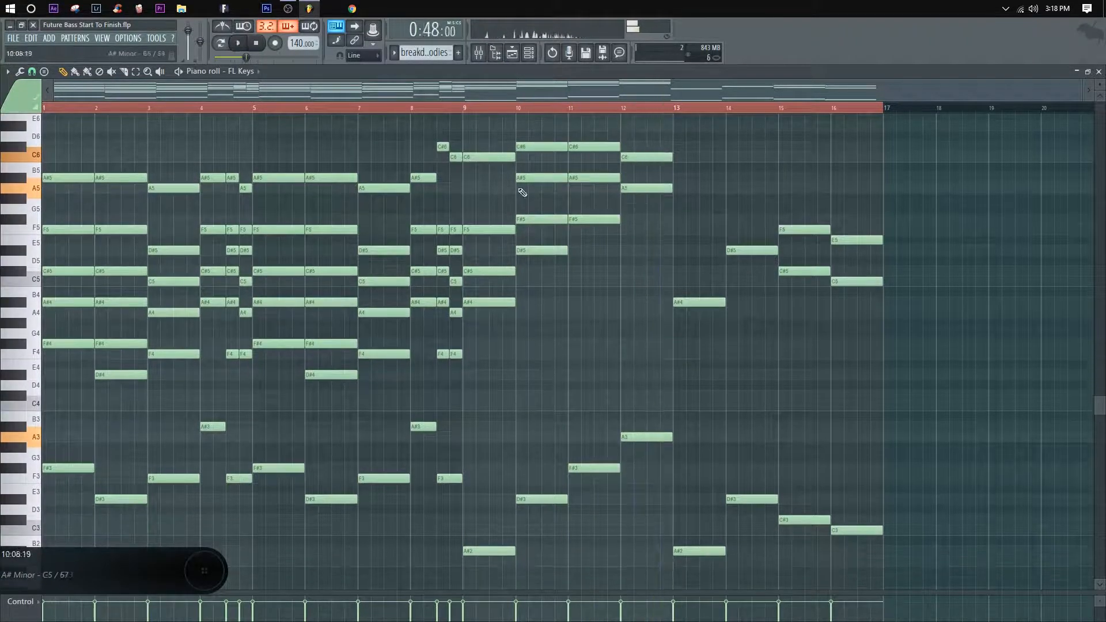
pyautogui.press('space')
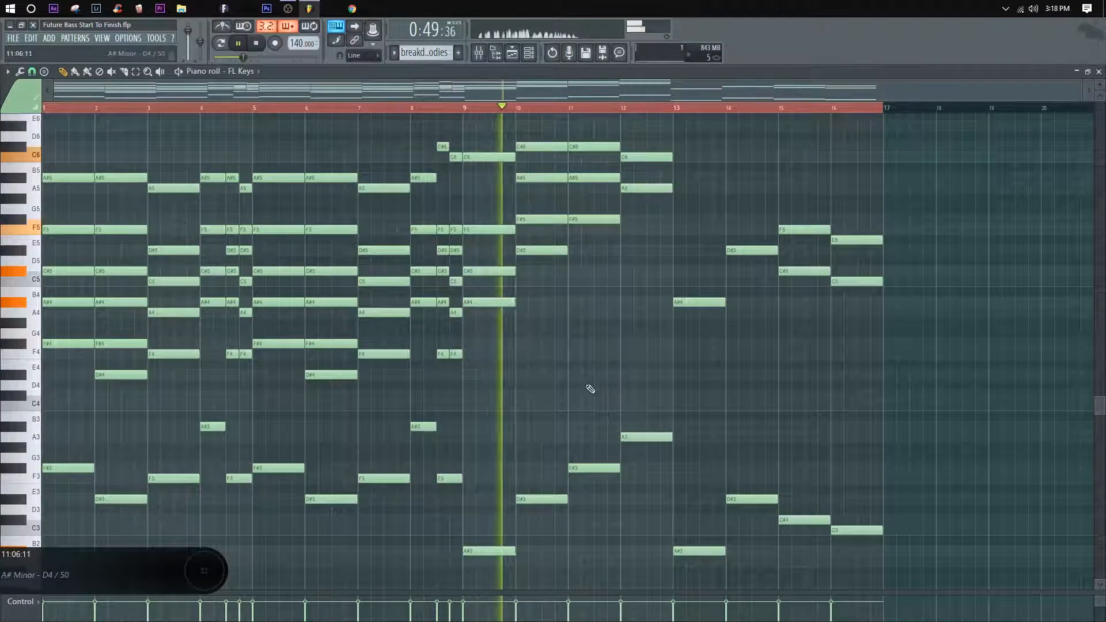
# Step: Add a D#6 note on top of the bar 11 chord and replay from bar 9
pyautogui.scroll(4, 637, 387)
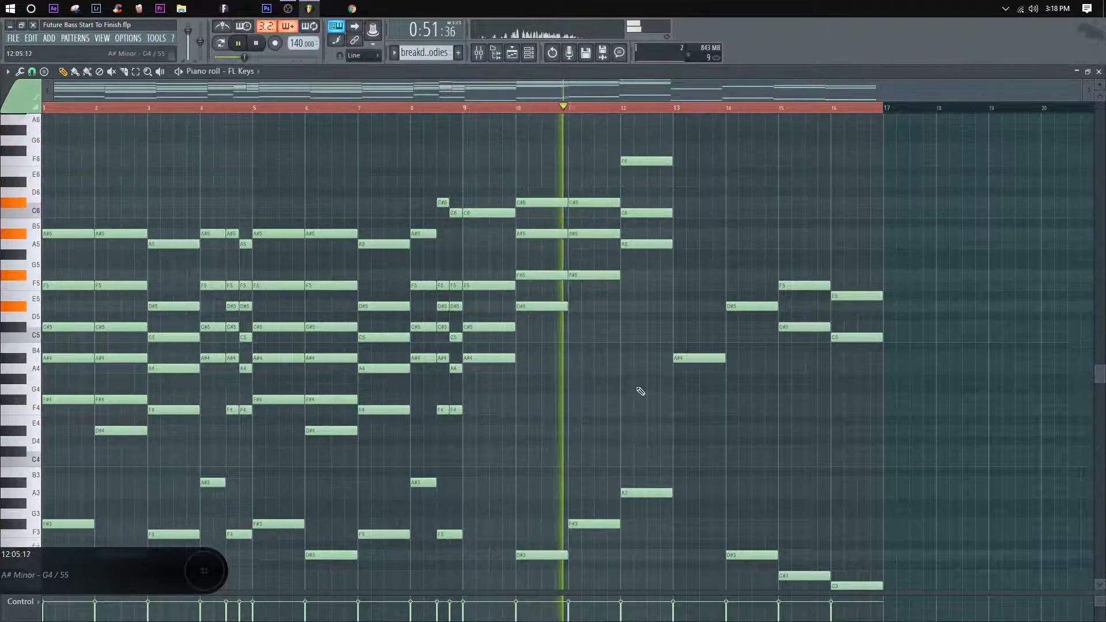
pyautogui.press('space')
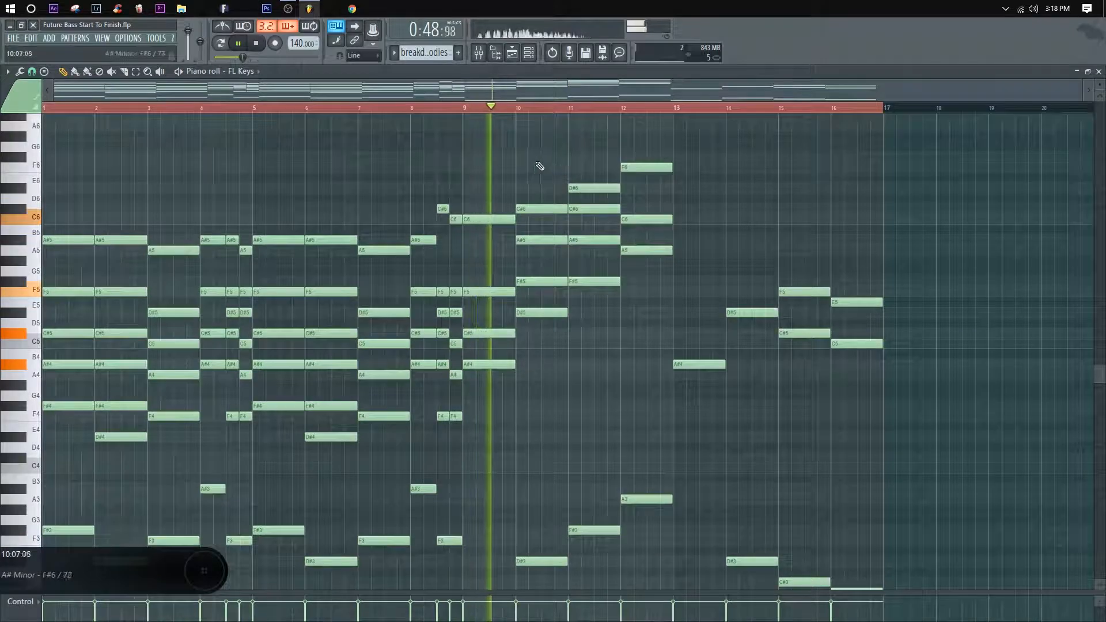
pyautogui.press('space')
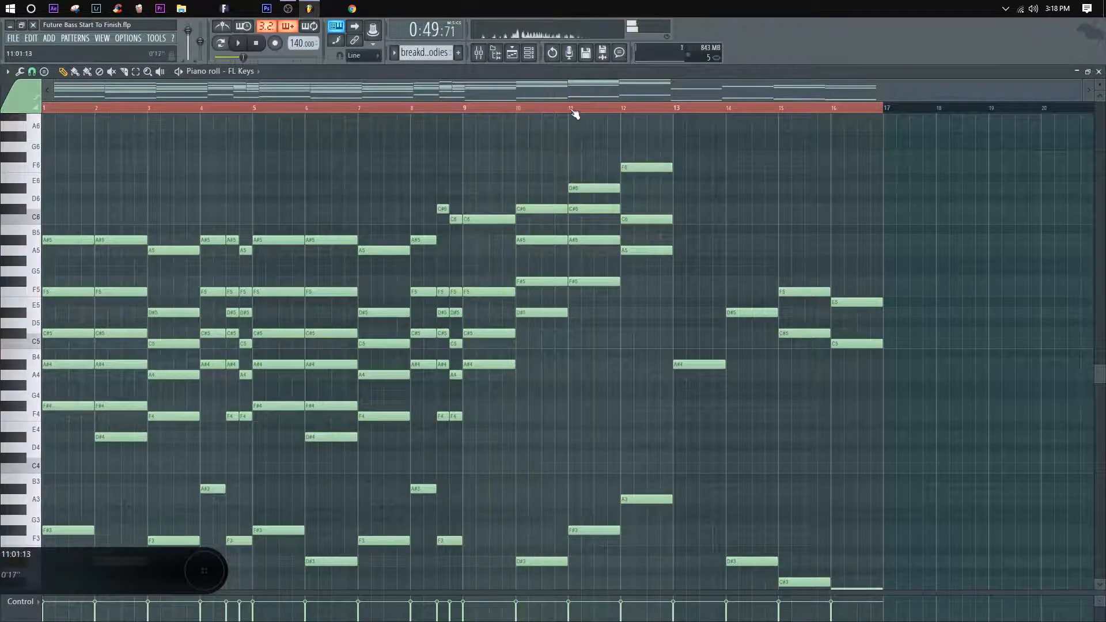
pyautogui.press('space')
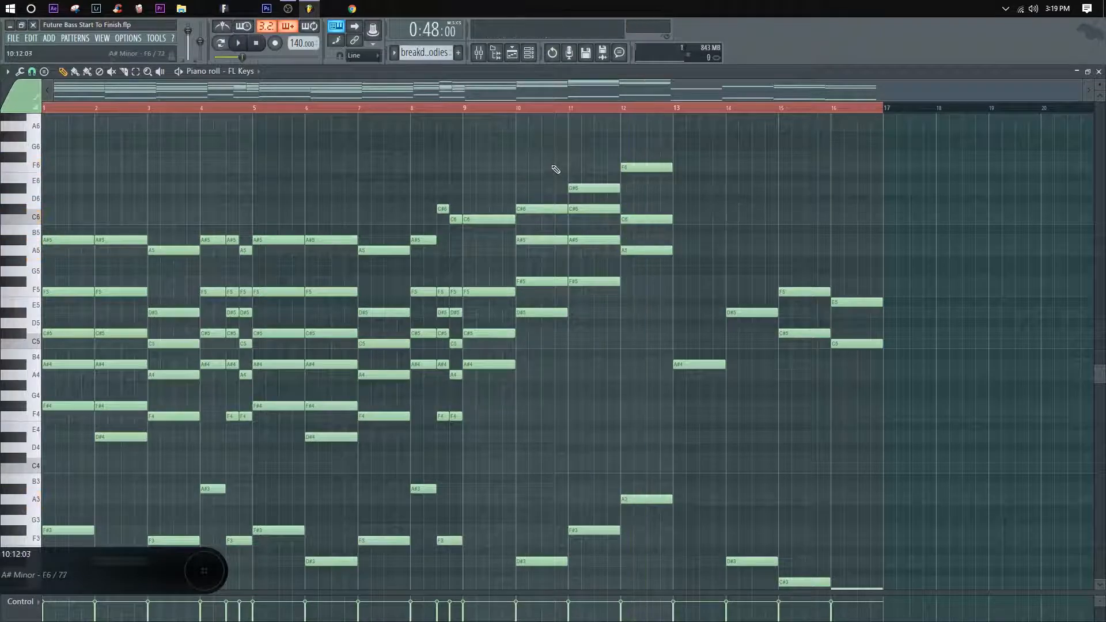
pyautogui.moveTo(678, 375); pyautogui.dragTo(589, 345)
pyautogui.moveTo(641, 239); pyautogui.dragTo(638, 254)
pyautogui.click(406, 109)
pyautogui.press('space')
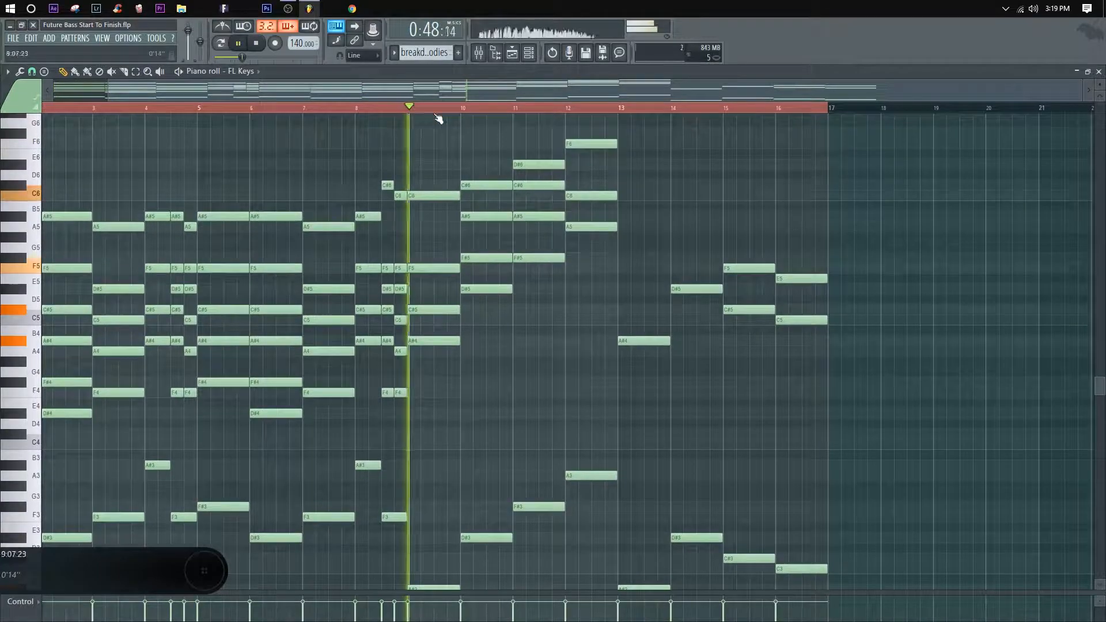
# Step: Add a C#6 note to the bar 12 chord and audition it from bar 12
pyautogui.click(468, 111)
pyautogui.moveTo(595, 171); pyautogui.dragTo(543, 200)
pyautogui.click(528, 109)
pyautogui.press('space')
# Step: Try resolving the bar 12 chord's inner note from A#5 to A5 halfway through the bar, and audition it
pyautogui.press('space')
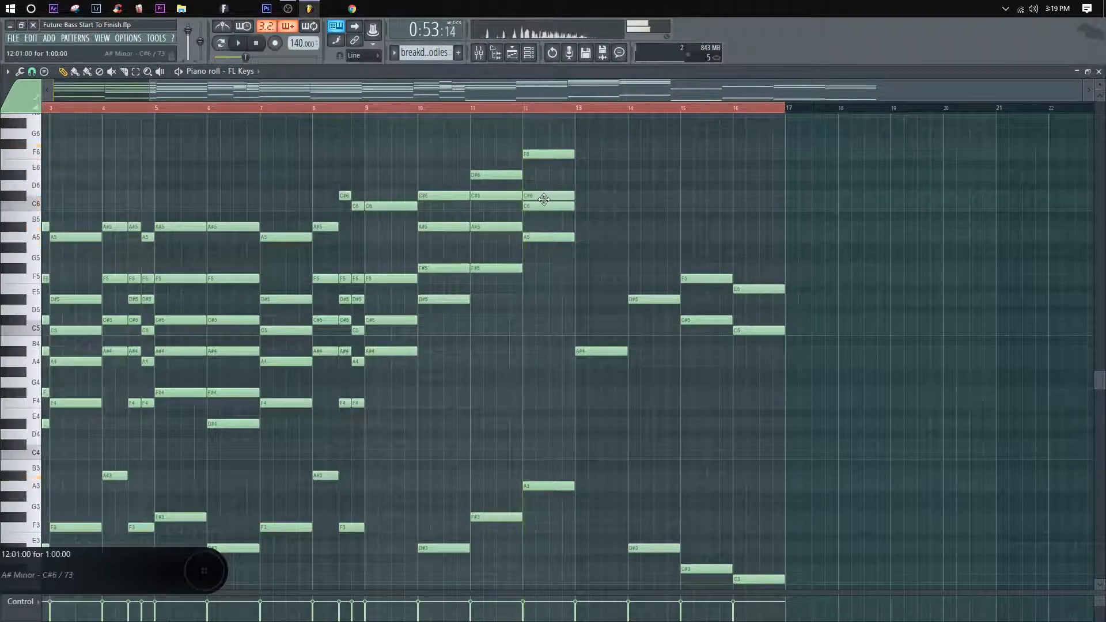
pyautogui.press('space')
pyautogui.press('space')
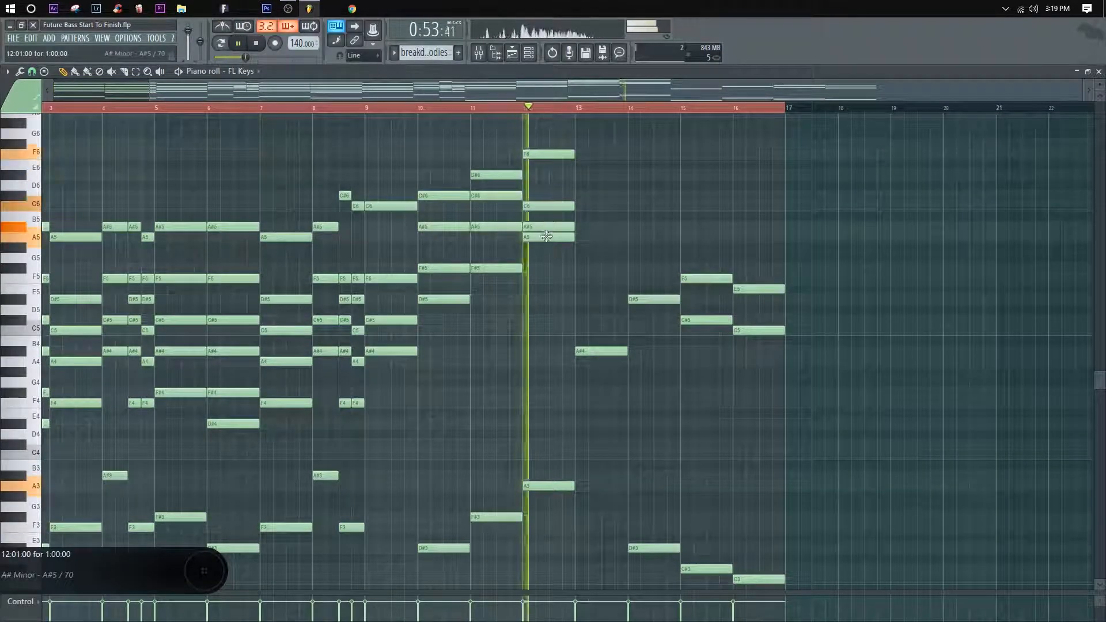
pyautogui.moveTo(547, 227)
pyautogui.mouseDown()
pyautogui.moveTo(542, 269)
pyautogui.moveTo(549, 218)
pyautogui.mouseUp()
pyautogui.press('space')
pyautogui.rightClick(540, 238)
pyautogui.press('space')
pyautogui.press('space')
pyautogui.rightClick(561, 228)
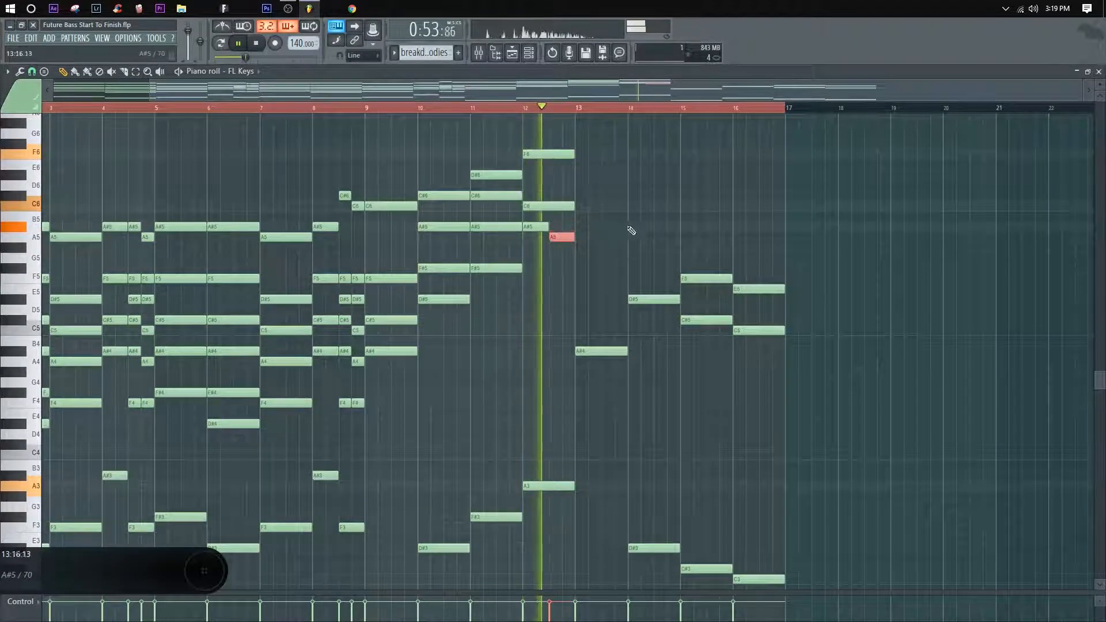
pyautogui.press('space')
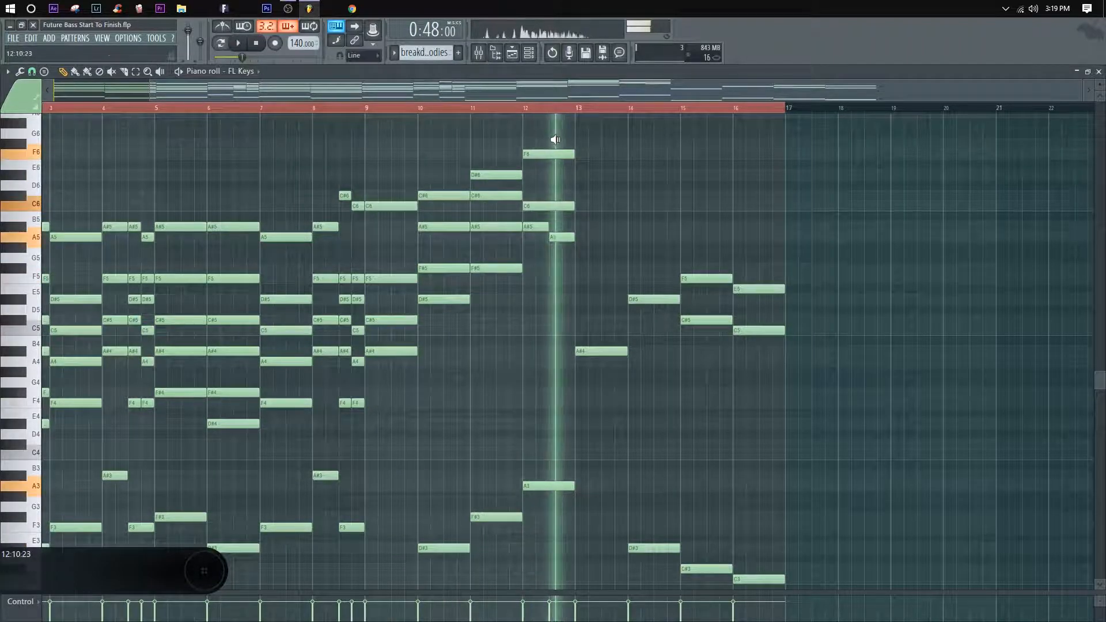
pyautogui.press('space')
# Step: Reopen the breakdown melodies pattern from the playlist and raise the bar 9 bass note to F#3
pyautogui.press('F5')
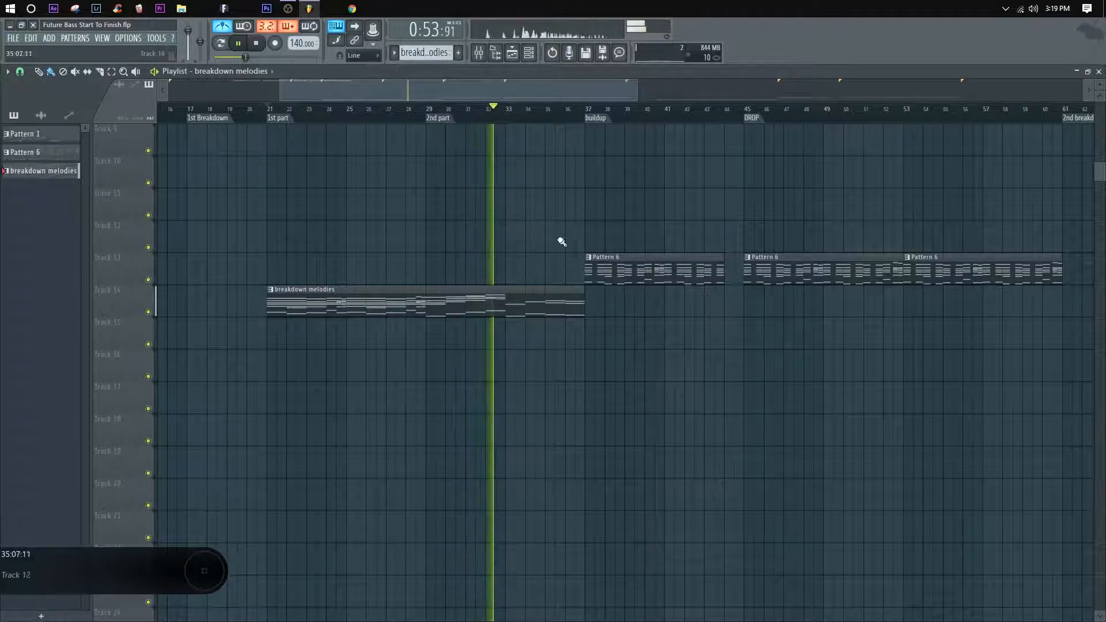
pyautogui.doubleClick(443, 306)
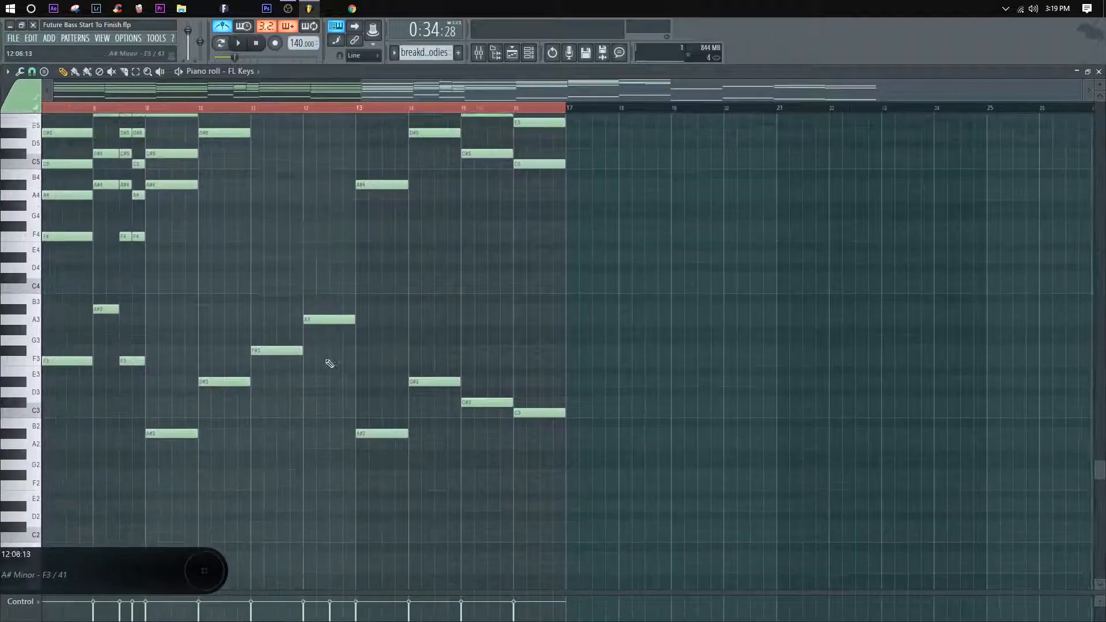
pyautogui.moveTo(379, 501); pyautogui.dragTo(372, 167)
pyautogui.moveTo(380, 374); pyautogui.dragTo(506, 272)
pyautogui.moveTo(487, 407); pyautogui.dragTo(487, 345)
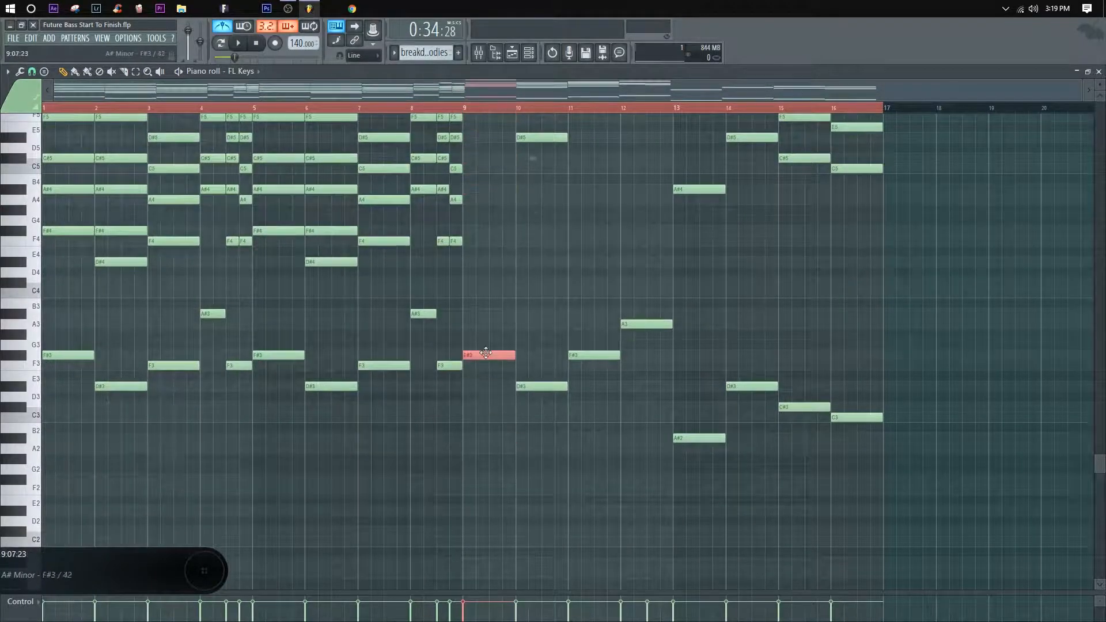
# Step: Replace the bar 9 chord with a copy of the bar 1 chord (F#4, A#4, C#5, F5, A#5) and play it
pyautogui.scroll(5, 519, 311)
pyautogui.hotkey('ctrl', 'd')
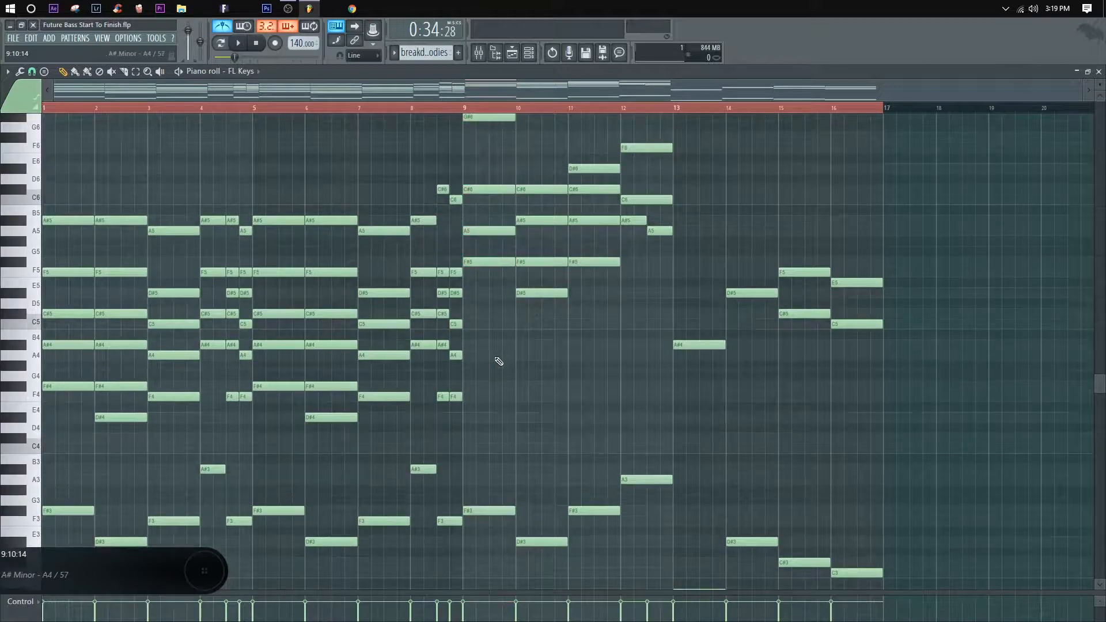
pyautogui.scroll(2, 490, 234)
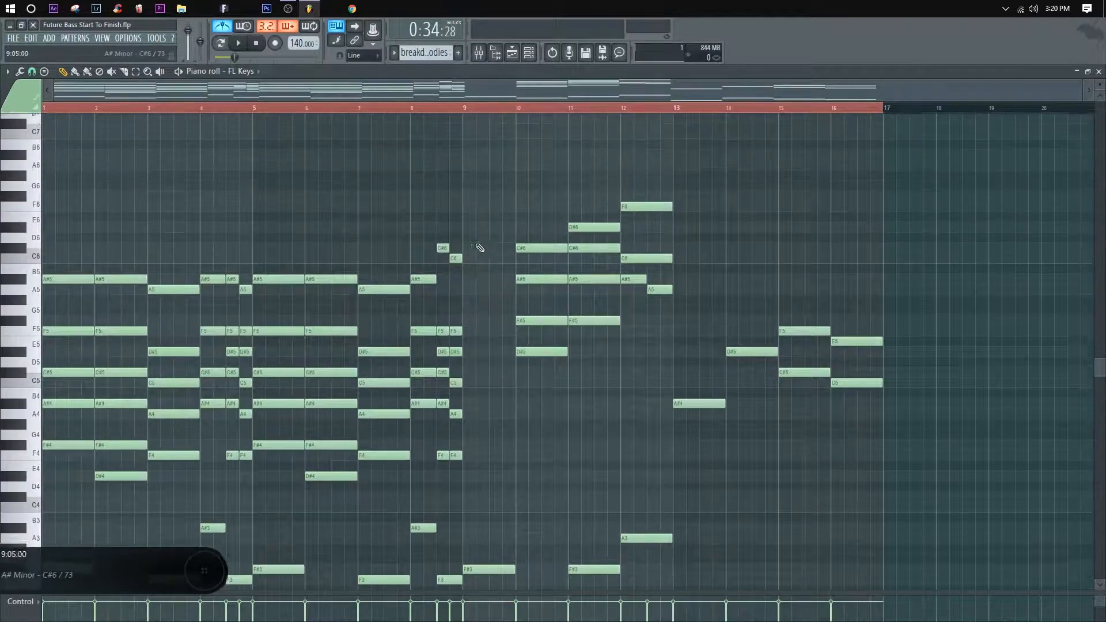
pyautogui.scroll(-1, 481, 247)
pyautogui.moveTo(68, 467); pyautogui.dragTo(315, 241)
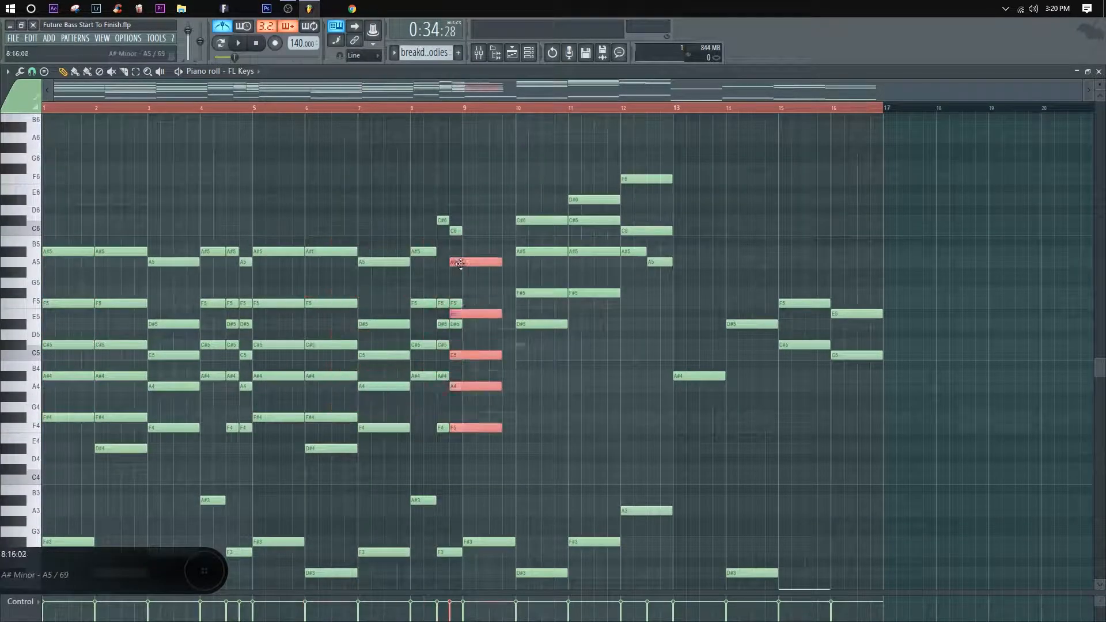
pyautogui.press('space')
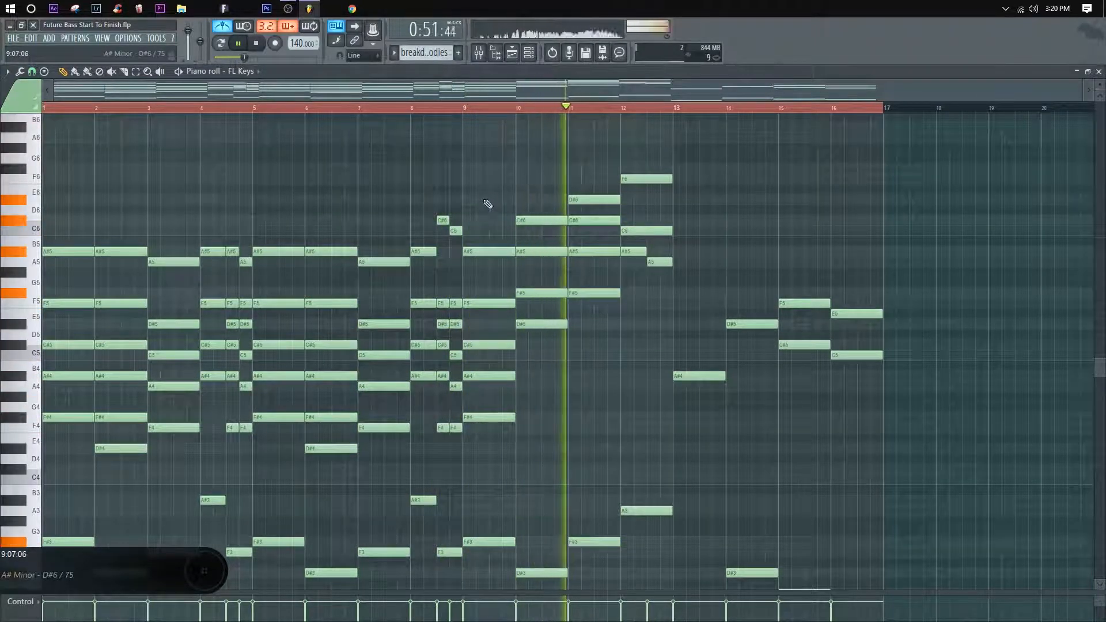
# Step: Delete the bar 11 and bar 12 chords together with their bass notes, keeping only the F6 above bar 12
pyautogui.press('space')
pyautogui.press('space')
pyautogui.rightClick(605, 293)
pyautogui.rightClick(588, 200)
pyautogui.scroll(-6, 602, 321)
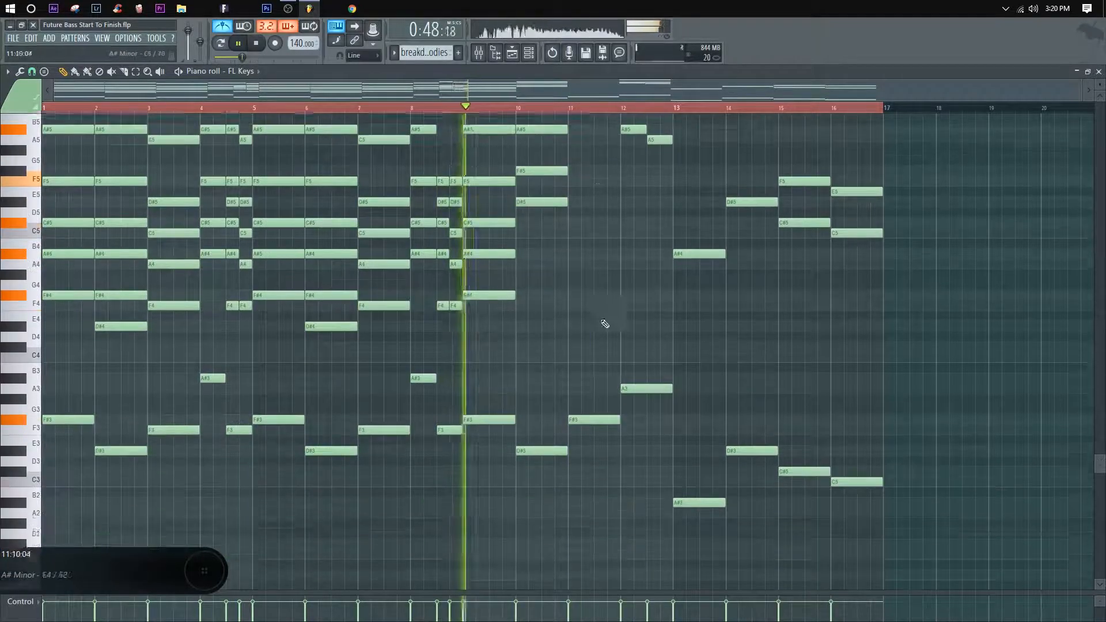
pyautogui.rightClick(595, 356)
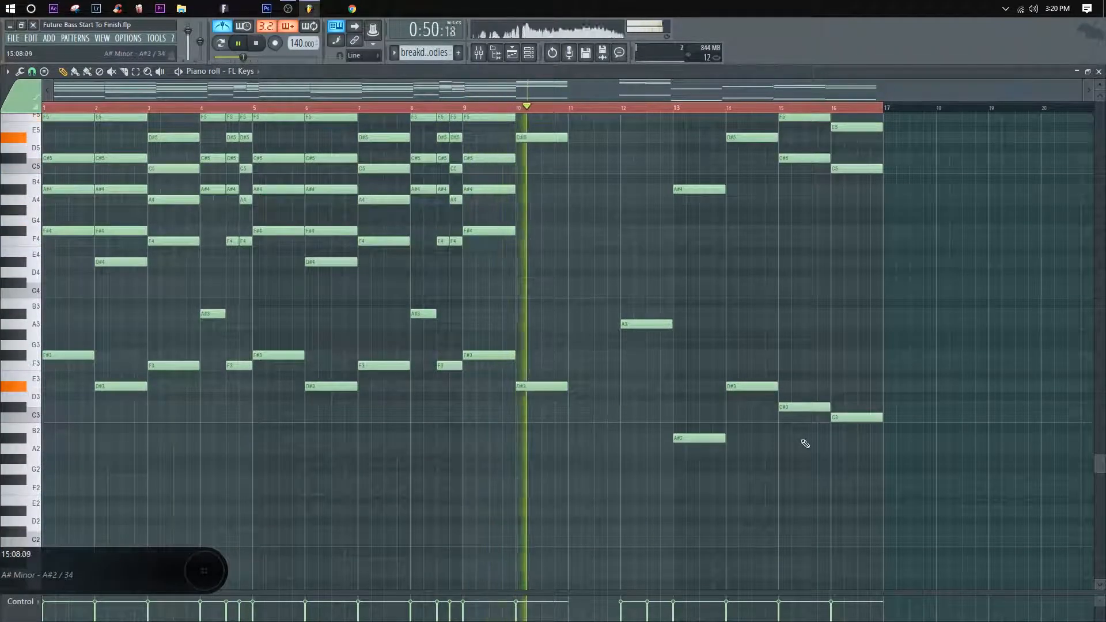
pyautogui.scroll(4, 662, 242)
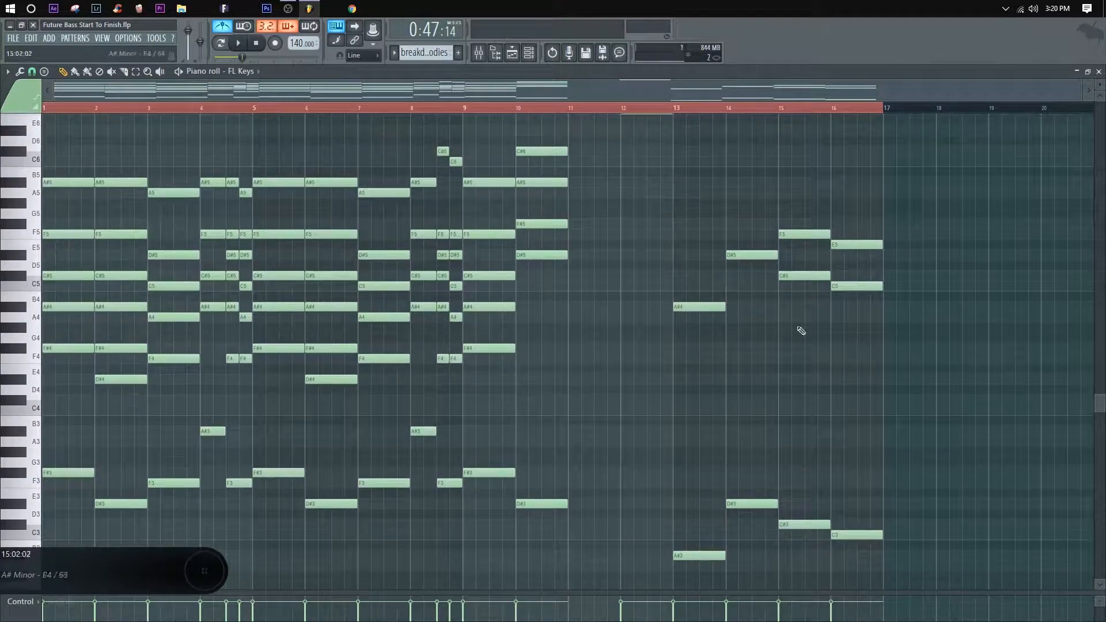
# Step: Move the notes from bars 15 and 16 into bars 11 and 12, and play the progression from bar 9
pyautogui.moveTo(873, 559); pyautogui.dragTo(596, 235)
pyautogui.click(439, 108)
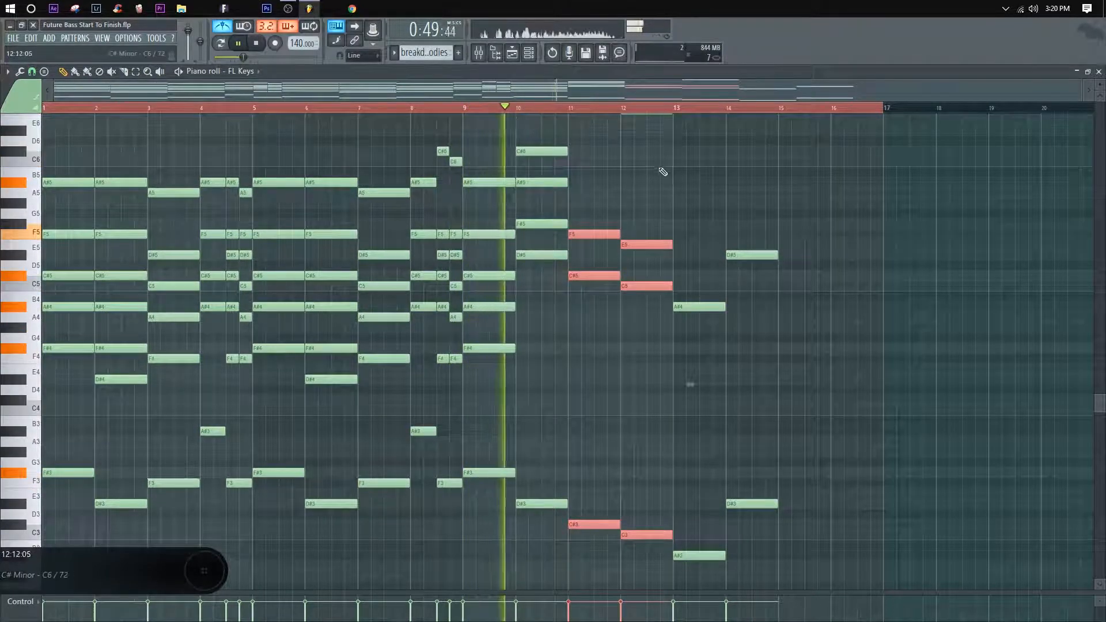
pyautogui.click(719, 202)
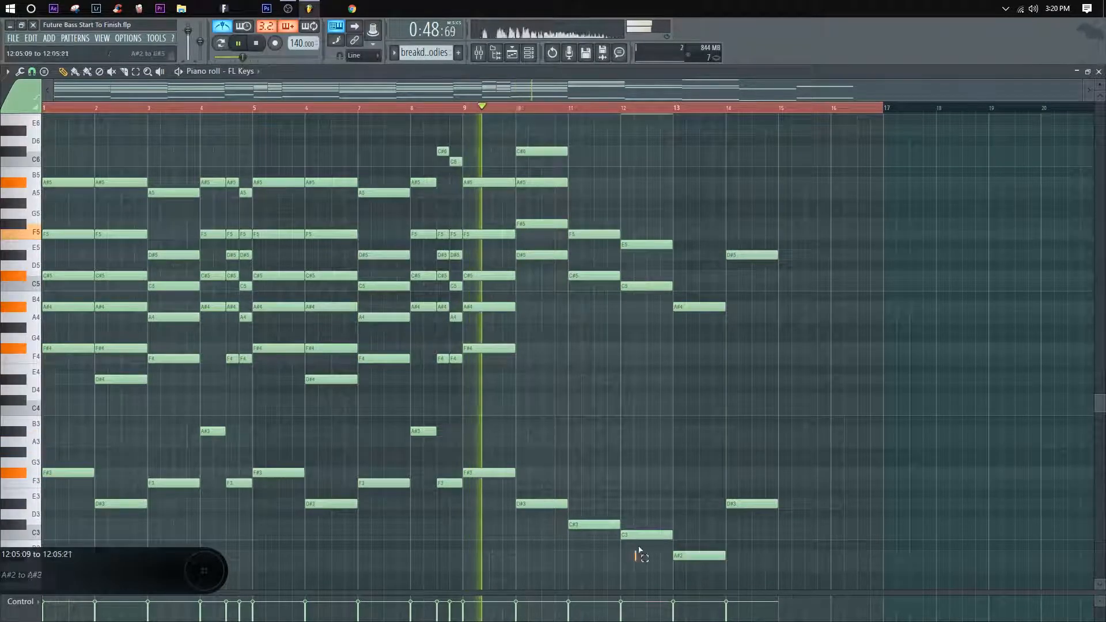
pyautogui.moveTo(635, 558); pyautogui.dragTo(656, 229)
pyautogui.keyDown('ctrl'); pyautogui.click(595, 382); pyautogui.keyUp('ctrl')
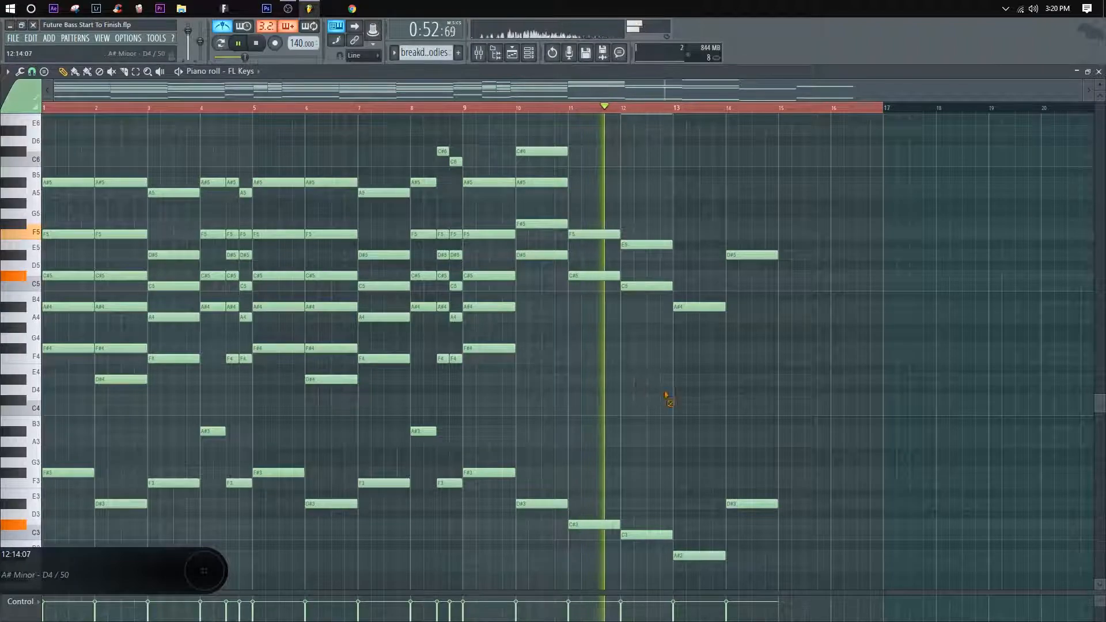
pyautogui.press('space')
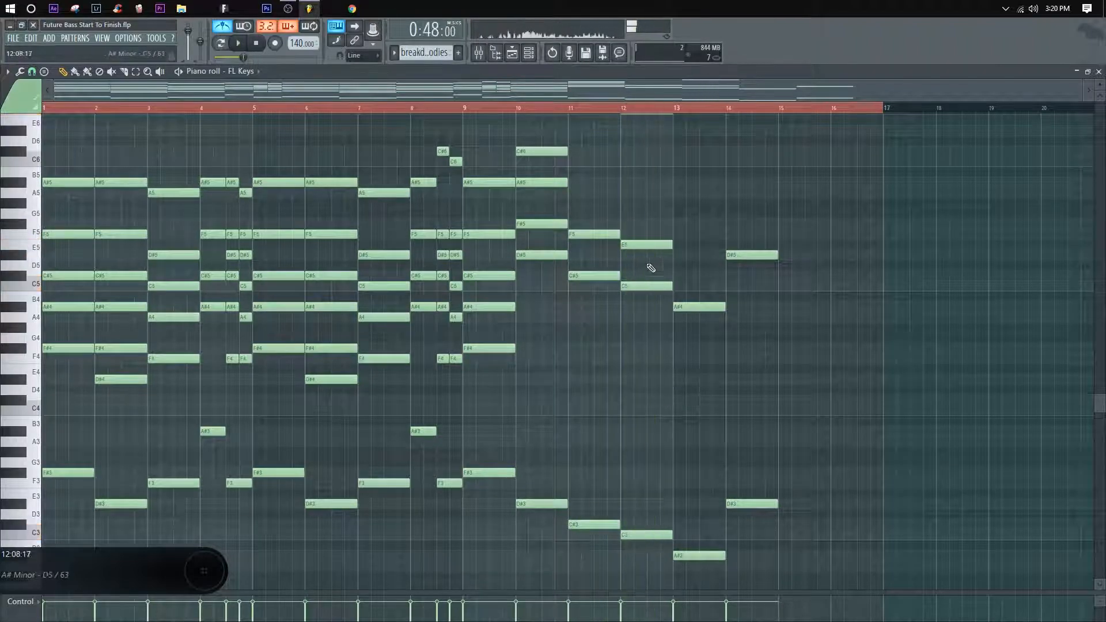
# Step: Raise the bar 12 E5 to F5, split its top melody note into F6 and E6 halves, and replay from bar 9
pyautogui.click(568, 108)
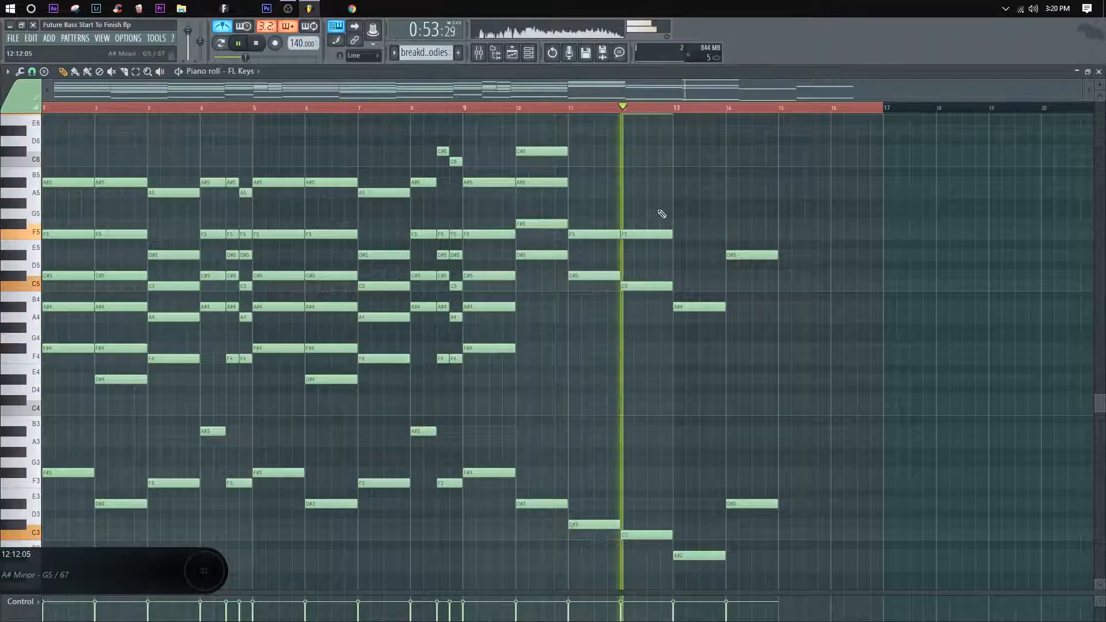
pyautogui.scroll(3, 662, 214)
pyautogui.moveTo(652, 221)
pyautogui.mouseDown()
pyautogui.moveTo(650, 190)
pyautogui.moveTo(650, 203)
pyautogui.moveTo(637, 192)
pyautogui.moveTo(657, 214)
pyautogui.moveTo(646, 202)
pyautogui.mouseUp()
pyautogui.press('space')
pyautogui.press('space')
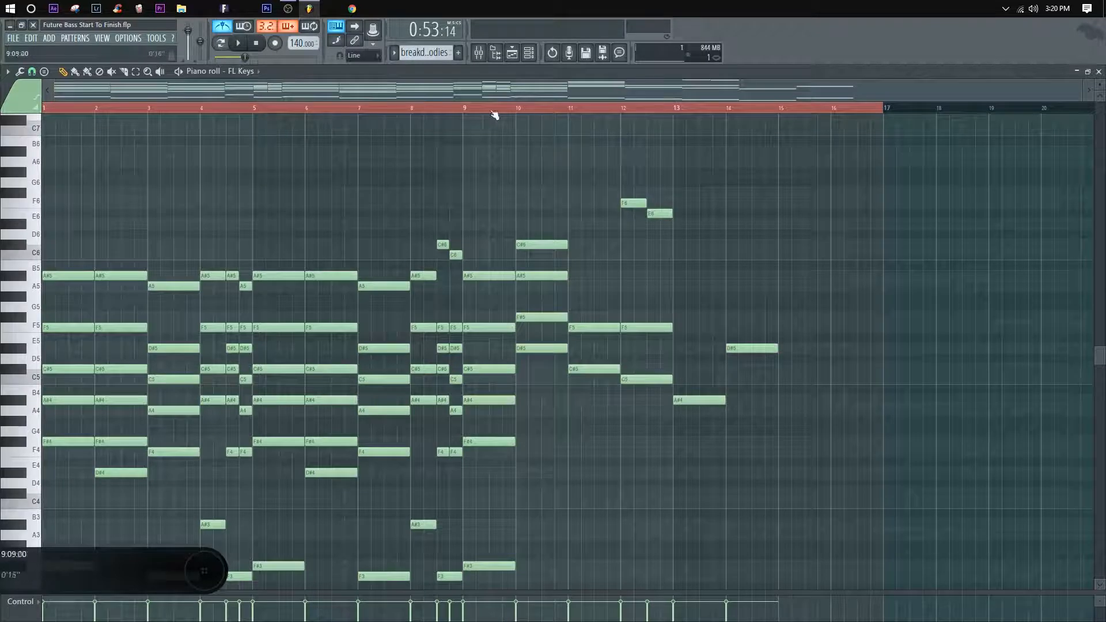
pyautogui.click(465, 110)
pyautogui.press('space')
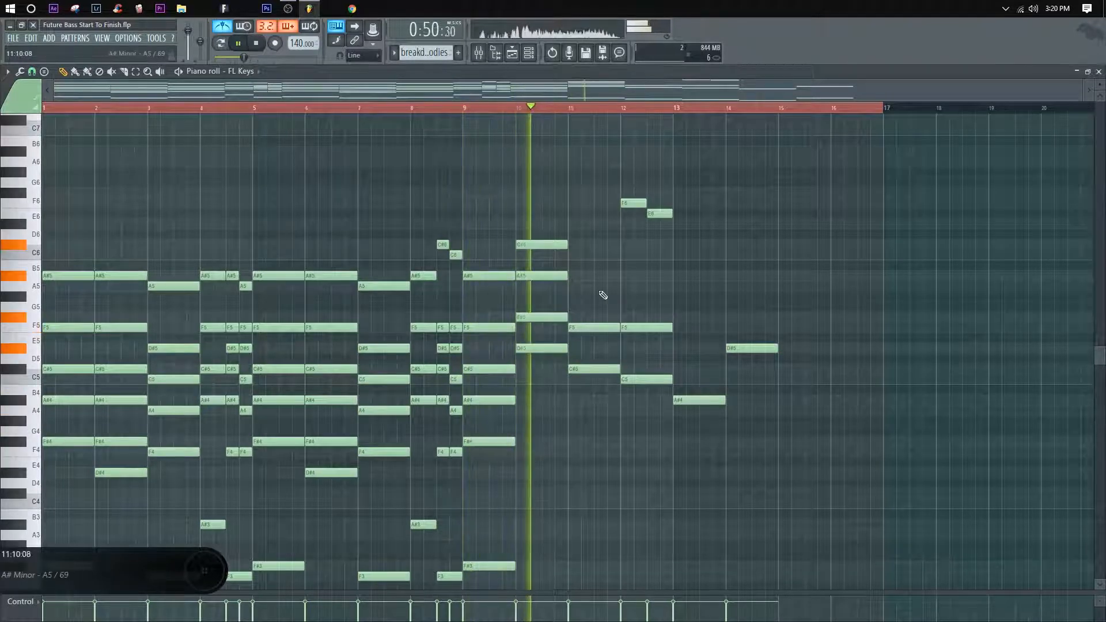
pyautogui.press('space')
# Step: Add an A#5 on top of the bar 11 chord, compare it with A5, and play from bar 9
pyautogui.scroll(-2, 632, 292)
pyautogui.scroll(-3, 632, 292)
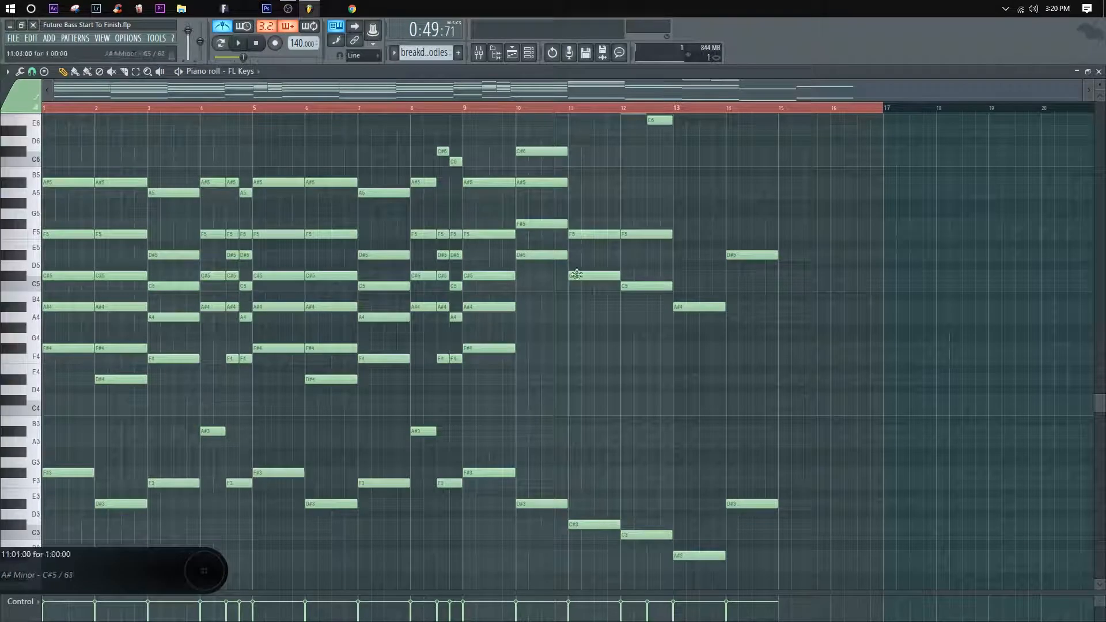
pyautogui.scroll(3, 576, 275)
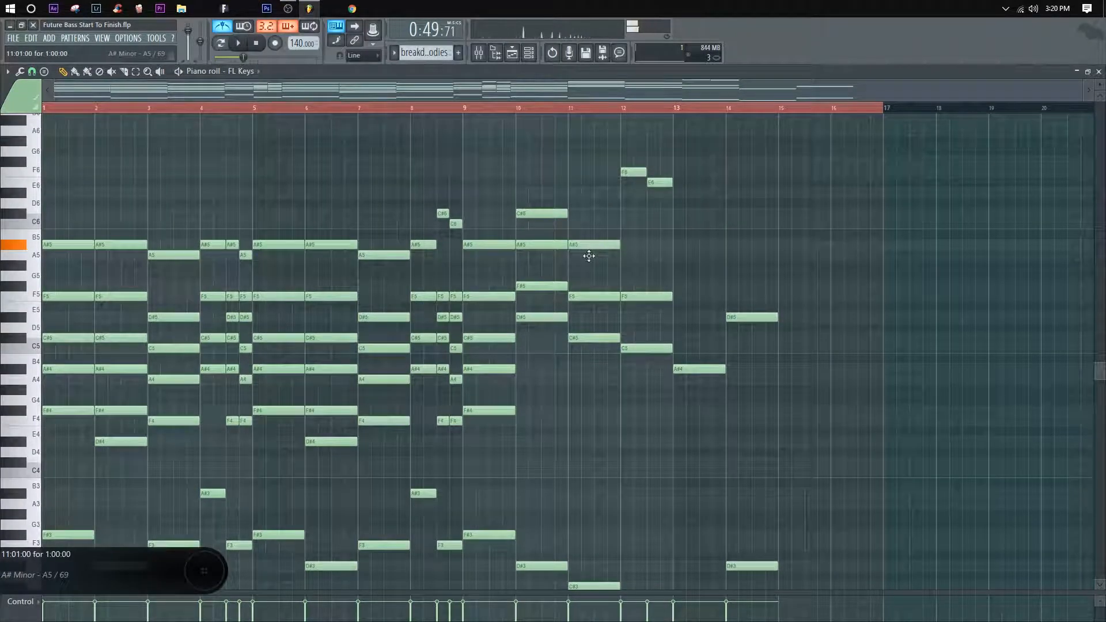
pyautogui.press('space')
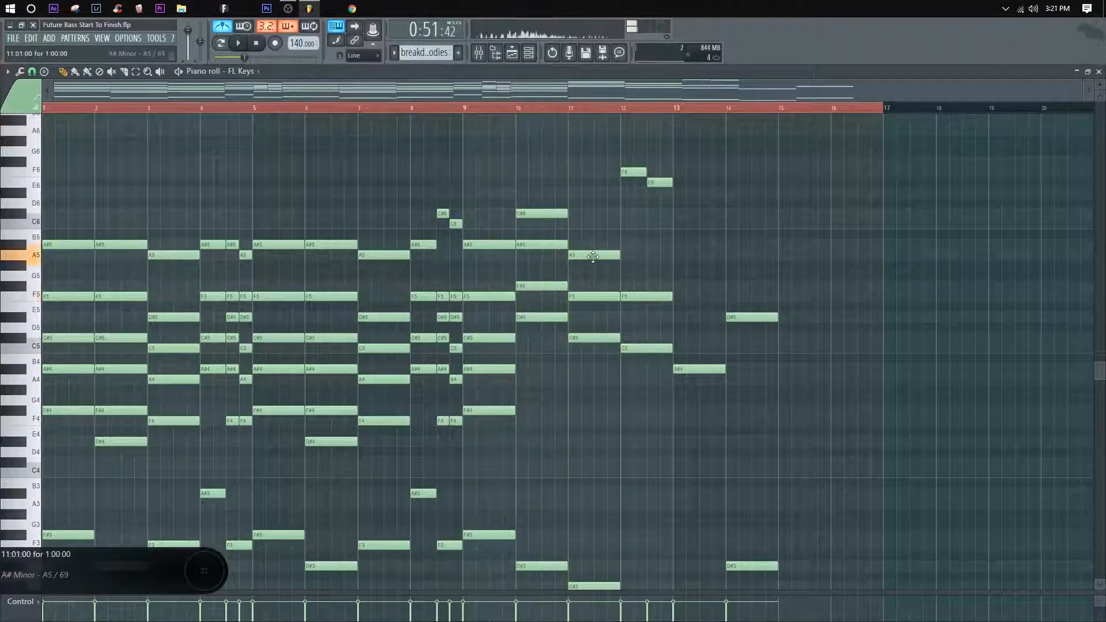
pyautogui.press('space')
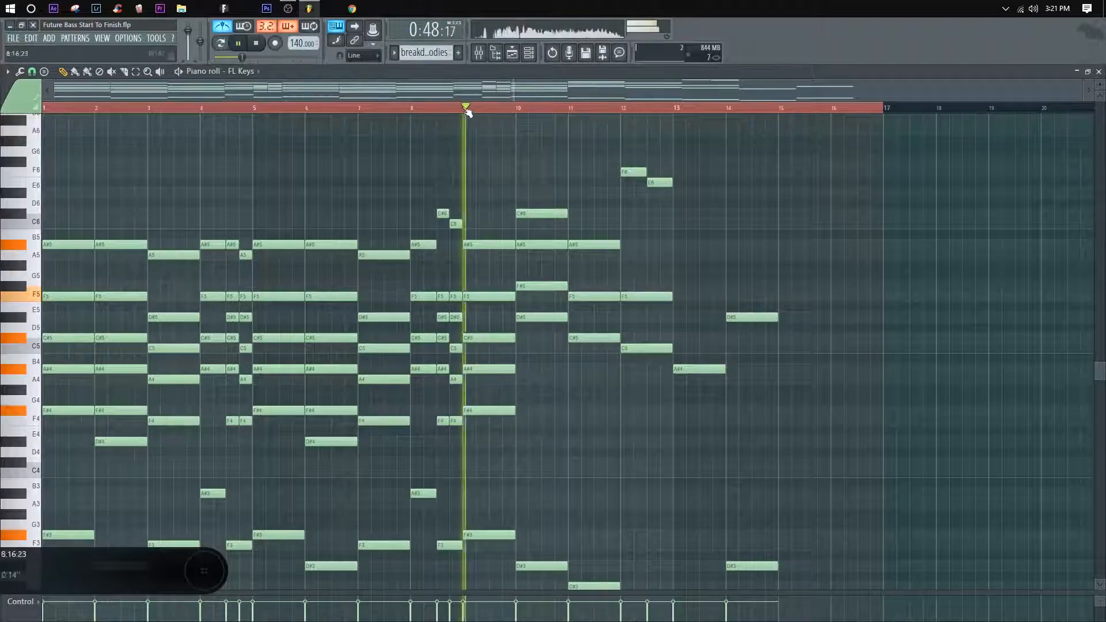
# Step: Add lower octave notes D#4 in bar 10 and C#4 in bar 11, and play from bar 9
pyautogui.scroll(-4, 603, 415)
pyautogui.press('space')
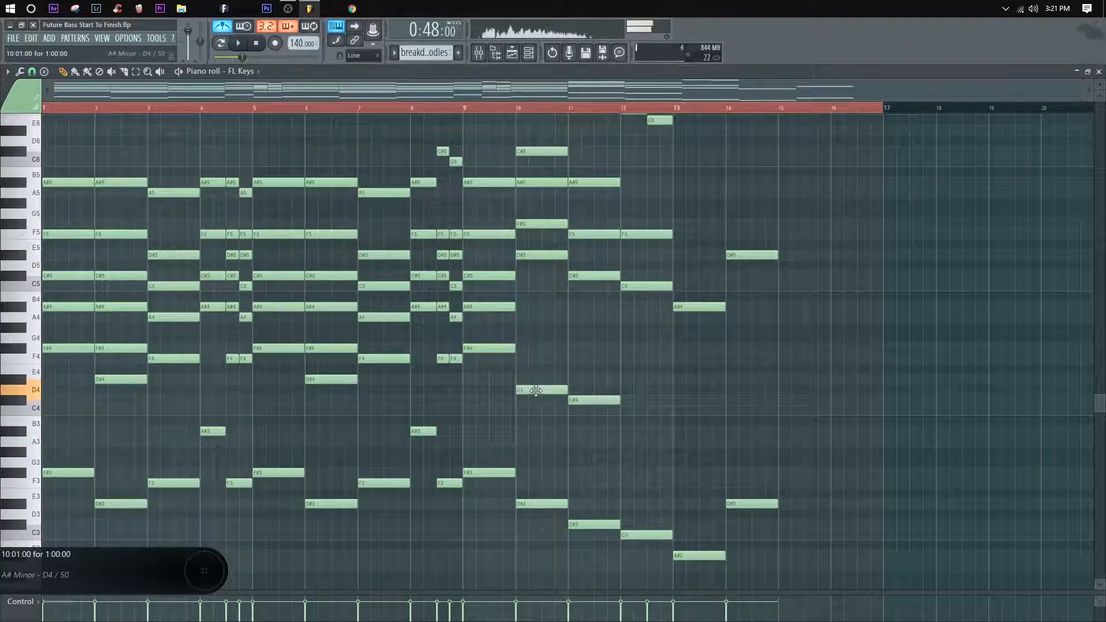
pyautogui.press('space')
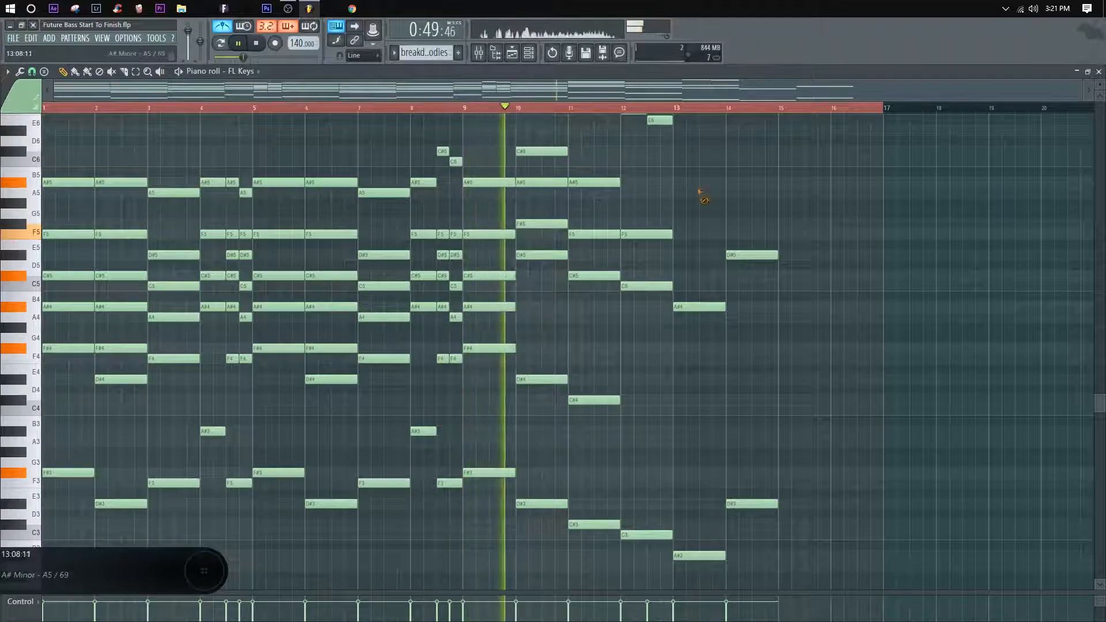
# Step: Revoice the bar 10 chord with an added A#4 and A#5 as its top note, and replay from bar 9
pyautogui.press('space')
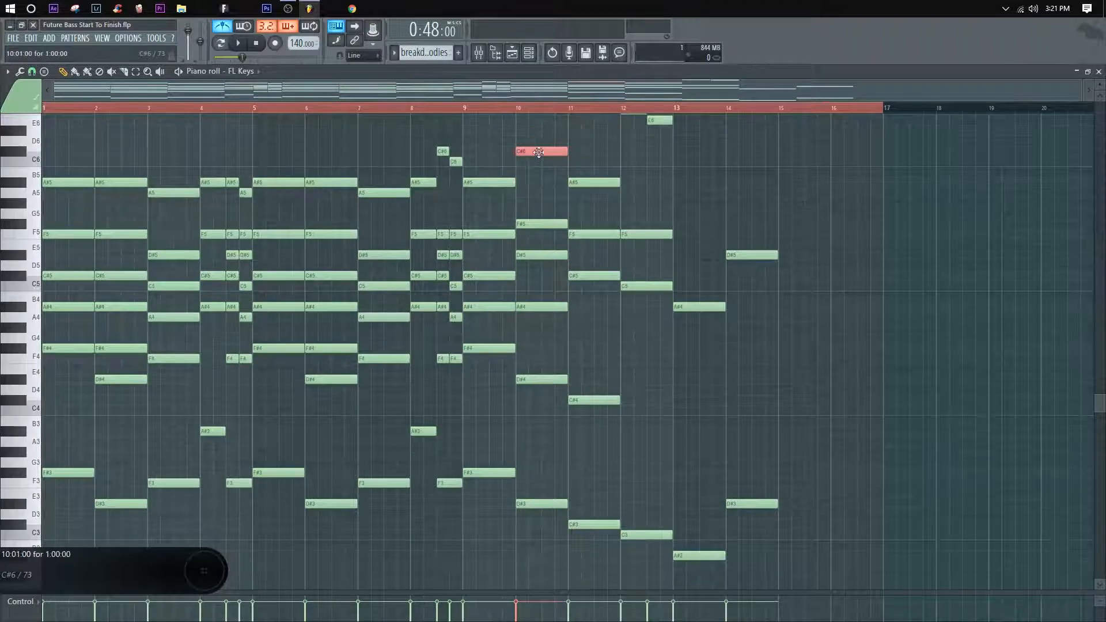
pyautogui.press('space')
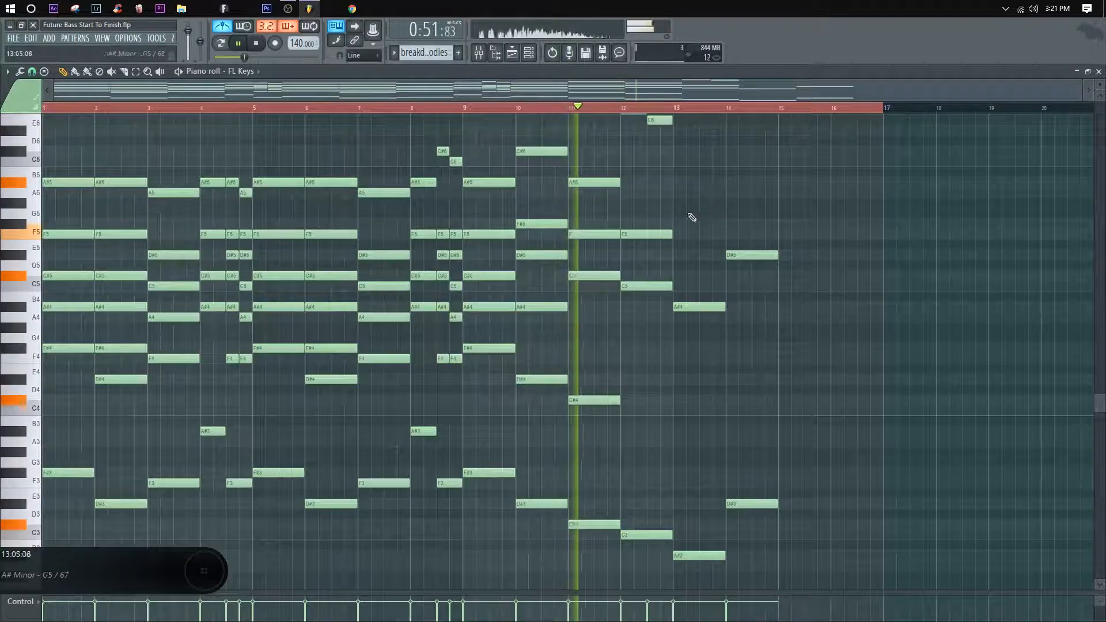
pyautogui.press('space')
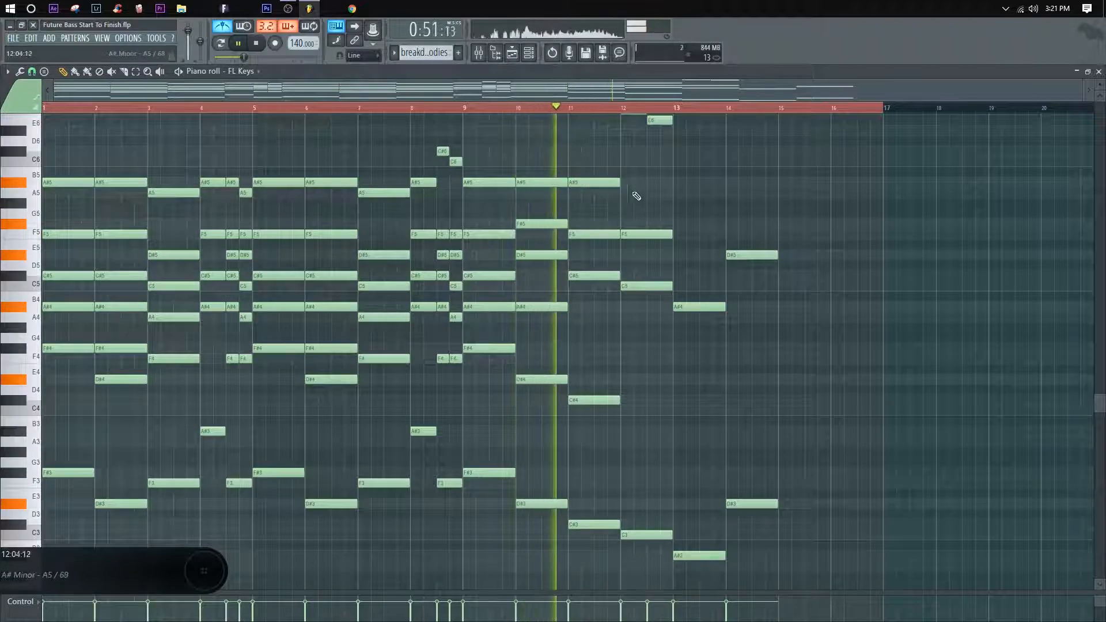
pyautogui.press('space')
# Step: Try A5 and F#5 as the top note of the bar 11 chord, and play the result from bar 9
pyautogui.moveTo(604, 185); pyautogui.dragTo(604, 194)
pyautogui.press('space')
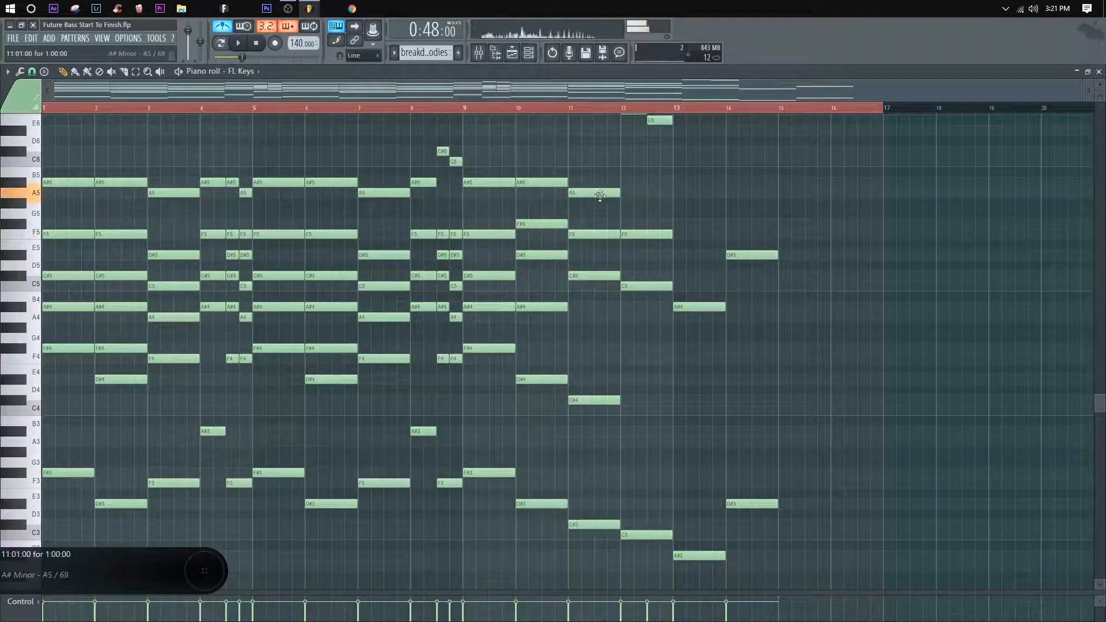
pyautogui.press('space')
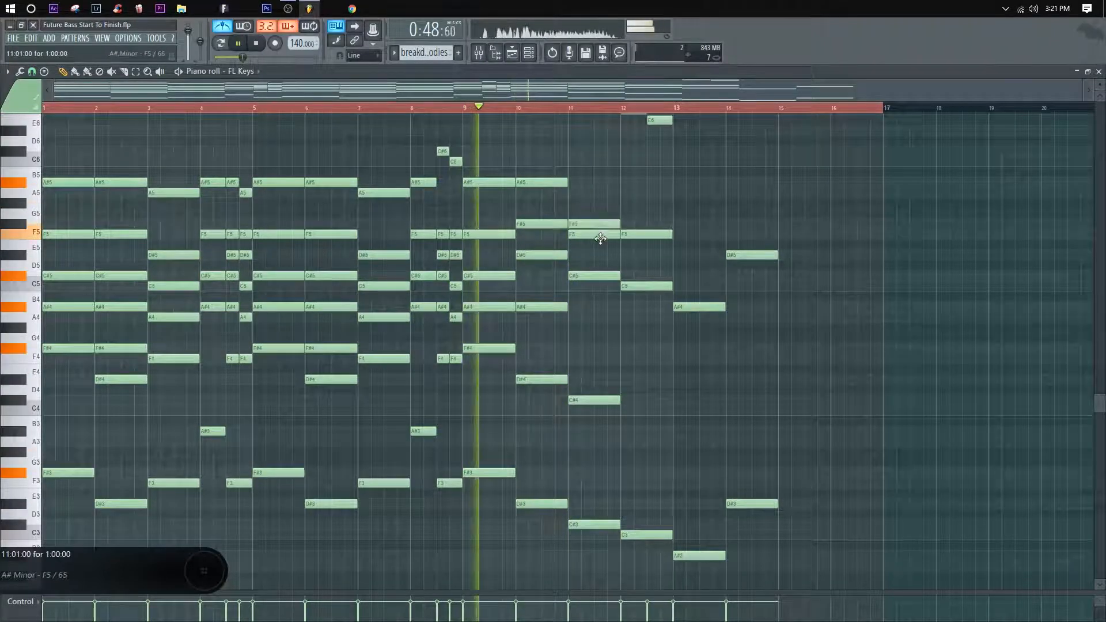
pyautogui.moveTo(602, 225); pyautogui.dragTo(593, 194)
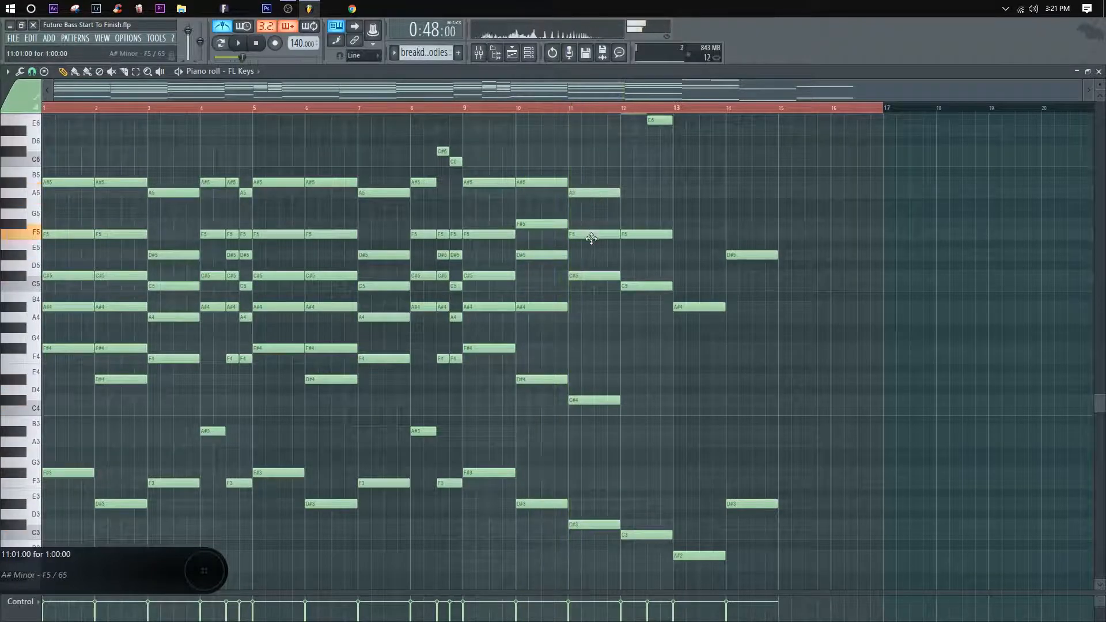
pyautogui.moveTo(591, 238); pyautogui.dragTo(591, 244)
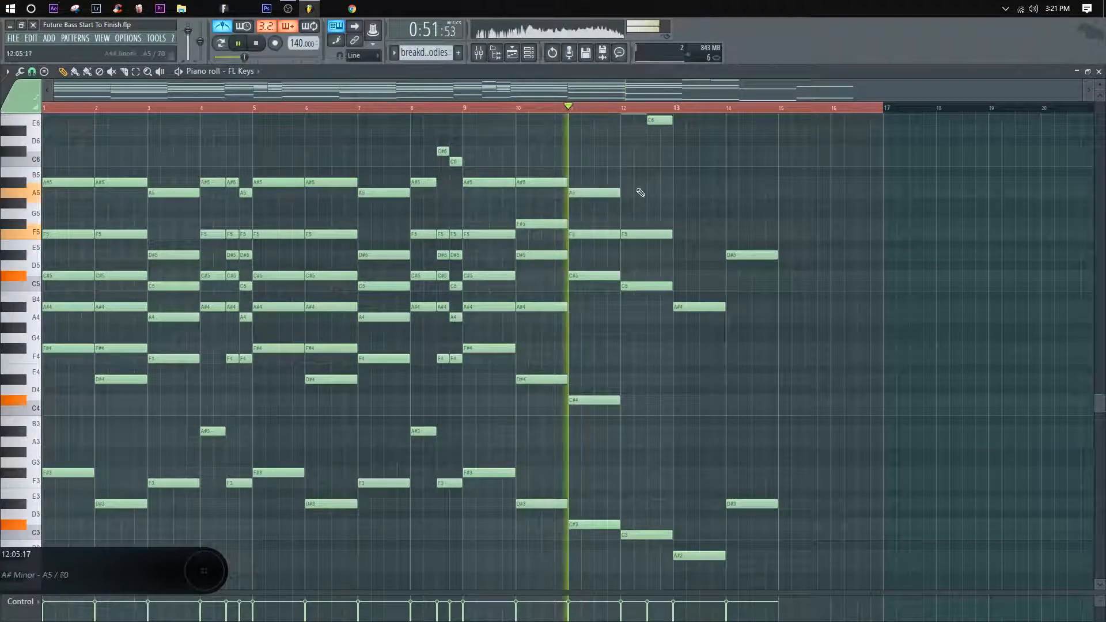
# Step: Put A#5 and C6 on top of the bar 11 chord and play the progression from bar 9
pyautogui.press('space')
pyautogui.moveTo(600, 192); pyautogui.dragTo(597, 164)
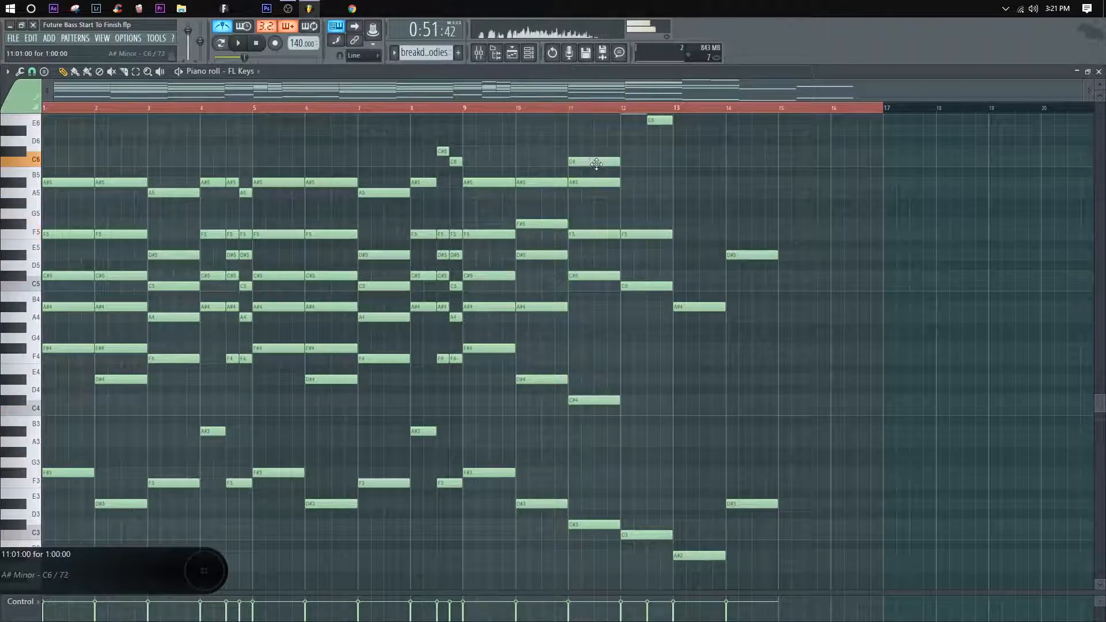
pyautogui.press('space')
pyautogui.click(463, 108)
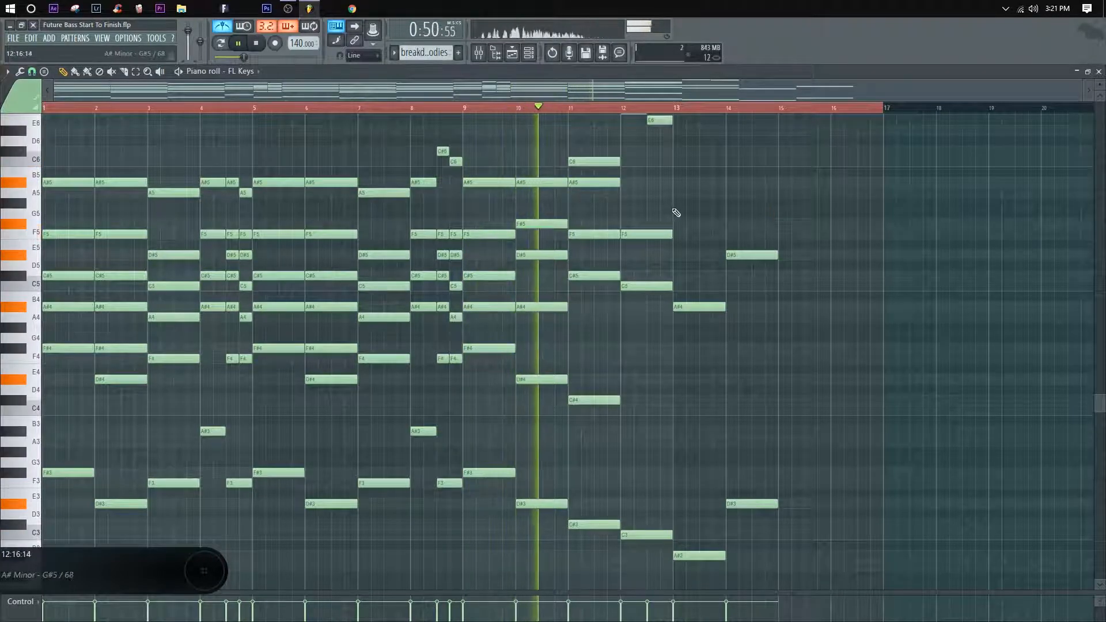
# Step: Return to the playlist and play the breakdown from the 1st part marker
pyautogui.press('space')
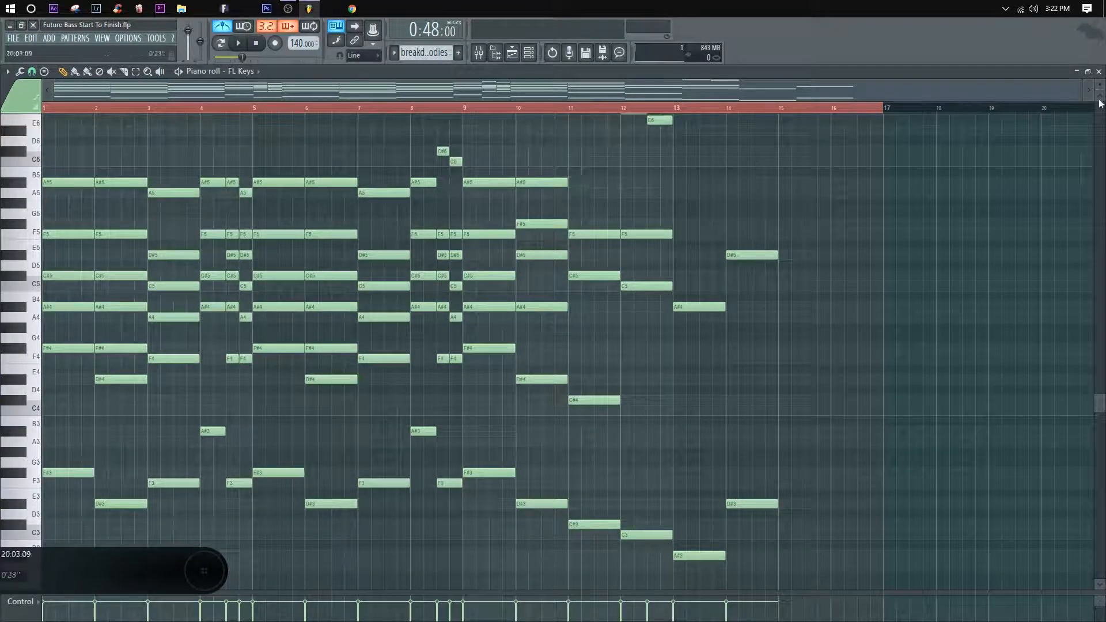
pyautogui.click(1099, 72)
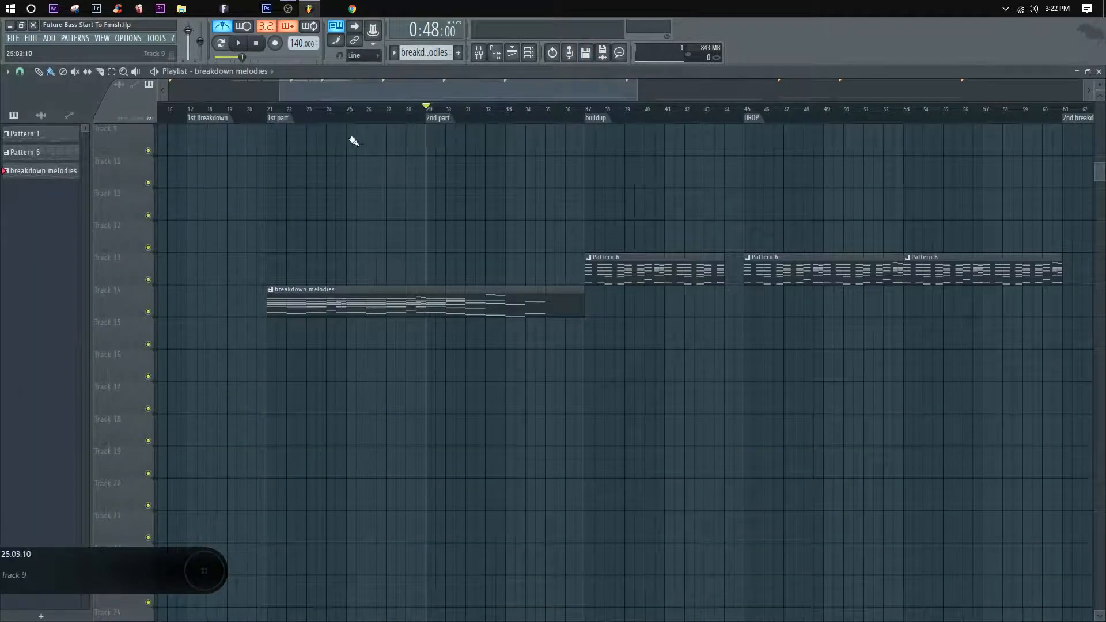
pyautogui.press('space')
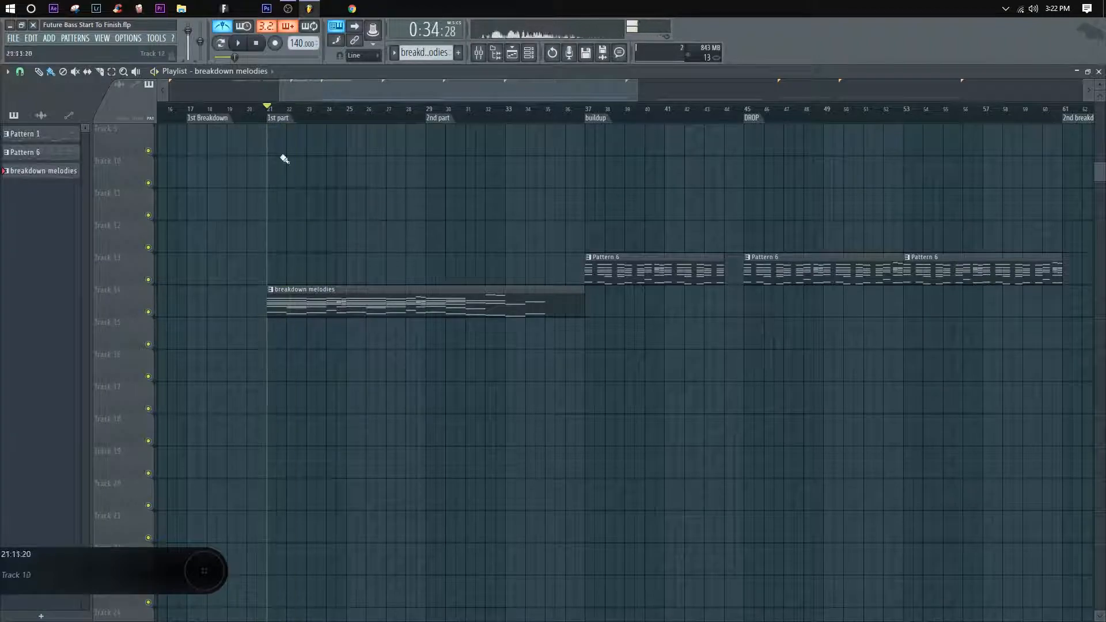
pyautogui.scroll(-4, 484, 110)
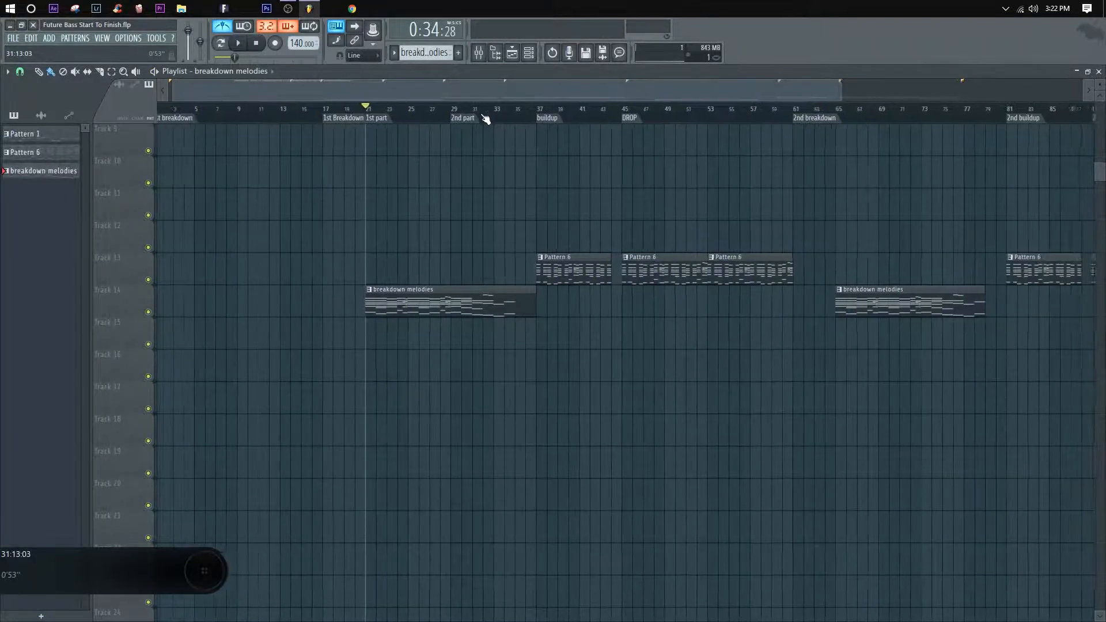
pyautogui.scroll(-5, 486, 119)
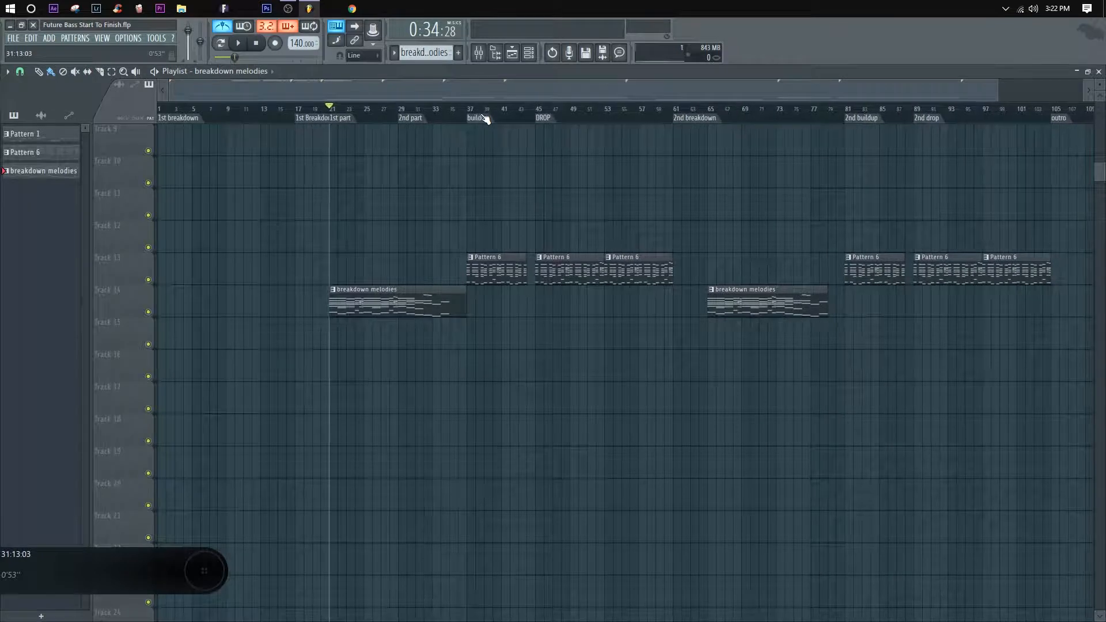
# Step: Reopen the breakdown melodies pattern and delete the old leftover notes in bars 13 and 14
pyautogui.doubleClick(454, 315)
pyautogui.moveTo(424, 232); pyautogui.dragTo(670, 150)
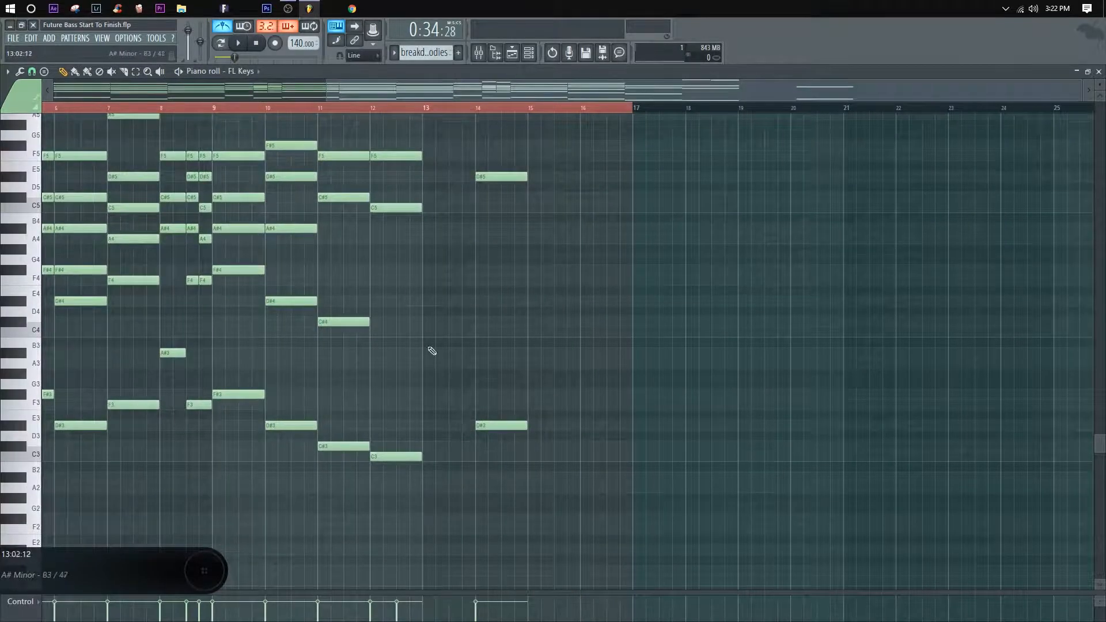
pyautogui.scroll(4, 435, 323)
pyautogui.scroll(-2, 369, 403)
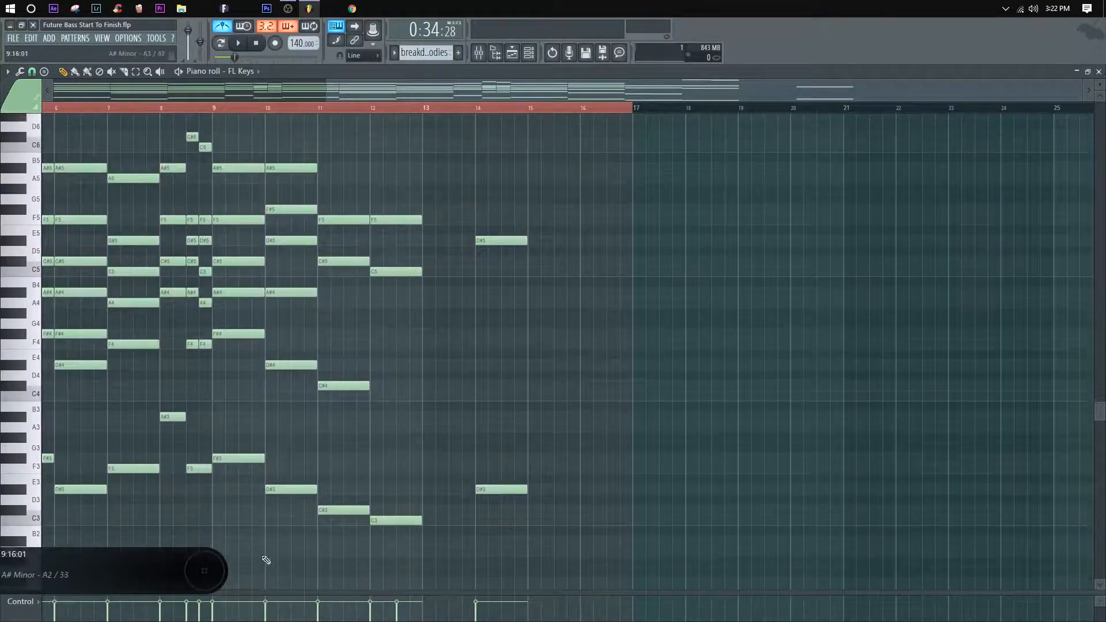
pyautogui.rightClick(510, 487)
pyautogui.rightClick(500, 239)
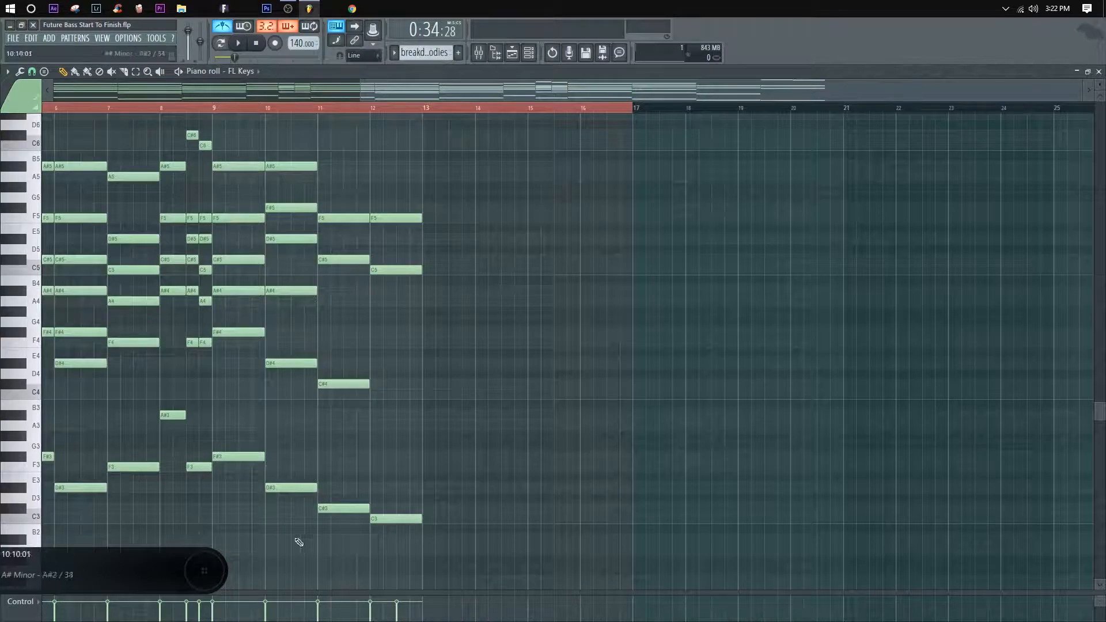
# Step: Duplicate the chords of bars 9 and 10 into bars 13 and 14, and delete the high notes above bar 12
pyautogui.moveTo(299, 542); pyautogui.dragTo(435, 165)
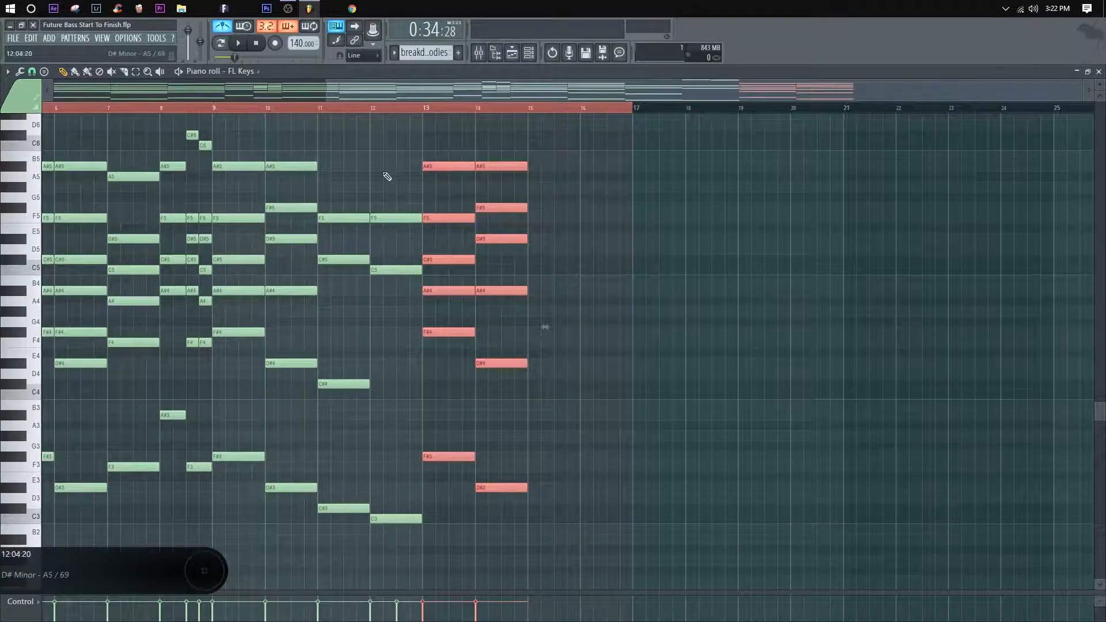
pyautogui.hotkey('ctrl', 'd')
pyautogui.scroll(3, 369, 223)
pyautogui.rightClick(410, 198)
pyautogui.rightClick(380, 187)
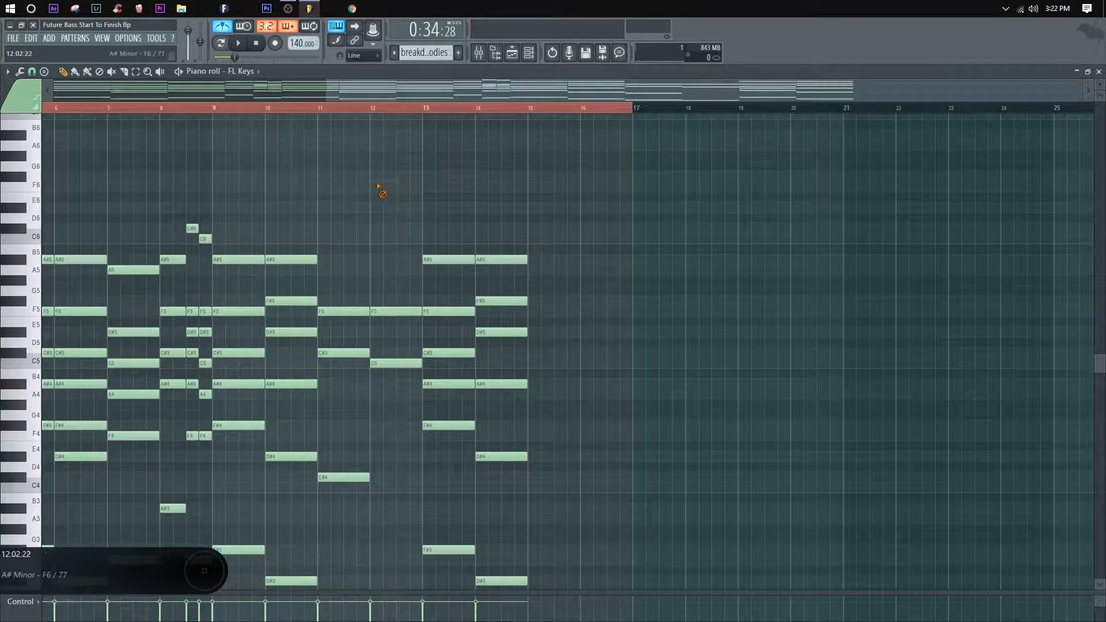
pyautogui.scroll(-3, 429, 216)
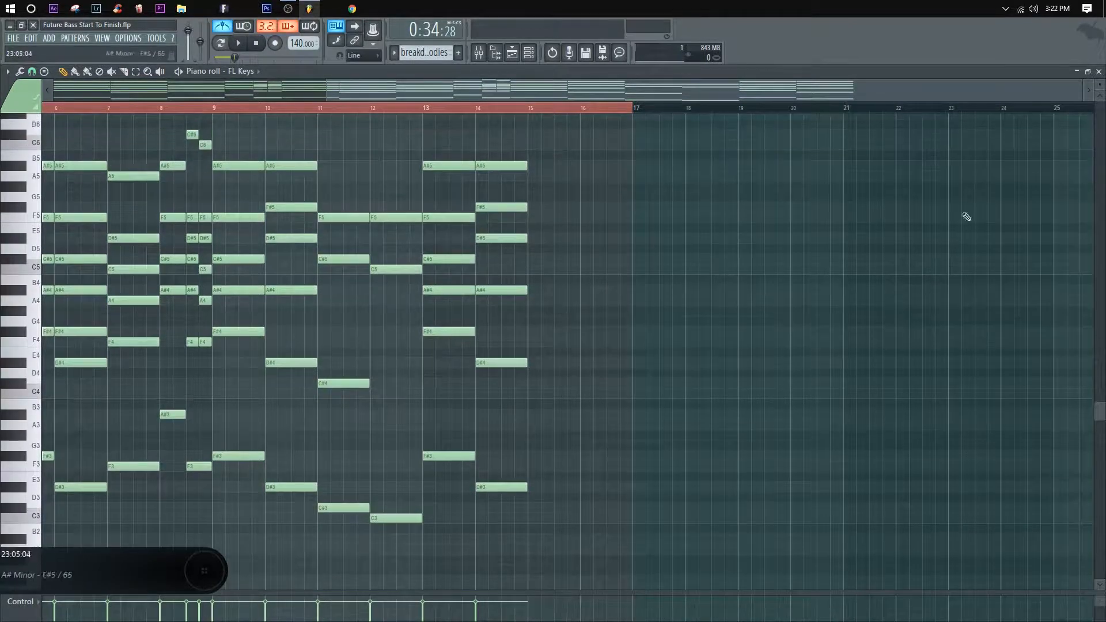
# Step: Play the arrangement from the 1st part in the playlist, reopen the breakdown melodies pattern and replay bar 12
pyautogui.click(1098, 71)
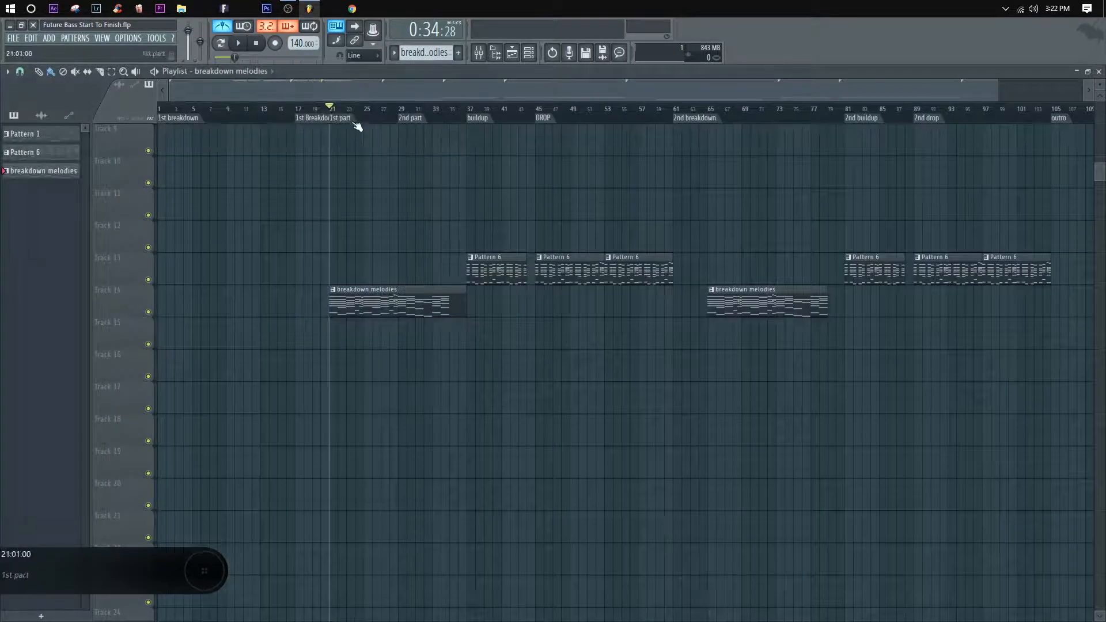
pyautogui.scroll(4, 329, 109)
pyautogui.press('space')
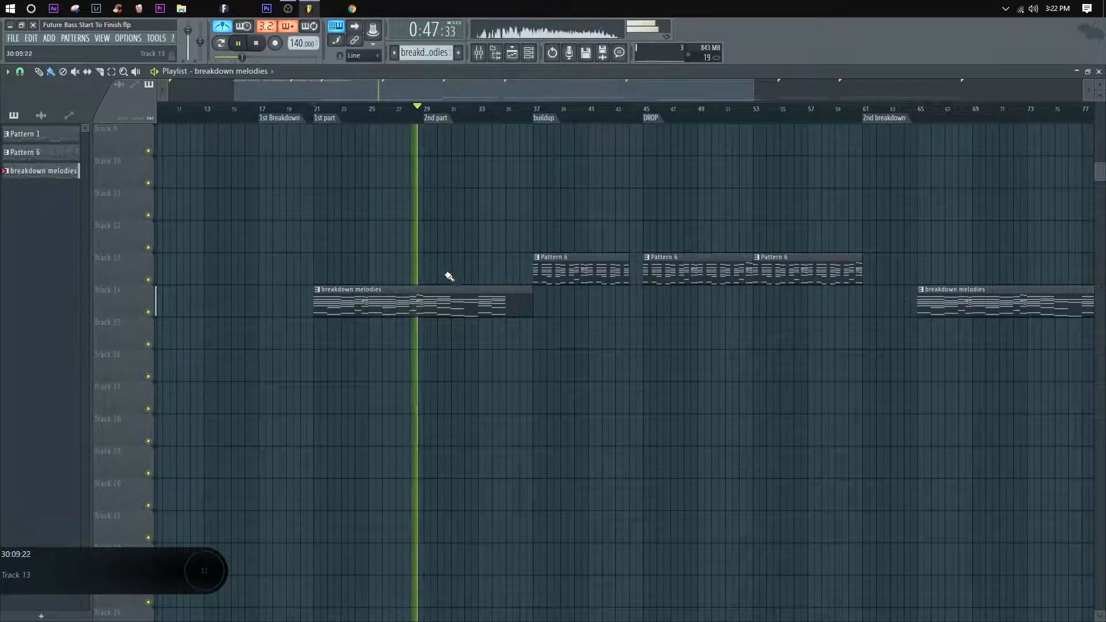
pyautogui.doubleClick(446, 300)
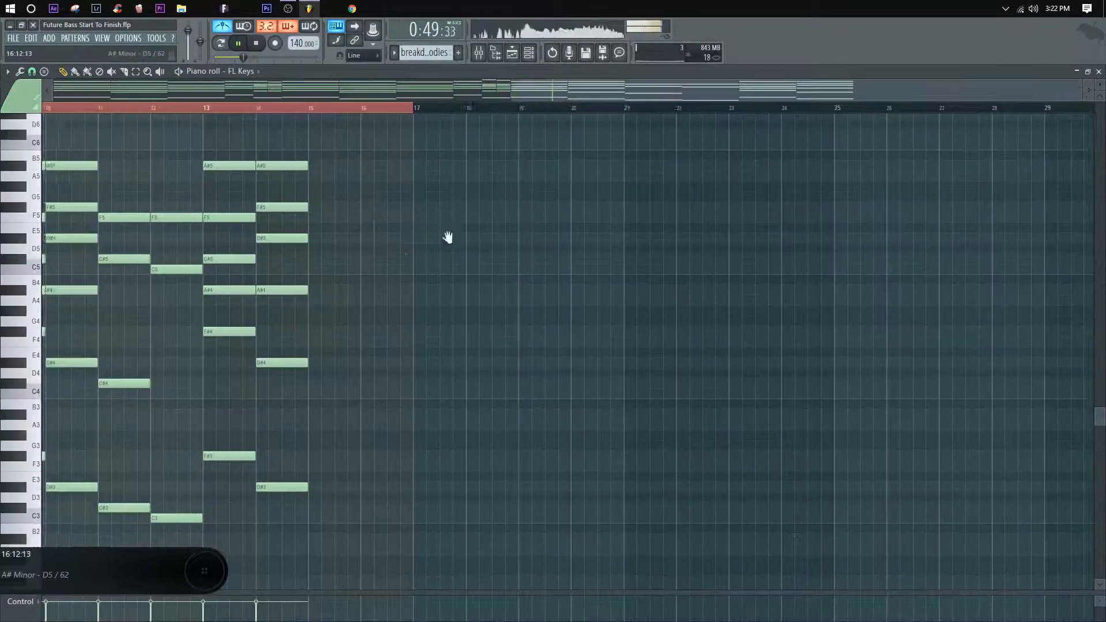
pyautogui.moveTo(438, 250)
pyautogui.mouseDown()
pyautogui.moveTo(468, 264)
pyautogui.moveTo(461, 299)
pyautogui.moveTo(489, 347)
pyautogui.mouseUp()
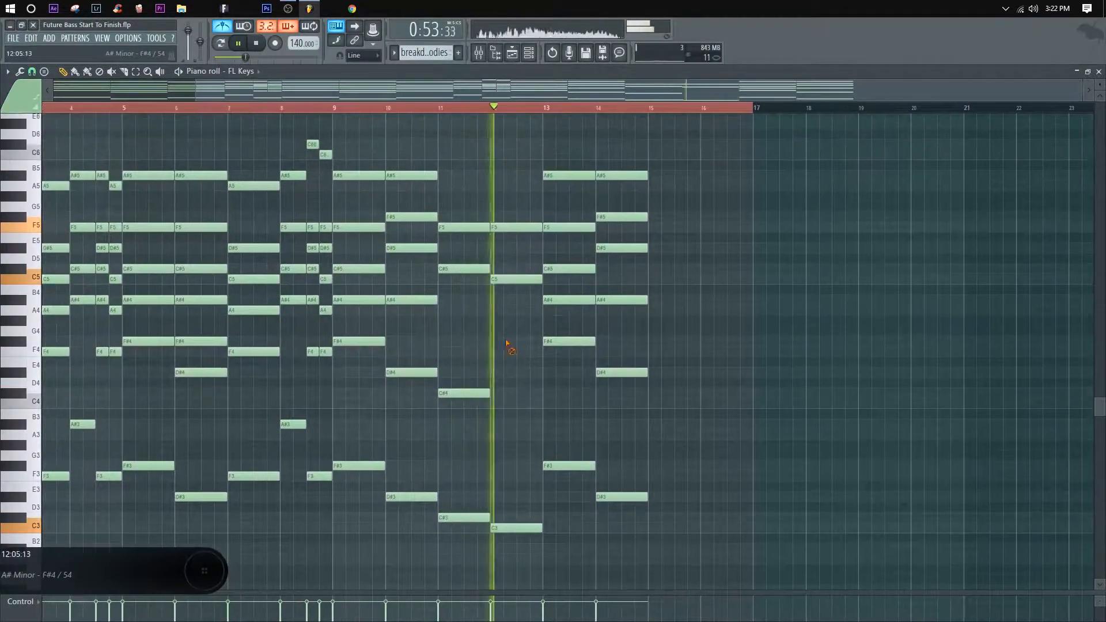
pyautogui.press('space')
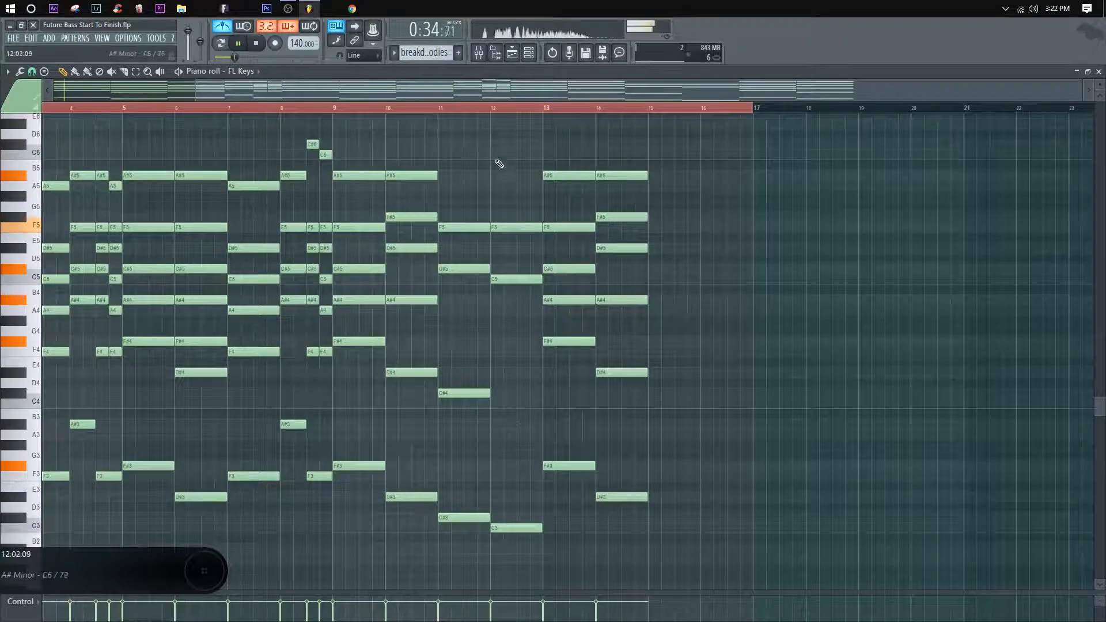
pyautogui.press('space')
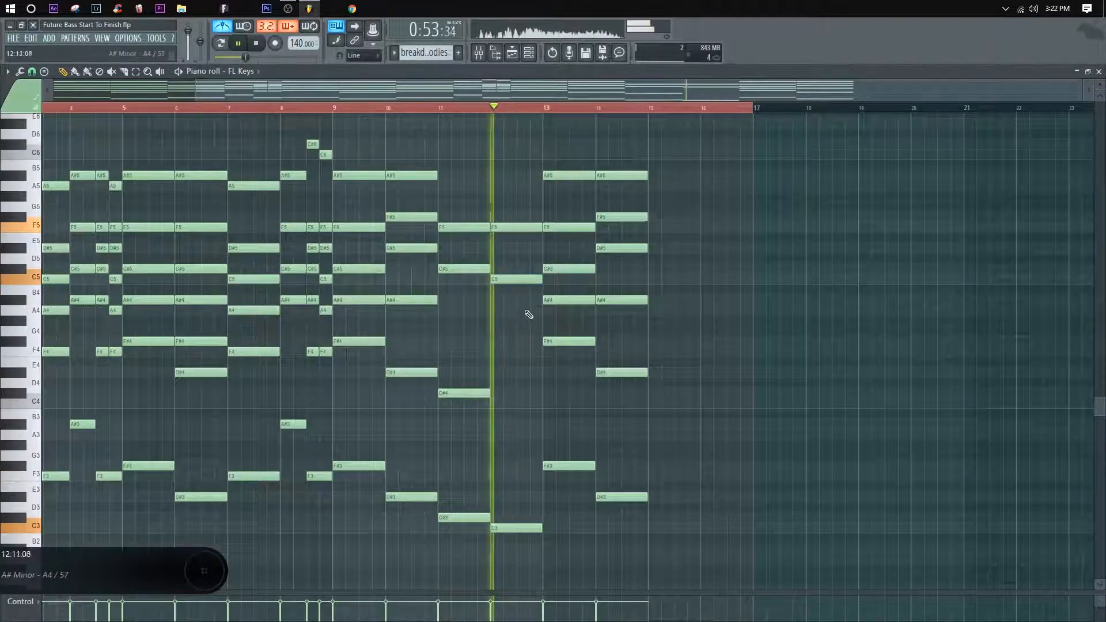
# Step: Try an extra note just below the C5 in the second half of bar 12 and play it
pyautogui.click(525, 289)
pyautogui.moveTo(567, 290); pyautogui.dragTo(527, 289)
pyautogui.press('space')
pyautogui.press('space')
pyautogui.rightClick(525, 289)
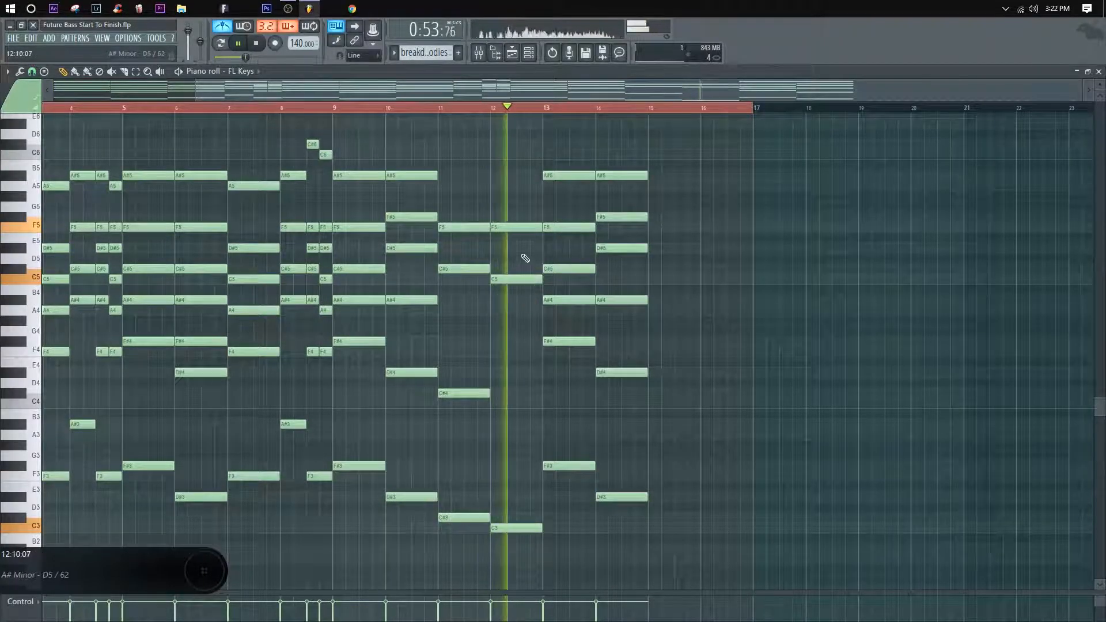
# Step: Shorten the bar 12 F5 to half a bar, add a short E5 right after it, and play the result
pyautogui.click(524, 238)
pyautogui.moveTo(537, 228); pyautogui.dragTo(522, 229)
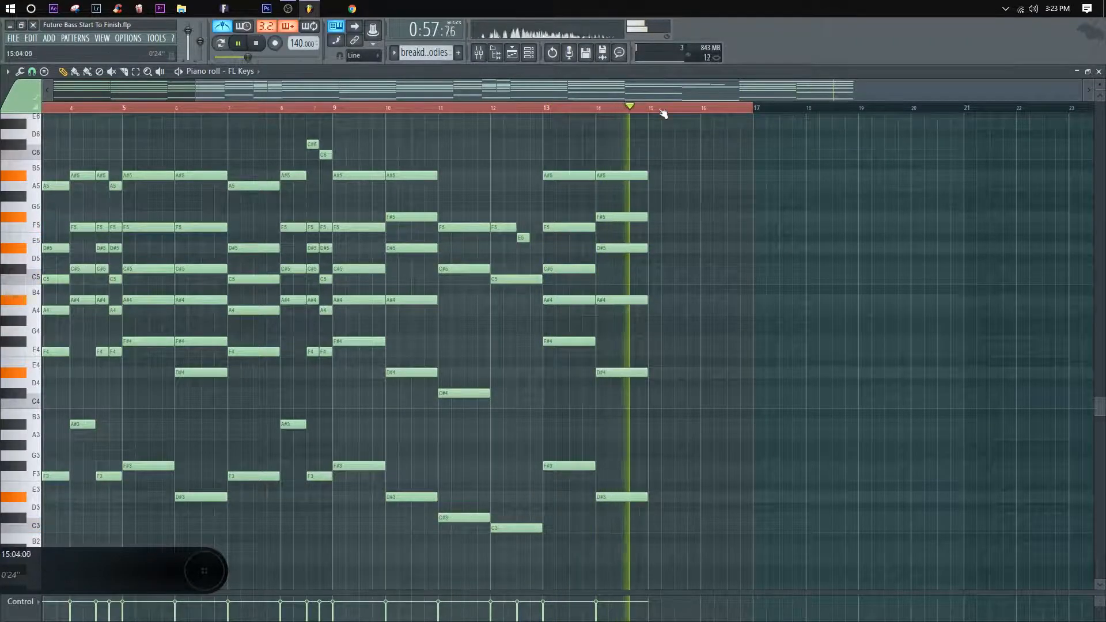
pyautogui.press('space')
# Step: Copy the bar 11 chord into bar 15
pyautogui.scroll(-2, 714, 346)
pyautogui.scroll(2, 743, 458)
pyautogui.moveTo(654, 542); pyautogui.dragTo(885, 228)
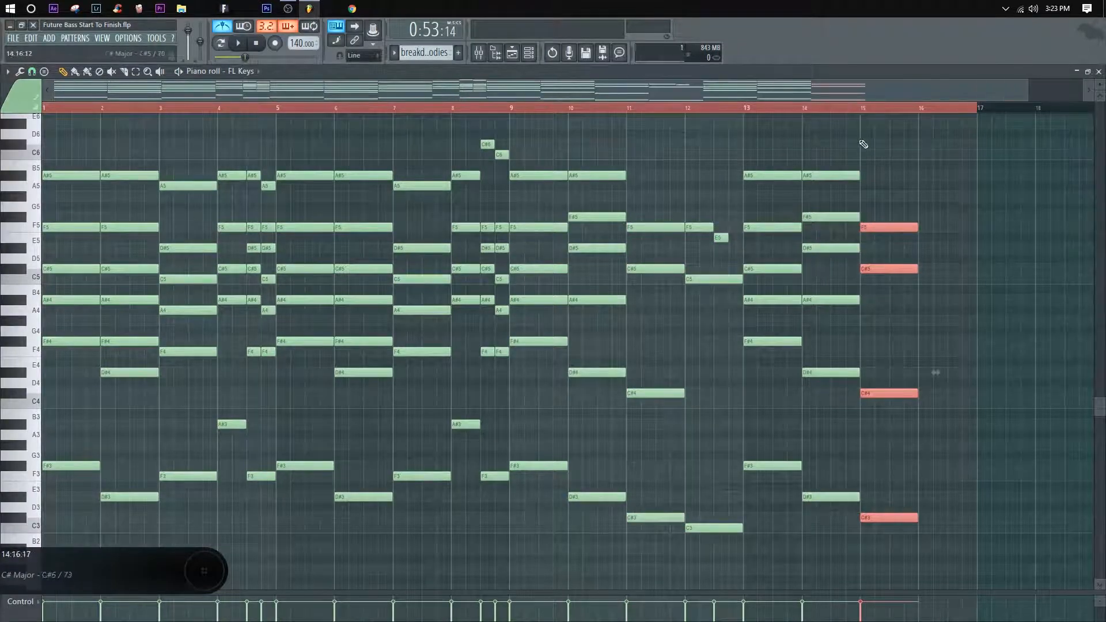
pyautogui.moveTo(891, 281); pyautogui.dragTo(719, 234)
pyautogui.keyDown('ctrl'); pyautogui.click(859, 388); pyautogui.keyUp('ctrl')
# Step: Add a one-bar A3 in bar 16 and play from bar 15
pyautogui.press('space')
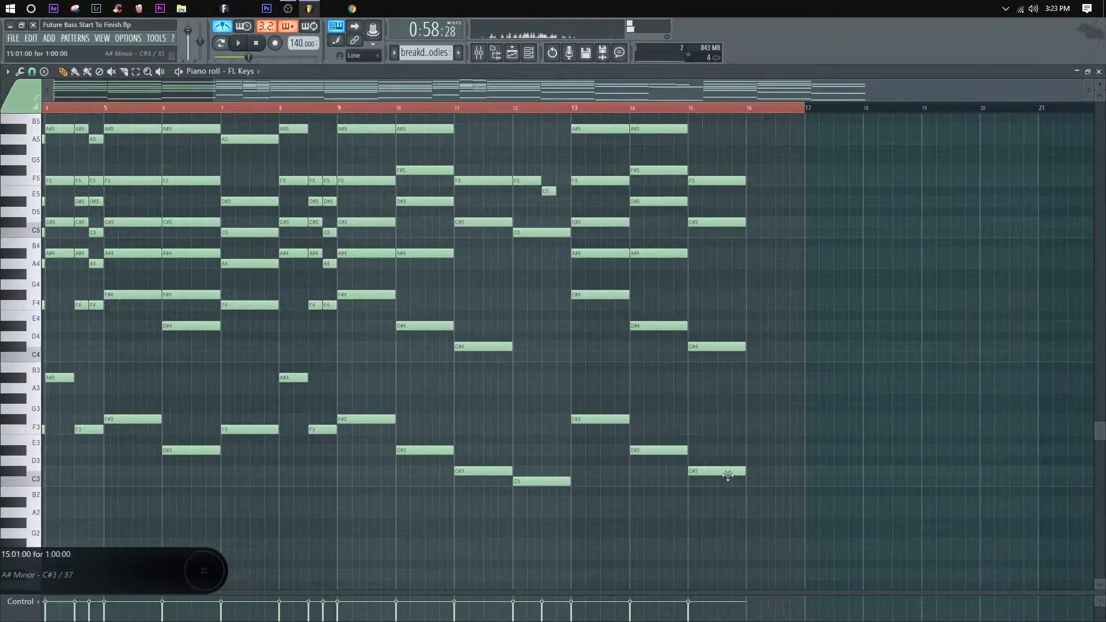
pyautogui.press('space')
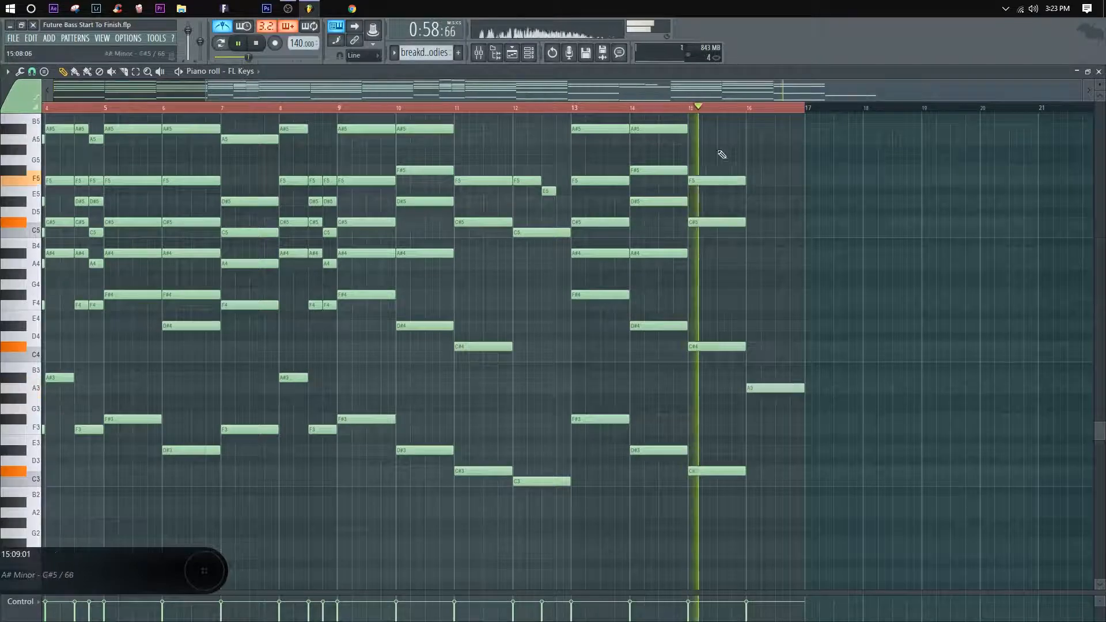
pyautogui.moveTo(866, 365); pyautogui.dragTo(822, 424)
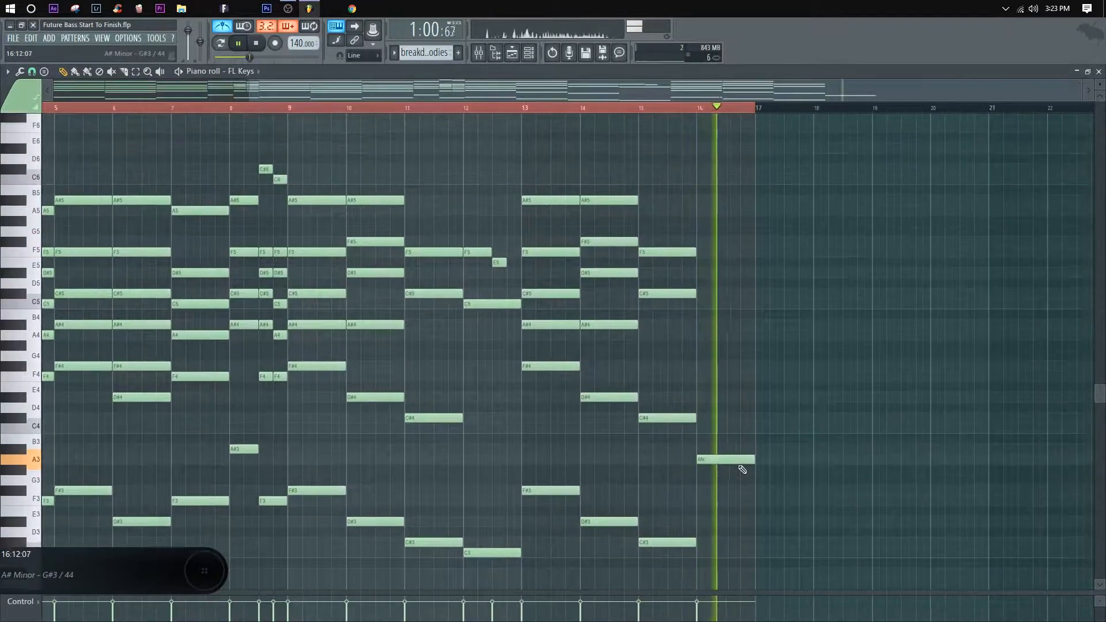
pyautogui.press('space')
# Step: Set the bar 16 bass note to A#3, stack A#4 and A5 above it, and play from bar 15
pyautogui.moveTo(736, 461); pyautogui.dragTo(705, 210)
pyautogui.press('space')
pyautogui.rightClick(723, 336)
pyautogui.press('space')
pyautogui.press('space')
pyautogui.press('space')
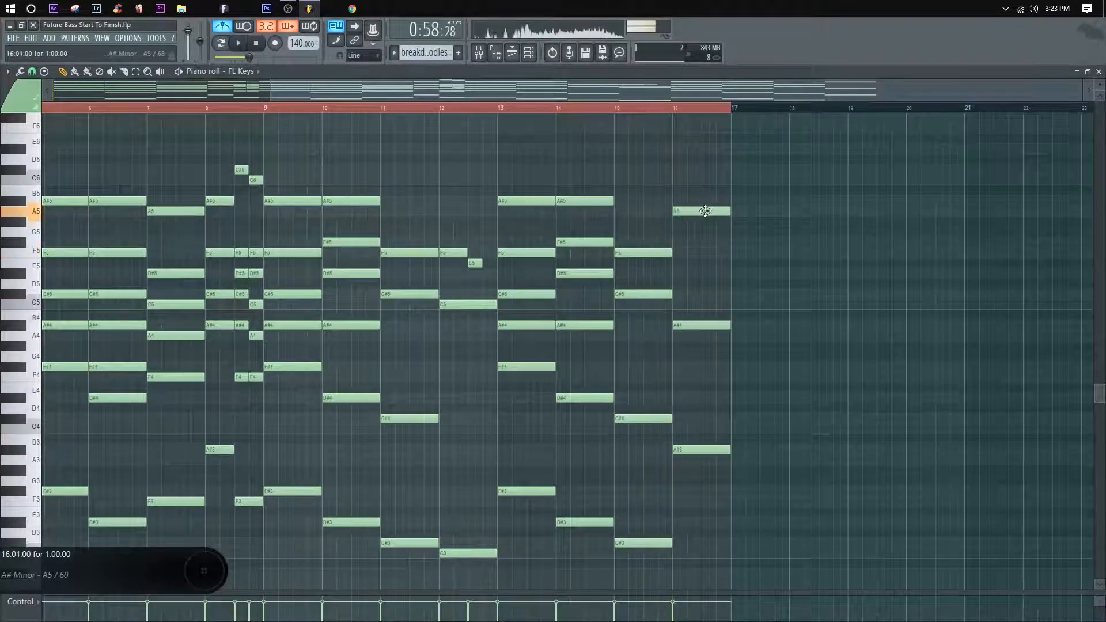
# Step: Voice the top of the bar 16 chord with A#5, C#6 and F6, and play the result
pyautogui.click(697, 167)
pyautogui.click(699, 147)
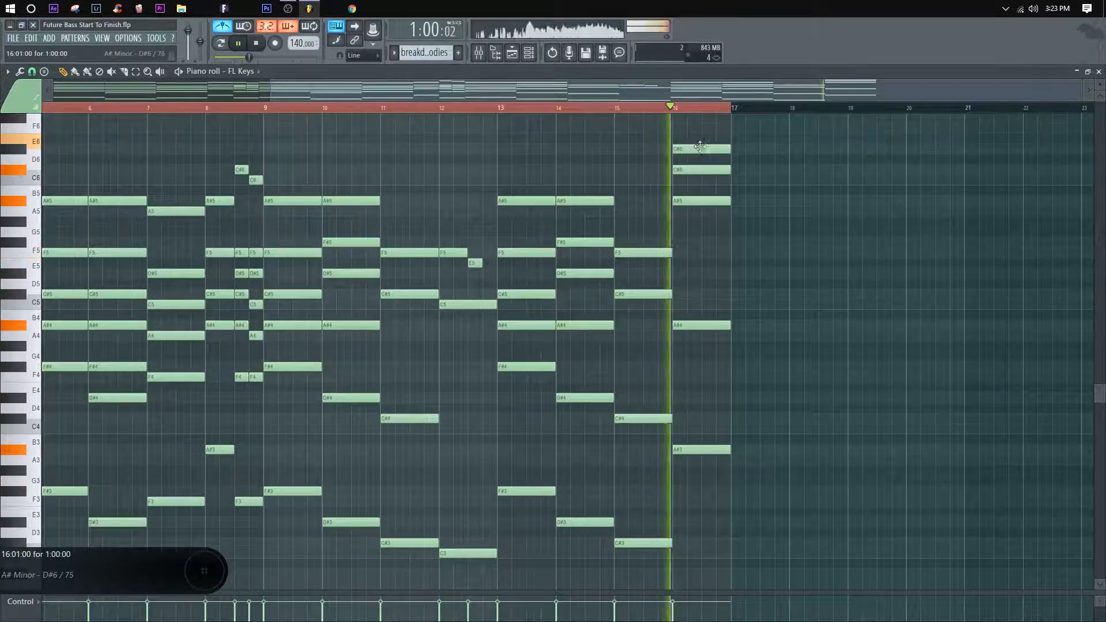
pyautogui.press('space')
pyautogui.press('space')
pyautogui.moveTo(700, 149); pyautogui.dragTo(700, 128)
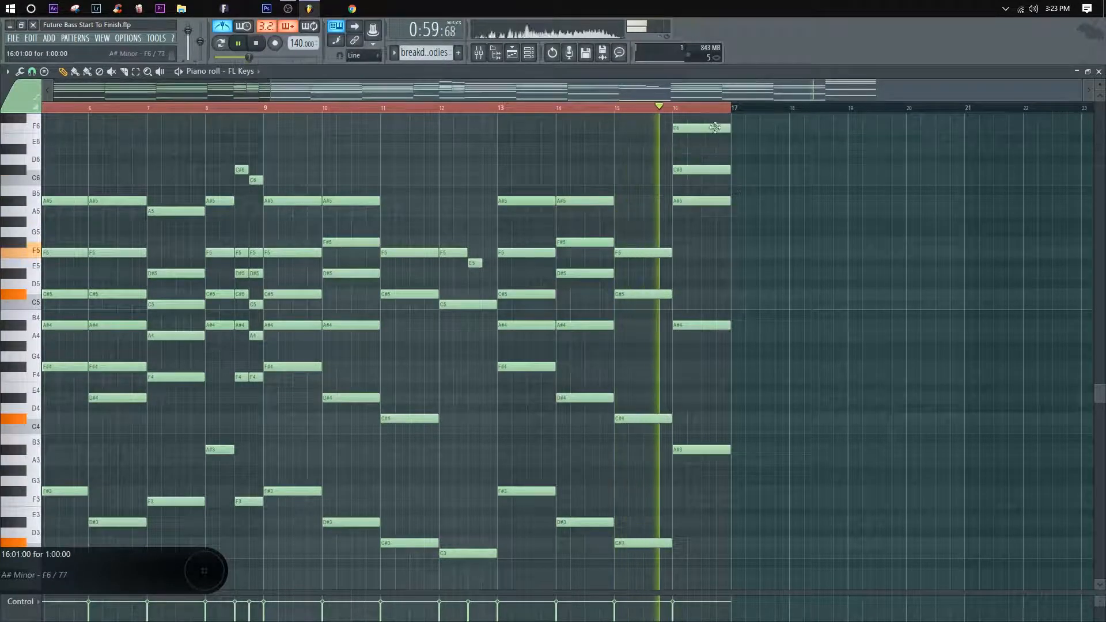
# Step: Lower the three top notes of the bar 16 chord by one octave and play from bar 9
pyautogui.moveTo(773, 252); pyautogui.dragTo(682, 130)
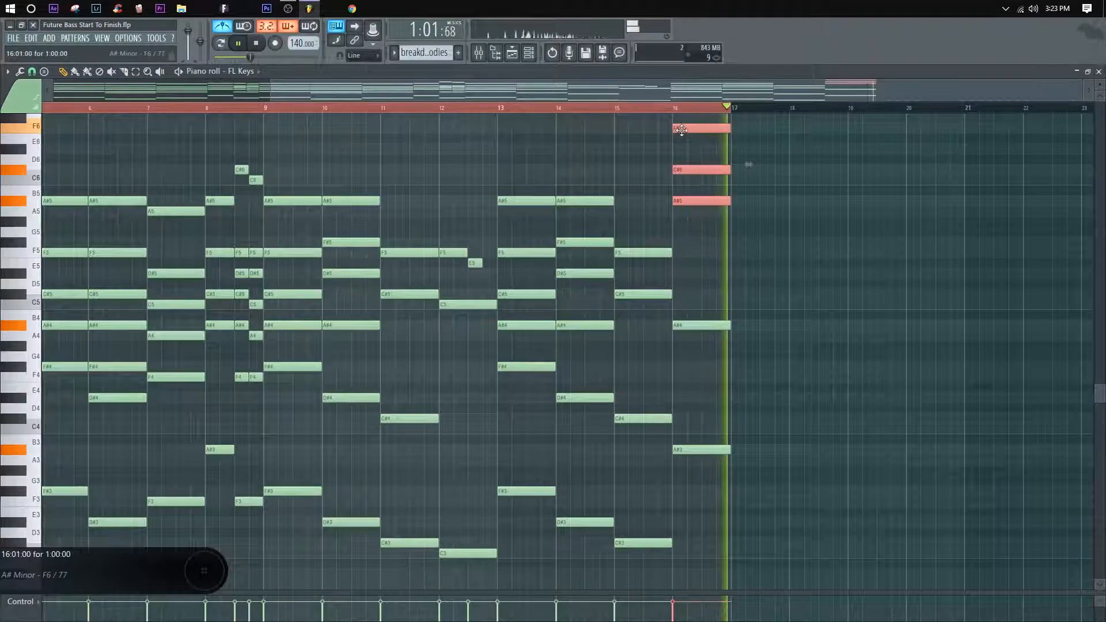
pyautogui.hotkey('ctrl', 'Down')
pyautogui.click(782, 290)
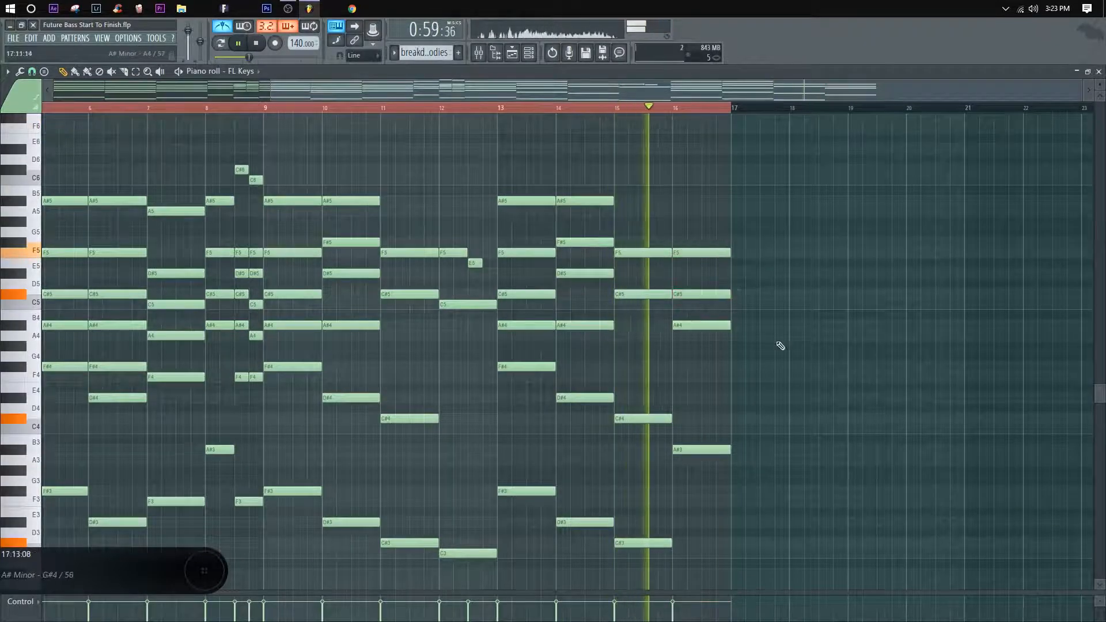
pyautogui.click(263, 107)
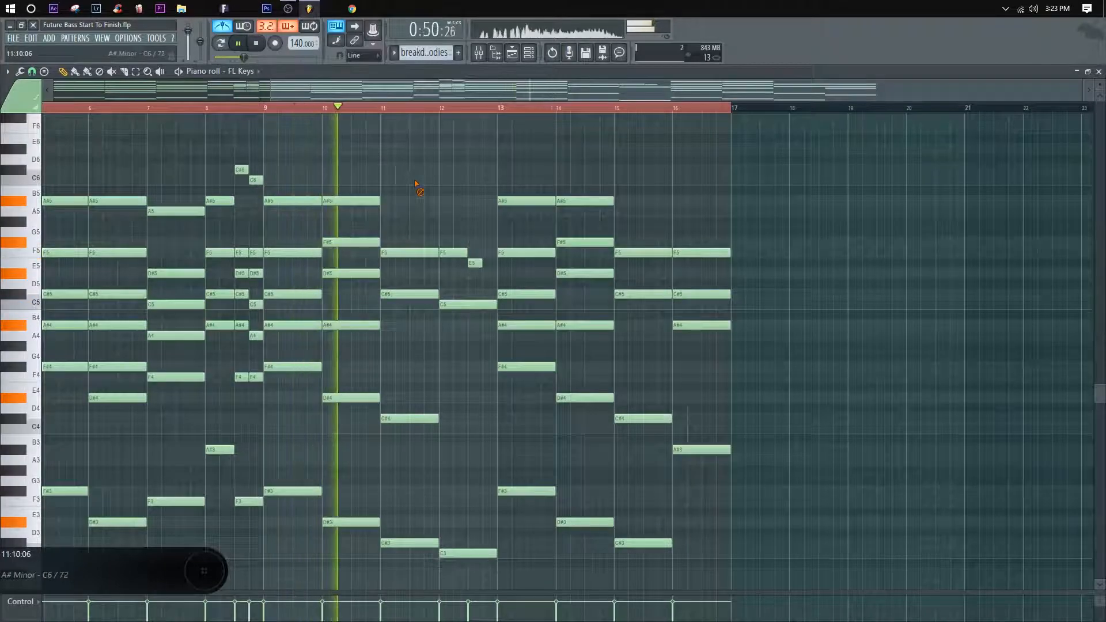
# Step: Add a one-bar note to the bar 11 chord, trying it at A4 and F4, and replay the passage
pyautogui.click(407, 325)
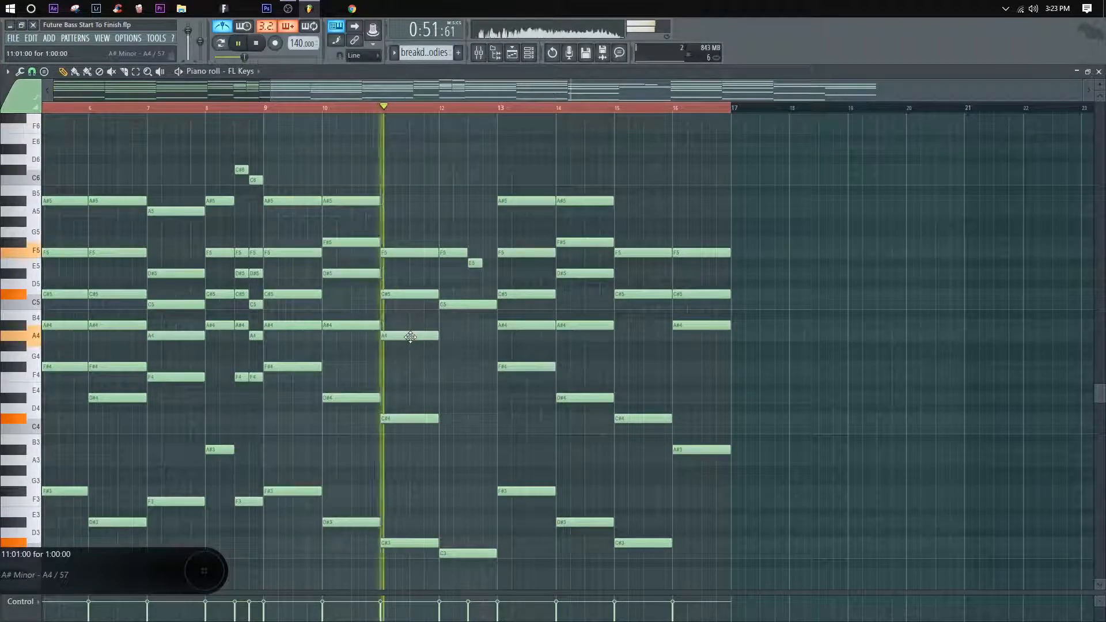
pyautogui.press('space')
pyautogui.press('space')
pyautogui.moveTo(413, 368); pyautogui.dragTo(408, 378)
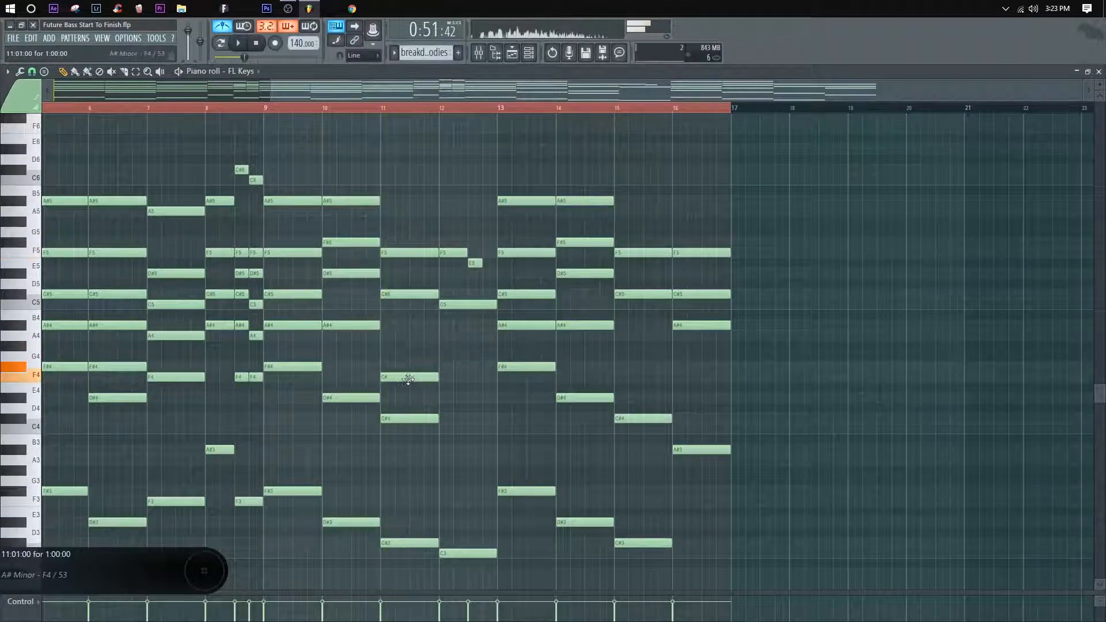
pyautogui.press('space')
pyautogui.press('space')
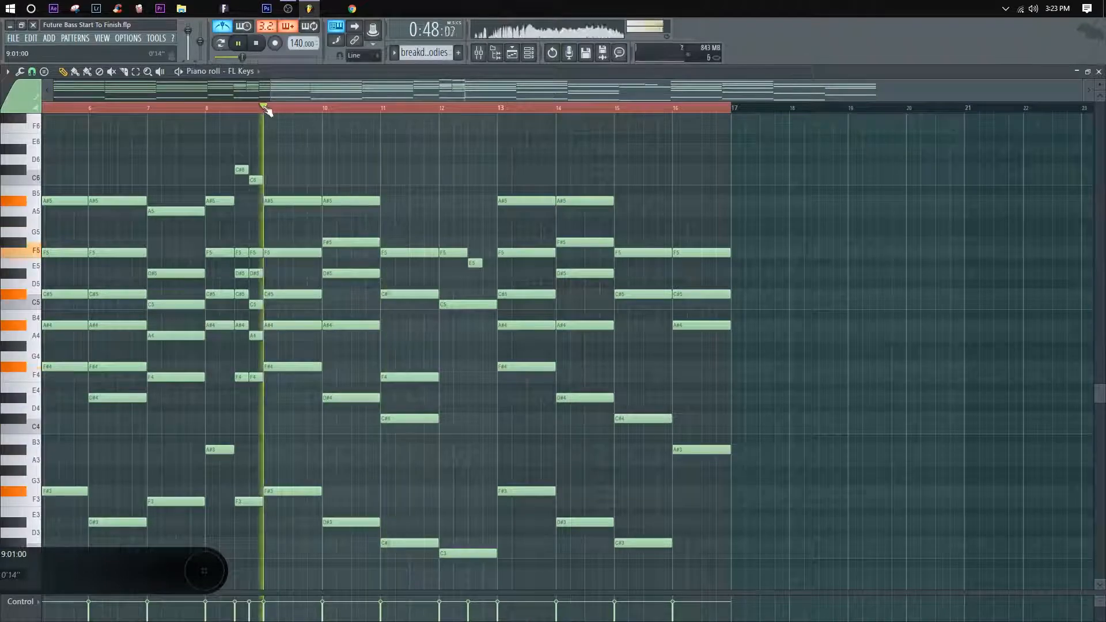
# Step: Move the added bar 11 note up to A5 and to G#5, and replay the progression
pyautogui.moveTo(400, 378); pyautogui.dragTo(400, 210)
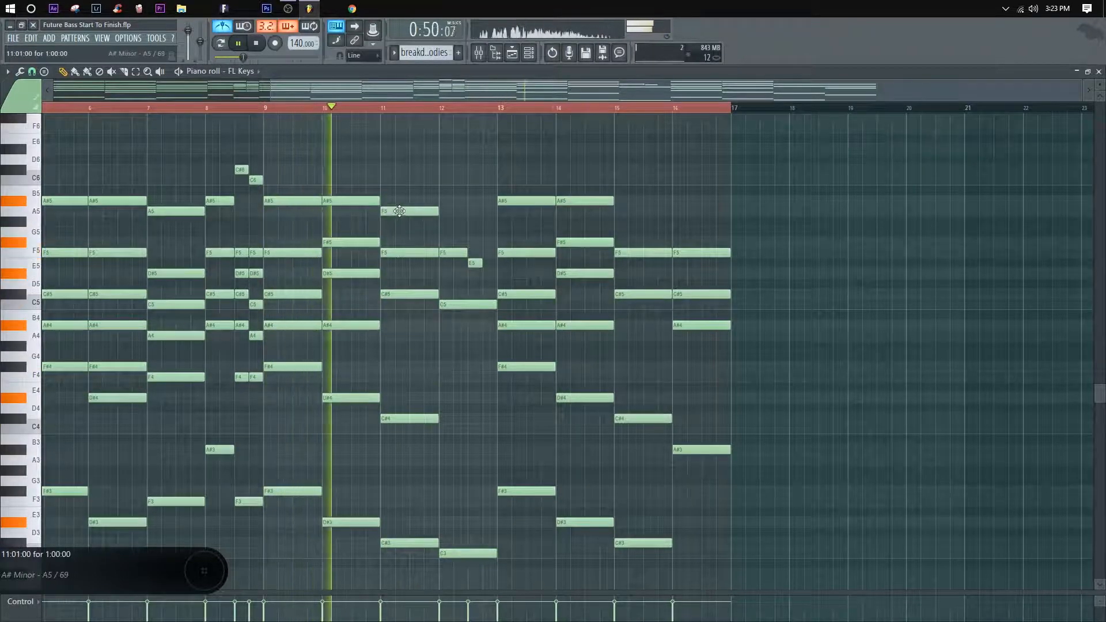
pyautogui.press('space')
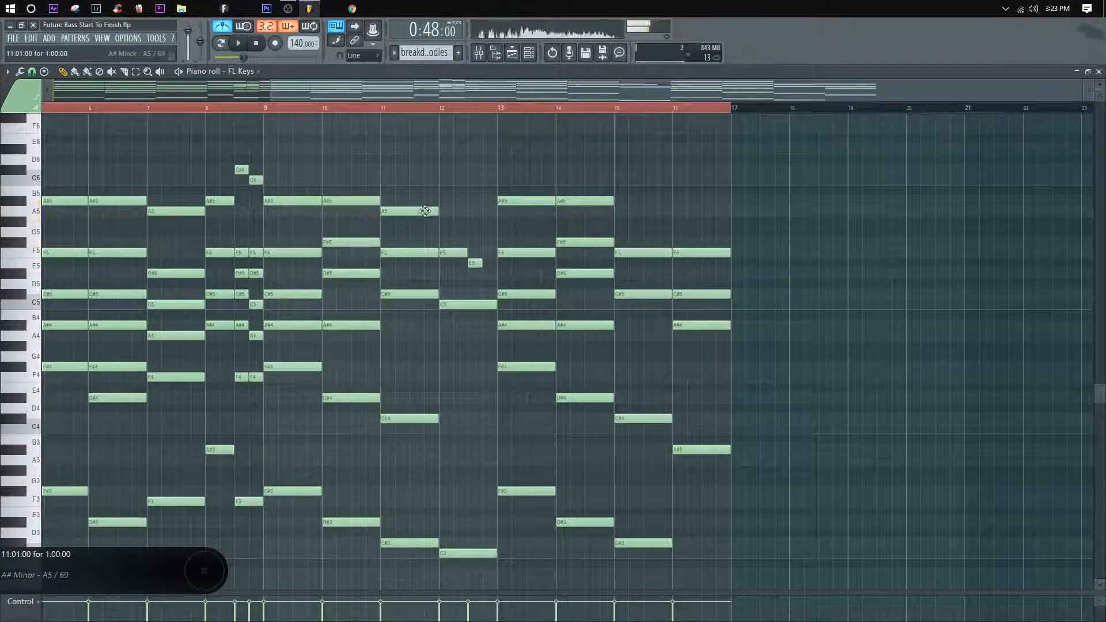
pyautogui.press('space')
pyautogui.click(327, 111)
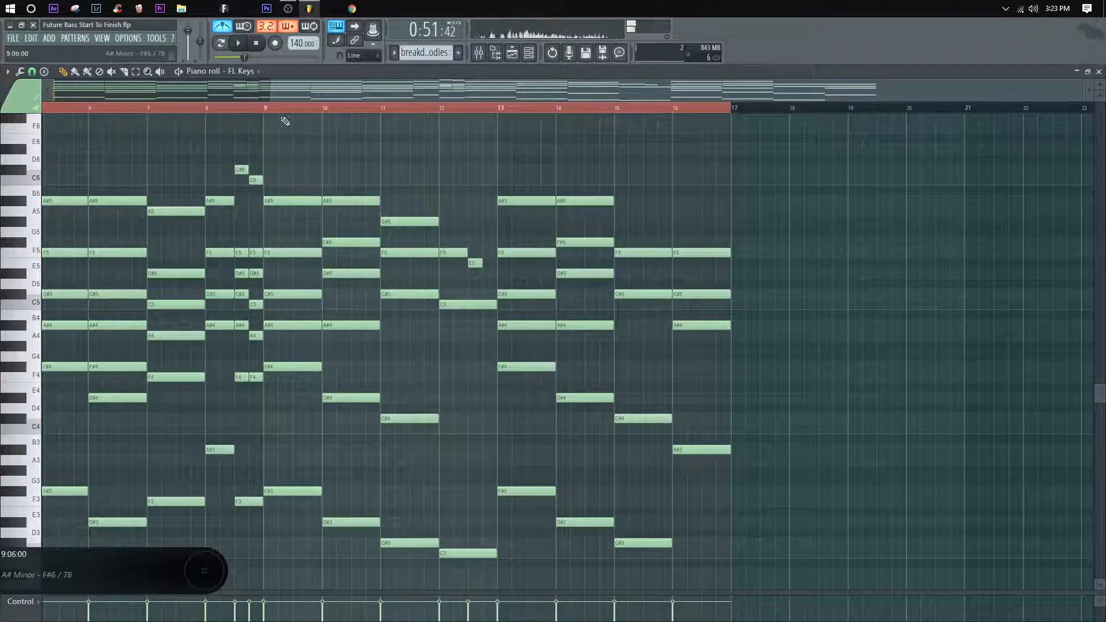
# Step: Try the top note of the bar 11 chord at A#5 and play the progression from bar 9
pyautogui.click(265, 110)
pyautogui.moveTo(429, 223); pyautogui.dragTo(429, 203)
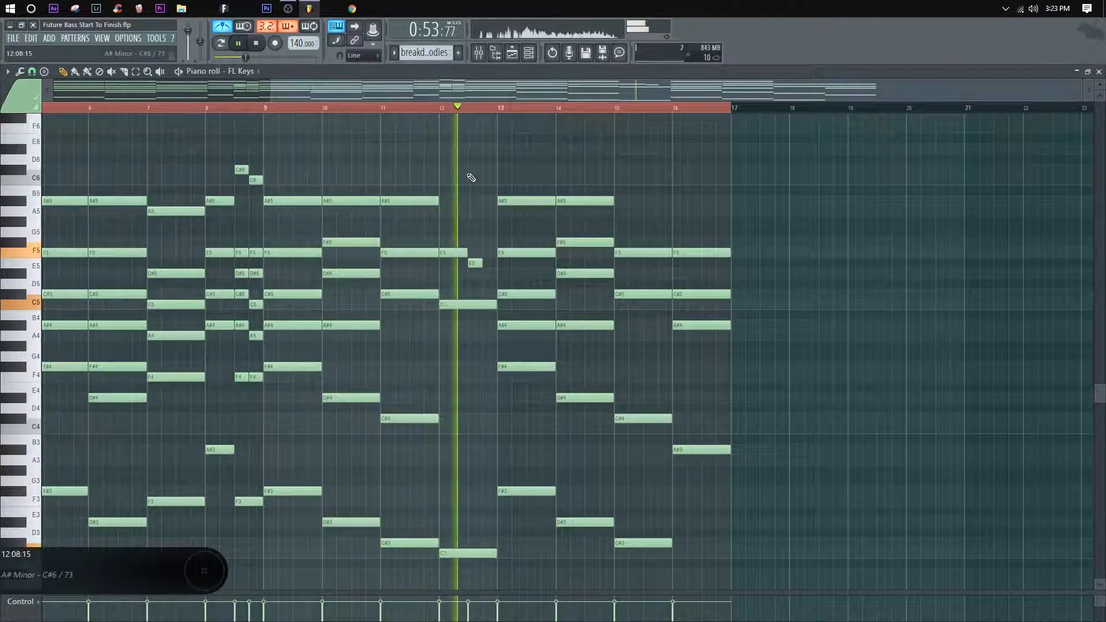
pyautogui.press('space')
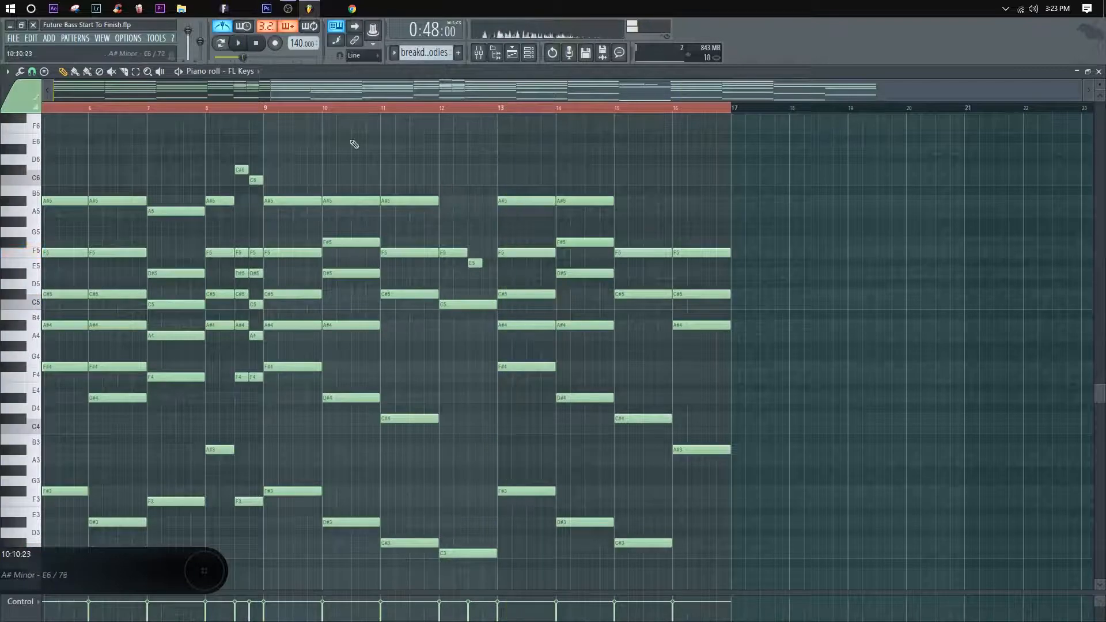
pyautogui.press('space')
# Step: Delete the top note of the bar 11 chord, add a one-bar F4 instead, and replay the passage
pyautogui.rightClick(405, 202)
pyautogui.press('space')
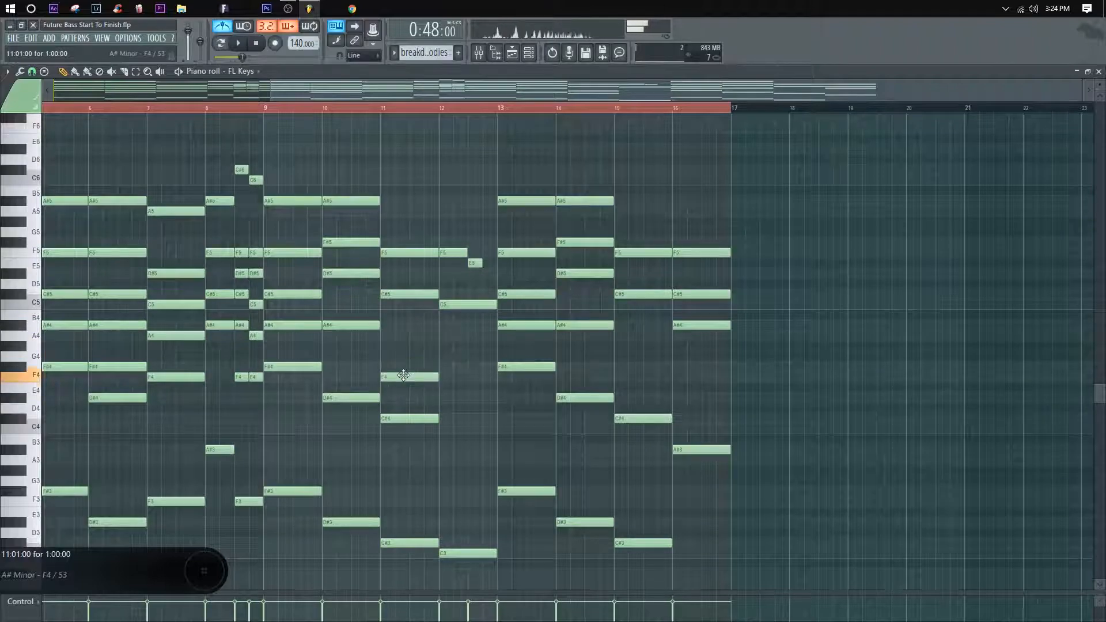
pyautogui.press('space')
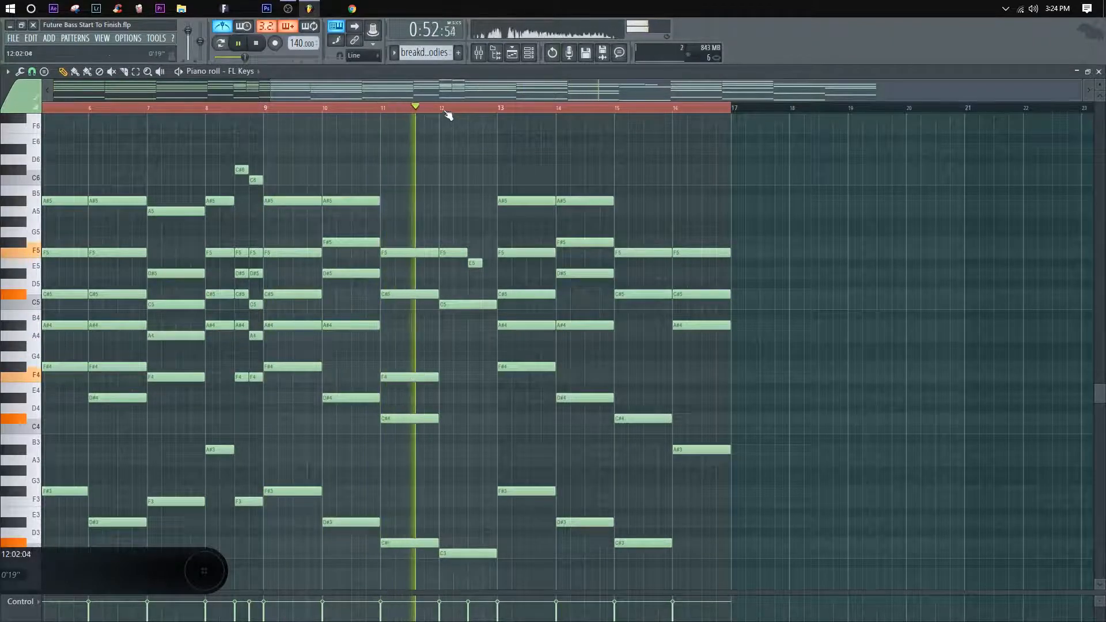
pyautogui.press('space')
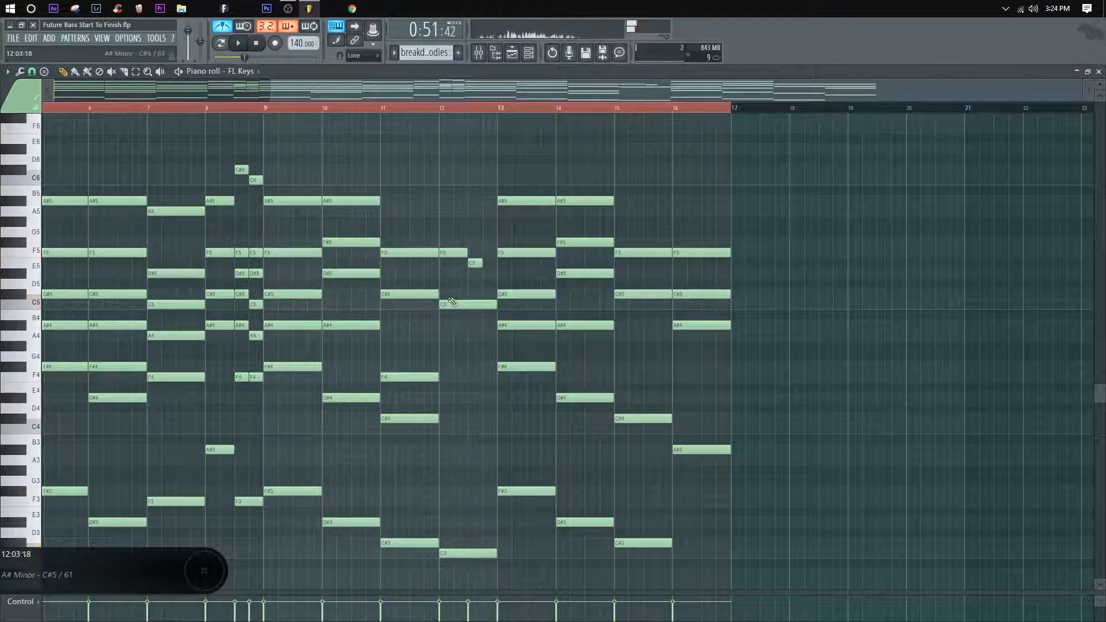
# Step: Try an extra half-bar note at A5 and A#5 at the start of bar 12, playing from that bar
pyautogui.press('space')
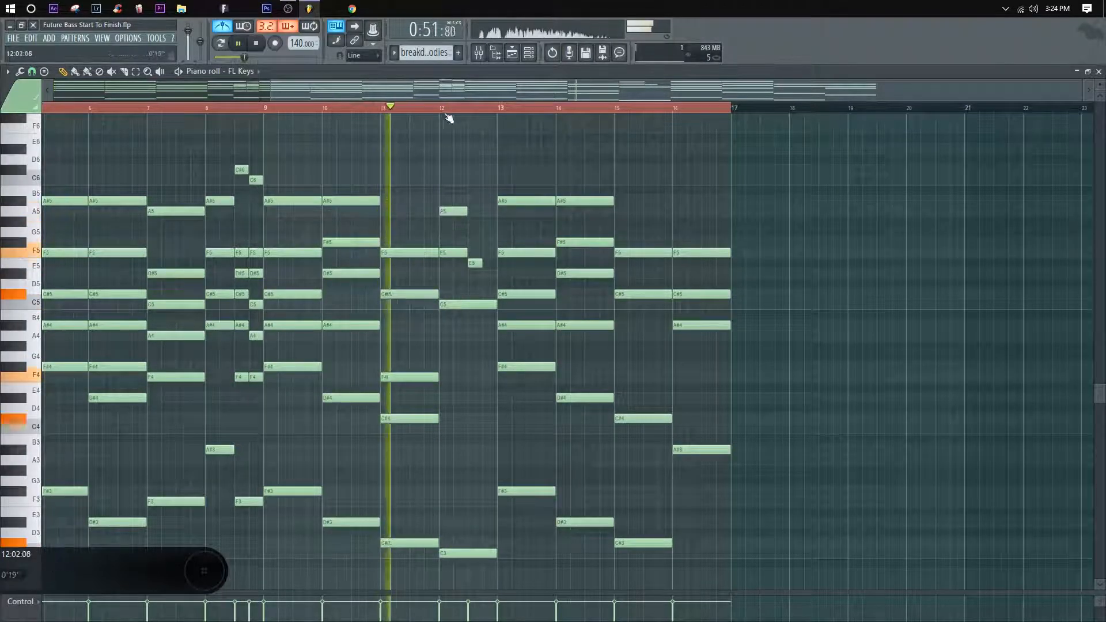
pyautogui.click(439, 109)
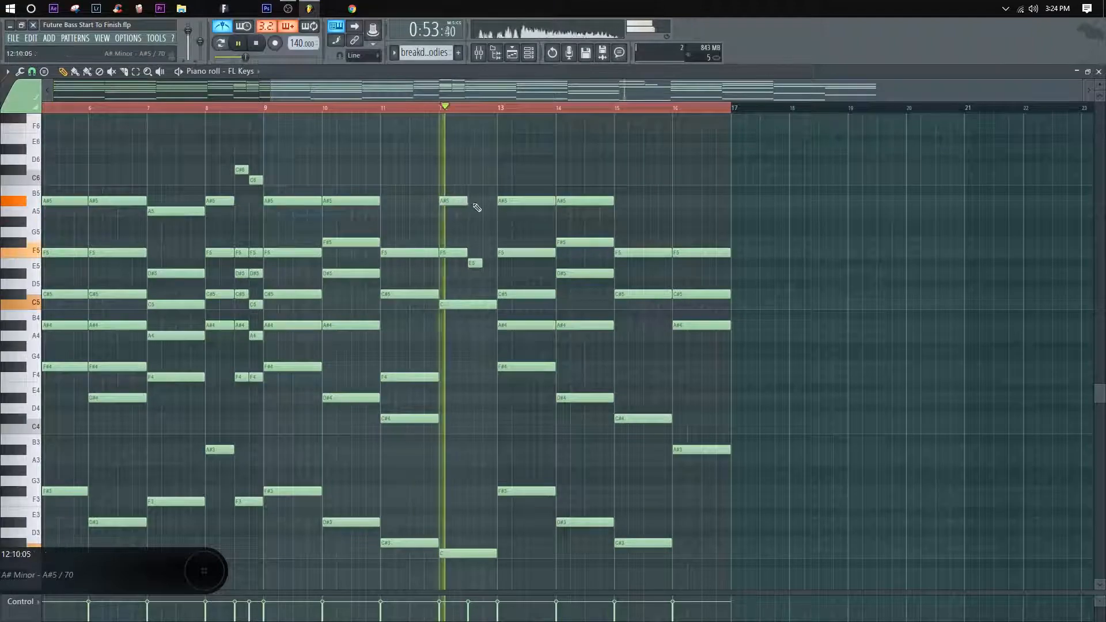
pyautogui.press('space')
# Step: Add a half-bar D#5 at the start of bar 12, audition the F5 above it at F#5 and A5, and return it to F5
pyautogui.press('space')
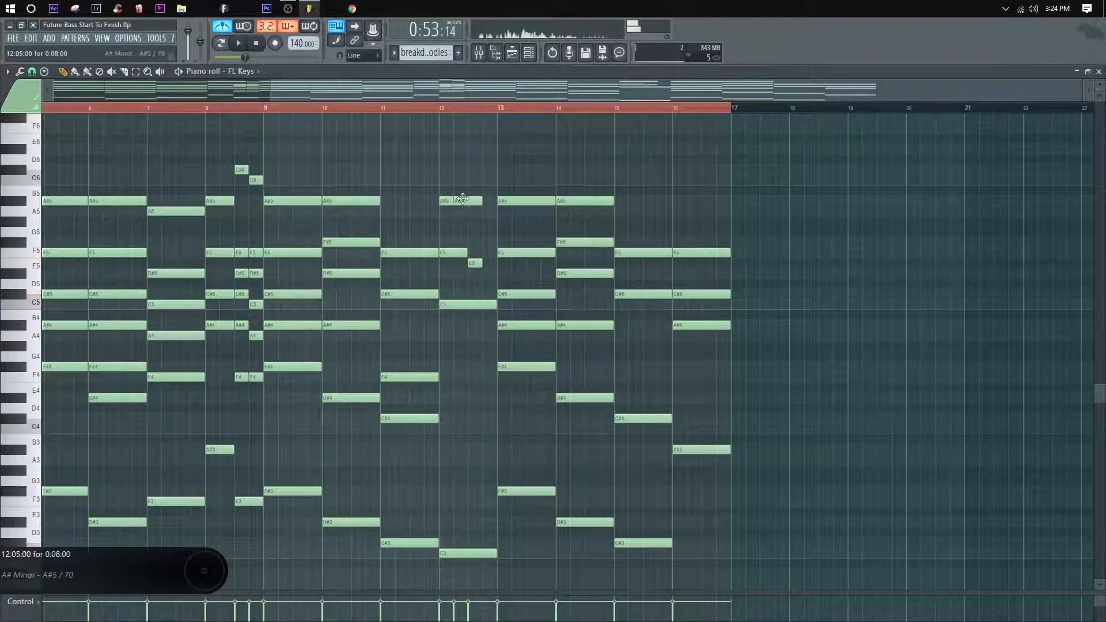
pyautogui.press('space')
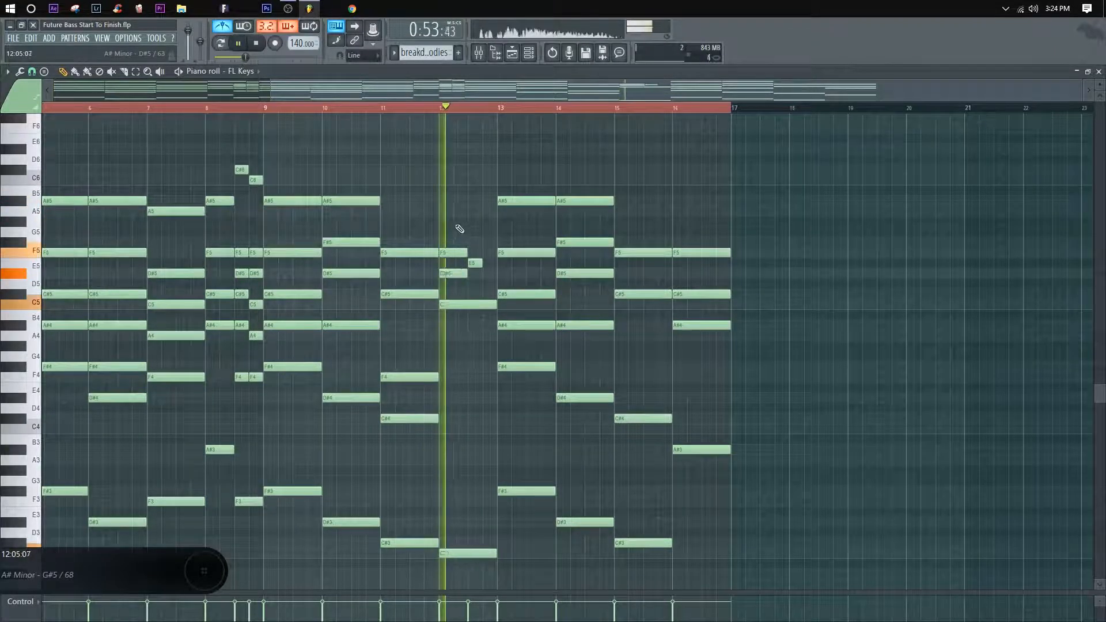
pyautogui.press('space')
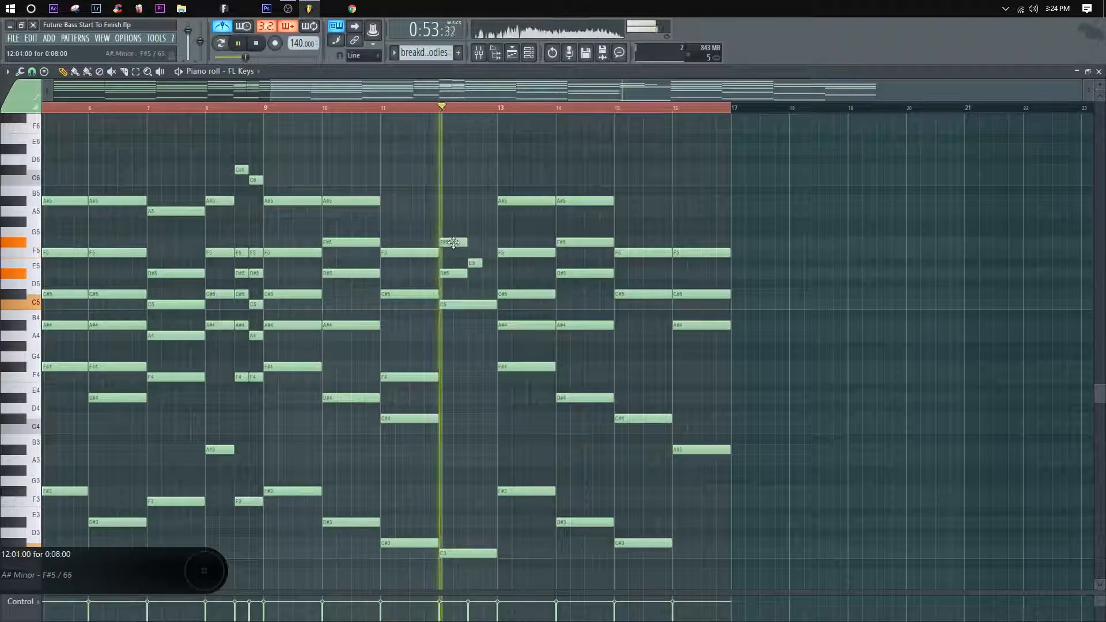
pyautogui.press('space')
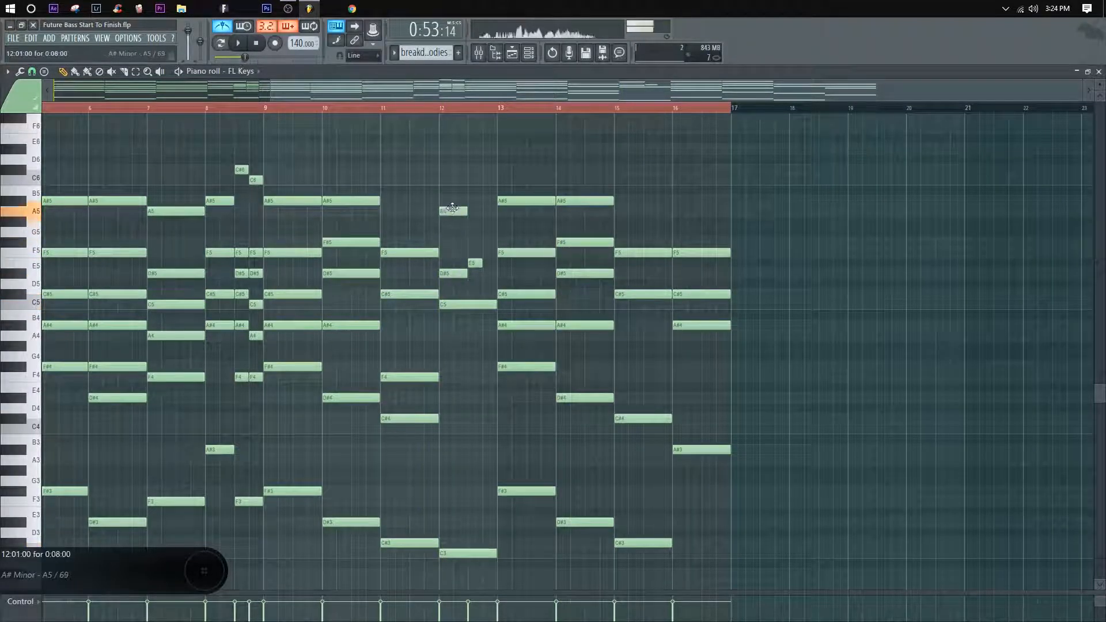
pyautogui.rightClick(473, 263)
pyautogui.press('space')
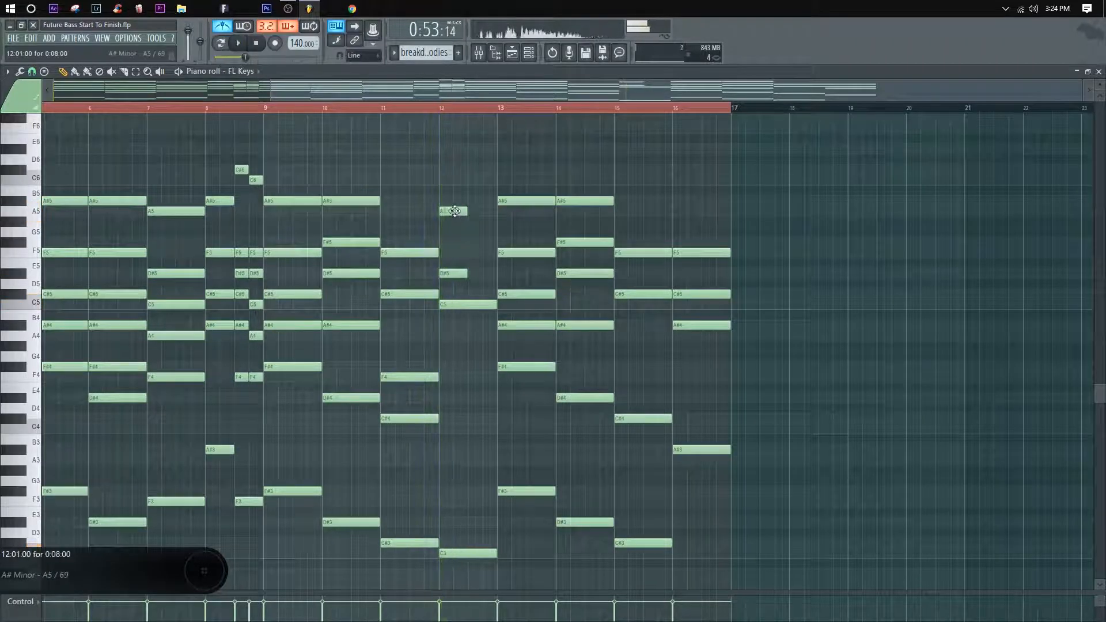
pyautogui.moveTo(455, 240); pyautogui.dragTo(455, 245)
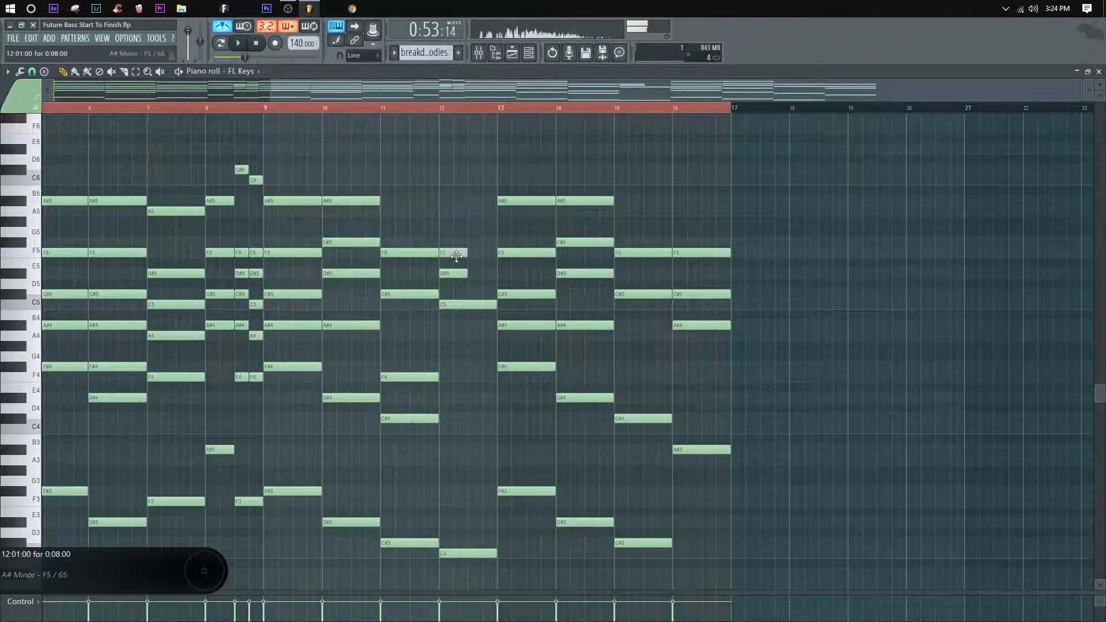
pyautogui.press('space')
# Step: Place an E5 filling the second half of bar 12 and replay the progression from bar 9
pyautogui.press('space')
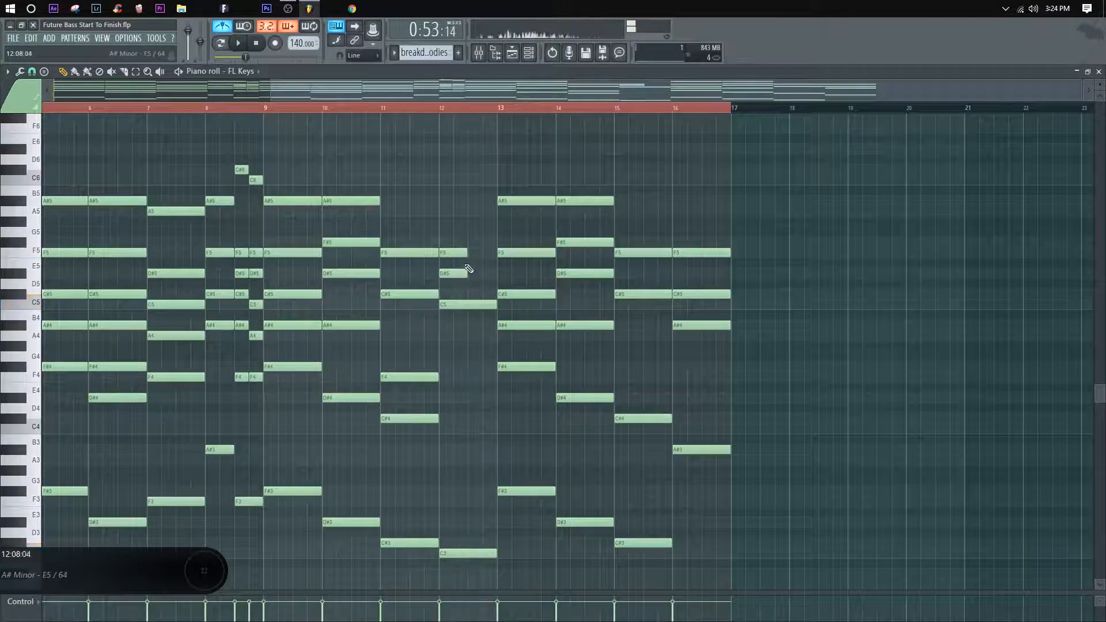
pyautogui.click(482, 273)
pyautogui.press('space')
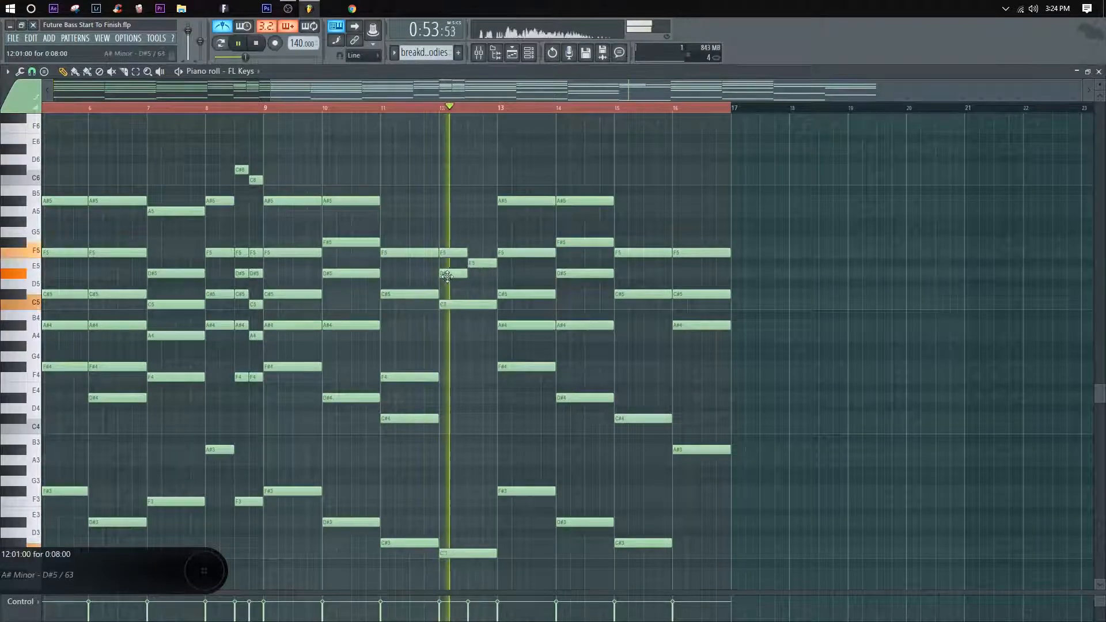
pyautogui.rightClick(486, 277)
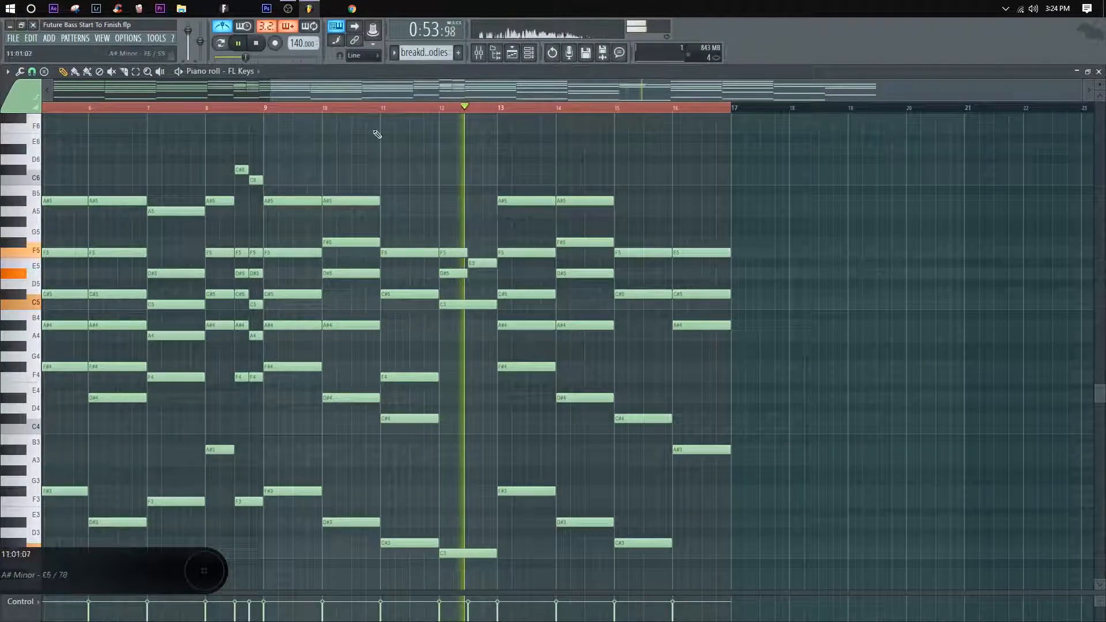
pyautogui.press('space')
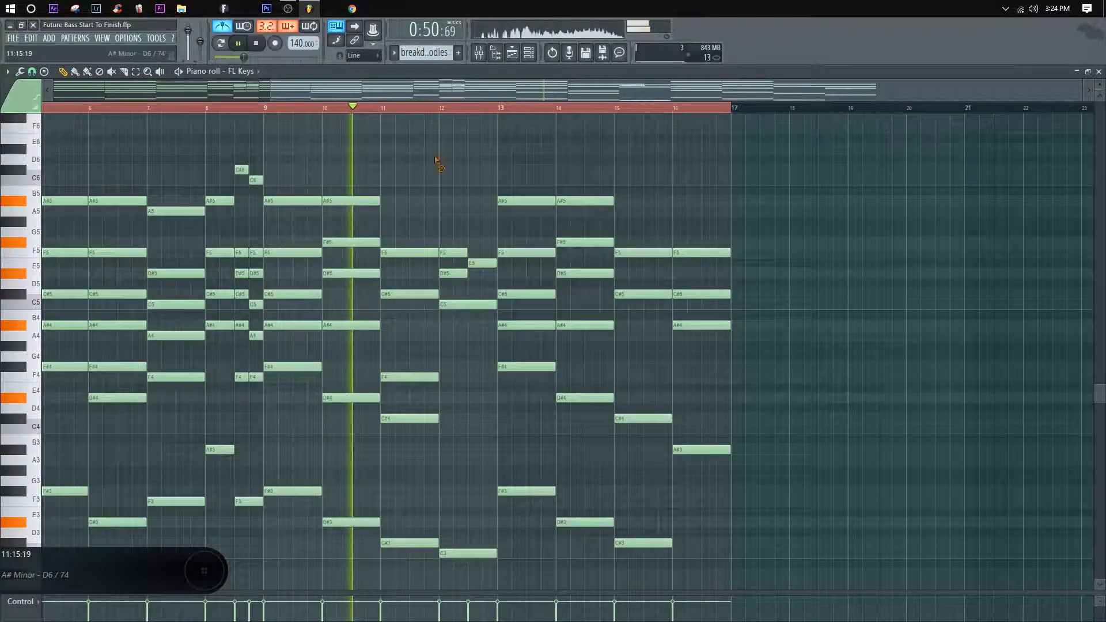
# Step: Add a one-bar F4 to the bar 15 chord and replay the progression from bar 9
pyautogui.scroll(-2, 396, 236)
pyautogui.scroll(-2, 403, 259)
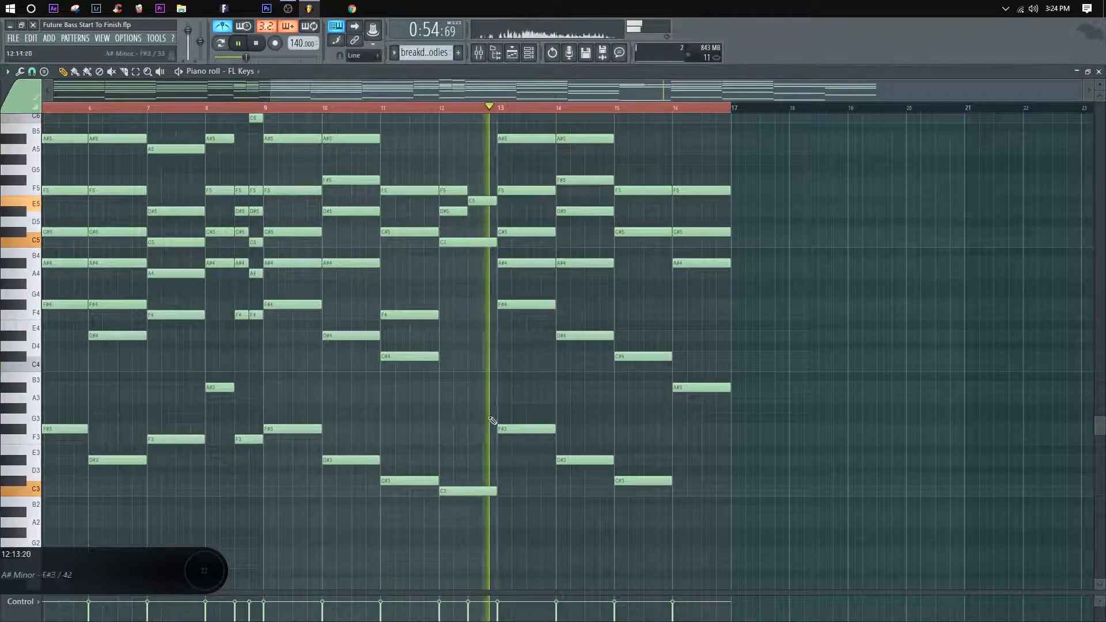
pyautogui.scroll(4, 519, 403)
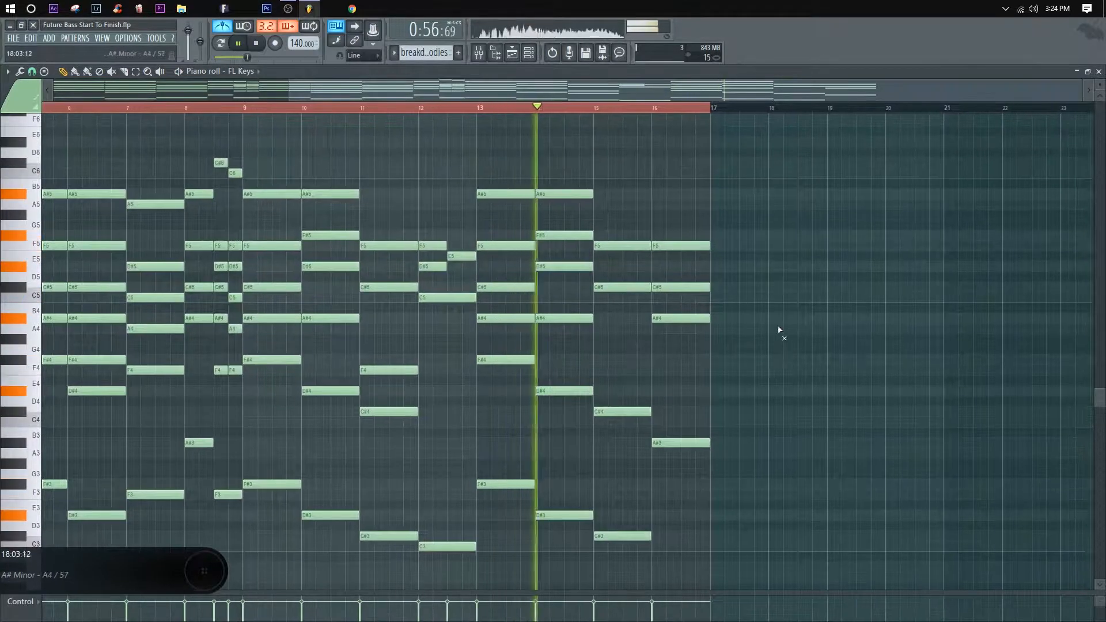
pyautogui.click(628, 370)
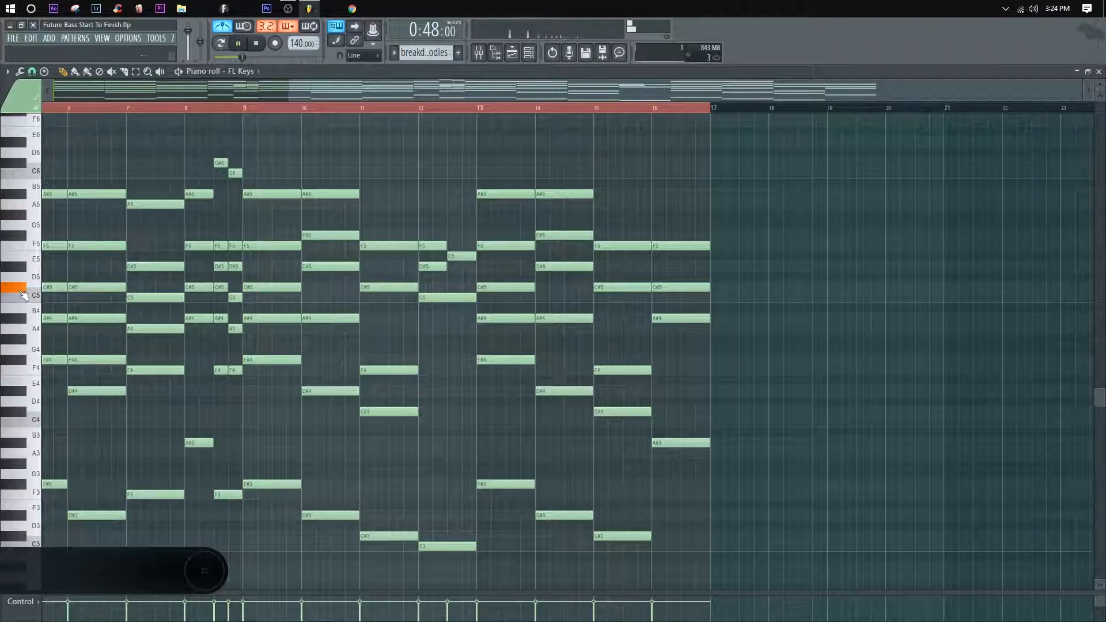
pyautogui.press('space')
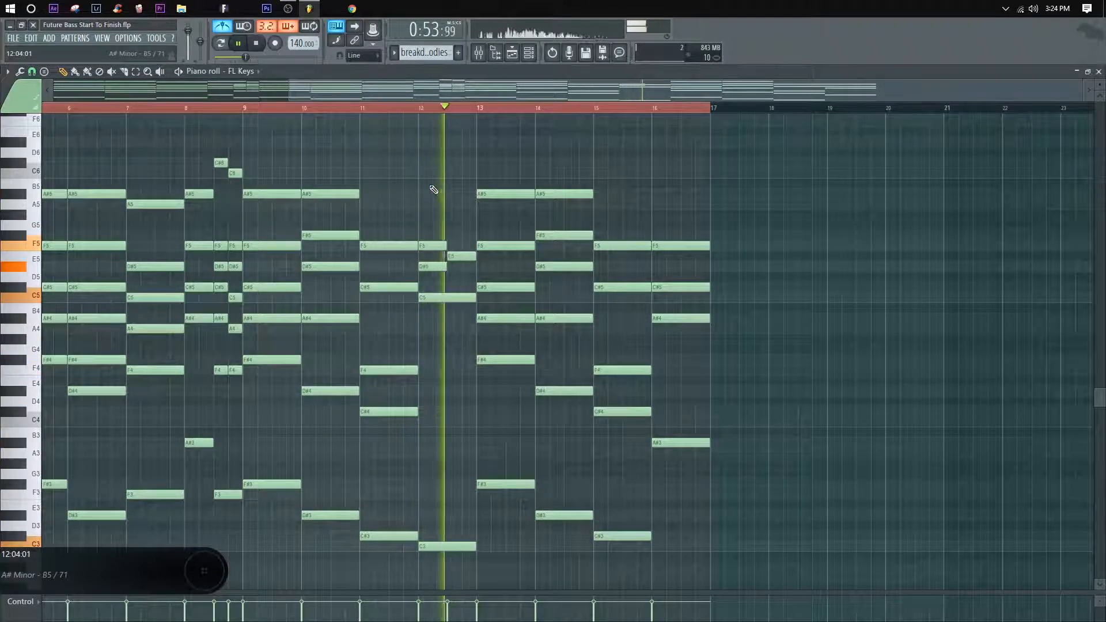
# Step: Add one-bar C4 and F4 notes to the bar 12 chord, removing the E5 and replaying from bar 12
pyautogui.click(425, 108)
pyautogui.press('space')
pyautogui.press('space')
pyautogui.moveTo(461, 257); pyautogui.dragTo(458, 330)
pyautogui.press('space')
pyautogui.press('space')
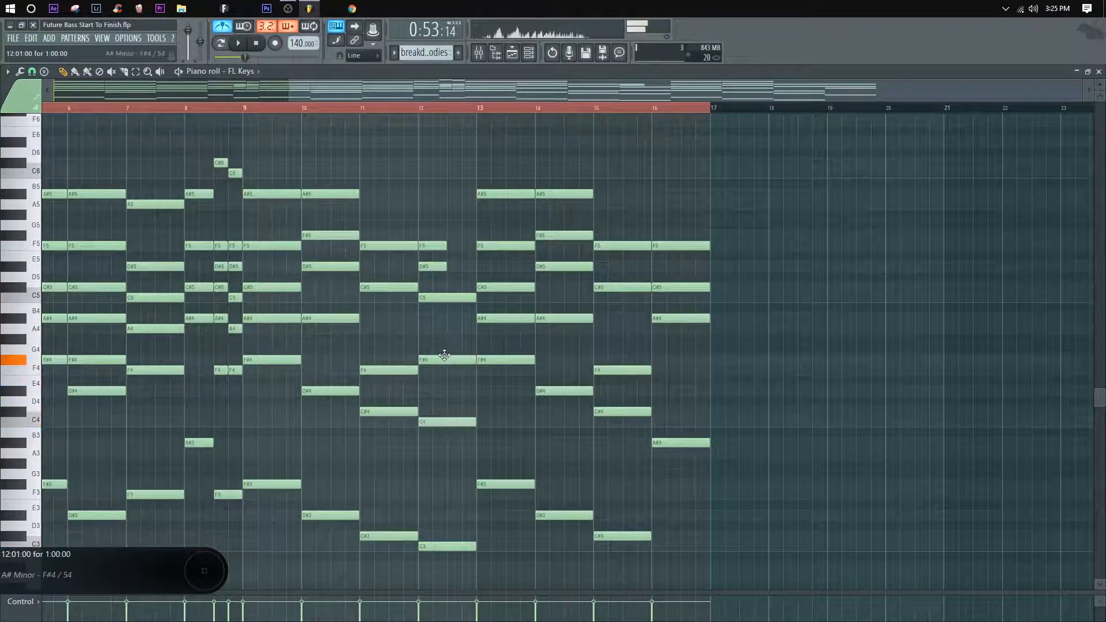
pyautogui.press('space')
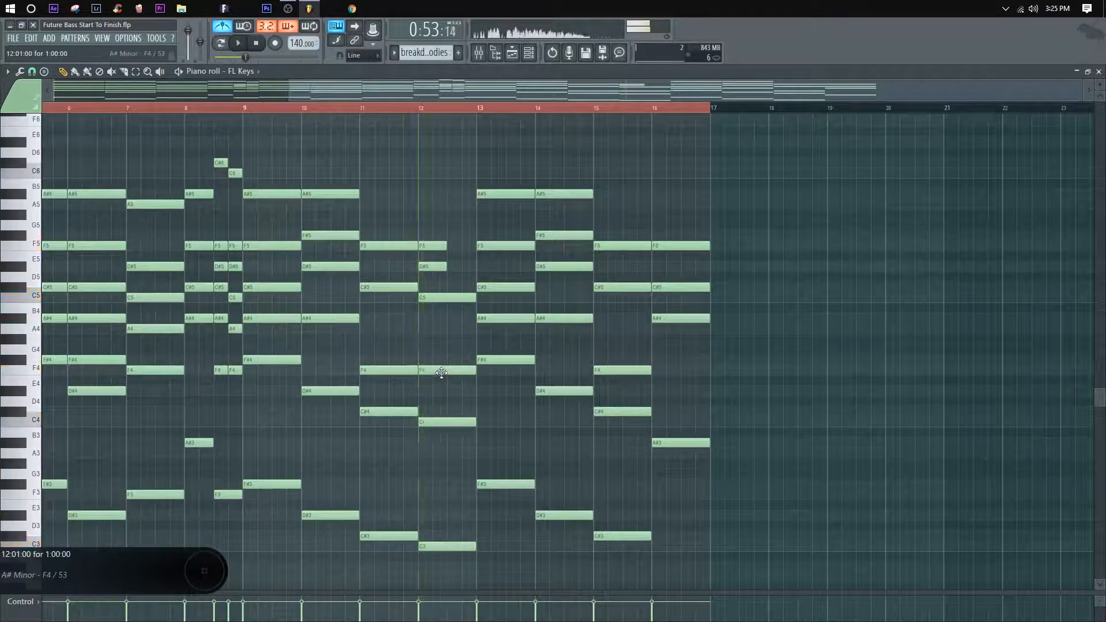
pyautogui.press('space')
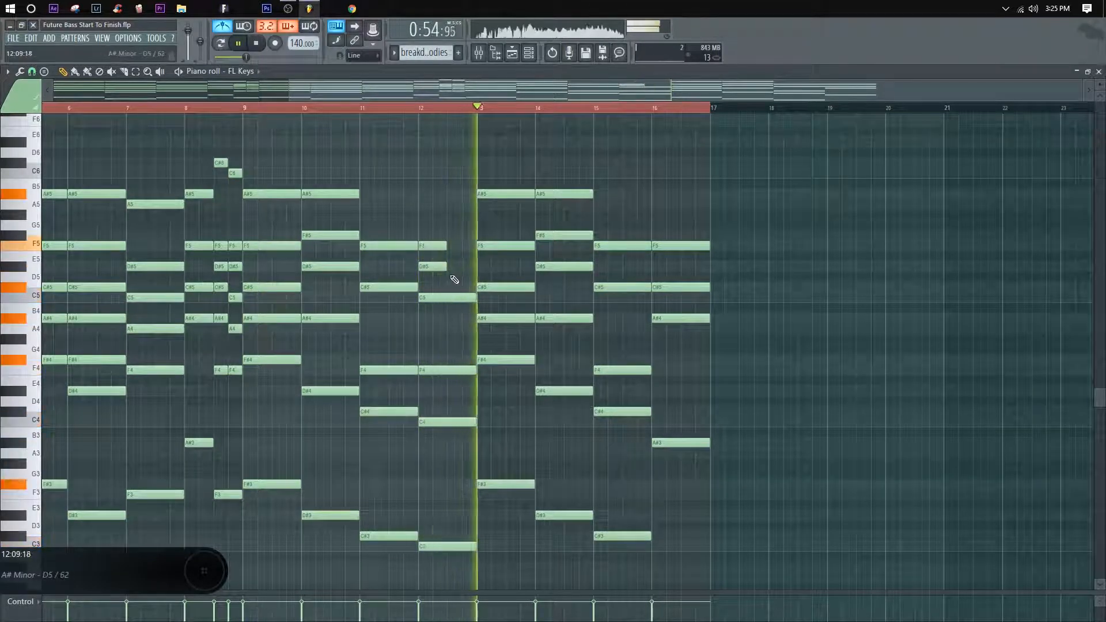
# Step: Place E5 and E4 in the second half of bar 12, end the F4 halfway through the bar, and play from bar 8
pyautogui.click(456, 256)
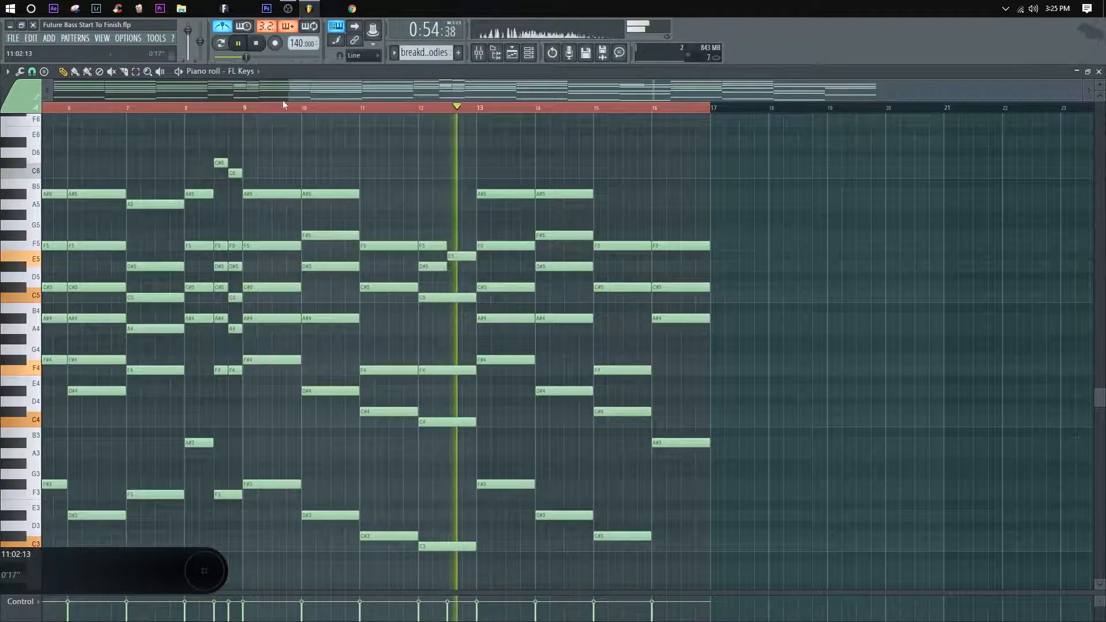
pyautogui.press('space')
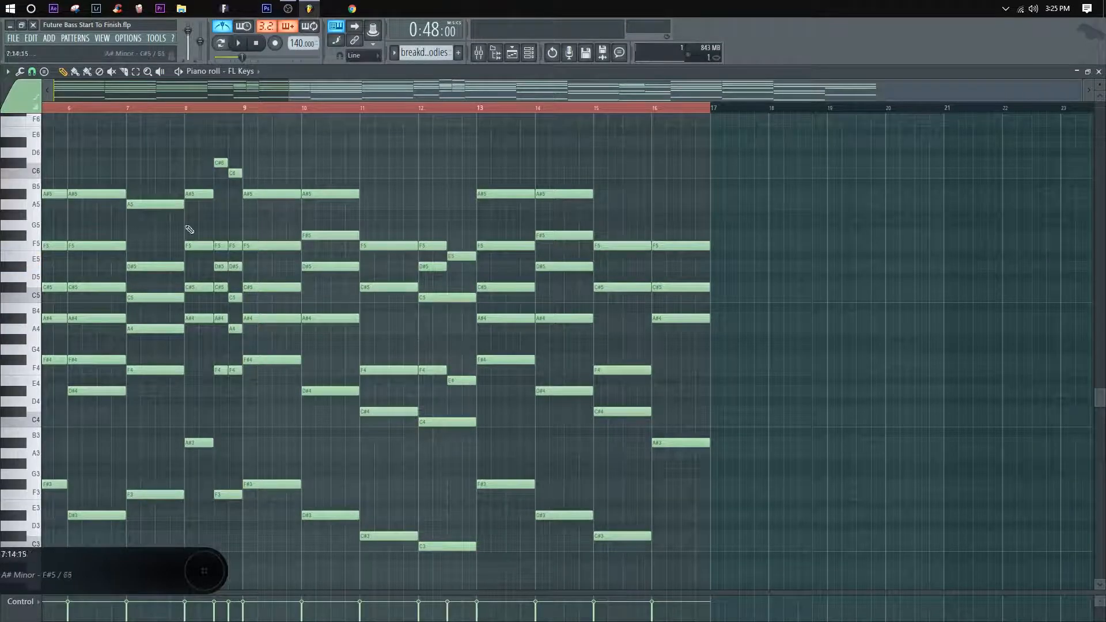
pyautogui.scroll(-3, 330, 112)
pyautogui.moveTo(648, 347); pyautogui.dragTo(486, 330)
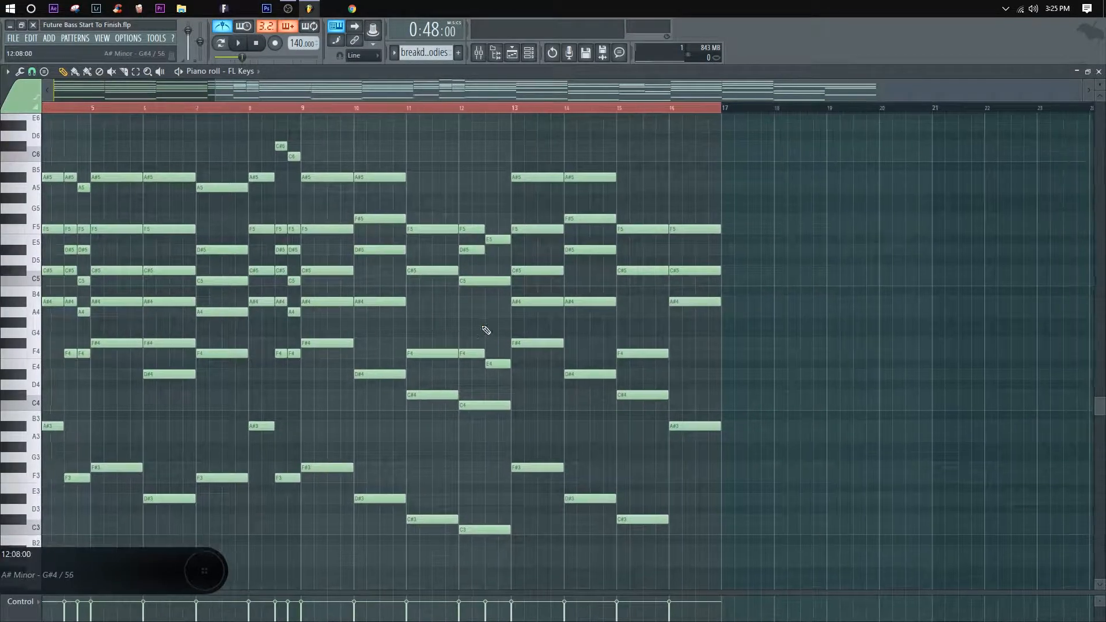
pyautogui.click(248, 111)
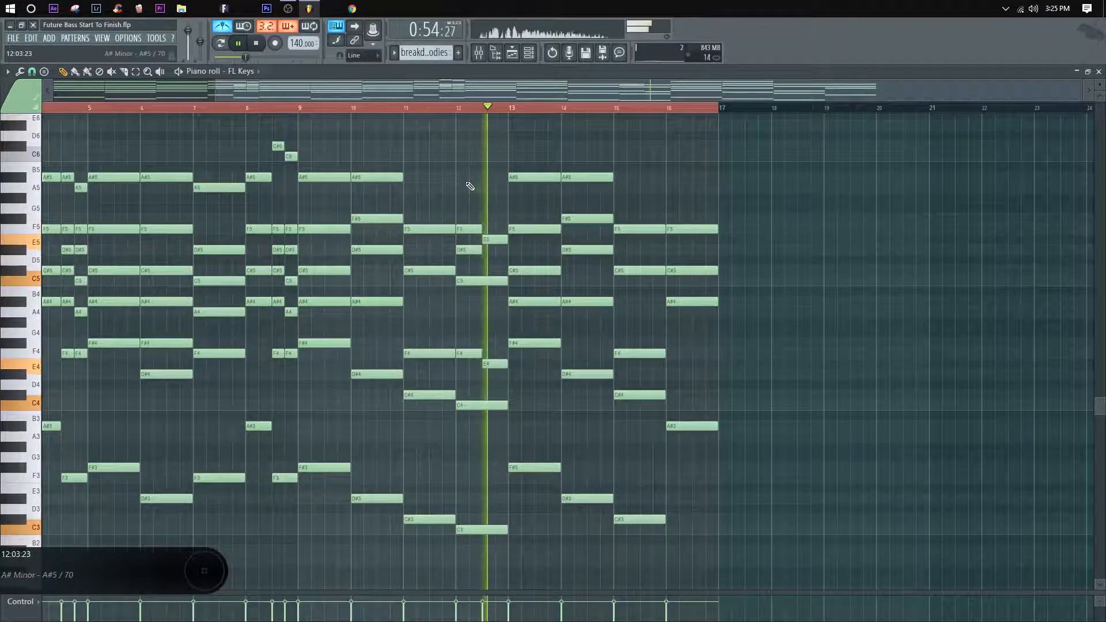
pyautogui.press('space')
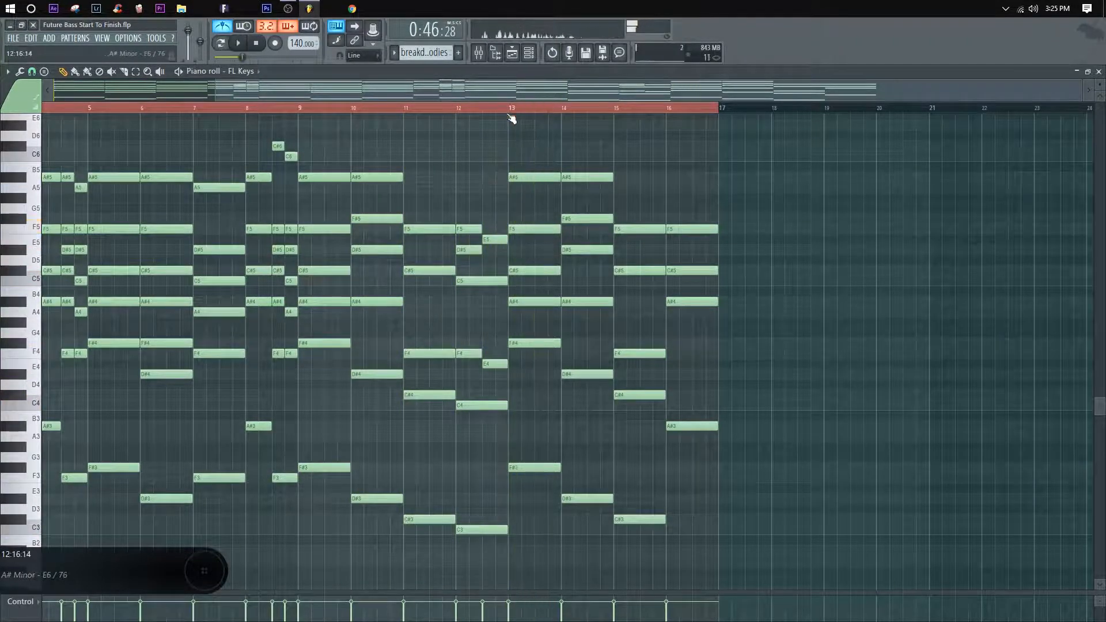
# Step: Try the top notes of the bar 9 and bar 13 chords at F#5, replay from bar 8, and move both back to A#5
pyautogui.moveTo(516, 179); pyautogui.dragTo(526, 223)
pyautogui.press('space')
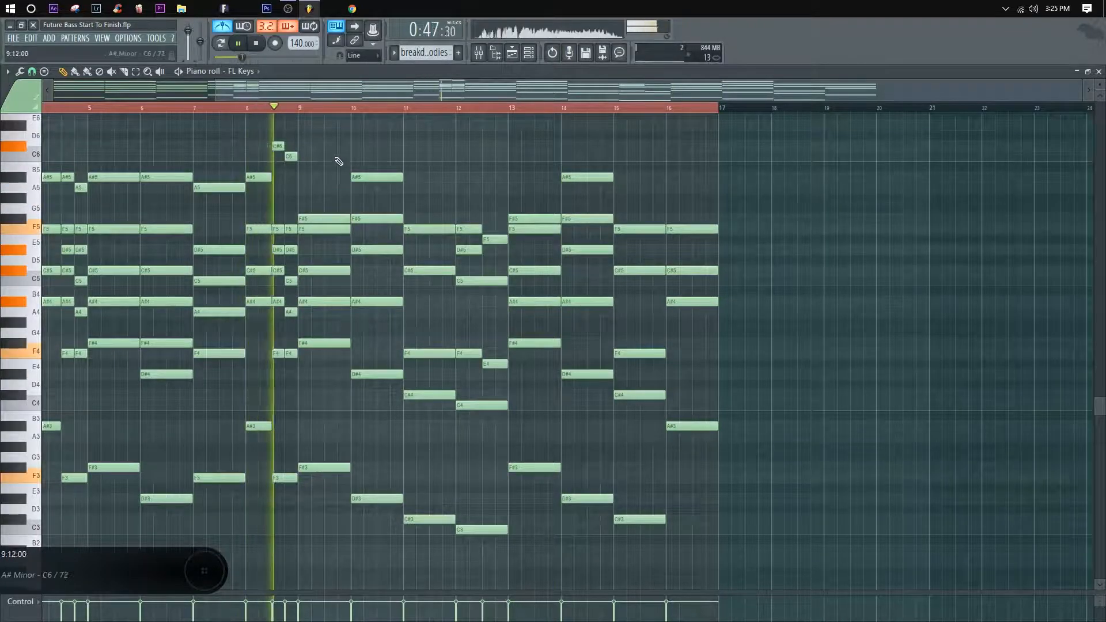
pyautogui.press('space')
pyautogui.press('space')
pyautogui.moveTo(322, 218); pyautogui.dragTo(321, 175)
pyautogui.moveTo(521, 218); pyautogui.dragTo(526, 167)
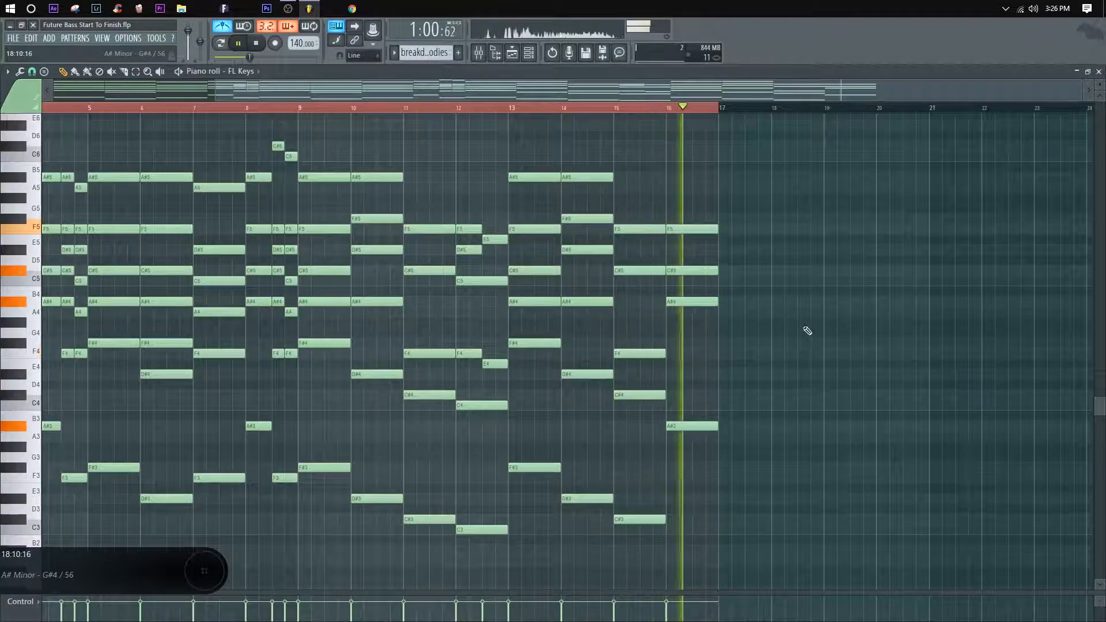
# Step: Add an A3 starting halfway through bar 16, slice the bar's chord at that point, and play from bar 16
pyautogui.press('space')
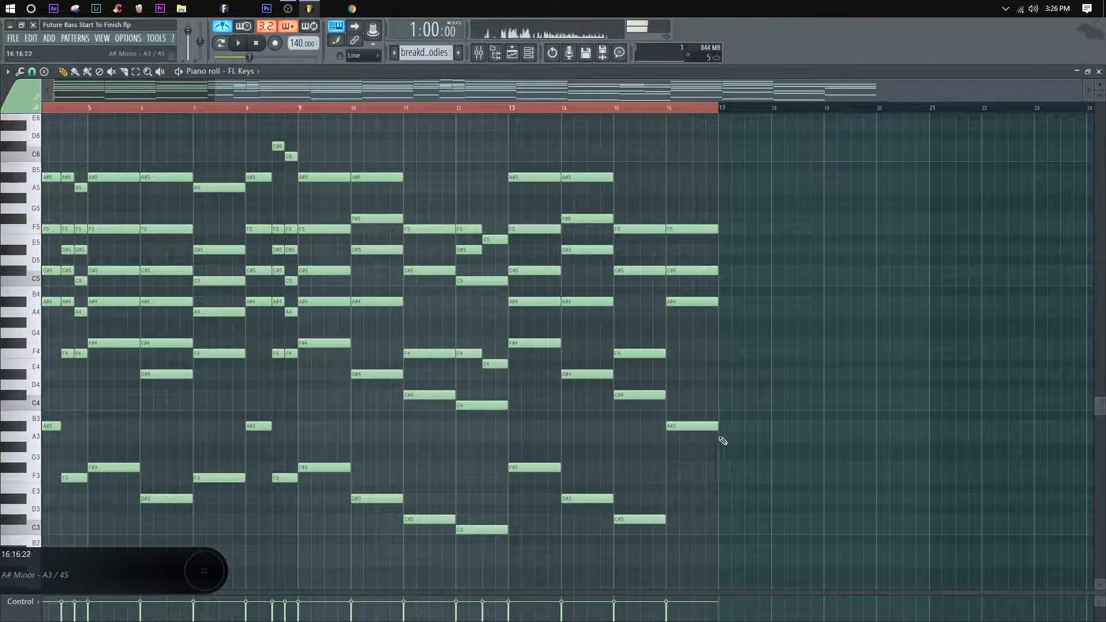
pyautogui.press('space')
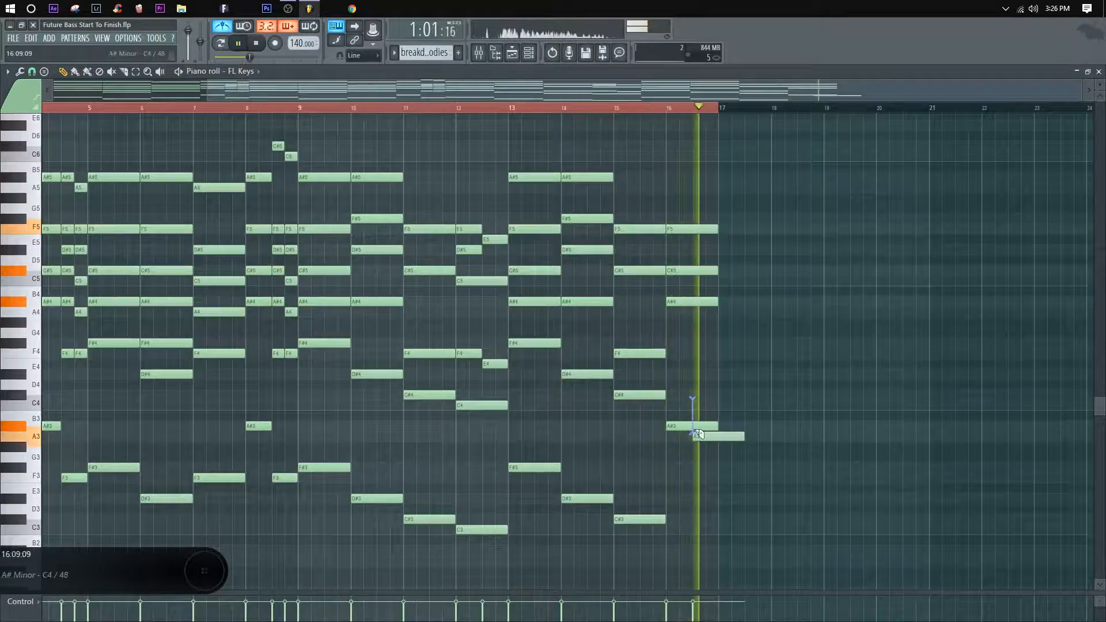
pyautogui.moveTo(693, 401); pyautogui.dragTo(693, 433)
pyautogui.press('space')
pyautogui.press('space')
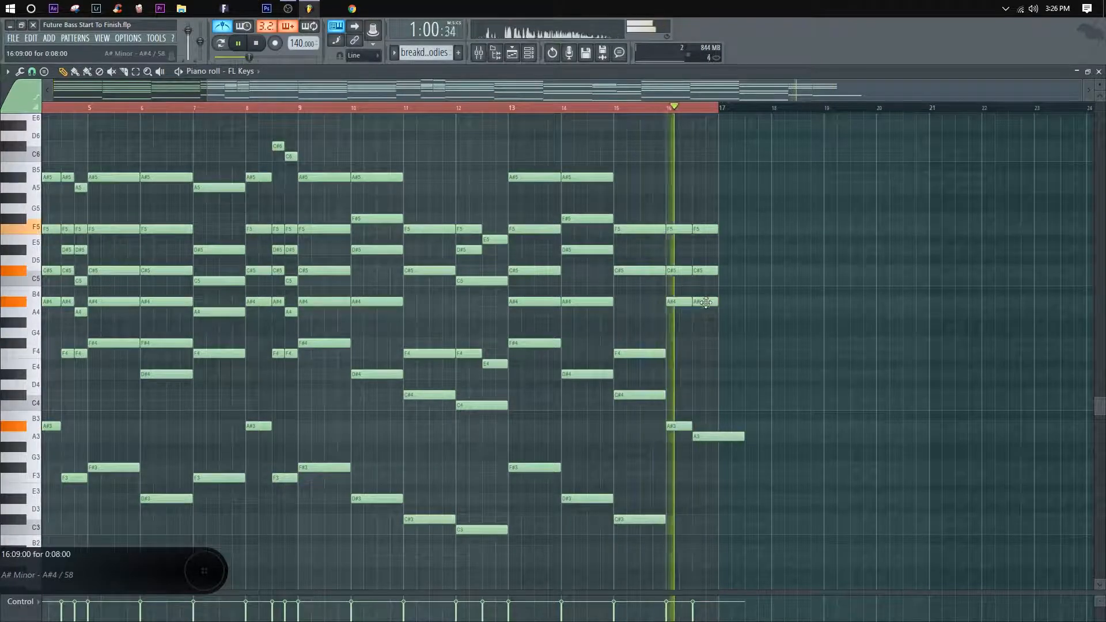
# Step: Lower the A#4 in the second half of bar 16 to A4, and trim the A3 to end at bar 17
pyautogui.moveTo(702, 301); pyautogui.dragTo(701, 313)
pyautogui.moveTo(719, 398); pyautogui.dragTo(721, 444)
pyautogui.press('space')
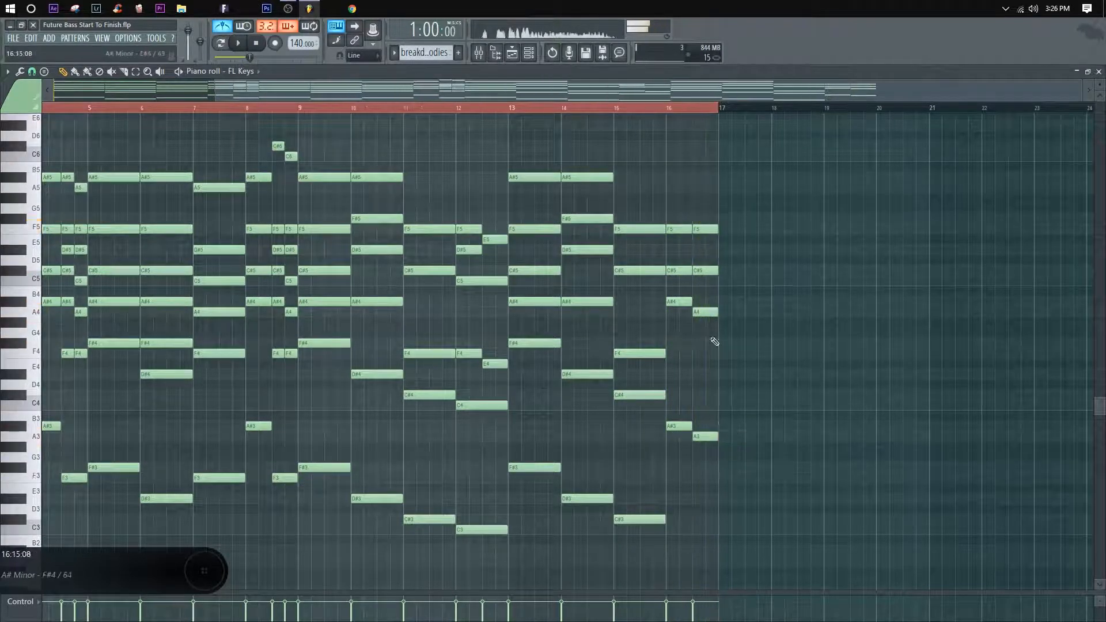
# Step: Lower the C#5 in the second half of bar 16 to C5 and play from bar 12
pyautogui.press('space')
pyautogui.moveTo(702, 270); pyautogui.dragTo(702, 281)
pyautogui.press('space')
pyautogui.press('space')
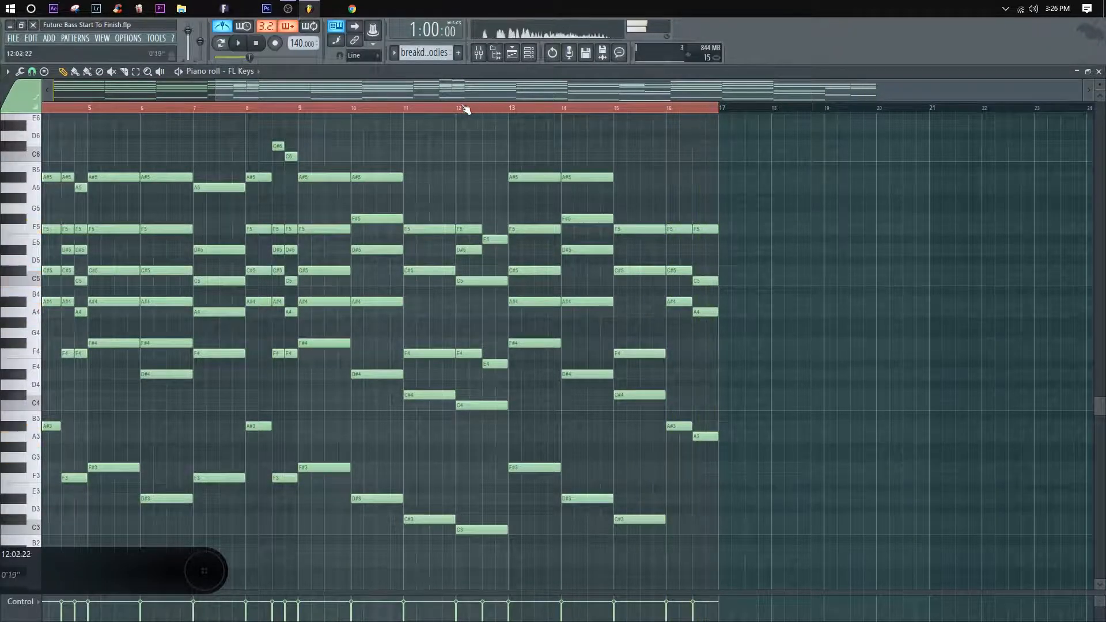
pyautogui.click(466, 110)
pyautogui.press('space')
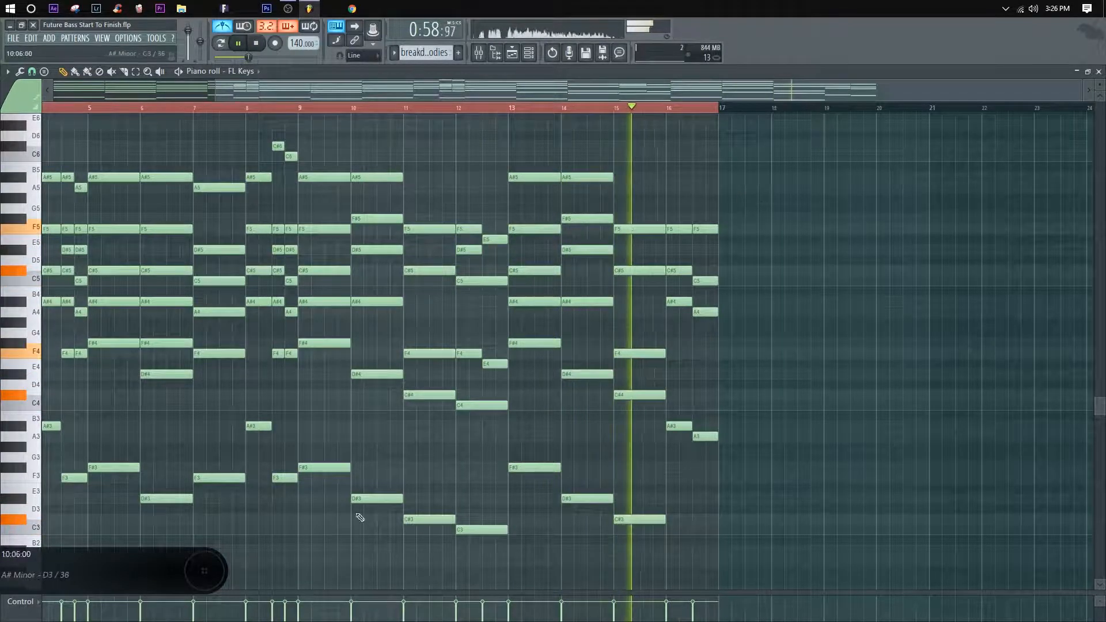
pyautogui.press('space')
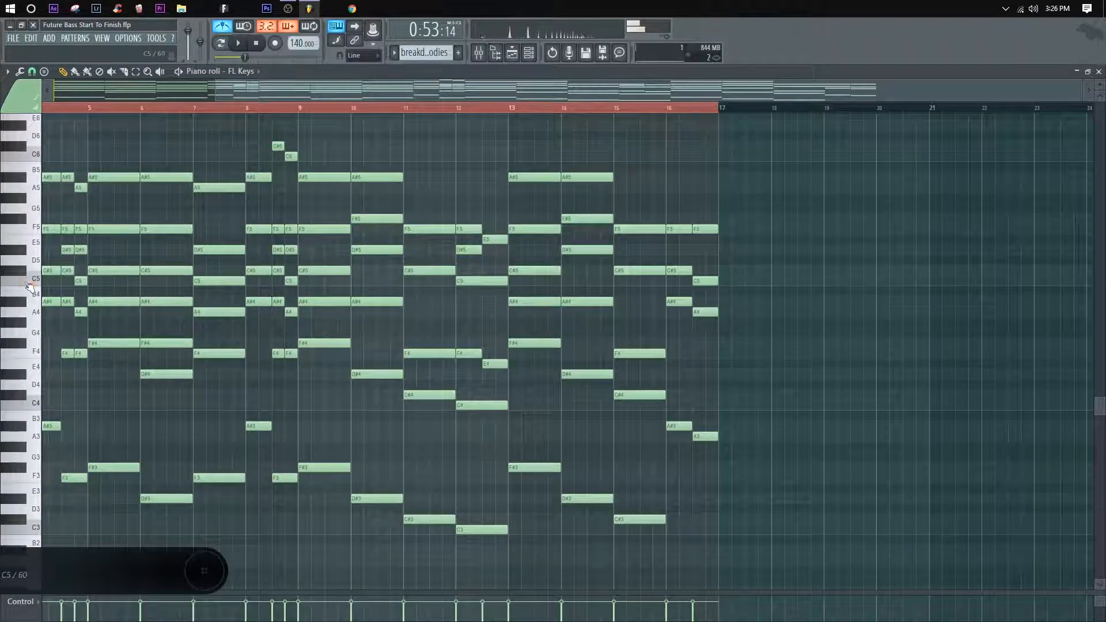
# Step: Play from bar 15 and replace bar 16's two half-bar chords with one full-bar chord of A3, A4, C5 and F5
pyautogui.press('space')
pyautogui.click(616, 107)
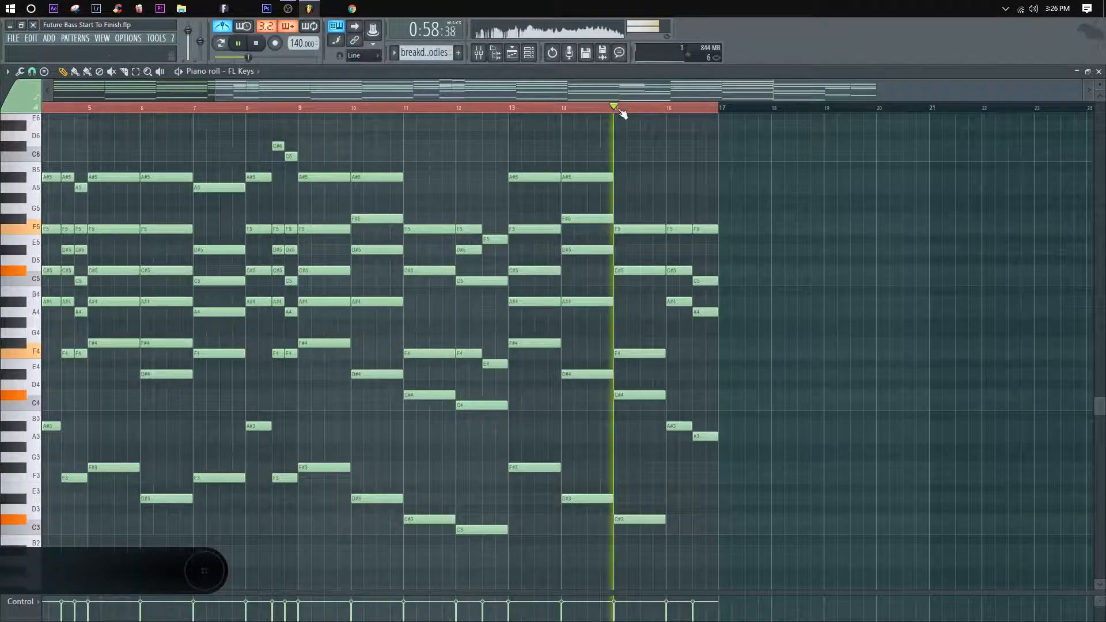
pyautogui.moveTo(680, 427); pyautogui.dragTo(681, 437)
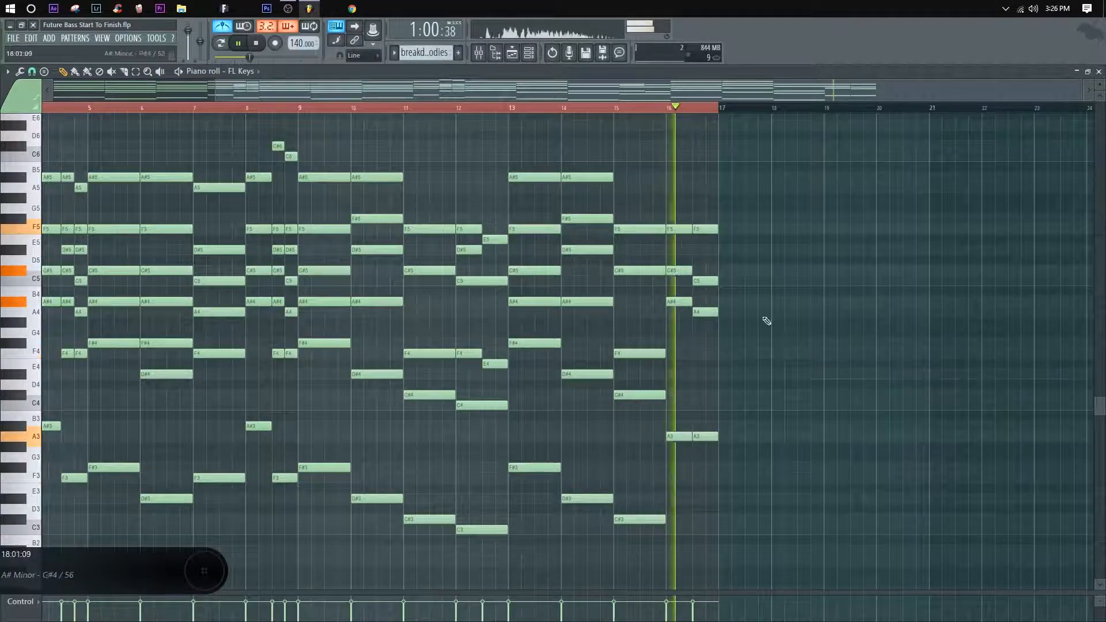
pyautogui.moveTo(680, 301); pyautogui.dragTo(681, 312)
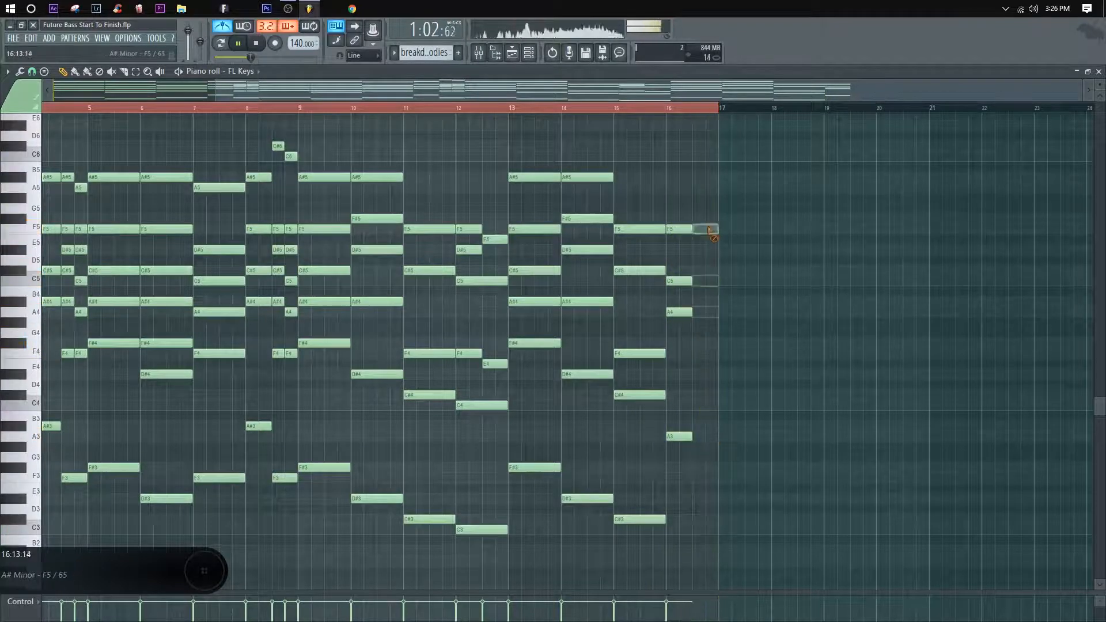
pyautogui.moveTo(720, 444); pyautogui.dragTo(718, 229)
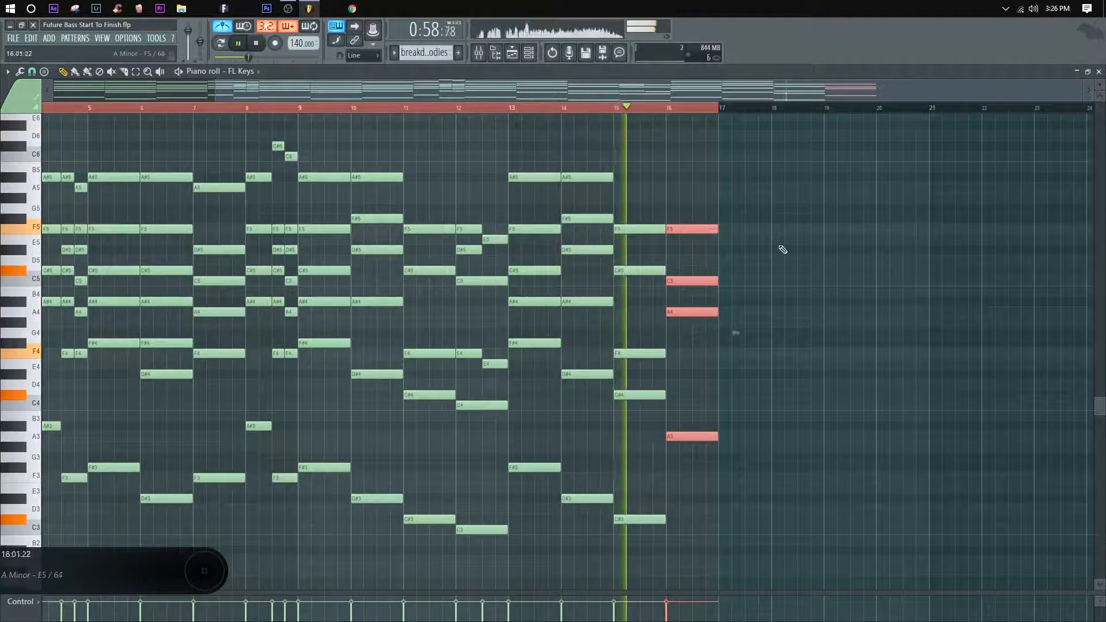
pyautogui.keyDown('ctrl'); pyautogui.click(881, 288); pyautogui.keyUp('ctrl')
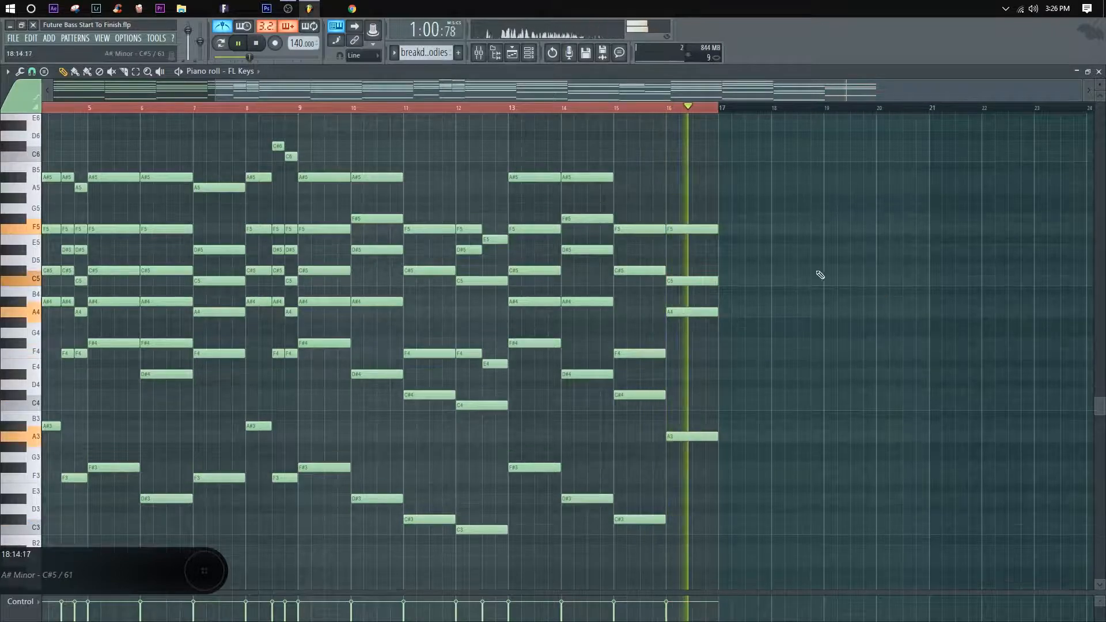
# Step: Add a full-bar A5 to the bar 16 chord, audition it, lower it to D#5, and replay from bar 15
pyautogui.press('space')
pyautogui.press('space')
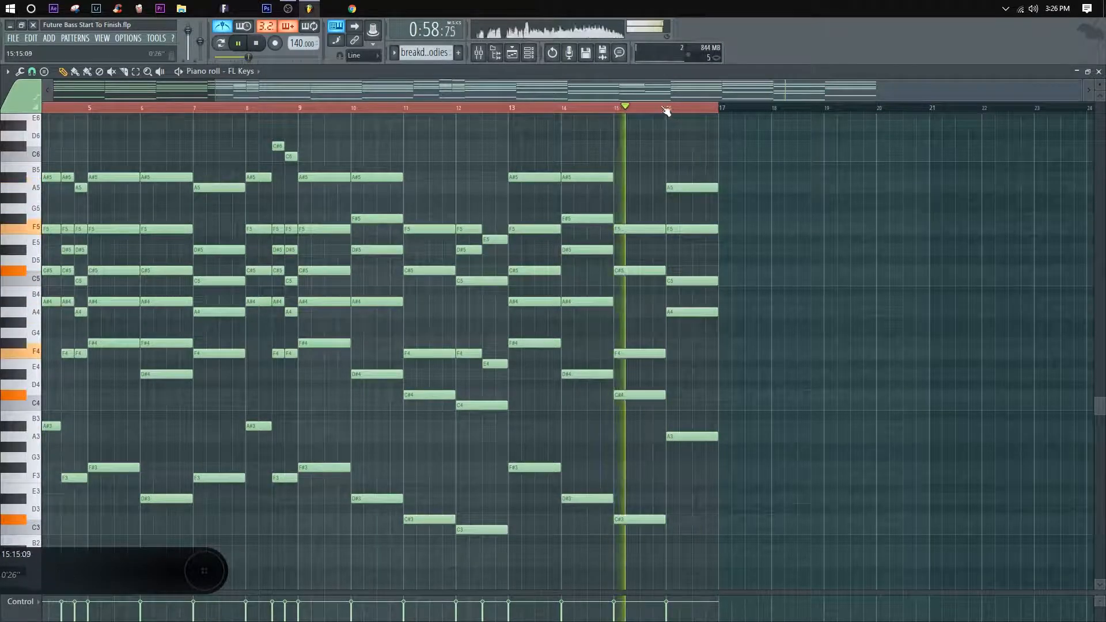
pyautogui.click(666, 109)
pyautogui.press('space')
pyautogui.press('space')
pyautogui.press('space')
pyautogui.press('space')
pyautogui.moveTo(697, 182); pyautogui.dragTo(699, 249)
pyautogui.click(615, 109)
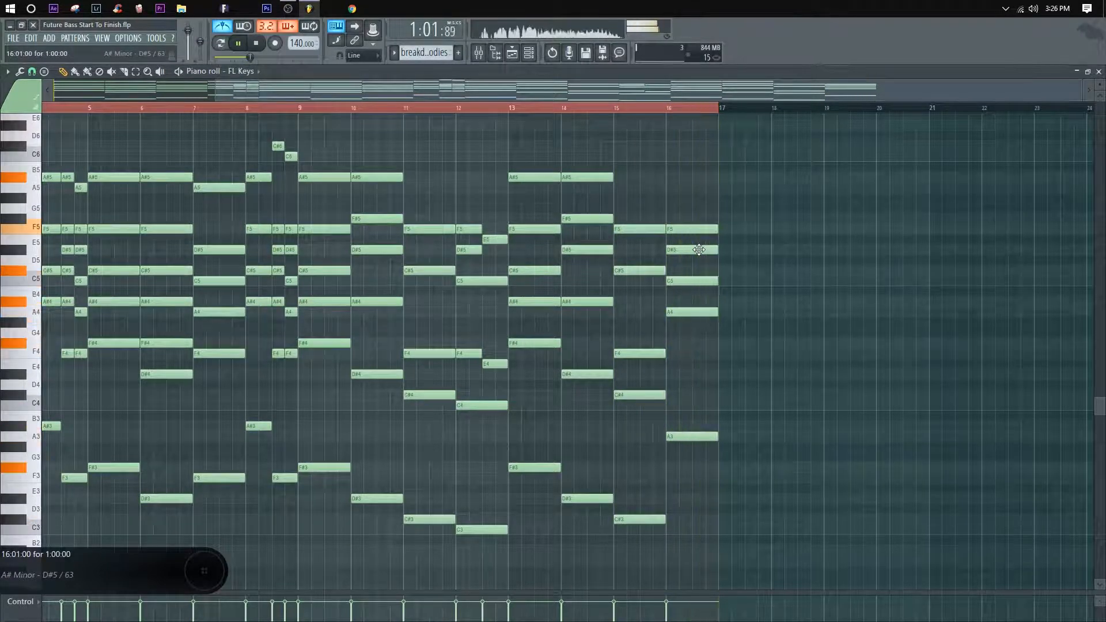
# Step: Close the piano roll, stop playback, and place the playlist playhead at the 1st part marker
pyautogui.click(1099, 72)
pyautogui.rightClick(817, 222)
pyautogui.press('space')
pyautogui.scroll(-3, 446, 116)
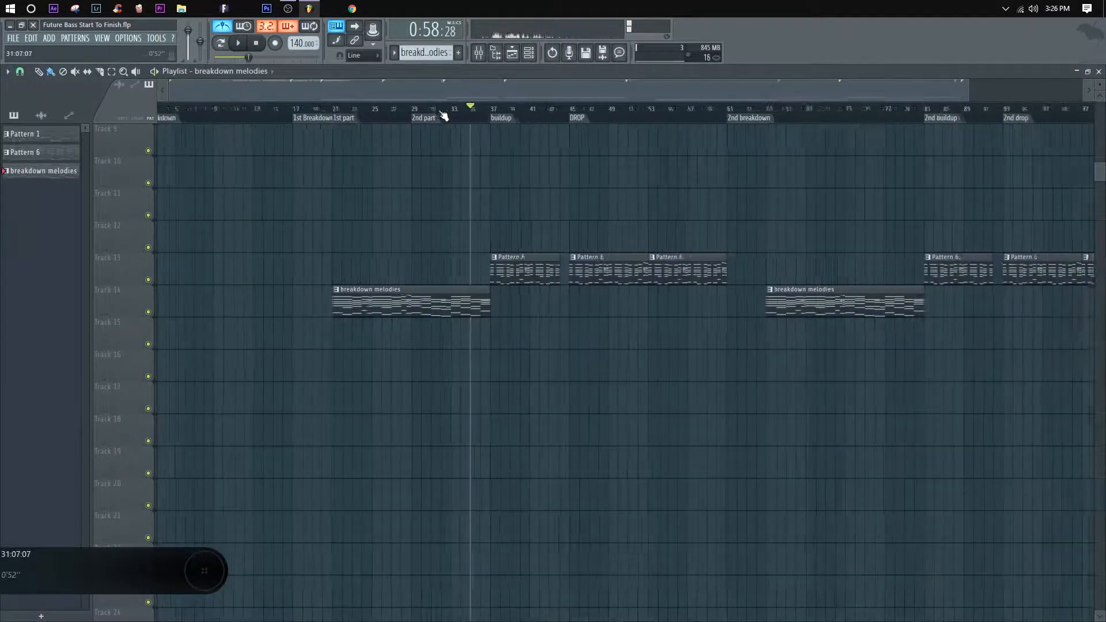
pyautogui.click(348, 118)
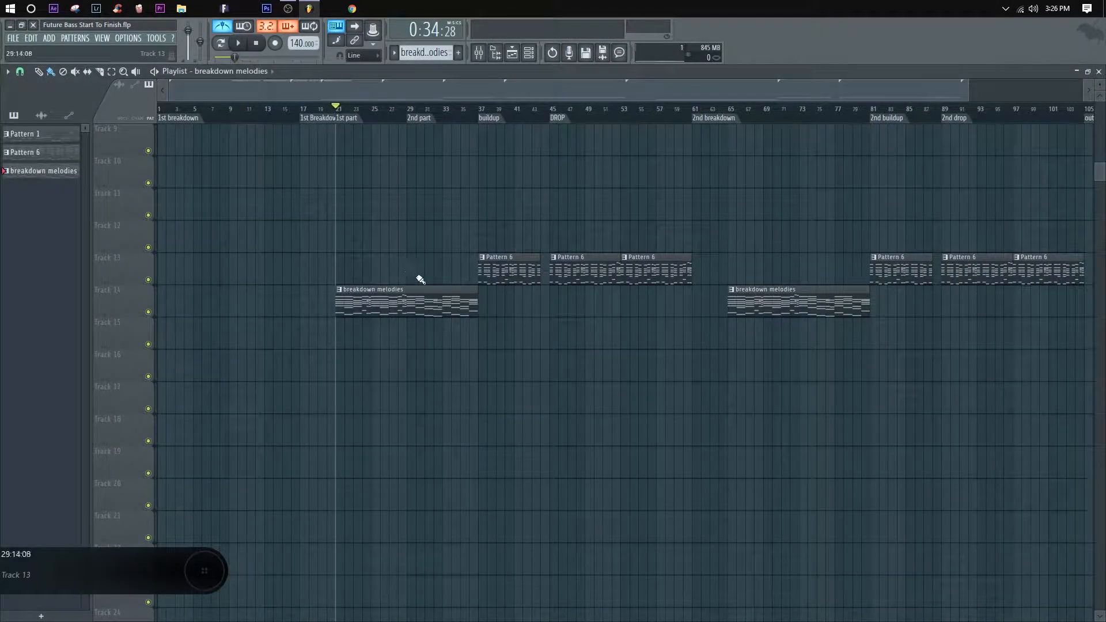
pyautogui.doubleClick(427, 300)
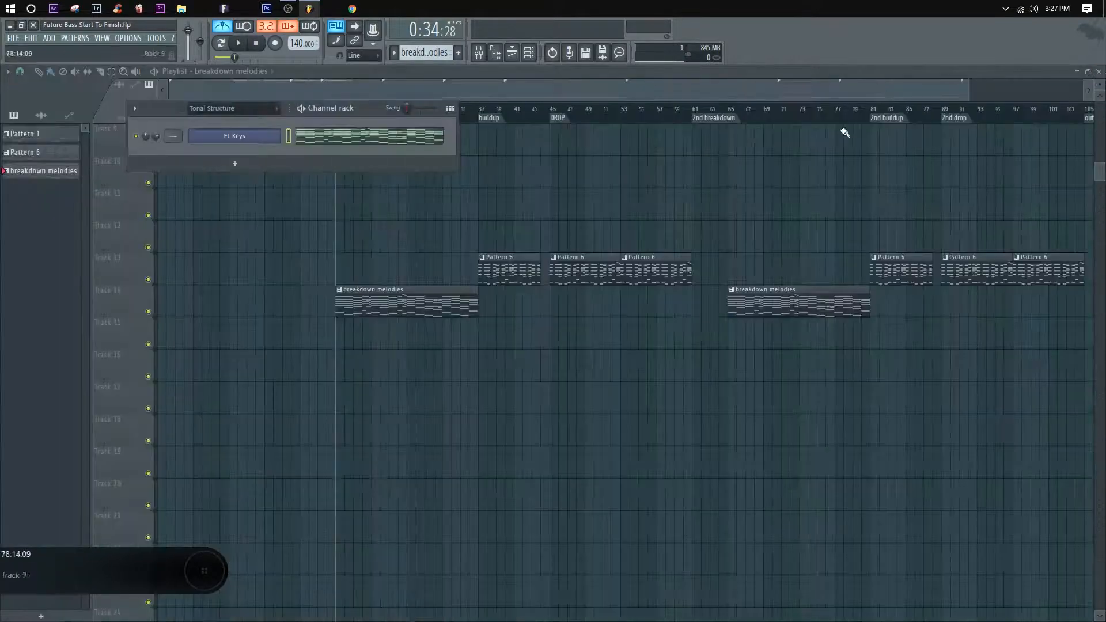
pyautogui.rightClick(602, 358)
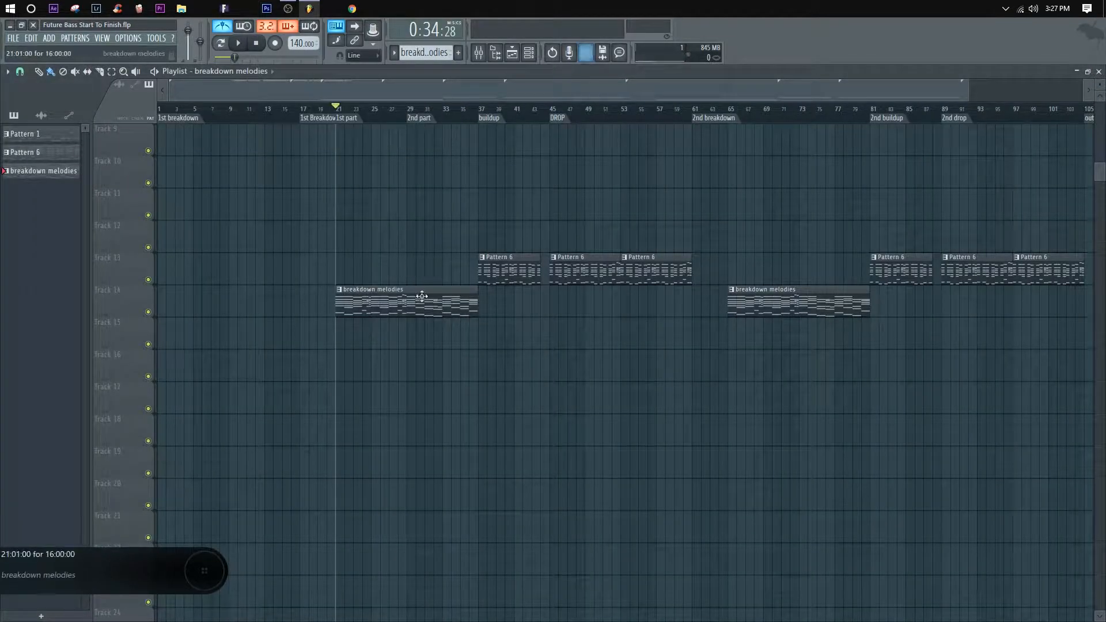
# Step: Highlight the breakdown melodies clip at bar 21 and place the playhead at the 2nd part marker
pyautogui.scroll(3, 345, 115)
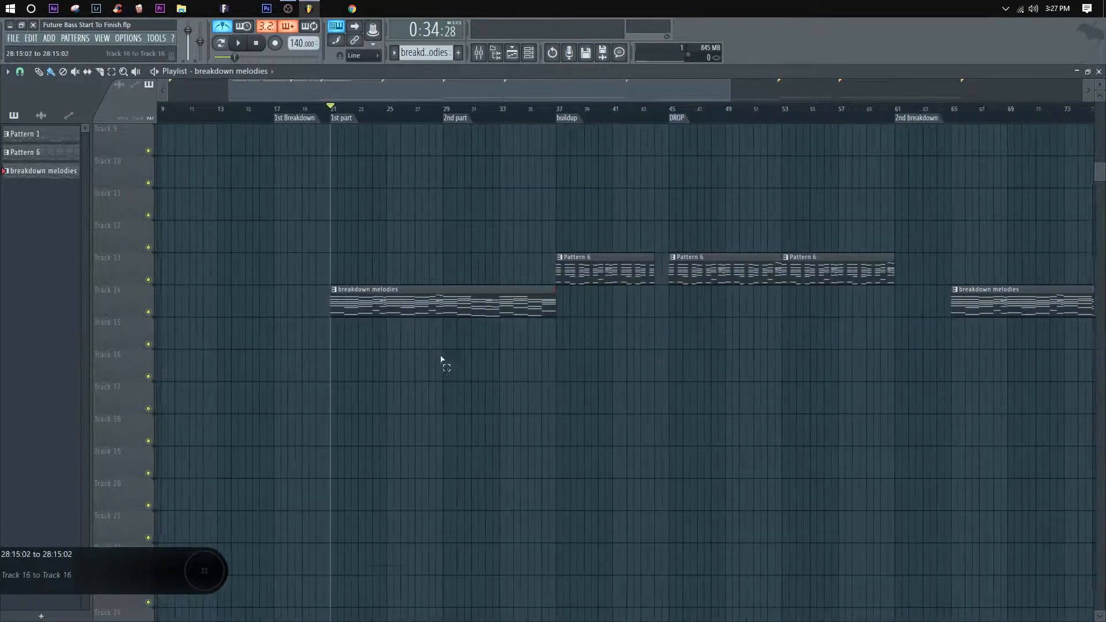
pyautogui.moveTo(442, 380); pyautogui.dragTo(364, 311)
pyautogui.moveTo(342, 264); pyautogui.dragTo(340, 264)
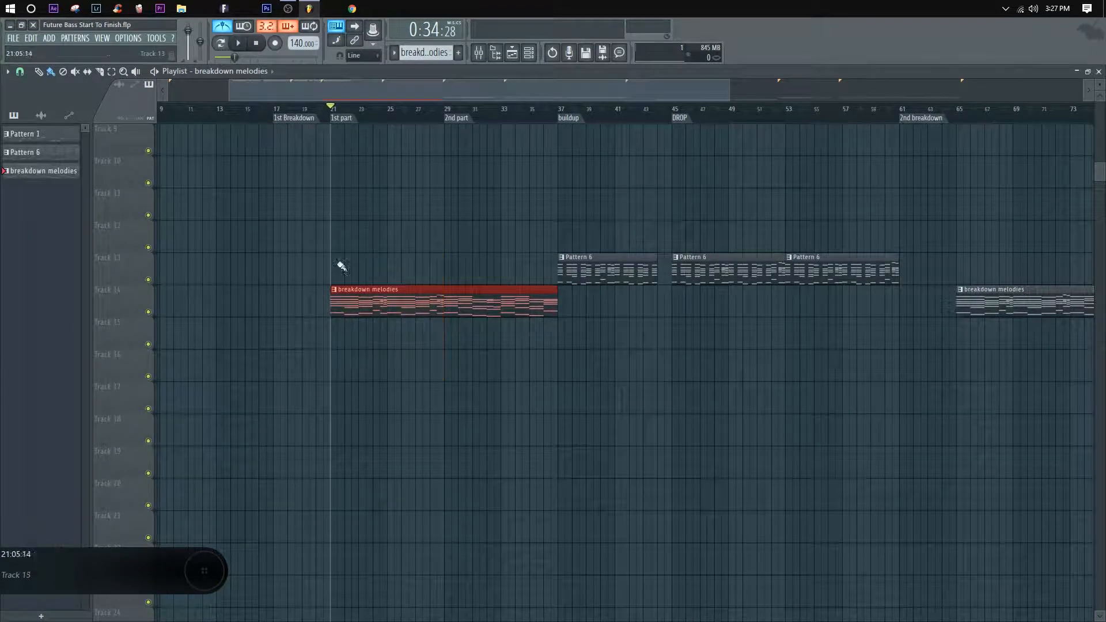
pyautogui.moveTo(516, 353); pyautogui.dragTo(468, 275)
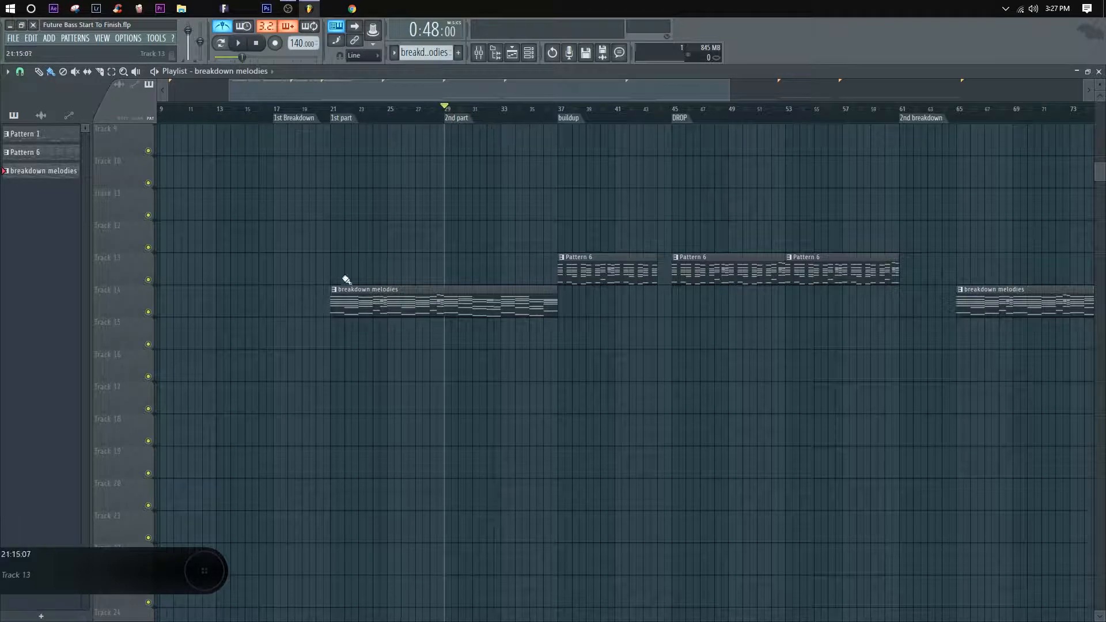
pyautogui.scroll(-4, 511, 112)
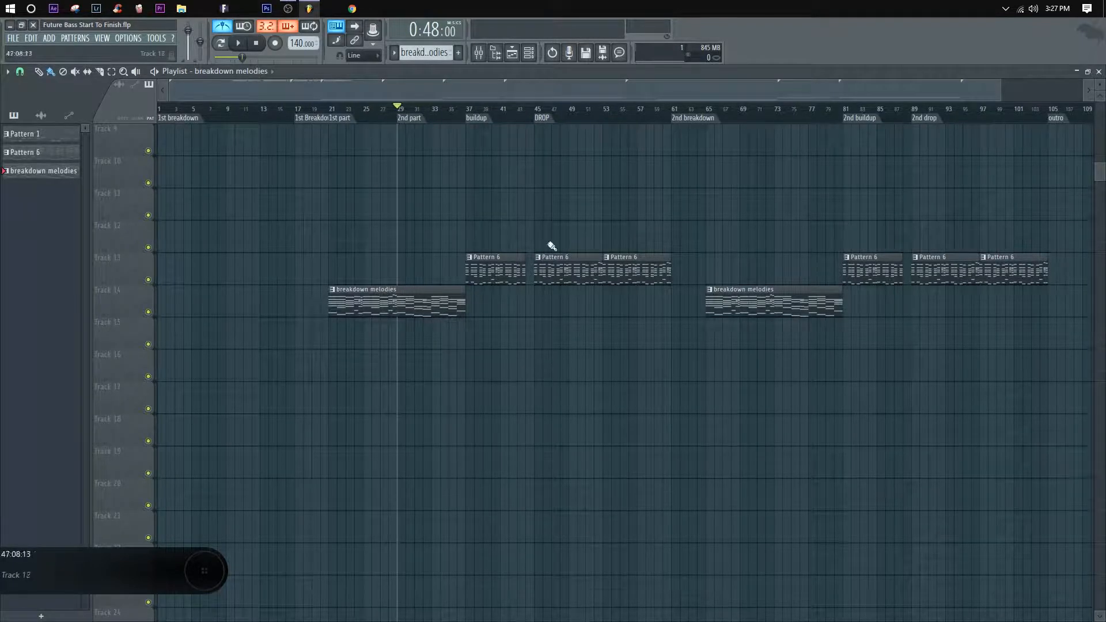
# Step: Examine the breakdown melodies chords in bars 9 through 16 and the playlist arrangement up to the outro marker
pyautogui.doubleClick(455, 316)
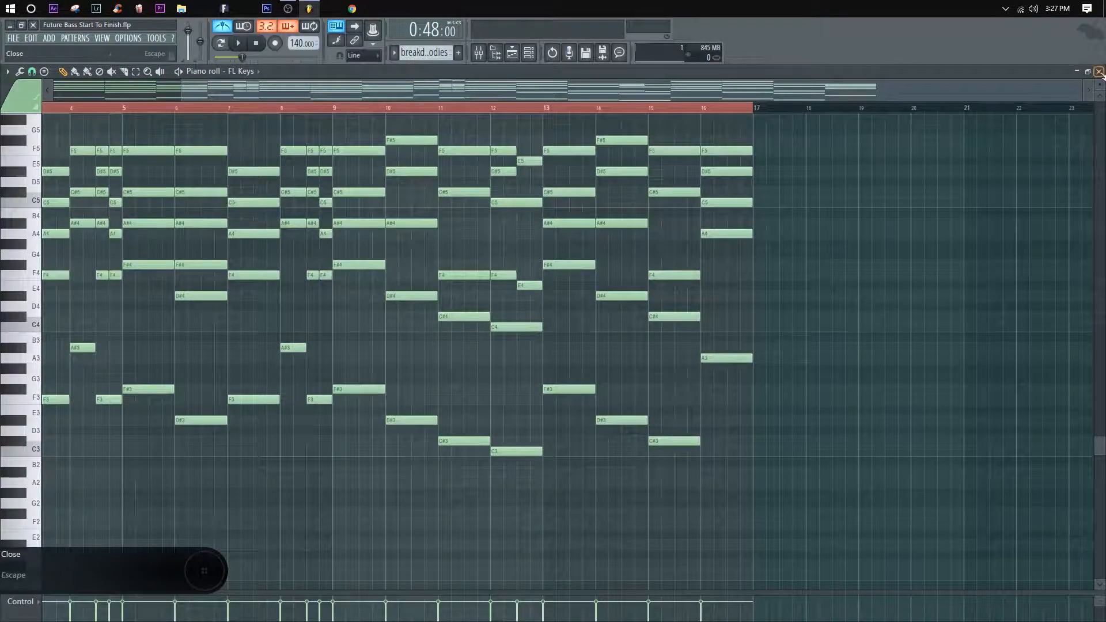
pyautogui.click(1099, 72)
pyautogui.scroll(3, 435, 117)
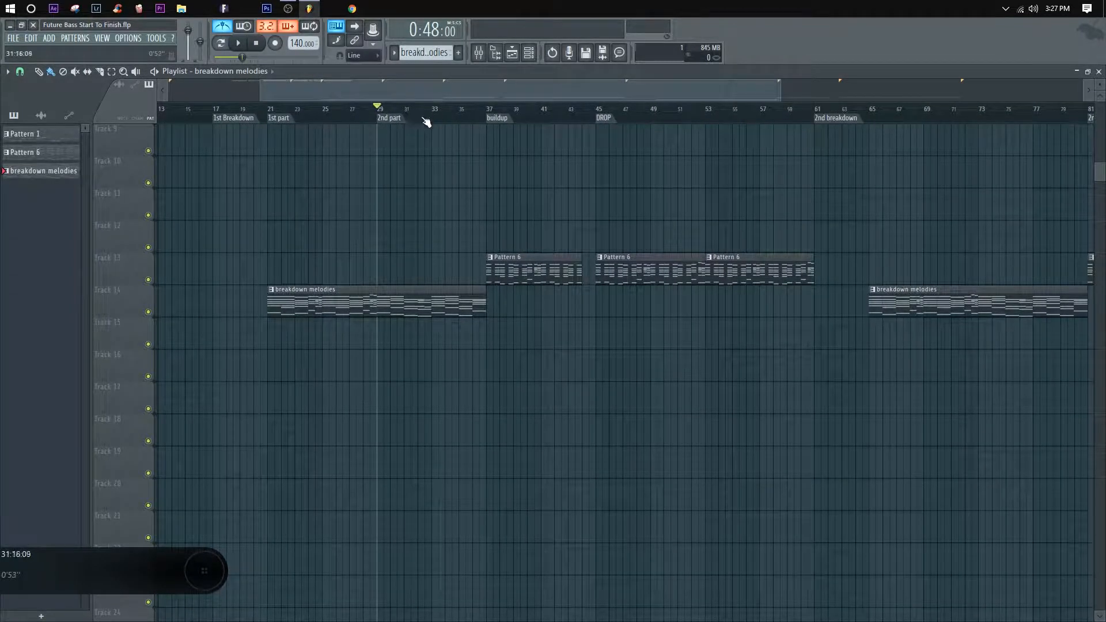
pyautogui.scroll(-4, 637, 112)
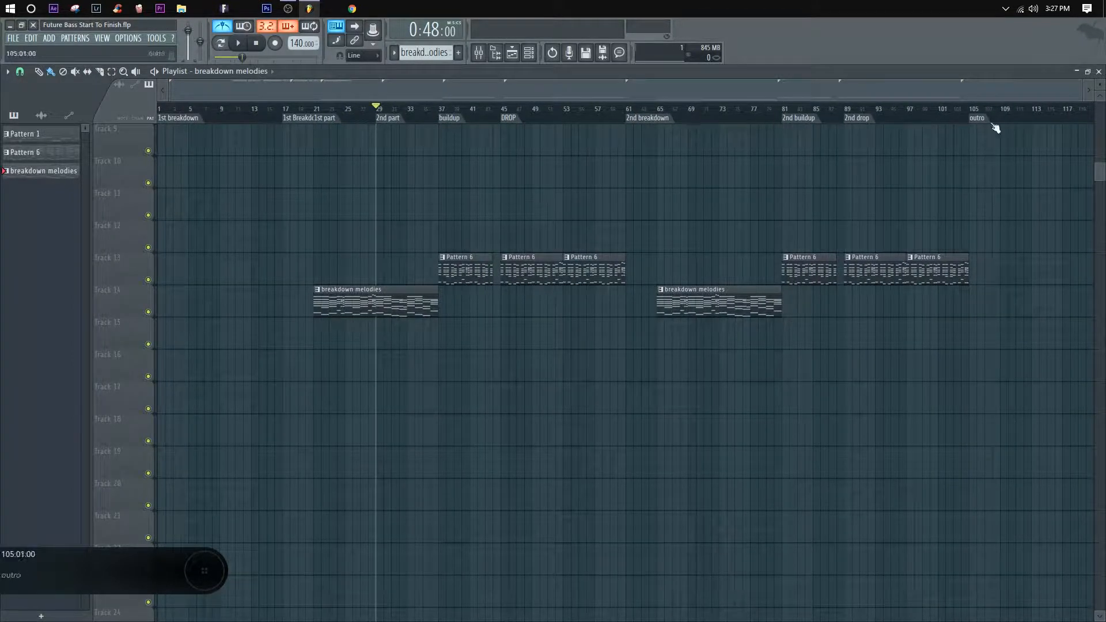
pyautogui.moveTo(948, 167); pyautogui.dragTo(962, 196)
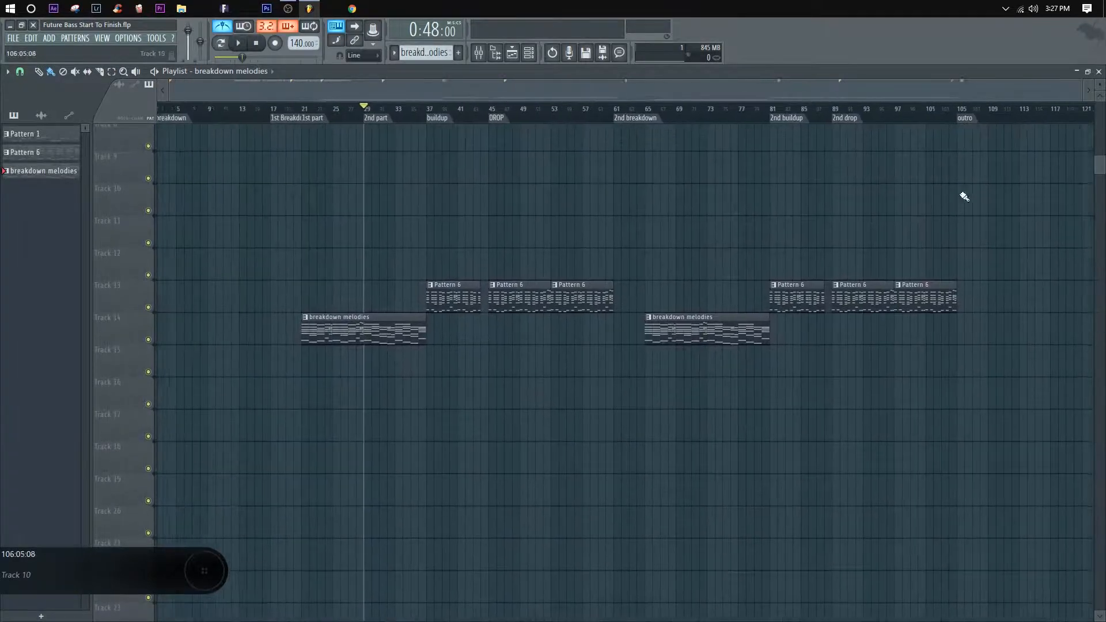
pyautogui.doubleClick(398, 341)
pyautogui.scroll(-2, 432, 210)
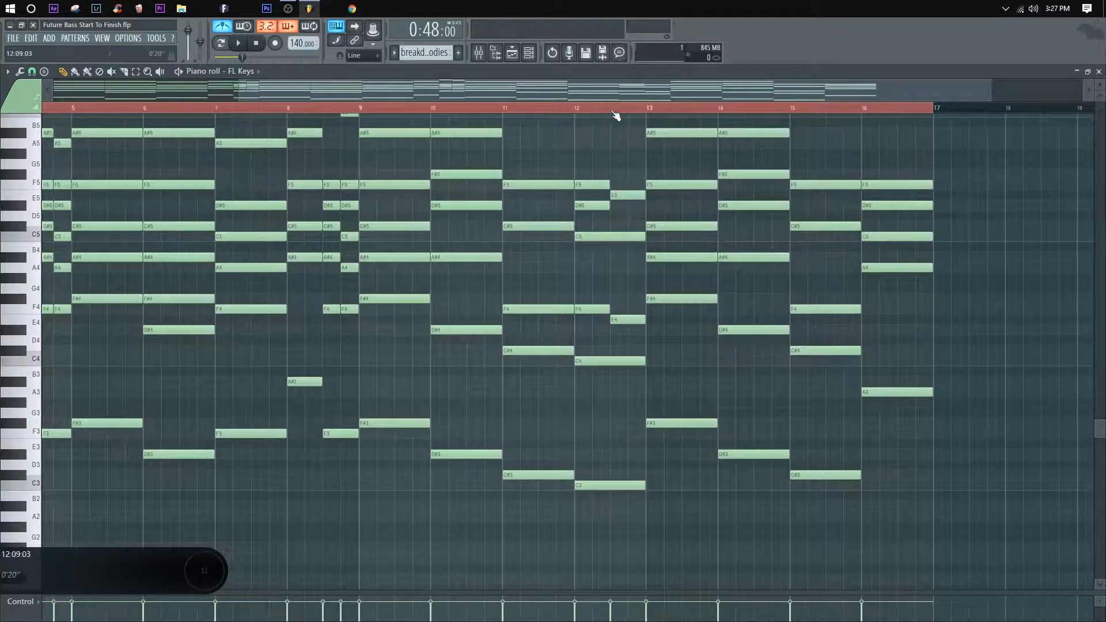
pyautogui.scroll(2, 617, 113)
pyautogui.moveTo(632, 178); pyautogui.dragTo(607, 250)
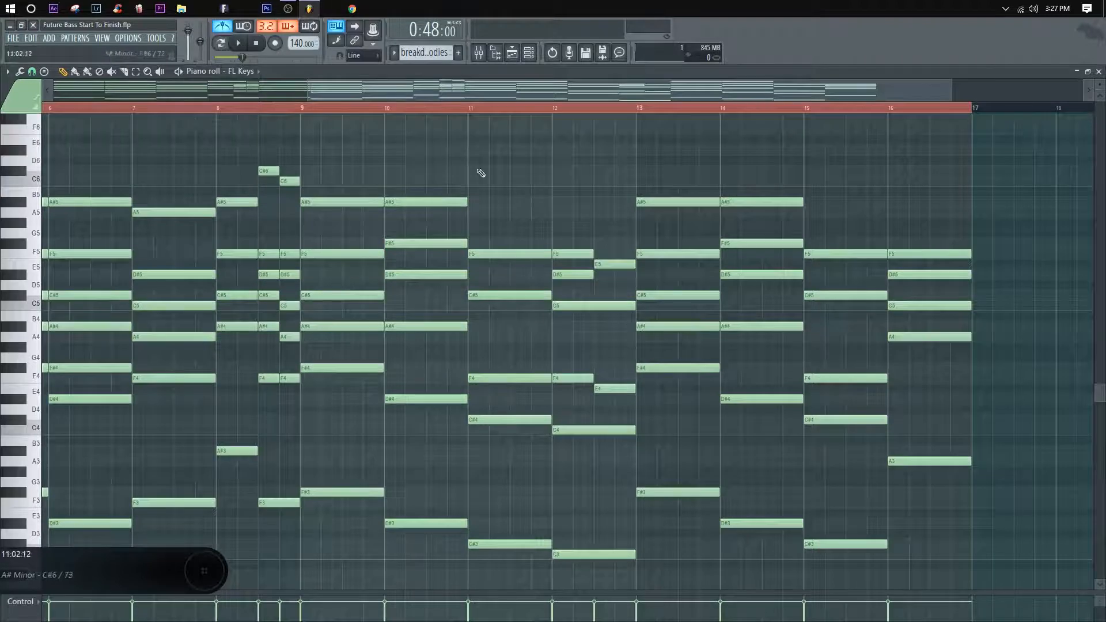
# Step: Return to the playlist and play the arrangement from the 1st part marker
pyautogui.click(1099, 71)
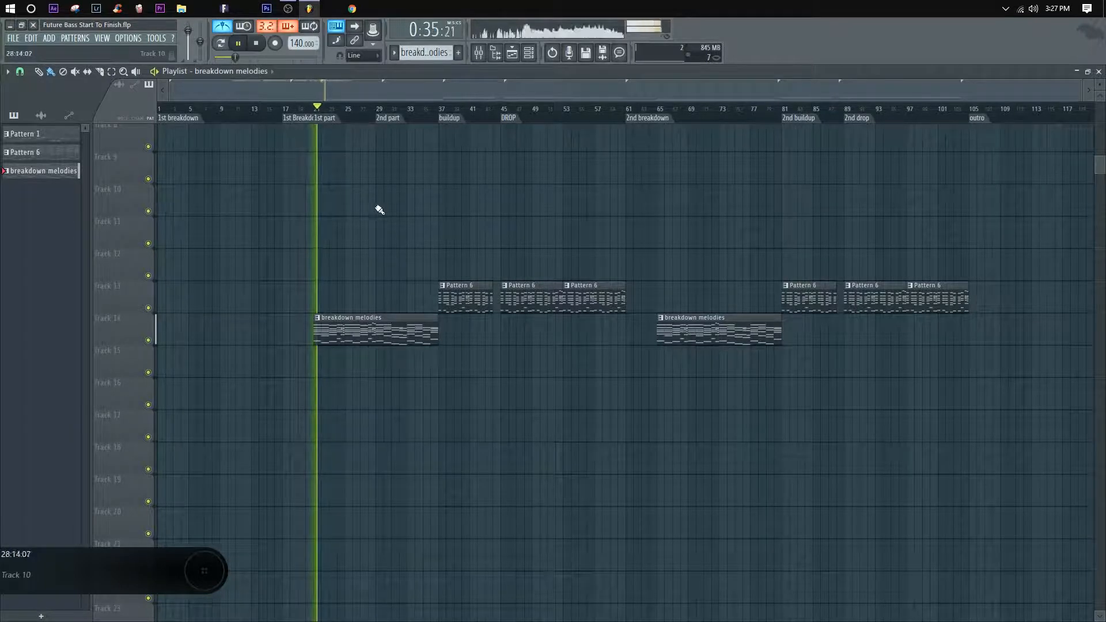
pyautogui.scroll(4, 348, 120)
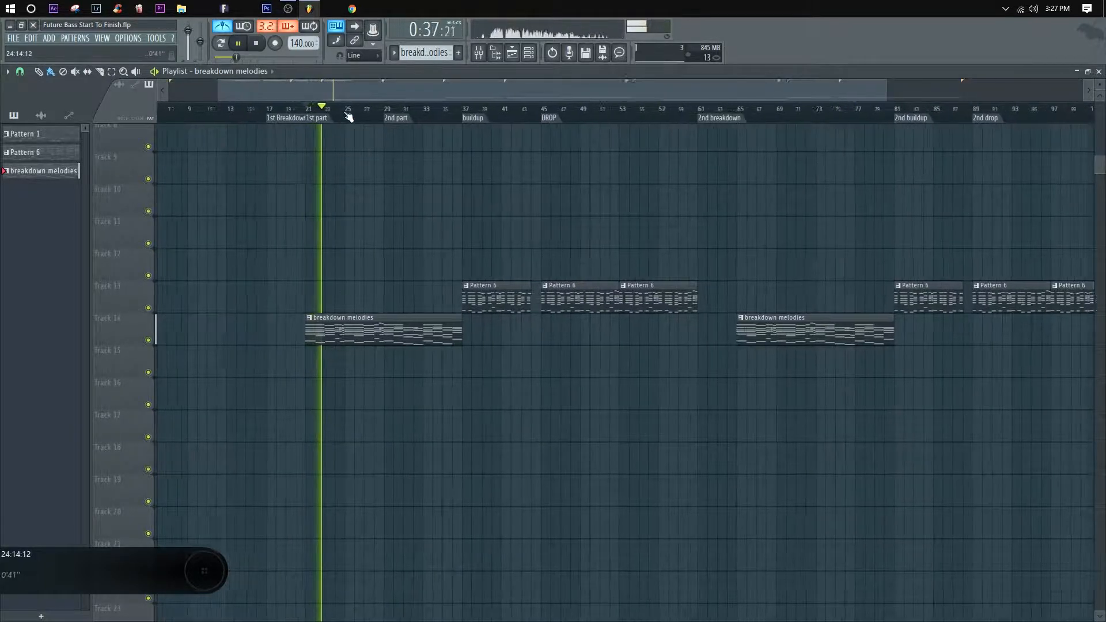
pyautogui.scroll(2, 348, 117)
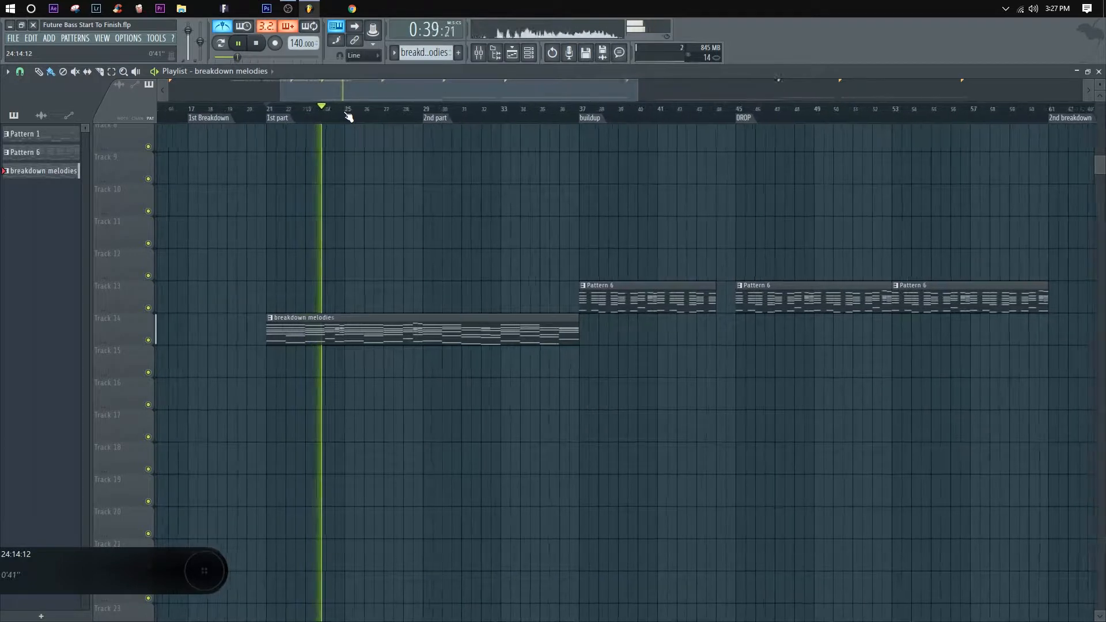
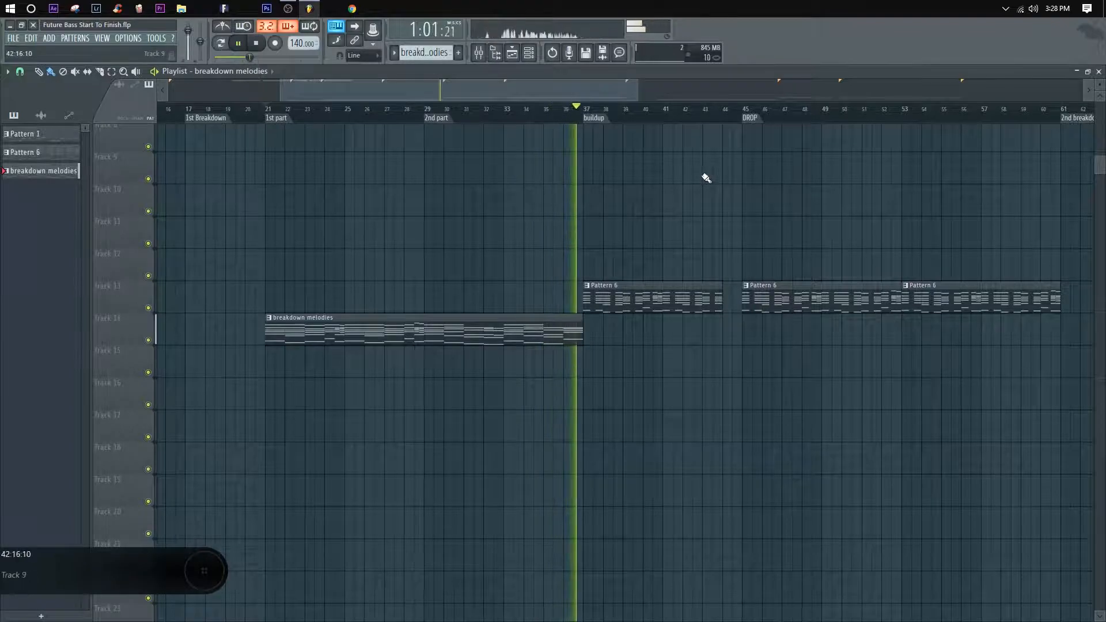
# Step: Play the arrangement from the buildup marker through its Pattern 6 clip and stop playback
pyautogui.scroll(-4, 619, 116)
pyautogui.press('space')
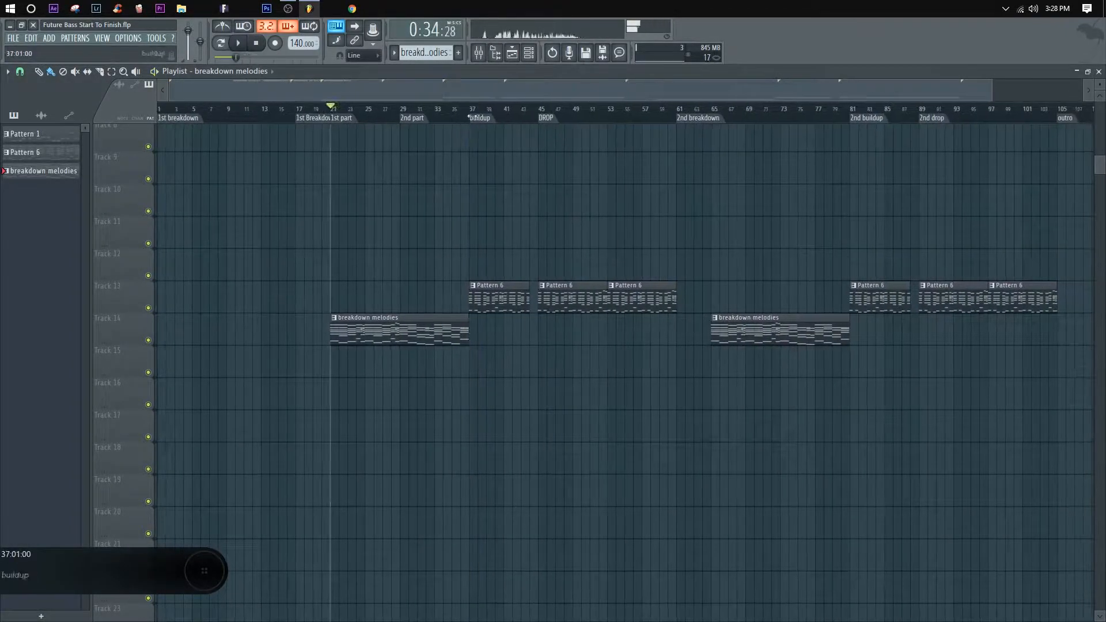
pyautogui.scroll(4, 505, 117)
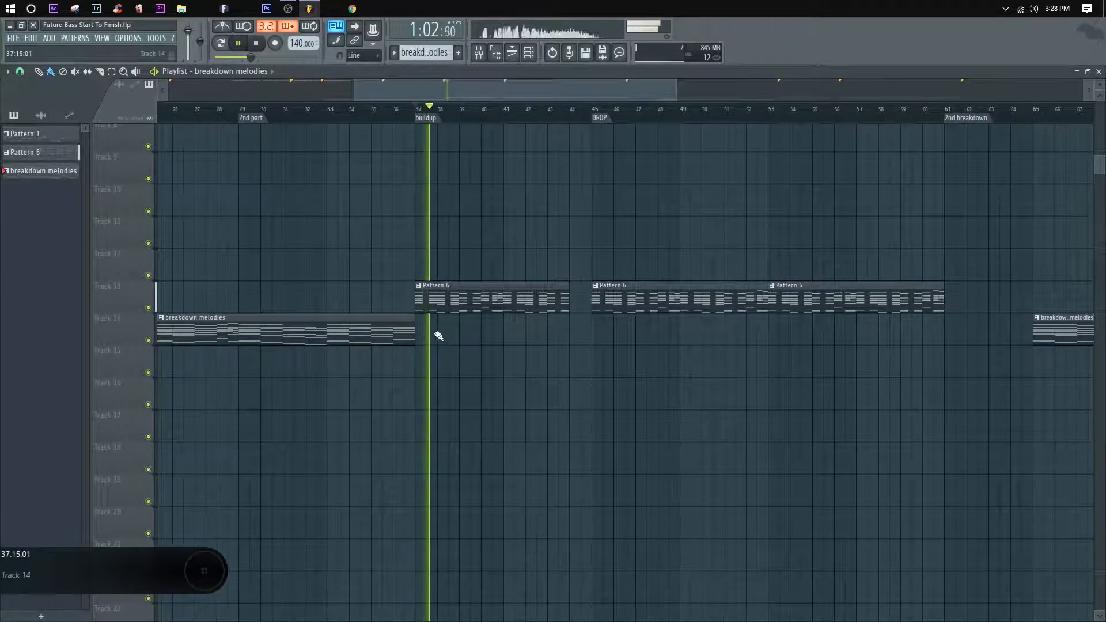
pyautogui.scroll(3, 509, 115)
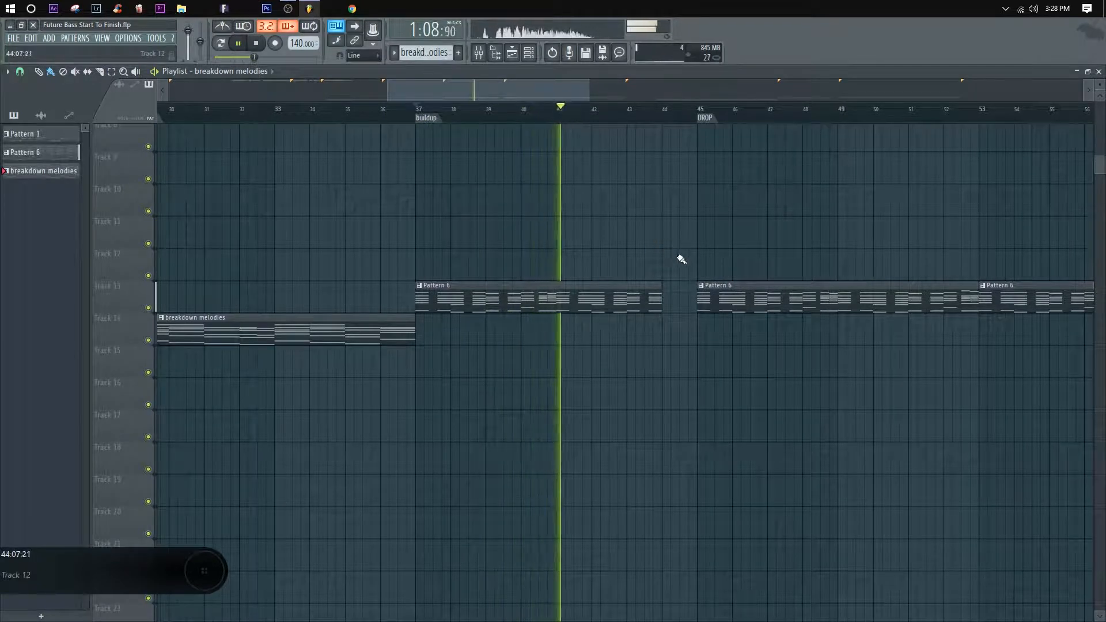
pyautogui.moveTo(676, 257); pyautogui.dragTo(575, 271)
pyautogui.press('space')
# Step: Examine the playlist arrangement from the 1st breakdown through the buildups and drops to the outro marker
pyautogui.scroll(-5, 548, 113)
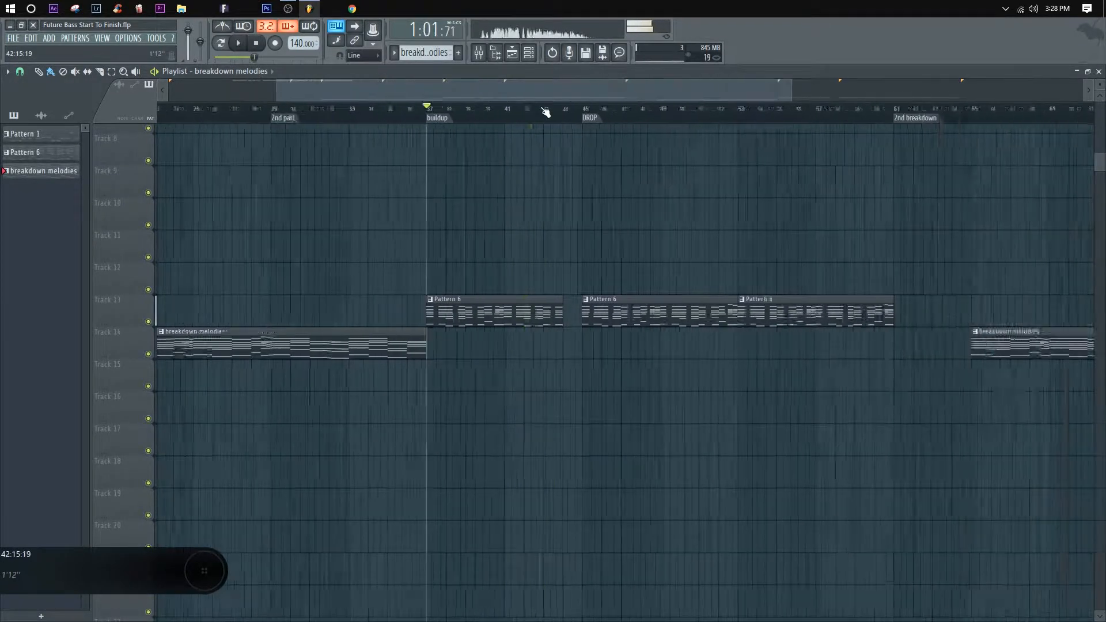
pyautogui.moveTo(623, 196); pyautogui.dragTo(584, 214)
pyautogui.scroll(-3, 507, 116)
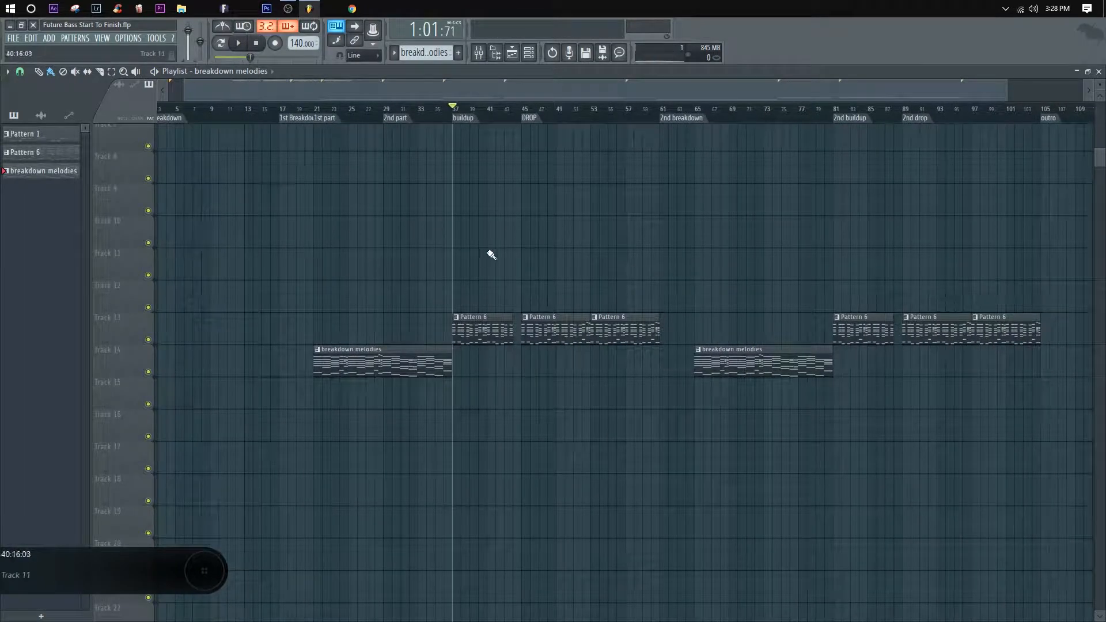
pyautogui.scroll(4, 469, 118)
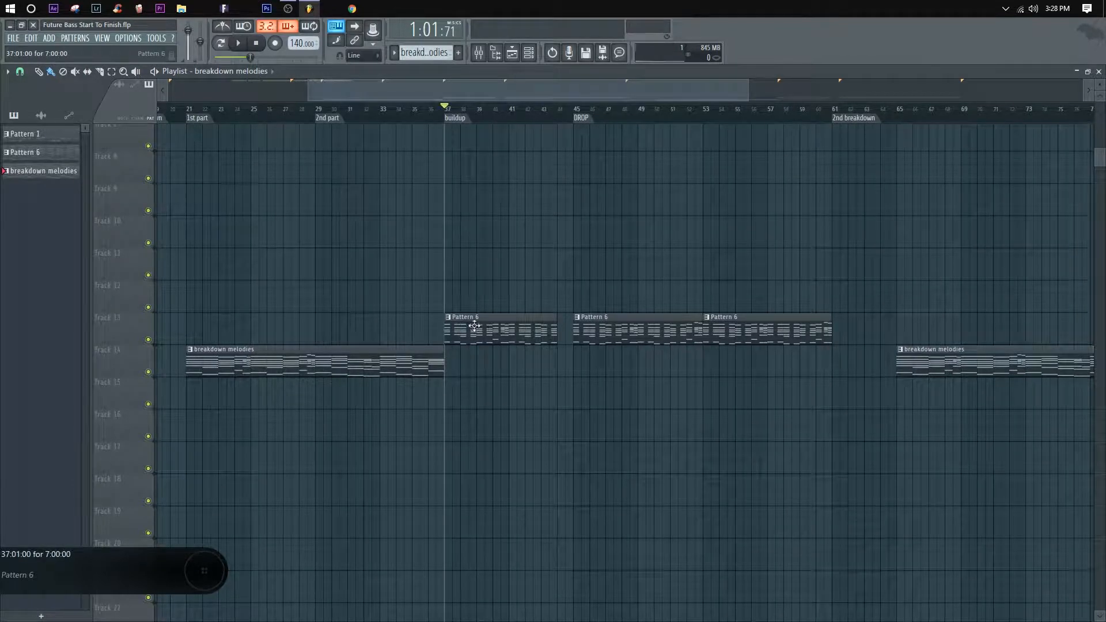
pyautogui.scroll(-4, 526, 123)
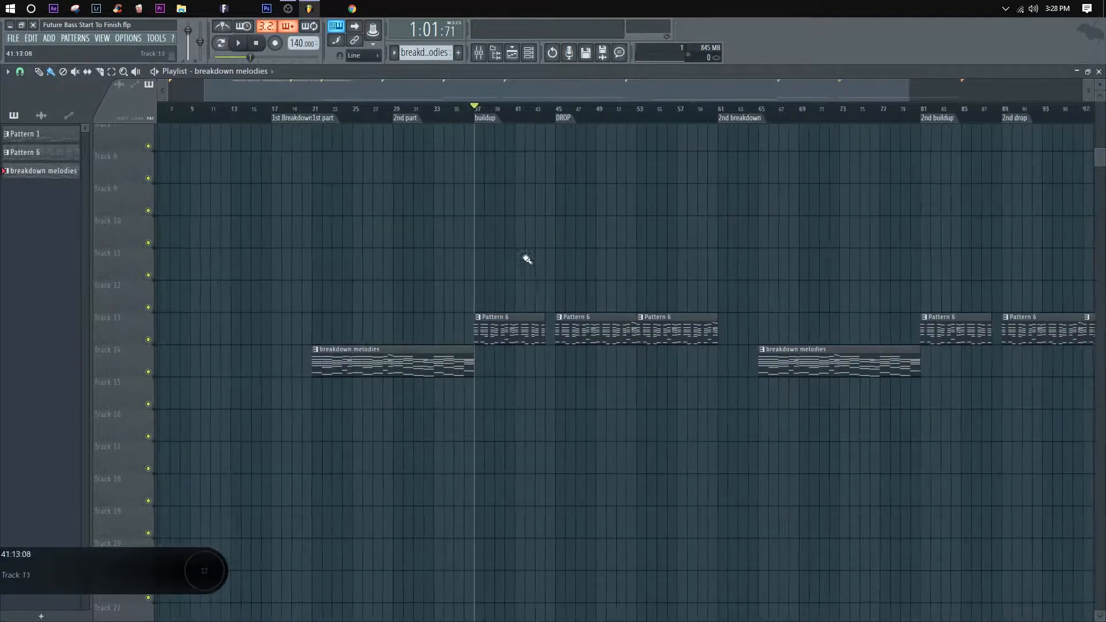
pyautogui.scroll(-2, 874, 115)
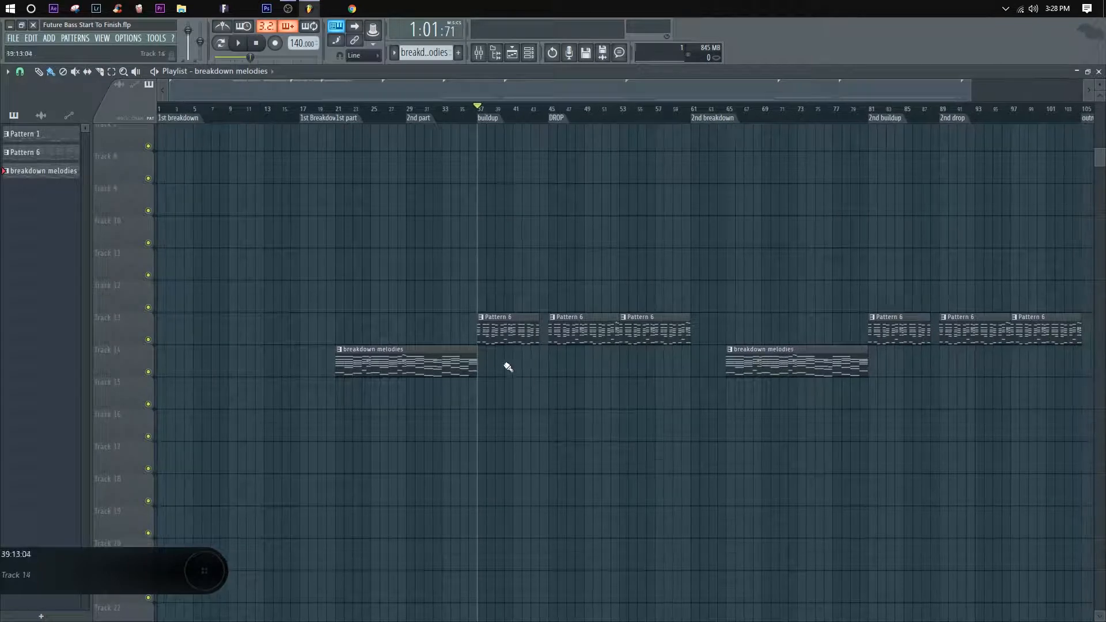
pyautogui.moveTo(724, 263); pyautogui.dragTo(637, 247)
pyautogui.rightClick(702, 243)
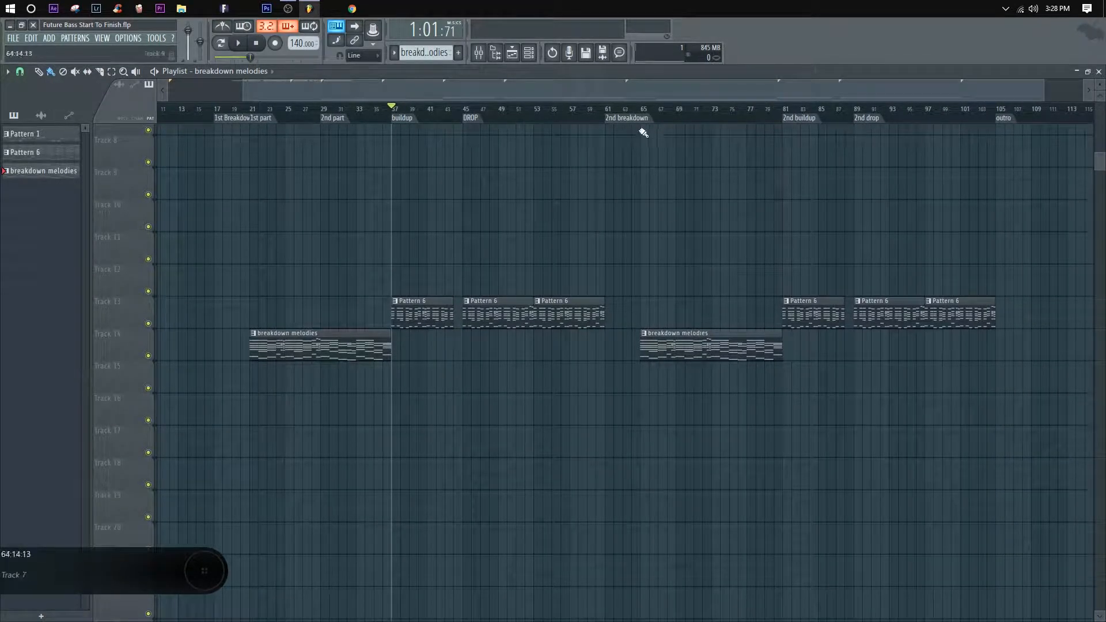
# Step: Copy the breakdown melodies clip at bar 65 onto the track directly below and make the copy a unique pattern
pyautogui.scroll(-3, 647, 118)
pyautogui.moveTo(696, 346); pyautogui.dragTo(696, 394)
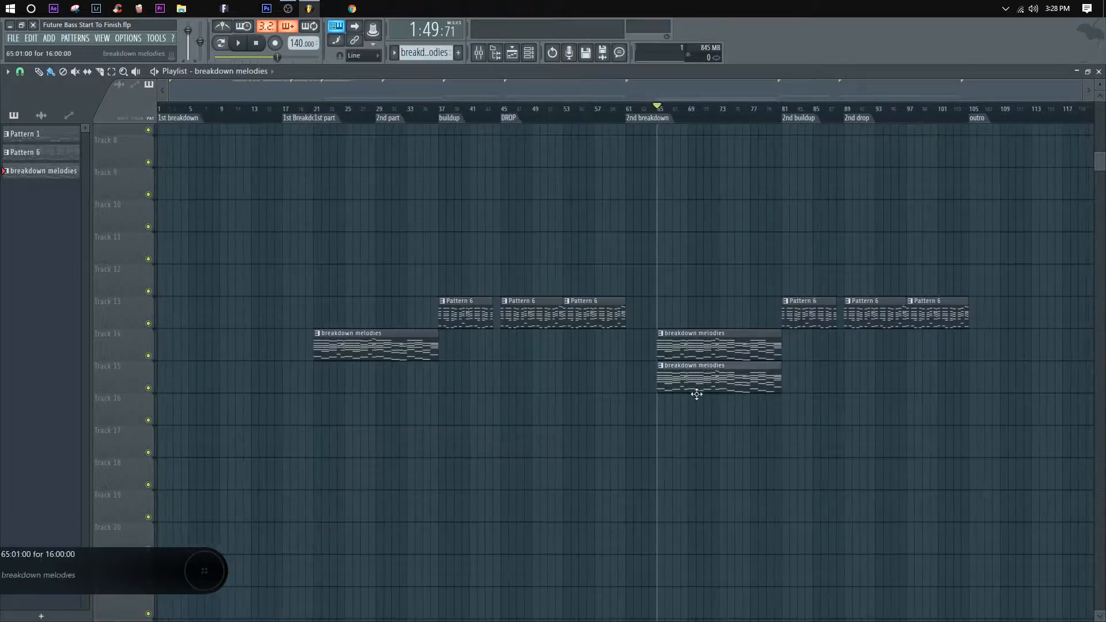
pyautogui.rightClick(660, 369)
pyautogui.click(686, 441)
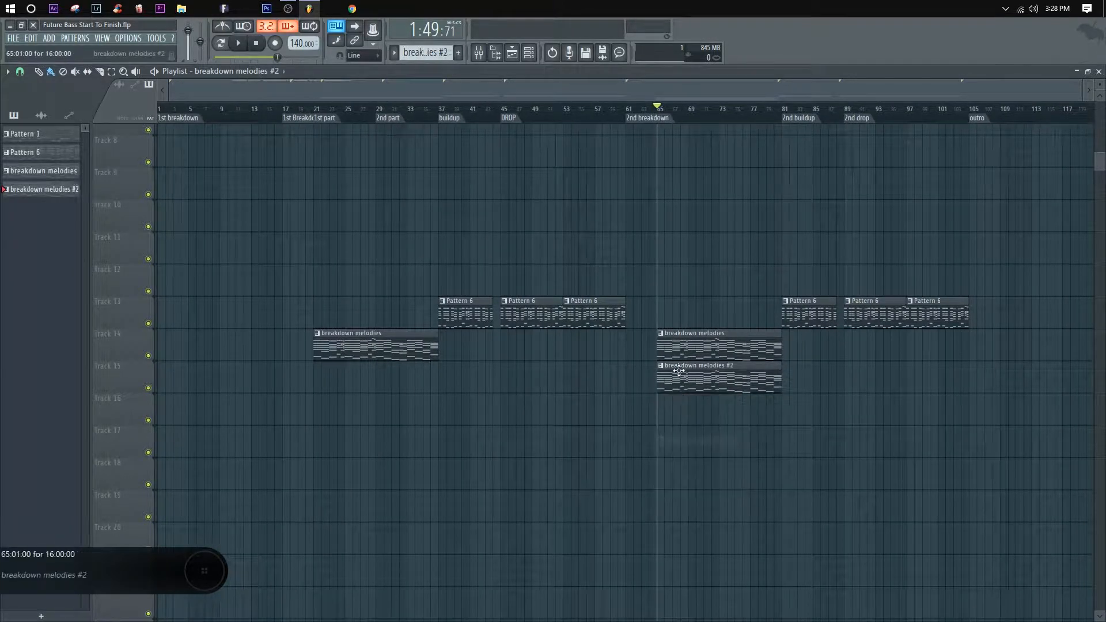
pyautogui.click(511, 52)
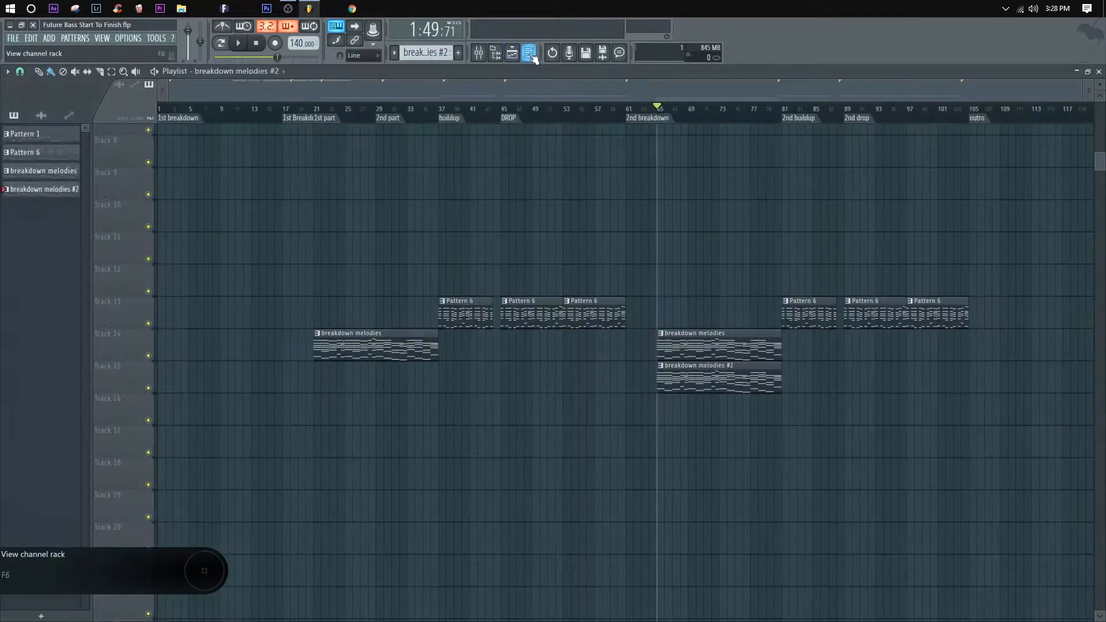
pyautogui.click(529, 53)
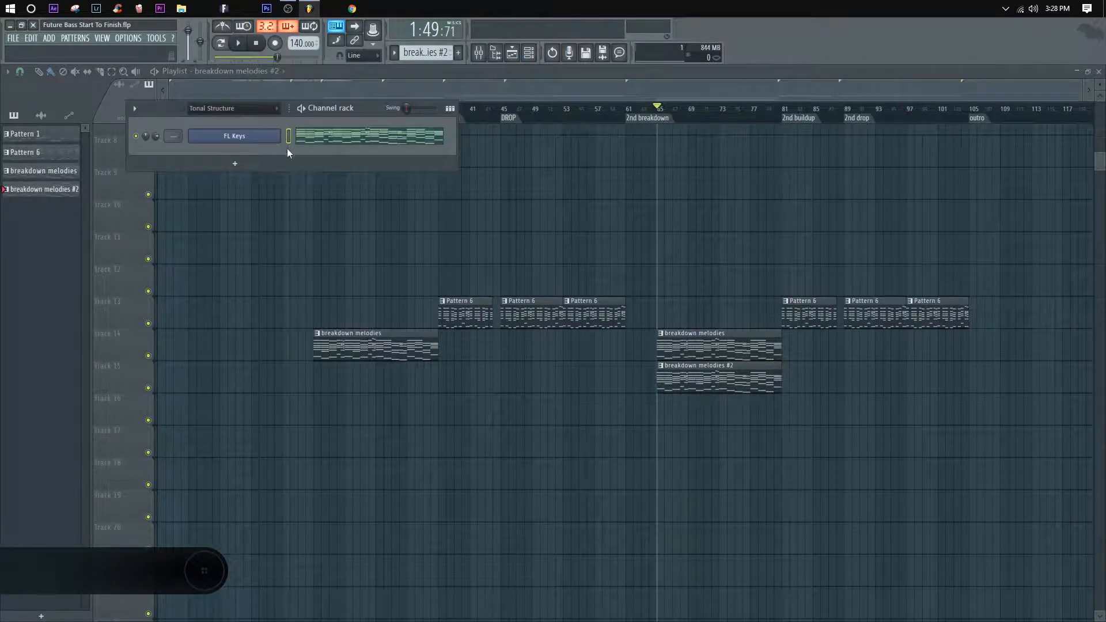
pyautogui.click(346, 139)
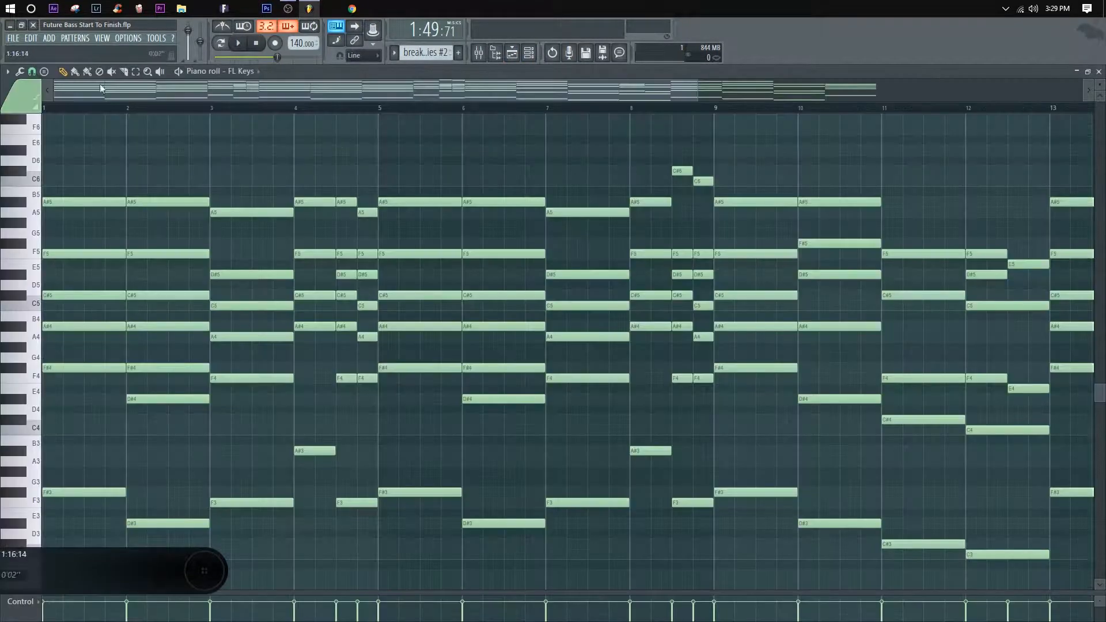
pyautogui.click(7, 72)
pyautogui.click(7, 74)
pyautogui.click(1099, 72)
pyautogui.click(711, 363)
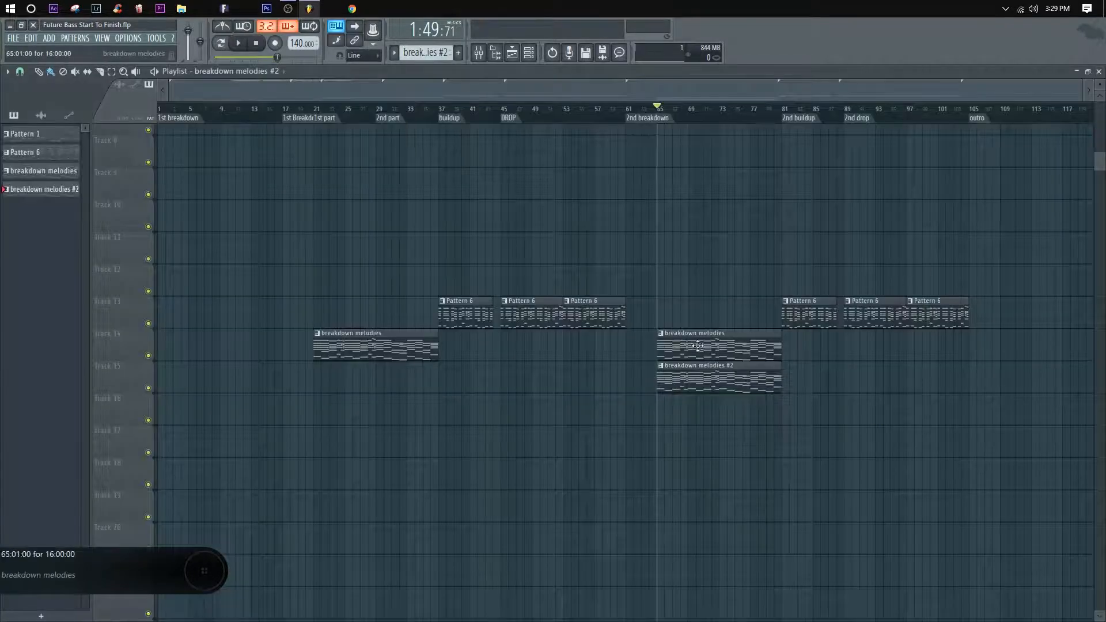
# Step: Open the FL Keys notes of breakdown melodies #2 in the piano roll and start the Arpeggiate tool on them
pyautogui.doubleClick(680, 371)
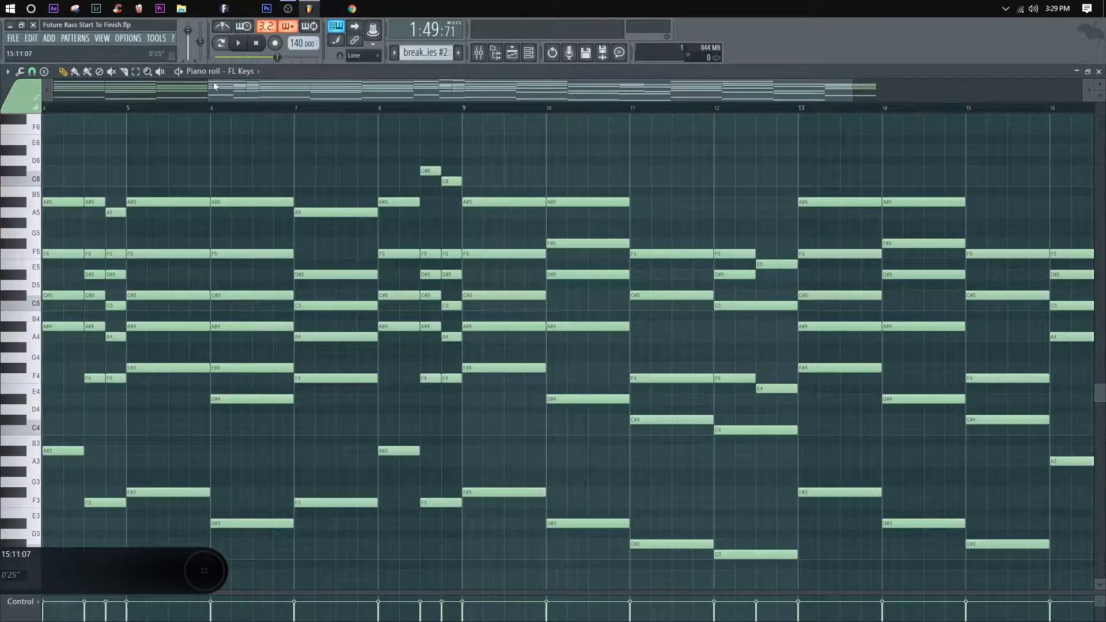
pyautogui.click(7, 73)
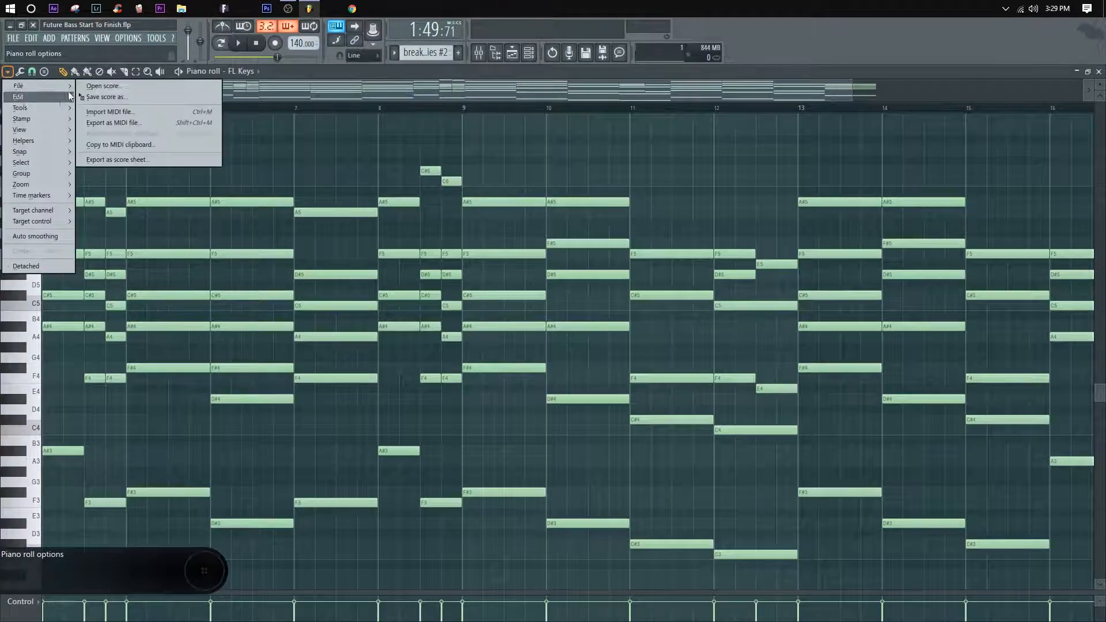
pyautogui.moveTo(44, 109)
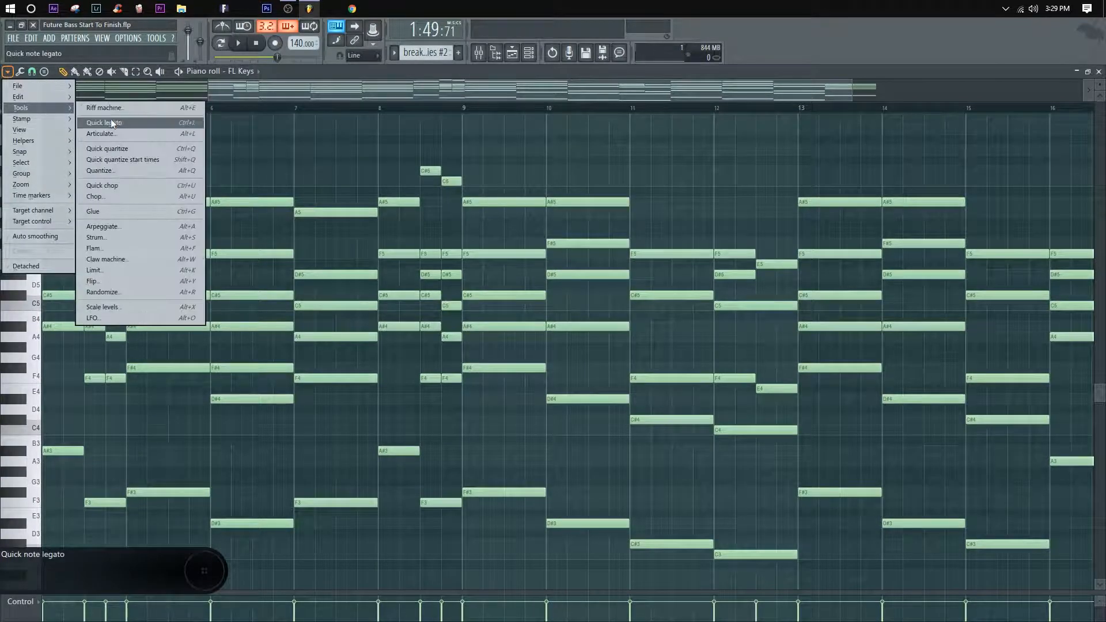
pyautogui.click(119, 149)
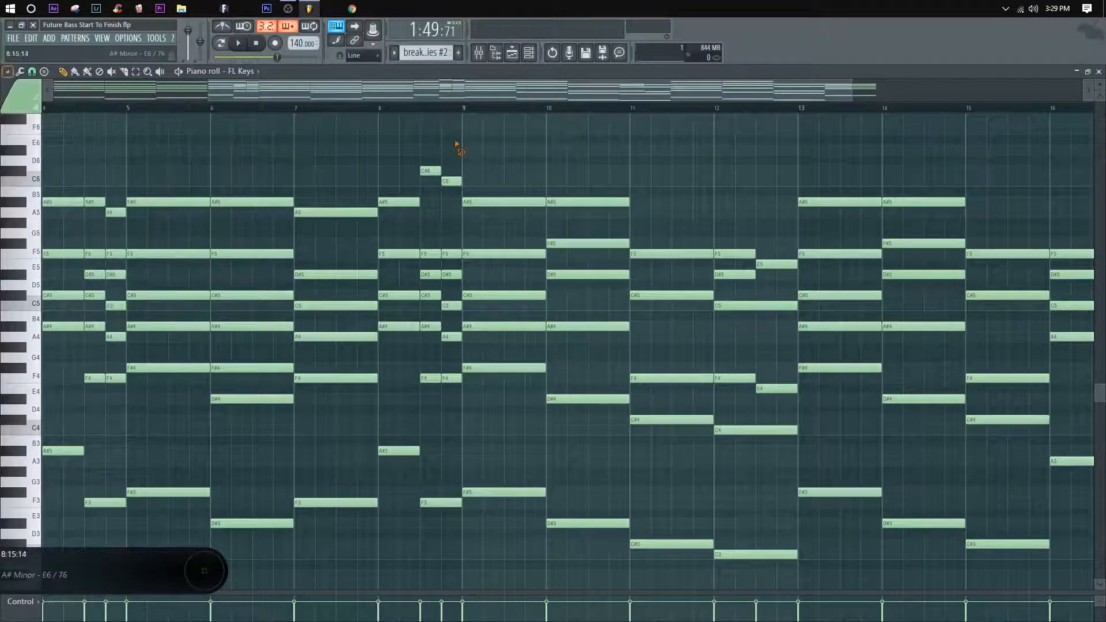
pyautogui.click(7, 72)
pyautogui.click(9, 73)
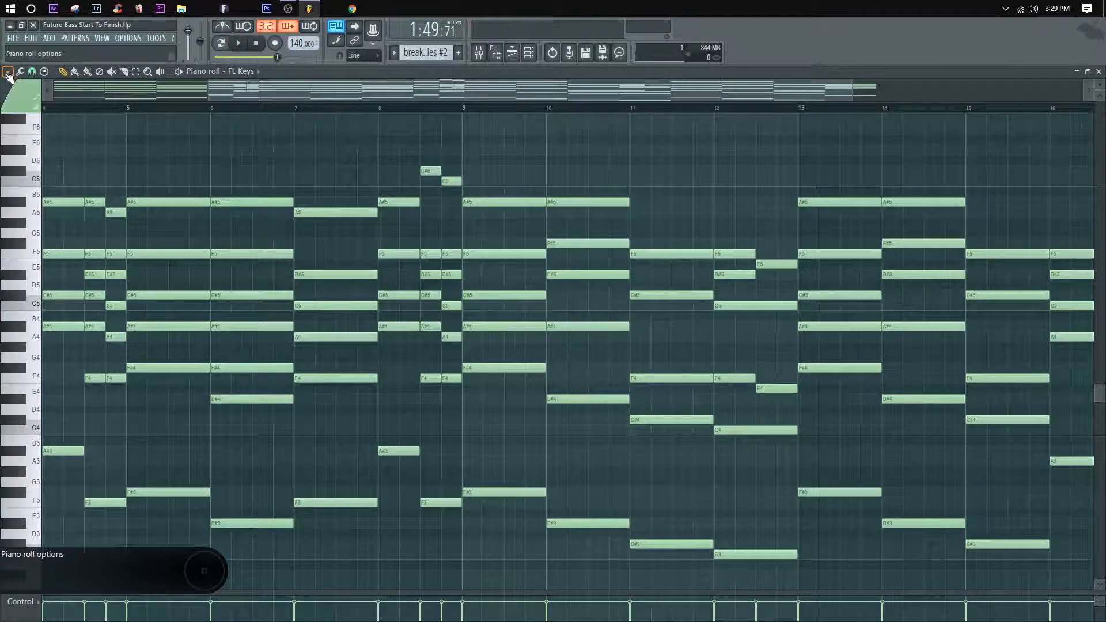
pyautogui.click(7, 73)
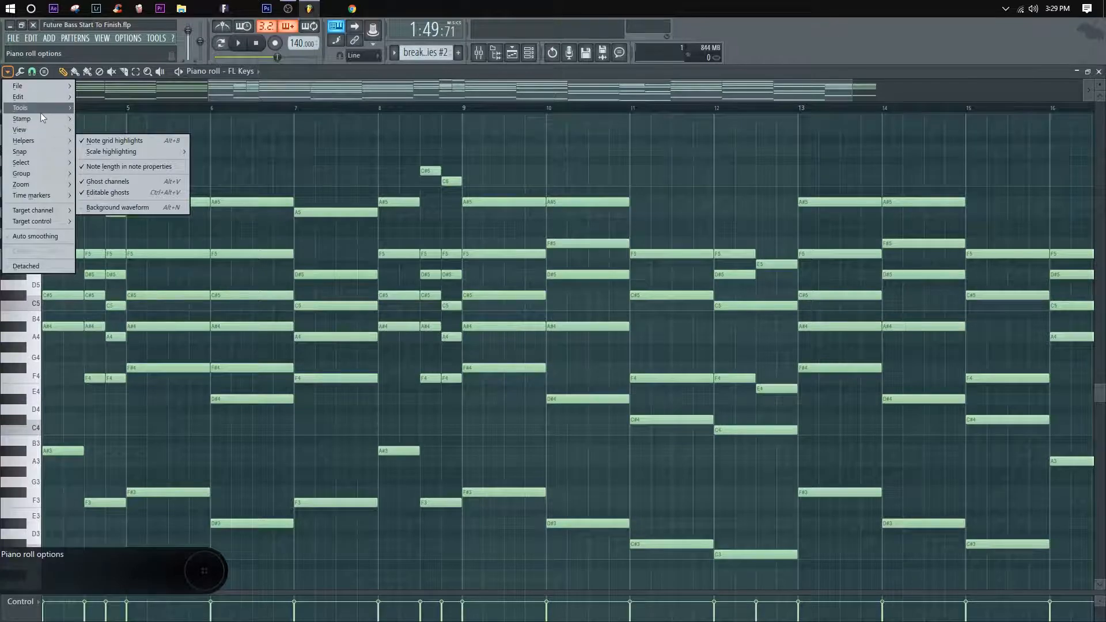
pyautogui.moveTo(44, 111)
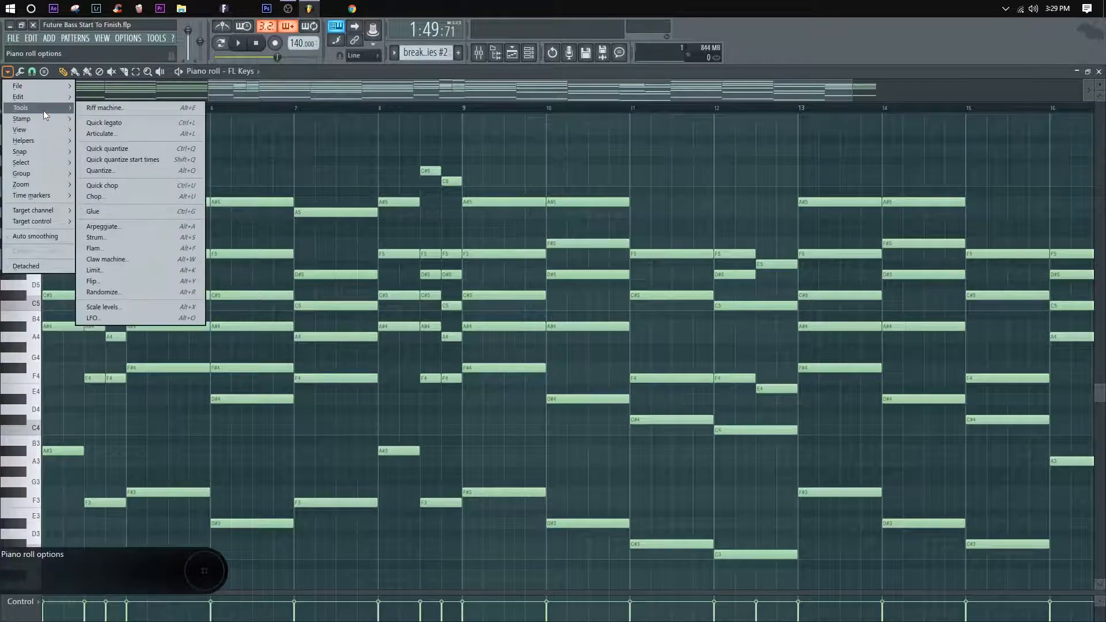
pyautogui.click(105, 227)
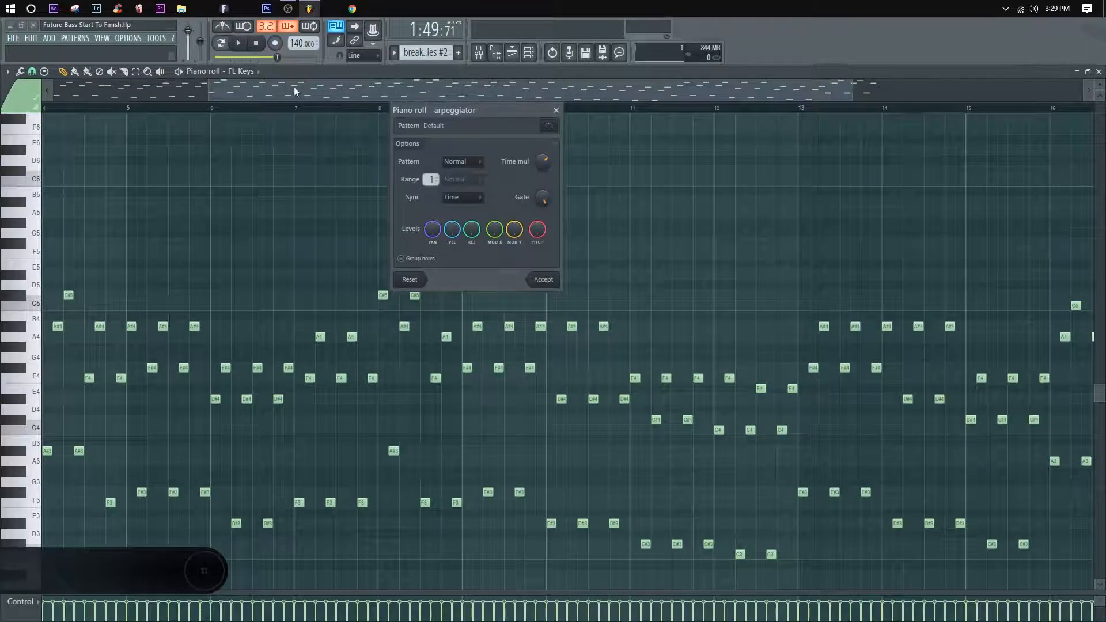
# Step: Preview the default arpeggio, and set the arpeggiator's pattern to Flip with Chord sync
pyautogui.moveTo(454, 111); pyautogui.dragTo(423, 114)
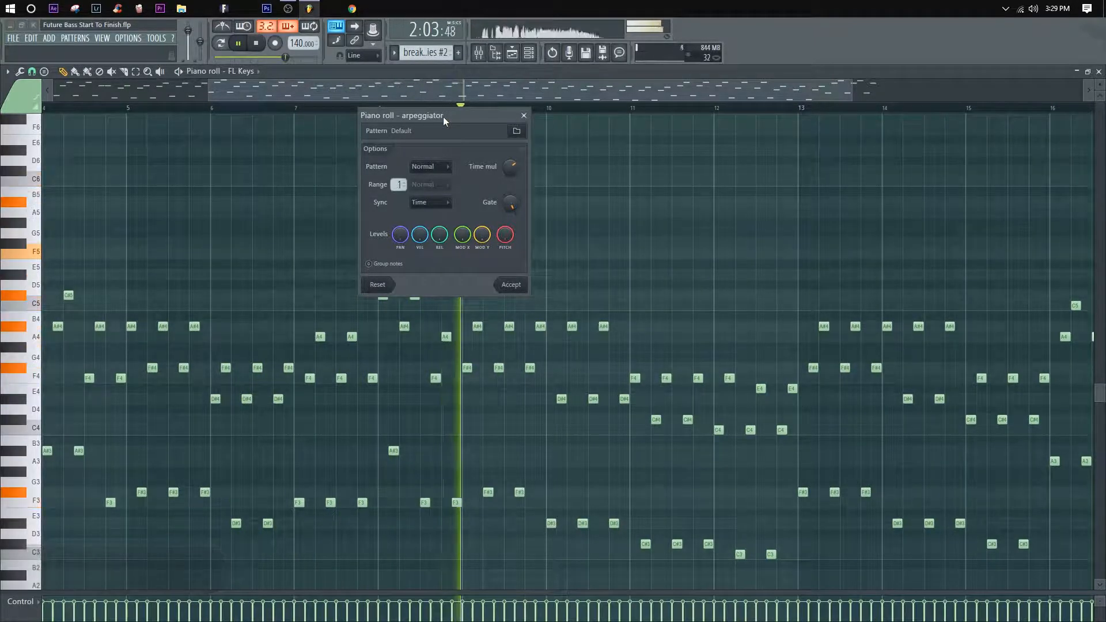
pyautogui.press('space')
pyautogui.click(438, 202)
pyautogui.click(426, 227)
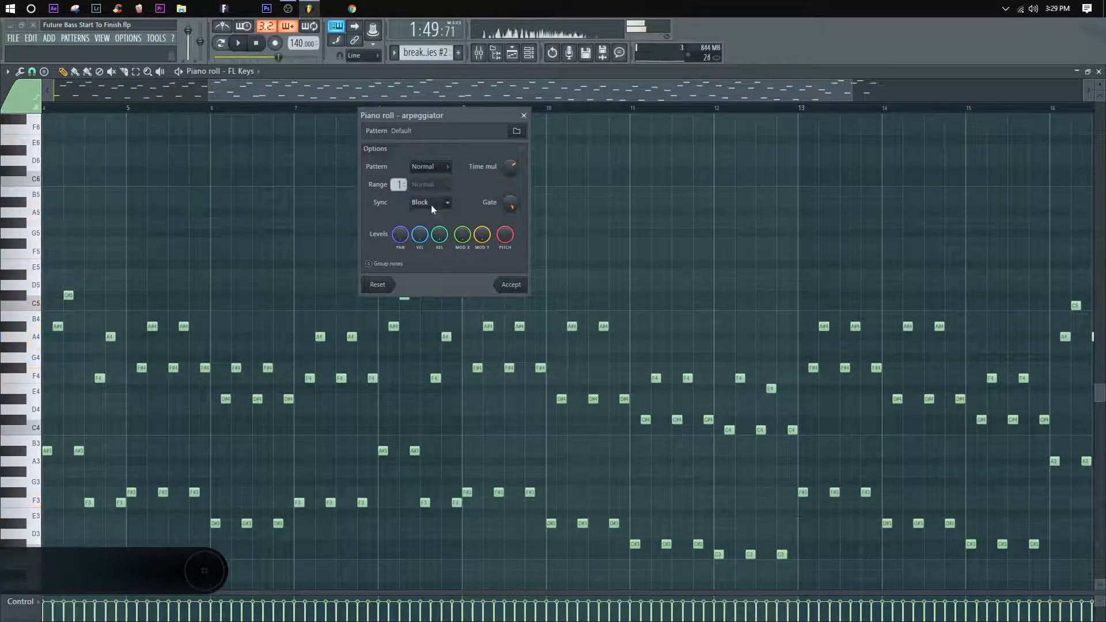
pyautogui.click(422, 236)
pyautogui.click(429, 167)
pyautogui.click(430, 188)
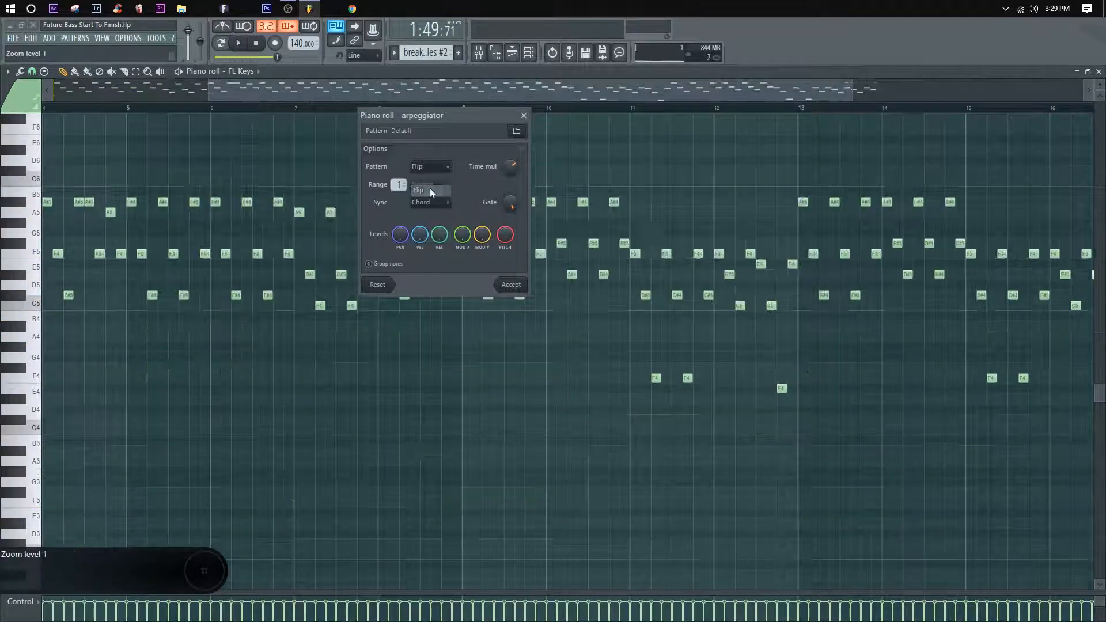
# Step: Audition the Flip arpeggio with Chord sync and with Time sync
pyautogui.press('space')
pyautogui.moveTo(444, 117); pyautogui.dragTo(437, 117)
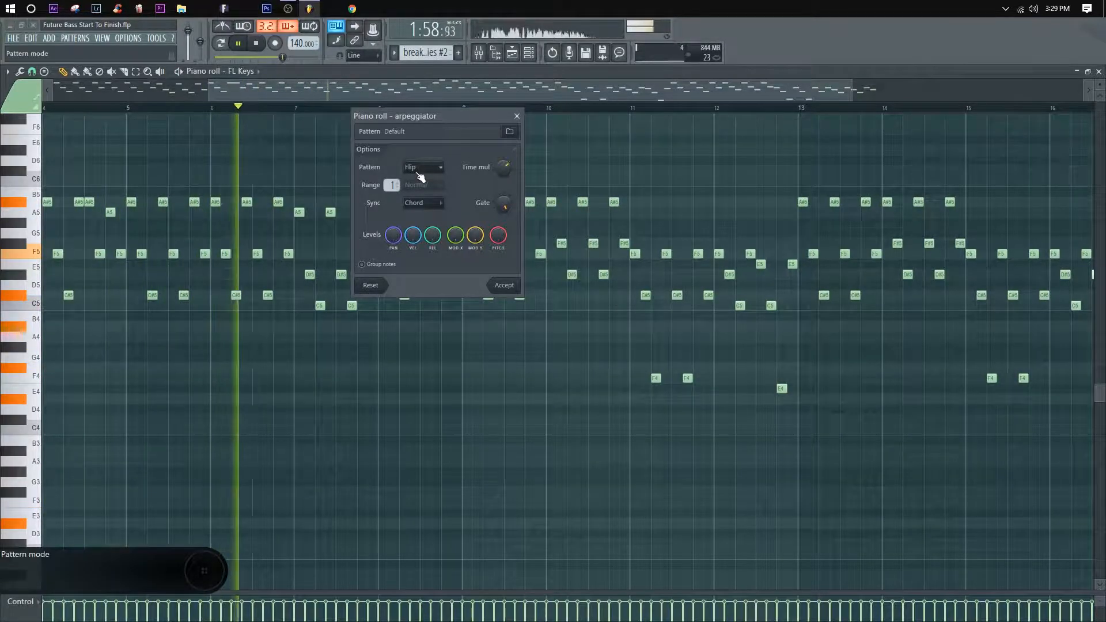
pyautogui.click(432, 204)
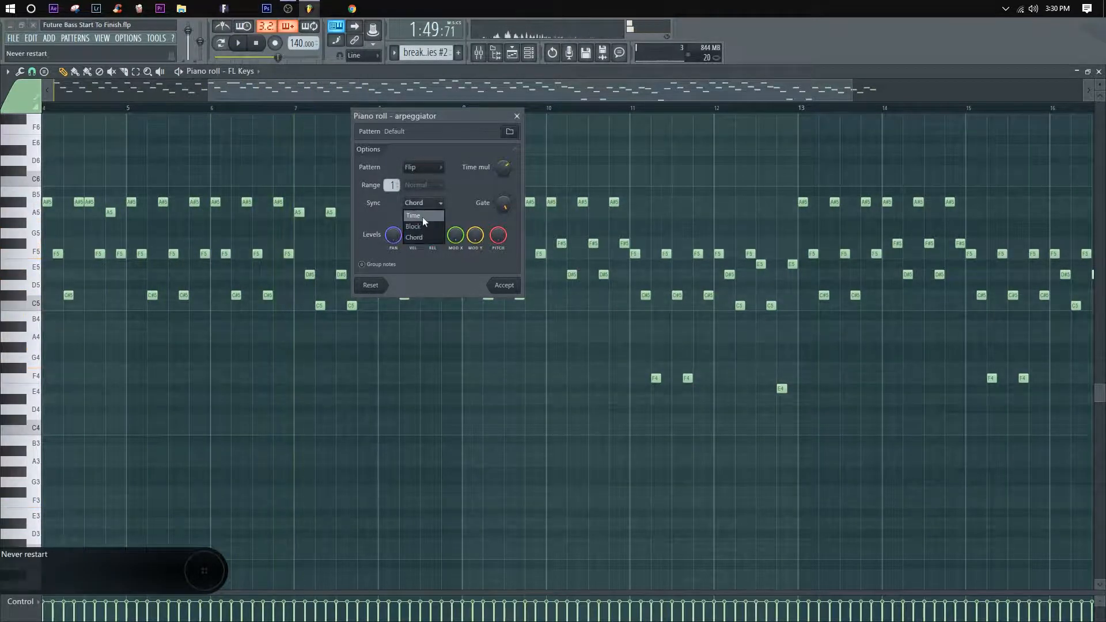
pyautogui.click(423, 216)
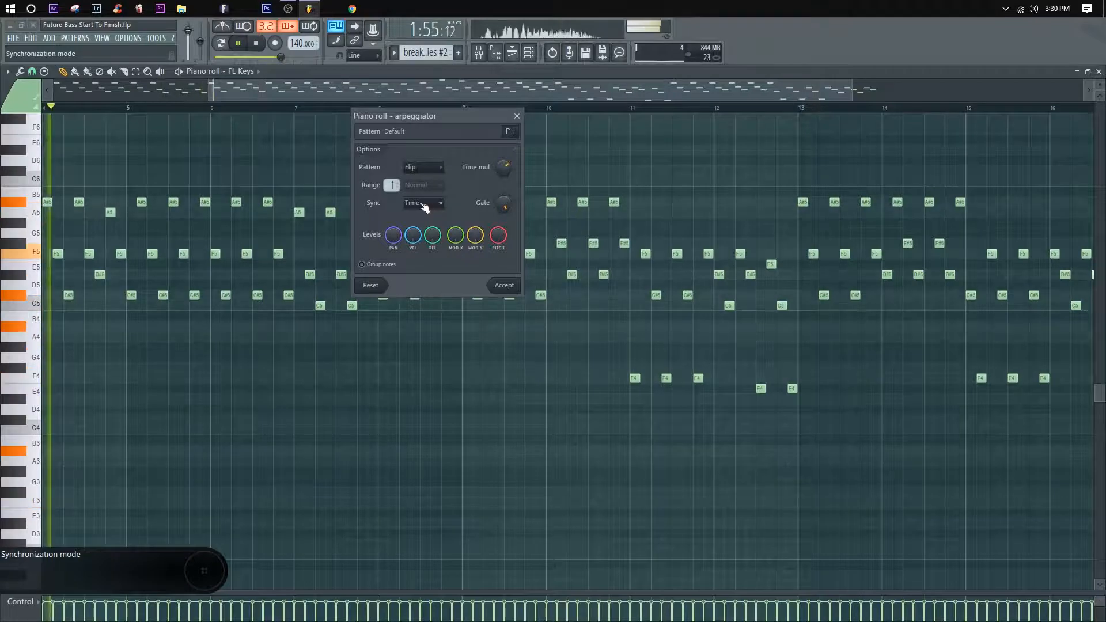
pyautogui.press('space')
# Step: Try the Flip arpeggio with Chord and Block sync, playing back the Block version
pyautogui.click(425, 204)
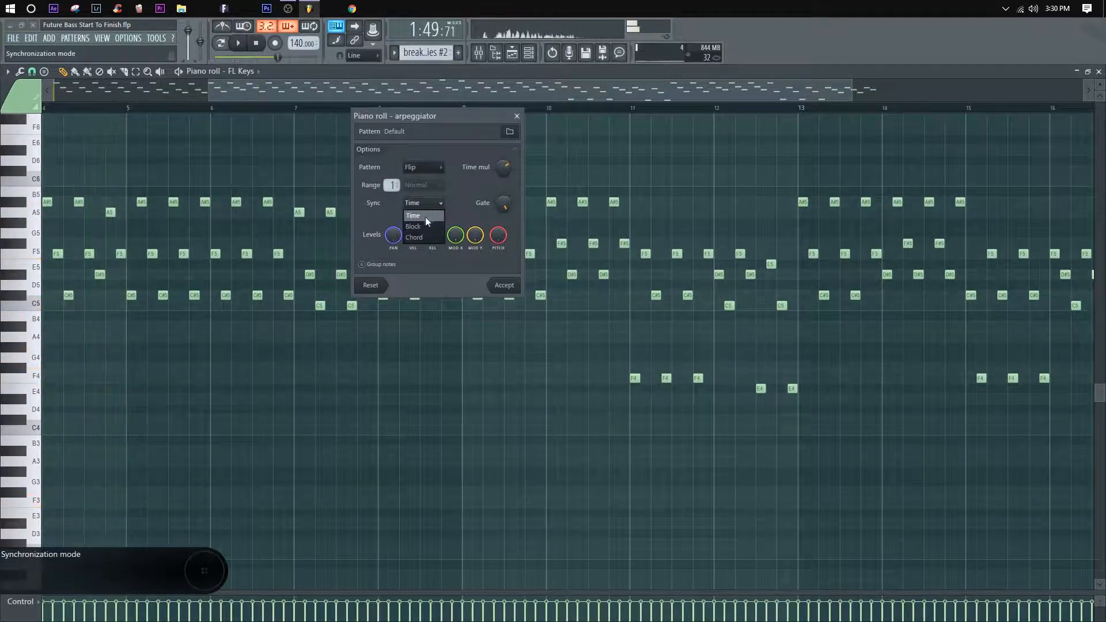
pyautogui.click(427, 236)
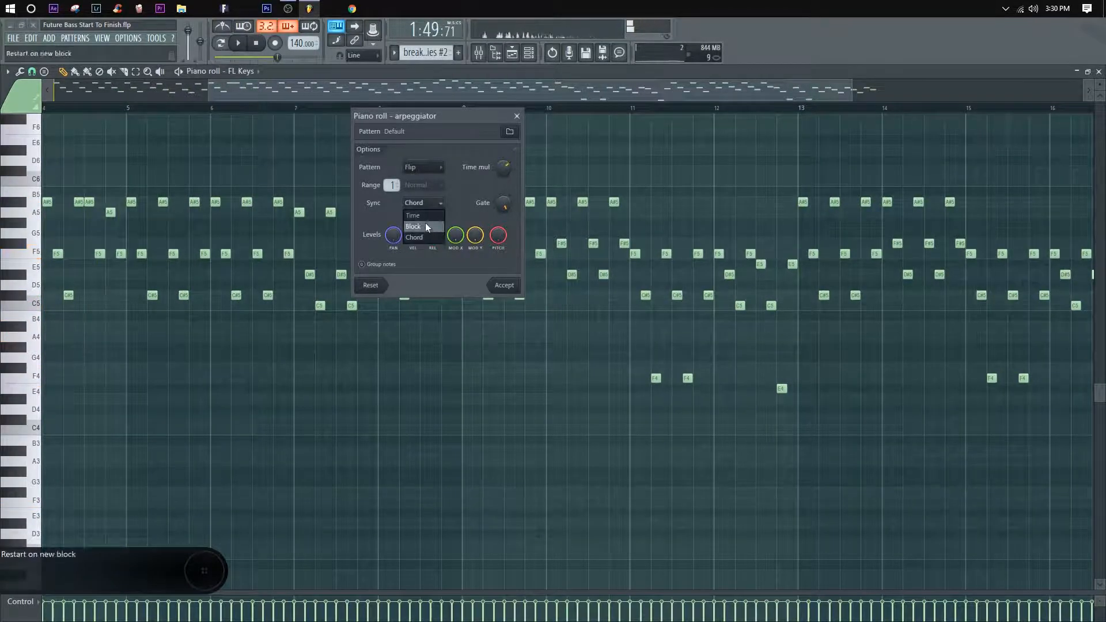
pyautogui.click(427, 226)
pyautogui.press('space')
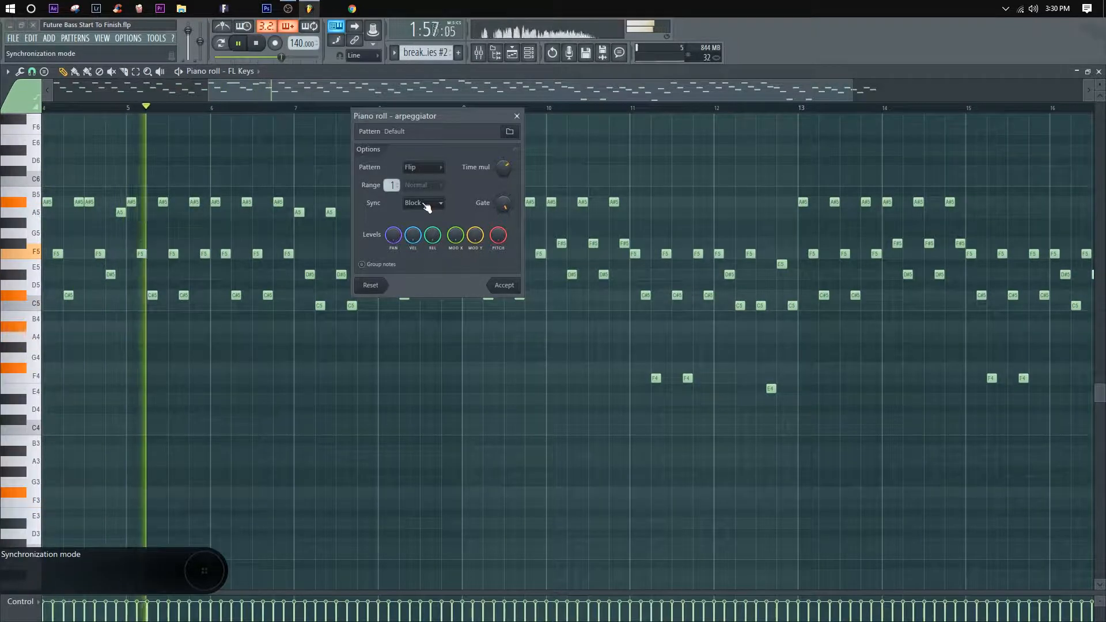
pyautogui.press('space')
# Step: Set the arpeggiator's pattern to Alternate with Time sync and increase its octave range while playing it back
pyautogui.click(423, 167)
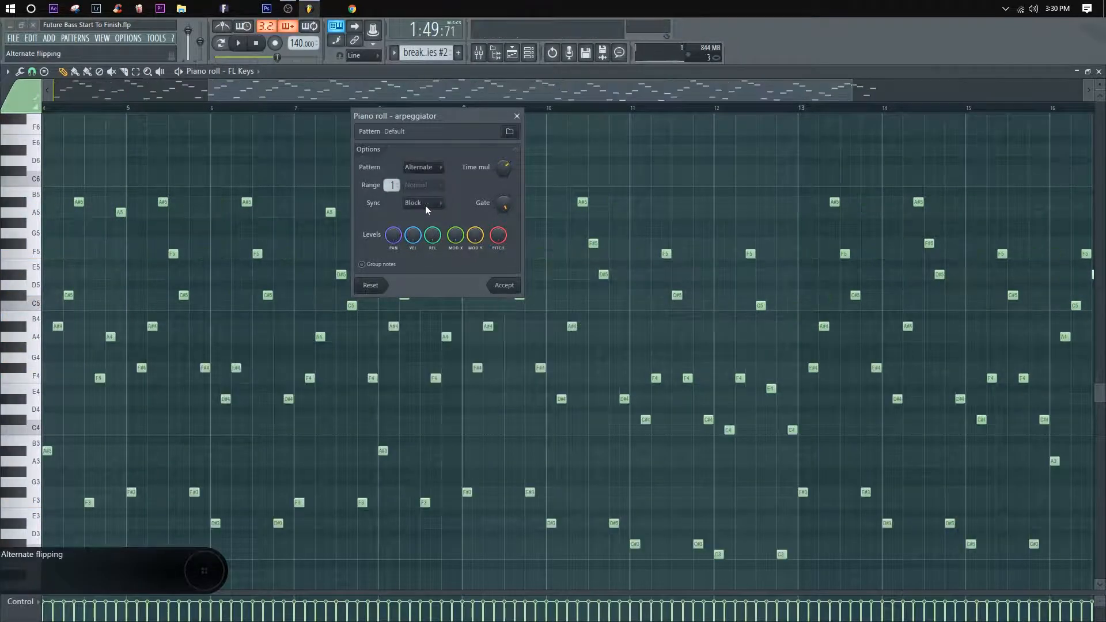
pyautogui.press('space')
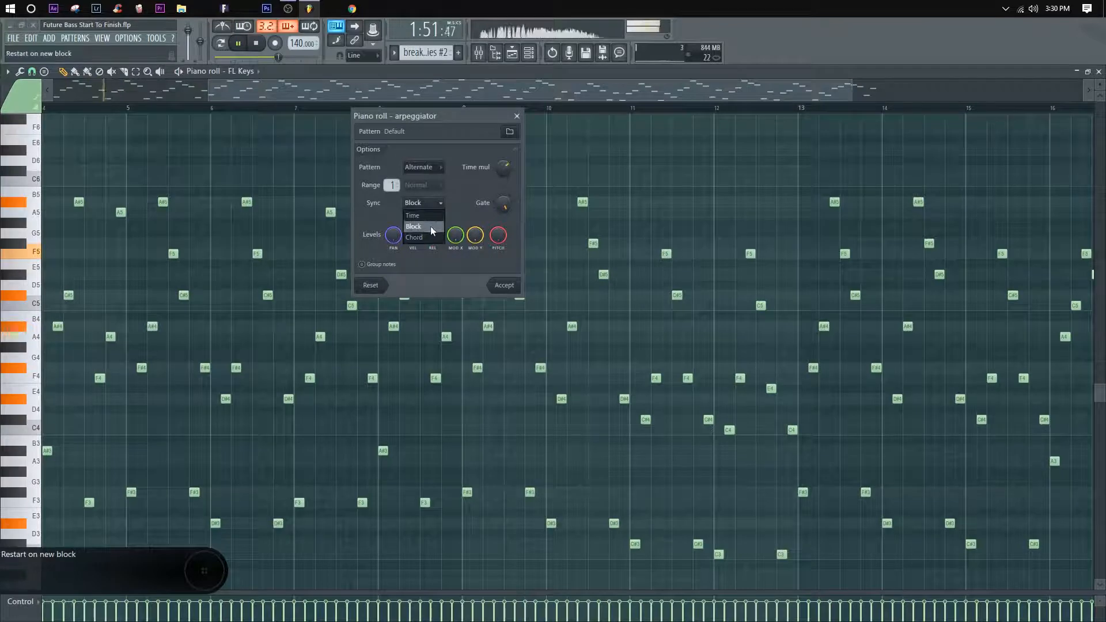
pyautogui.click(423, 215)
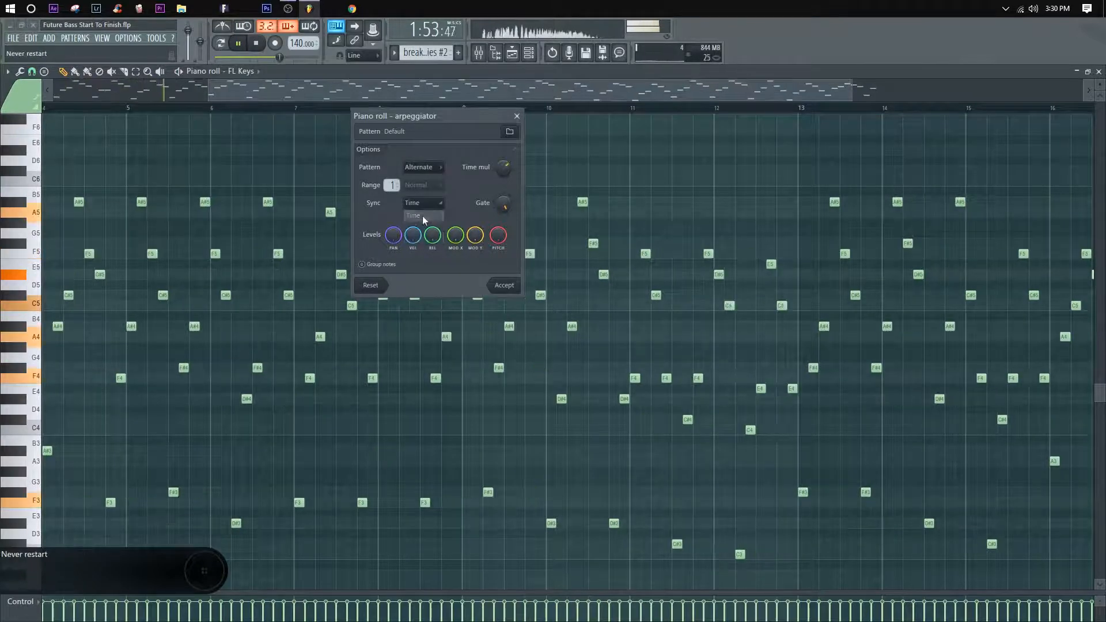
pyautogui.moveTo(392, 185); pyautogui.dragTo(392, 179)
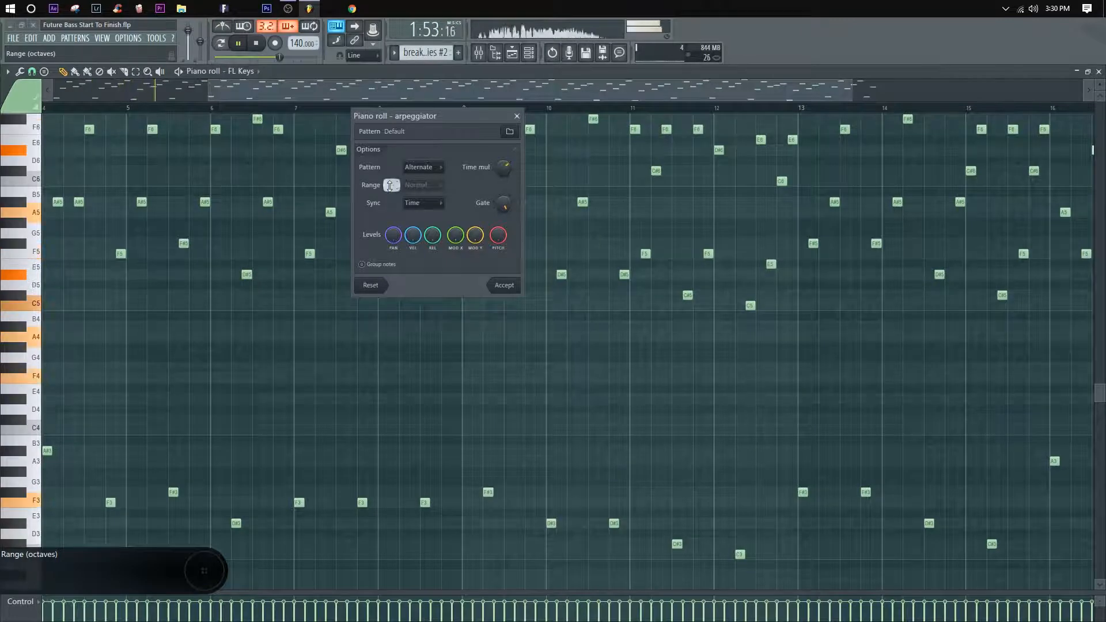
# Step: Apply the arpeggiator with the Normal pattern, a range of 1 and Time sync, and transpose the notes up an octave
pyautogui.press('space')
pyautogui.moveTo(390, 186)
pyautogui.mouseDown()
pyautogui.moveTo(390, 172)
pyautogui.moveTo(392, 191)
pyautogui.mouseUp()
pyautogui.click(417, 179)
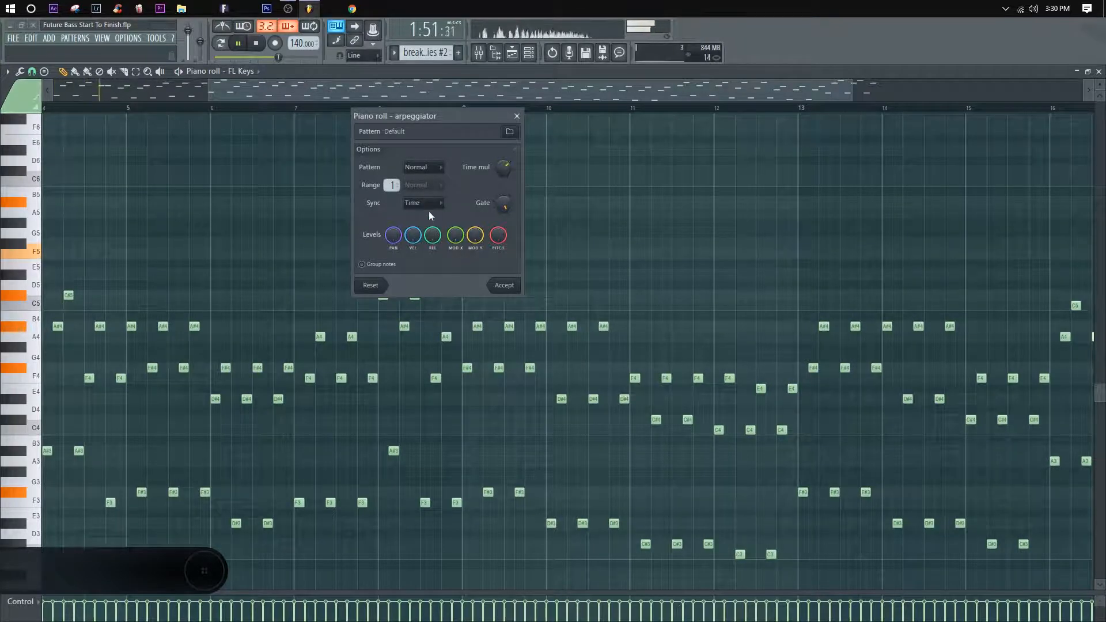
pyautogui.click(504, 285)
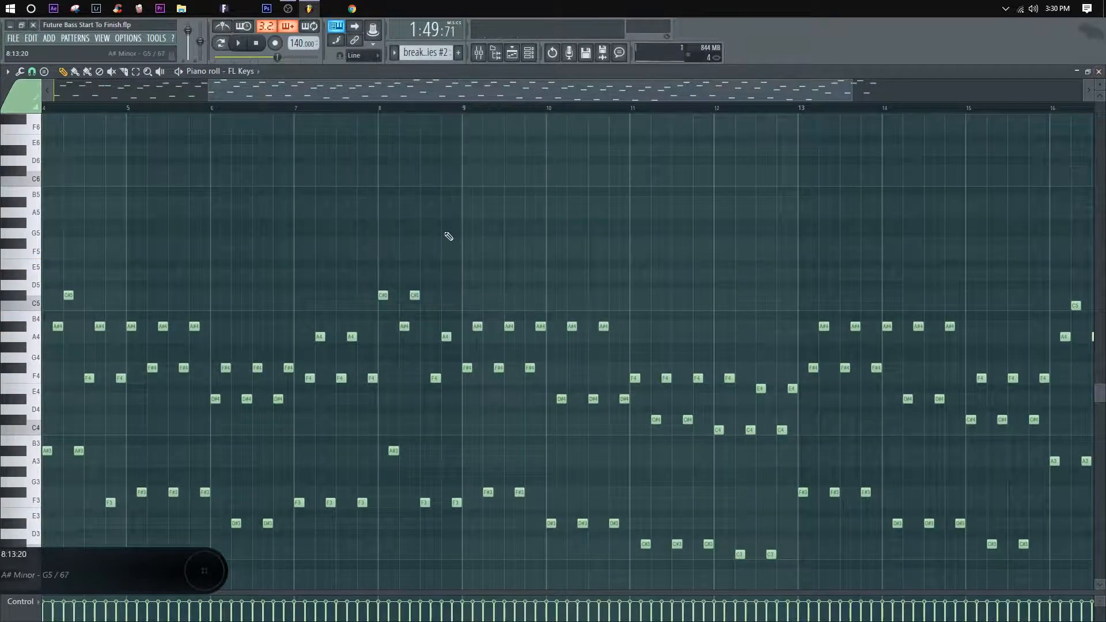
pyautogui.hotkey('ctrl', 'Up')
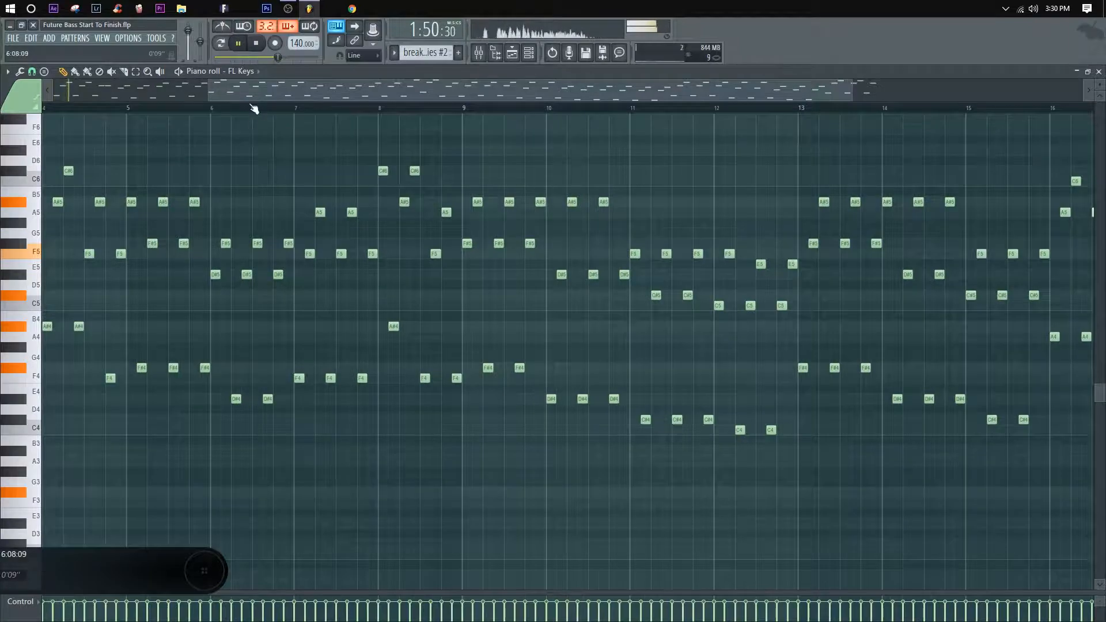
# Step: Play back the transposed arpeggio through to its end, and return to the playlist
pyautogui.scroll(-4, 254, 108)
pyautogui.scroll(-1, 180, 143)
pyautogui.scroll(1, 151, 154)
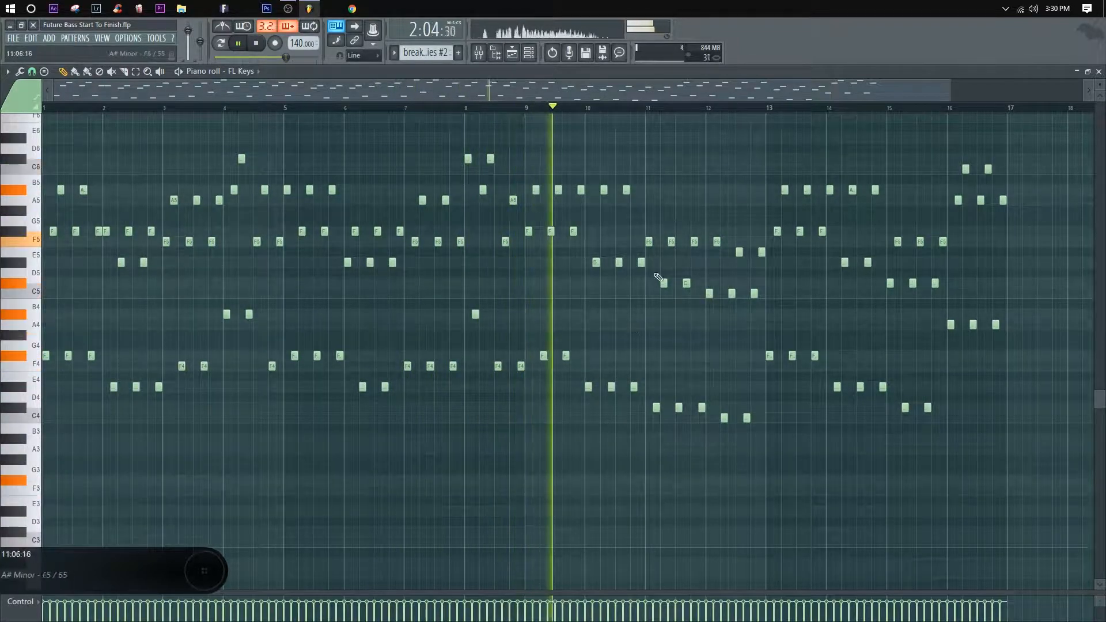
pyautogui.moveTo(746, 190); pyautogui.dragTo(672, 178)
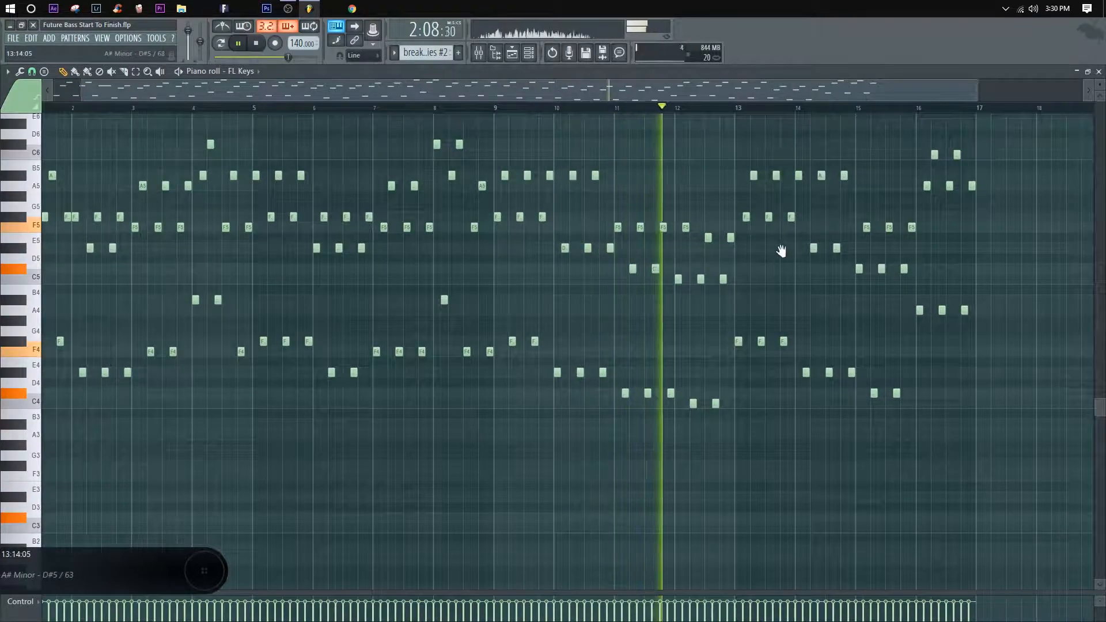
pyautogui.moveTo(781, 250); pyautogui.dragTo(536, 294)
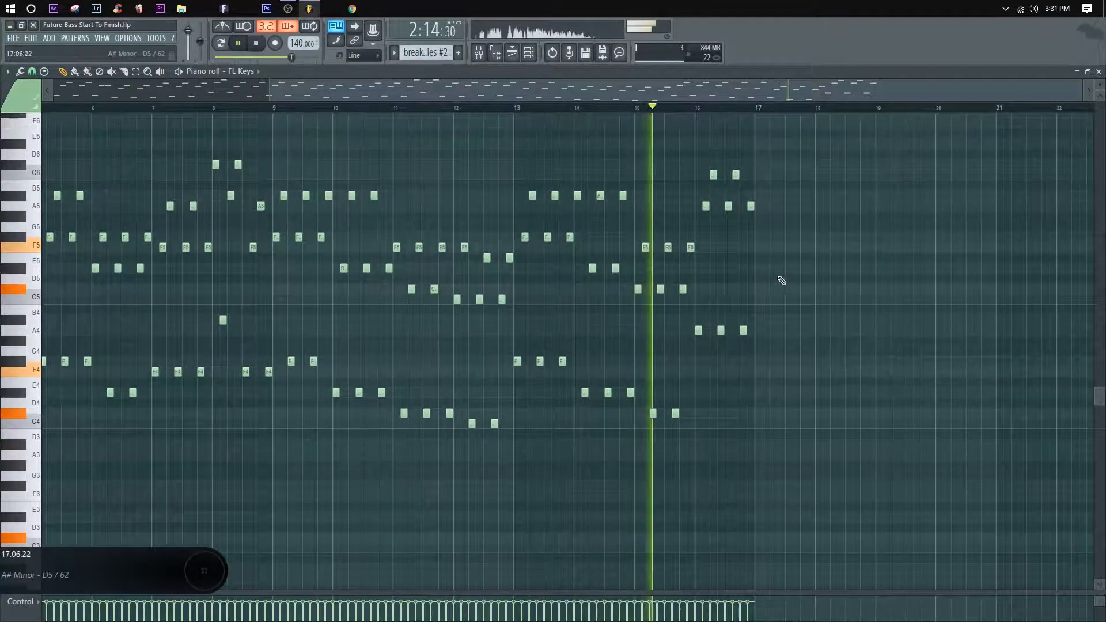
pyautogui.moveTo(763, 280); pyautogui.dragTo(689, 290)
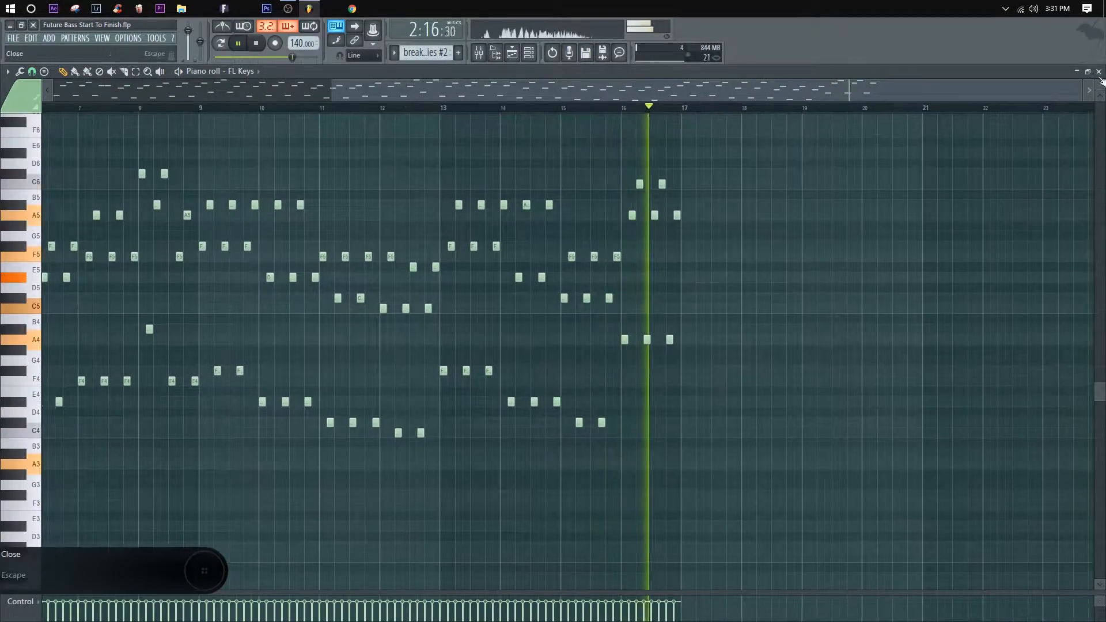
pyautogui.press('F5')
pyautogui.press('space')
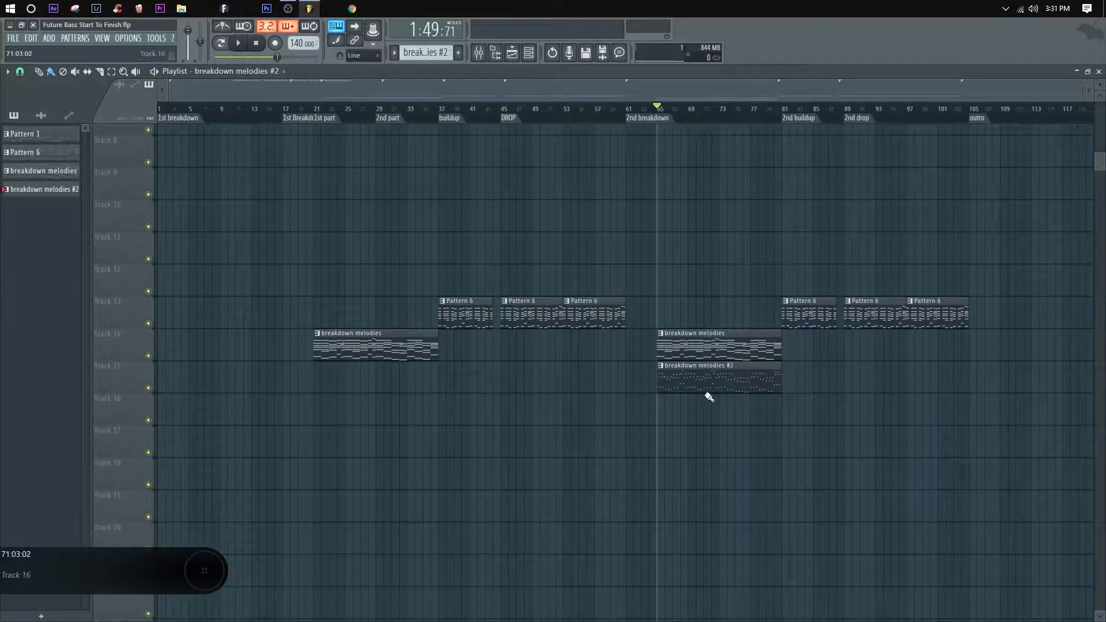
# Step: Copy the breakdown melodies #2 clip to bar 21 on Track 15, below the first breakdown melodies clip
pyautogui.moveTo(703, 374); pyautogui.dragTo(358, 374)
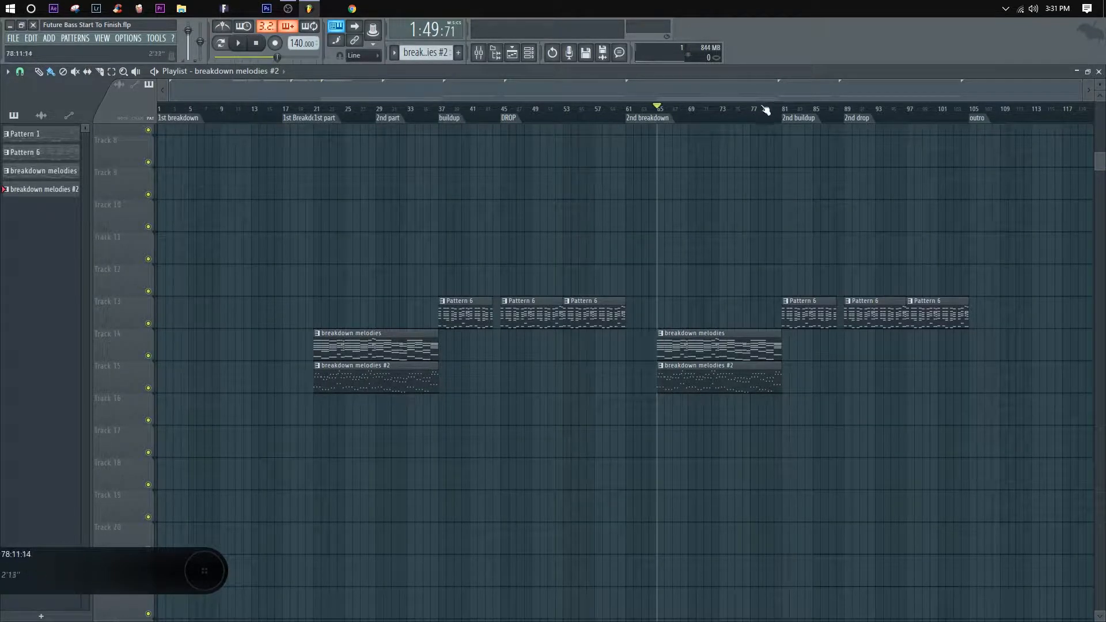
pyautogui.scroll(10, 519, 115)
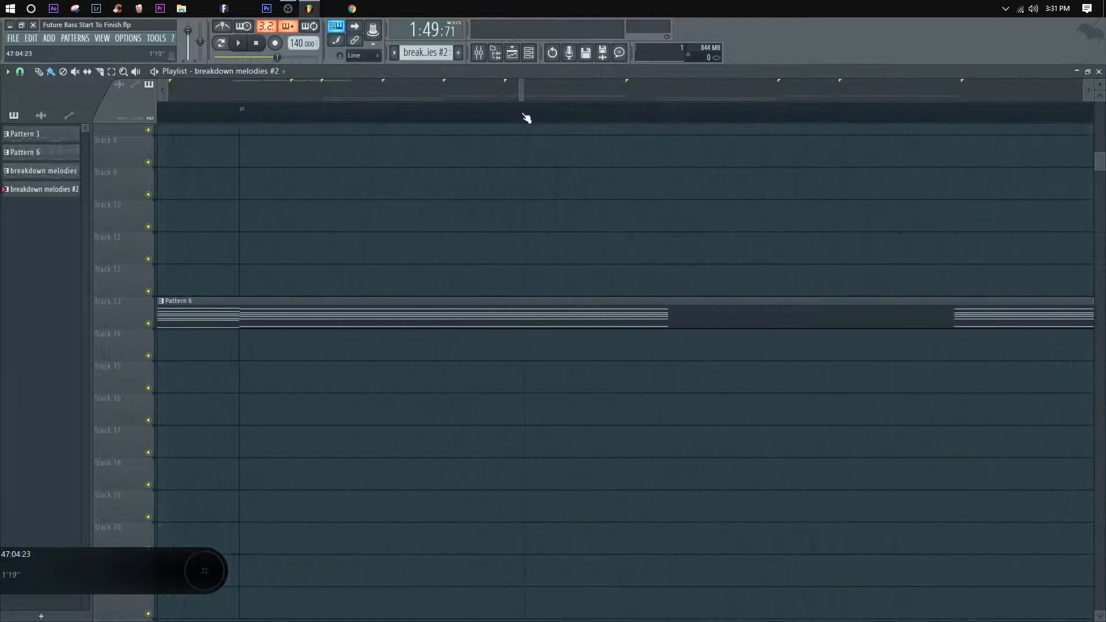
pyautogui.scroll(-10, 527, 118)
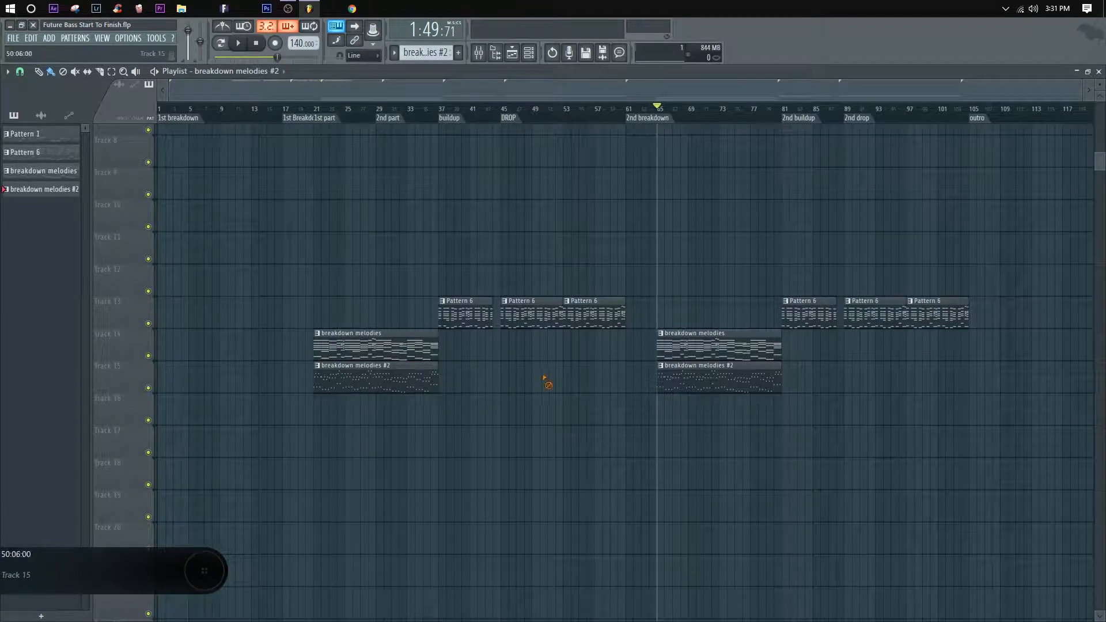
# Step: Copy the first drop's two Pattern 6 clips onto Track 12, and duplicate them over the second drop at bar 89
pyautogui.moveTo(512, 109); pyautogui.dragTo(504, 110)
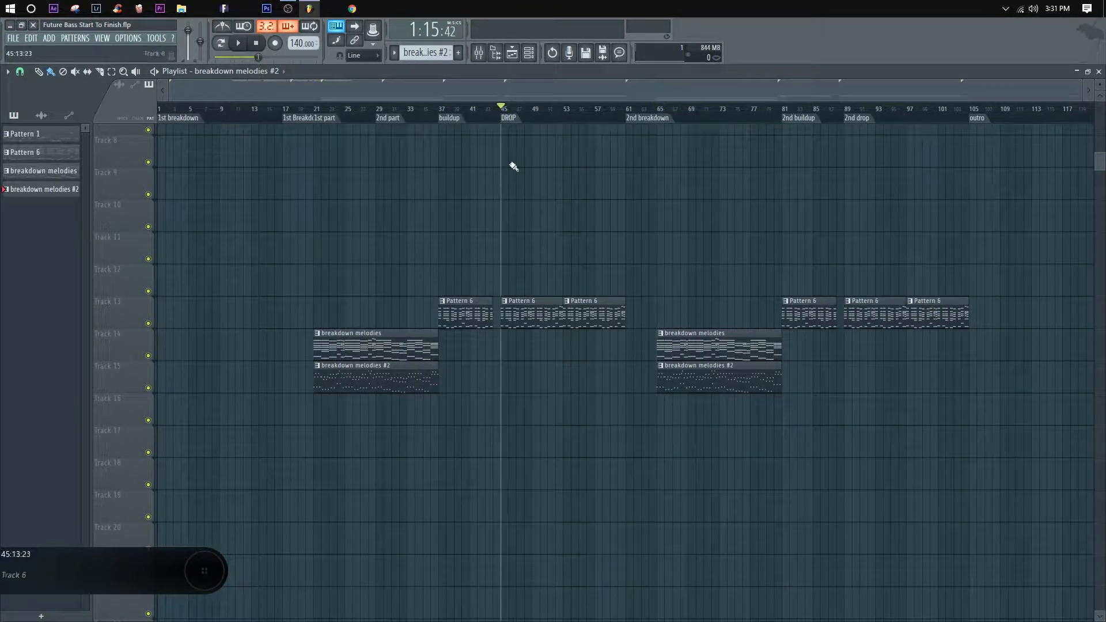
pyautogui.moveTo(621, 342); pyautogui.dragTo(528, 275)
pyautogui.keyDown('ctrl'); pyautogui.click(485, 283); pyautogui.keyUp('ctrl')
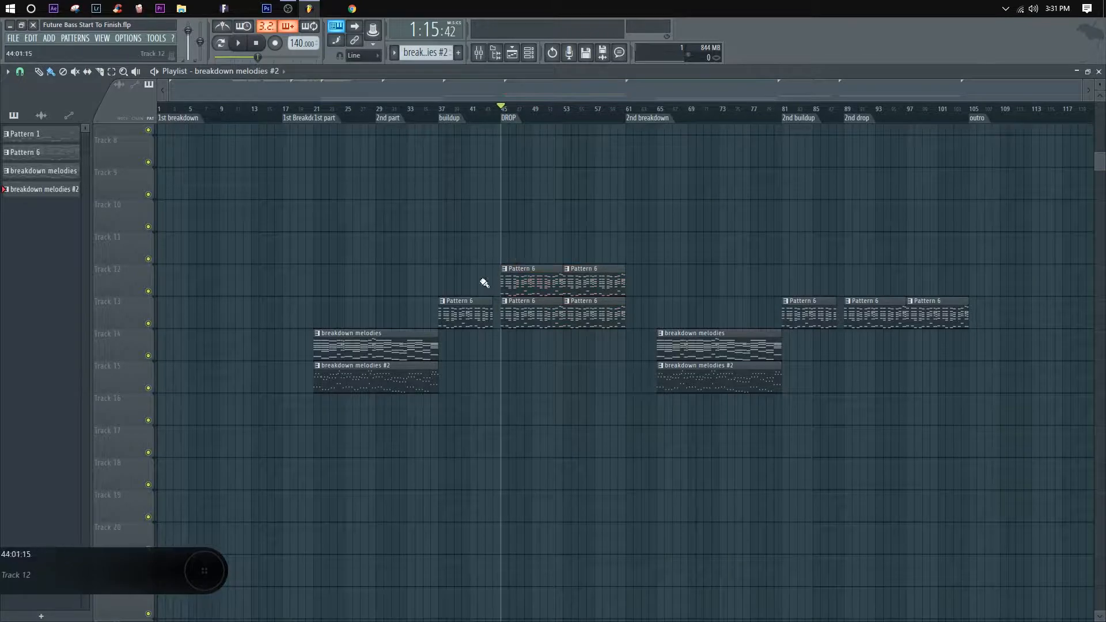
pyautogui.moveTo(687, 305); pyautogui.dragTo(533, 281)
pyautogui.moveTo(557, 279); pyautogui.dragTo(868, 279)
# Step: Merge the pattern clips on Track 12 and open the merged pattern's notes in the piano roll
pyautogui.rightClick(133, 280)
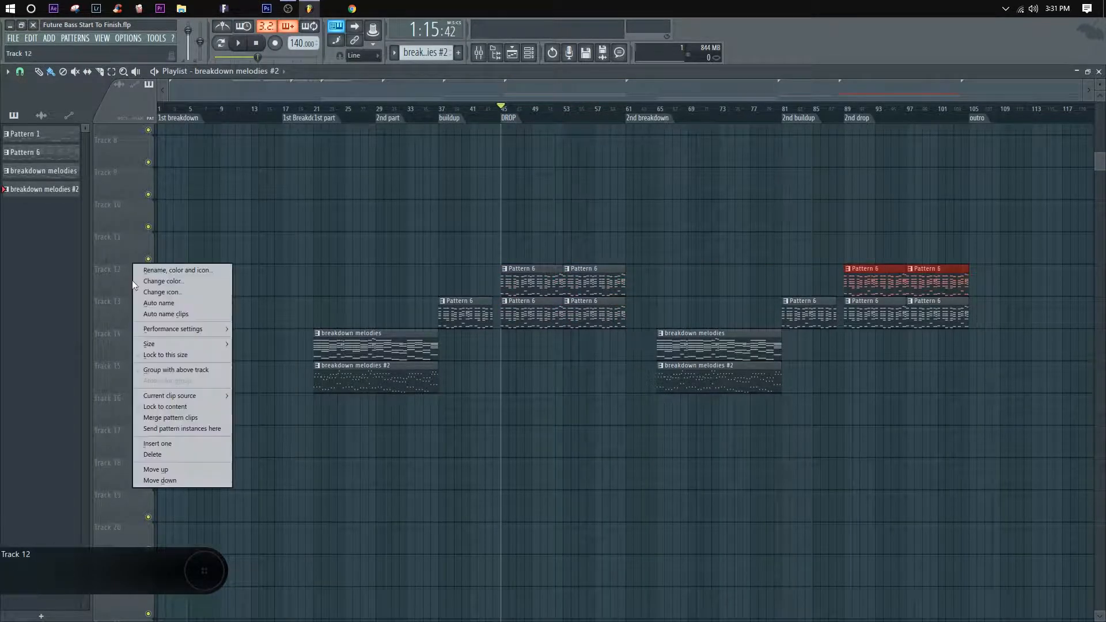
pyautogui.click(175, 417)
pyautogui.doubleClick(555, 275)
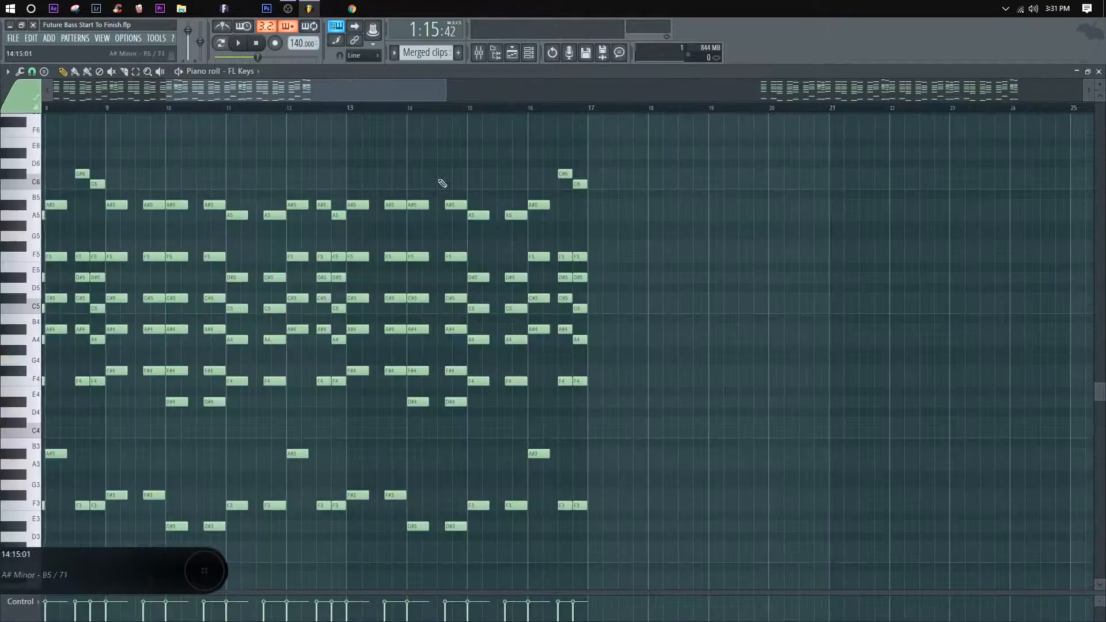
pyautogui.scroll(-4, 395, 118)
# Step: Start arpeggiating the merged drop chords with the Normal pattern and Time sync, and audition the result
pyautogui.click(8, 72)
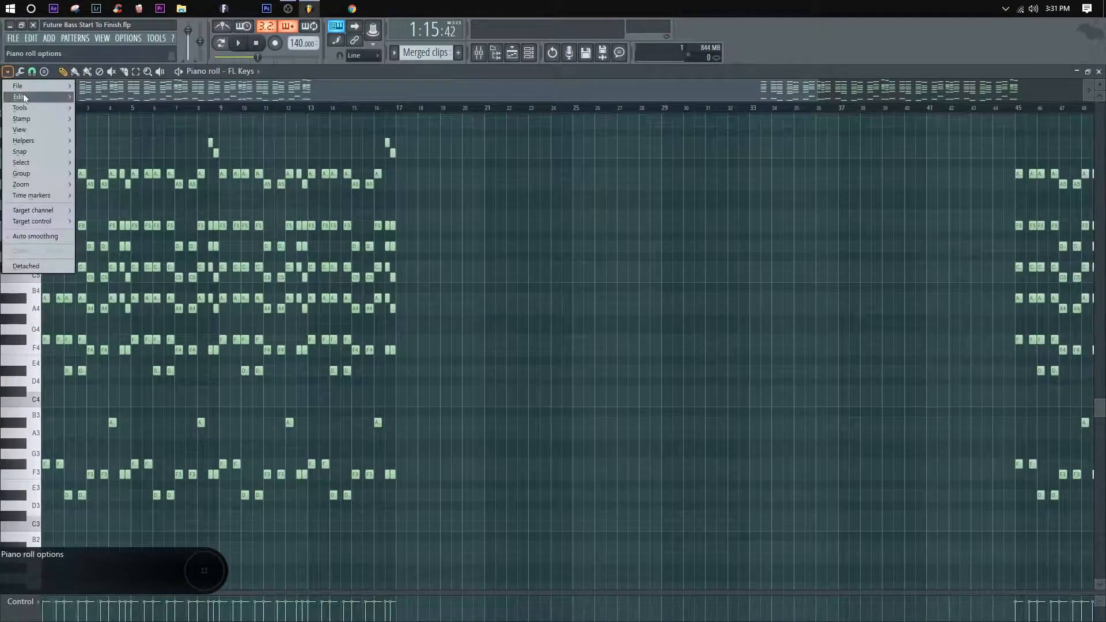
pyautogui.moveTo(39, 118)
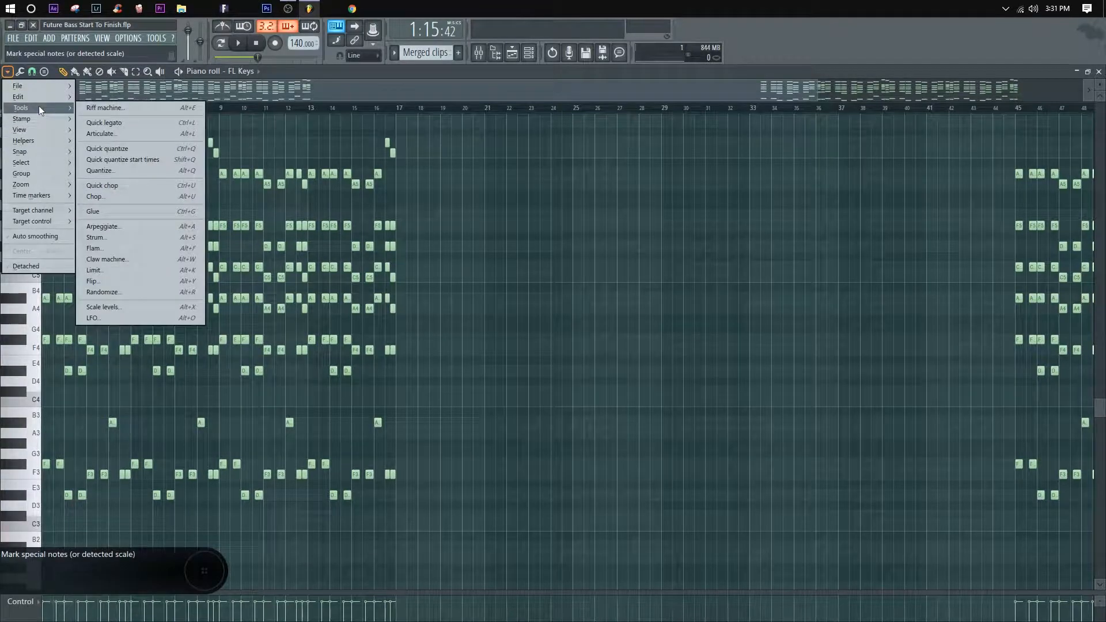
pyautogui.click(132, 226)
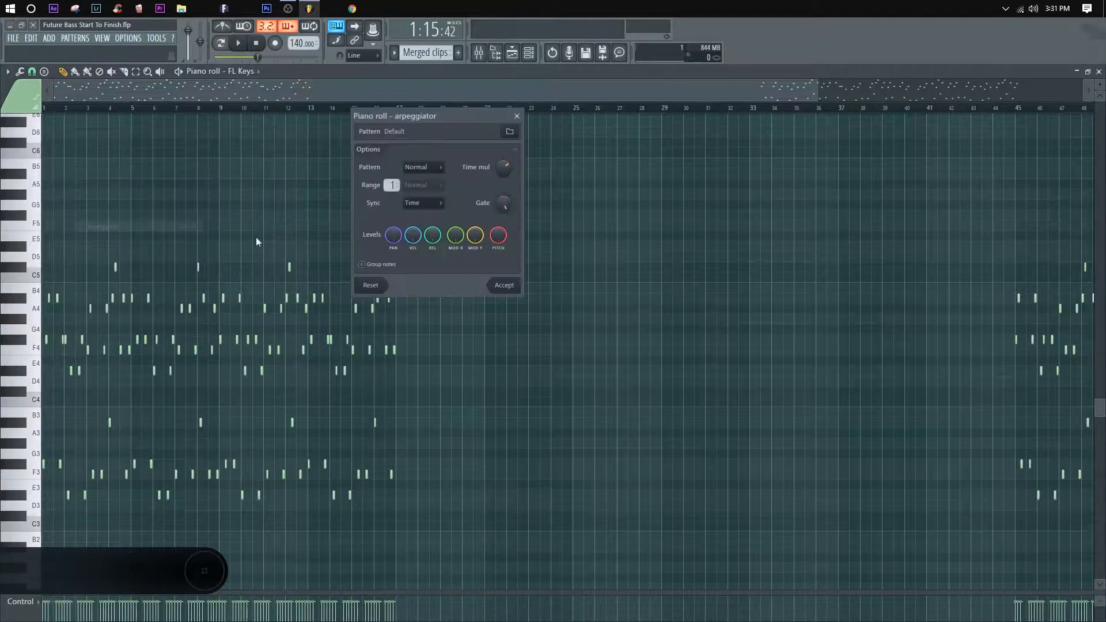
pyautogui.press('space')
pyautogui.moveTo(417, 115); pyautogui.dragTo(380, 114)
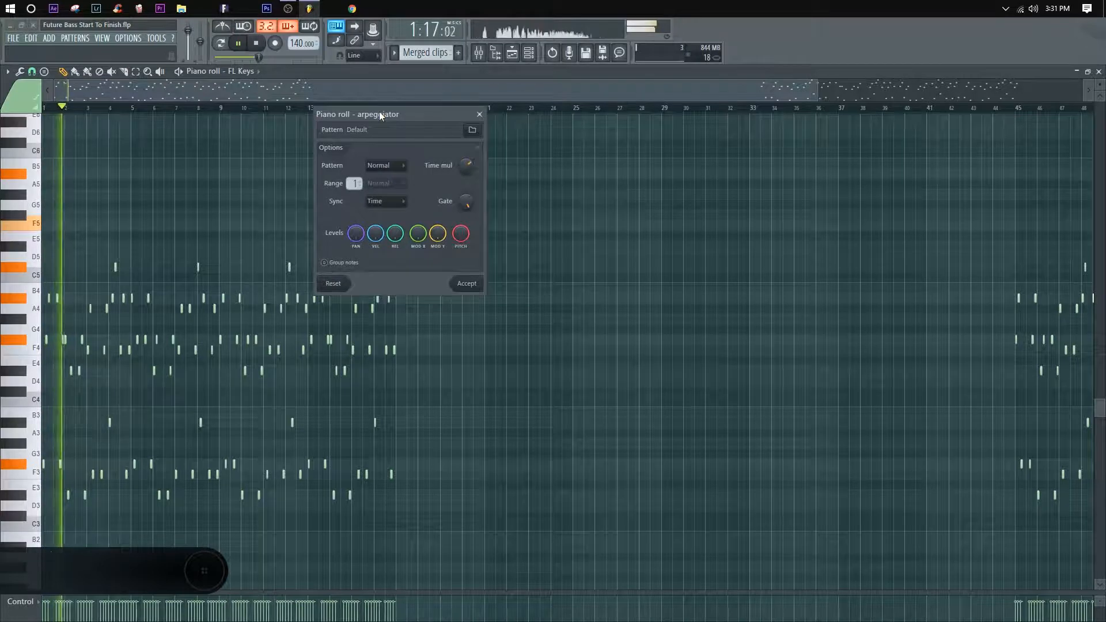
pyautogui.press('space')
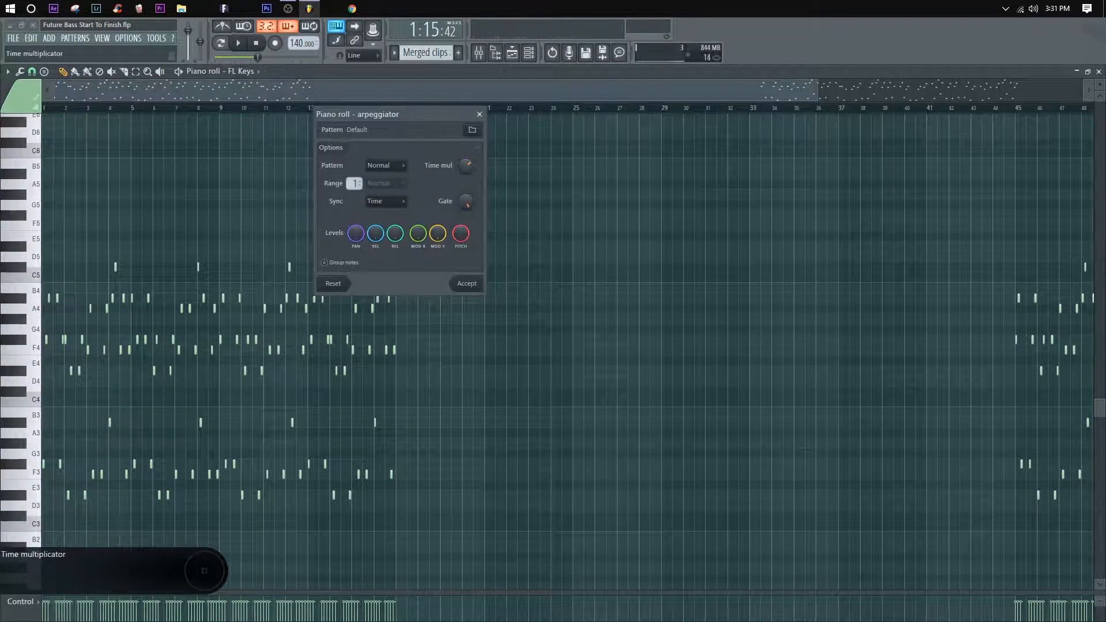
# Step: Lower the arpeggio's time multiplier for faster notes, audition and accept it, and transpose the notes up an octave
pyautogui.moveTo(466, 167); pyautogui.dragTo(466, 183)
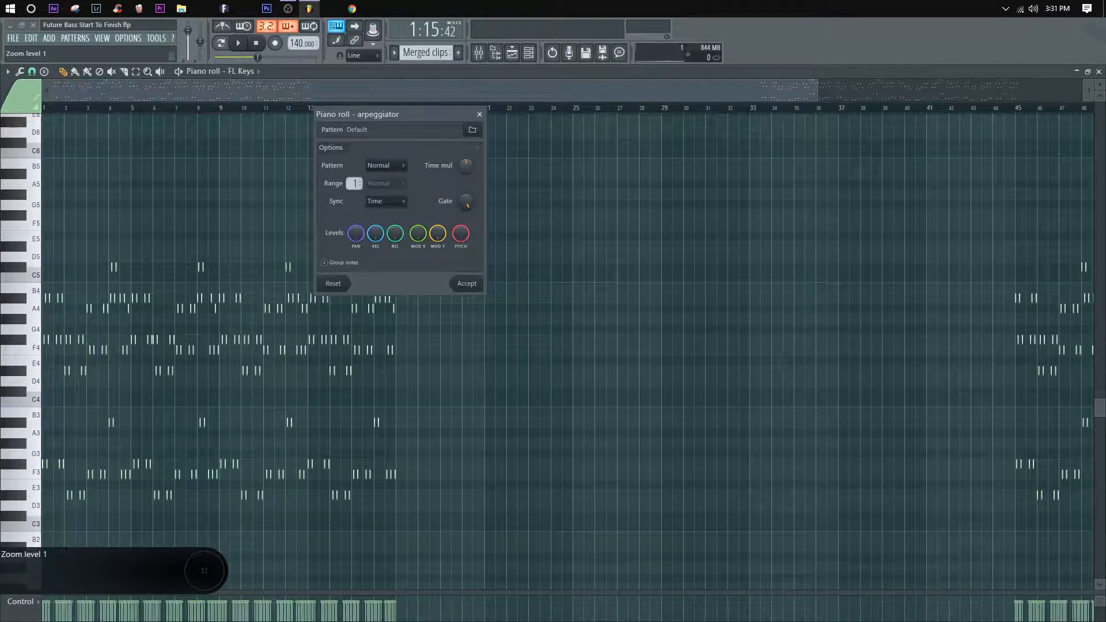
pyautogui.press('space')
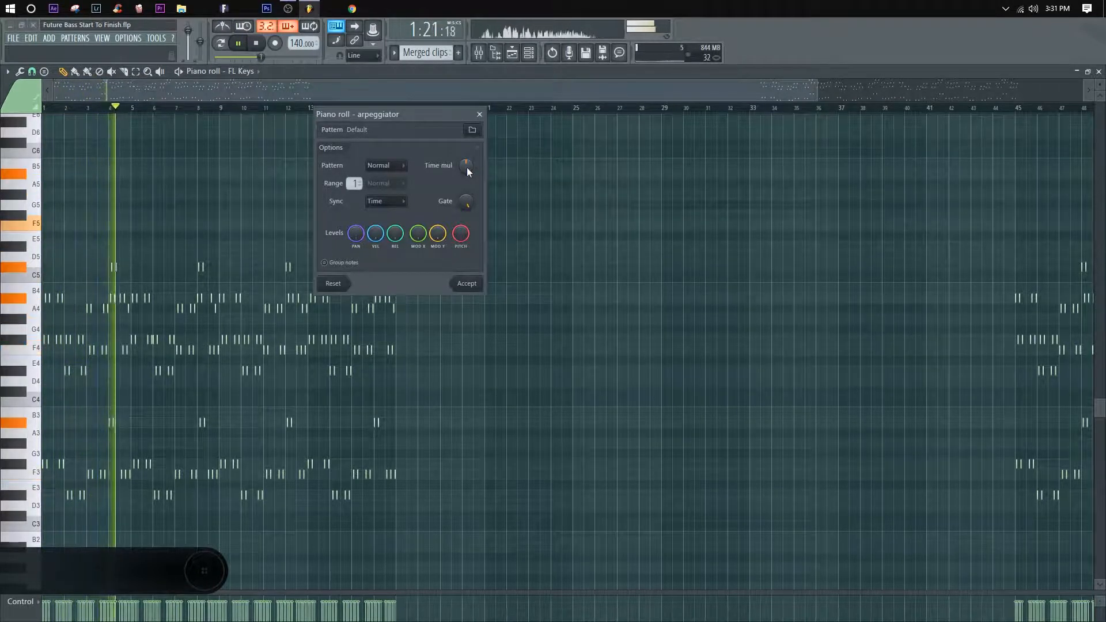
pyautogui.press('space')
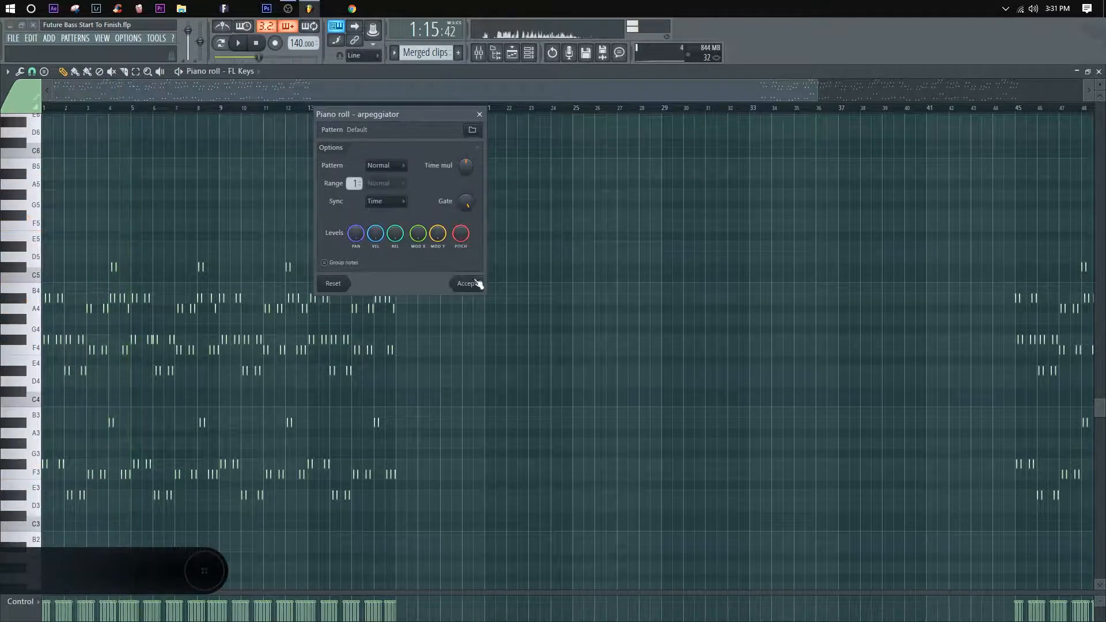
pyautogui.click(468, 284)
pyautogui.hotkey('ctrl', 'Up')
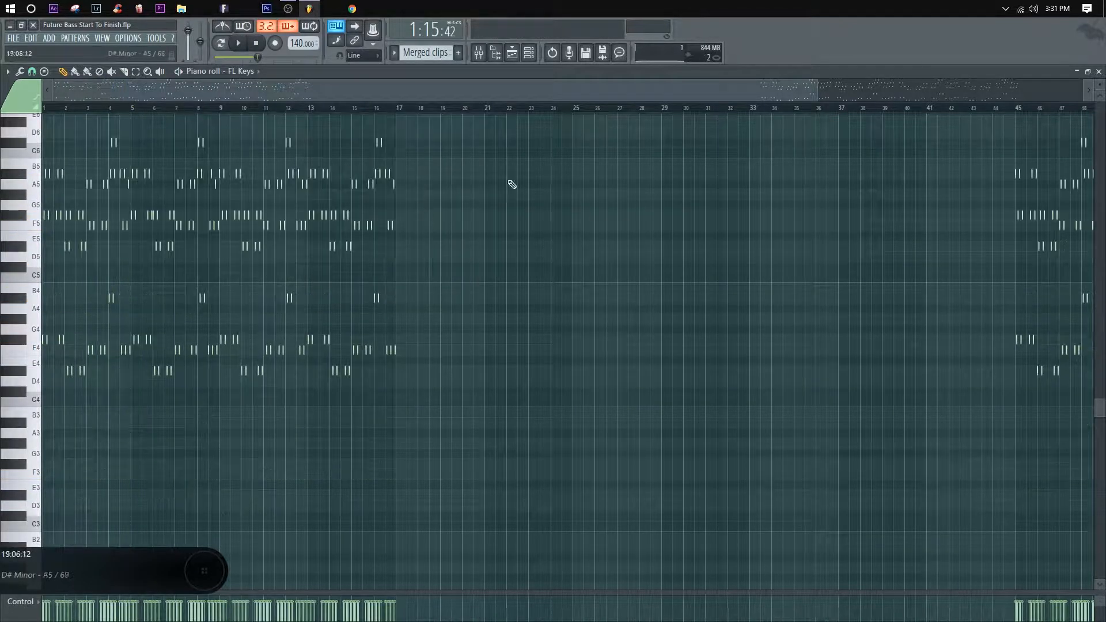
# Step: Slice the merged clip at bars 61 and 89 in the playlist and delete its empty middle section during playback
pyautogui.press('space')
pyautogui.press('F5')
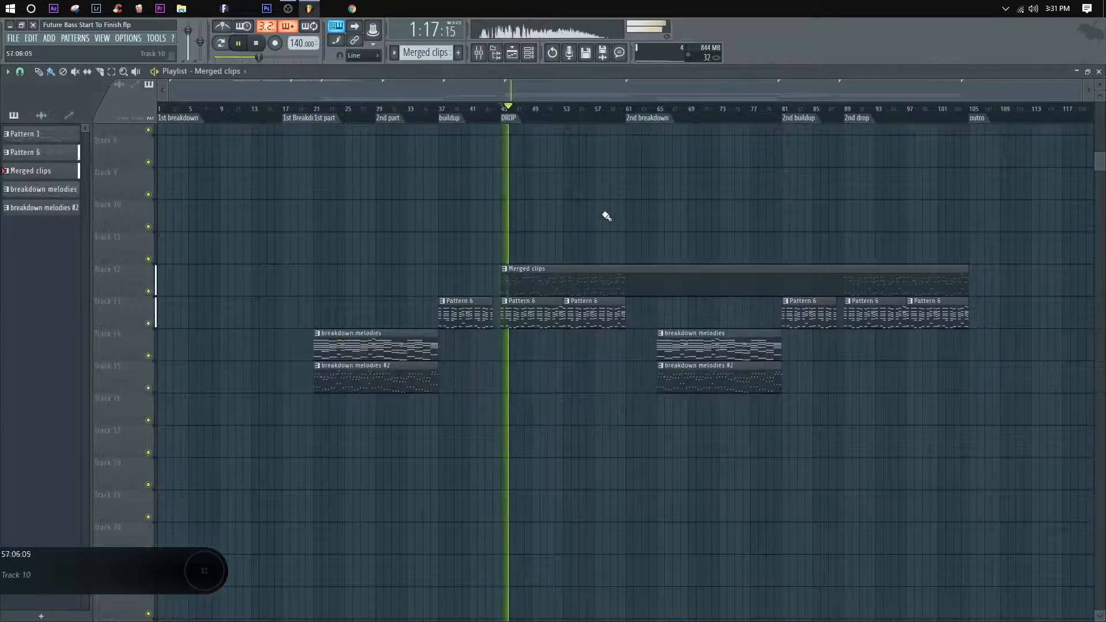
pyautogui.moveTo(634, 230); pyautogui.dragTo(635, 311)
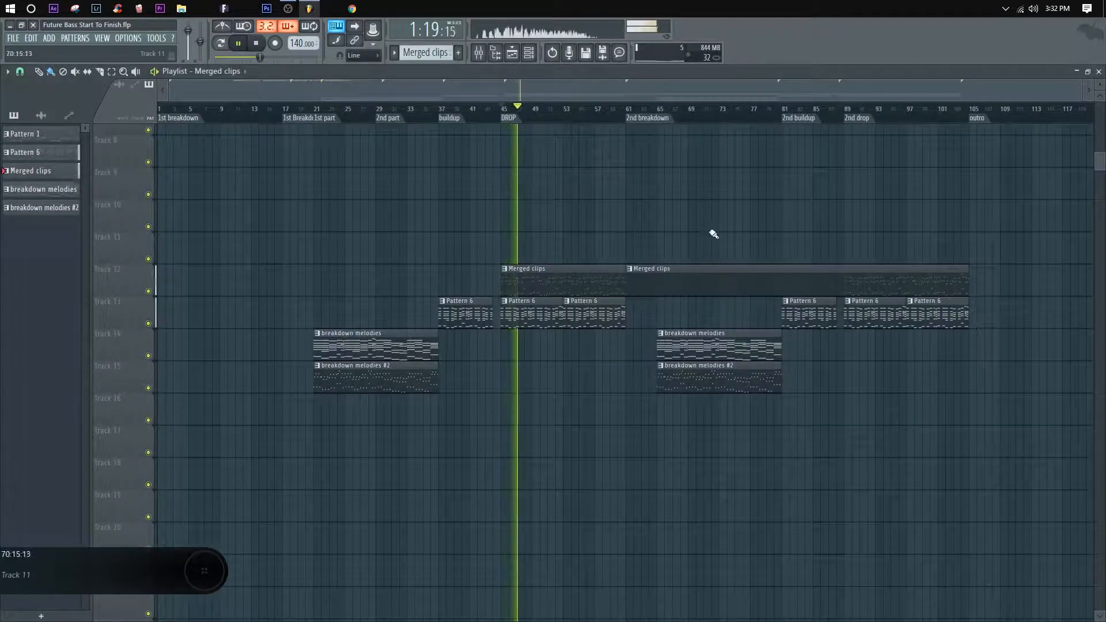
pyautogui.moveTo(813, 197); pyautogui.dragTo(849, 303)
pyautogui.rightClick(778, 283)
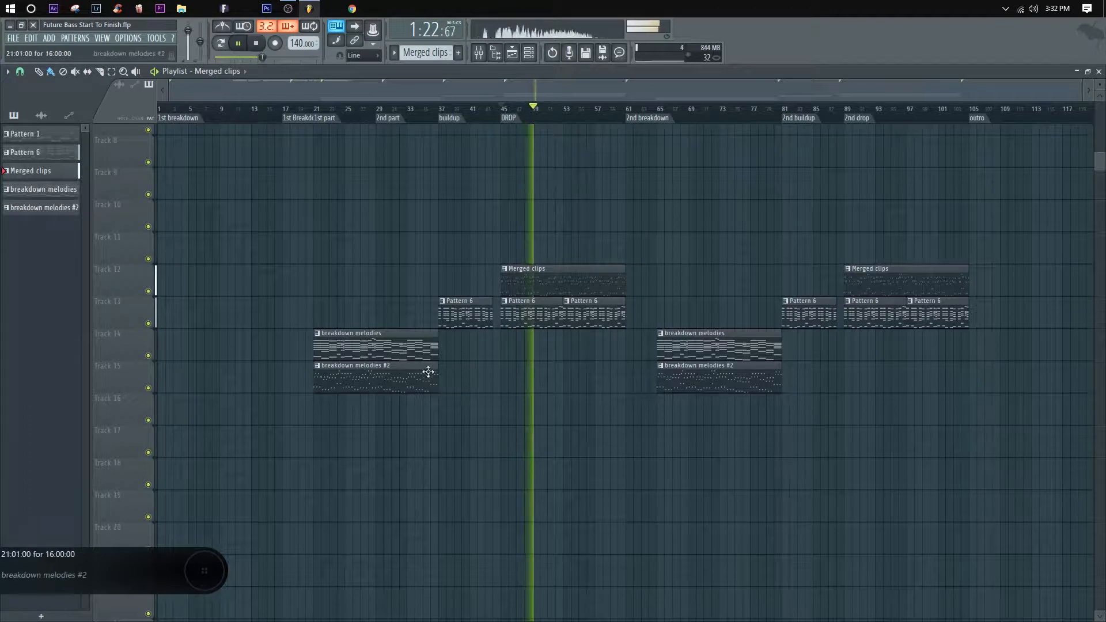
pyautogui.press('space')
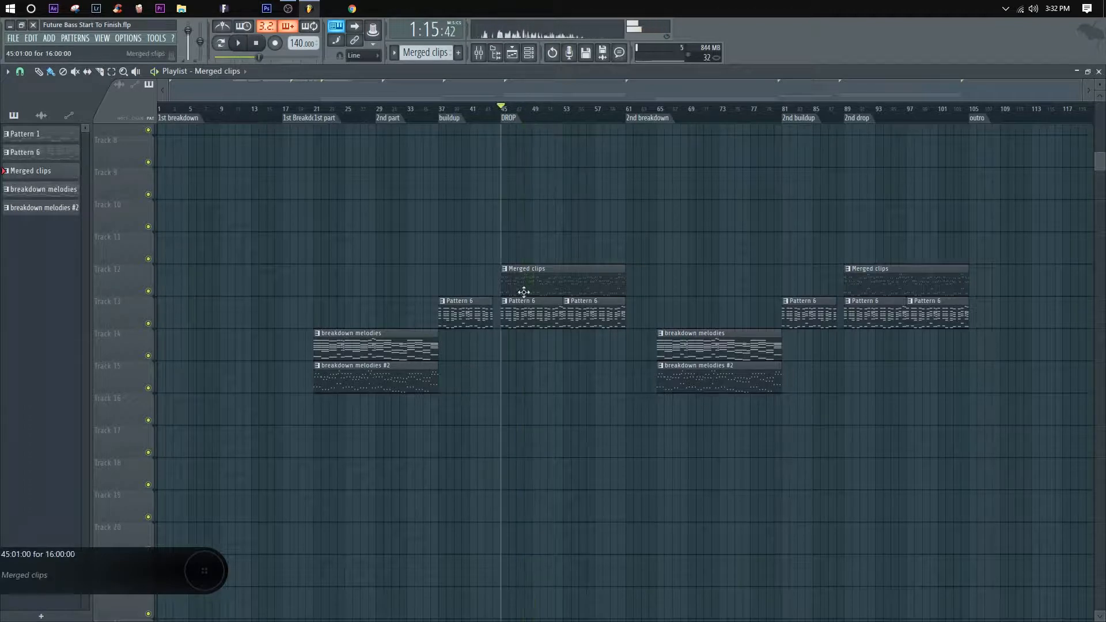
# Step: Slice the first drop's merged clip at bar 53 and place a copy over the buildup at bar 37, matching Pattern 6's length
pyautogui.moveTo(564, 229)
pyautogui.mouseDown()
pyautogui.moveTo(564, 291)
pyautogui.moveTo(484, 359)
pyautogui.moveTo(476, 260)
pyautogui.moveTo(496, 259)
pyautogui.moveTo(499, 297)
pyautogui.mouseUp()
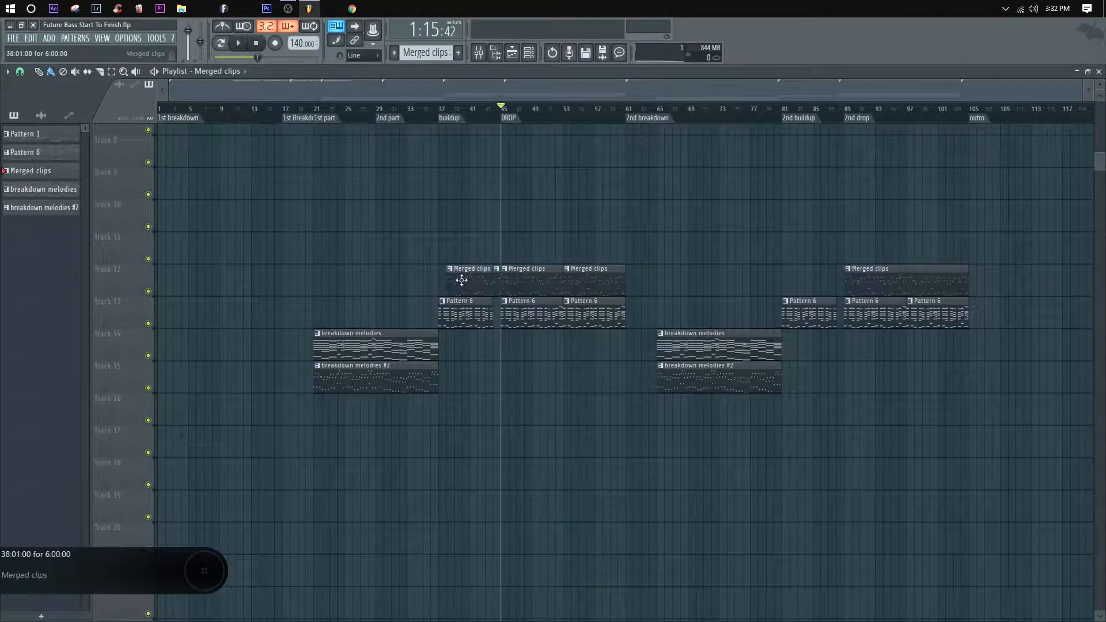
pyautogui.rightClick(497, 283)
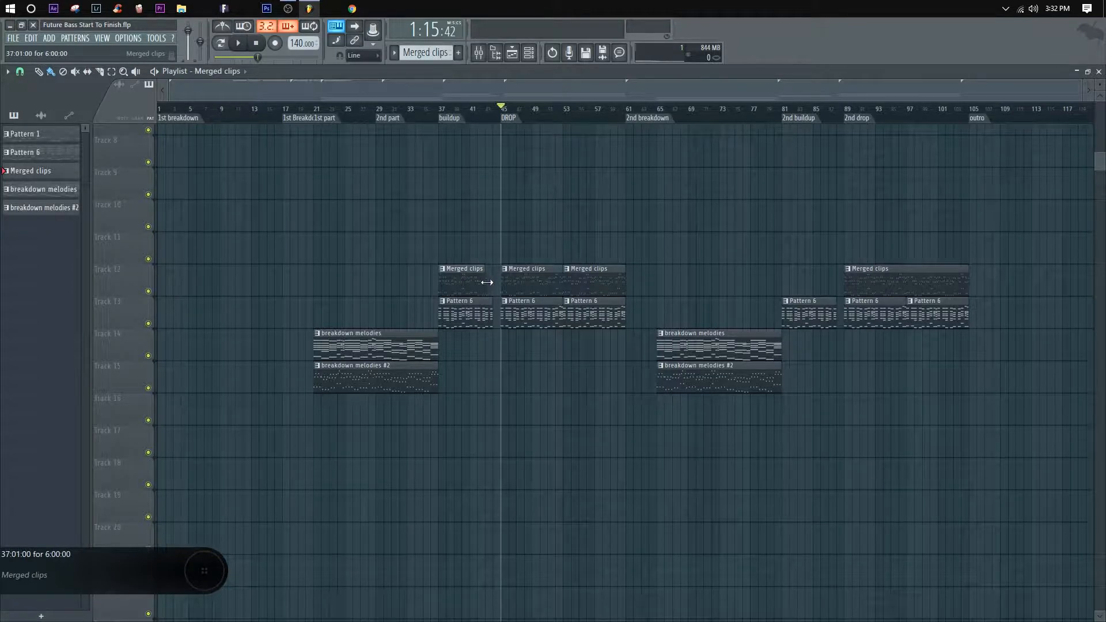
# Step: Move the merged buildup and drop clips to Track 15, and replace the second drop's clip with copies over the second buildup and drop
pyautogui.moveTo(699, 296); pyautogui.dragTo(477, 390)
pyautogui.click(495, 274)
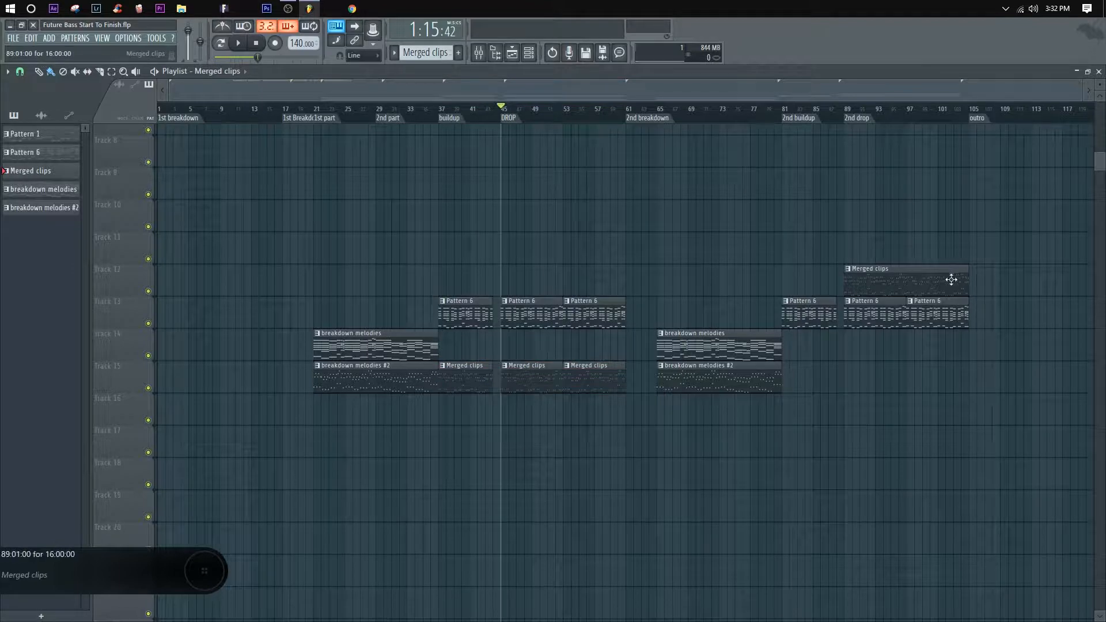
pyautogui.rightClick(922, 281)
pyautogui.moveTo(611, 421); pyautogui.dragTo(461, 374)
pyautogui.moveTo(459, 374); pyautogui.dragTo(803, 375)
pyautogui.keyDown('ctrl'); pyautogui.click(845, 344); pyautogui.keyUp('ctrl')
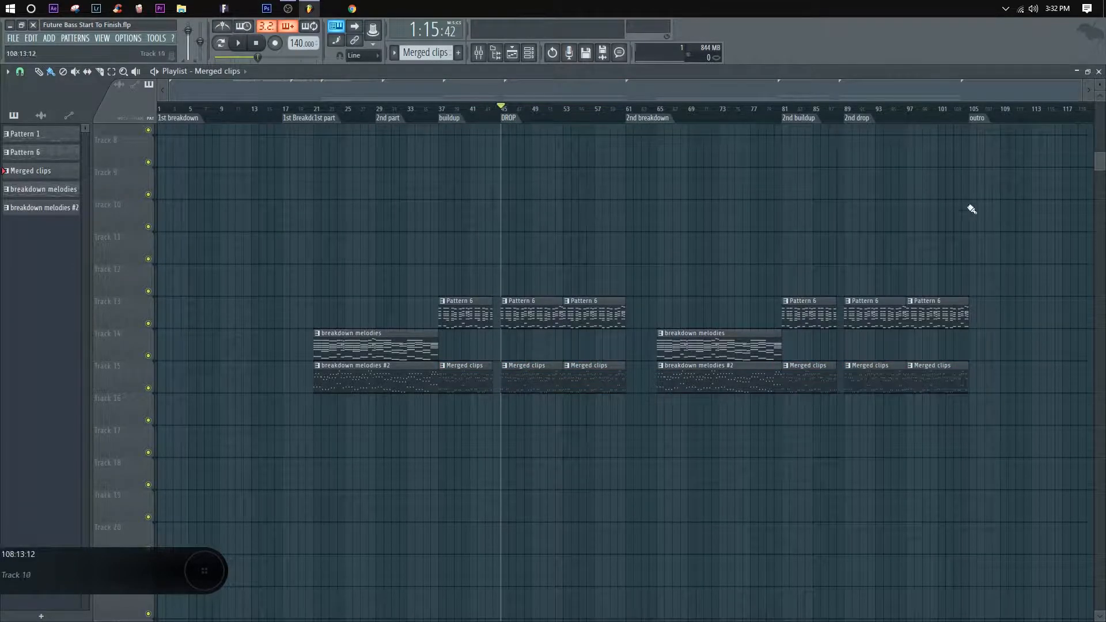
# Step: Move the playhead to the 1st part marker and make the first buildup's Pattern 6 clip unique
pyautogui.click(321, 109)
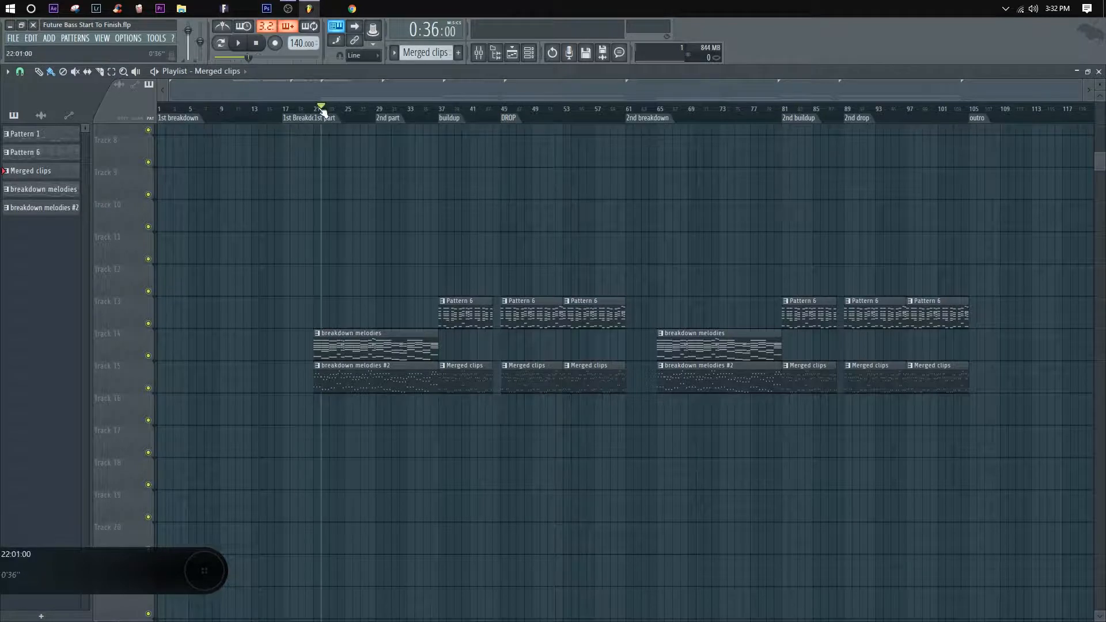
pyautogui.click(337, 118)
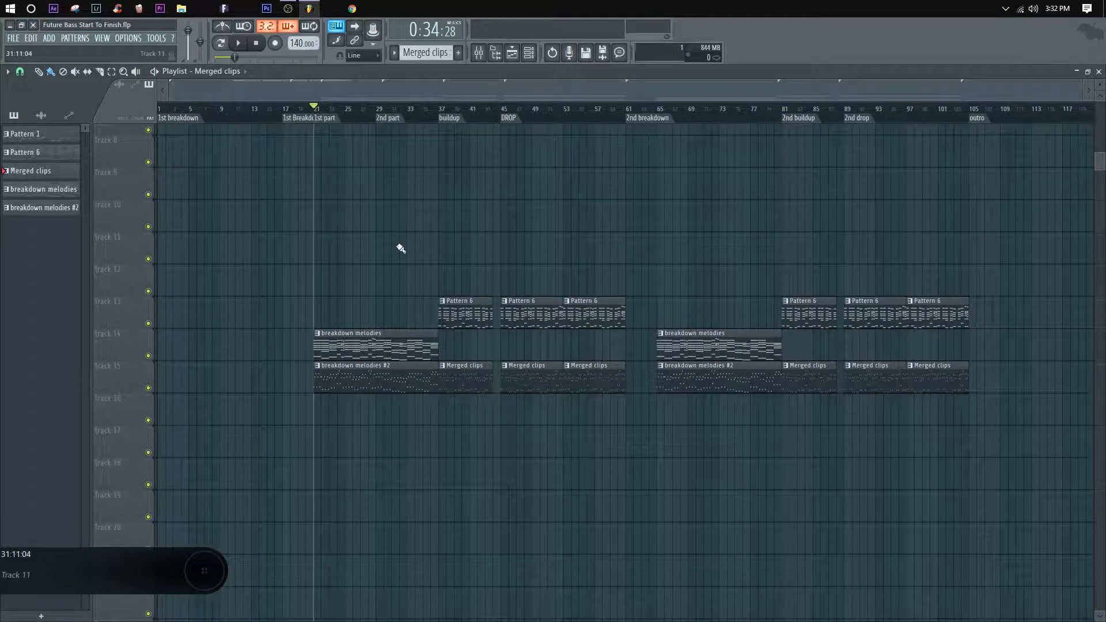
pyautogui.click(443, 300)
pyautogui.click(473, 375)
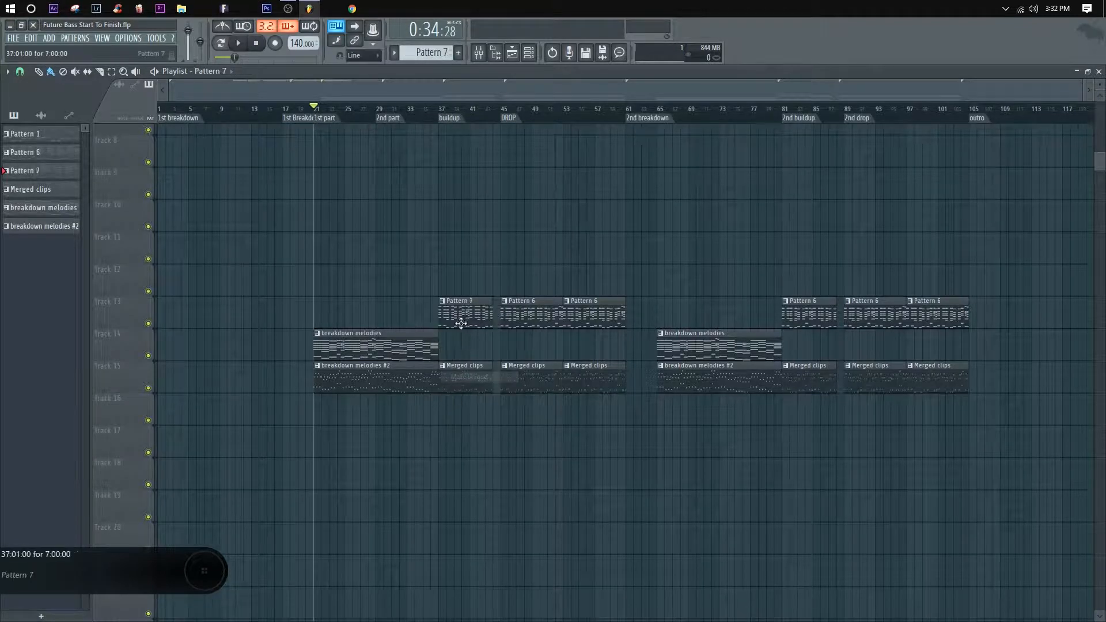
# Step: Rename the first buildup's Pattern 7 clip to "buildup"
pyautogui.click(443, 301)
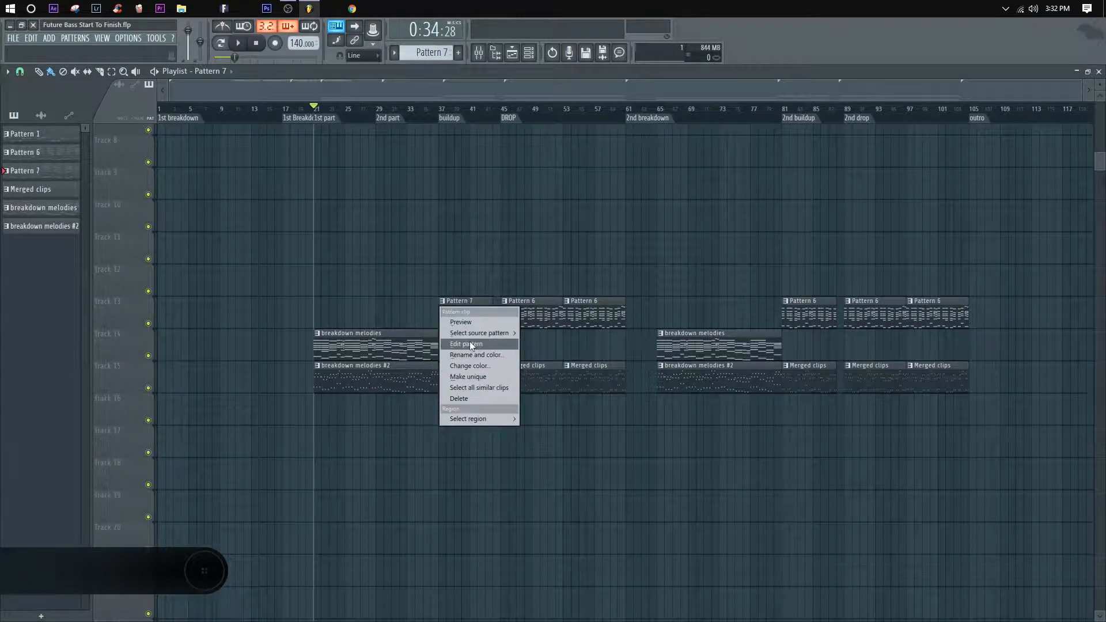
pyautogui.click(476, 354)
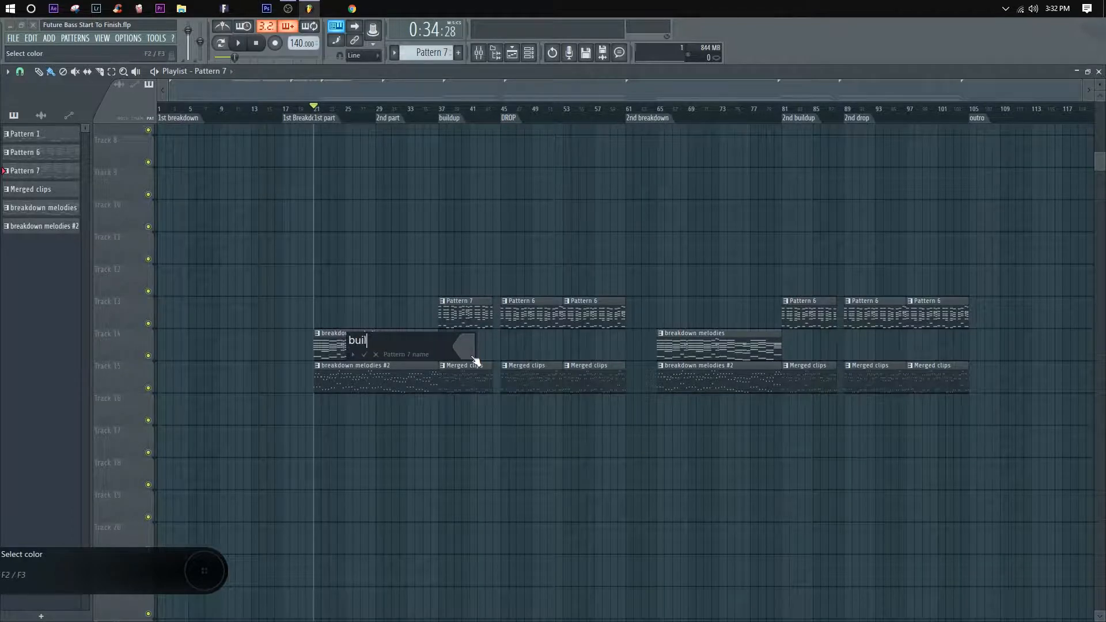
pyautogui.press('Return')
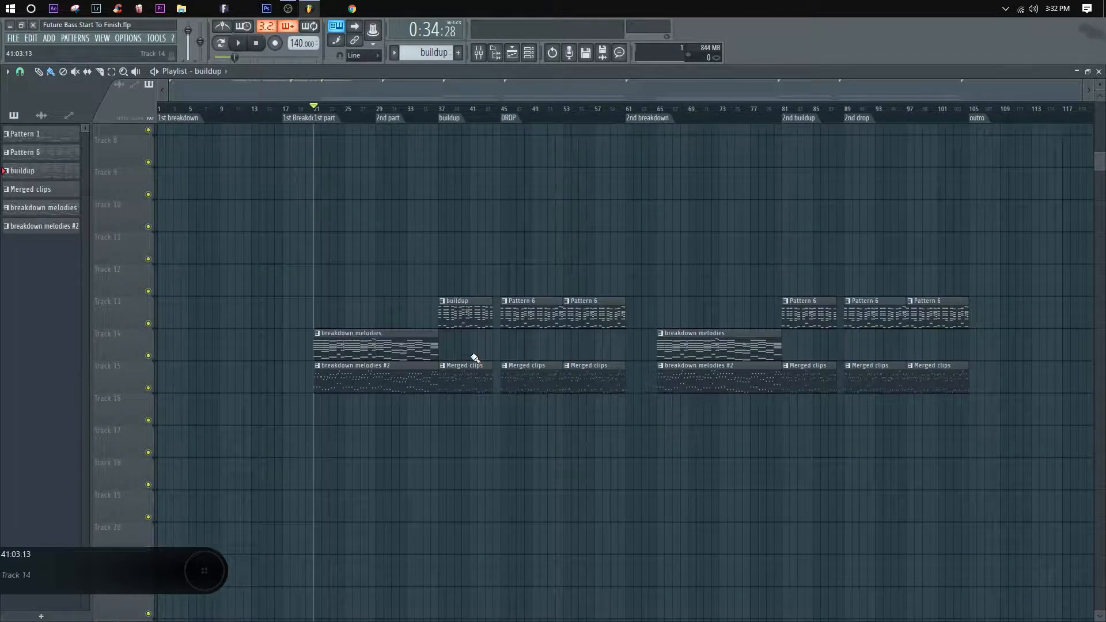
# Step: Rename the Pattern 6 used in the drops to "Drop"
pyautogui.click(502, 302)
pyautogui.click(743, 279)
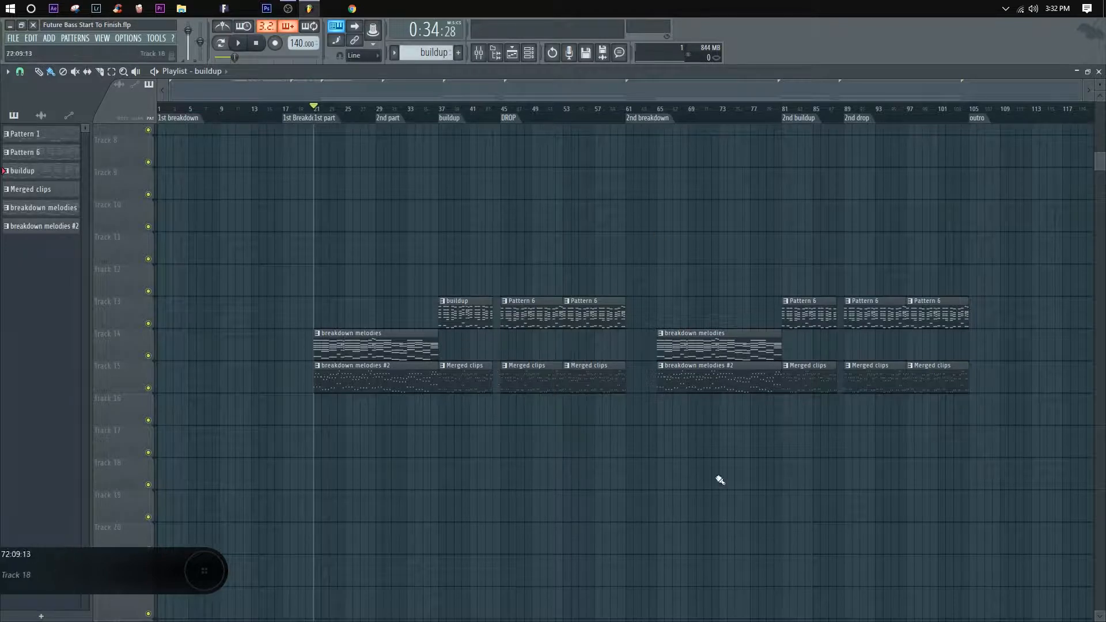
pyautogui.click(507, 305)
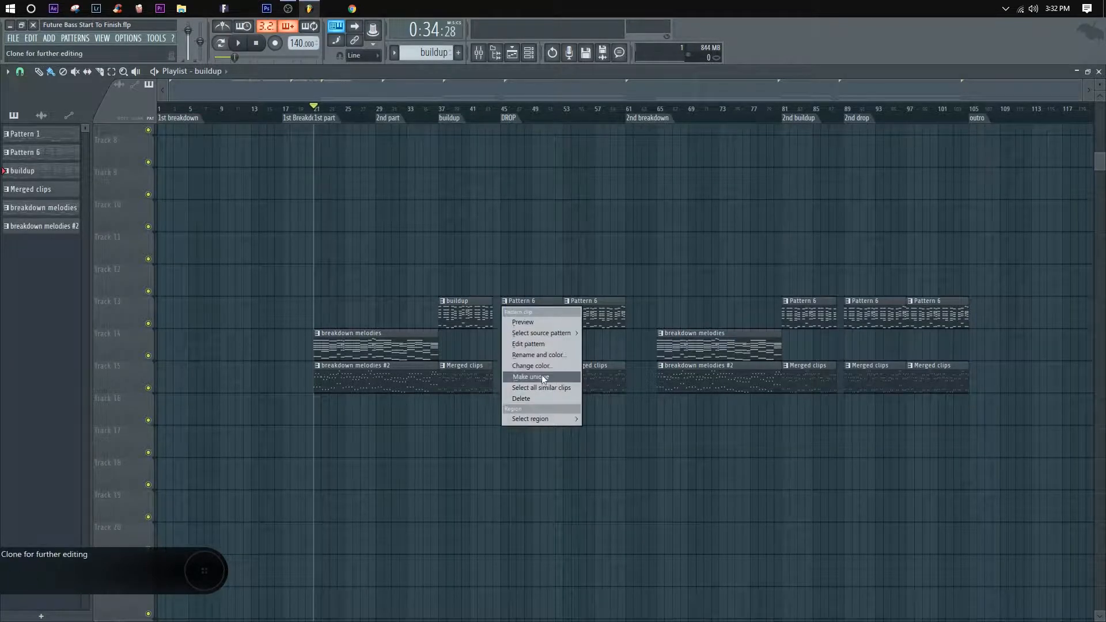
pyautogui.click(534, 354)
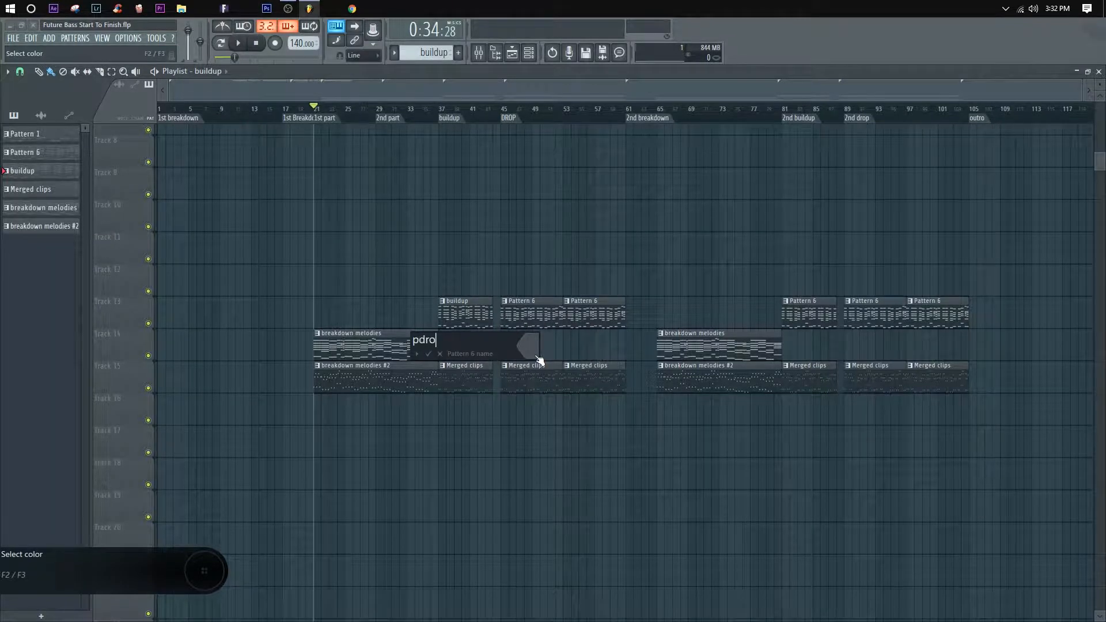
pyautogui.write('Drop')
pyautogui.press('Return')
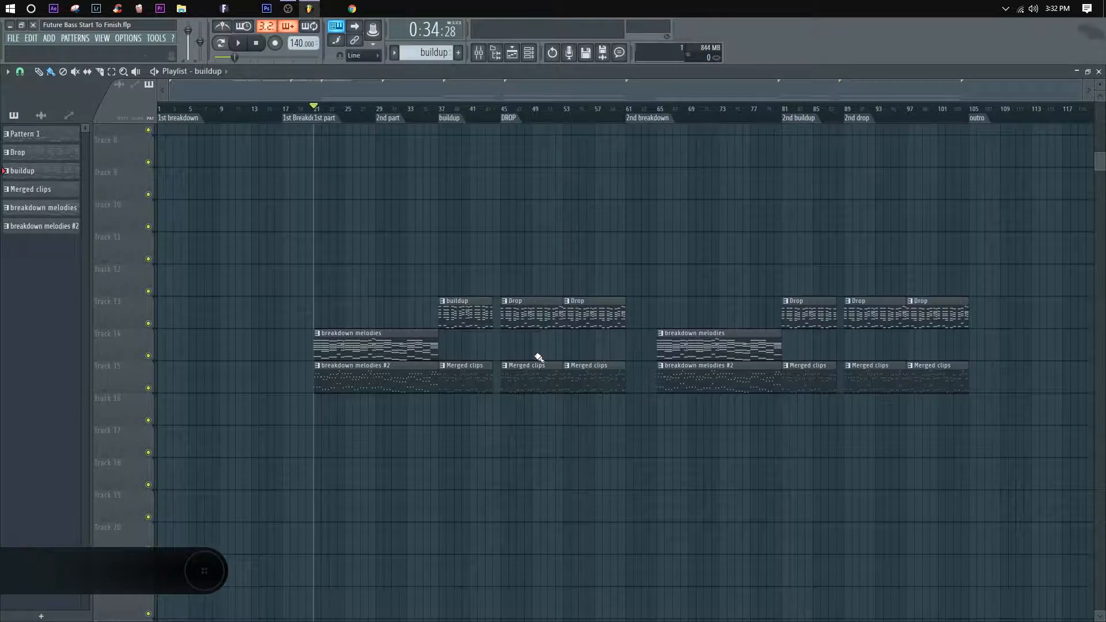
pyautogui.click(543, 249)
pyautogui.rightClick(587, 255)
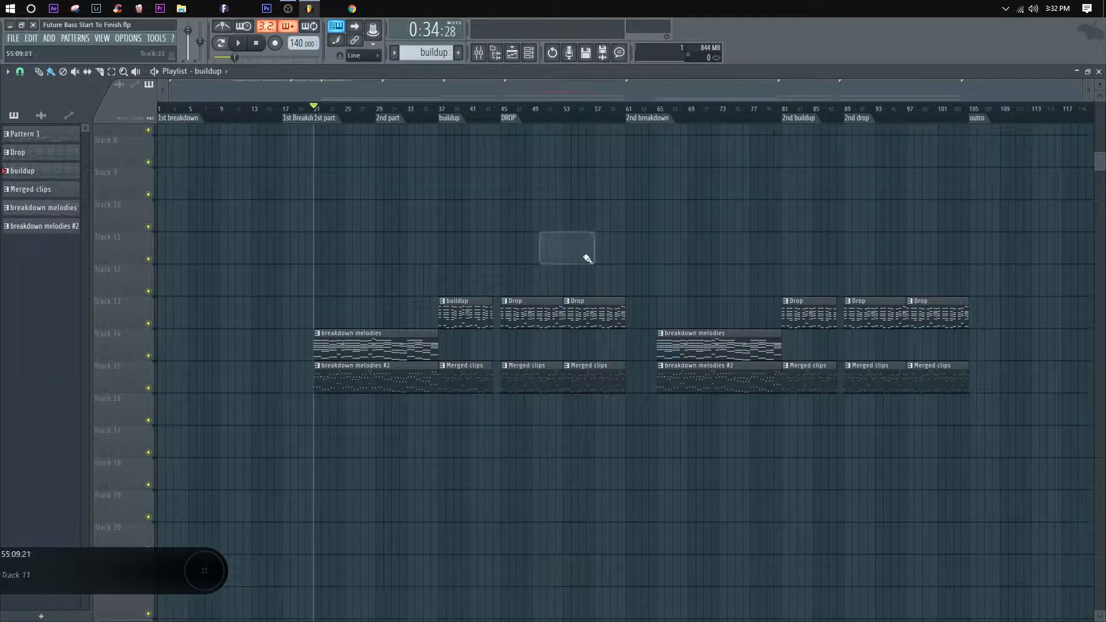
# Step: Make the first buildup's merged clip on Track 15 unique and rename it "bu arp"
pyautogui.click(443, 369)
pyautogui.click(456, 352)
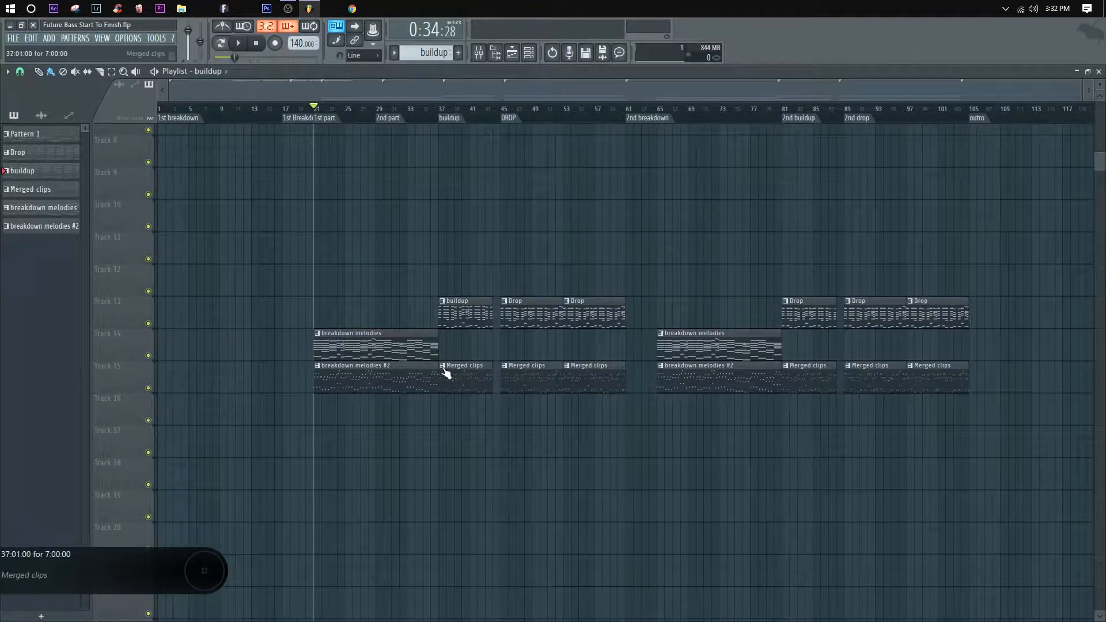
pyautogui.click(444, 369)
pyautogui.click(467, 441)
pyautogui.click(443, 366)
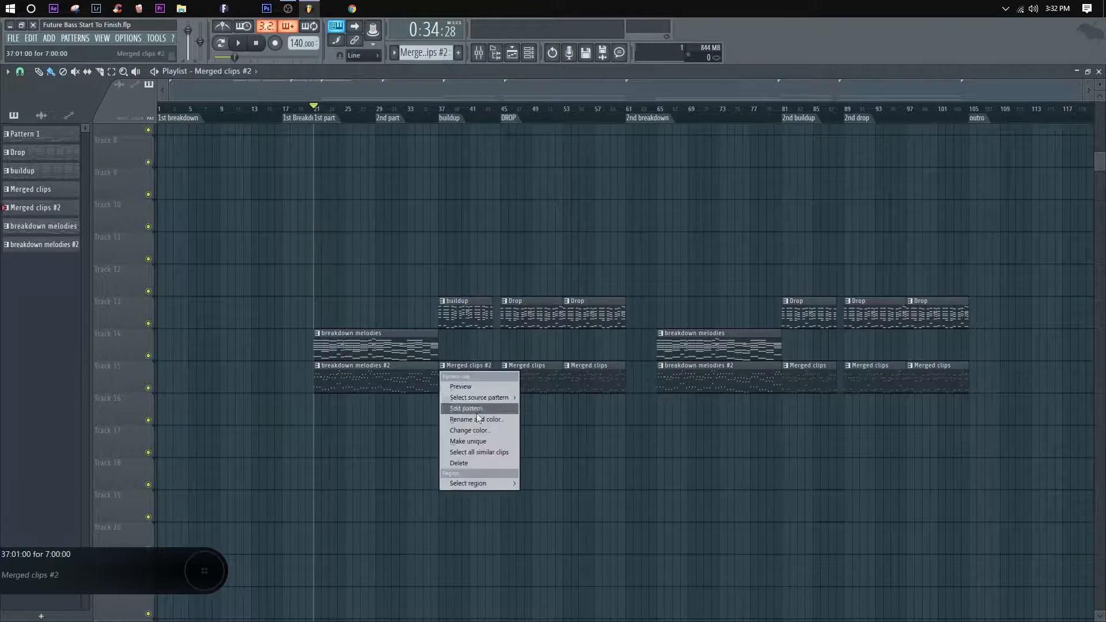
pyautogui.click(475, 421)
pyautogui.write('arp')
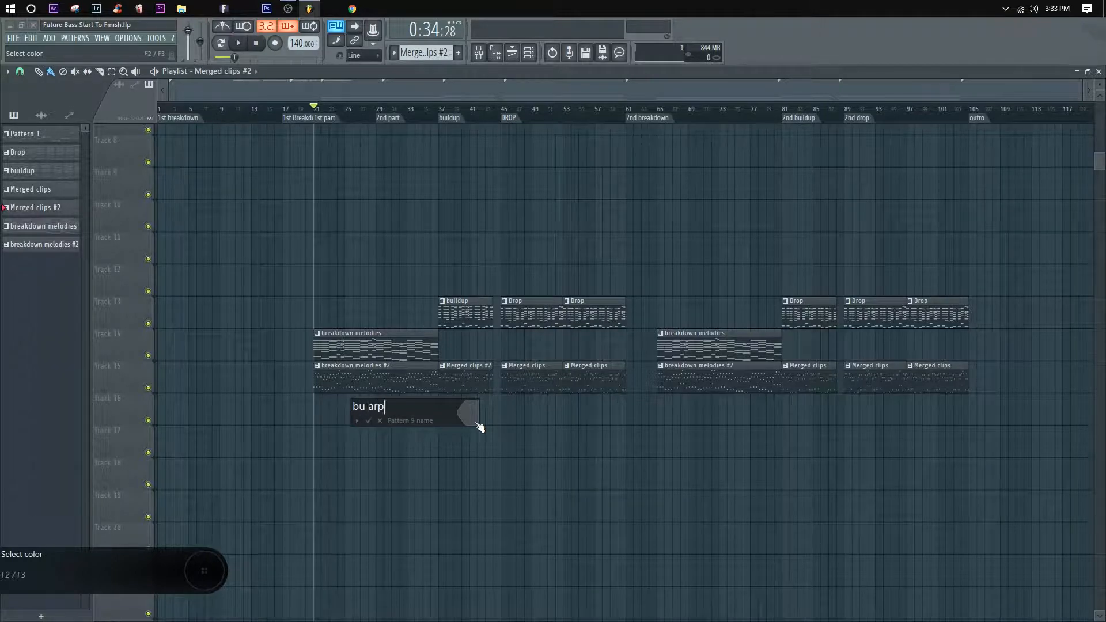
pyautogui.press('Return')
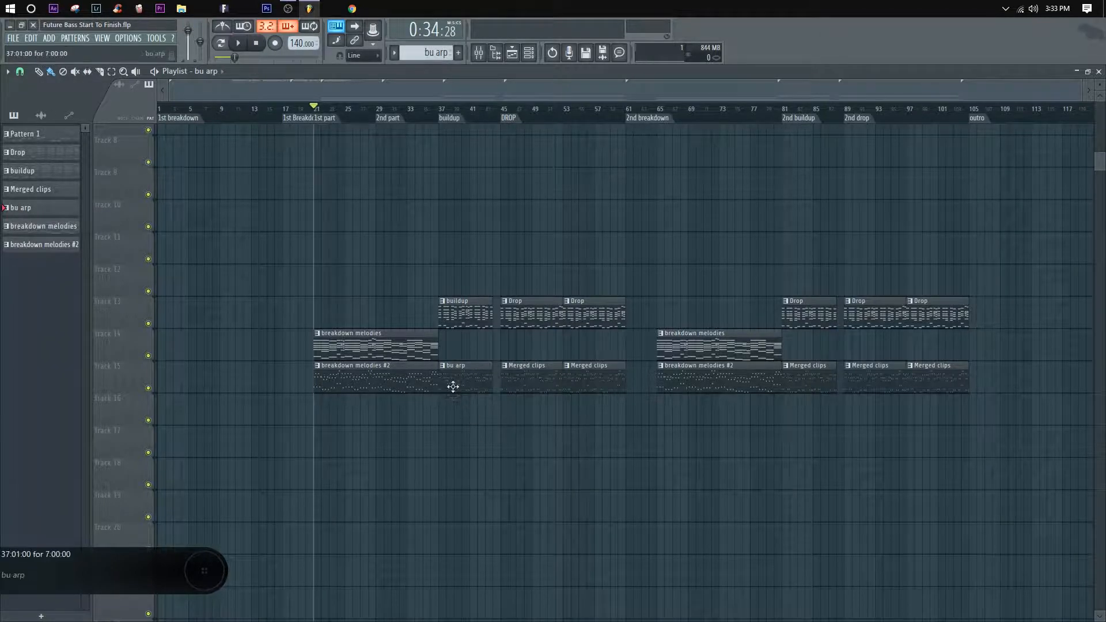
# Step: Rename the first drop's Merged clips pattern to "drop arp"
pyautogui.rightClick(508, 370)
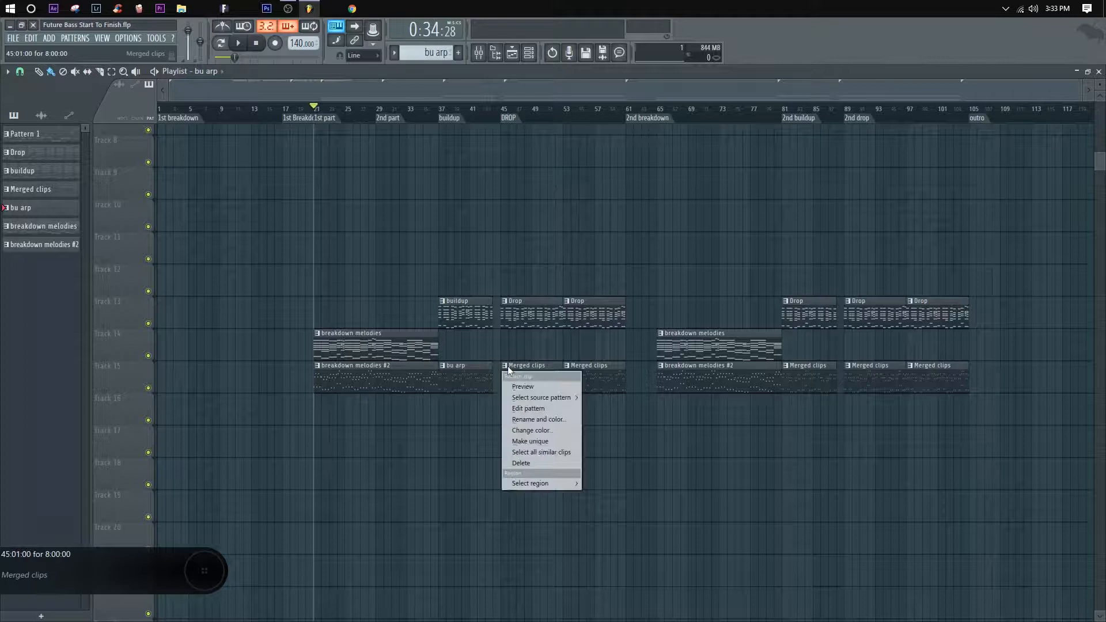
pyautogui.click(535, 420)
pyautogui.write('d')
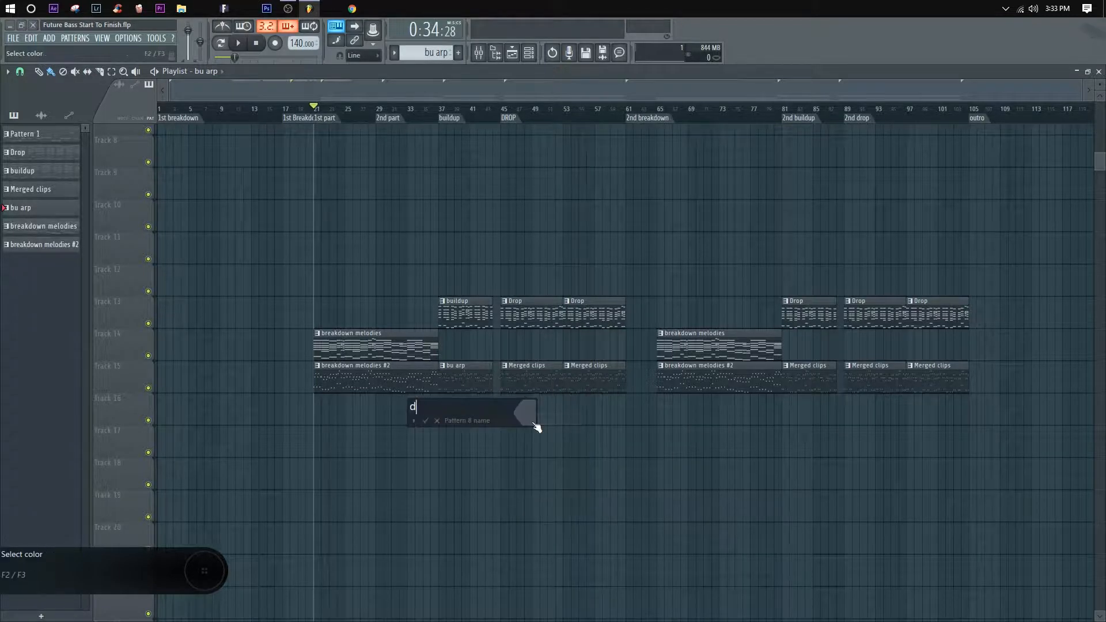
pyautogui.write('rop arp')
pyautogui.press('Return')
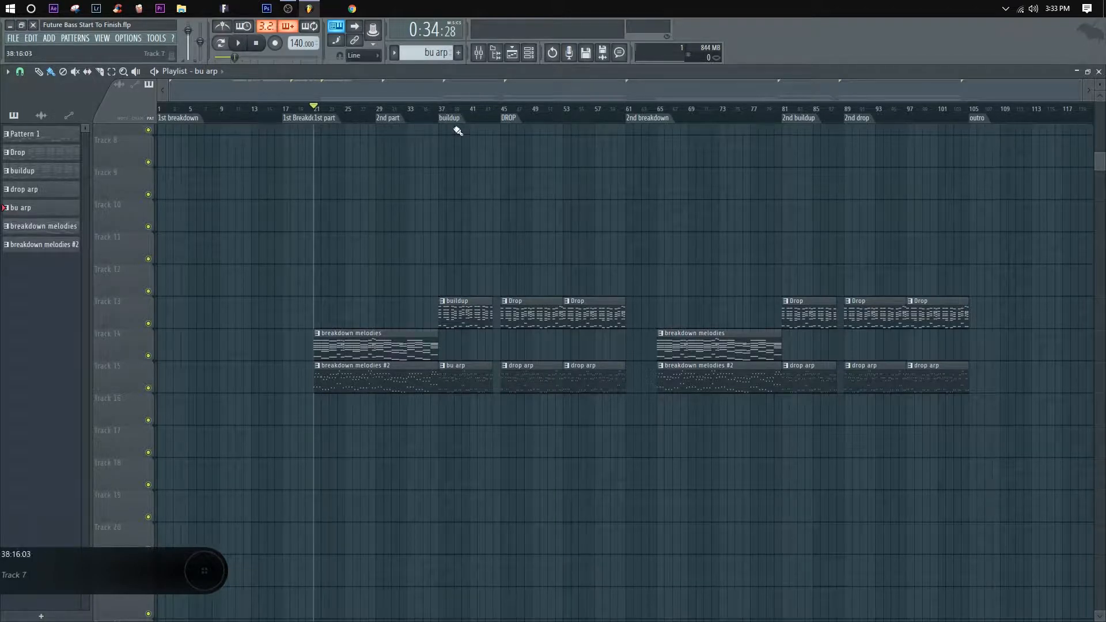
# Step: Copy both breakdown melodies clips onto a new track inserted at Track 14 and merge the copies into one pattern clip
pyautogui.moveTo(650, 289)
pyautogui.mouseDown()
pyautogui.moveTo(640, 289)
pyautogui.moveTo(603, 391)
pyautogui.moveTo(832, 112)
pyautogui.moveTo(843, 196)
pyautogui.moveTo(808, 303)
pyautogui.mouseUp()
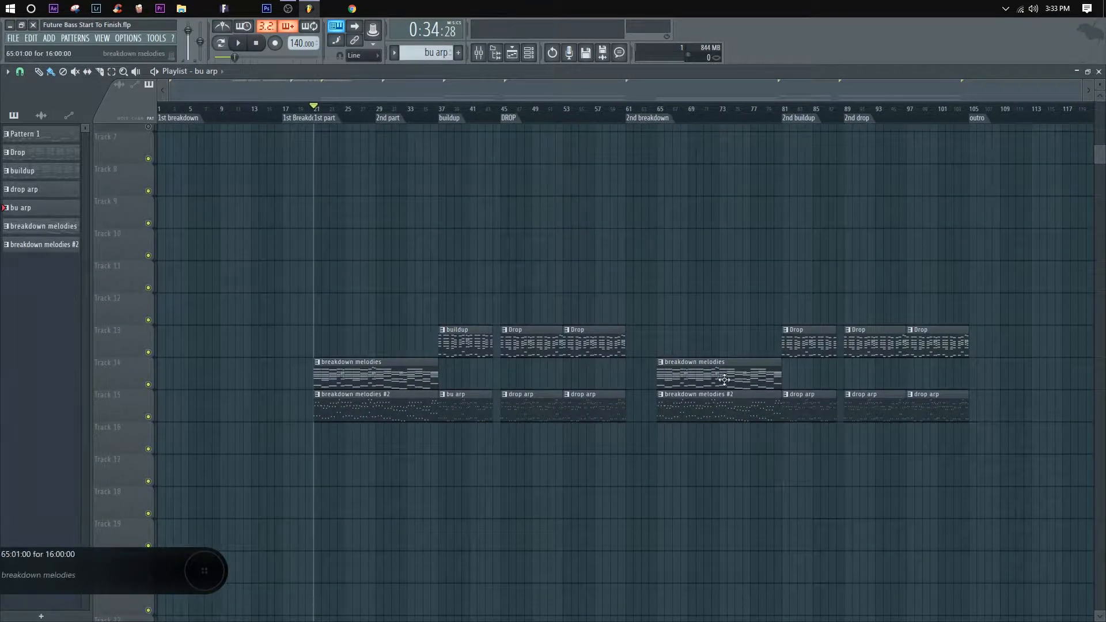
pyautogui.rightClick(126, 382)
pyautogui.click(165, 518)
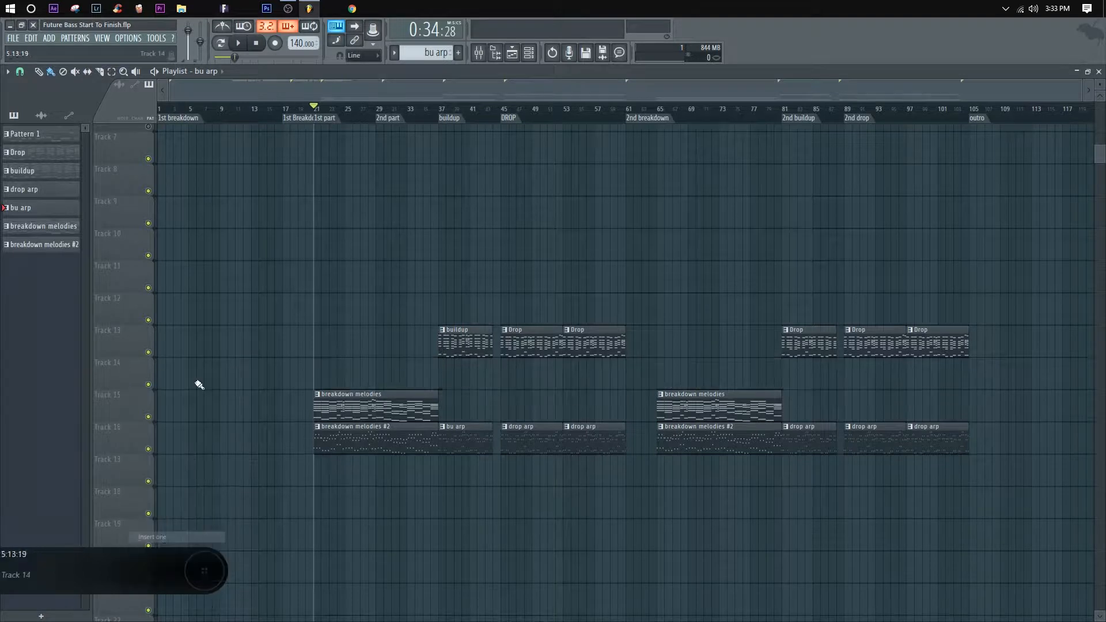
pyautogui.moveTo(801, 419); pyautogui.dragTo(337, 360)
pyautogui.rightClick(128, 376)
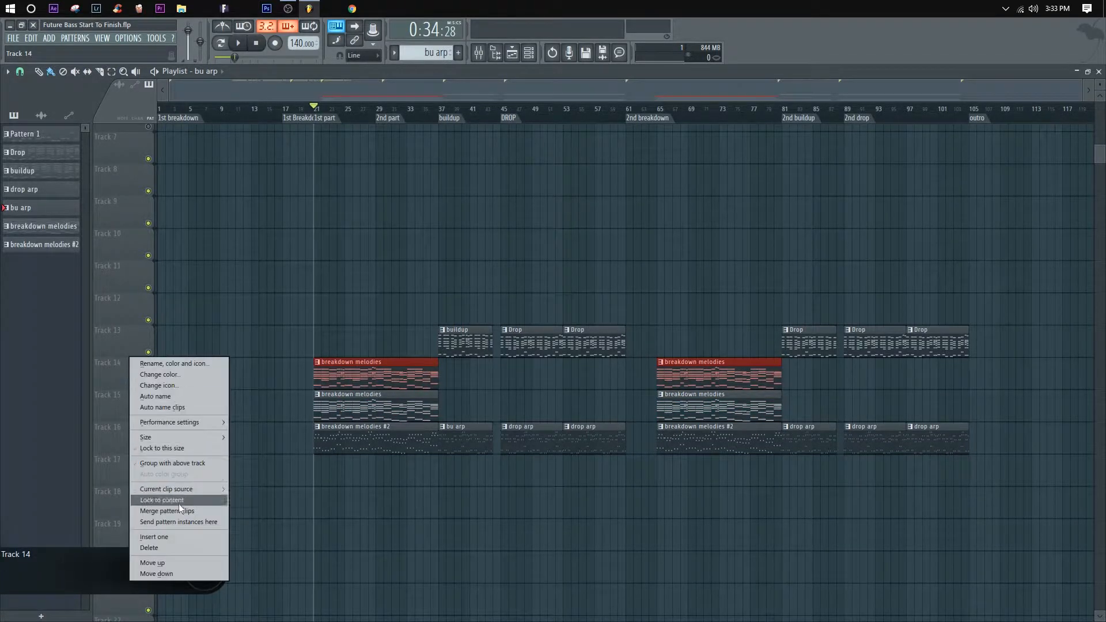
pyautogui.click(178, 503)
# Step: Delete the upper chord notes from the merged breakdown pattern in both sections, keeping only the lowest note of each chord
pyautogui.doubleClick(407, 382)
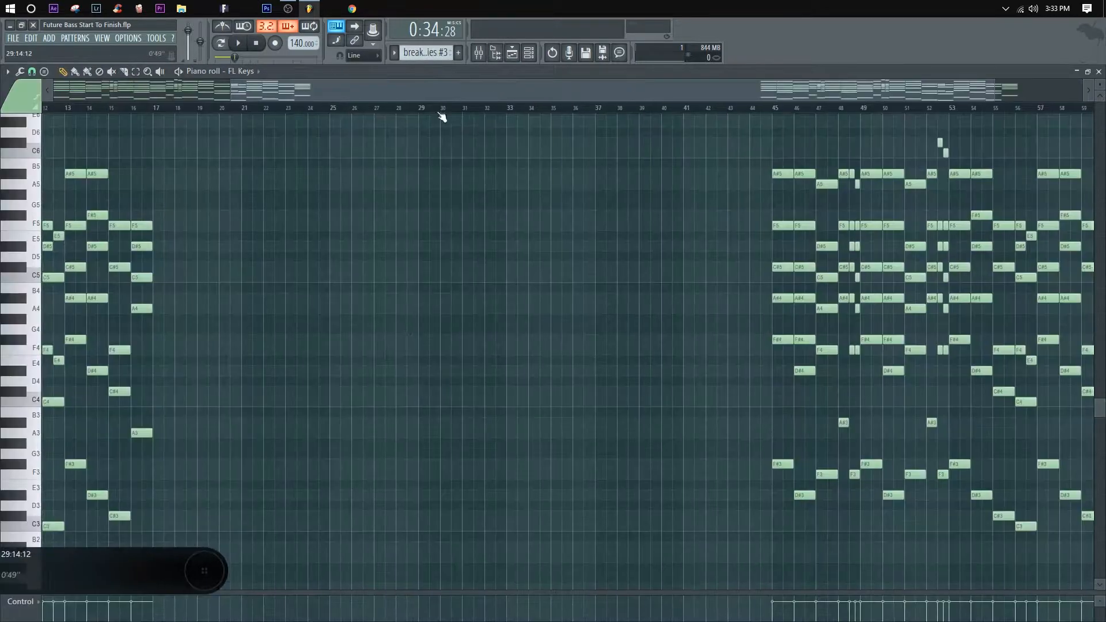
pyautogui.click(513, 53)
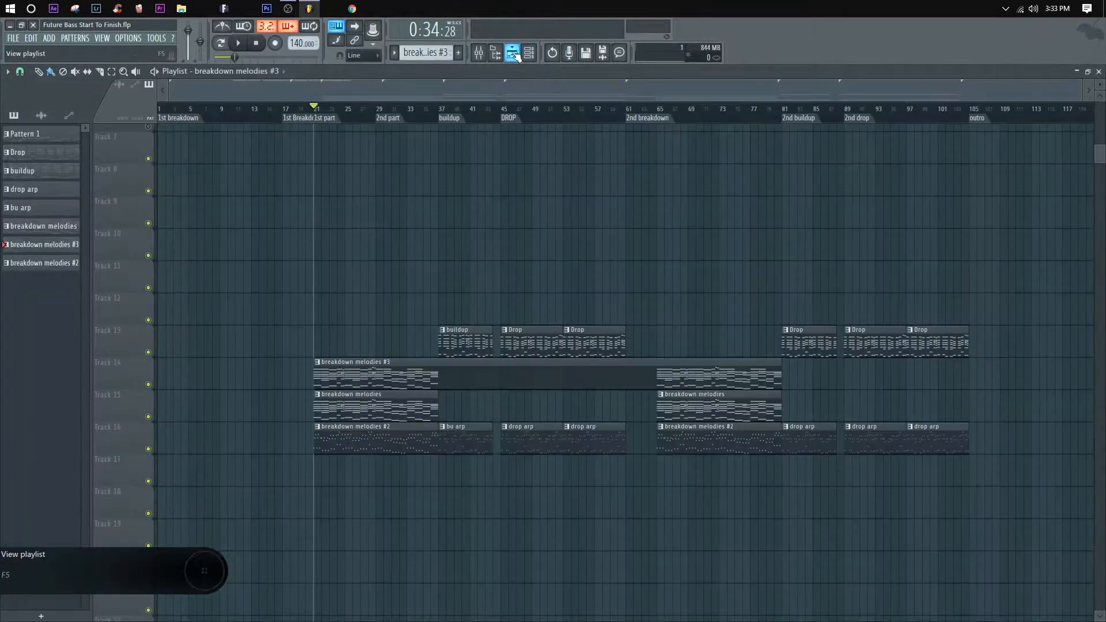
pyautogui.doubleClick(408, 370)
pyautogui.moveTo(1052, 345); pyautogui.dragTo(38, 115)
pyautogui.scroll(-1, 777, 247)
pyautogui.press('Delete')
pyautogui.scroll(-5, 778, 248)
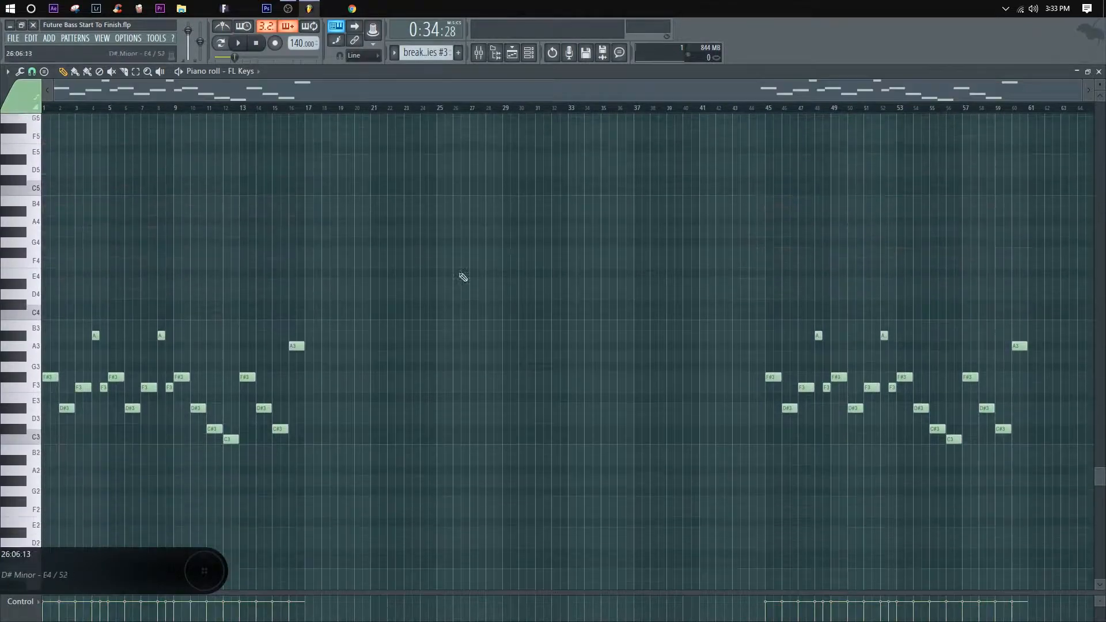
pyautogui.click(1099, 71)
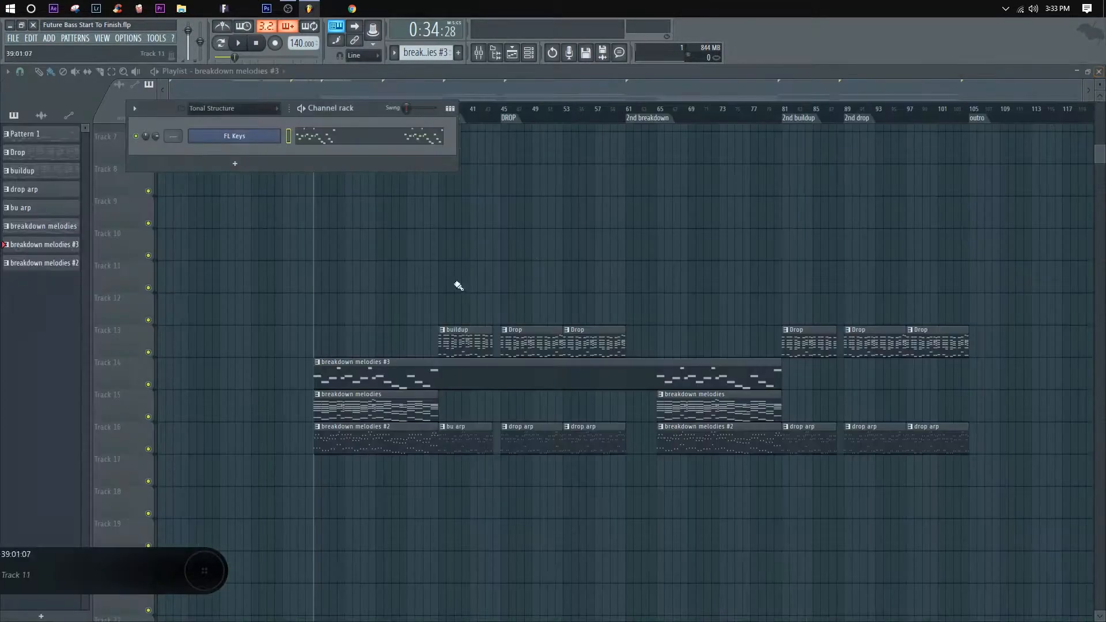
# Step: Play Track 14's bass notes in solo, skipping forward through the first breakdown to the start of the buildup
pyautogui.press('space')
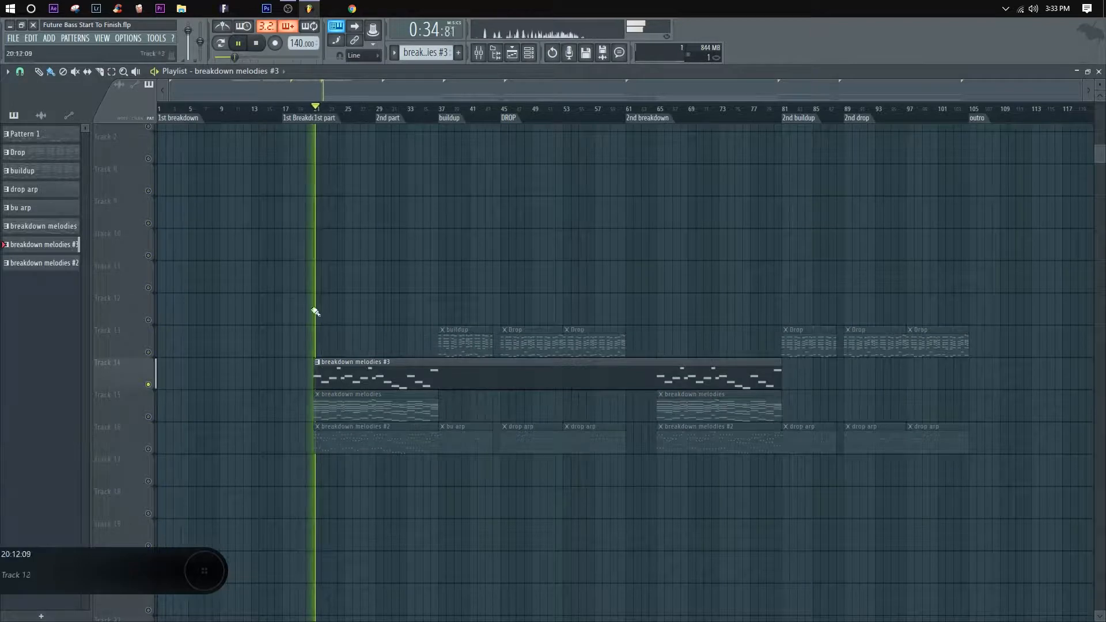
pyautogui.click(375, 113)
pyautogui.click(398, 113)
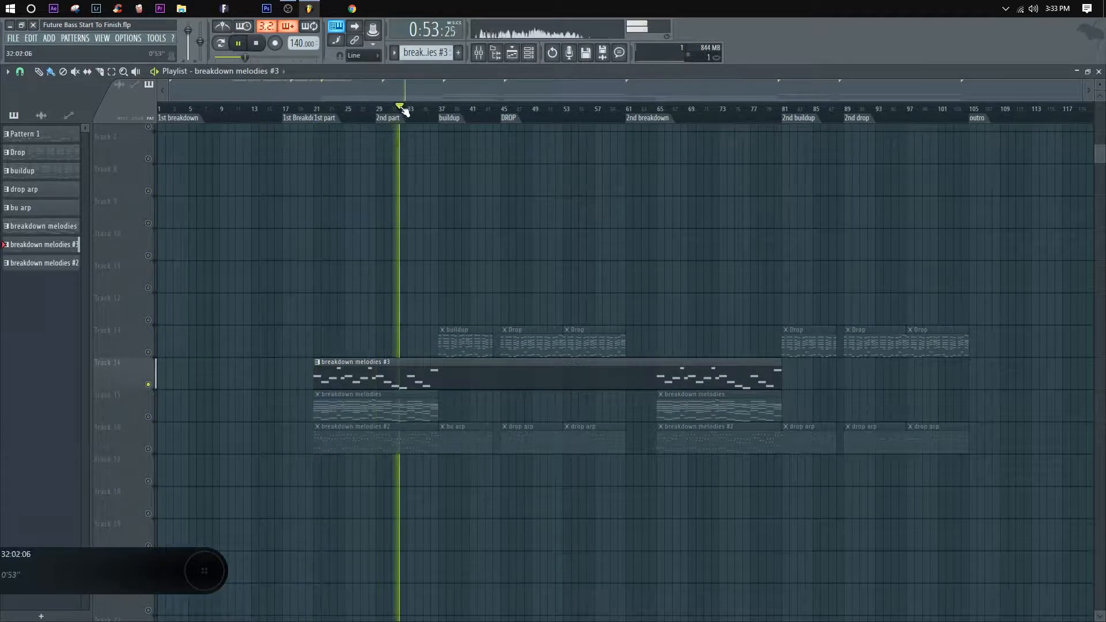
pyautogui.click(419, 113)
pyautogui.click(440, 113)
pyautogui.click(454, 113)
pyautogui.press('space')
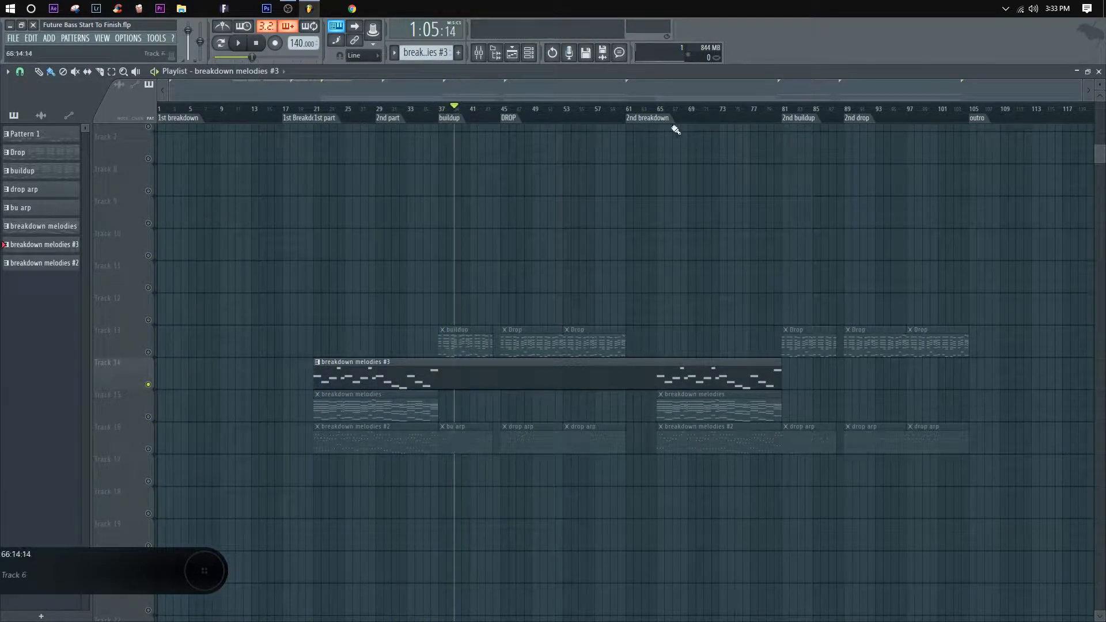
# Step: Move the playhead to the start of the second breakdown's melody clips and turn off Track 14's solo
pyautogui.moveTo(657, 113); pyautogui.dragTo(667, 111)
pyautogui.rightClick(146, 382)
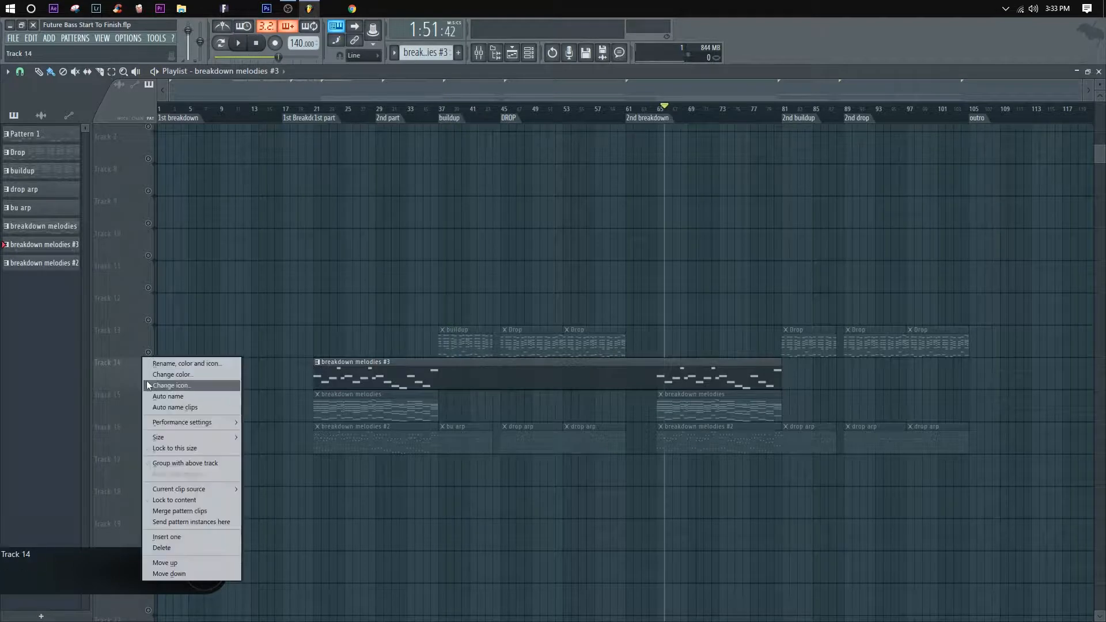
pyautogui.click(138, 382)
pyautogui.rightClick(145, 383)
pyautogui.click(136, 382)
pyautogui.rightClick(148, 384)
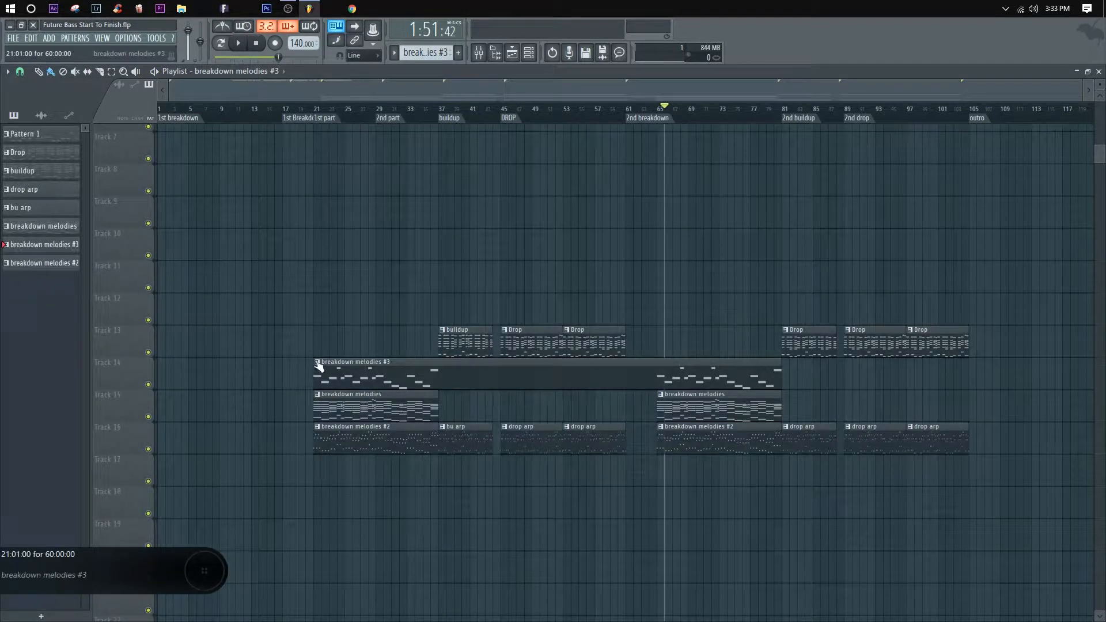
# Step: Rename the merged pattern on Track 14 to "breakdown bassline"
pyautogui.rightClick(315, 368)
pyautogui.click(363, 437)
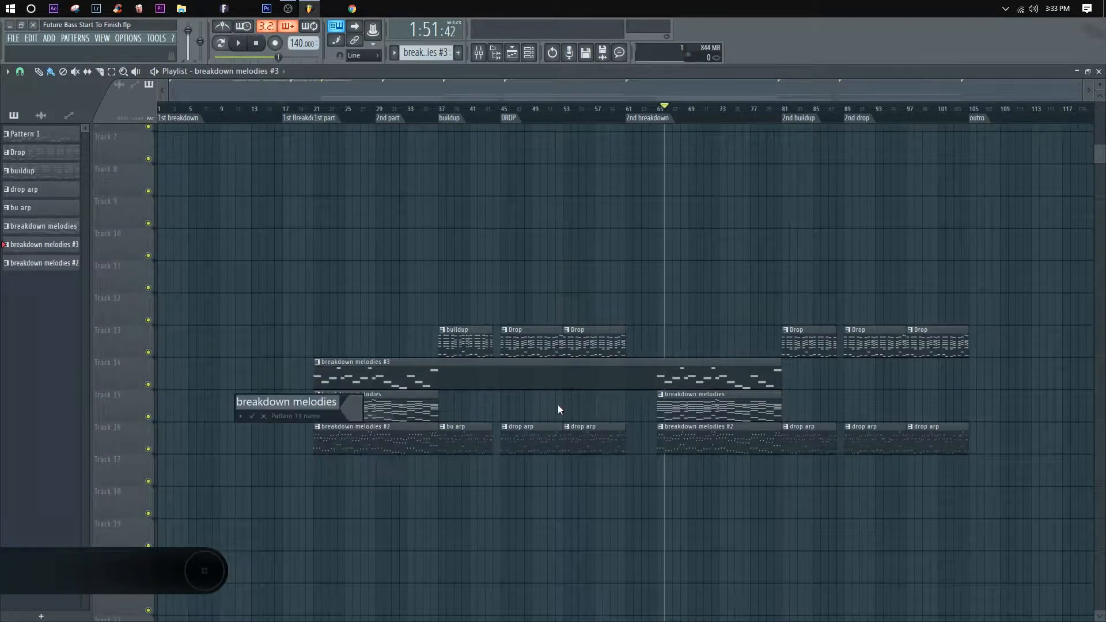
pyautogui.write('breakdown bass')
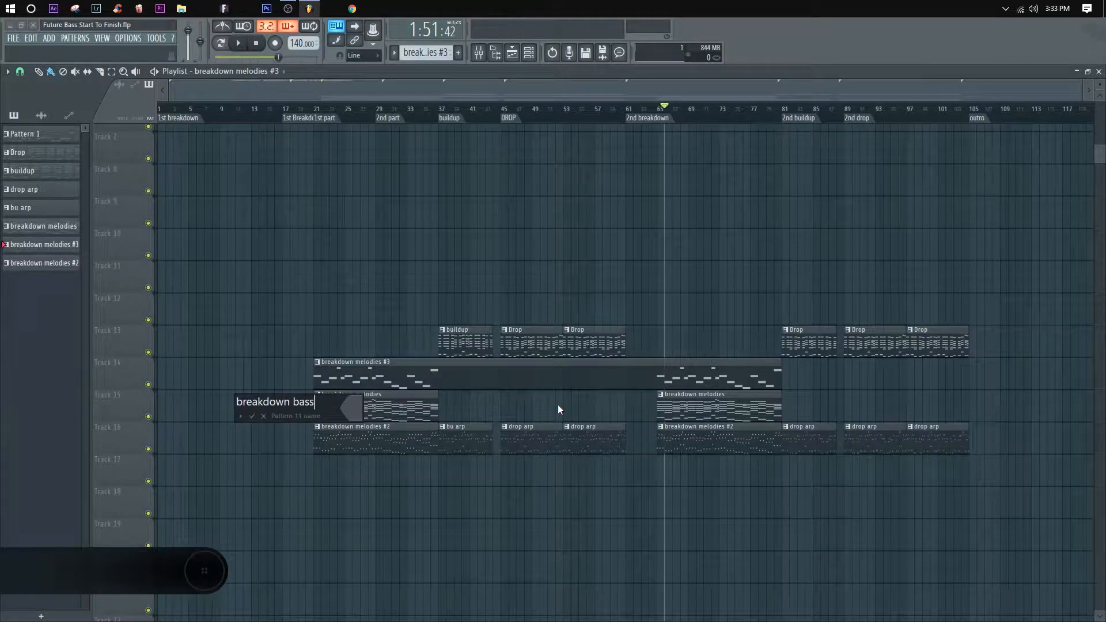
pyautogui.write('line')
pyautogui.press('Return')
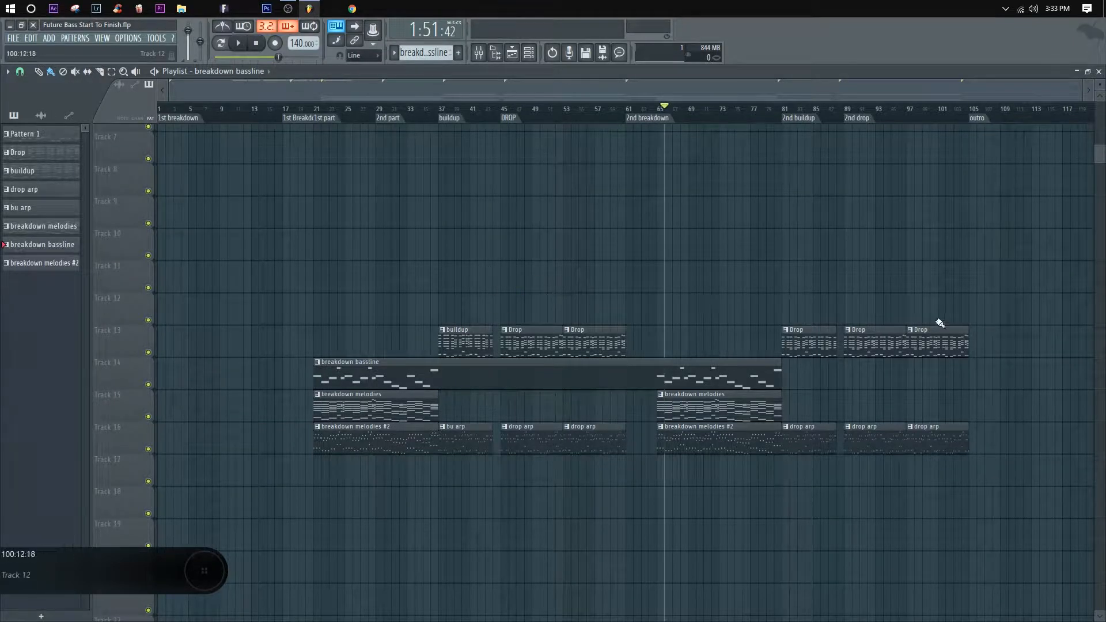
# Step: Slice the breakdown bassline clip at bars 37 and 65 and delete its empty middle section
pyautogui.moveTo(458, 407); pyautogui.dragTo(444, 375)
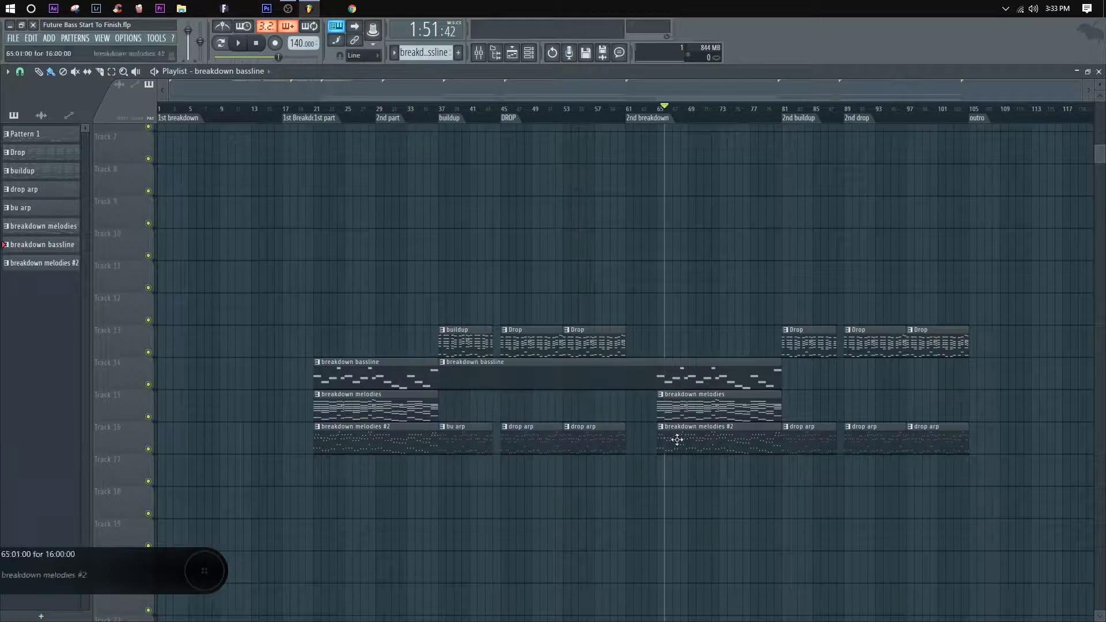
pyautogui.moveTo(654, 436); pyautogui.dragTo(656, 389)
pyautogui.rightClick(576, 383)
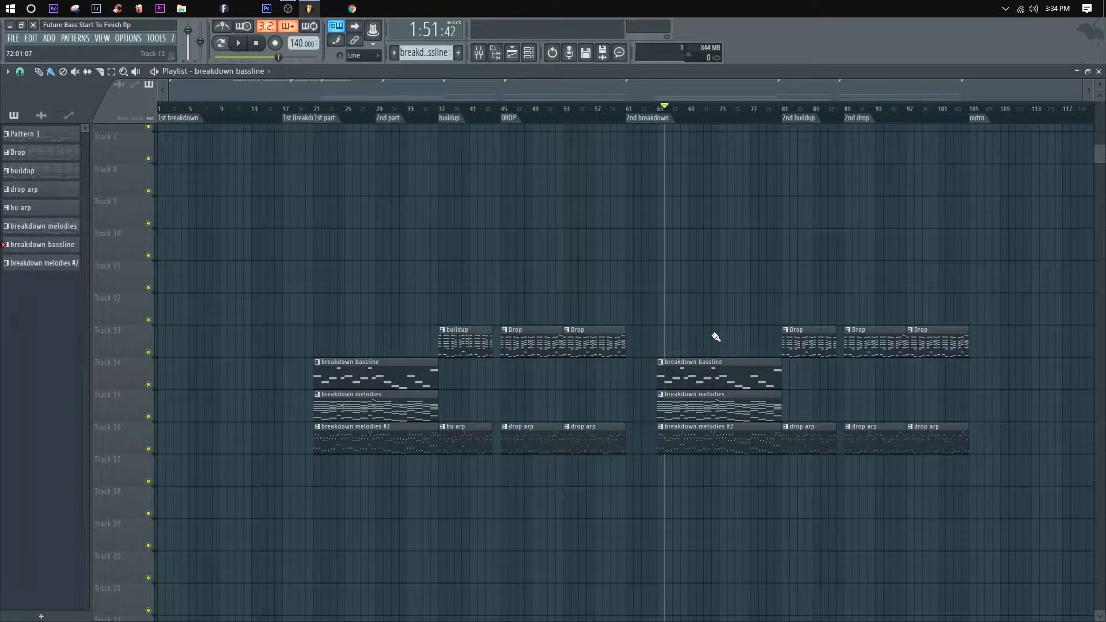
# Step: Copy the Drop clips of both drops up to Track 12 and merge the copies into one pattern clip
pyautogui.moveTo(1014, 341); pyautogui.dragTo(878, 345)
pyautogui.moveTo(667, 352); pyautogui.dragTo(537, 295)
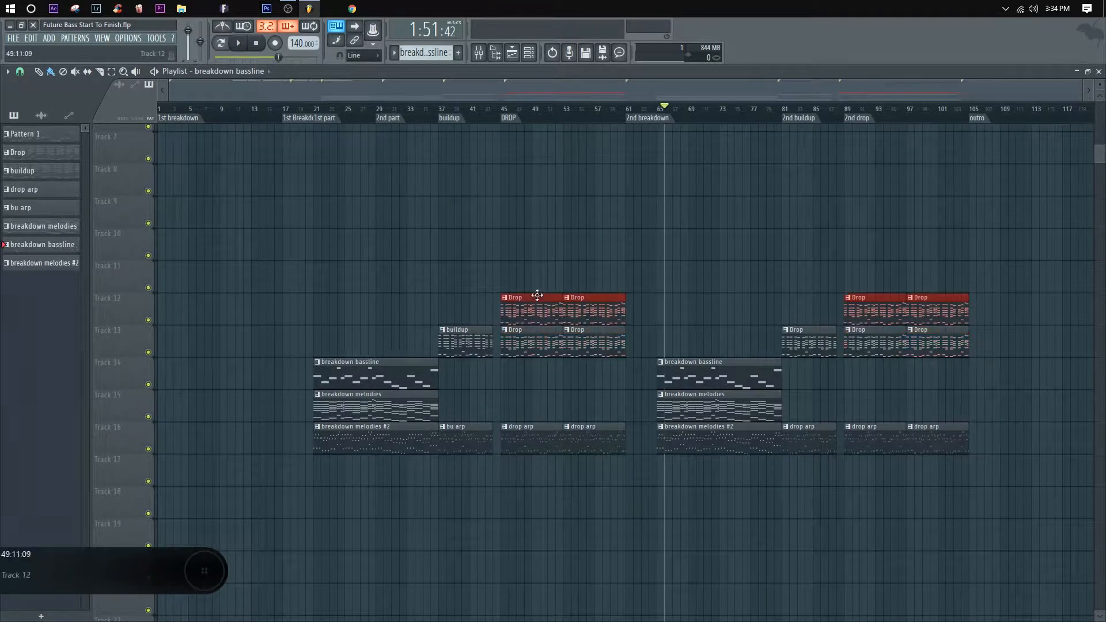
pyautogui.rightClick(121, 292)
pyautogui.click(170, 424)
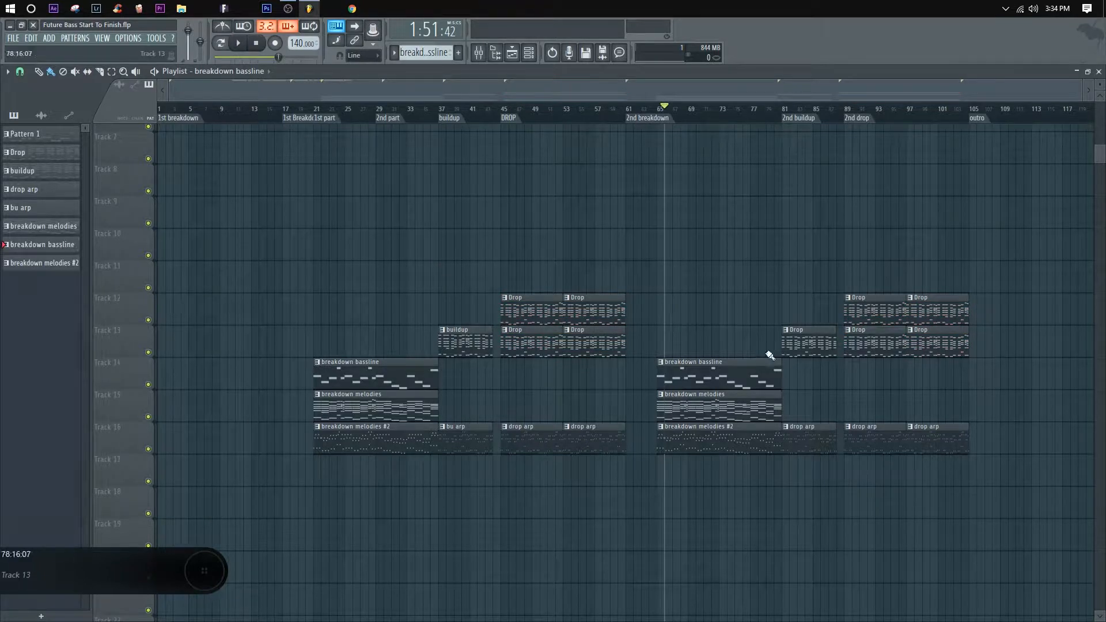
pyautogui.rightClick(103, 293)
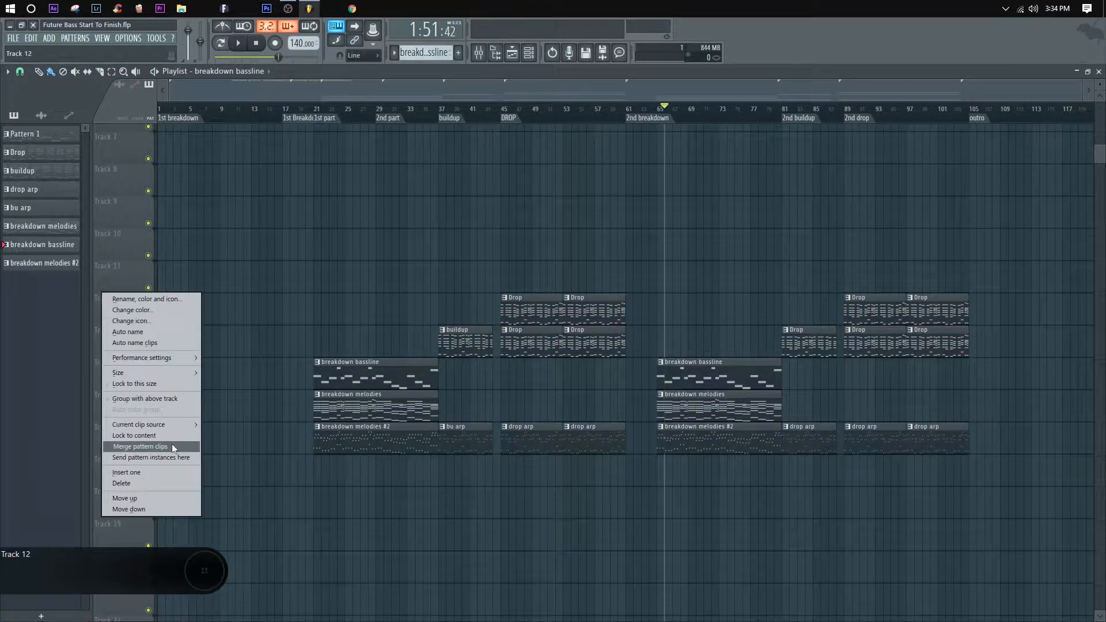
pyautogui.click(171, 447)
# Step: Rename the merged pattern on Track 12 to "drop 808"
pyautogui.rightClick(504, 303)
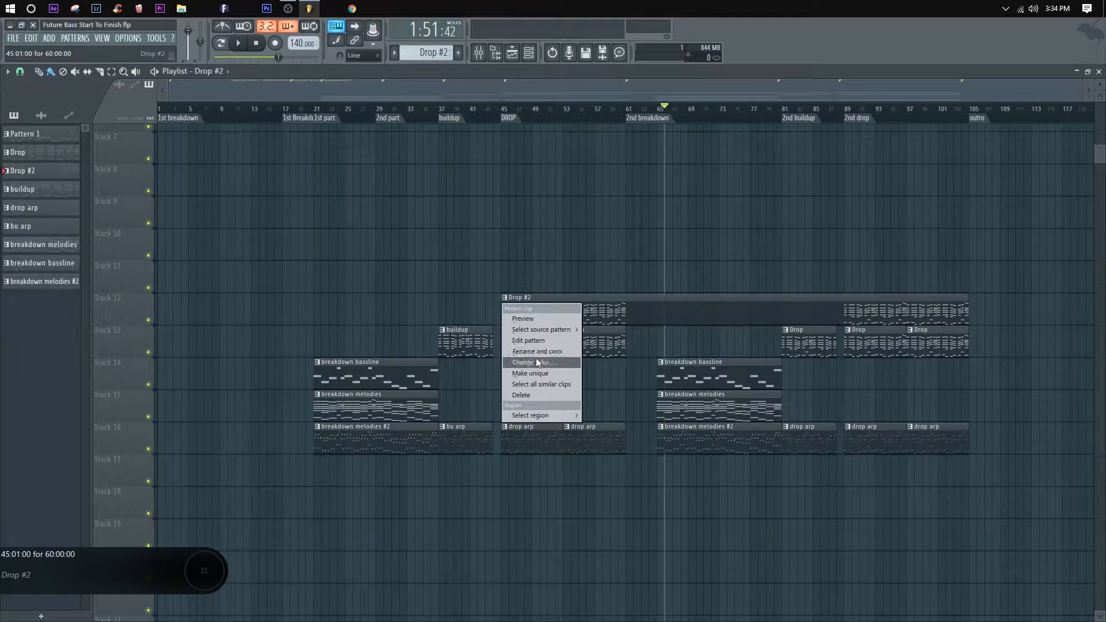
pyautogui.click(537, 352)
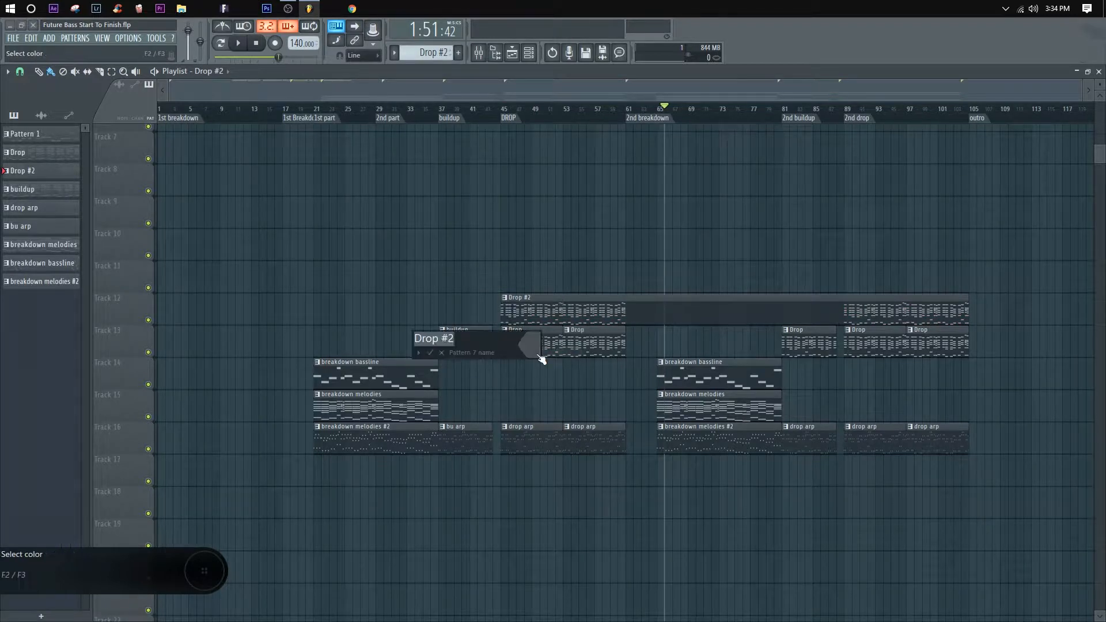
pyautogui.write('d')
pyautogui.write('rop 808')
pyautogui.press('Return')
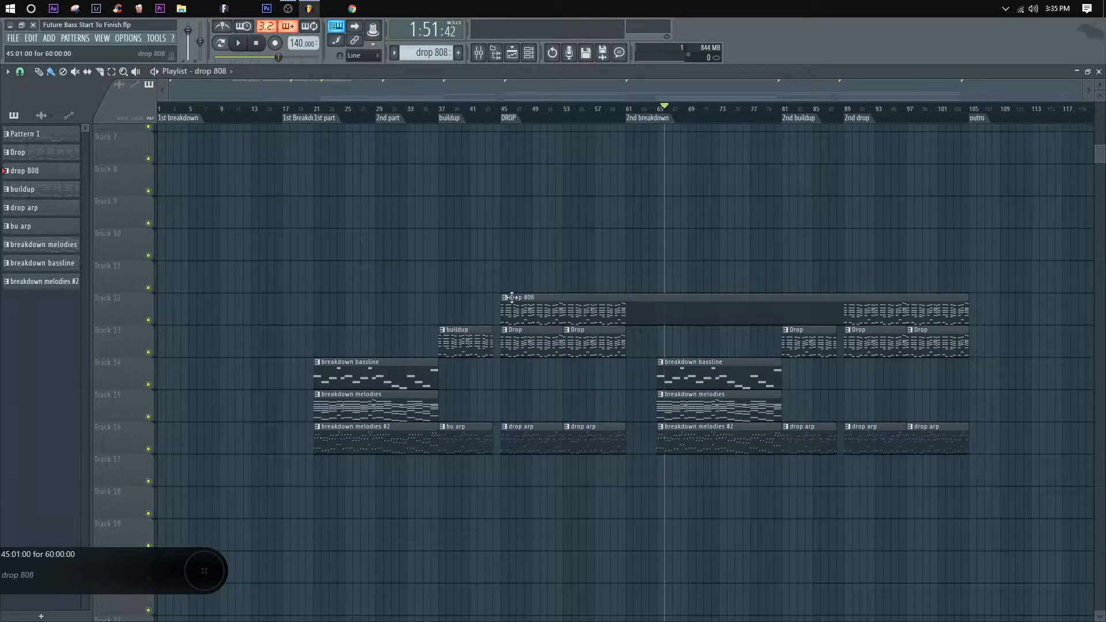
# Step: Slice the drop 808 clip at bars 61 and 89 and delete its empty middle section
pyautogui.moveTo(637, 277); pyautogui.dragTo(628, 338)
pyautogui.moveTo(838, 177); pyautogui.dragTo(854, 314)
pyautogui.rightClick(785, 309)
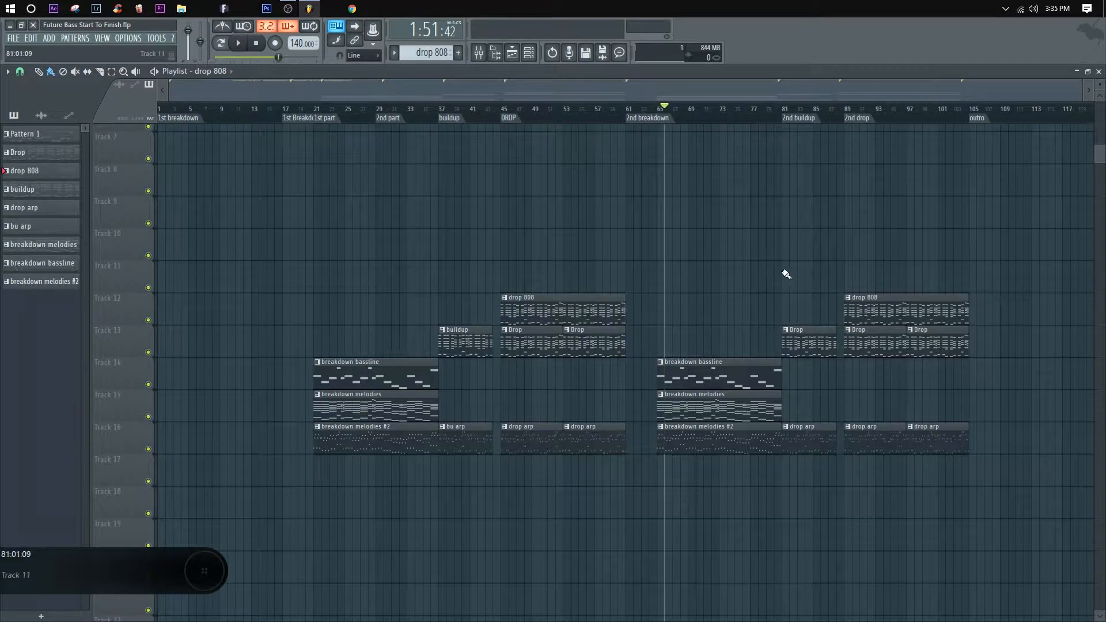
# Step: Delete the upper chord notes in the drop 808 pattern, keeping only the bass line below C4, and return to the playlist
pyautogui.doubleClick(550, 315)
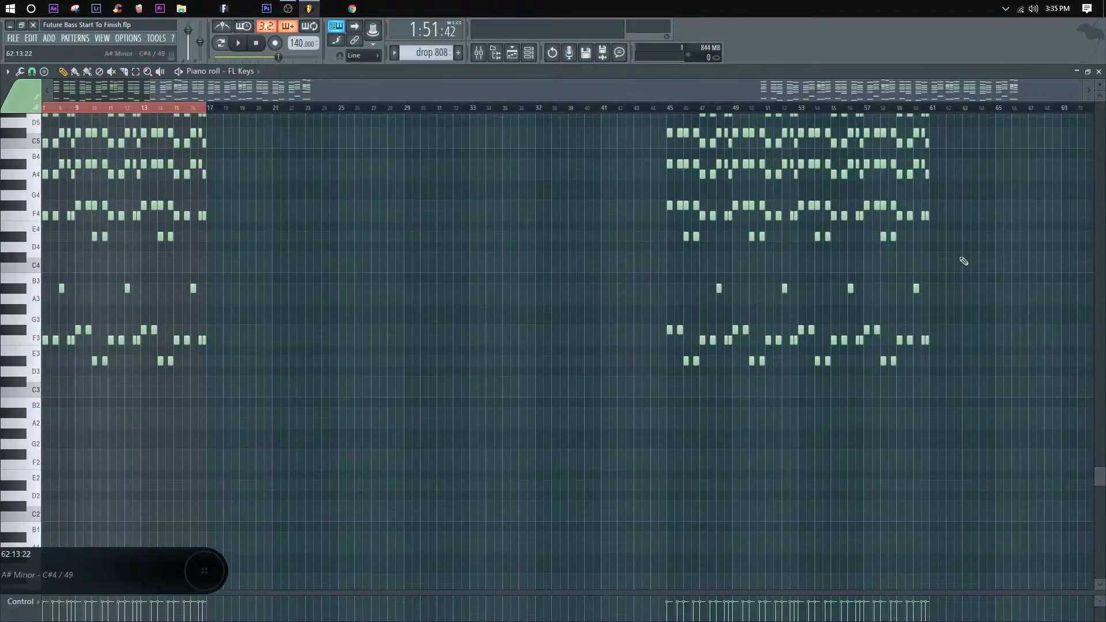
pyautogui.moveTo(964, 261); pyautogui.dragTo(43, 103)
pyautogui.scroll(-4, 830, 299)
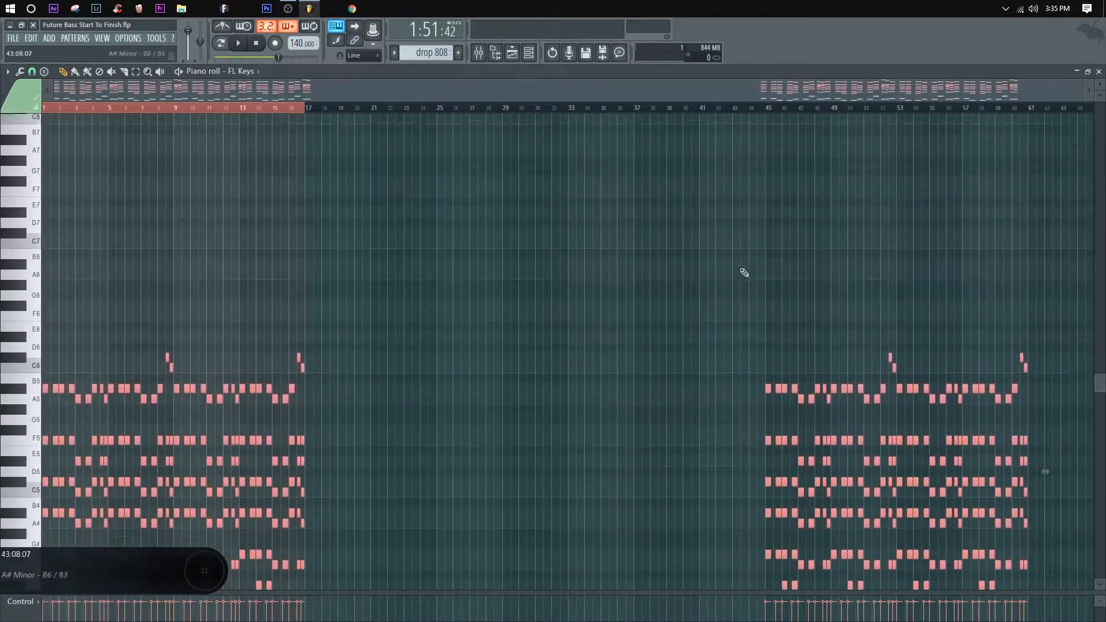
pyautogui.scroll(-8, 744, 273)
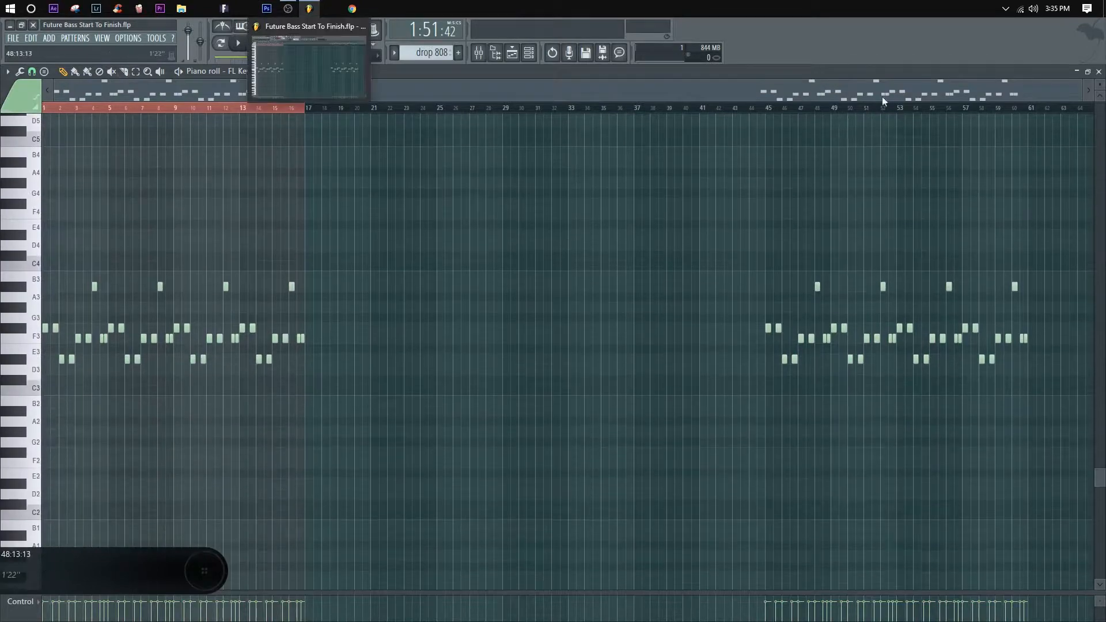
pyautogui.press('F5')
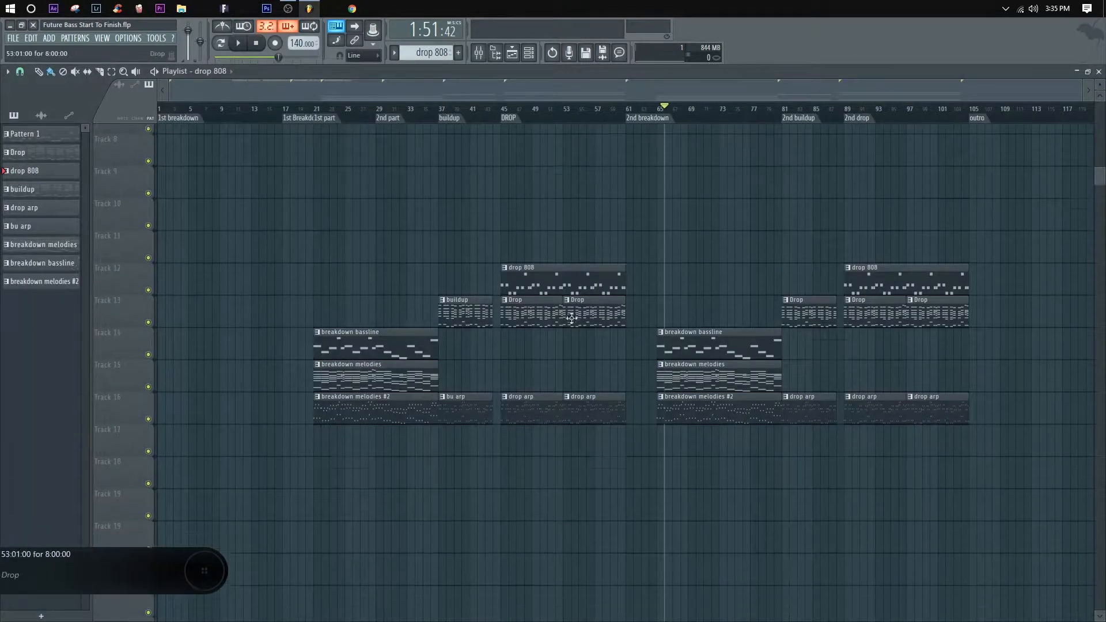
# Step: Play back the first drop from bar 45 to check the new bass line
pyautogui.scroll(-2, 518, 346)
pyautogui.scroll(3, 506, 114)
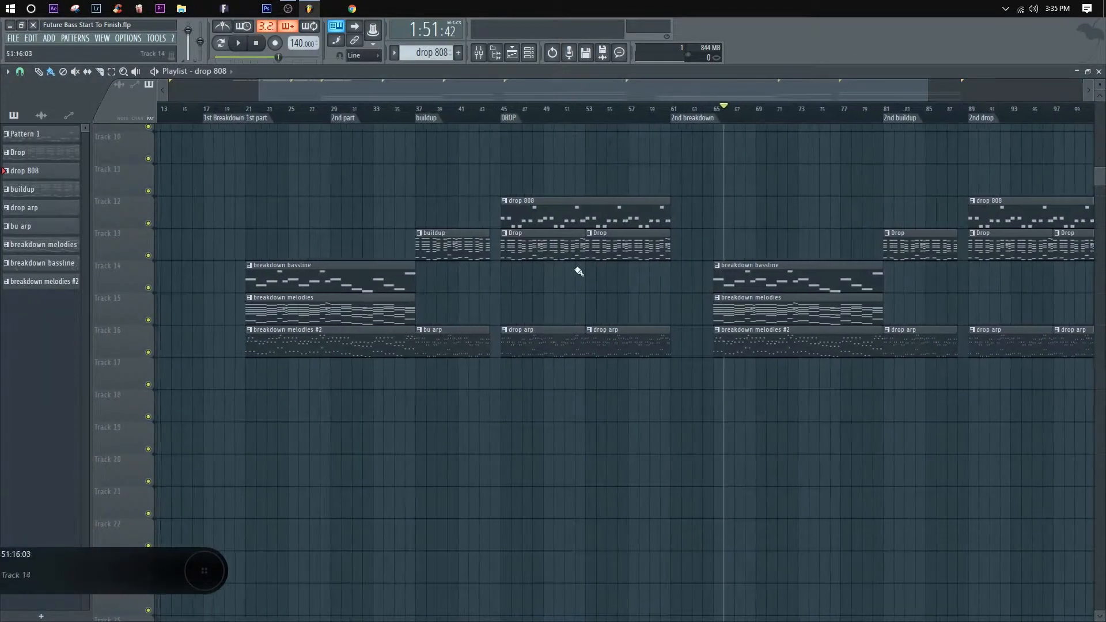
pyautogui.scroll(-3, 622, 111)
pyautogui.scroll(-1, 755, 222)
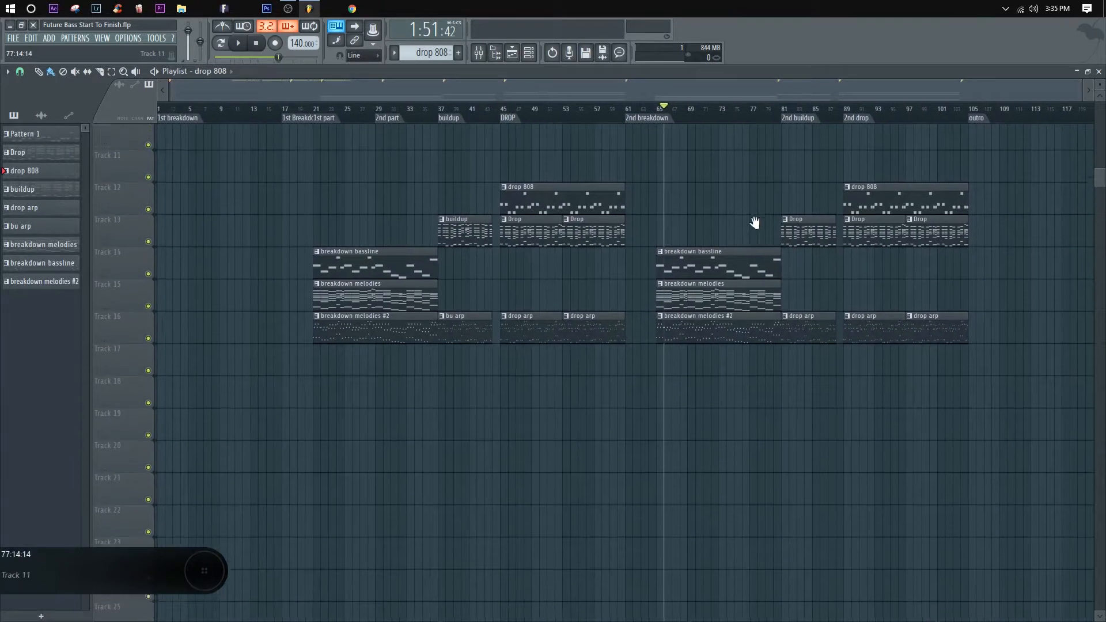
pyautogui.moveTo(755, 222); pyautogui.dragTo(647, 297)
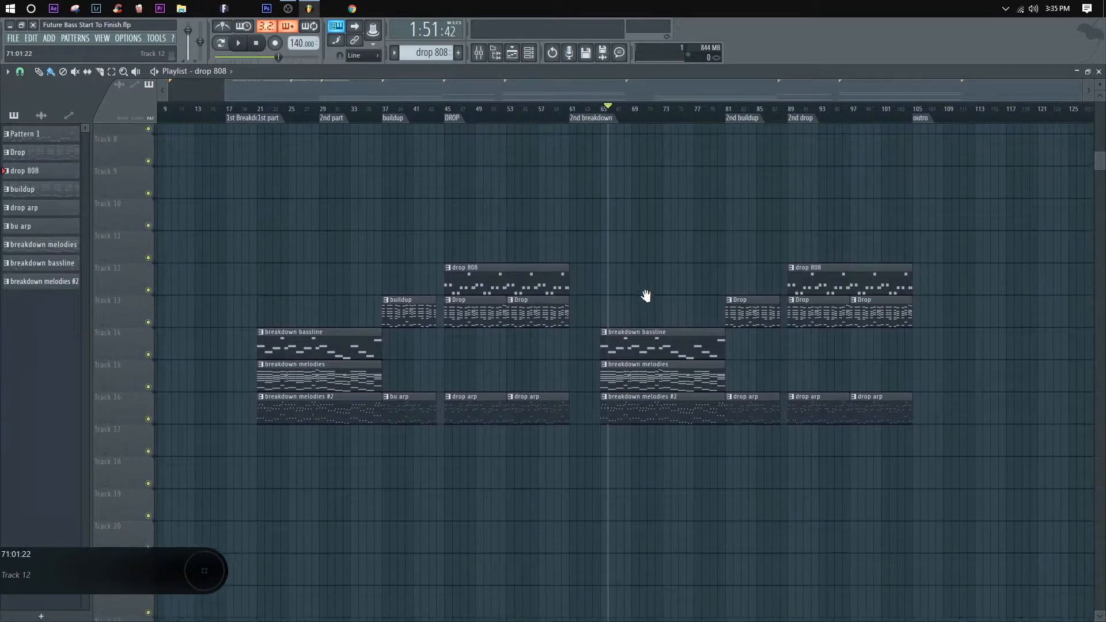
pyautogui.click(445, 114)
pyautogui.press('space')
pyautogui.scroll(2, 448, 114)
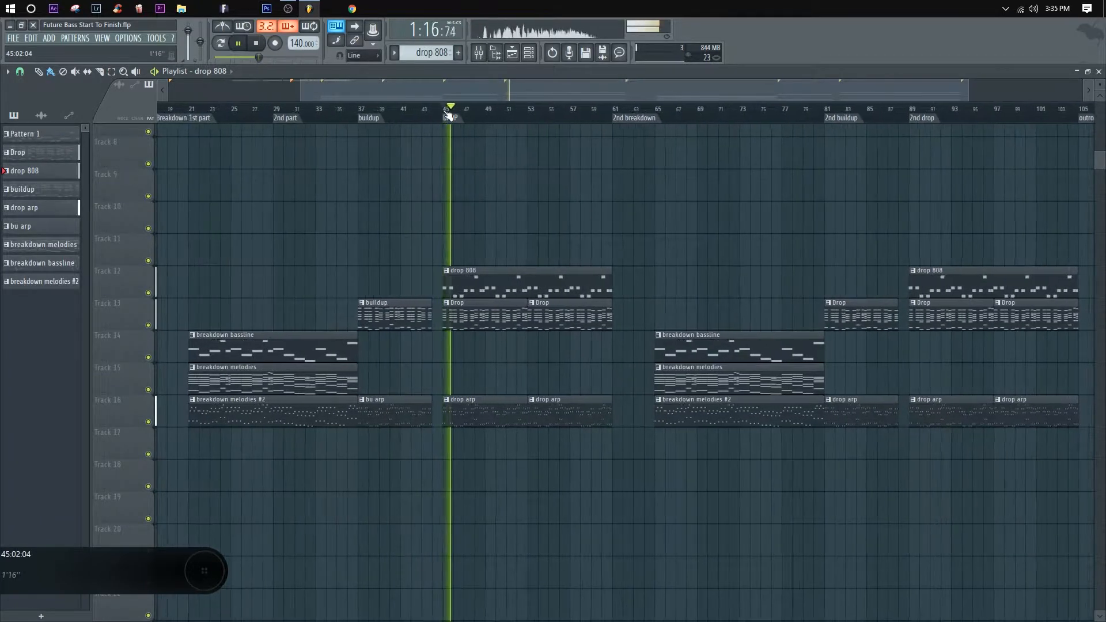
pyautogui.scroll(-1, 448, 115)
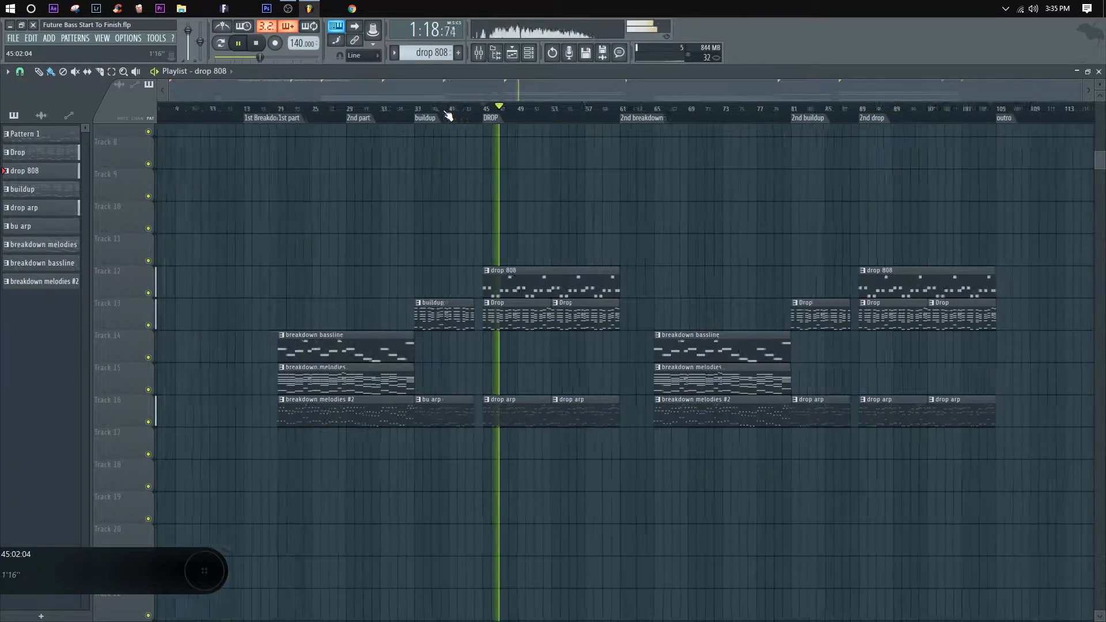
pyautogui.press('space')
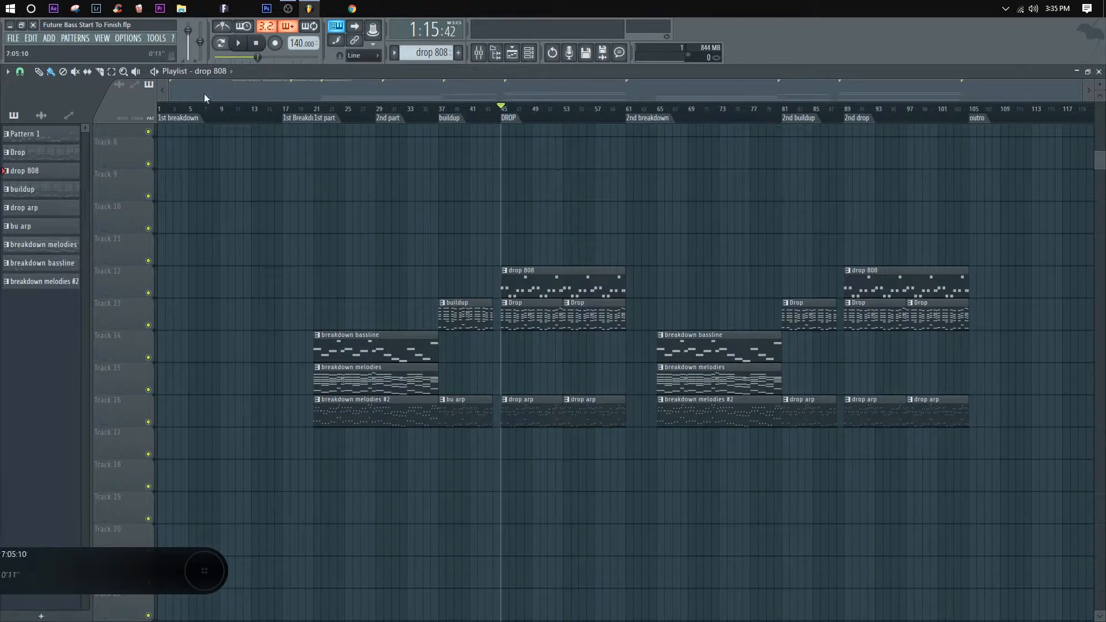
# Step: Copy the breakdown melodies #2 clip to bar 1 of Track 16, trim it to its first half bar and repeat it to bar 17
pyautogui.click(161, 108)
pyautogui.moveTo(354, 403)
pyautogui.mouseDown()
pyautogui.moveTo(199, 403)
pyautogui.moveTo(157, 416)
pyautogui.mouseUp()
pyautogui.press('space')
pyautogui.scroll(3, 176, 110)
pyautogui.press('space')
pyautogui.rightClick(208, 421)
pyautogui.hotkey('ctrl', 'b')
pyautogui.hotkey('ctrl', 'b')
pyautogui.hotkey('ctrl', 'b')
pyautogui.hotkey('ctrl', 'b')
pyautogui.hotkey('ctrl', 'b')
pyautogui.hotkey('ctrl', 'b')
pyautogui.hotkey('ctrl', 'b')
pyautogui.hotkey('ctrl', 'b')
pyautogui.hotkey('ctrl', 'b')
pyautogui.hotkey('ctrl', 'b')
pyautogui.hotkey('ctrl', 'b')
pyautogui.hotkey('ctrl', 'b')
pyautogui.hotkey('ctrl', 'b')
pyautogui.hotkey('ctrl', 'b')
pyautogui.hotkey('ctrl', 'b')
pyautogui.hotkey('ctrl', 'b')
pyautogui.hotkey('ctrl', 'b')
pyautogui.hotkey('ctrl', 'b')
pyautogui.hotkey('ctrl', 'b')
pyautogui.hotkey('ctrl', 'b')
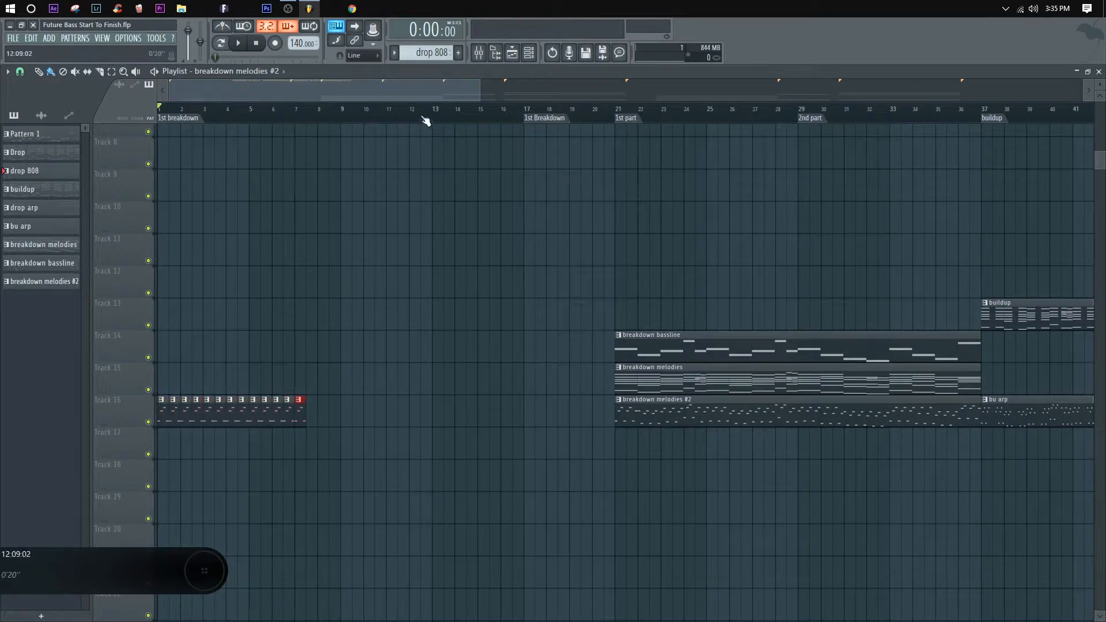
pyautogui.scroll(-2, 425, 118)
pyautogui.scroll(1, 424, 117)
# Step: Play back the repeated intro arp from bars 1, 5, 9 and 13
pyautogui.press('space')
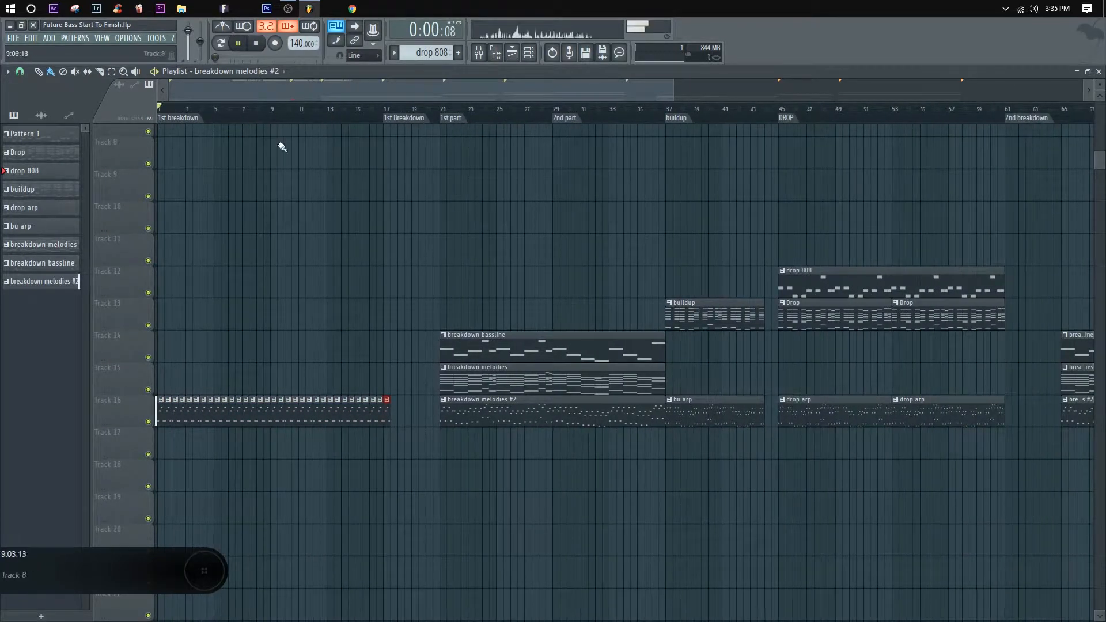
pyautogui.click(215, 111)
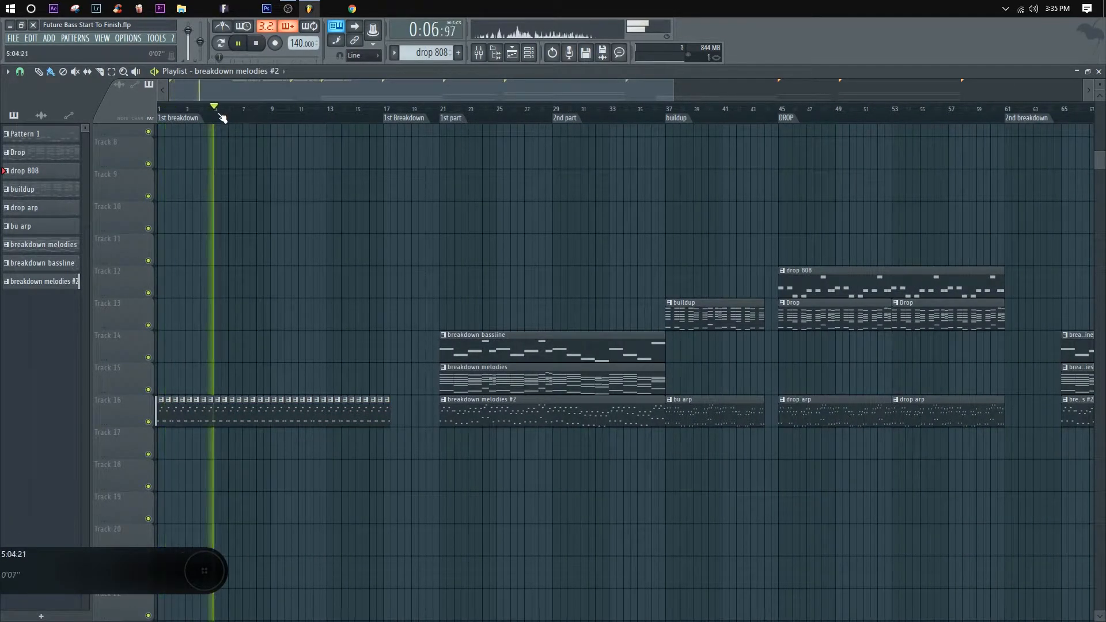
pyautogui.click(277, 112)
pyautogui.click(326, 114)
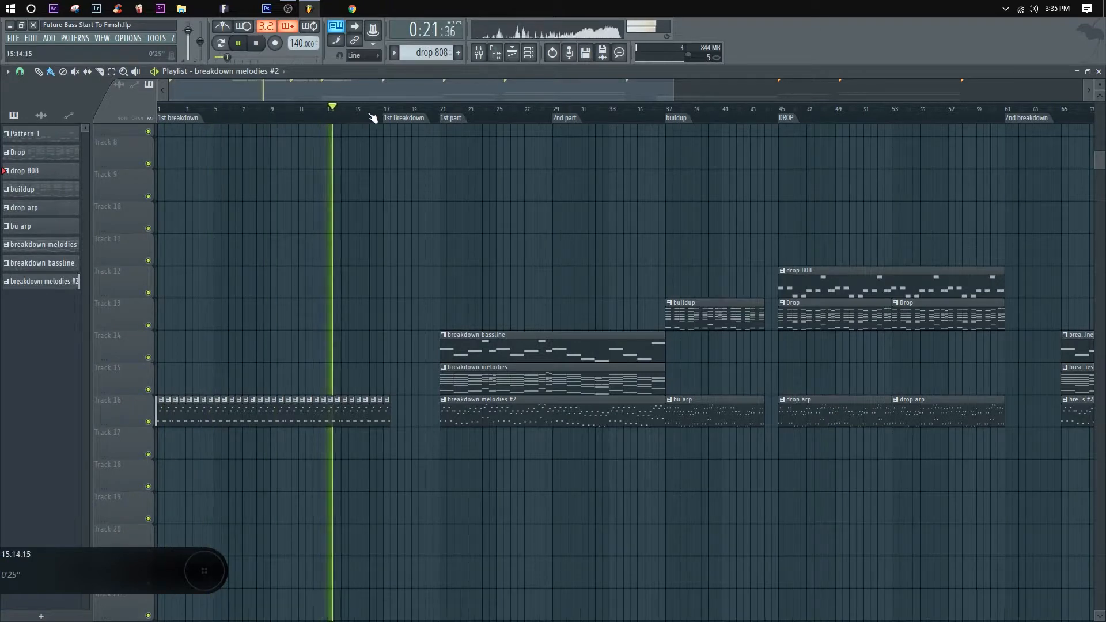
pyautogui.press('space')
pyautogui.scroll(5, 302, 394)
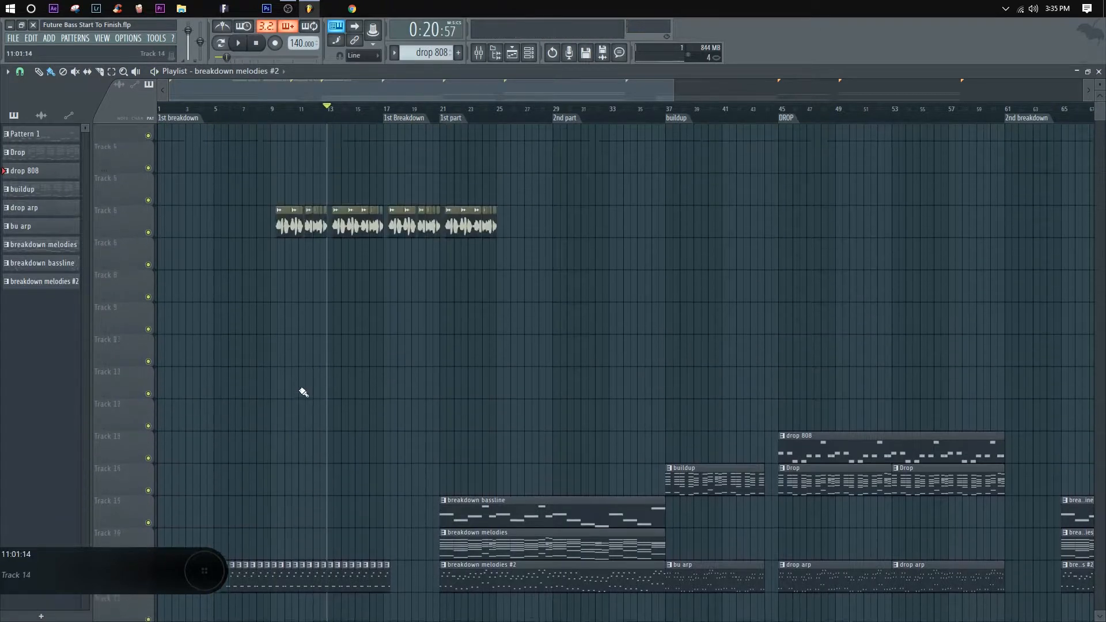
pyautogui.scroll(-7, 371, 328)
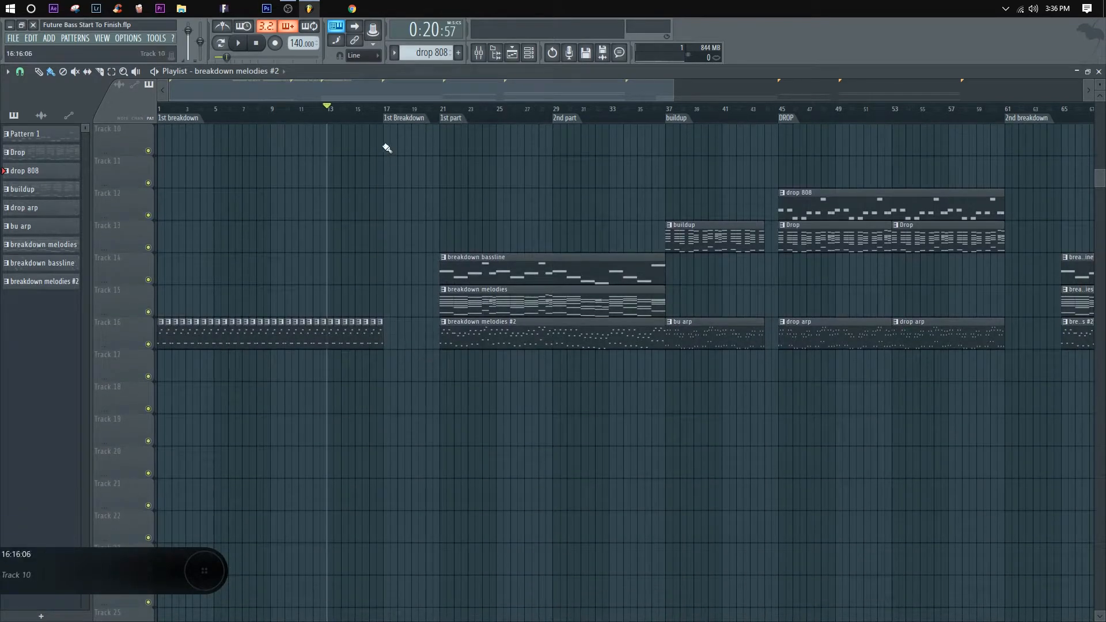
# Step: Try placing a copy of the repeated intro arp clips at the outro, bar 105 on Track 16
pyautogui.scroll(-5, 387, 148)
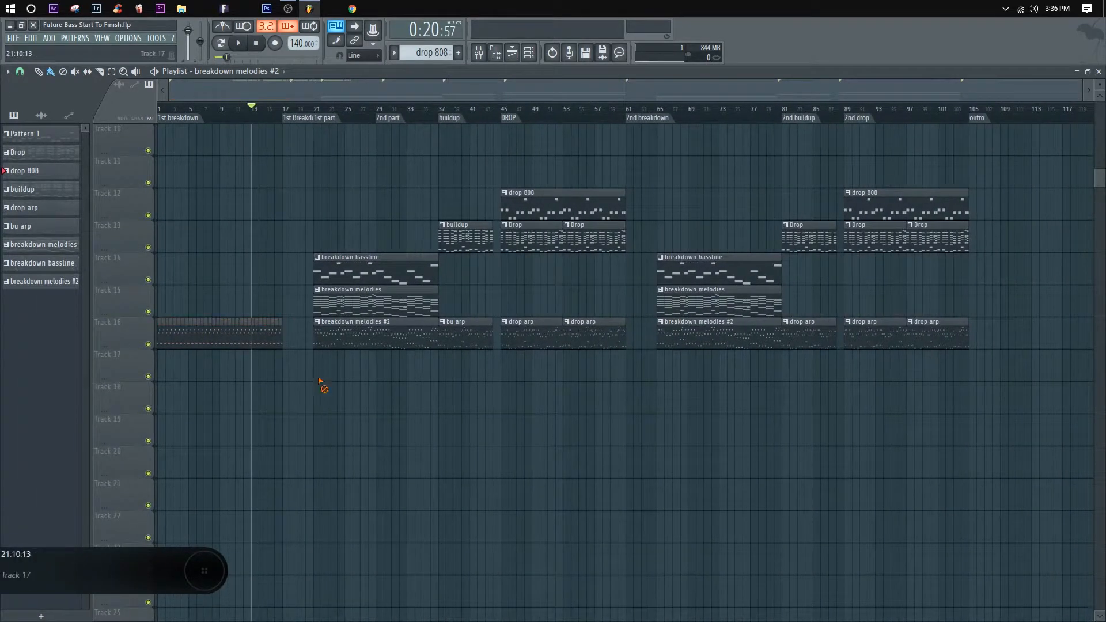
pyautogui.keyDown('ctrl'); pyautogui.moveTo(295, 371); pyautogui.dragTo(60, 300); pyautogui.keyUp('ctrl')
pyautogui.moveTo(183, 333)
pyautogui.keyDown('shift'); pyautogui.mouseDown()
pyautogui.moveTo(990, 303)
pyautogui.moveTo(992, 336)
pyautogui.mouseUp(); pyautogui.keyUp('shift')
pyautogui.click(975, 279)
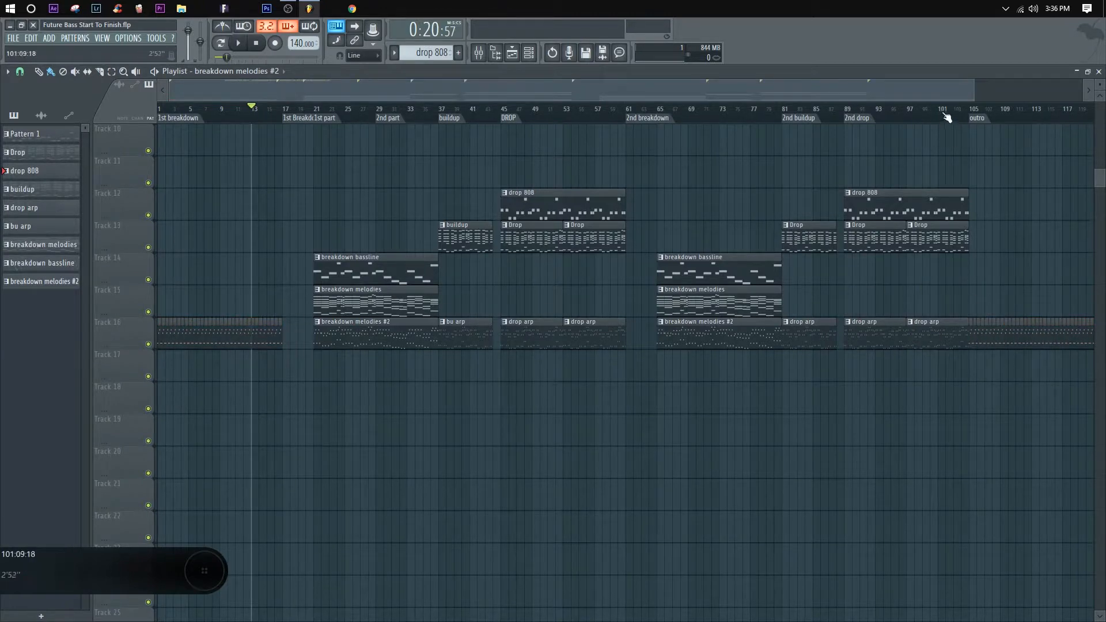
pyautogui.scroll(-2, 947, 117)
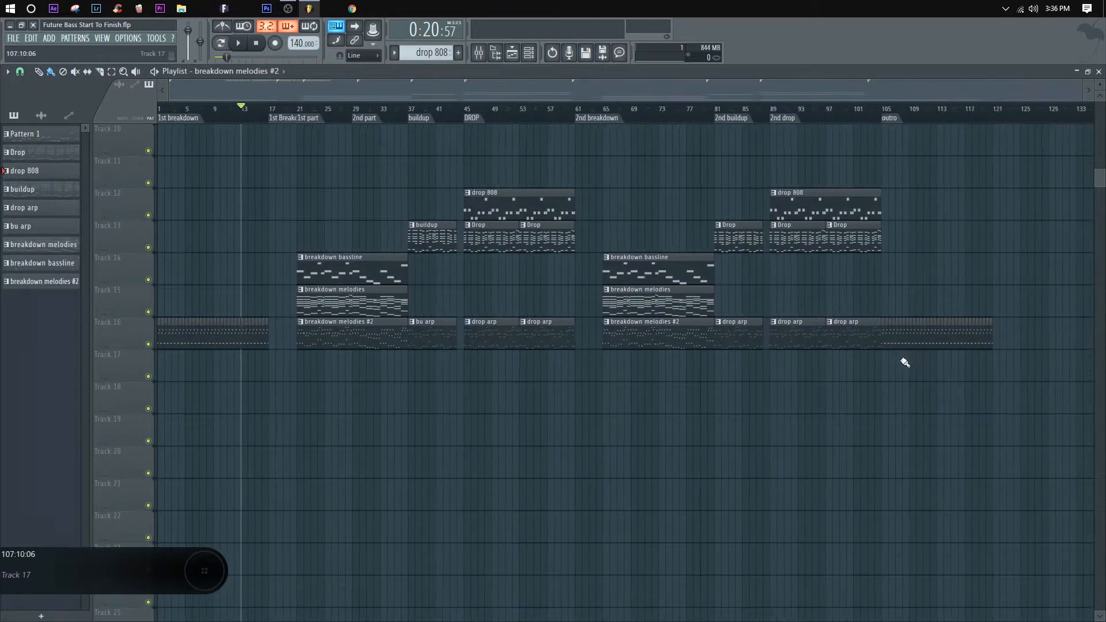
pyautogui.rightClick(880, 335)
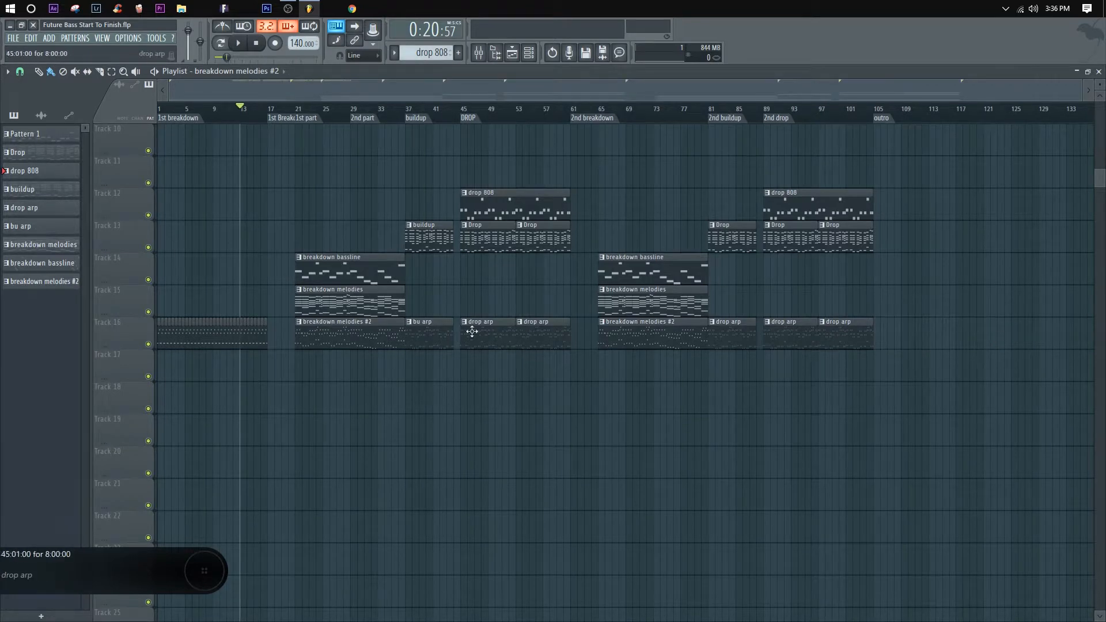
# Step: Copy the breakdown melodies #2 clip to the outro at bar 105, cut it off at bar 113, and play the outro
pyautogui.moveTo(339, 342); pyautogui.dragTo(919, 345)
pyautogui.moveTo(924, 265); pyautogui.dragTo(932, 359)
pyautogui.rightClick(944, 346)
pyautogui.click(881, 110)
pyautogui.press('space')
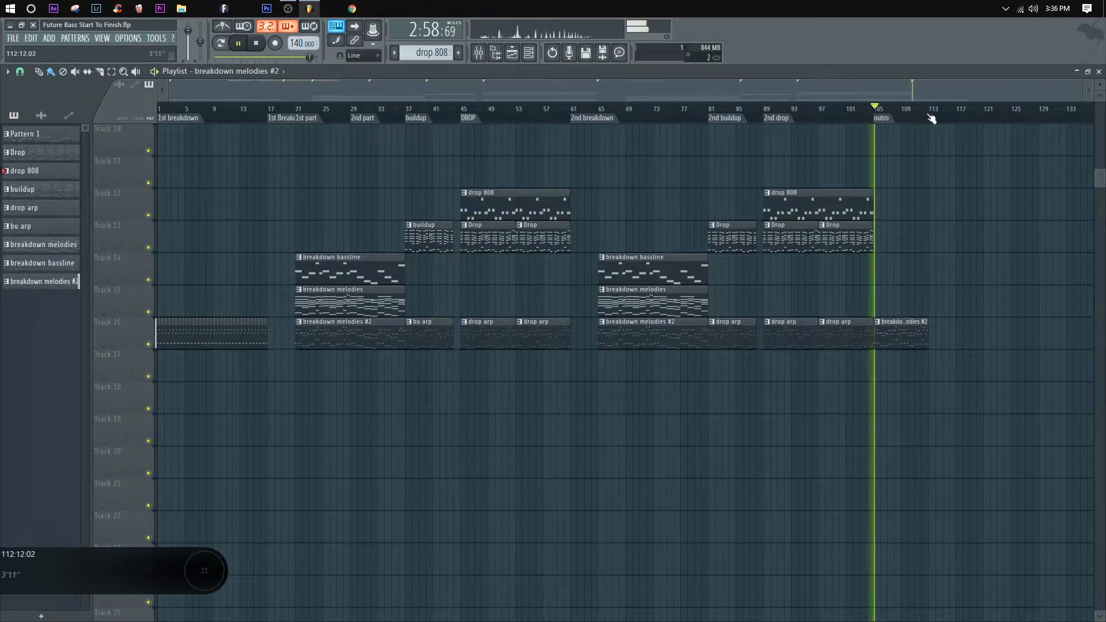
# Step: Copy the repeated intro arp clips to bar 113 on Track 16 and stop playback
pyautogui.moveTo(267, 380); pyautogui.dragTo(159, 287)
pyautogui.moveTo(215, 343)
pyautogui.mouseDown()
pyautogui.moveTo(1033, 339)
pyautogui.moveTo(990, 343)
pyautogui.mouseUp()
pyautogui.keyDown('ctrl'); pyautogui.click(1035, 296); pyautogui.keyUp('ctrl')
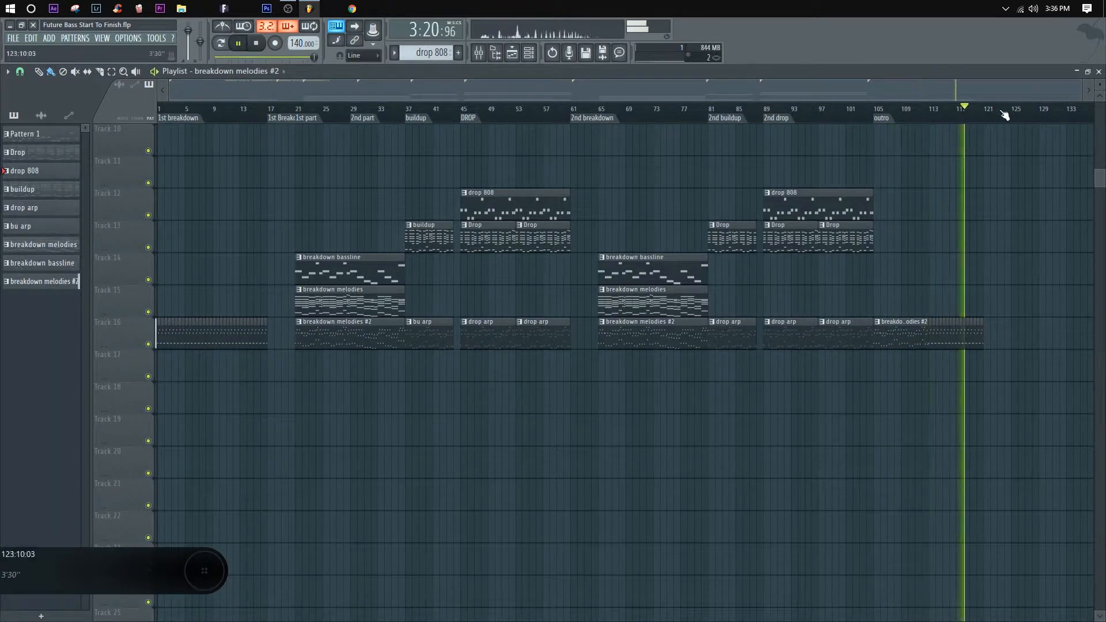
pyautogui.press('space')
# Step: Copy the drop 808 clip to bar 9 on Track 12, cut it off at bar 17, and move the playhead to bar 9
pyautogui.scroll(1, 444, 390)
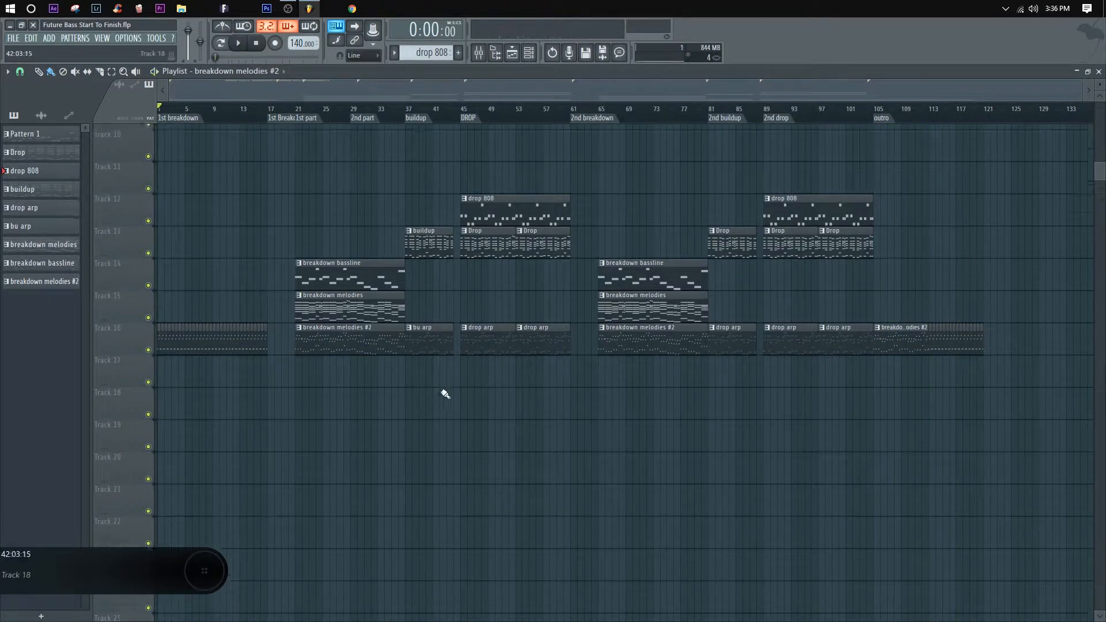
pyautogui.scroll(1, 269, 114)
pyautogui.scroll(-1, 269, 114)
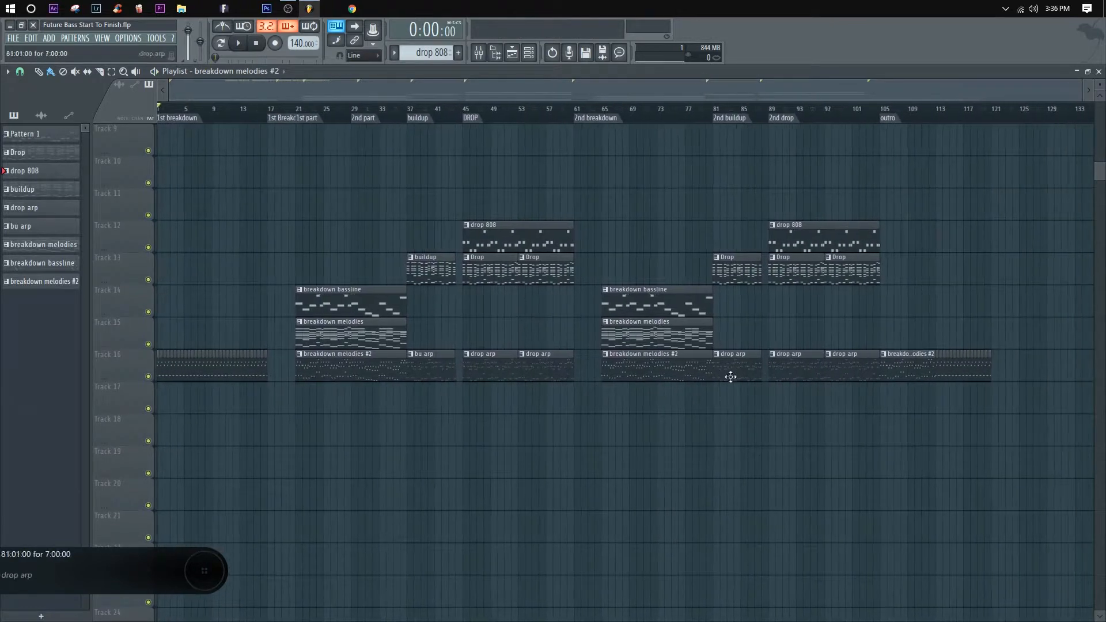
pyautogui.scroll(3, 596, 285)
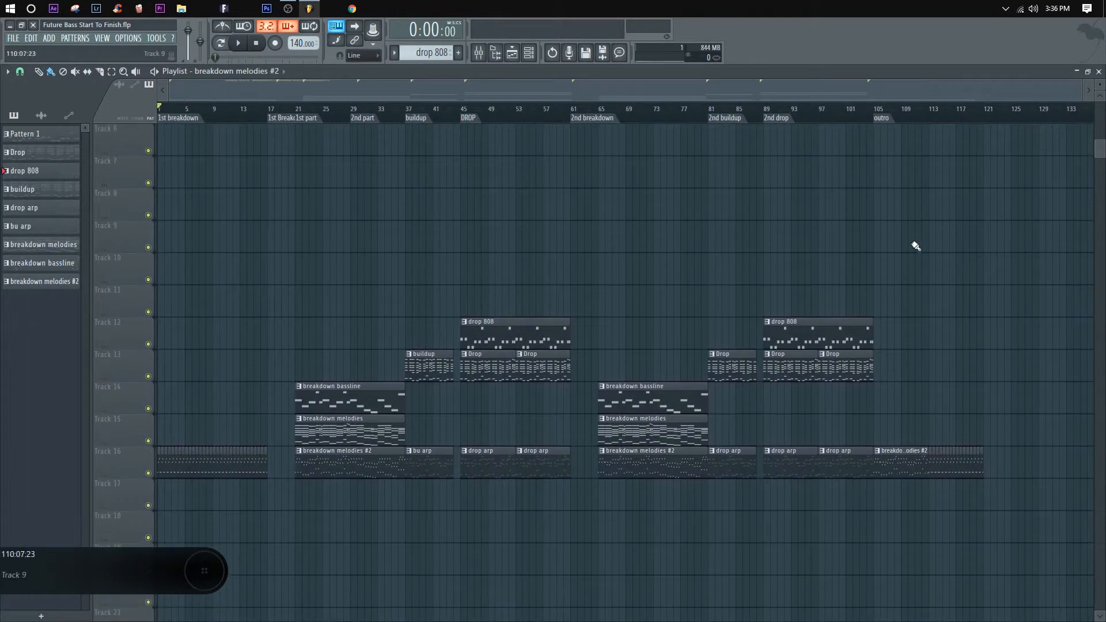
pyautogui.scroll(-2, 995, 369)
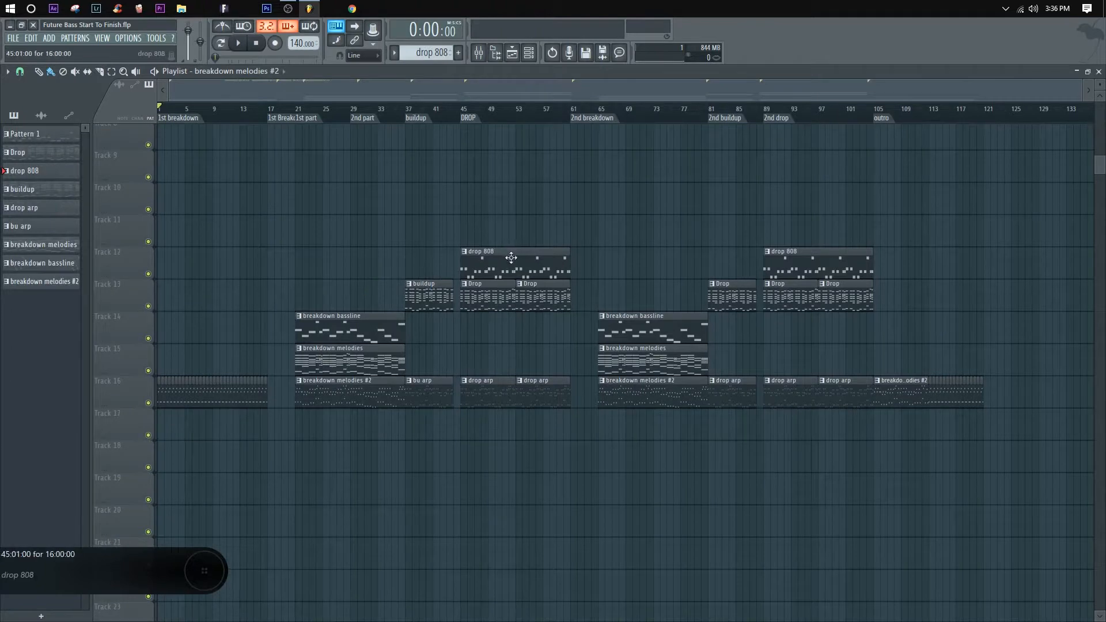
pyautogui.moveTo(403, 262); pyautogui.dragTo(261, 266)
pyautogui.moveTo(274, 180); pyautogui.dragTo(278, 272)
pyautogui.rightClick(278, 272)
pyautogui.click(215, 112)
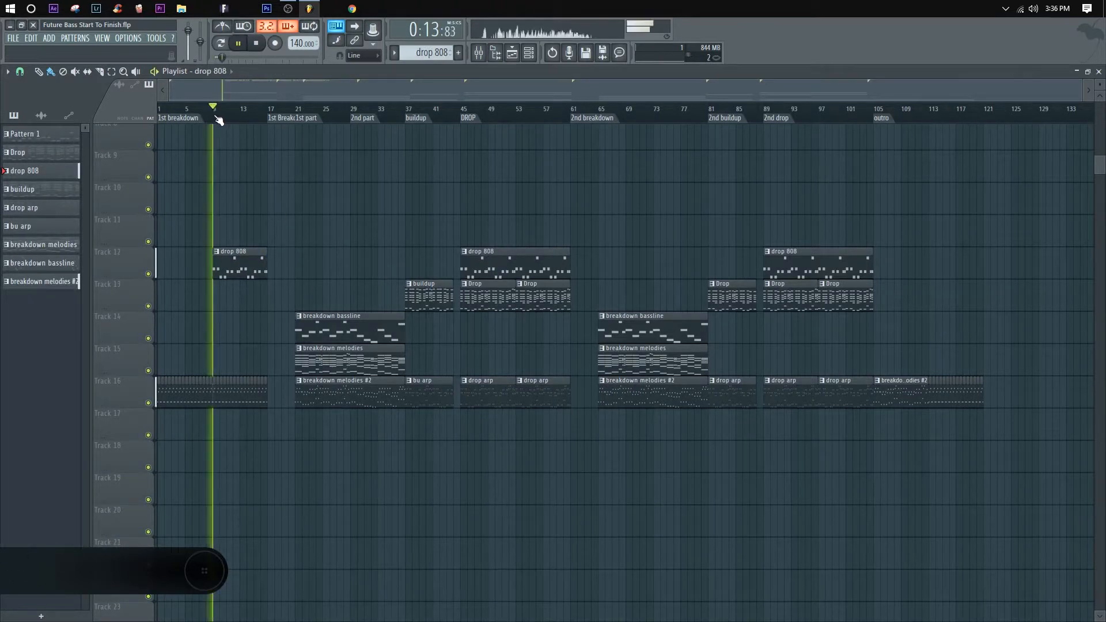
# Step: Slice the intro drop 808 clip and delete the surplus pieces, leaving half-bar hits at bars 9, 11, 13 and 15
pyautogui.keyDown('ctrl'); pyautogui.scroll(5, 219, 173); pyautogui.keyUp('ctrl')
pyautogui.moveTo(274, 252); pyautogui.dragTo(257, 284)
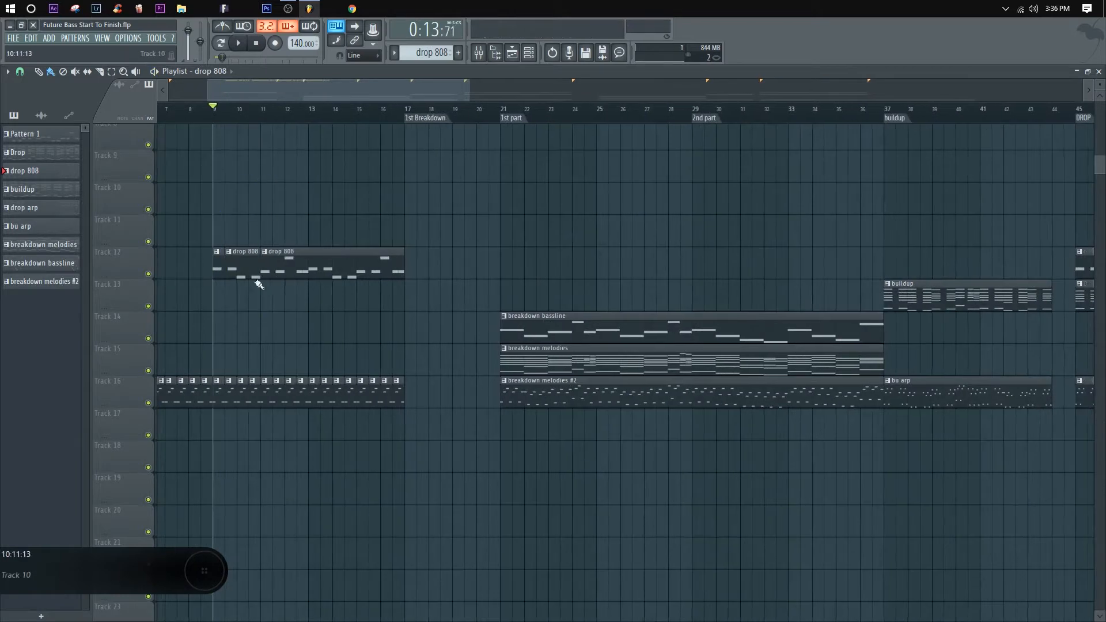
pyautogui.rightClick(255, 271)
pyautogui.moveTo(276, 214); pyautogui.dragTo(277, 285)
pyautogui.moveTo(314, 206); pyautogui.dragTo(329, 291)
pyautogui.rightClick(299, 273)
pyautogui.moveTo(348, 221); pyautogui.dragTo(337, 301)
pyautogui.rightClick(326, 268)
pyautogui.moveTo(359, 178); pyautogui.dragTo(358, 314)
pyautogui.rightClick(351, 268)
pyautogui.moveTo(369, 211); pyautogui.dragTo(385, 262)
pyautogui.rightClick(385, 262)
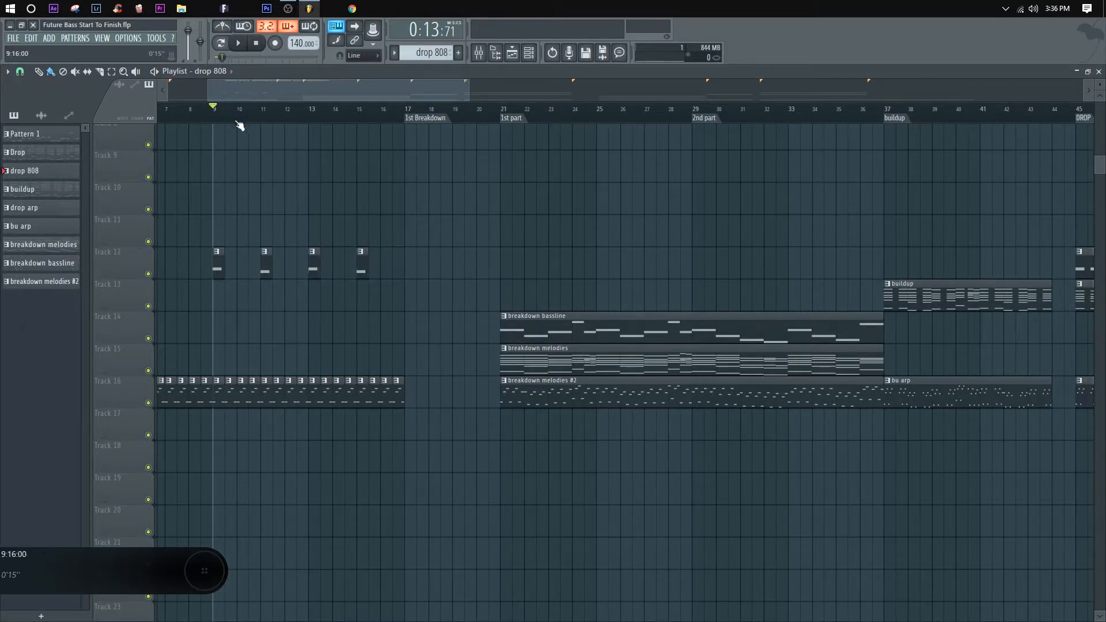
# Step: Copy the four intro drop 808 hits to the outro on Track 12, starting at bar 105, and deselect them
pyautogui.scroll(3, 212, 118)
pyautogui.scroll(-1, 303, 117)
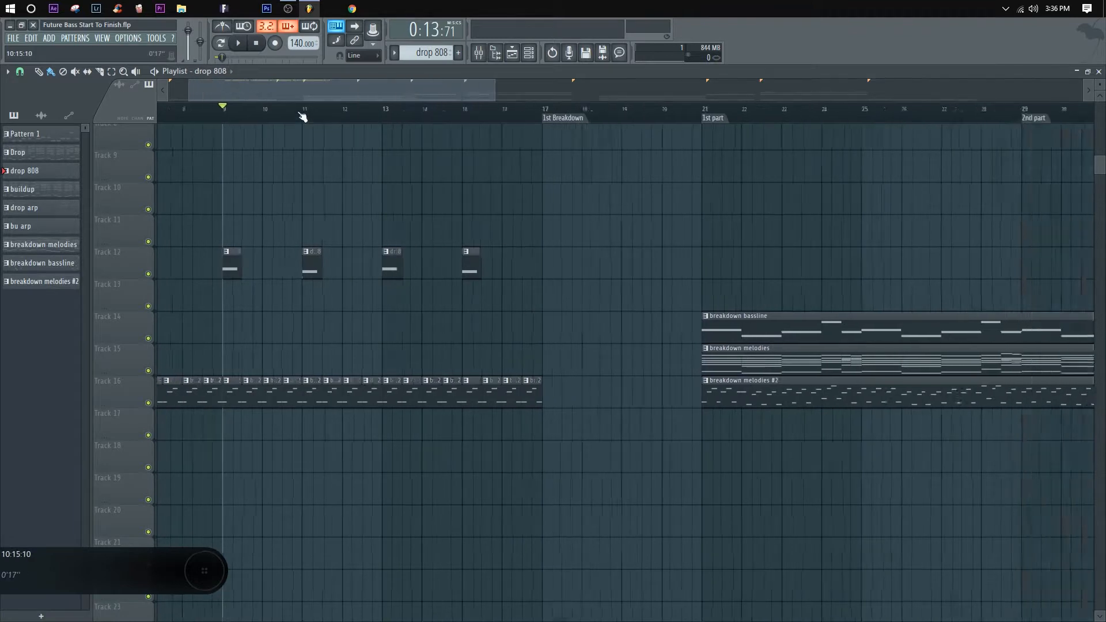
pyautogui.scroll(-4, 303, 117)
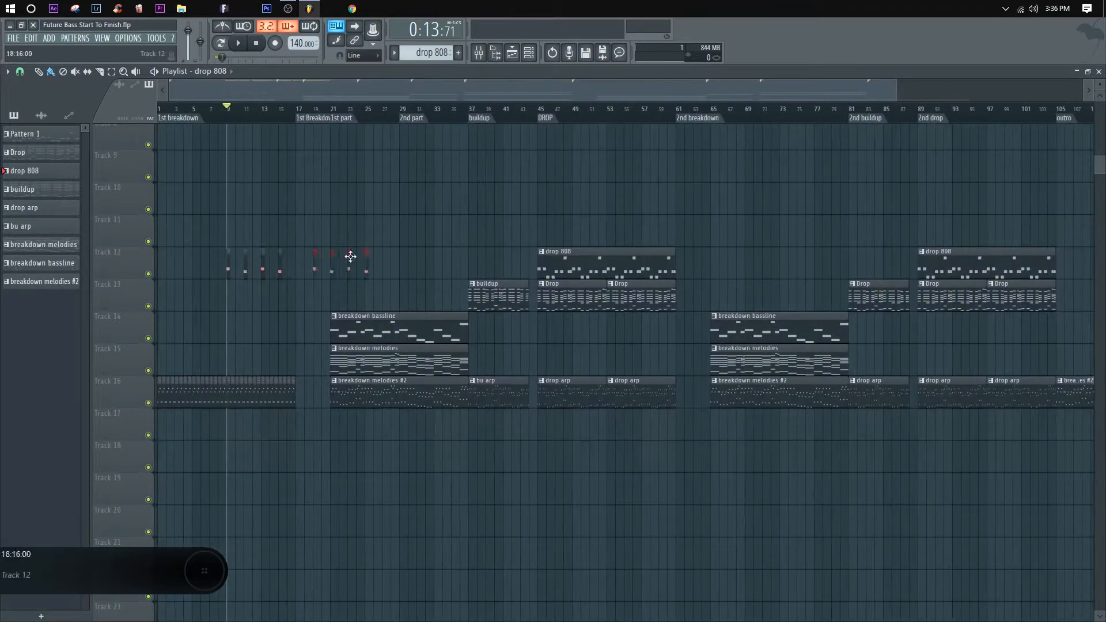
pyautogui.moveTo(350, 257); pyautogui.dragTo(991, 274)
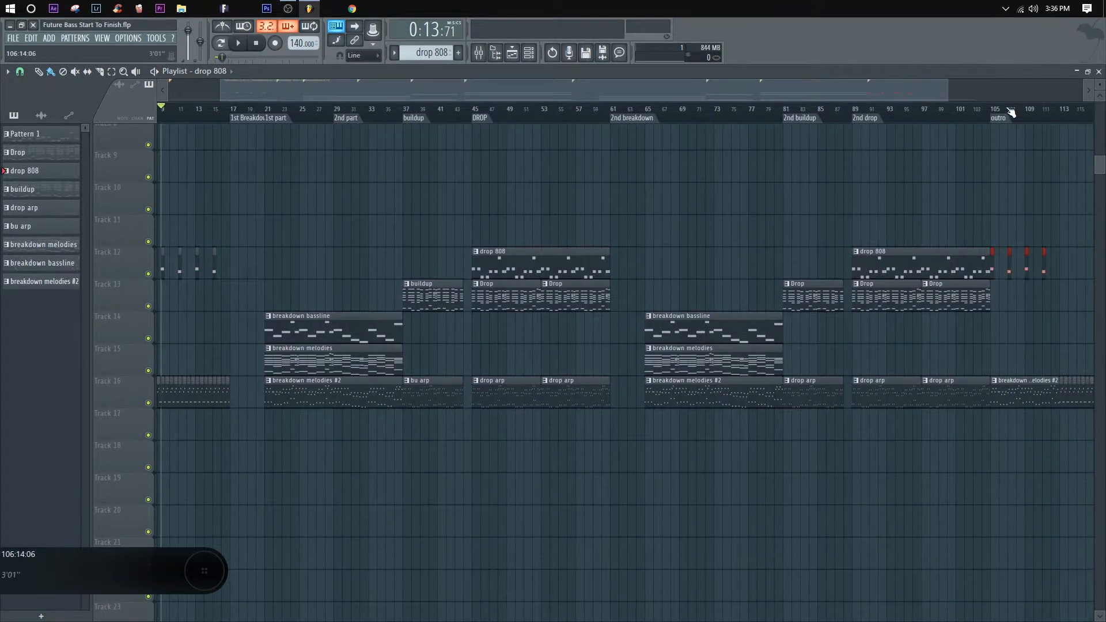
pyautogui.scroll(-1, 1011, 112)
pyautogui.click(676, 249)
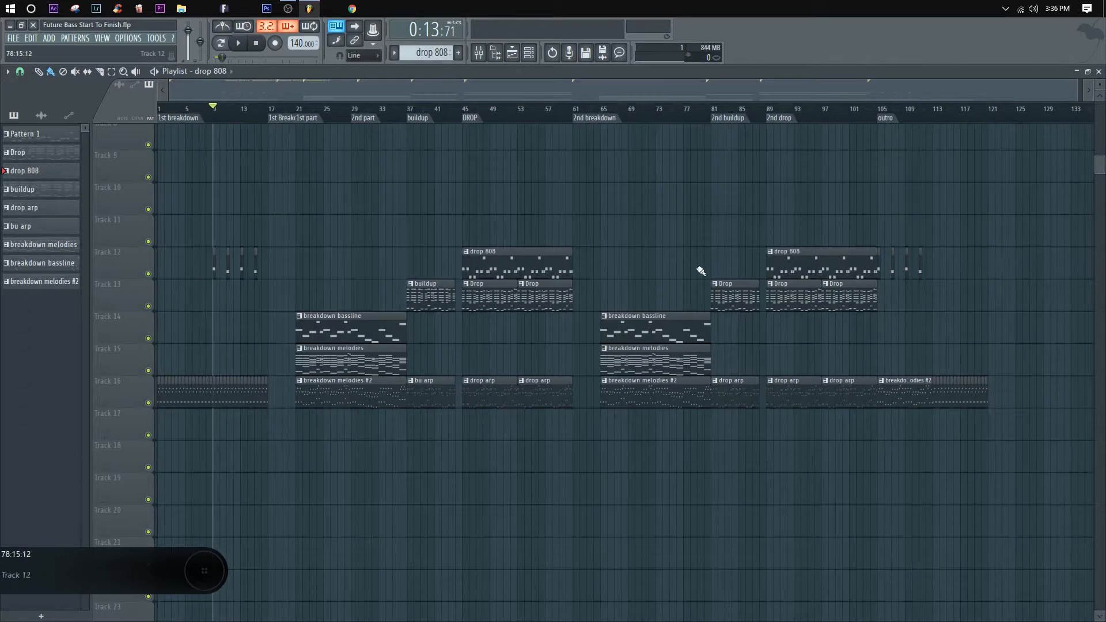
pyautogui.scroll(1, 624, 311)
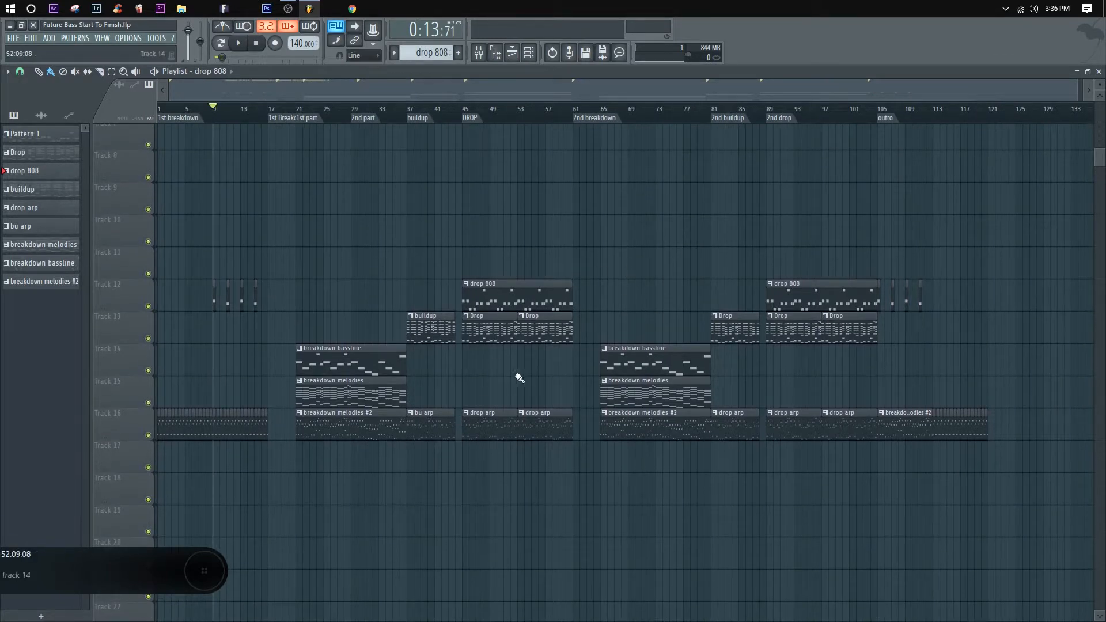
pyautogui.scroll(1, 520, 377)
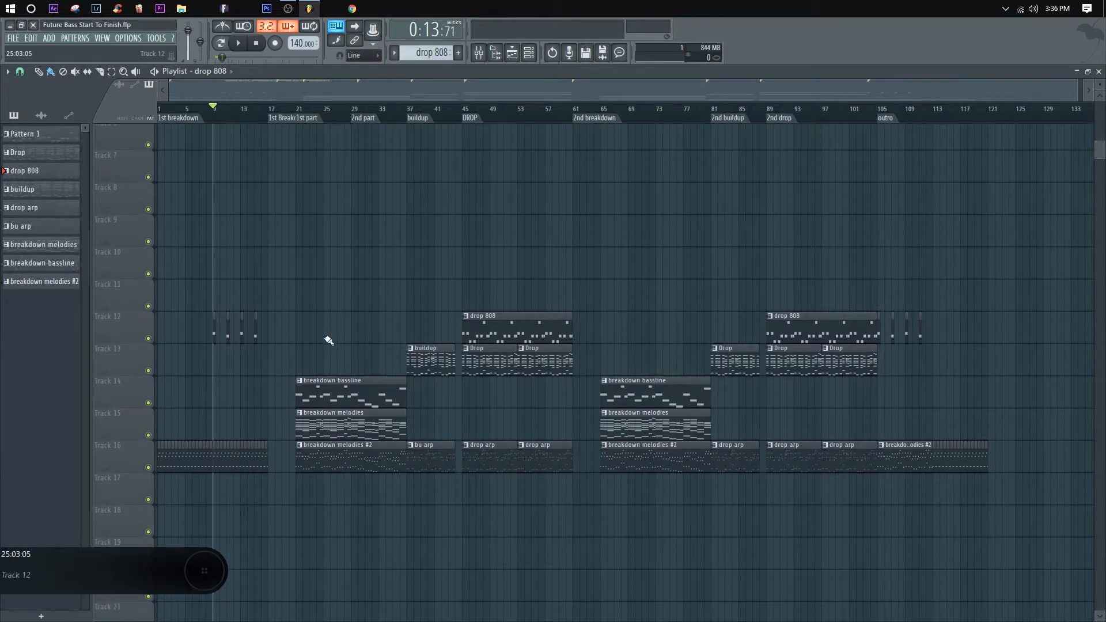
pyautogui.scroll(2, 657, 364)
pyautogui.scroll(-4, 655, 363)
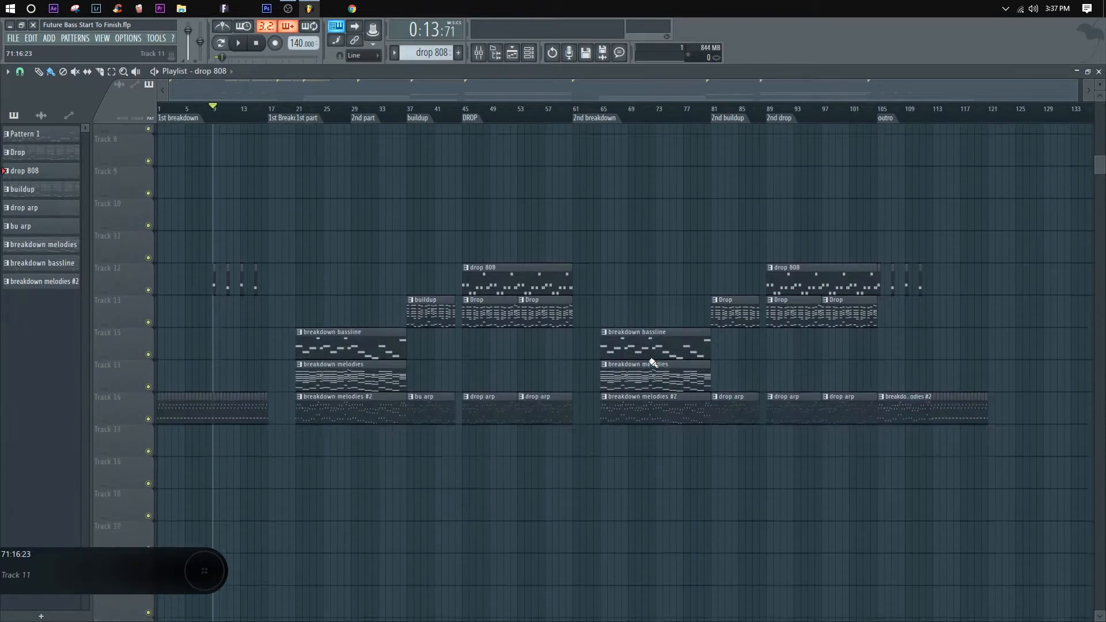
# Step: Play the arrangement from the 2nd part marker at bar 29
pyautogui.click(362, 111)
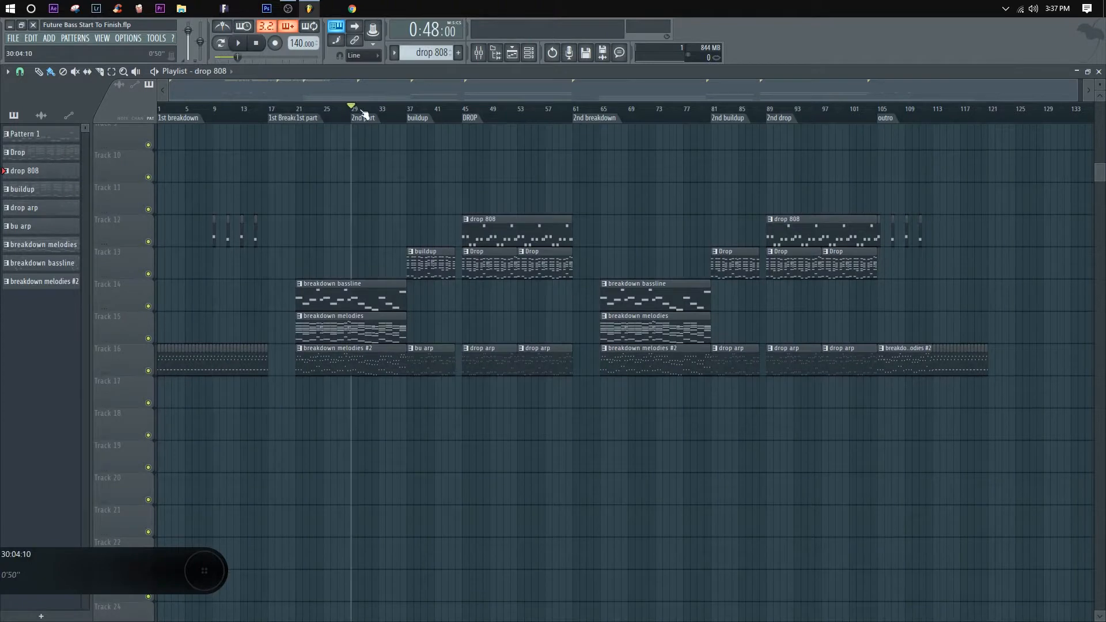
pyautogui.scroll(1, 364, 113)
pyautogui.scroll(2, 358, 112)
pyautogui.scroll(-3, 363, 112)
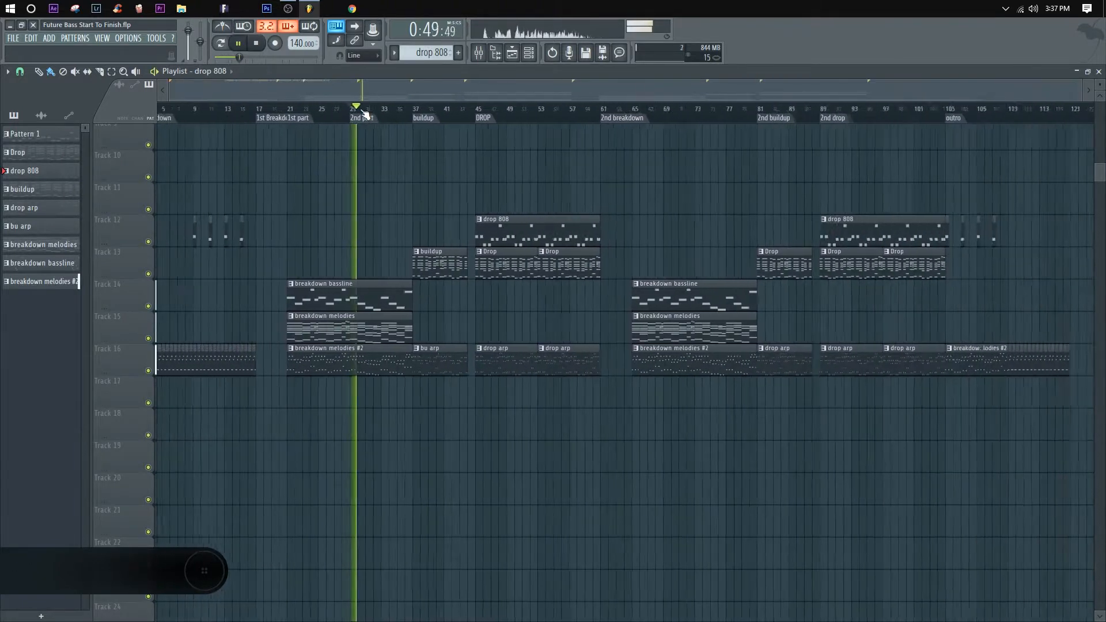
# Step: Play the buildup from bar 37, skip ahead through it to bar 46 in the drop, and stop playback
pyautogui.click(409, 110)
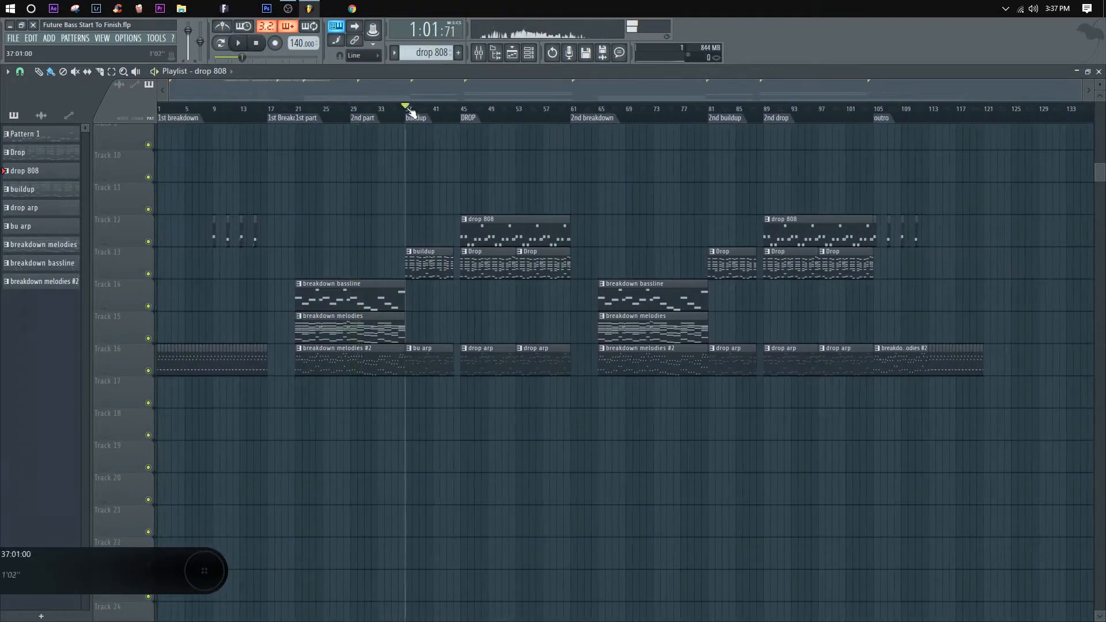
pyautogui.click(444, 111)
pyautogui.click(457, 111)
pyautogui.click(468, 111)
pyautogui.press('space')
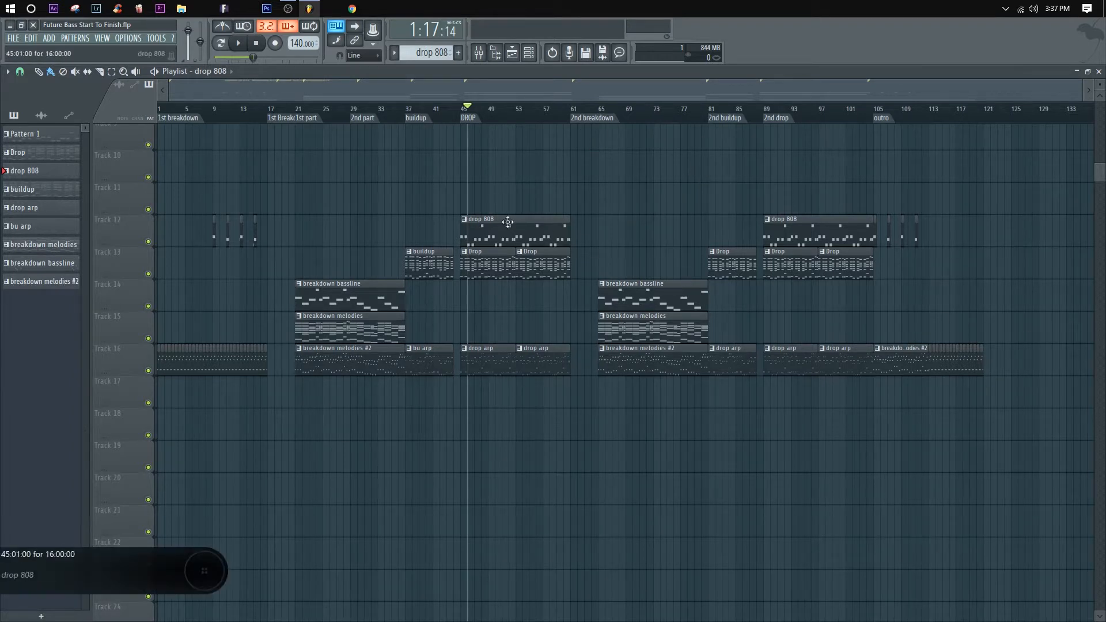
# Step: Play the start of the breakdown's 1st part from bar 21 and stop playback
pyautogui.scroll(-1, 557, 301)
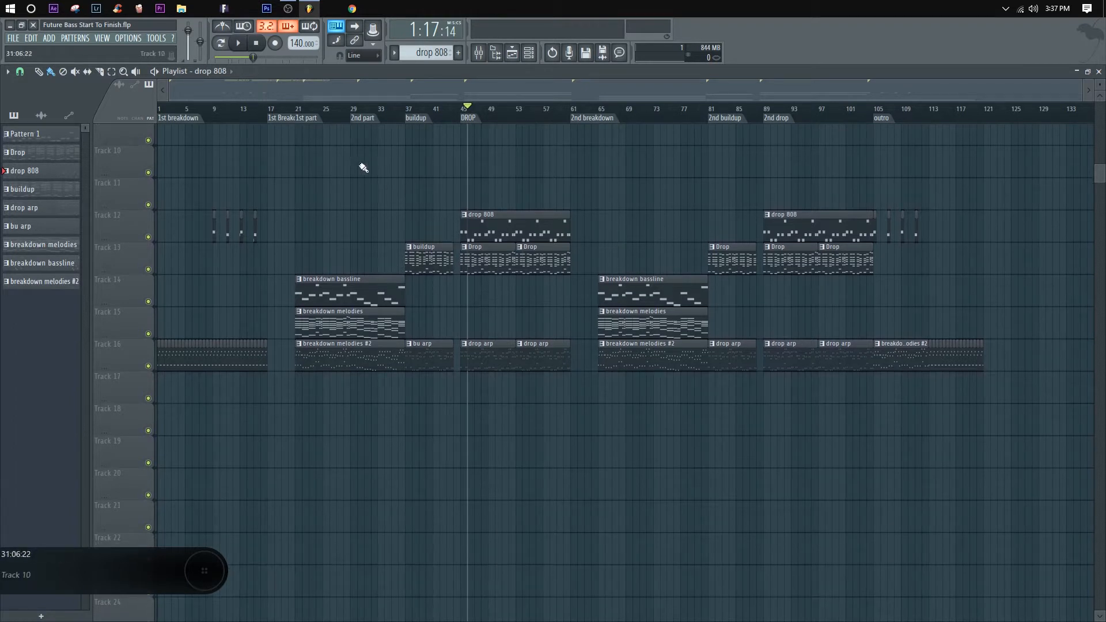
pyautogui.click(295, 109)
pyautogui.press('space')
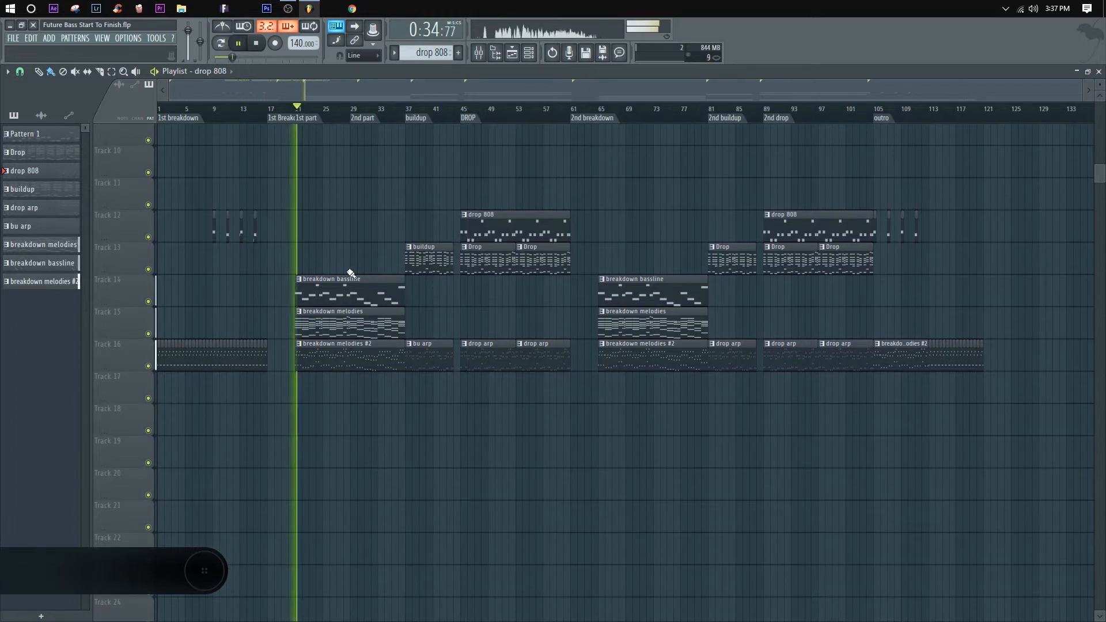
pyautogui.press('space')
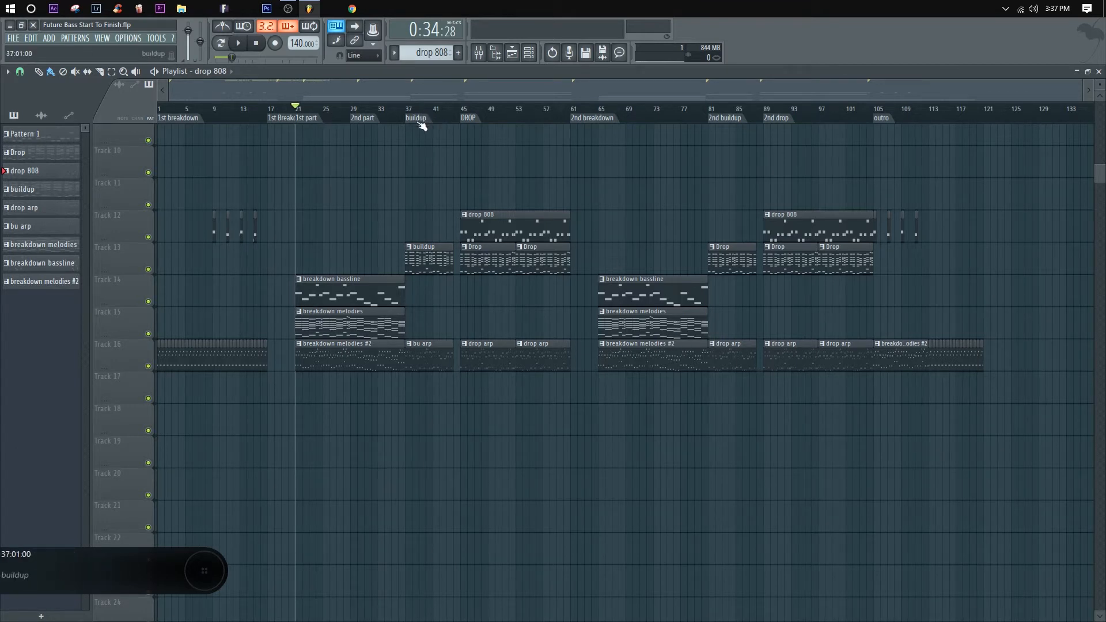
# Step: Play the transition from the breakdown into the buildup, starting at bar 35, and stop playback
pyautogui.click(397, 110)
pyautogui.press('space')
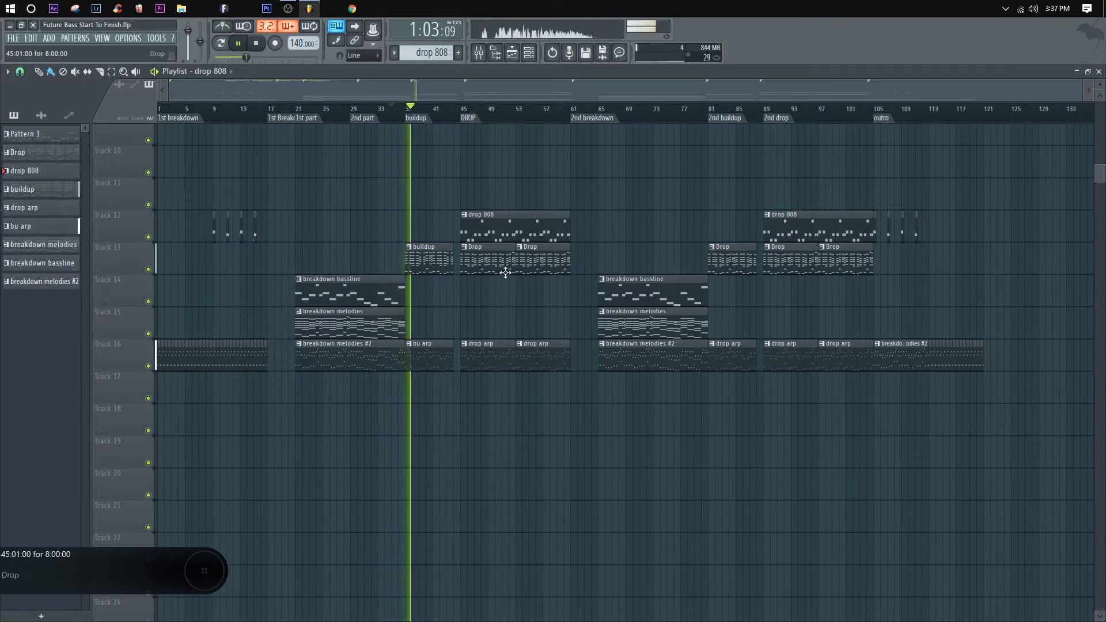
pyautogui.press('space')
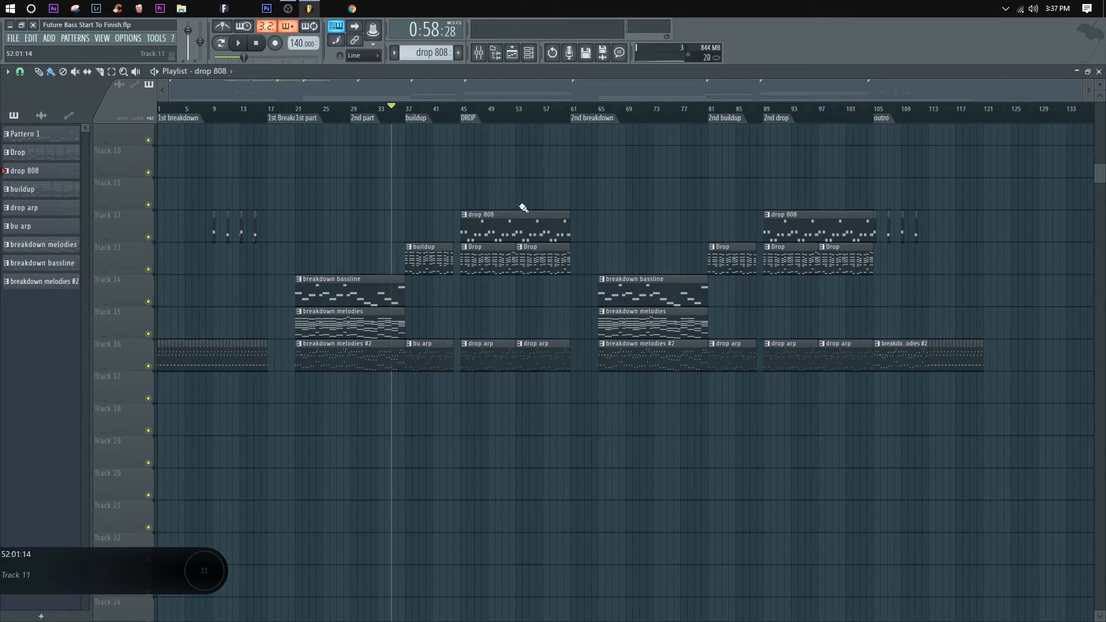